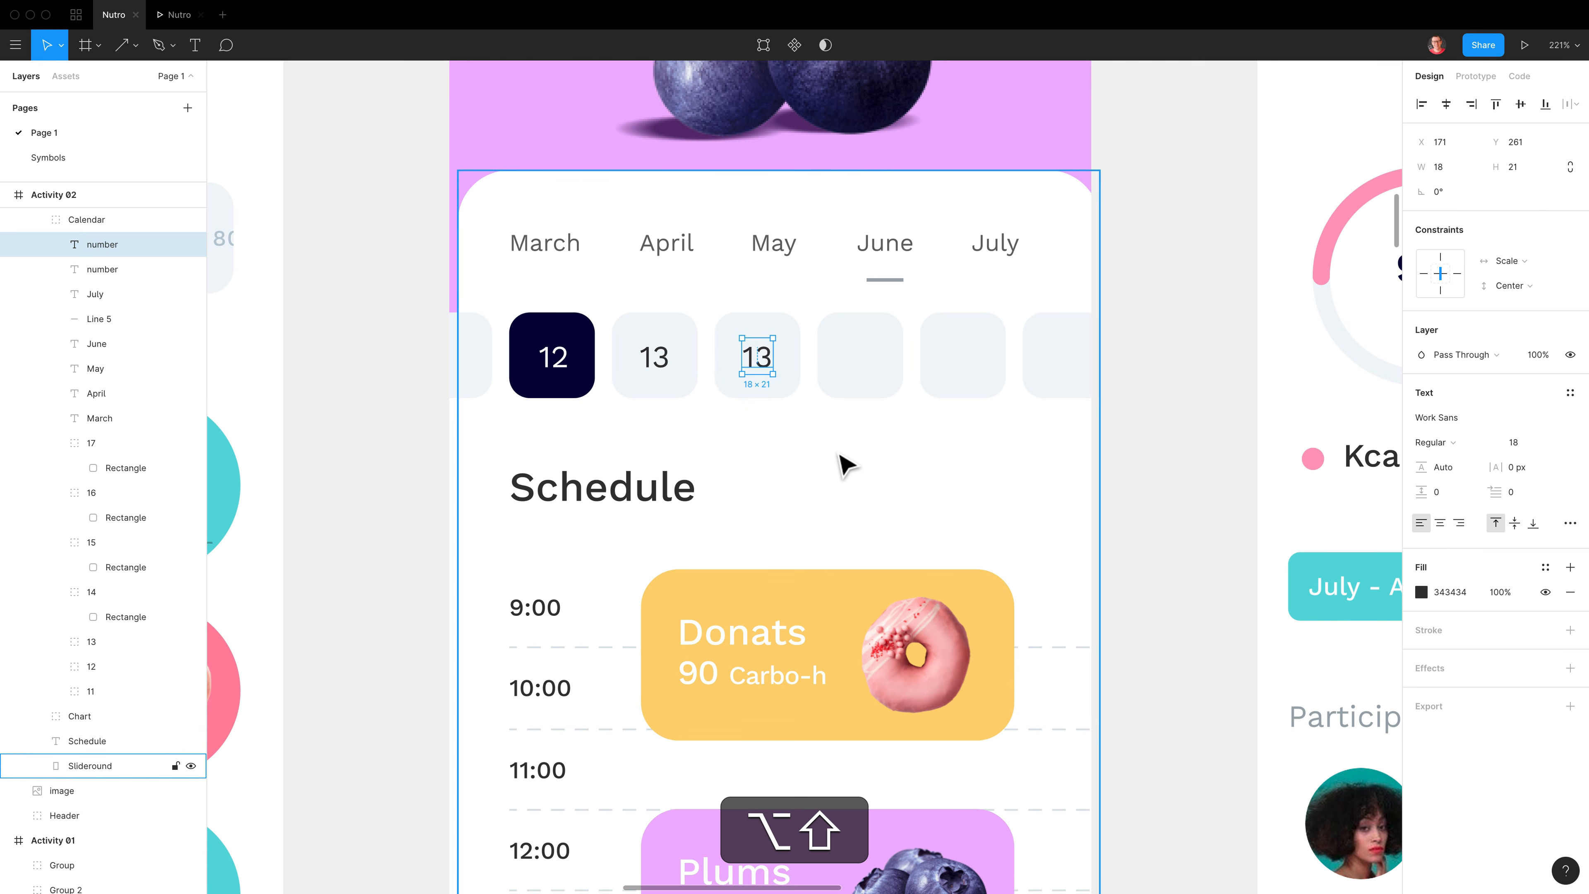
- Duplicate the number 13 into the three remaining date tiles of the Activity 02 calendar row, keeping the same spacing
key(super+d)
key(super+d)
key(super+d)
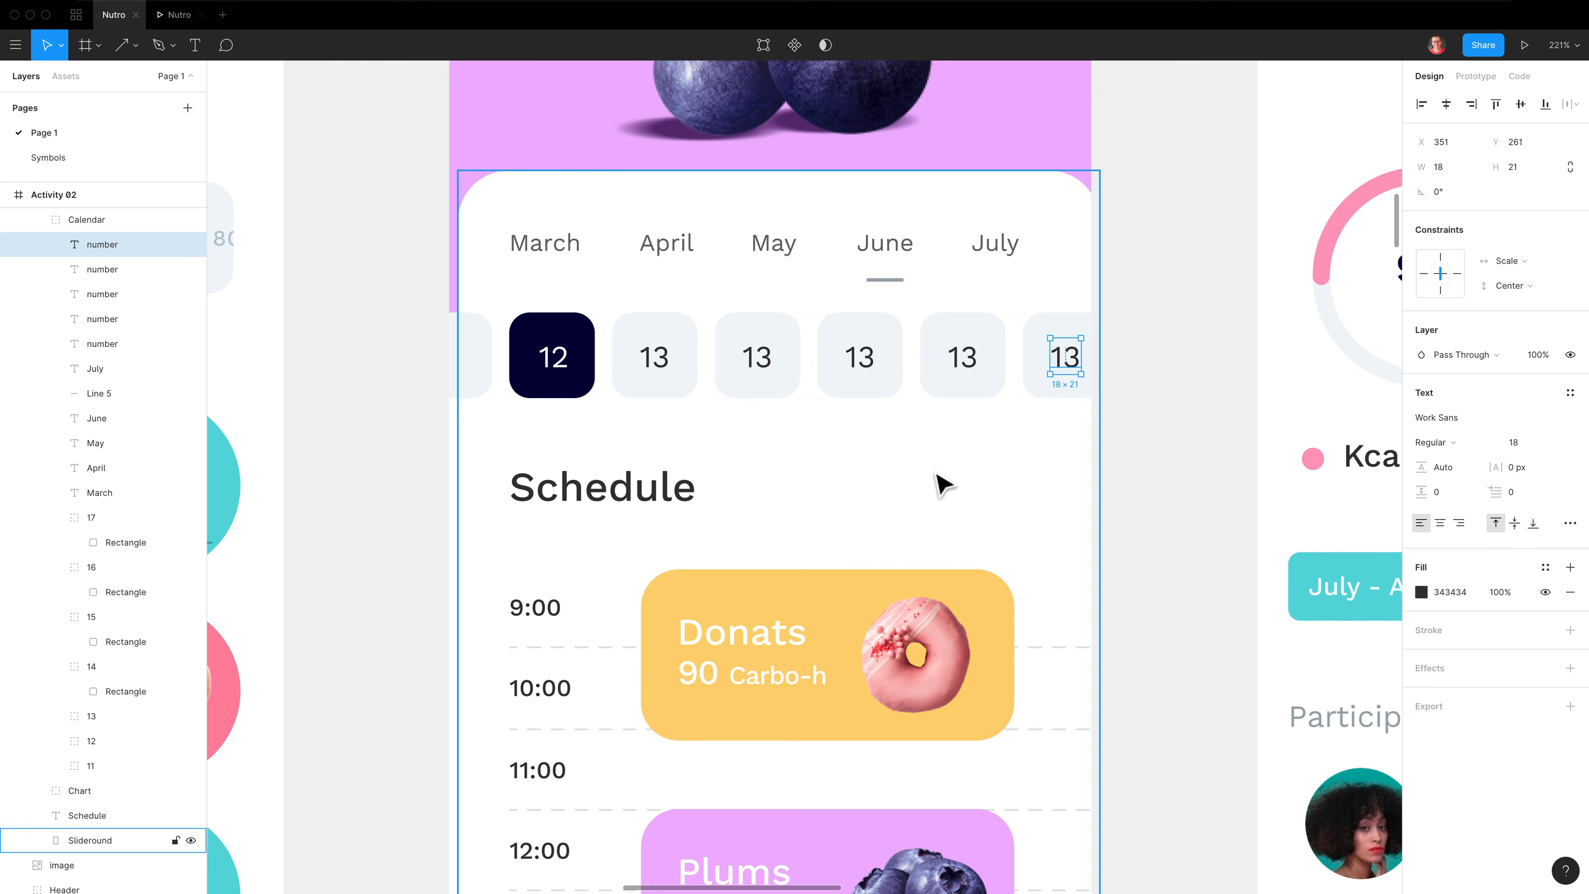
- Change the number in the calendar tile right after 13 to 14
click(777, 390)
double_click(769, 369)
double_click(766, 364)
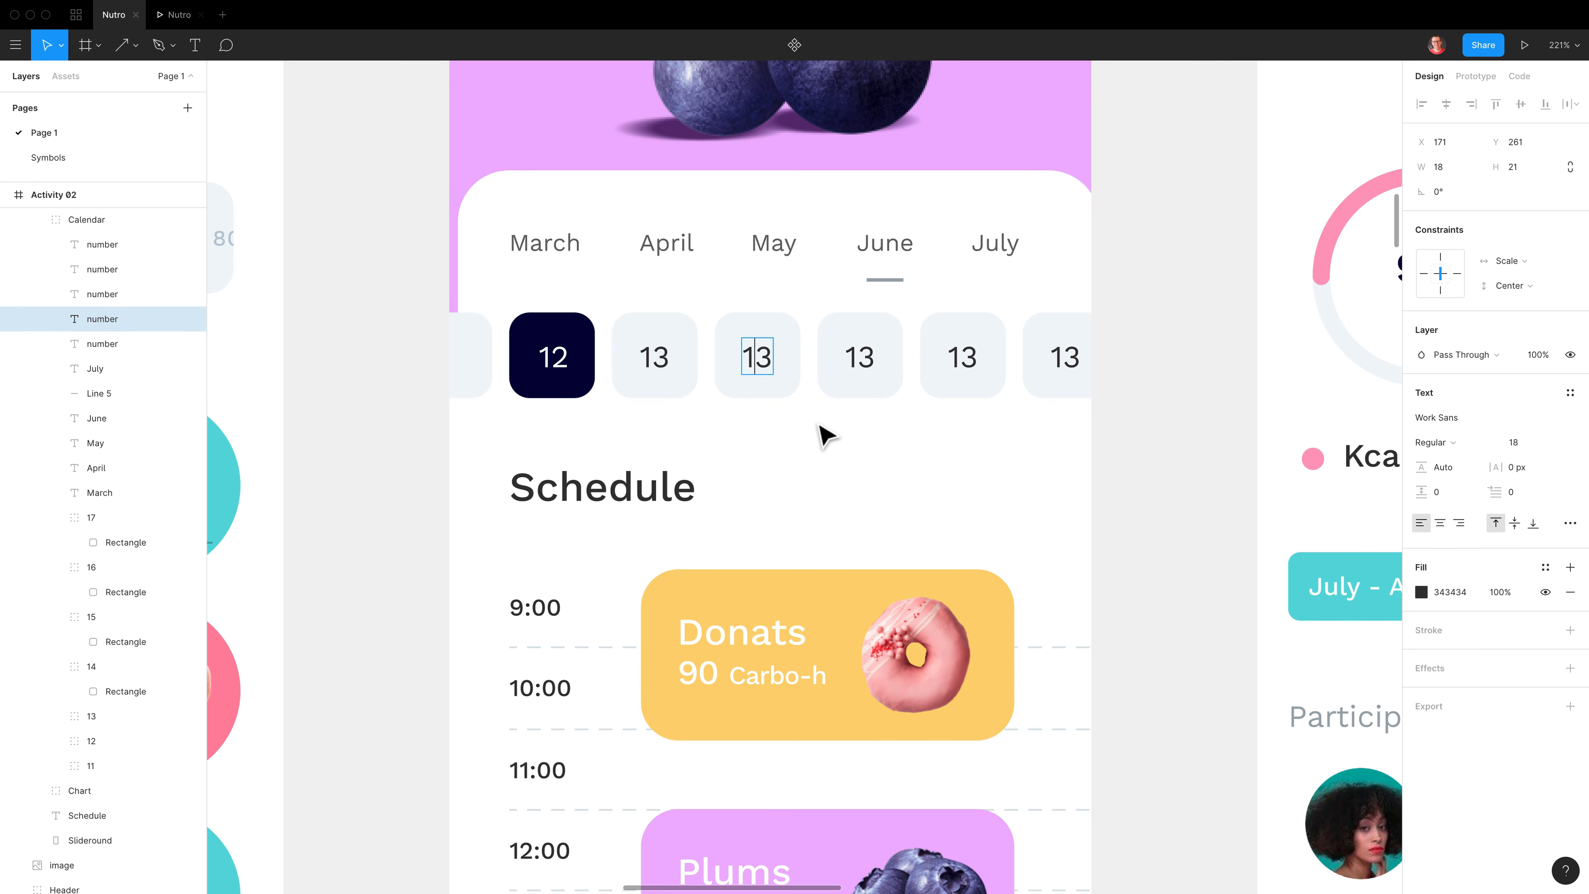
key(BackSpace)
text(4)
key(Escape)
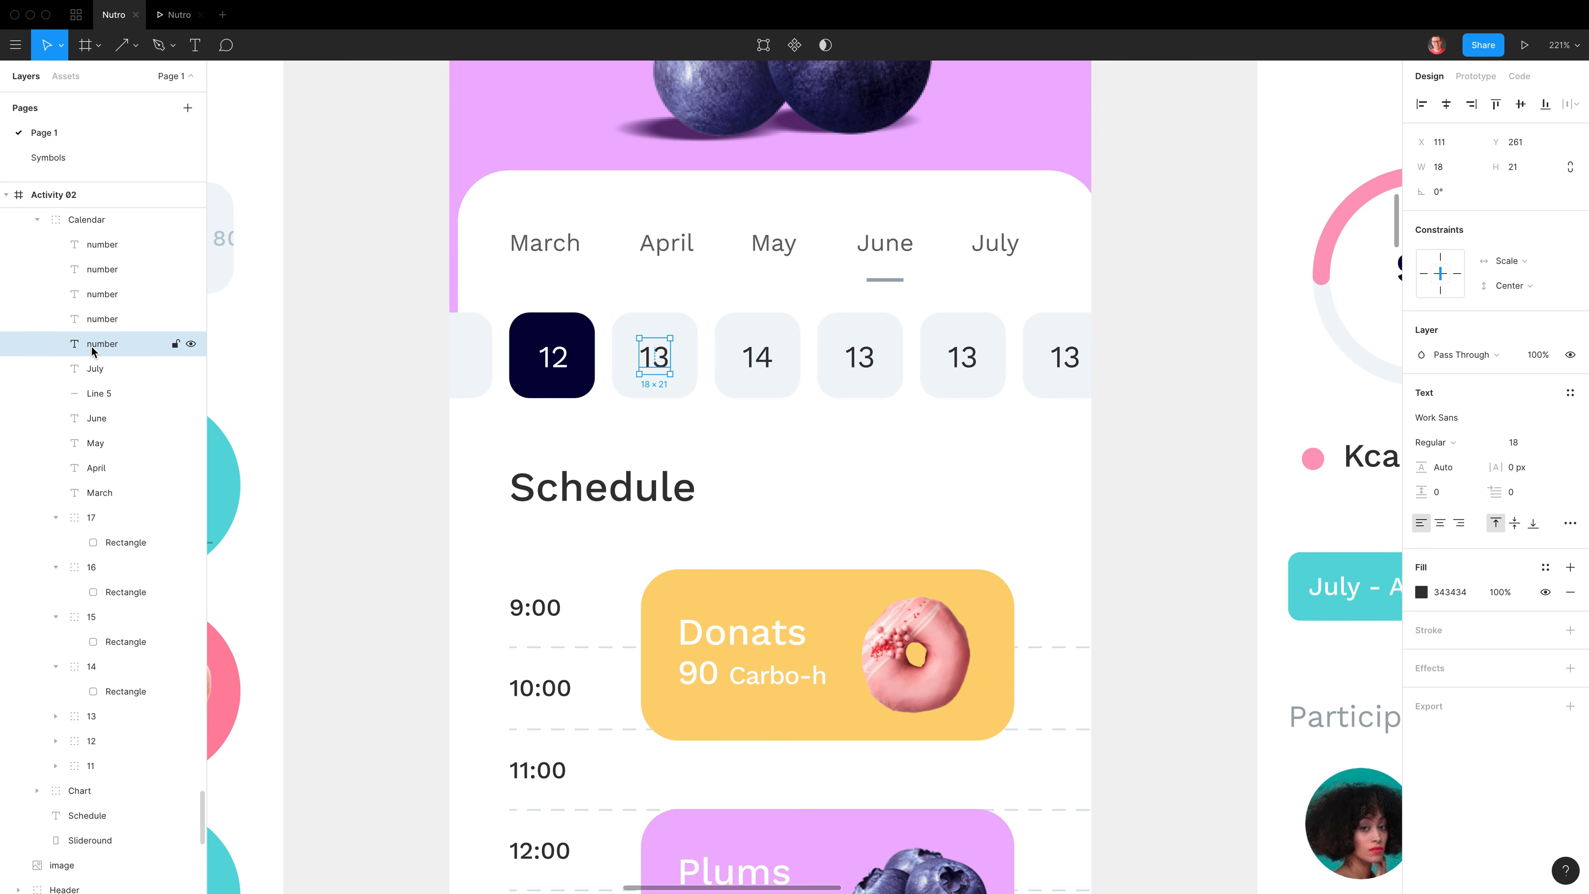
- Rename the layer of the edited date number to 14 and the number layer below it to 13
double_click(106, 320)
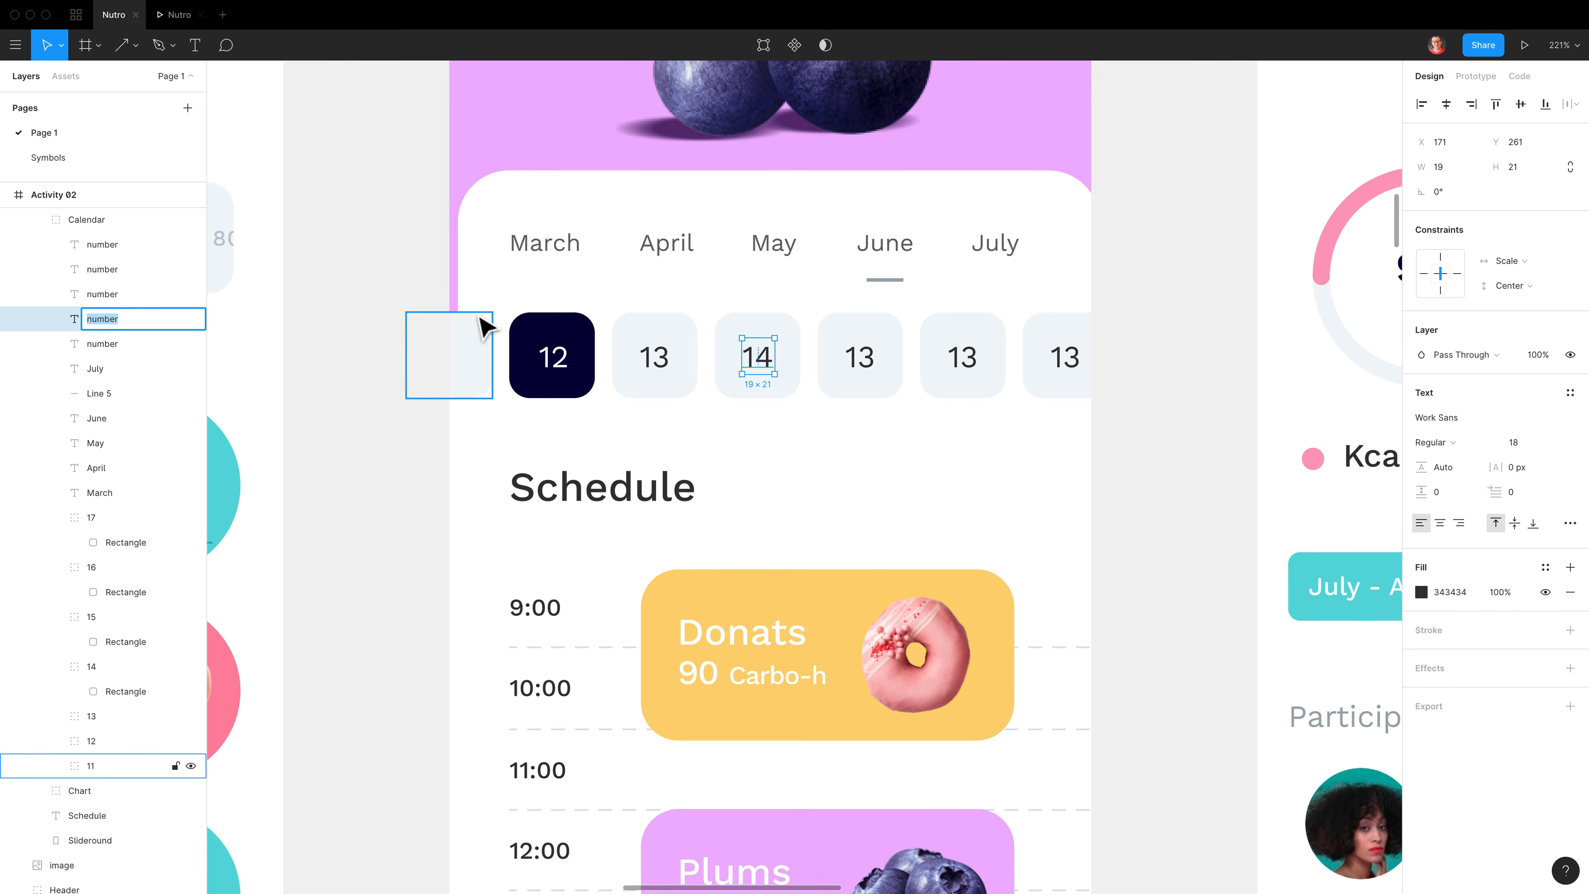
key(BackSpace)
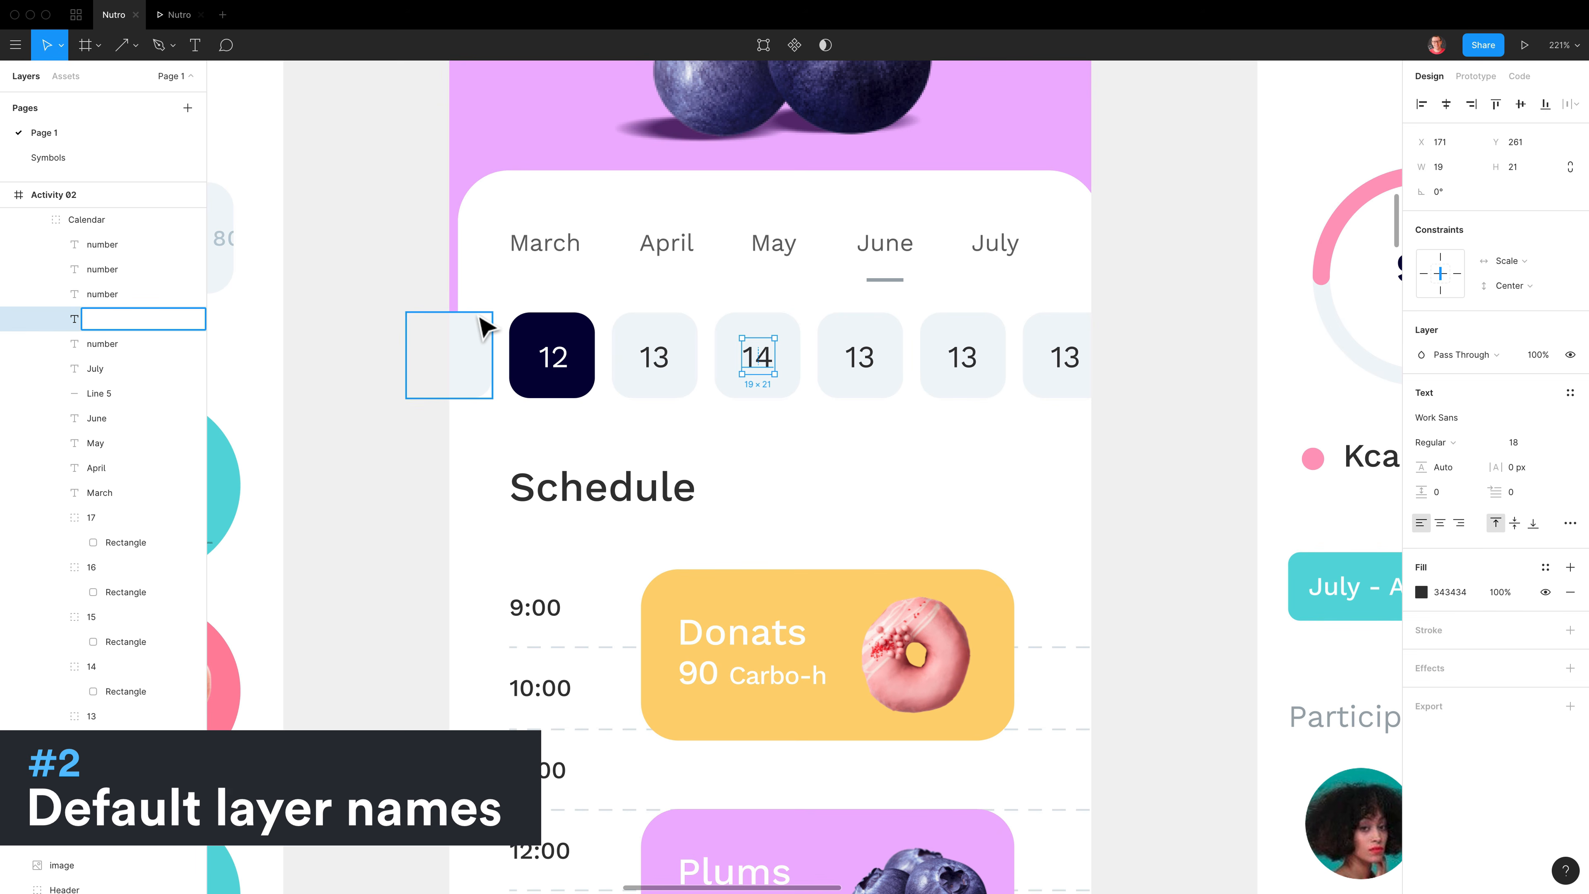
text(14)
key(Tab)
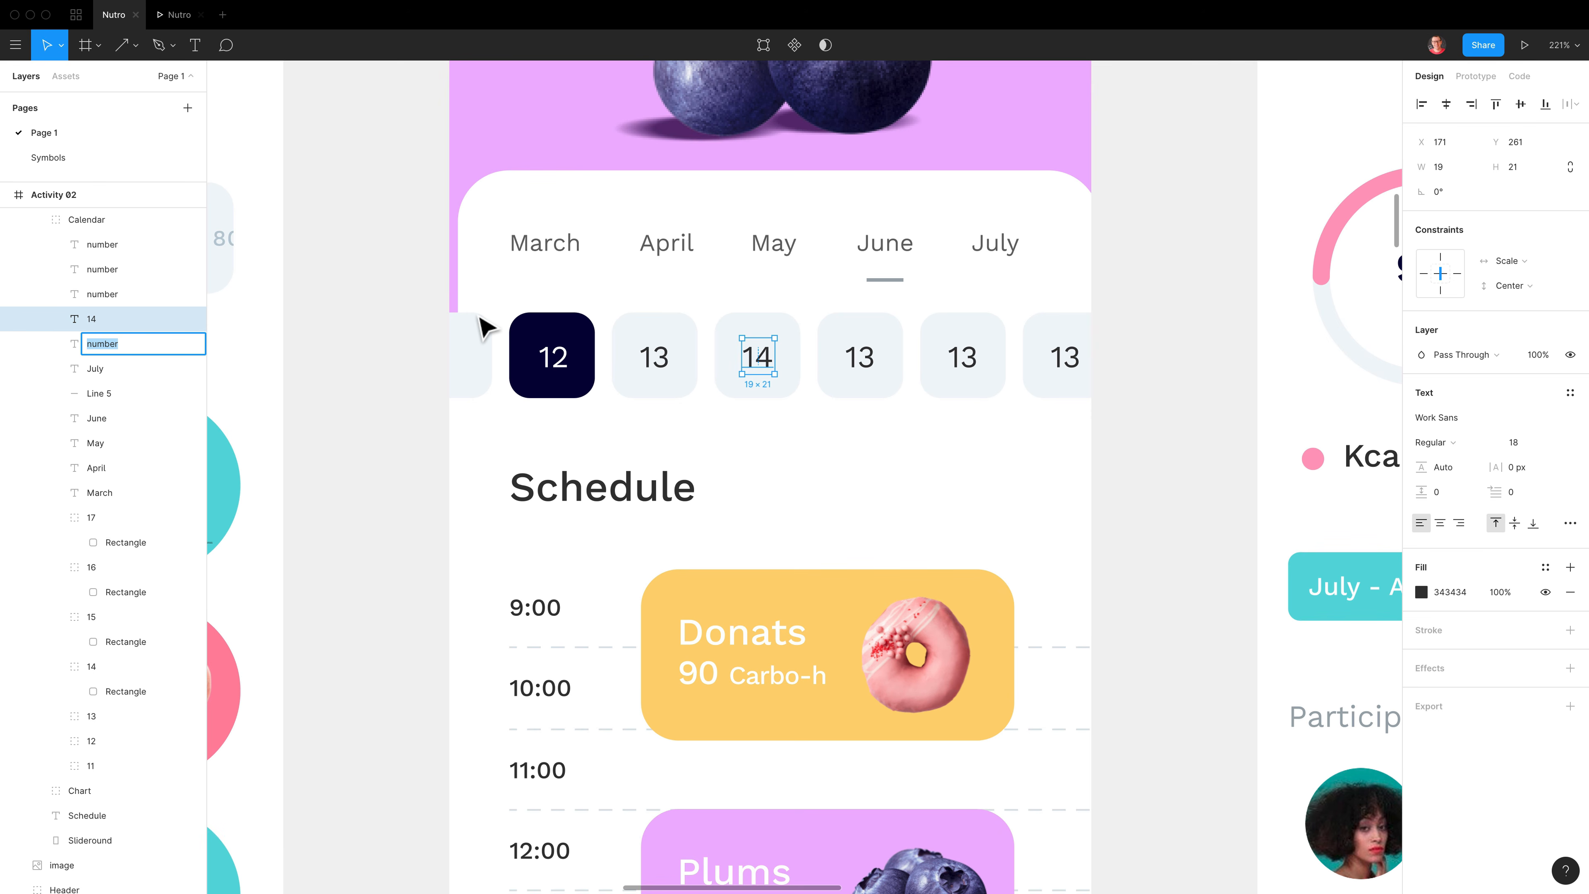
key(BackSpace)
text(13)
key(Tab)
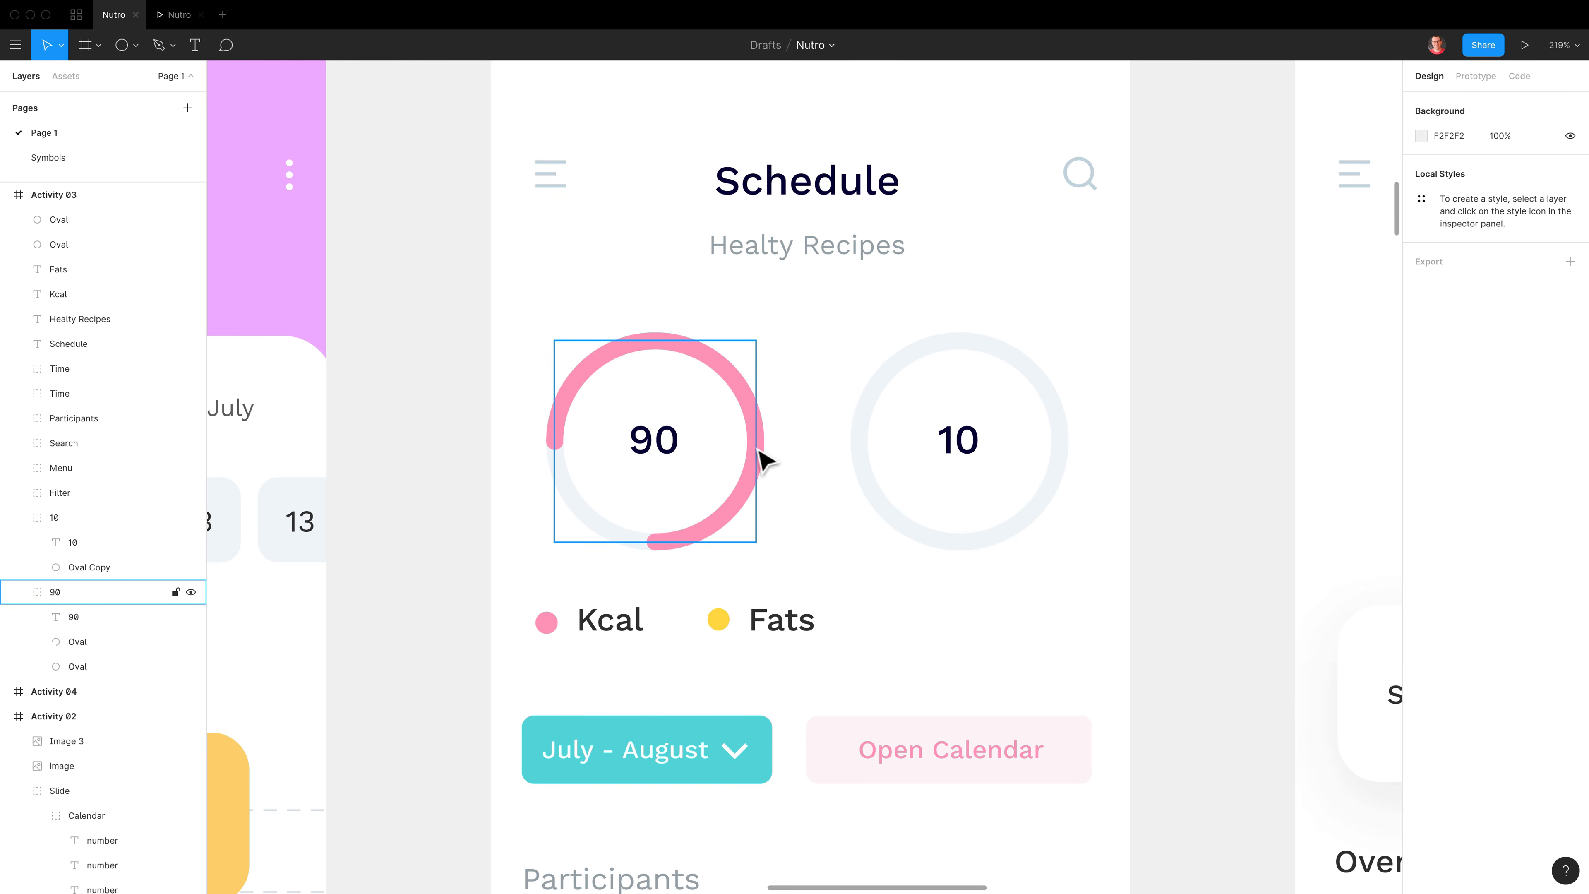
key(o)
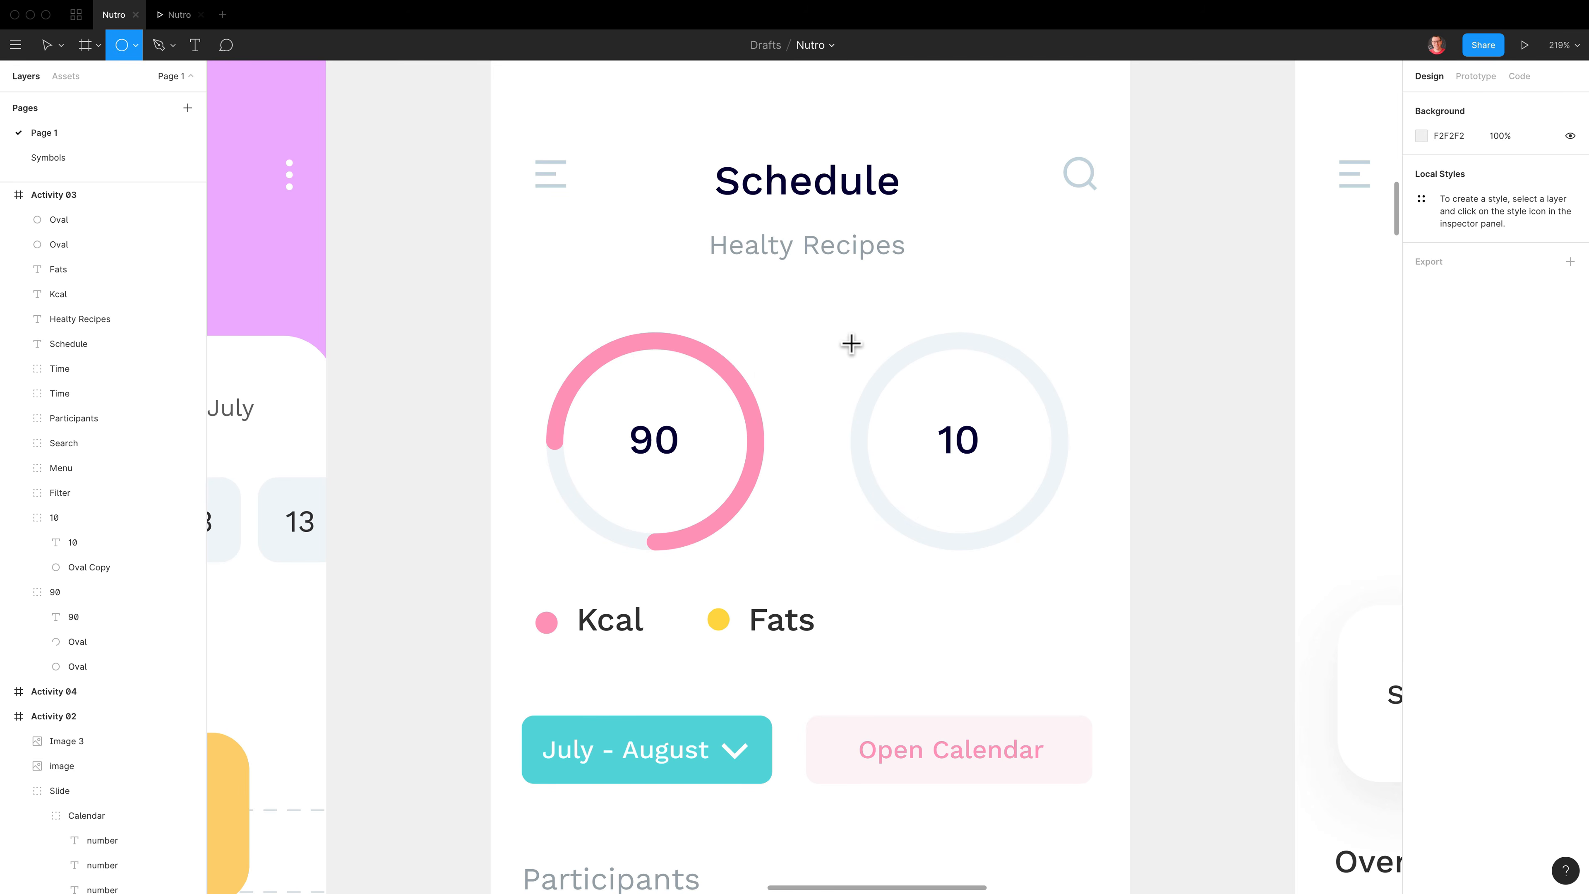
drag(837, 326, 1020, 467)
key(shift)
key(shift+BackSpace)
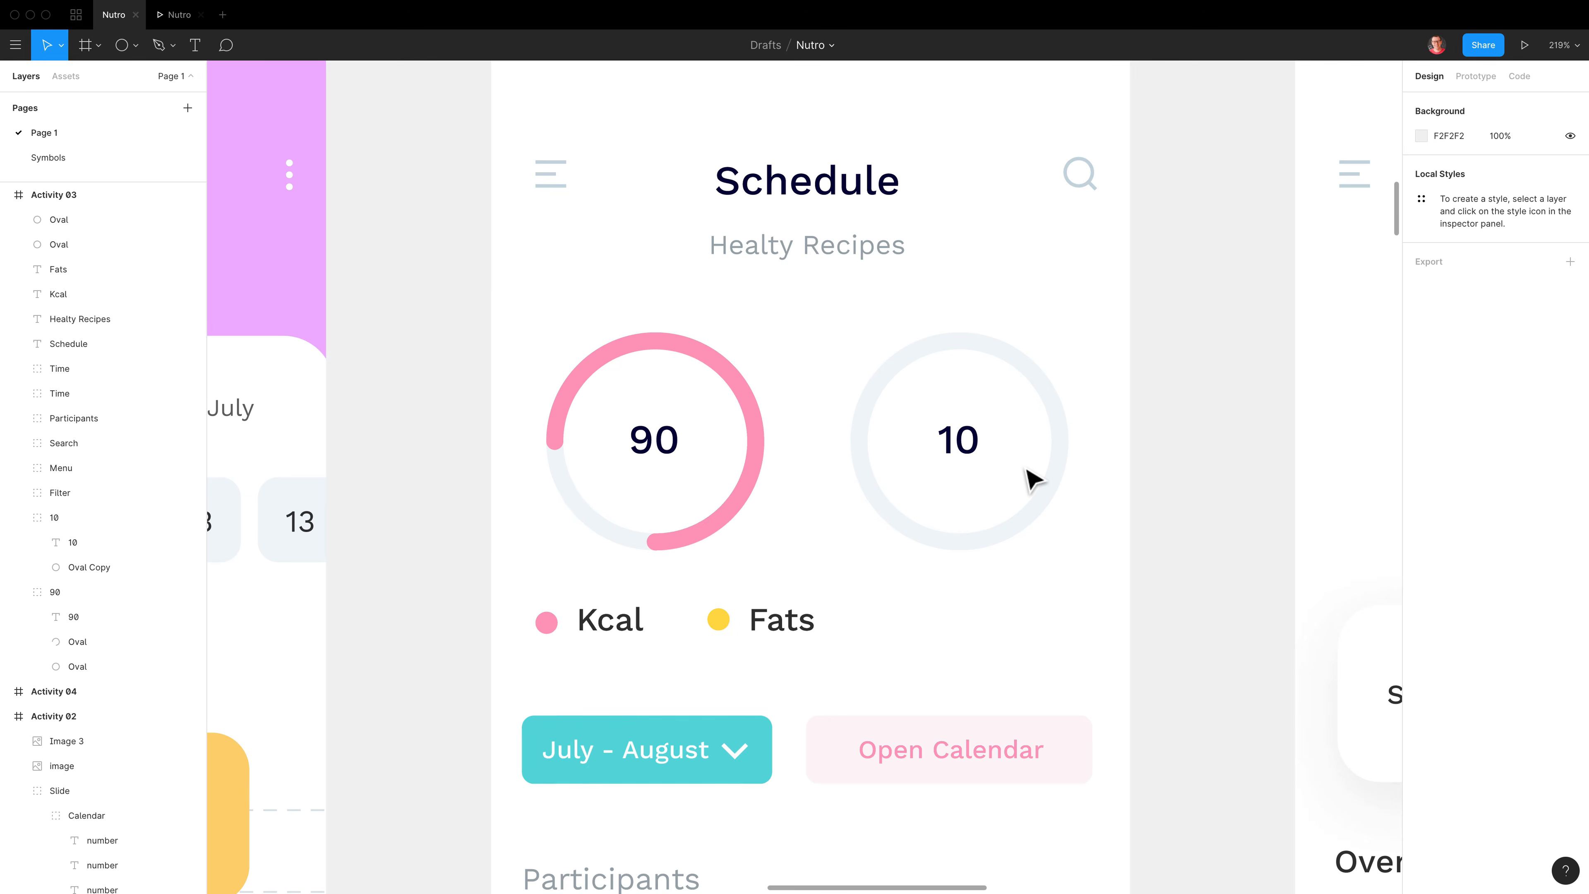
- Draw a 128 × 128 circle from the centre of the "10" gauge and fill it with the Fats dot's yellow, FFDC49
key(o)
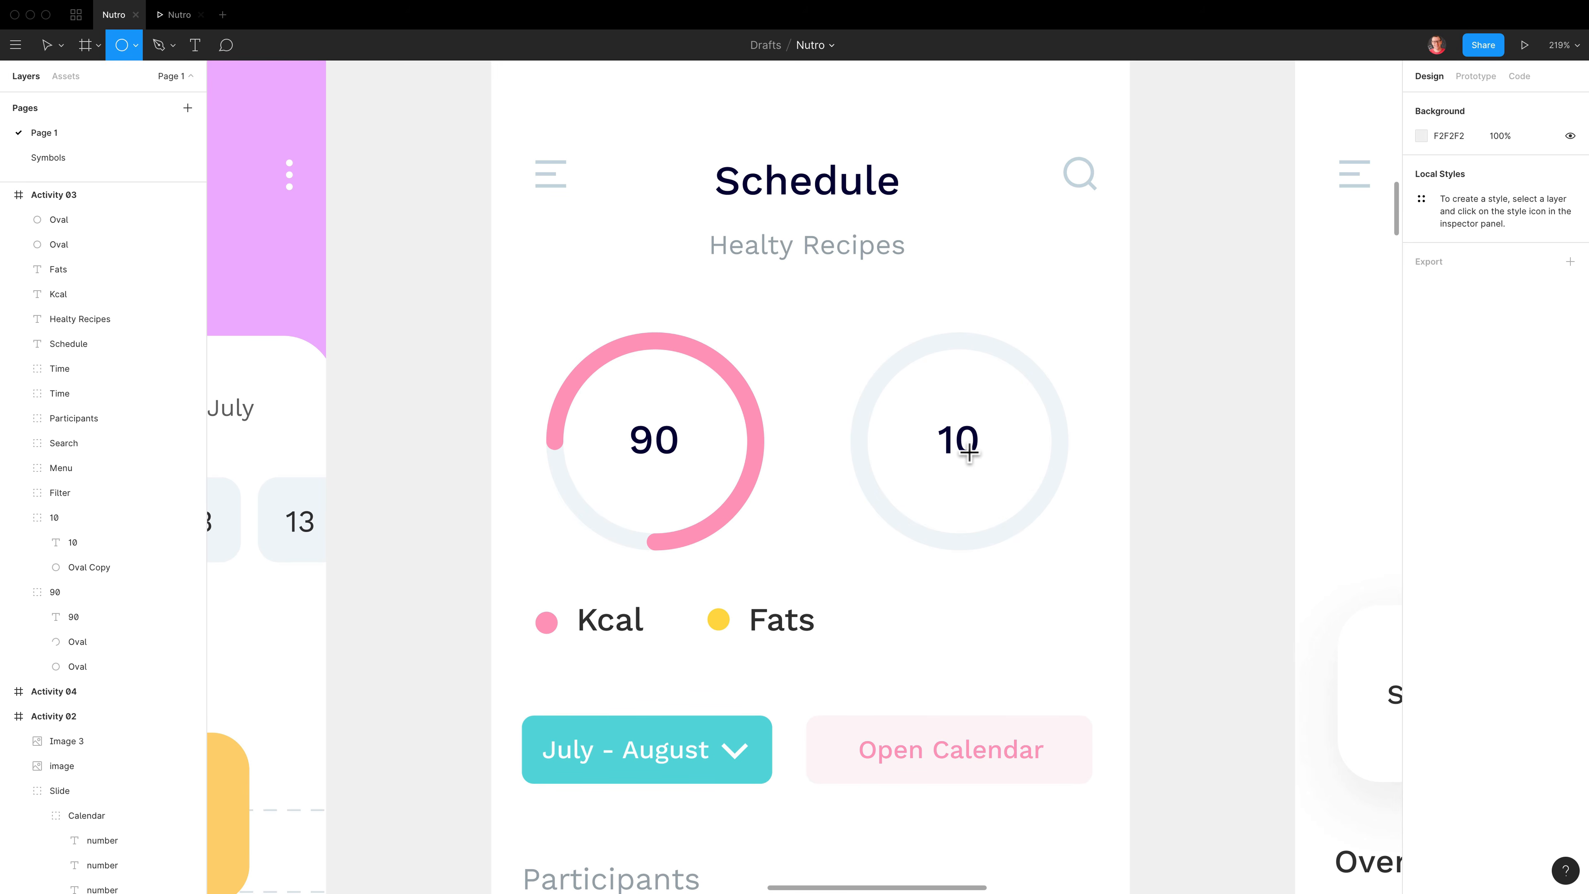
key(alt)
mouse_move(956, 440)
mouse_down()
mouse_move(1000, 398)
mouse_move(1054, 390)
mouse_move(1022, 348)
mouse_move(1021, 362)
mouse_move(1076, 318)
mouse_move(1039, 355)
mouse_move(1060, 336)
mouse_up()
key(shift)
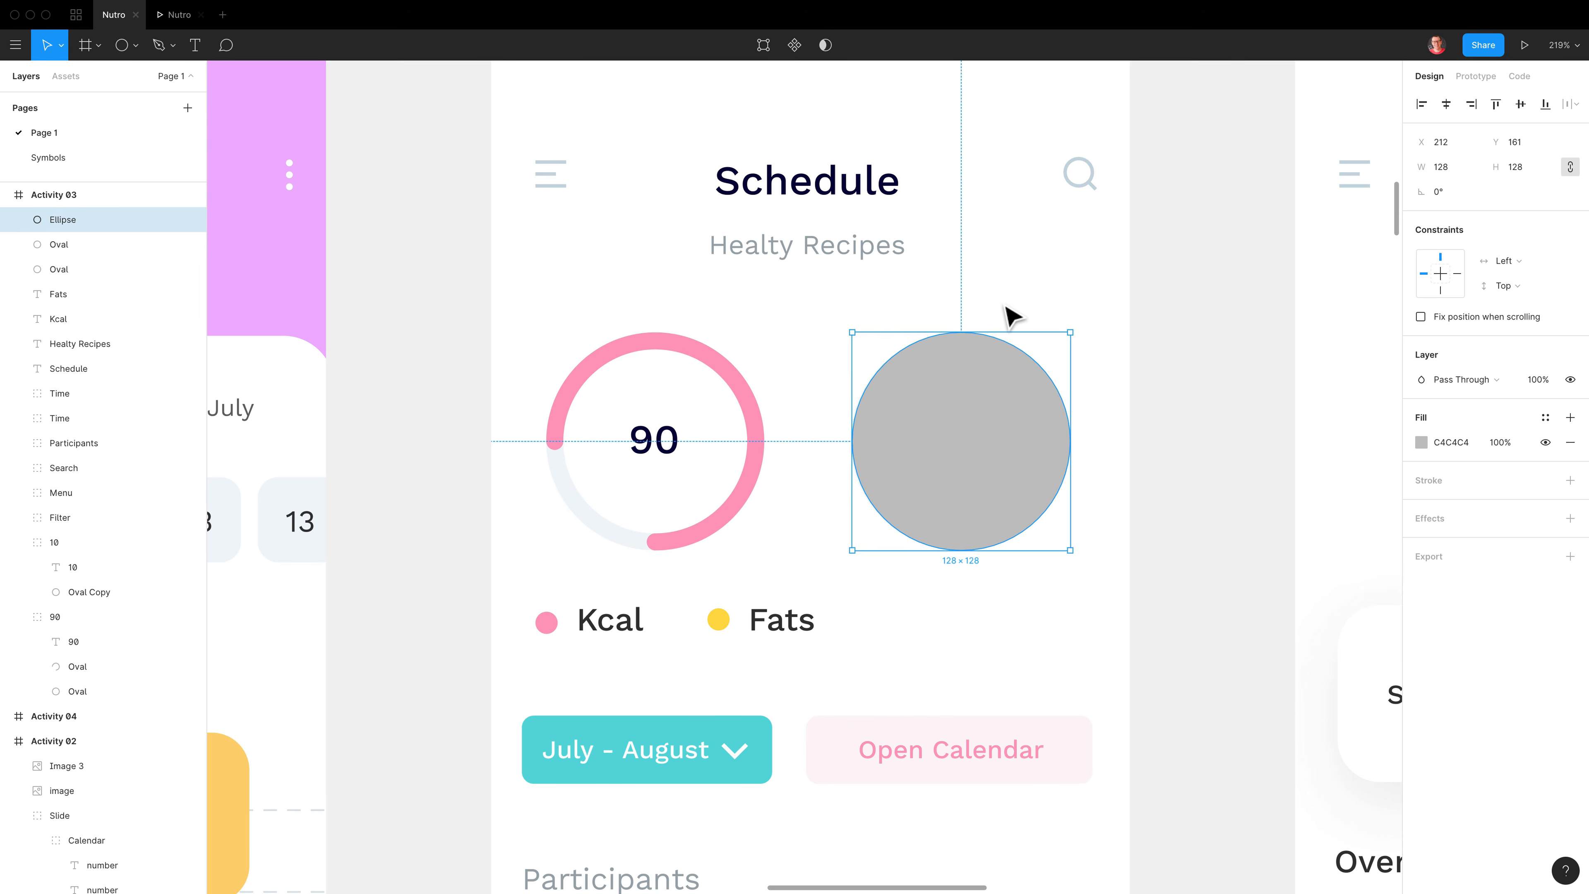
key(ctrl+c)
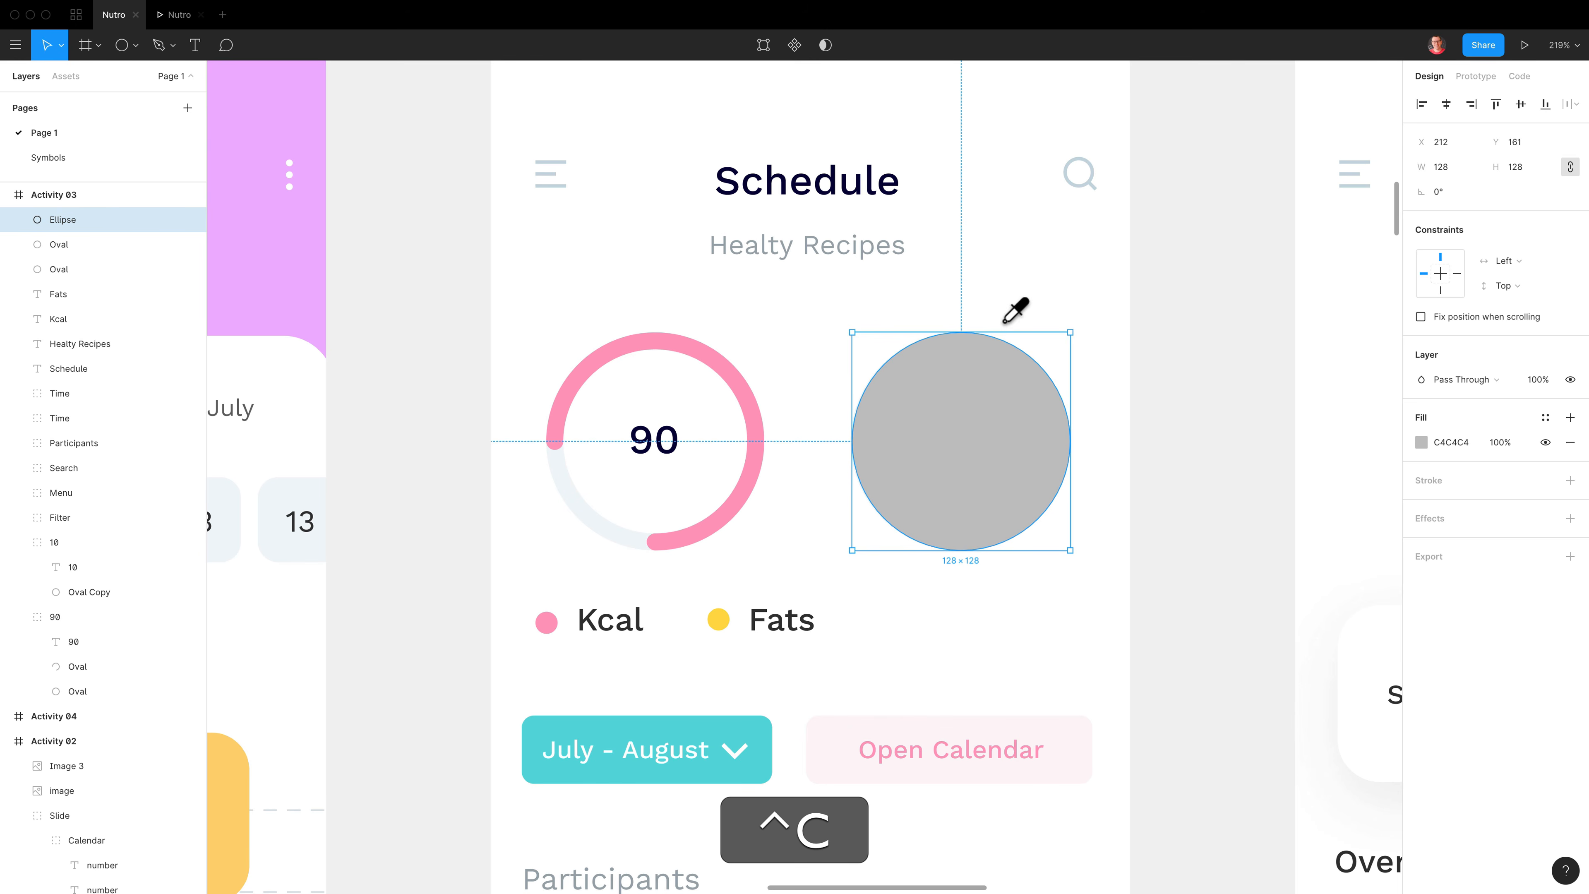
click(728, 623)
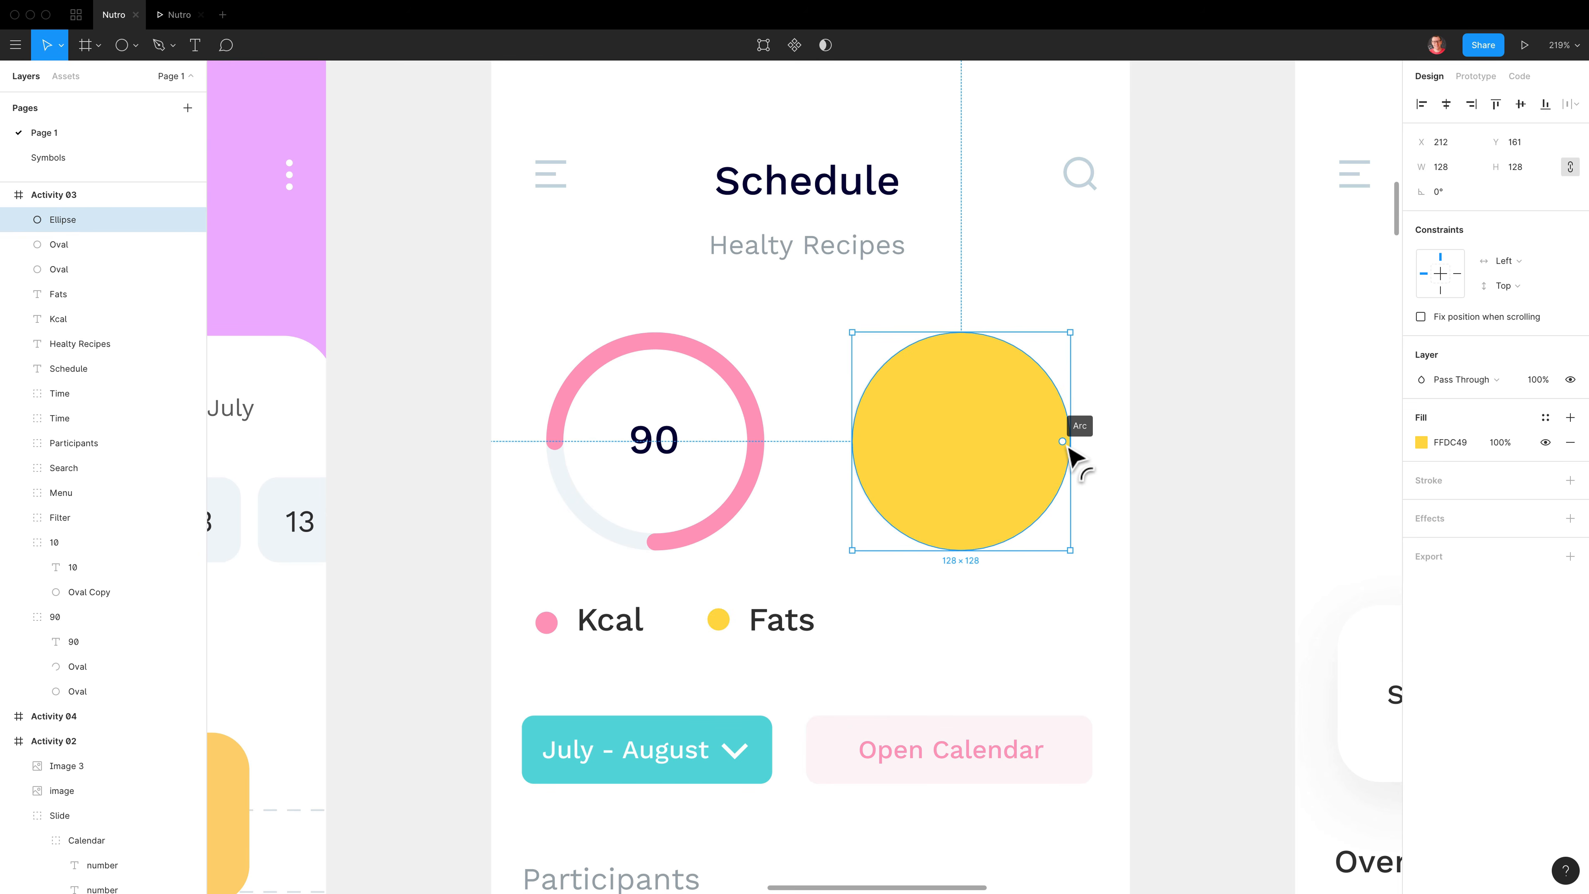
- Cut the yellow circle into a quarter ring over the "10" gauge, with a -25% sweep and an inner ratio of about 85%
drag(1067, 446, 971, 370)
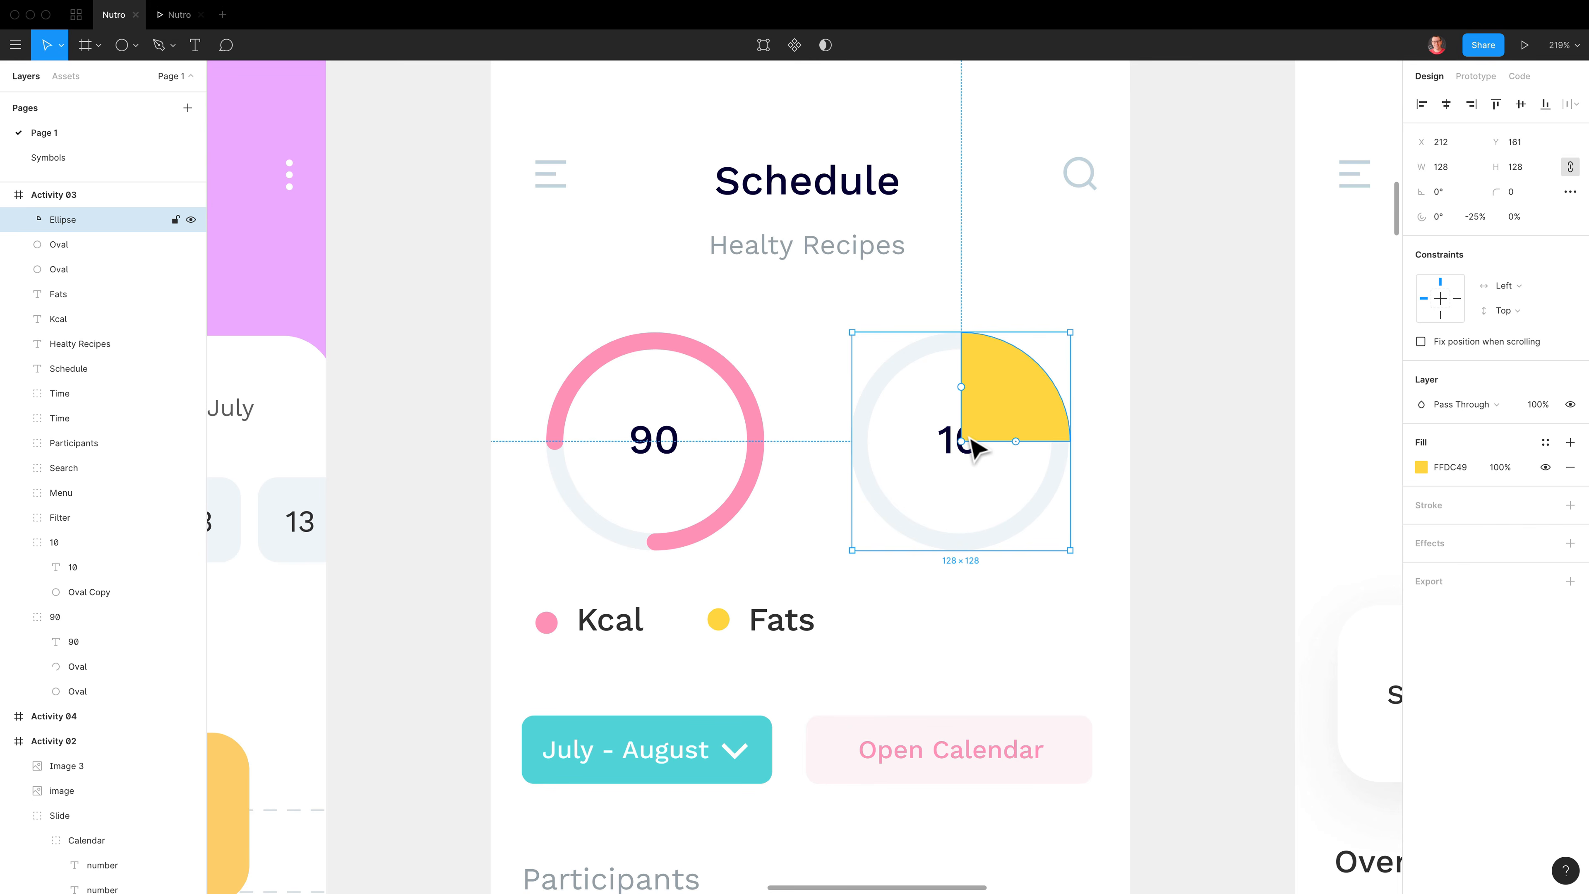
mouse_move(966, 446)
drag(968, 447, 1035, 393)
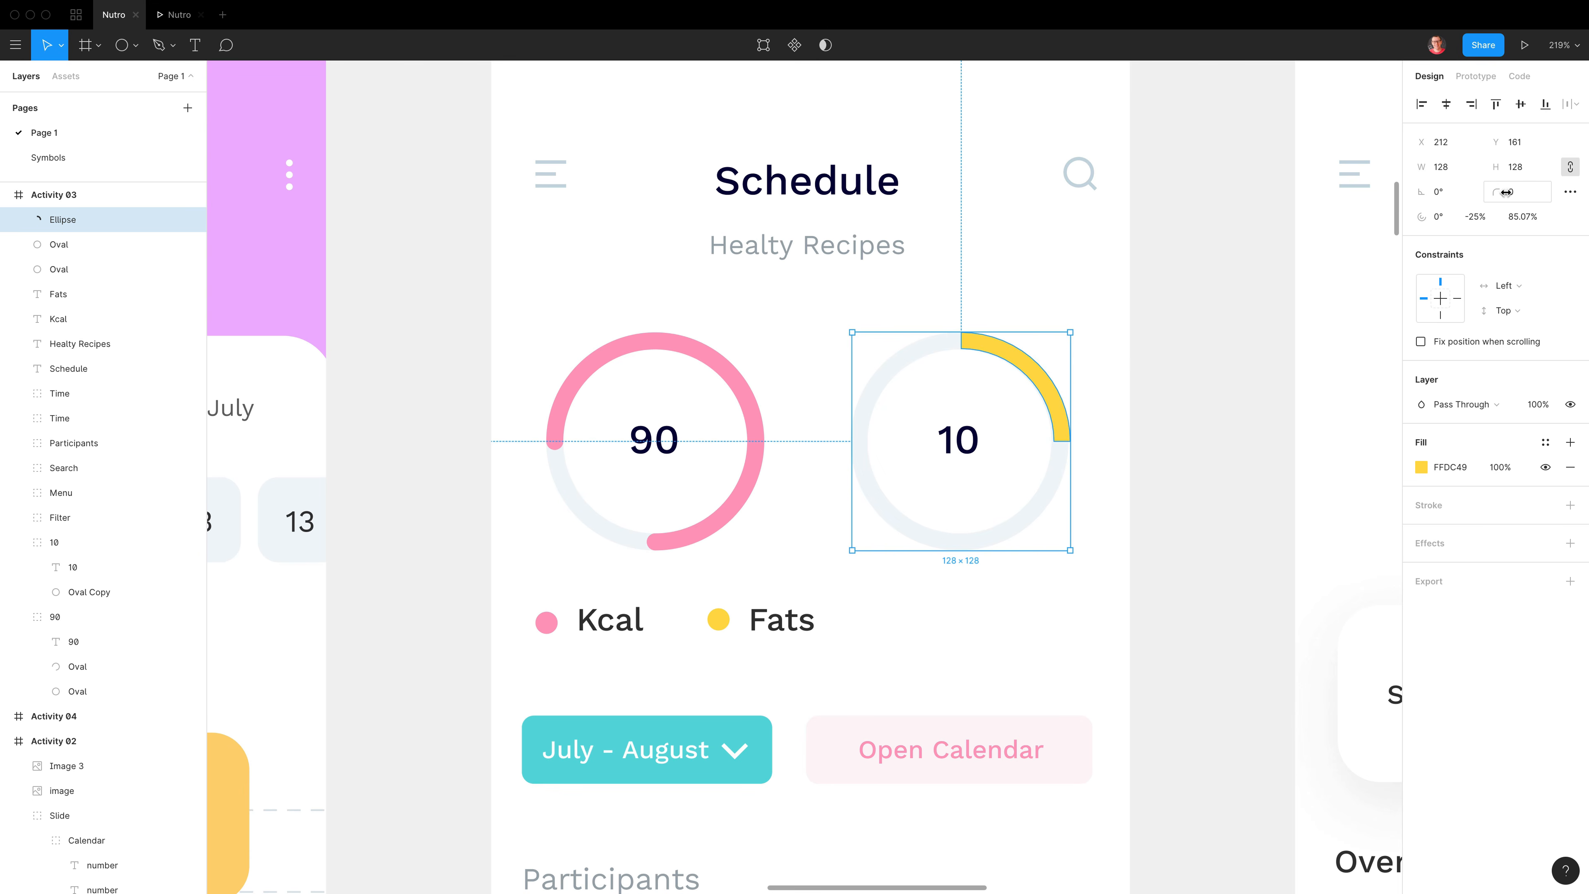
- Round the yellow arc's ends with a corner radius of 17 and nudge the arc 1 px to the left
drag(1506, 192, 1517, 192)
key(Left)
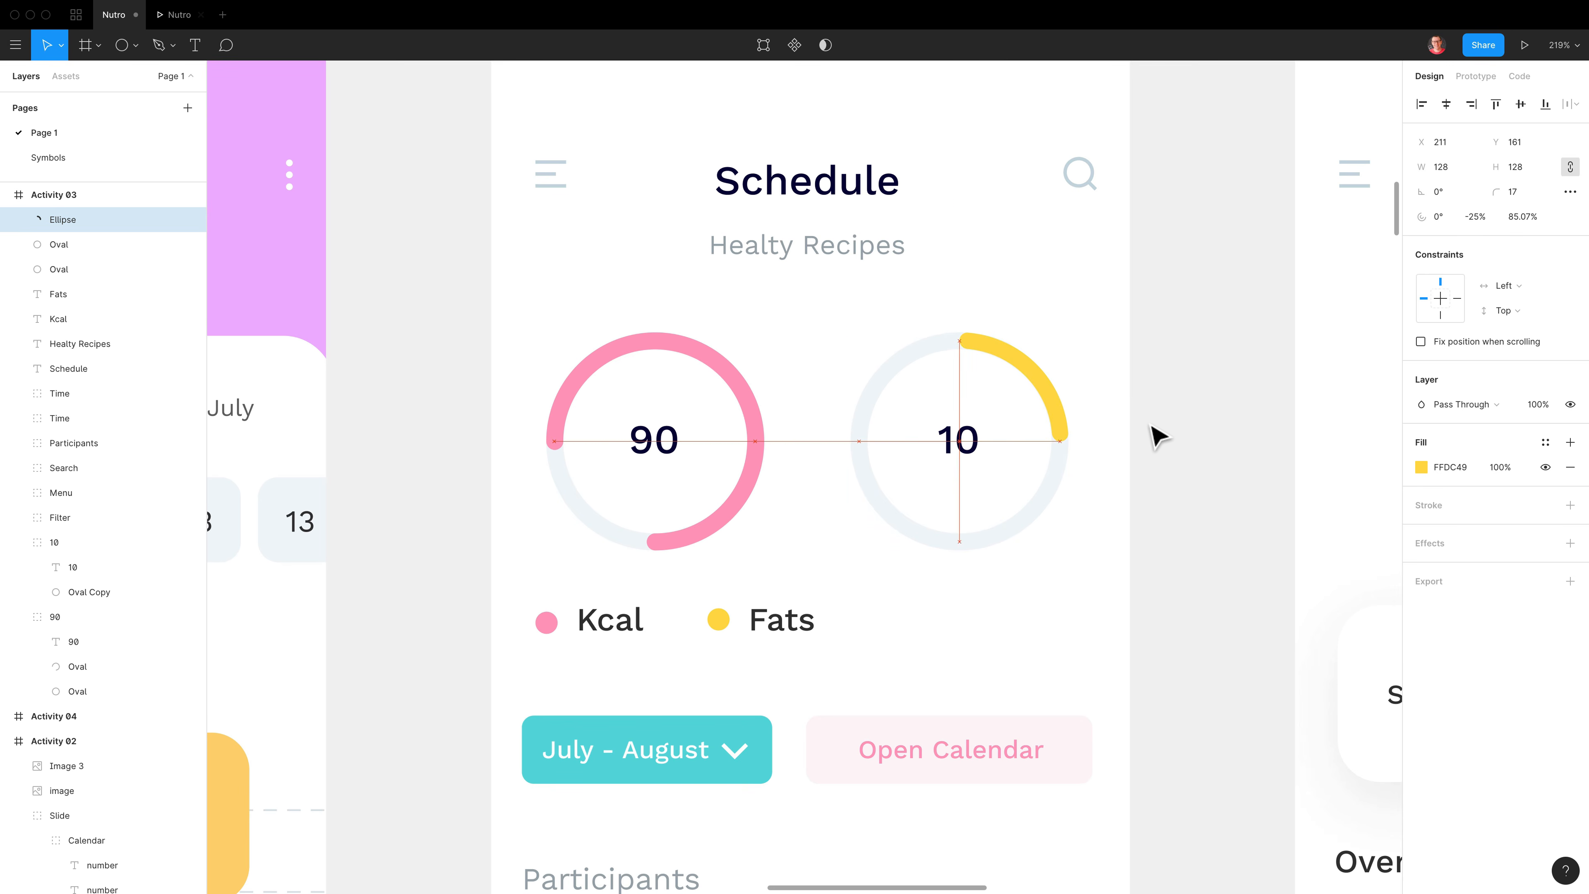
click(1186, 441)
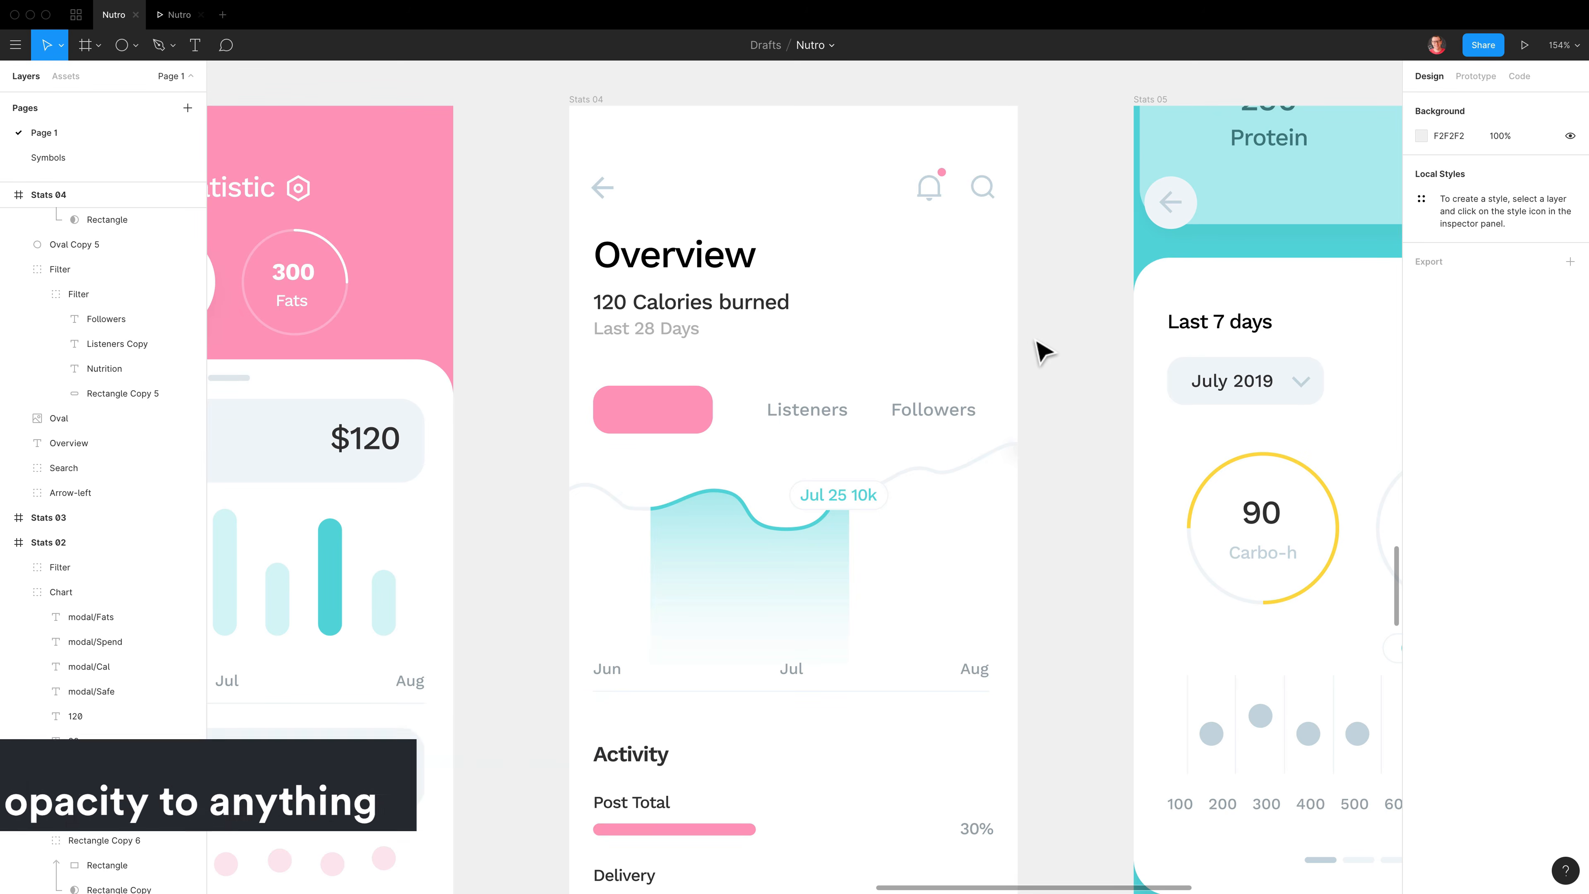
- Try opacities of 10% and 100% on the pink Nutrition tab background in Stats 04 and leave it at 15%
super+click(701, 401)
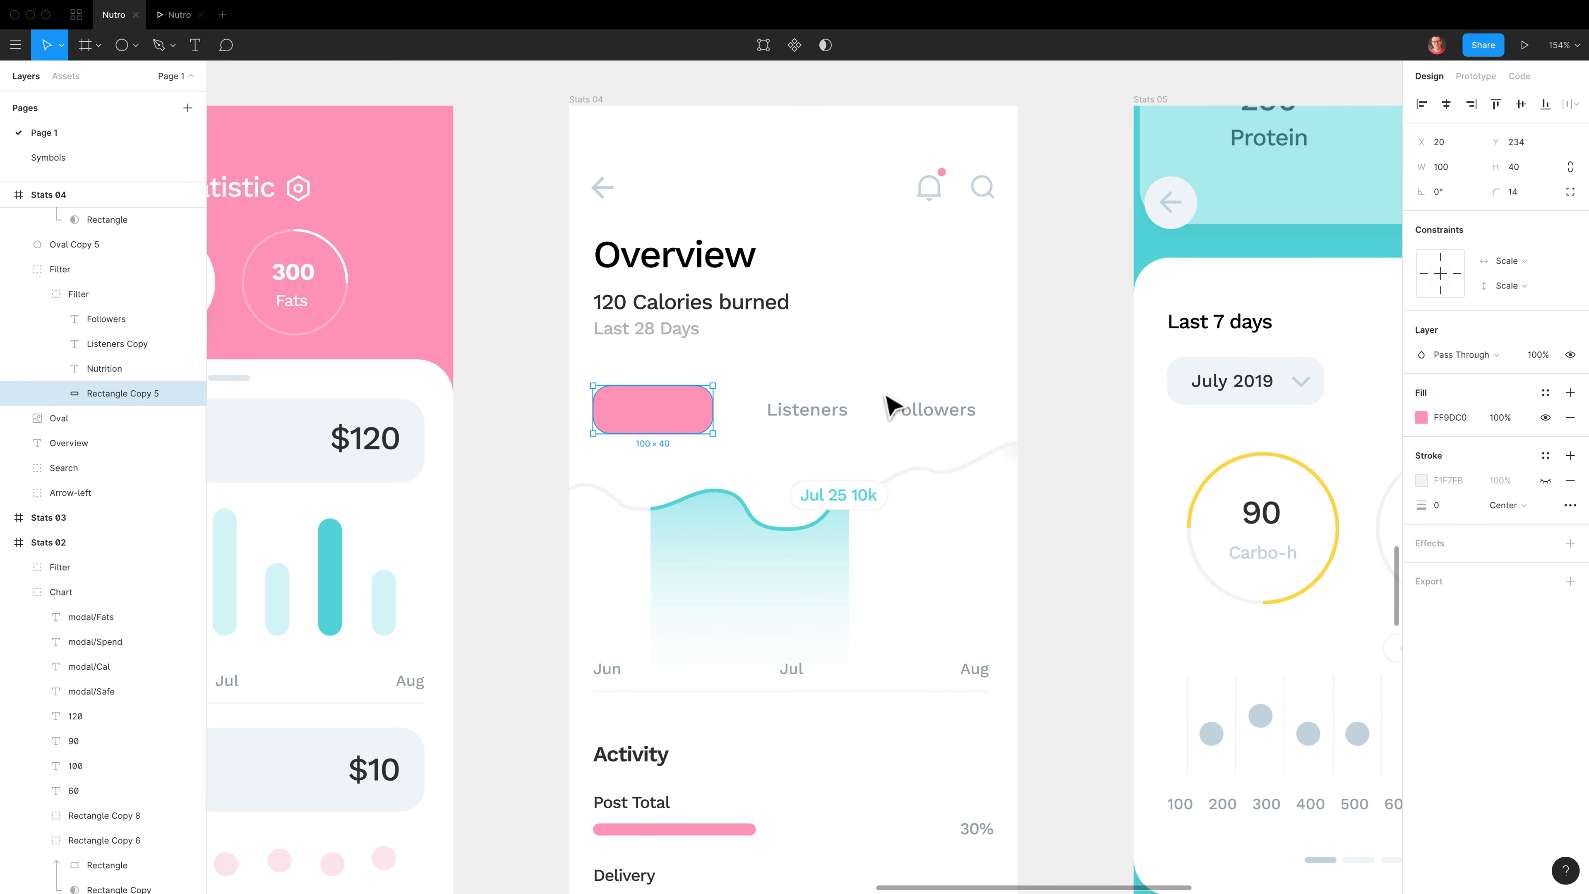
key(1)
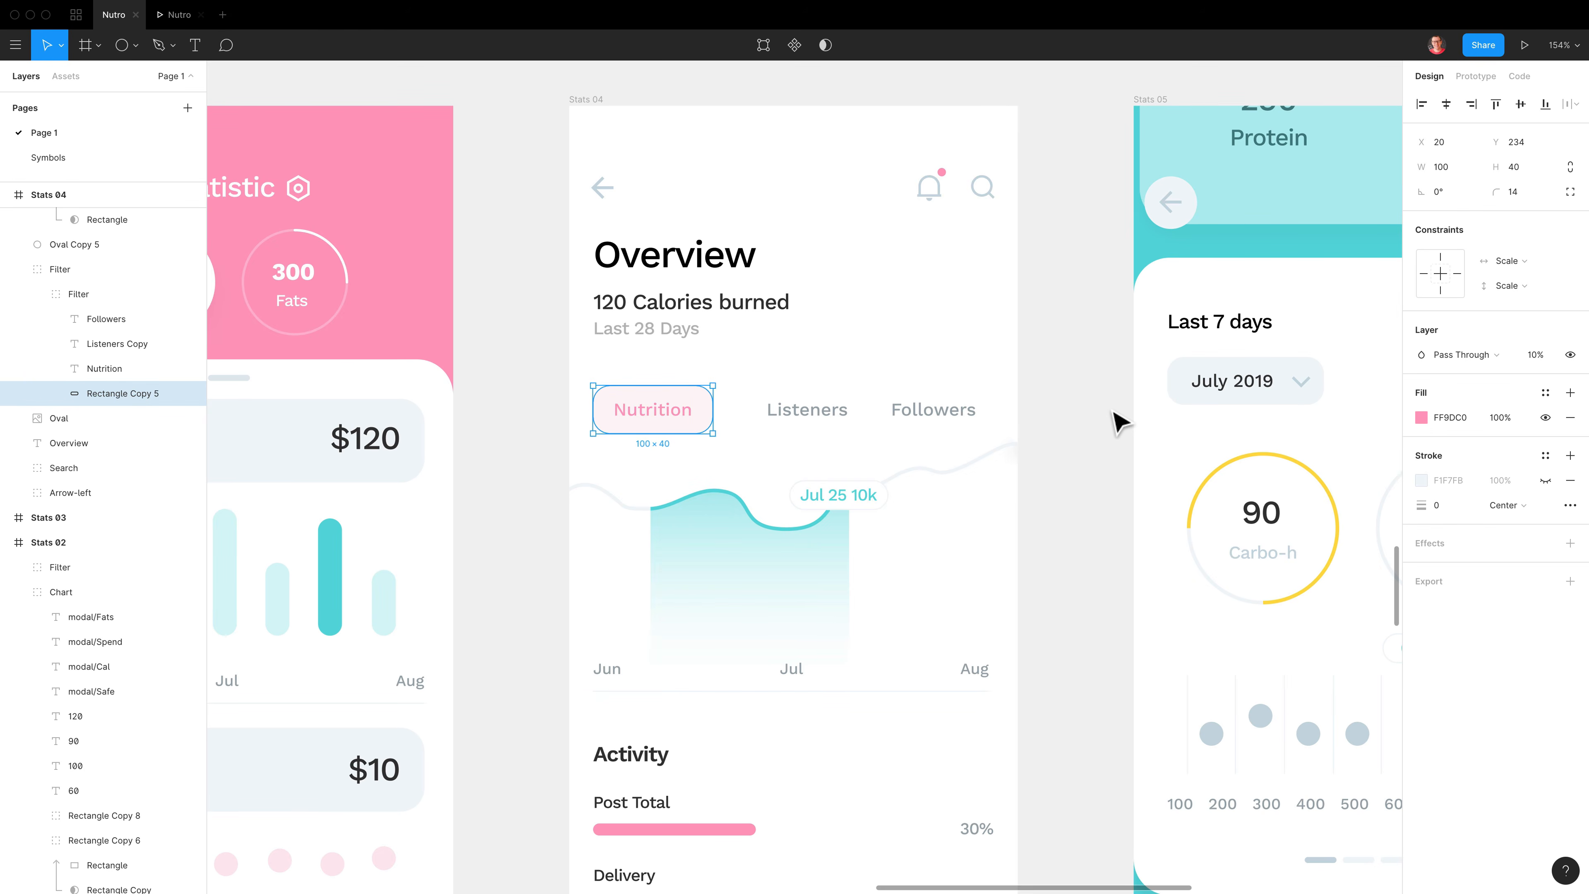
key(1)
key(5)
key(0)
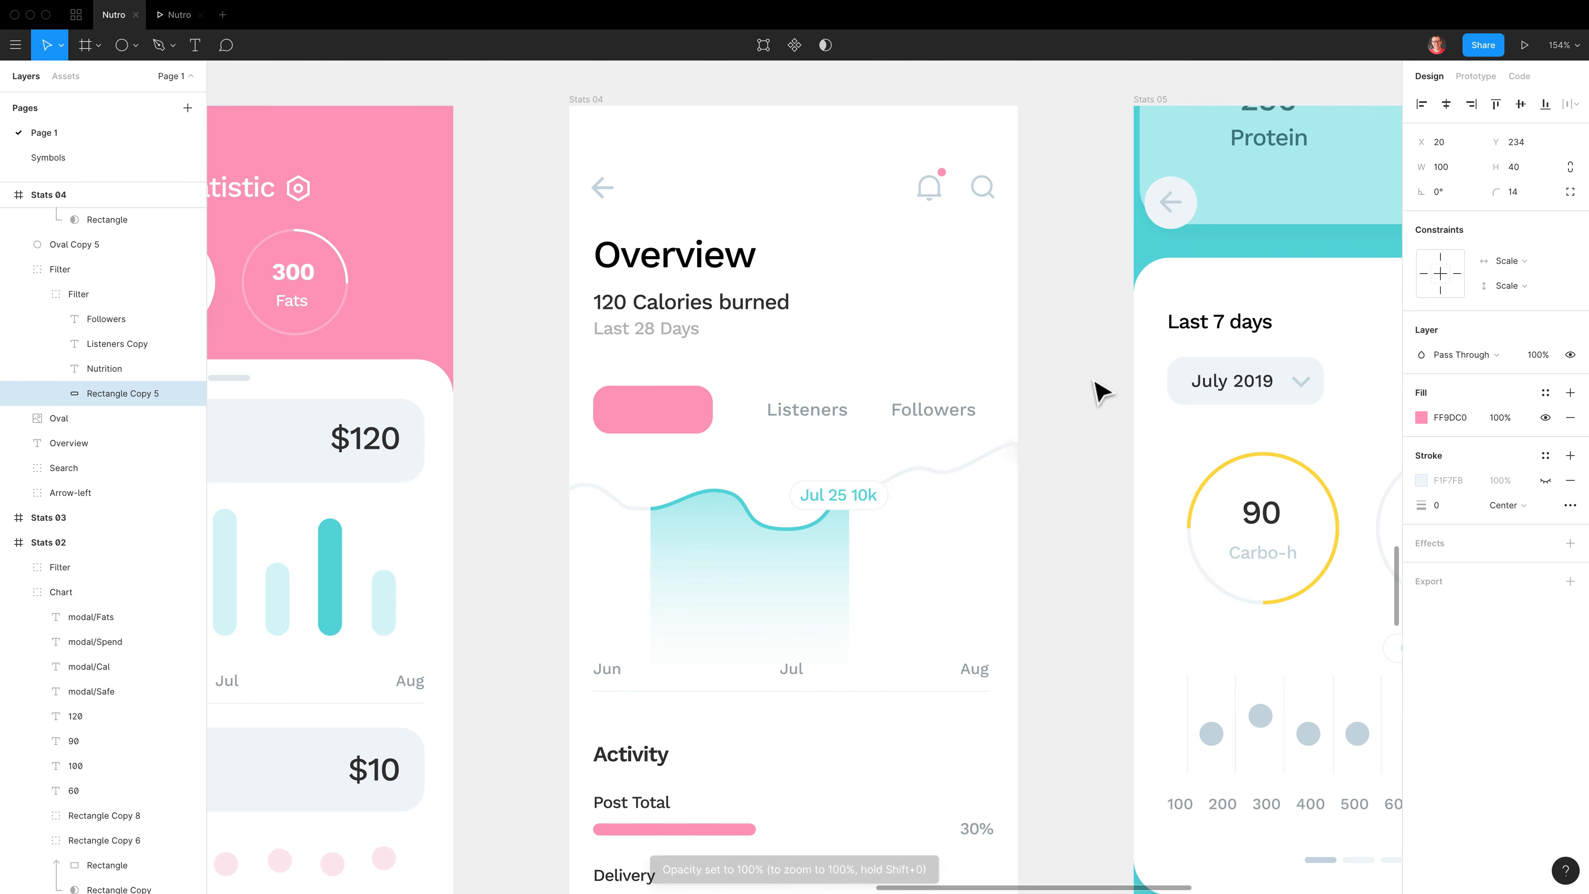
key(1)
key(5)
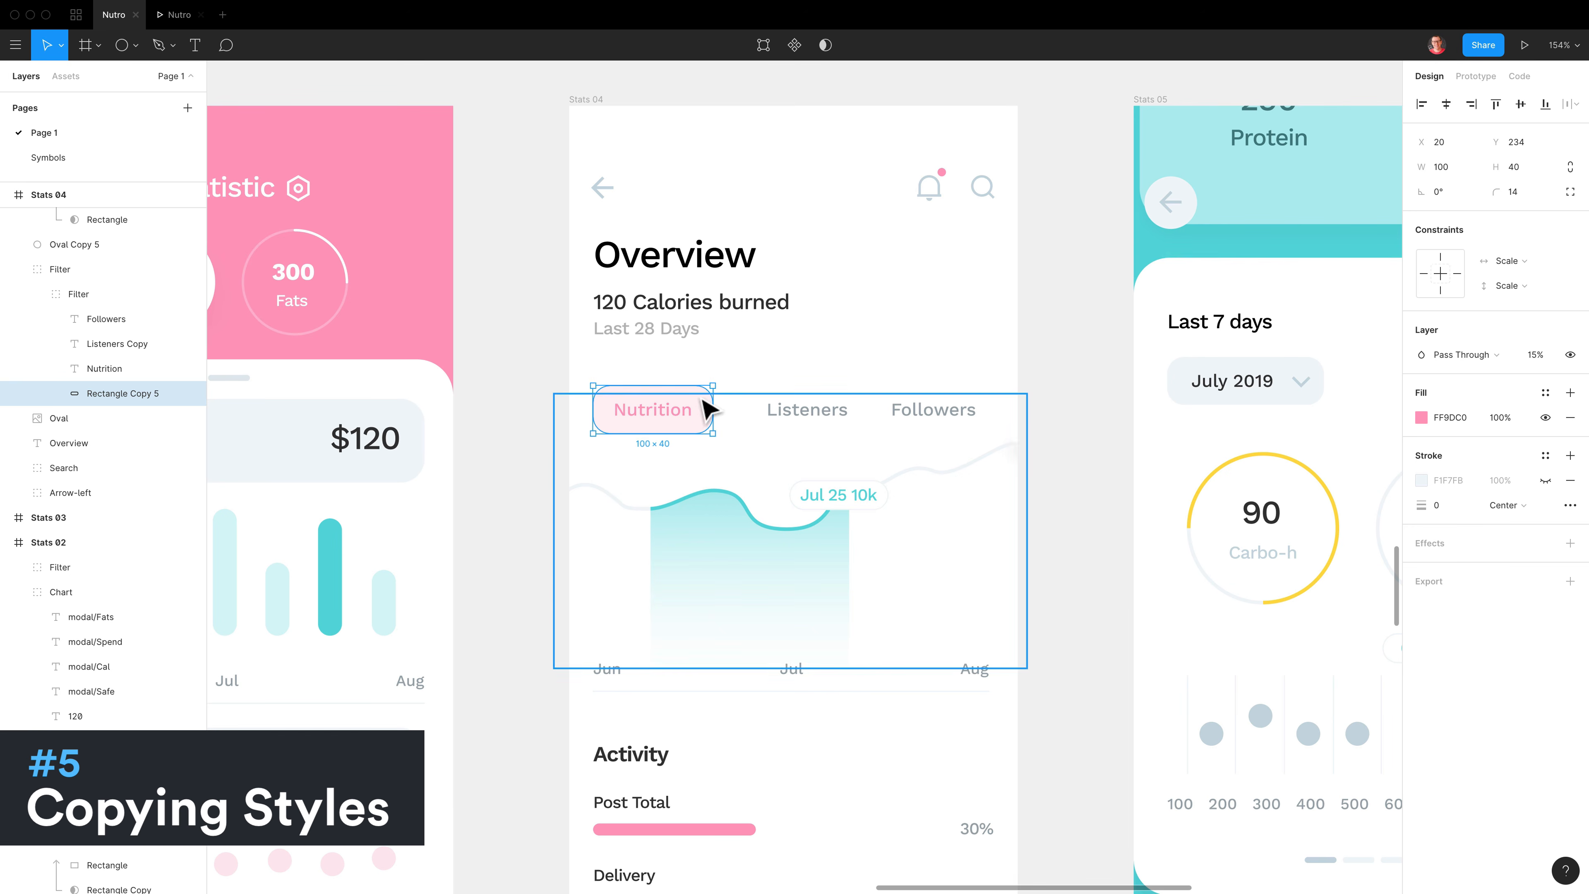
- Copy the Nutrition tab background's style properties and paste them onto the grey circle beside the Overview text
key(alt)
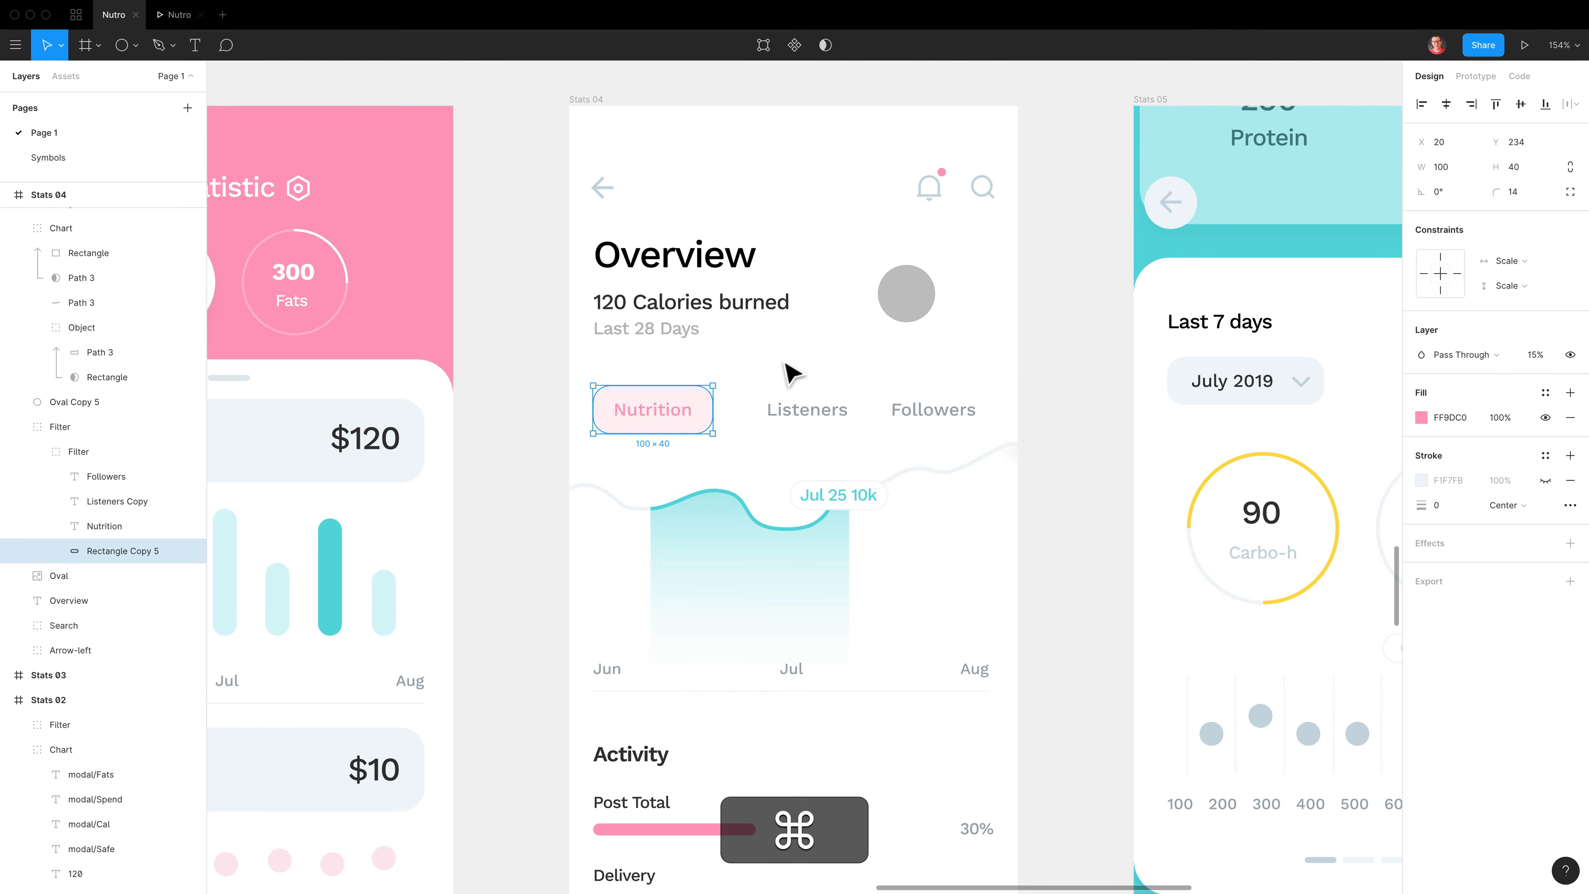
key(super+alt+c)
click(910, 310)
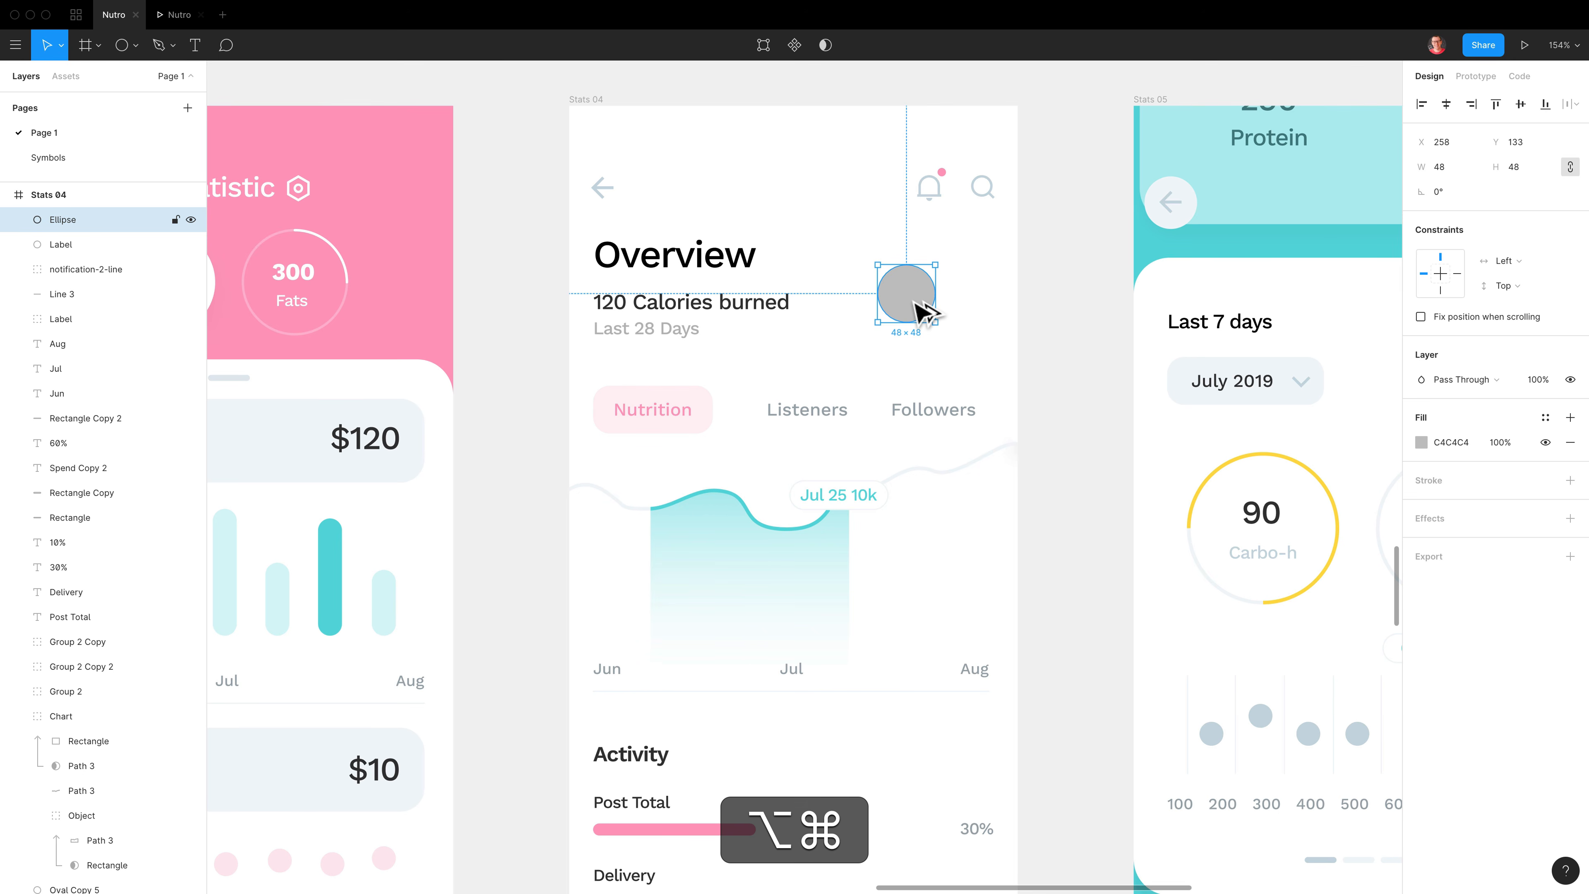
key(super+alt+v)
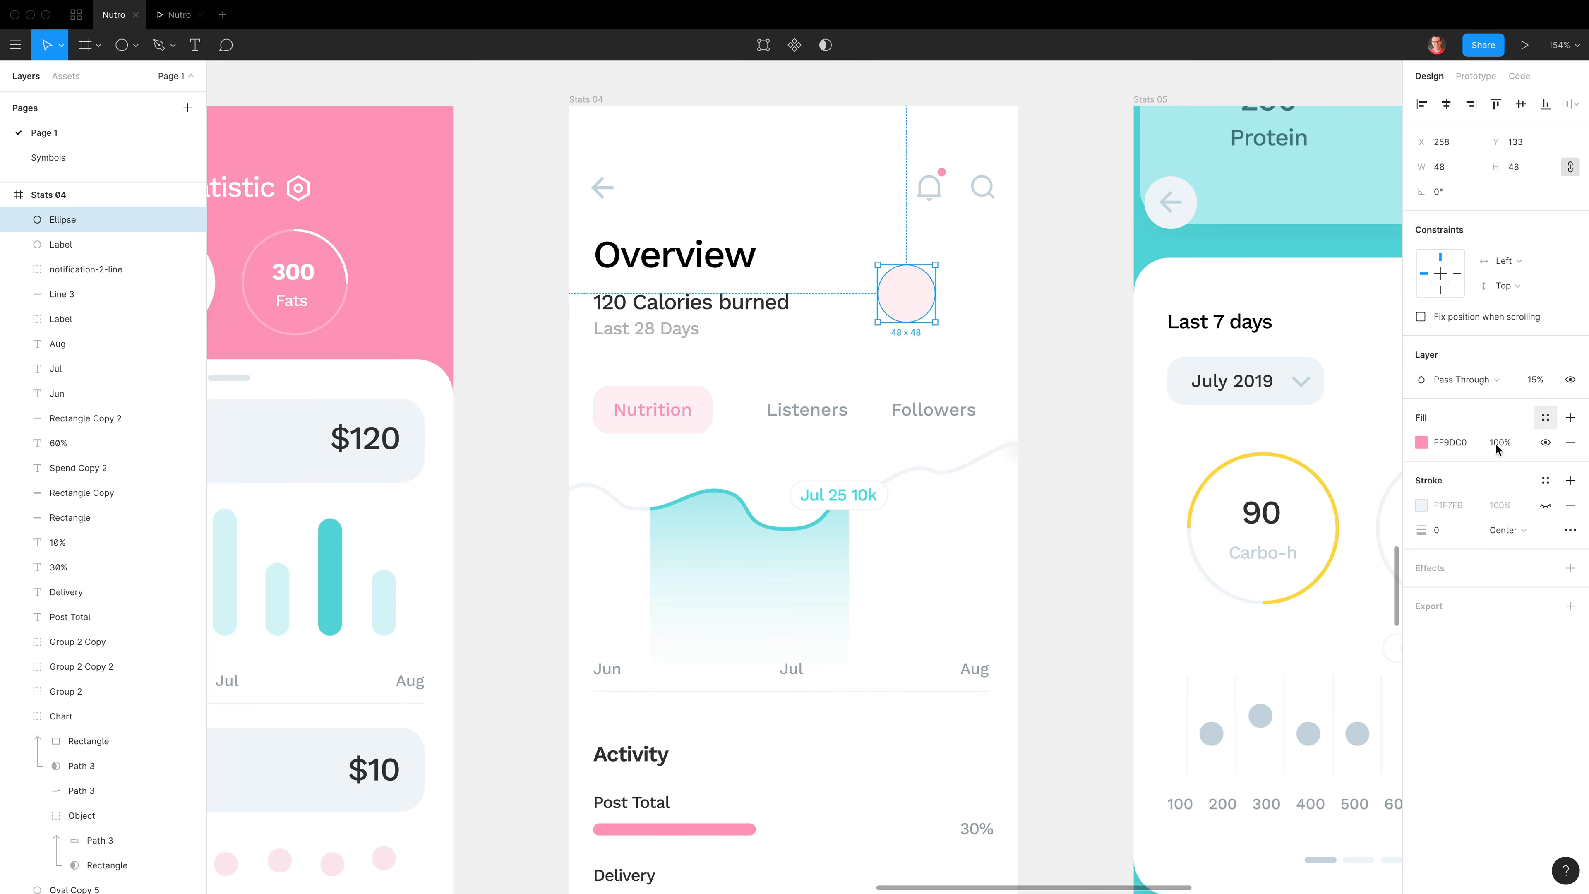
- Copy only the circle's pink fill and paste it onto the notification bell icon
click(1528, 444)
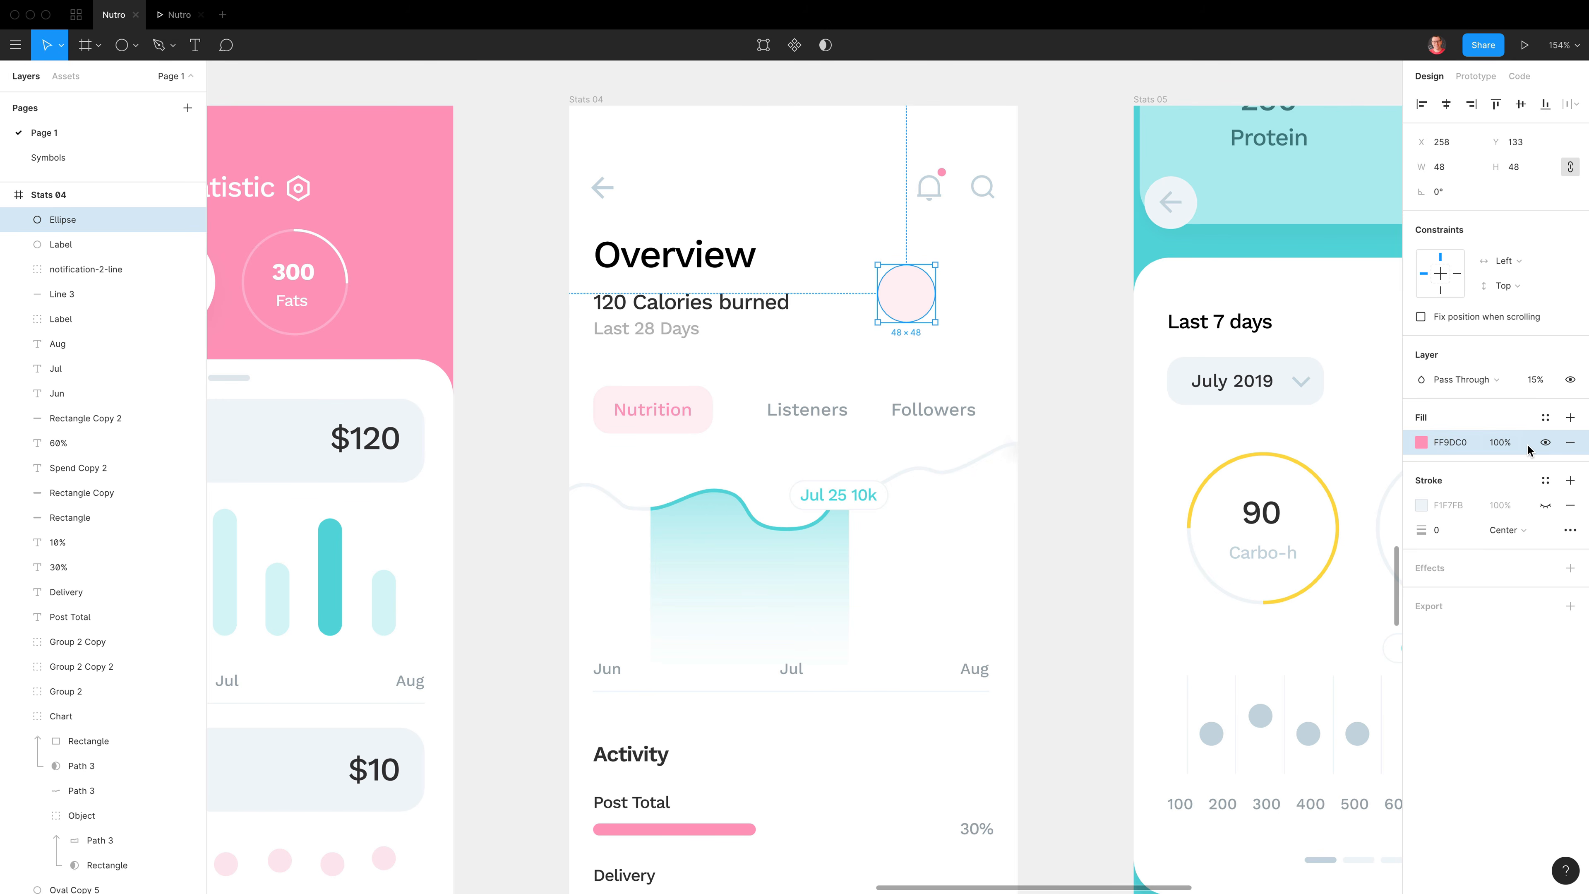
key(super+c)
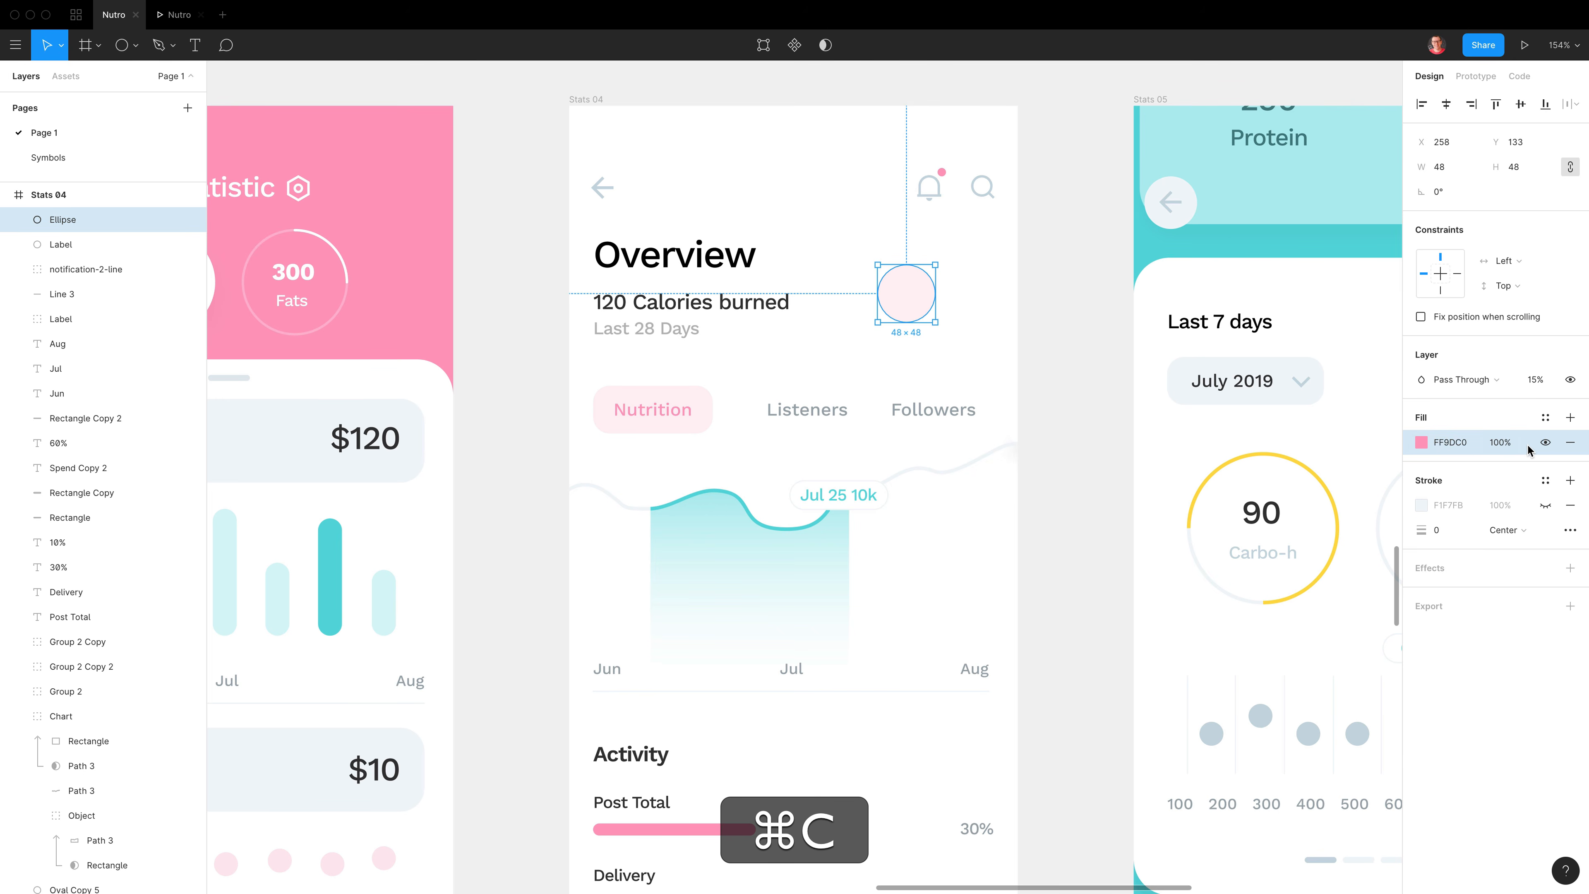
super+click(945, 185)
key(super+v)
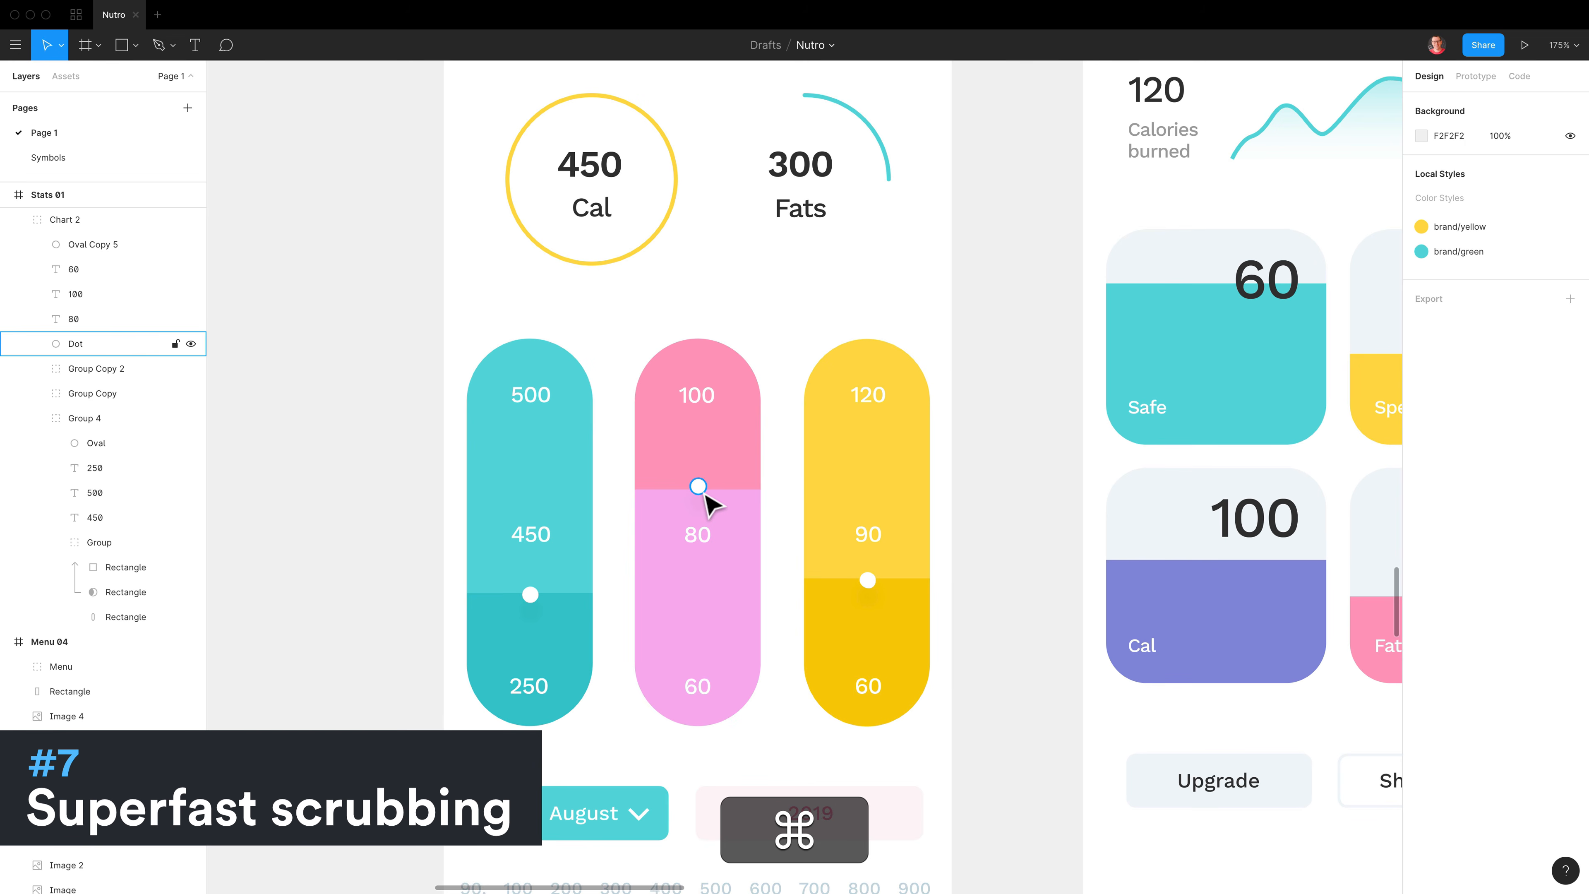
- Adjust the vertical position of the white dot in the pink bar of Stats 01, starting with Y 440
super+click(706, 491)
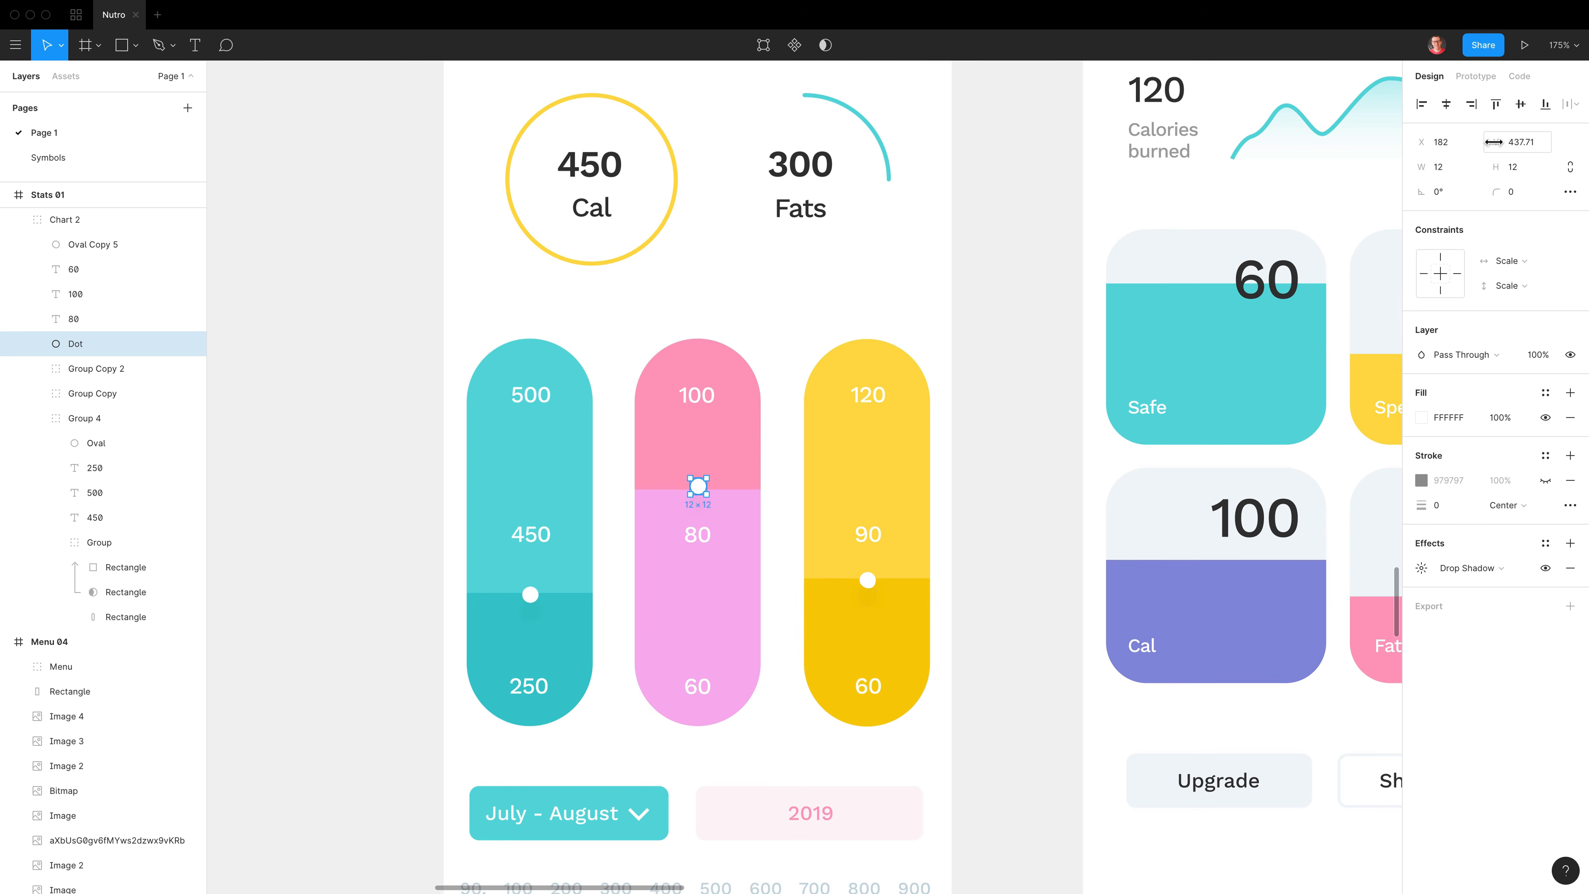
mouse_move(1494, 142)
mouse_down()
mouse_move(1455, 145)
mouse_move(1496, 146)
mouse_up()
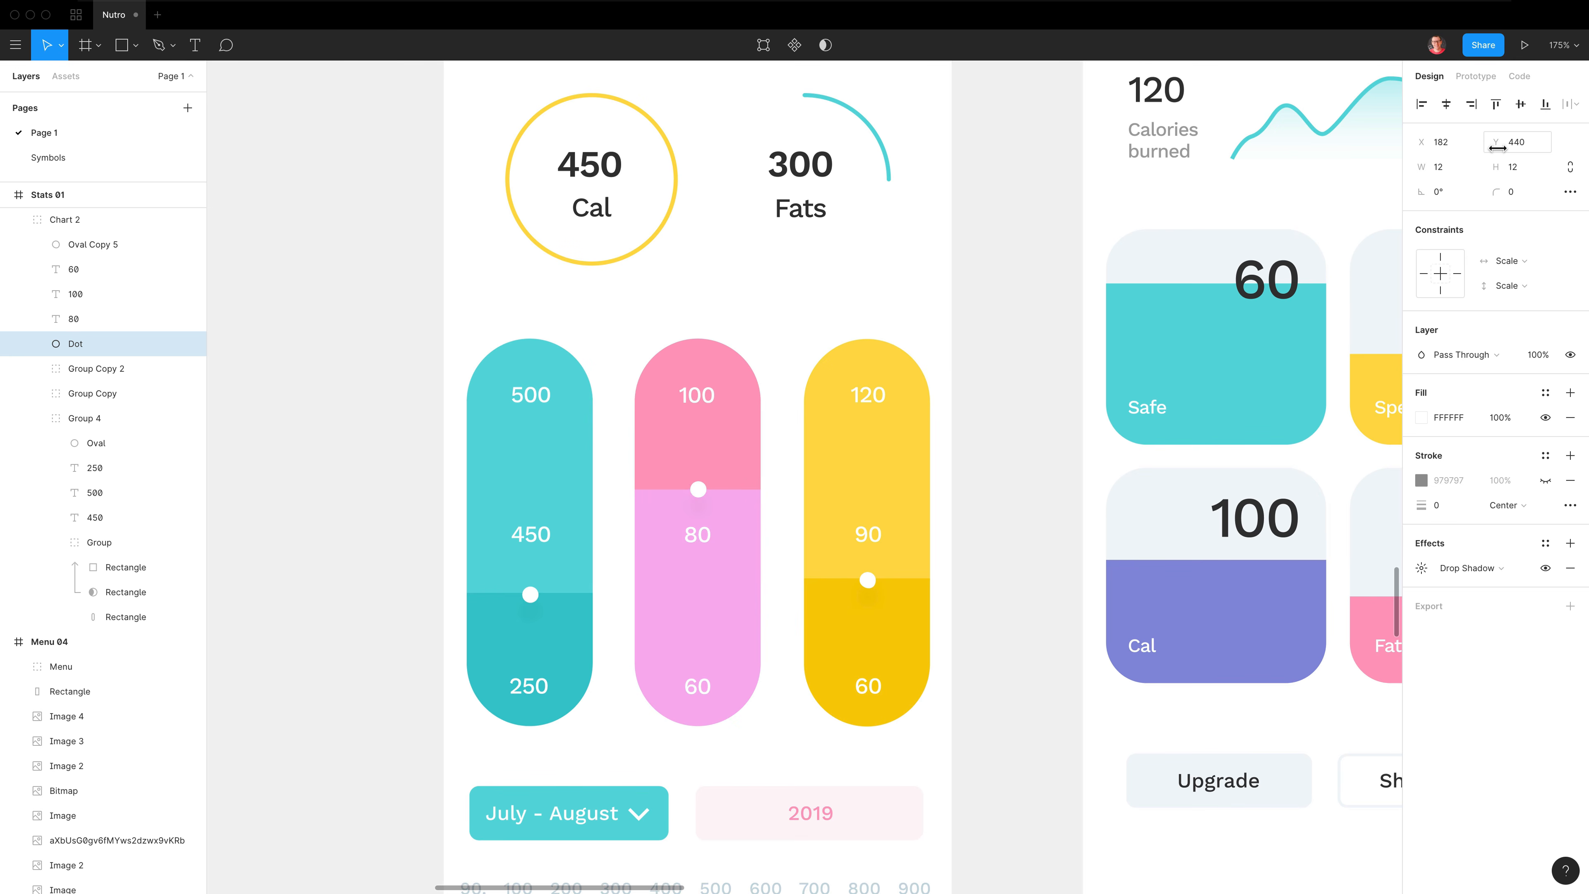
drag(1498, 148, 1494, 679)
drag(1518, 674, 1498, 107)
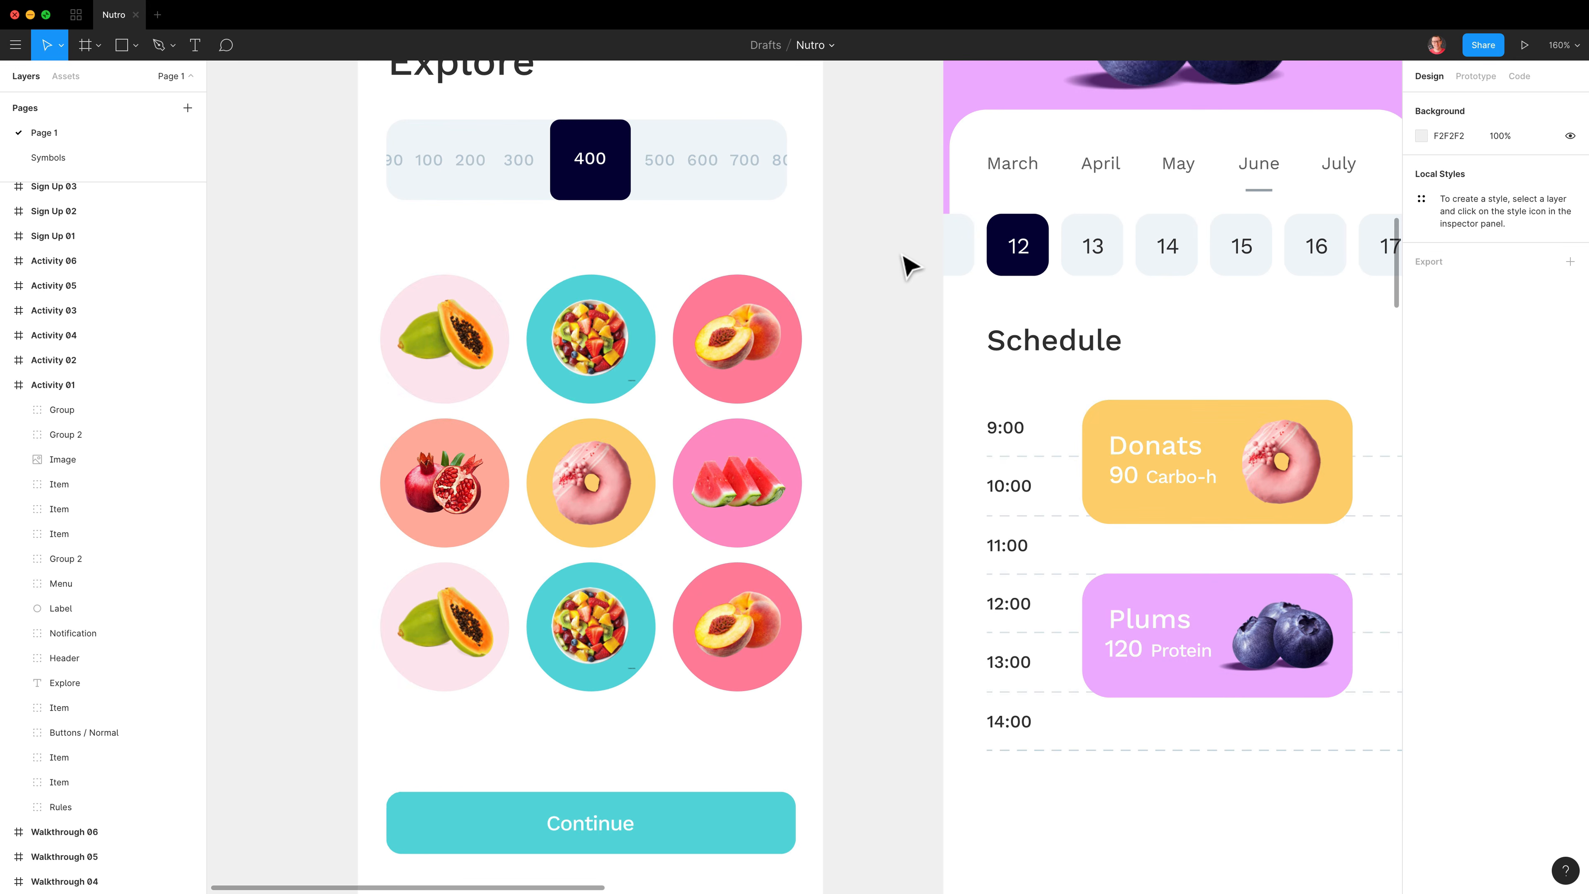
- Group the bottom-right peach image with its pink background circle in the Activity 01 fruit grid
drag(863, 255, 401, 710)
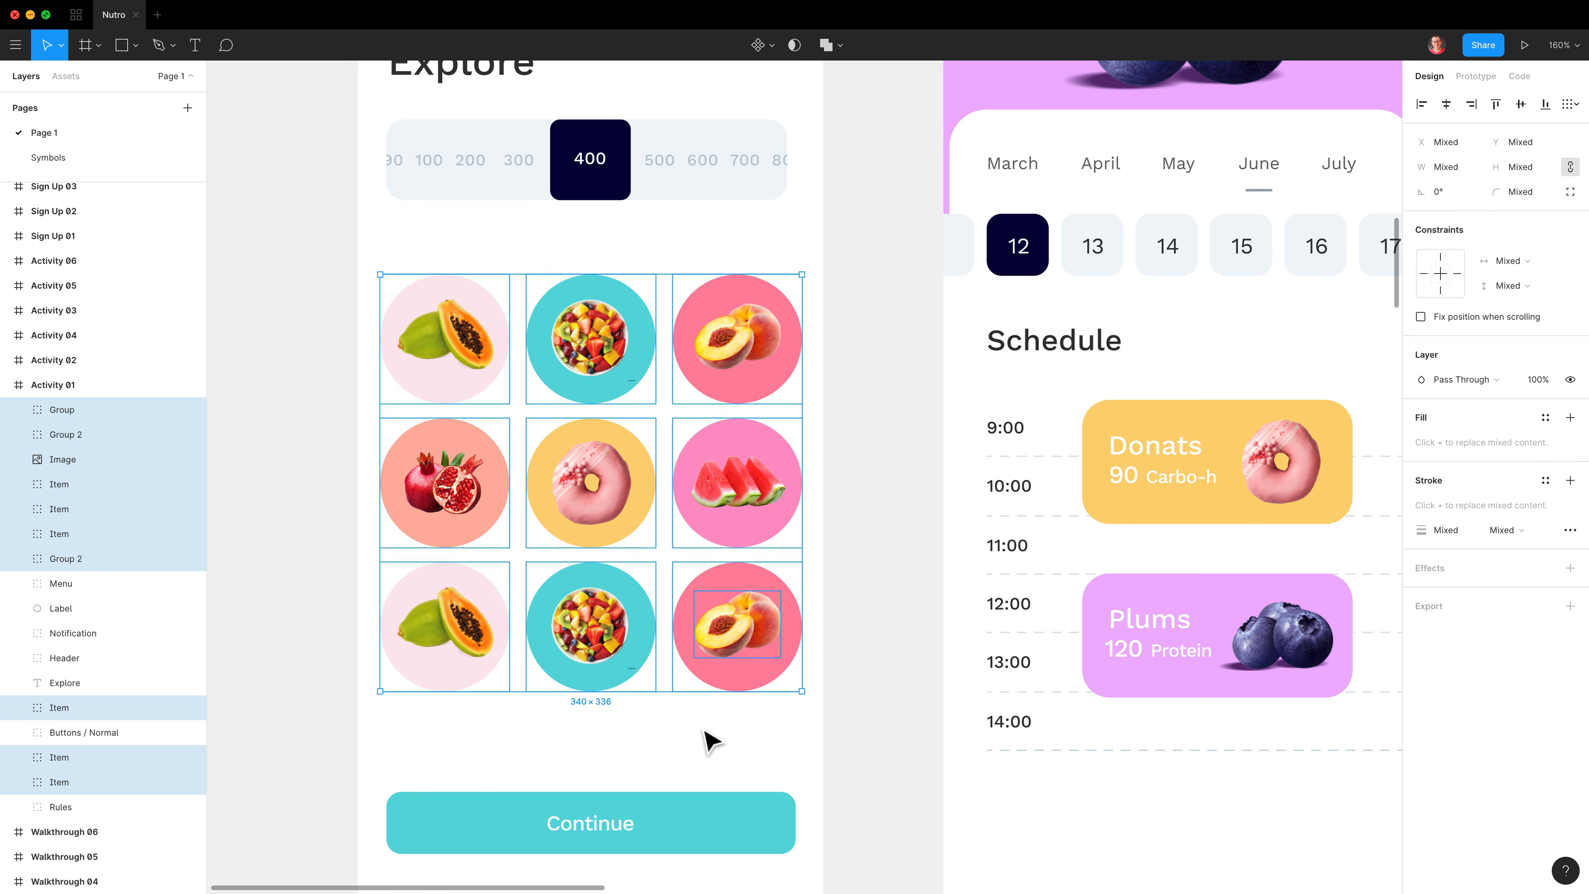
click(710, 742)
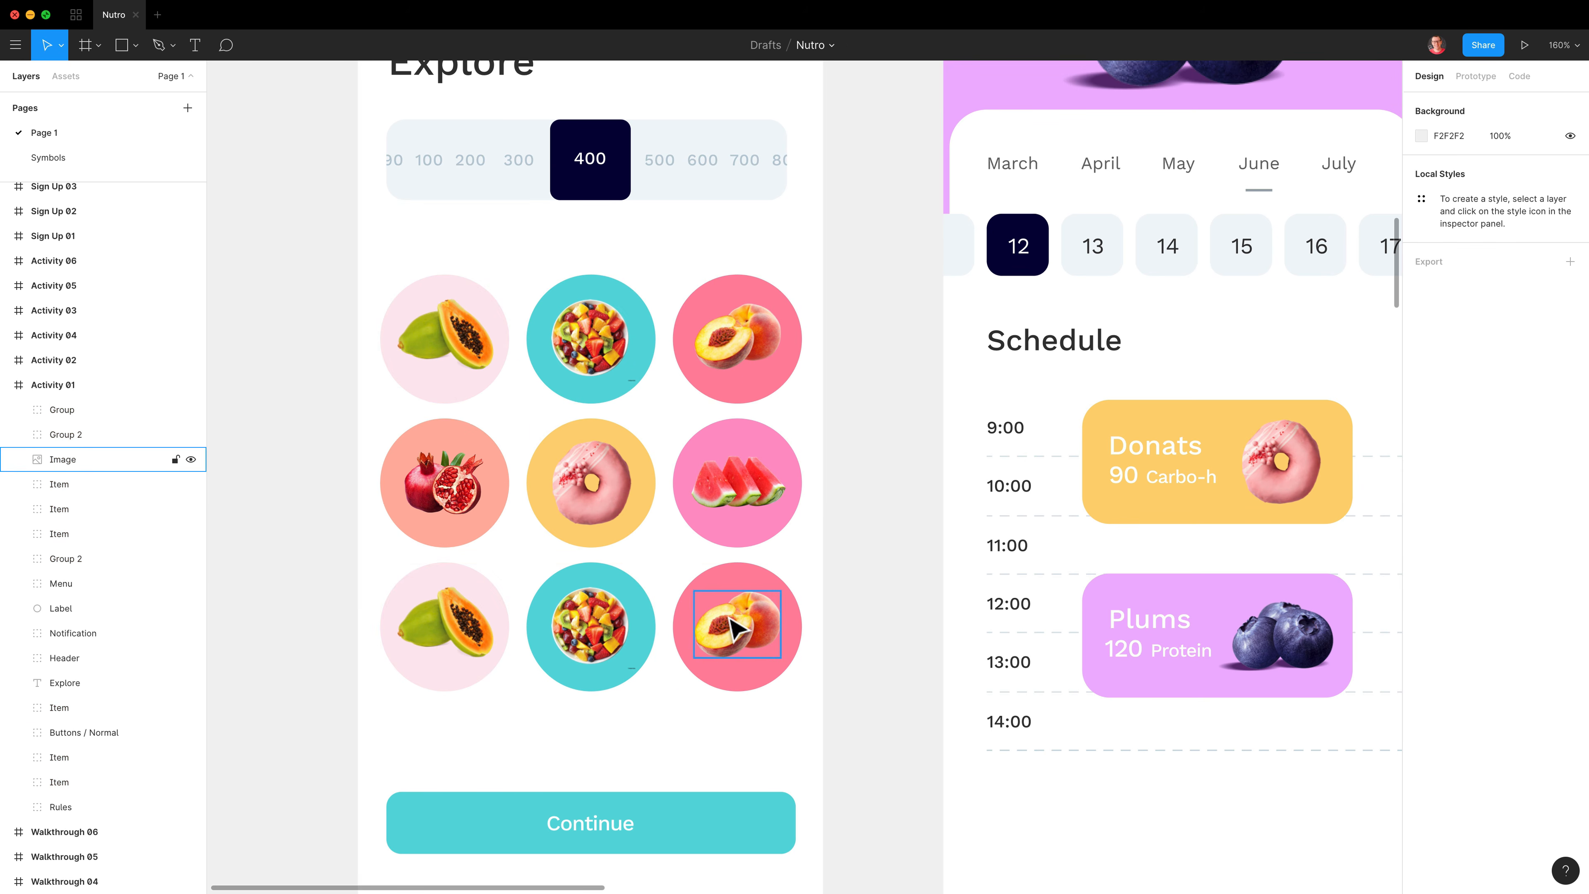
click(737, 628)
shift+click(773, 690)
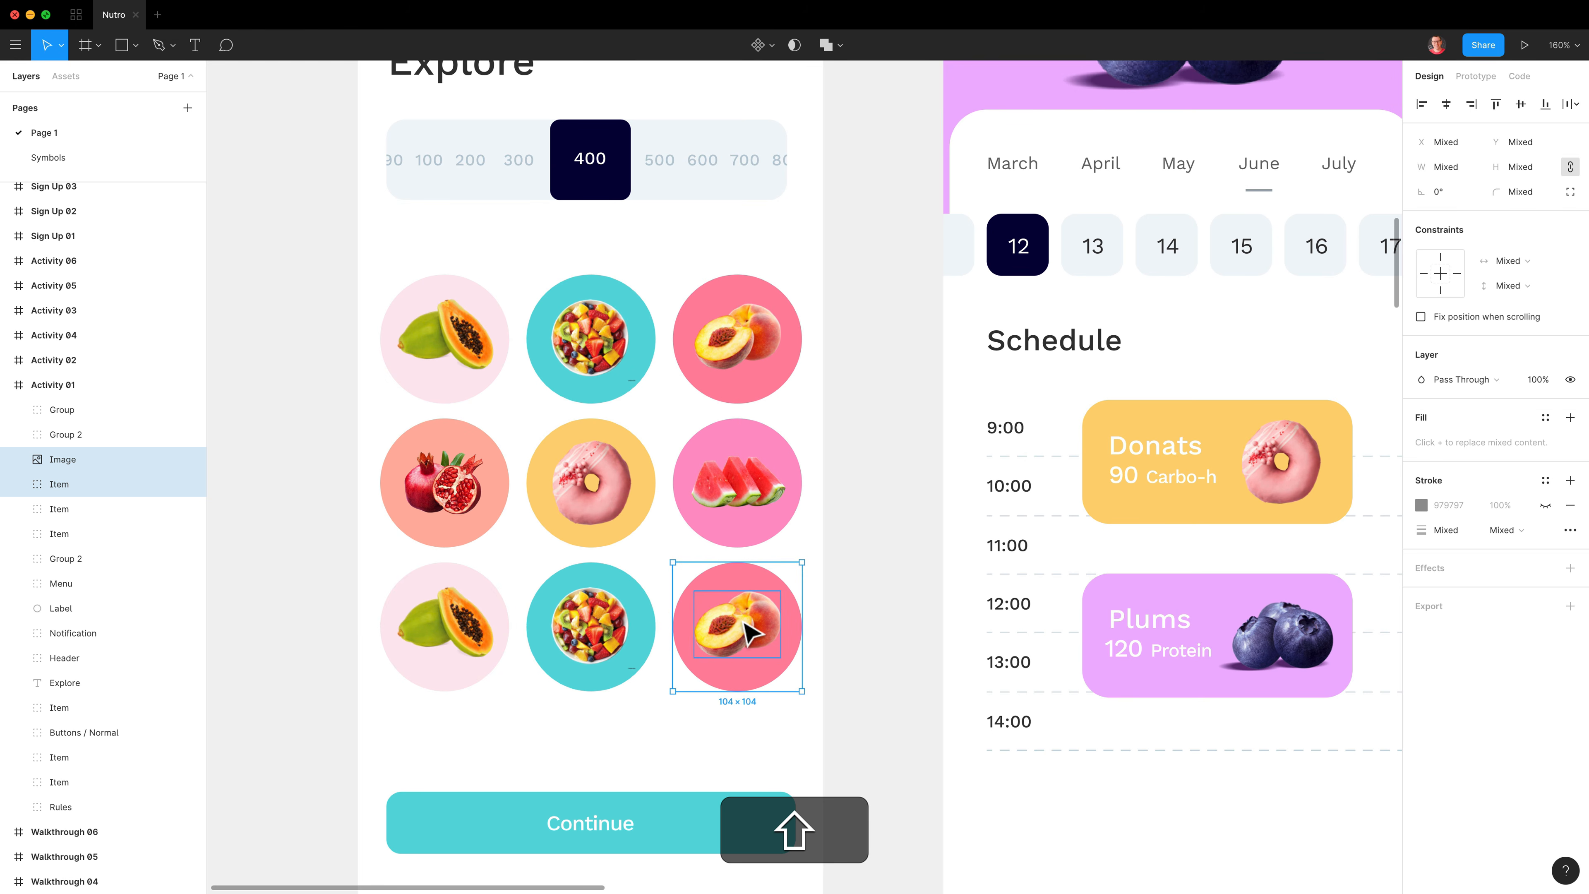
key(super+g)
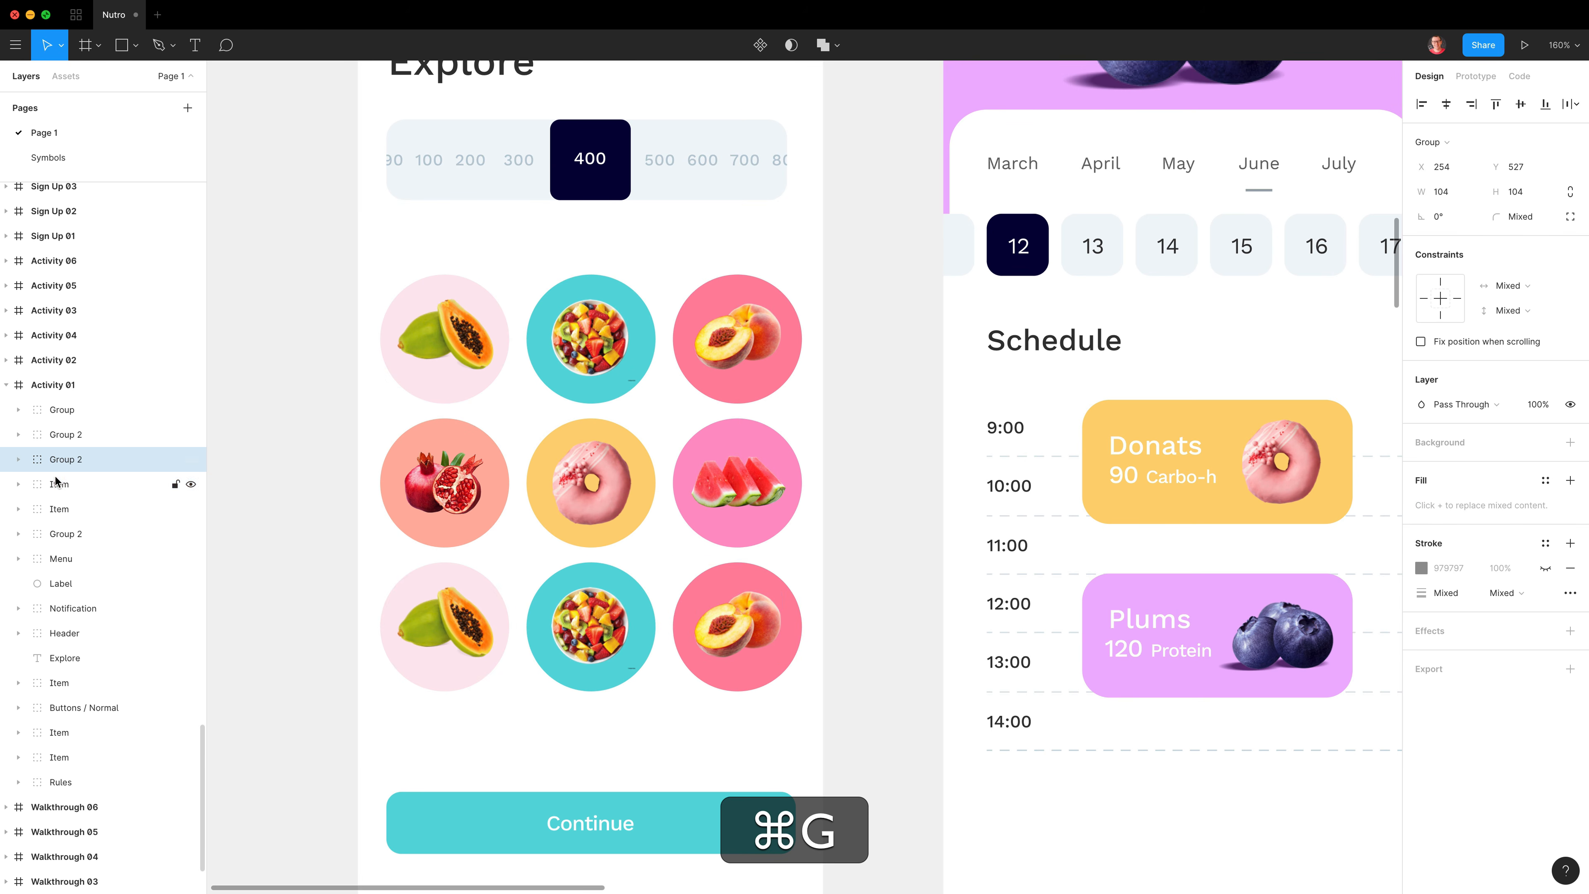
- Select all nine fruit circles in Activity 01 and set their grid spacing to 10 horizontally and 16 vertically
click(351, 238)
drag(351, 238, 850, 720)
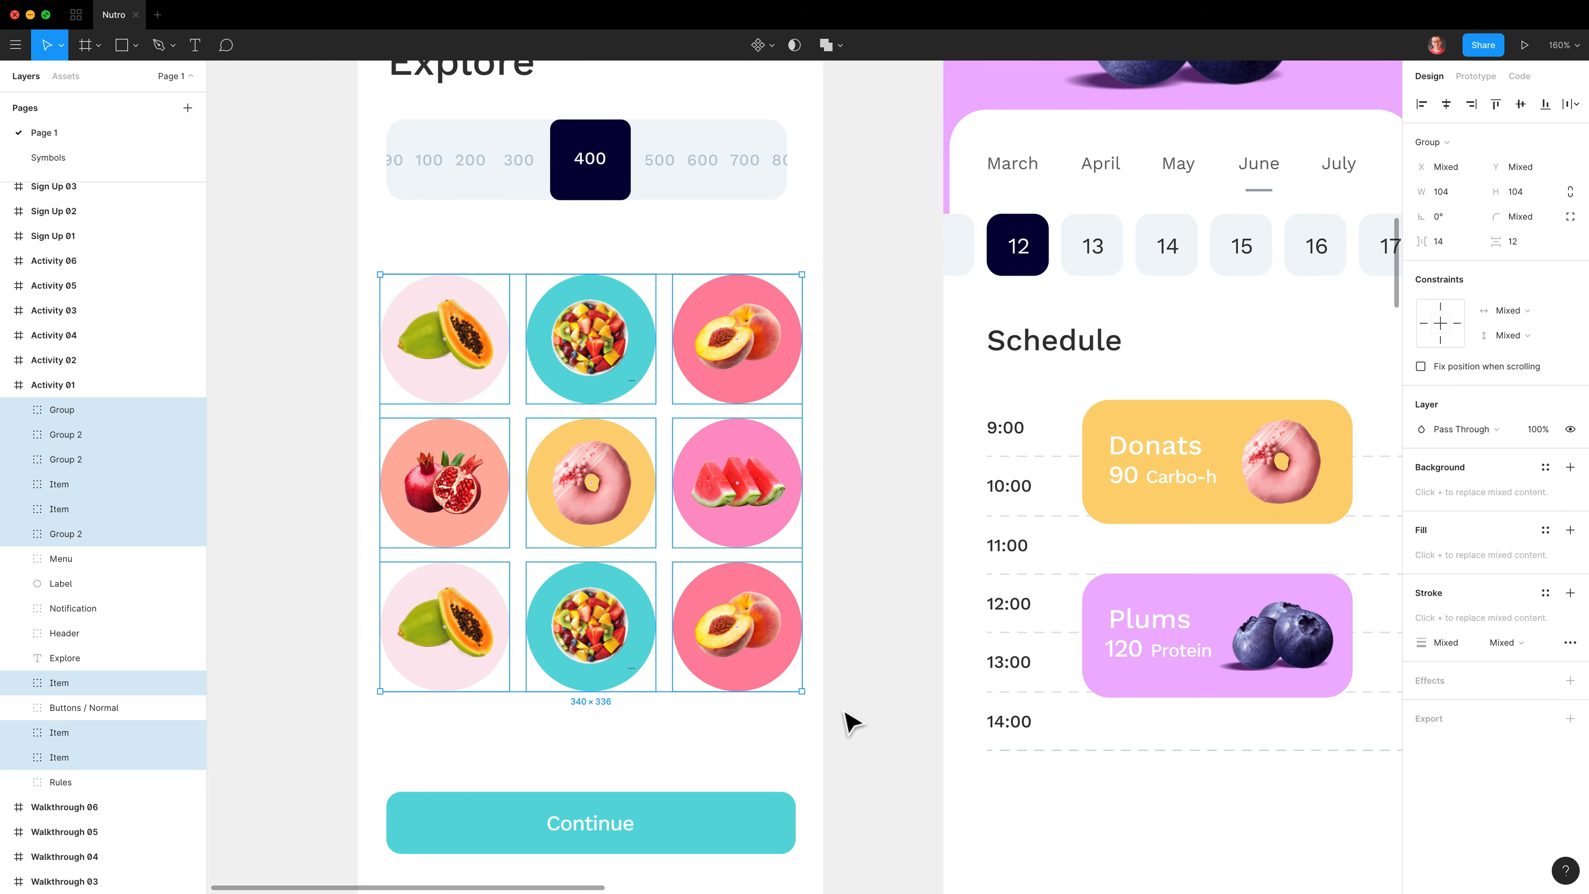
mouse_move(666, 485)
mouse_down()
mouse_move(711, 499)
mouse_move(657, 482)
mouse_up()
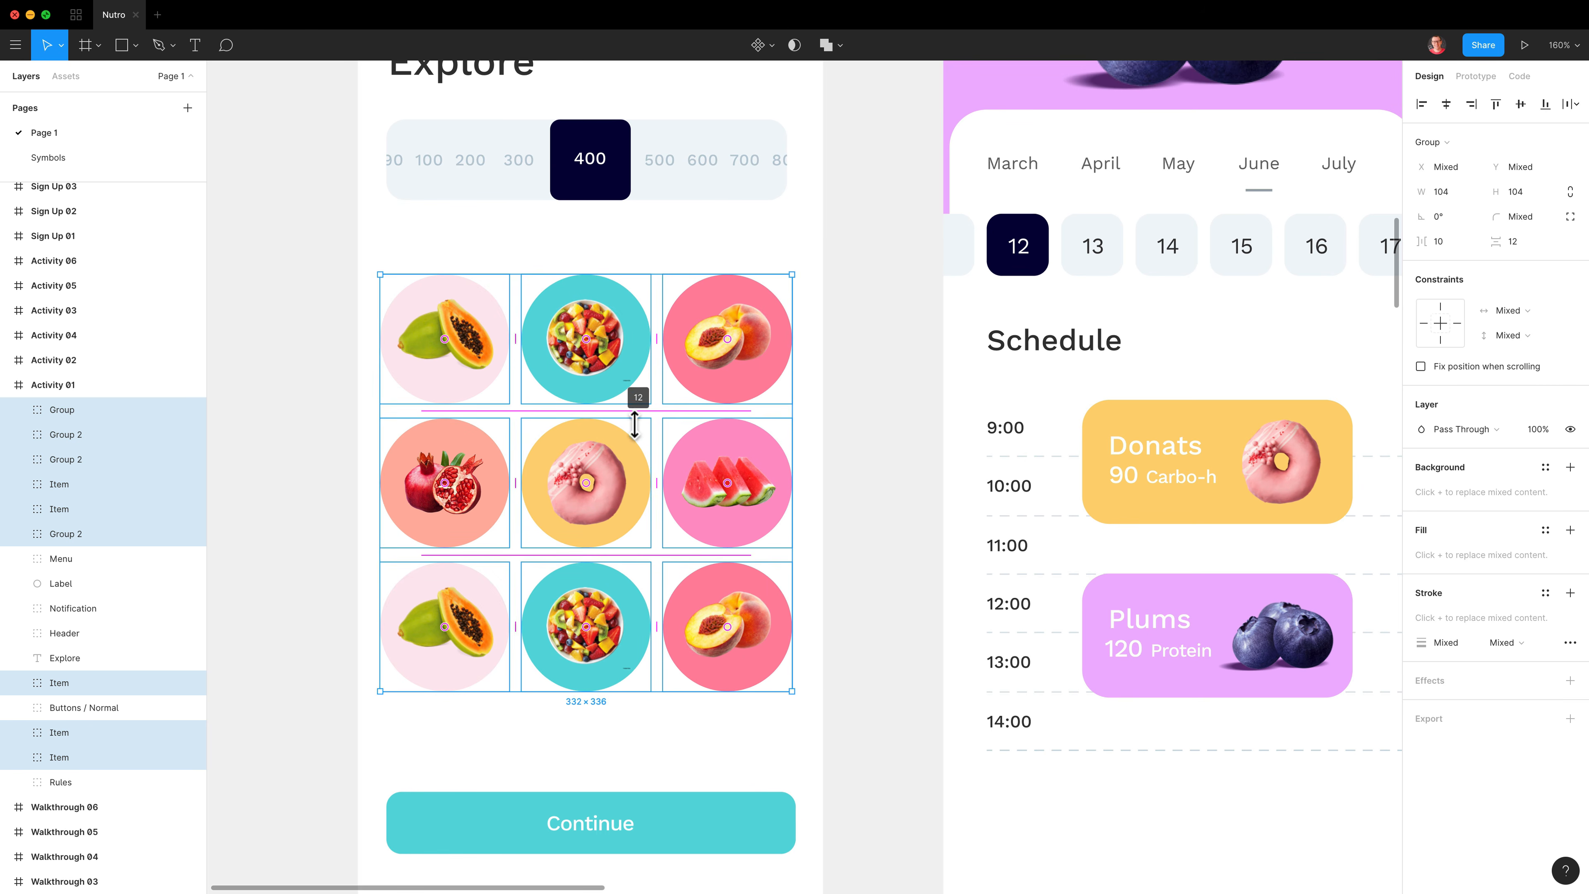
mouse_move(634, 424)
mouse_down()
mouse_move(634, 441)
mouse_move(629, 423)
mouse_up()
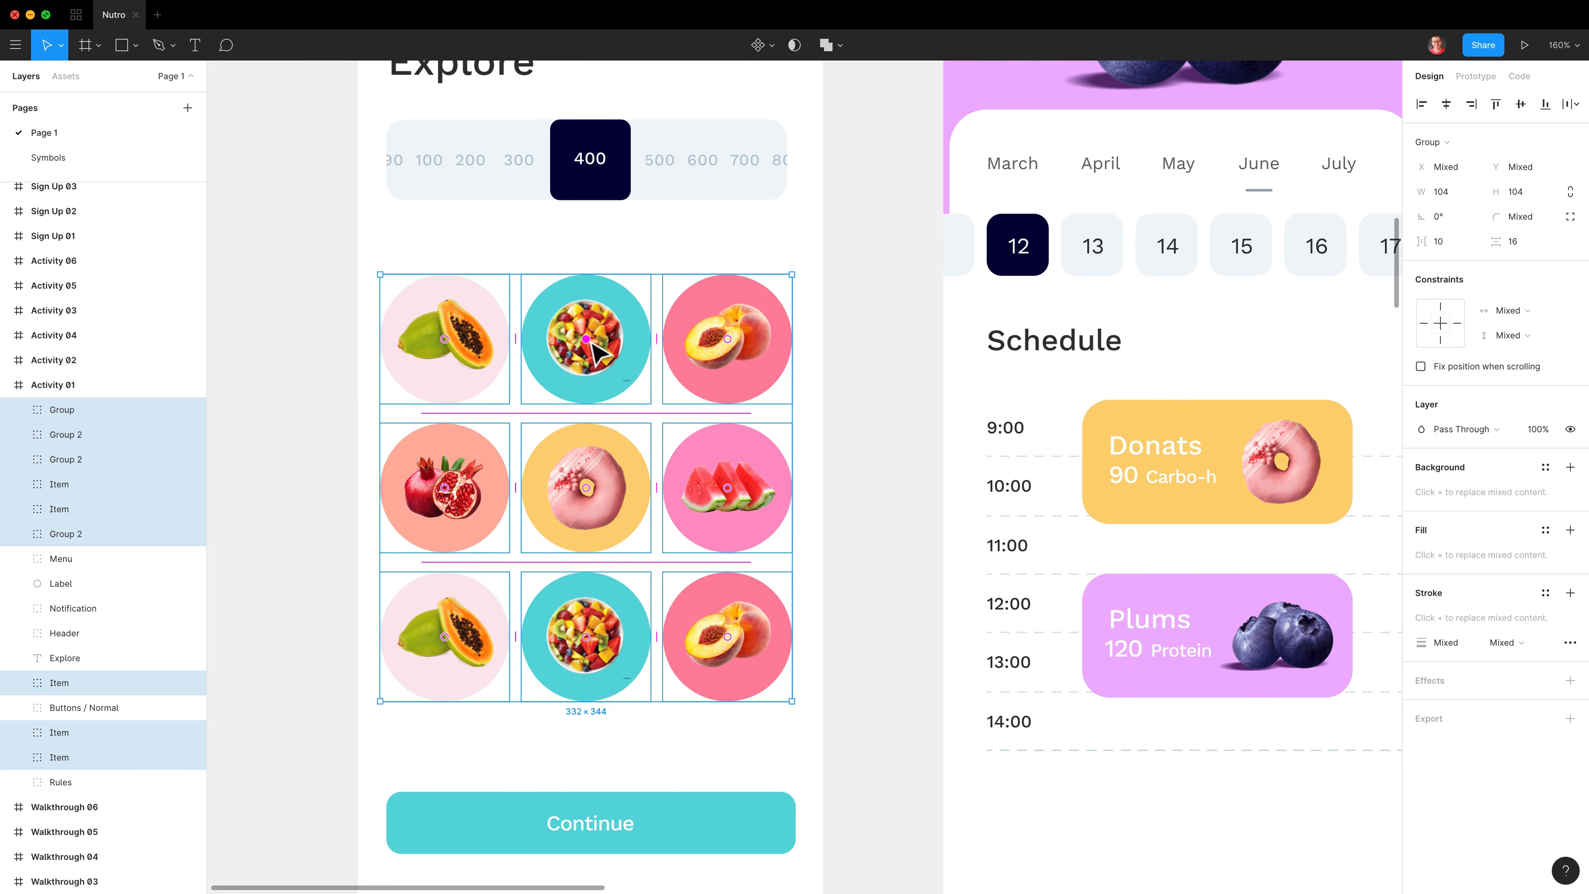
- Rearrange the fruit grid, putting watermelon in the top centre, salad top right, pomegranate in the middle, peach middle right and the other peach bottom left
drag(594, 354, 726, 351)
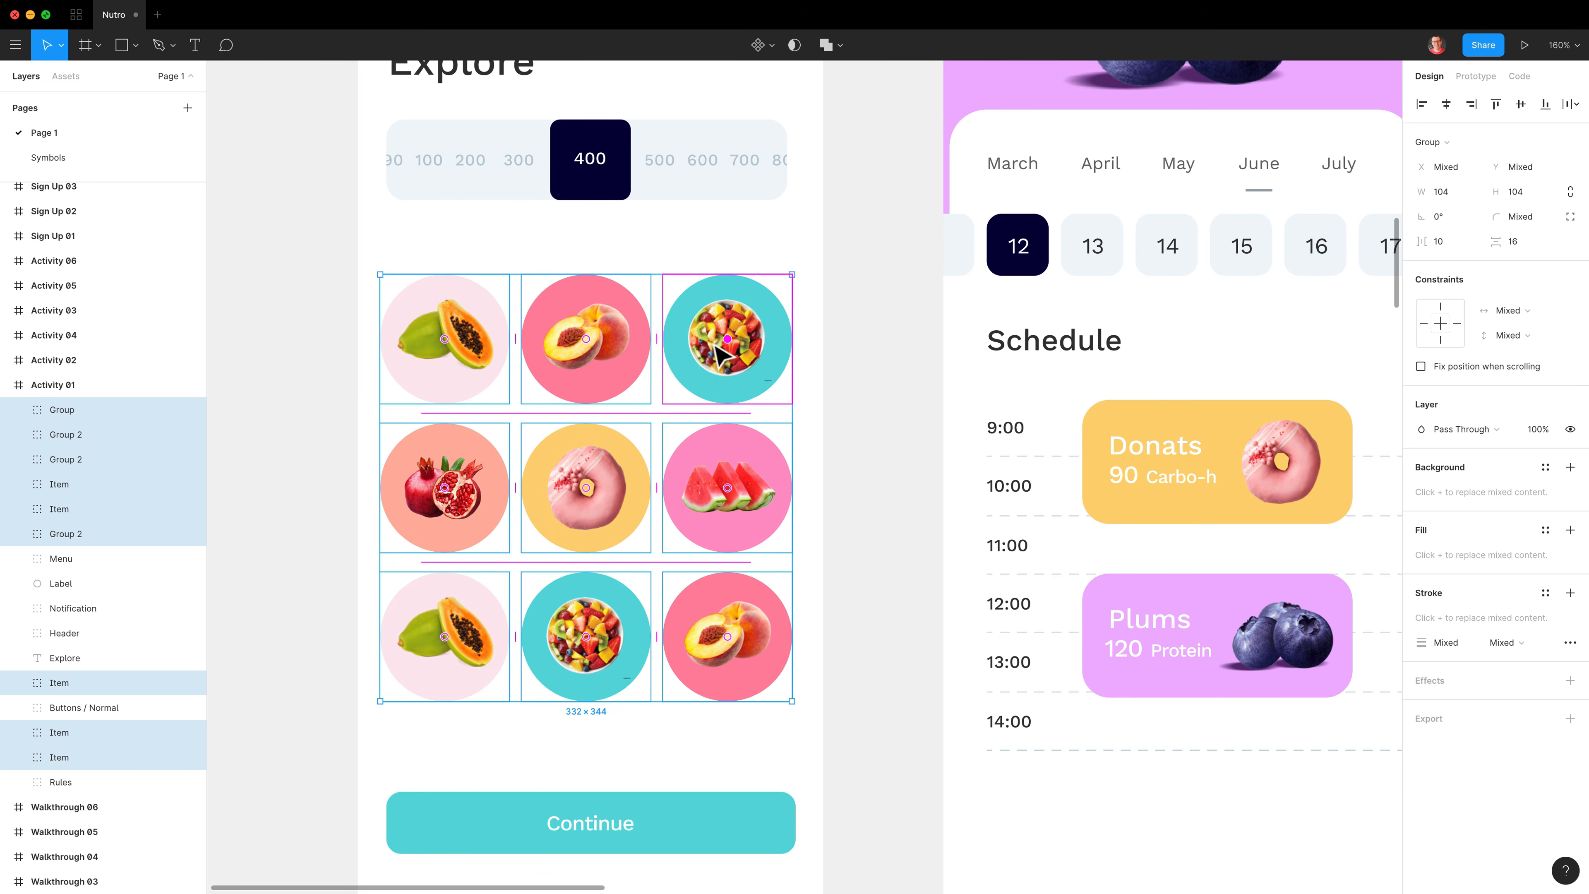
drag(463, 504, 610, 508)
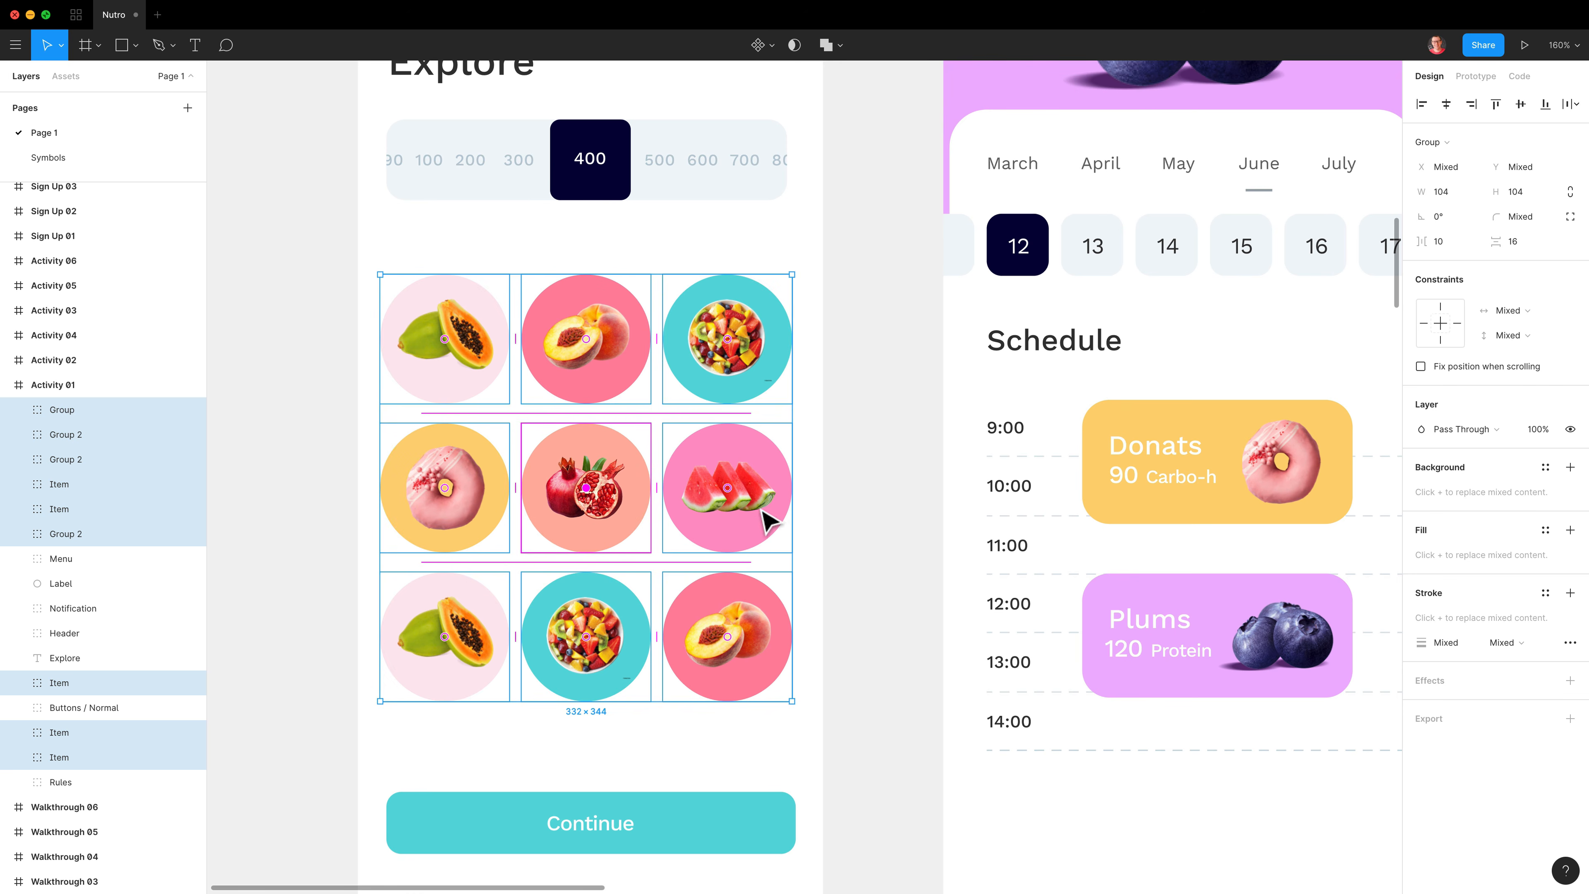
drag(737, 501, 605, 365)
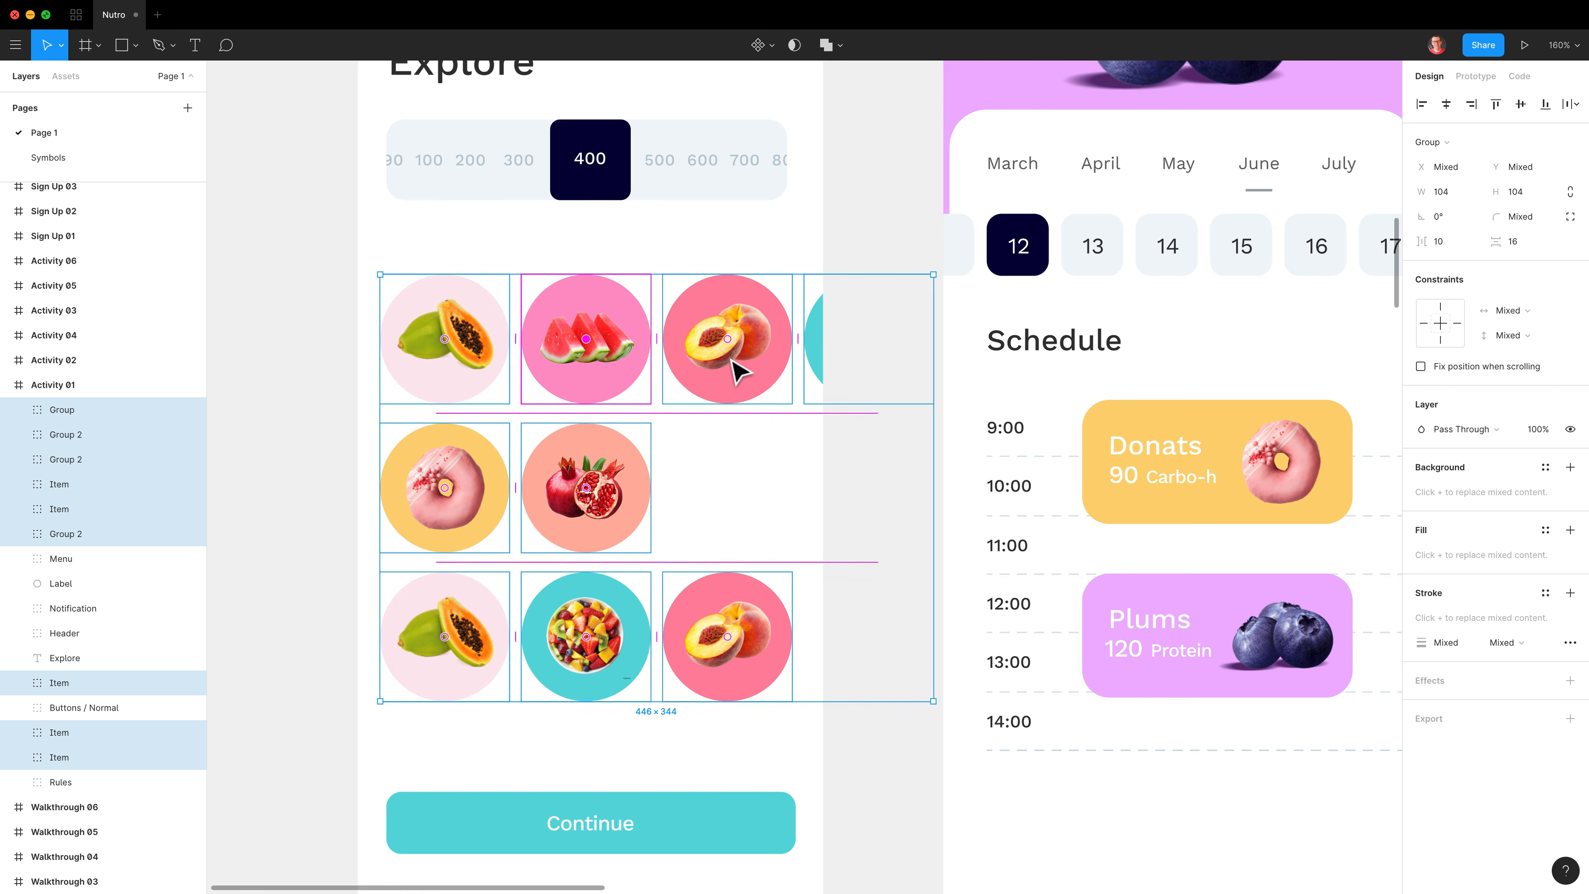
drag(740, 357, 738, 525)
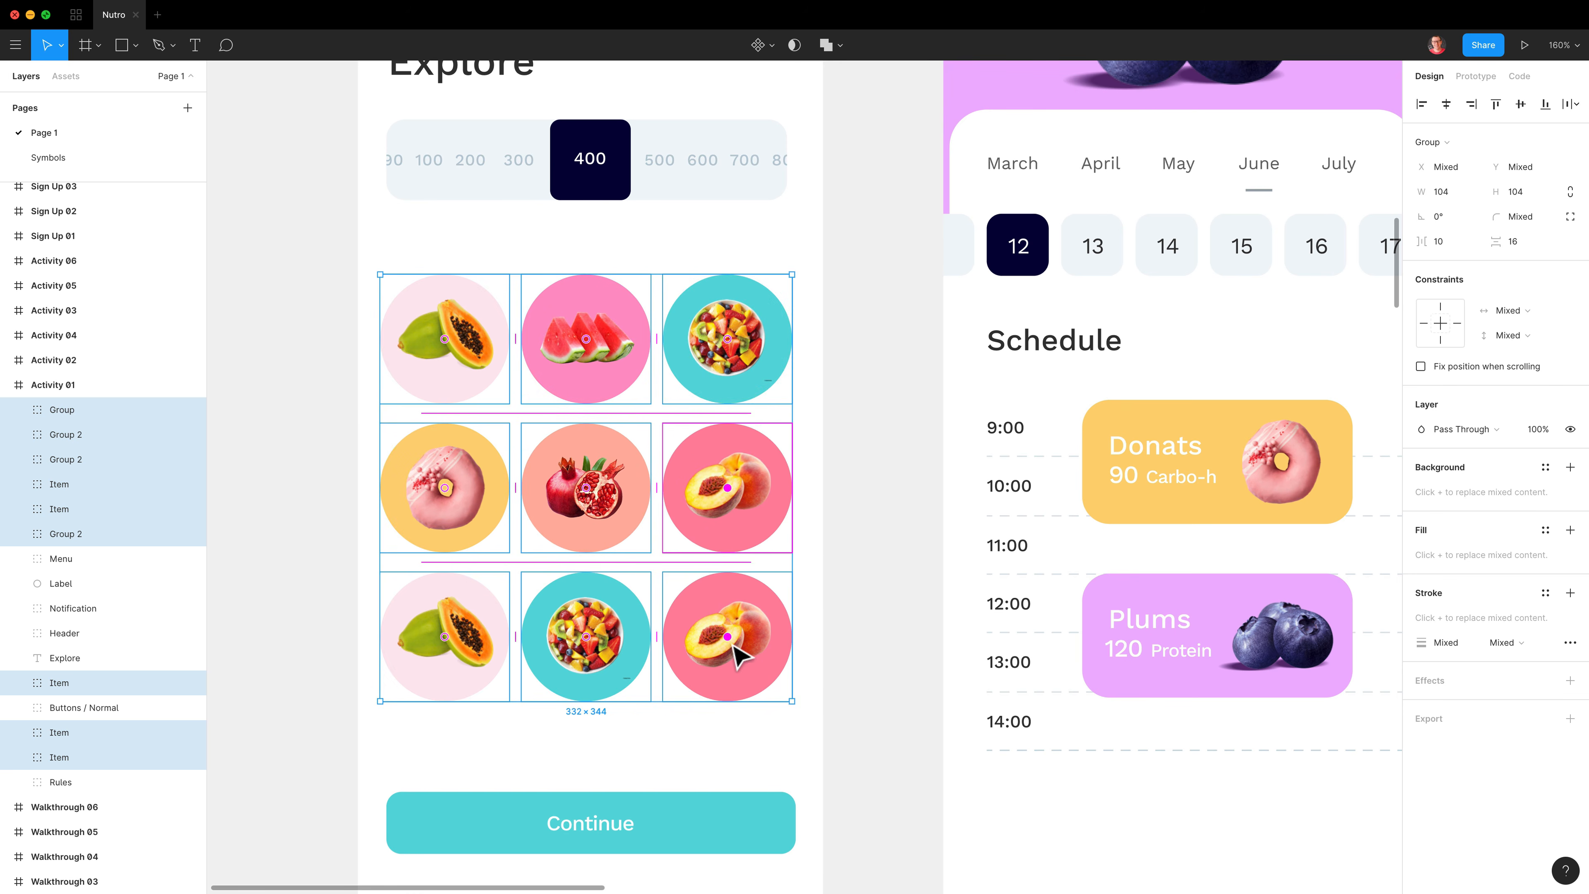
drag(744, 658, 436, 649)
click(941, 494)
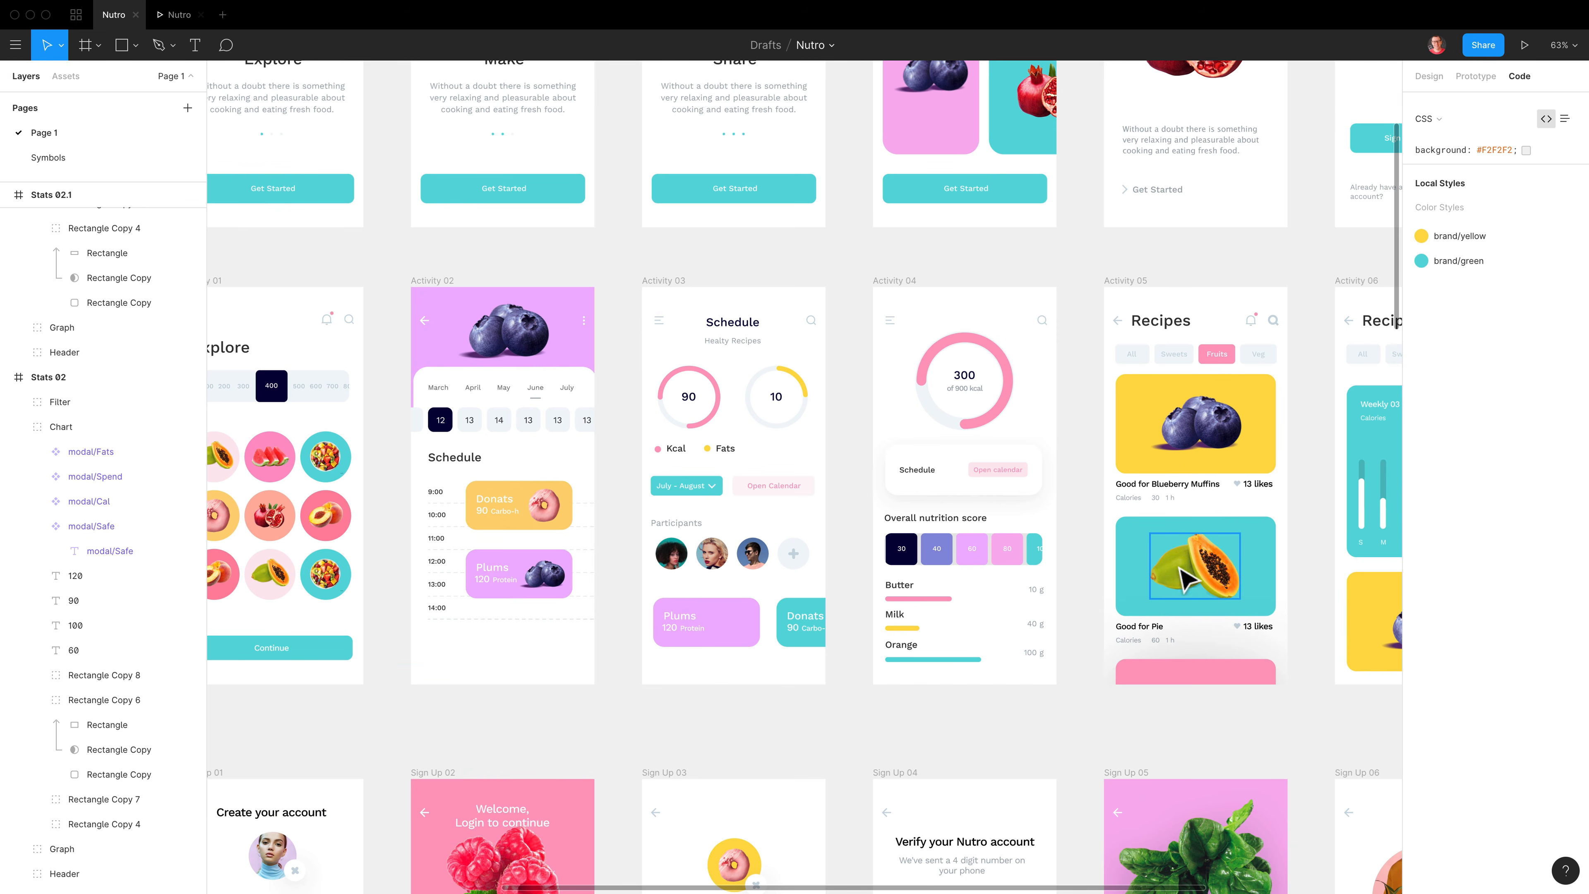
click(1194, 434)
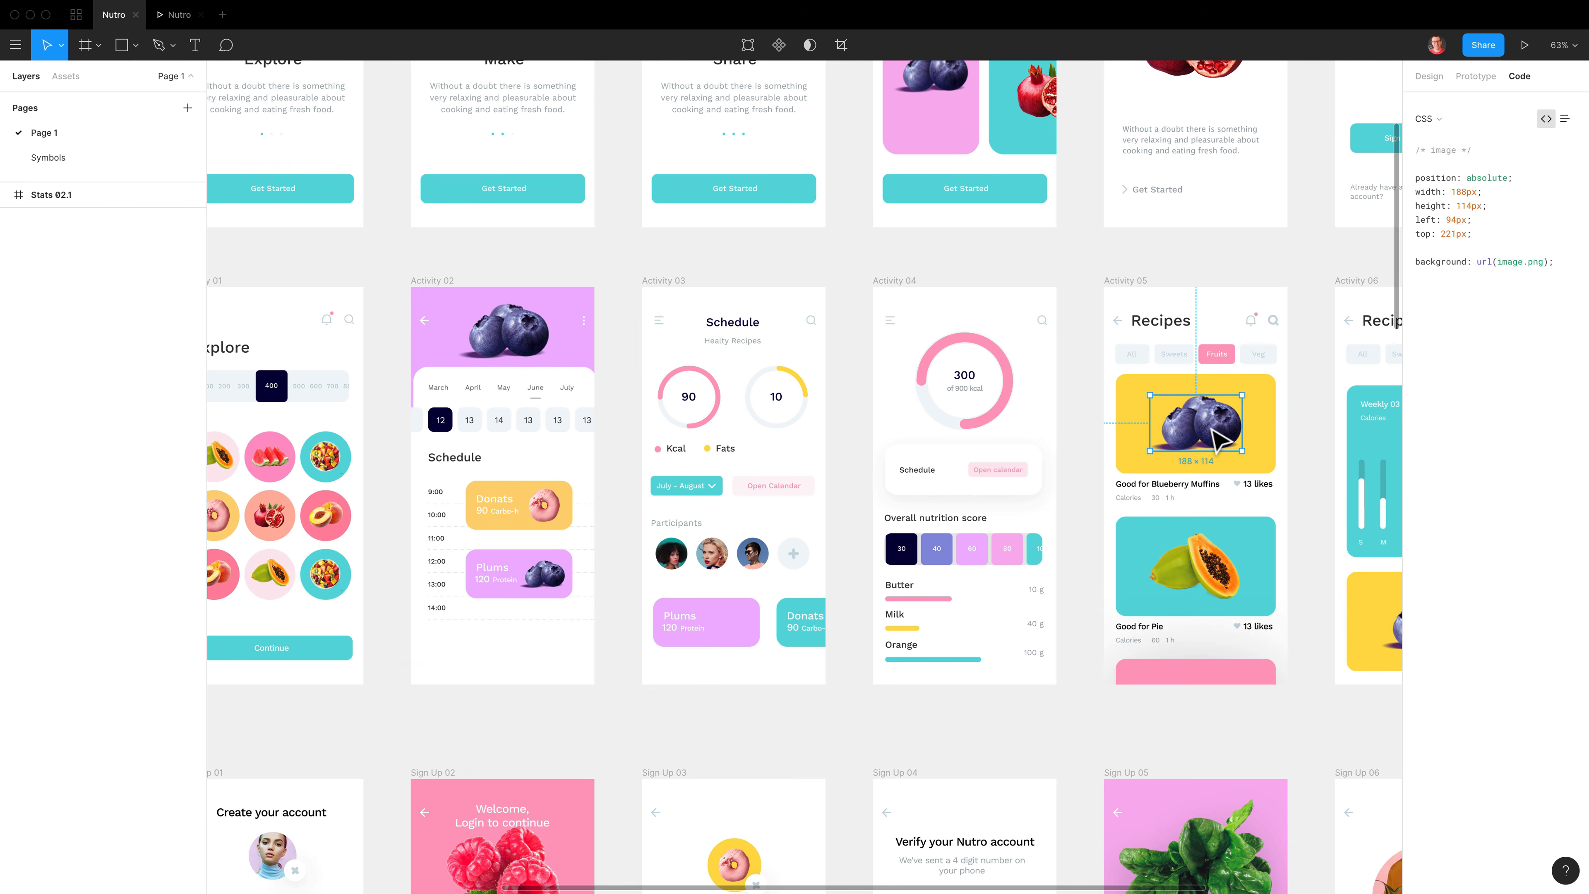
click(1137, 481)
click(962, 486)
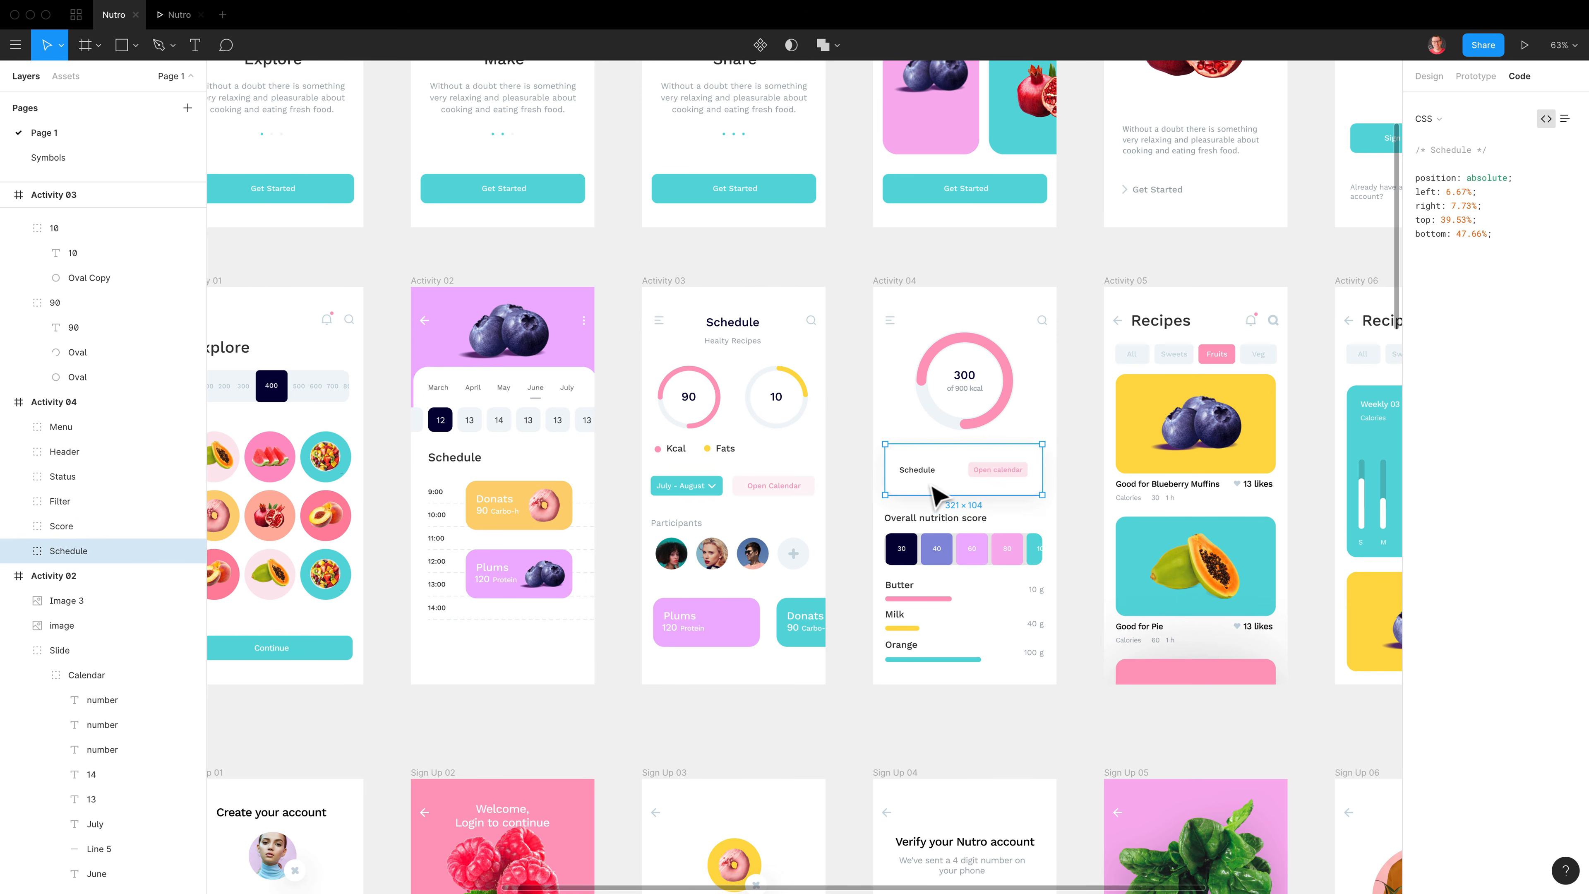
click(858, 454)
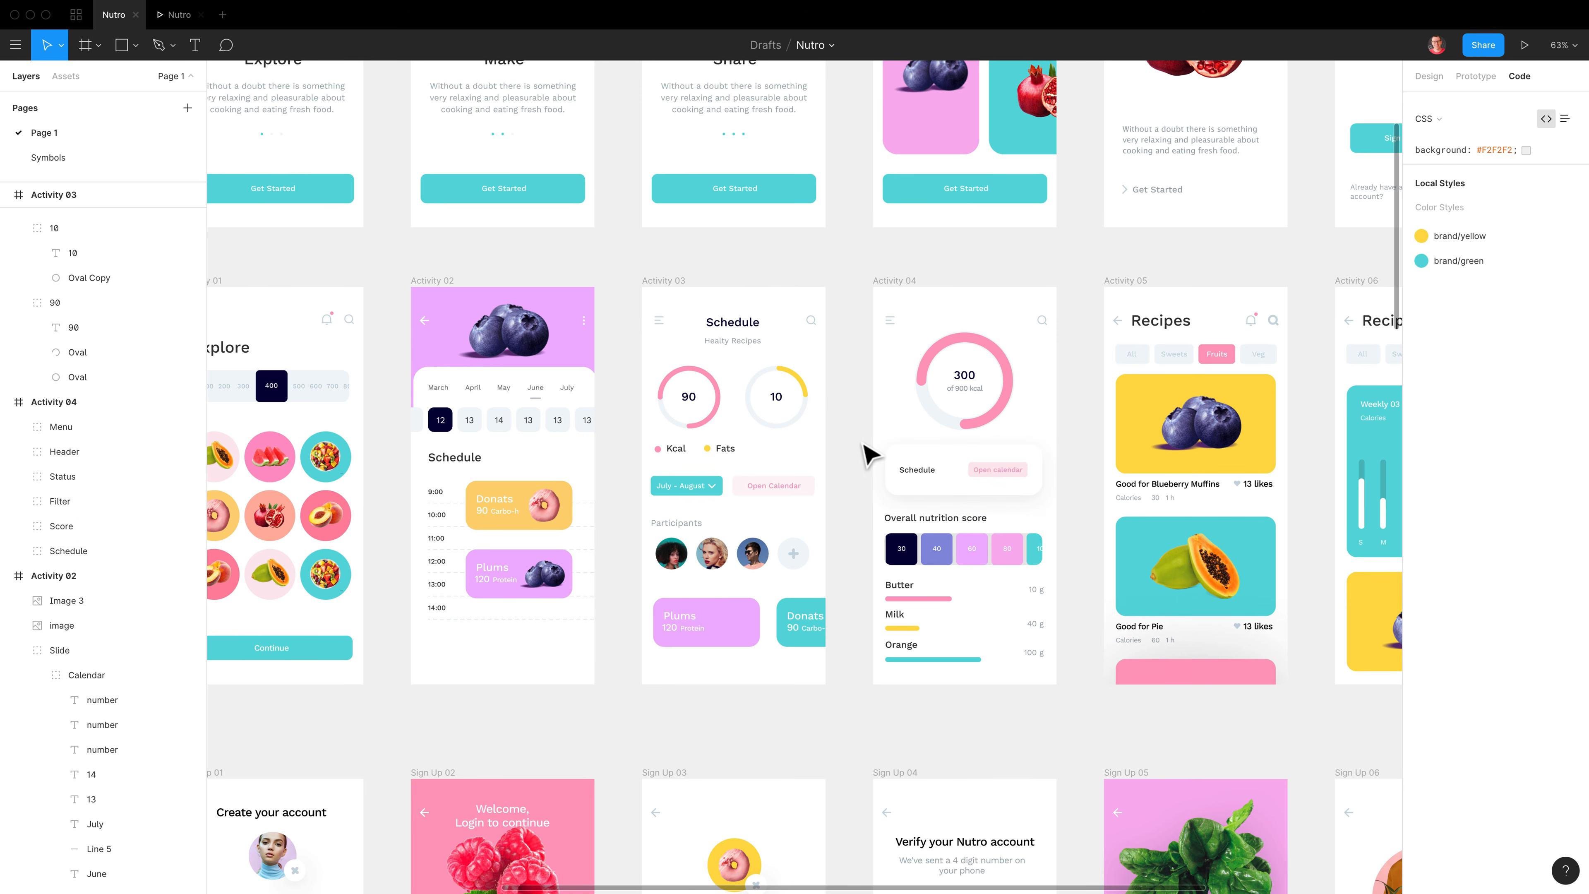
drag(857, 437, 837, 383)
drag(831, 326, 795, 349)
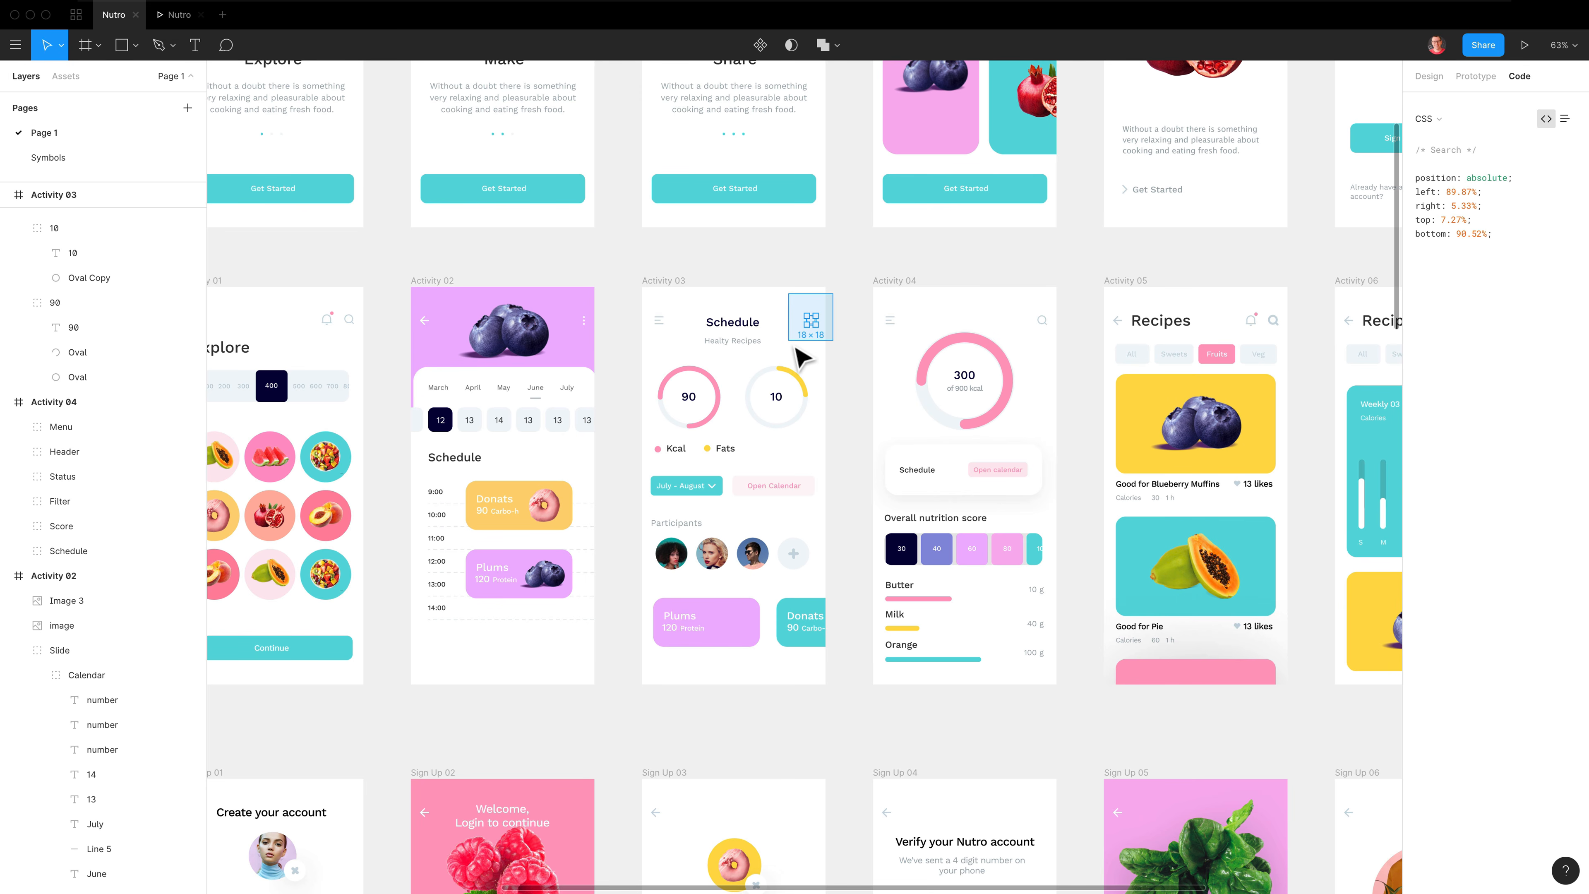
drag(796, 349, 624, 277)
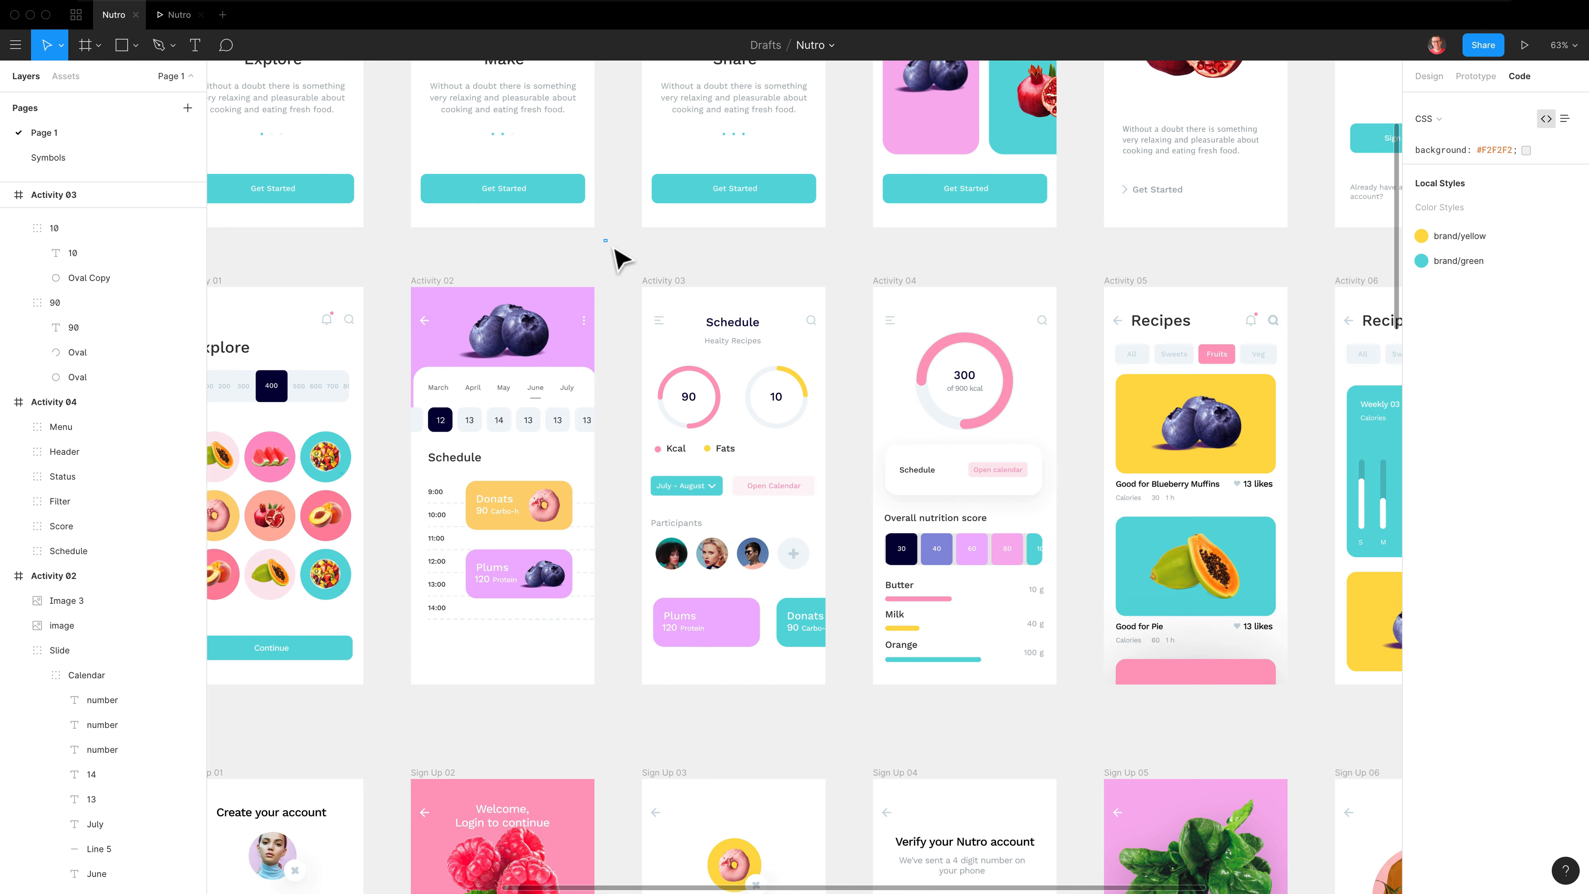
drag(614, 248, 818, 283)
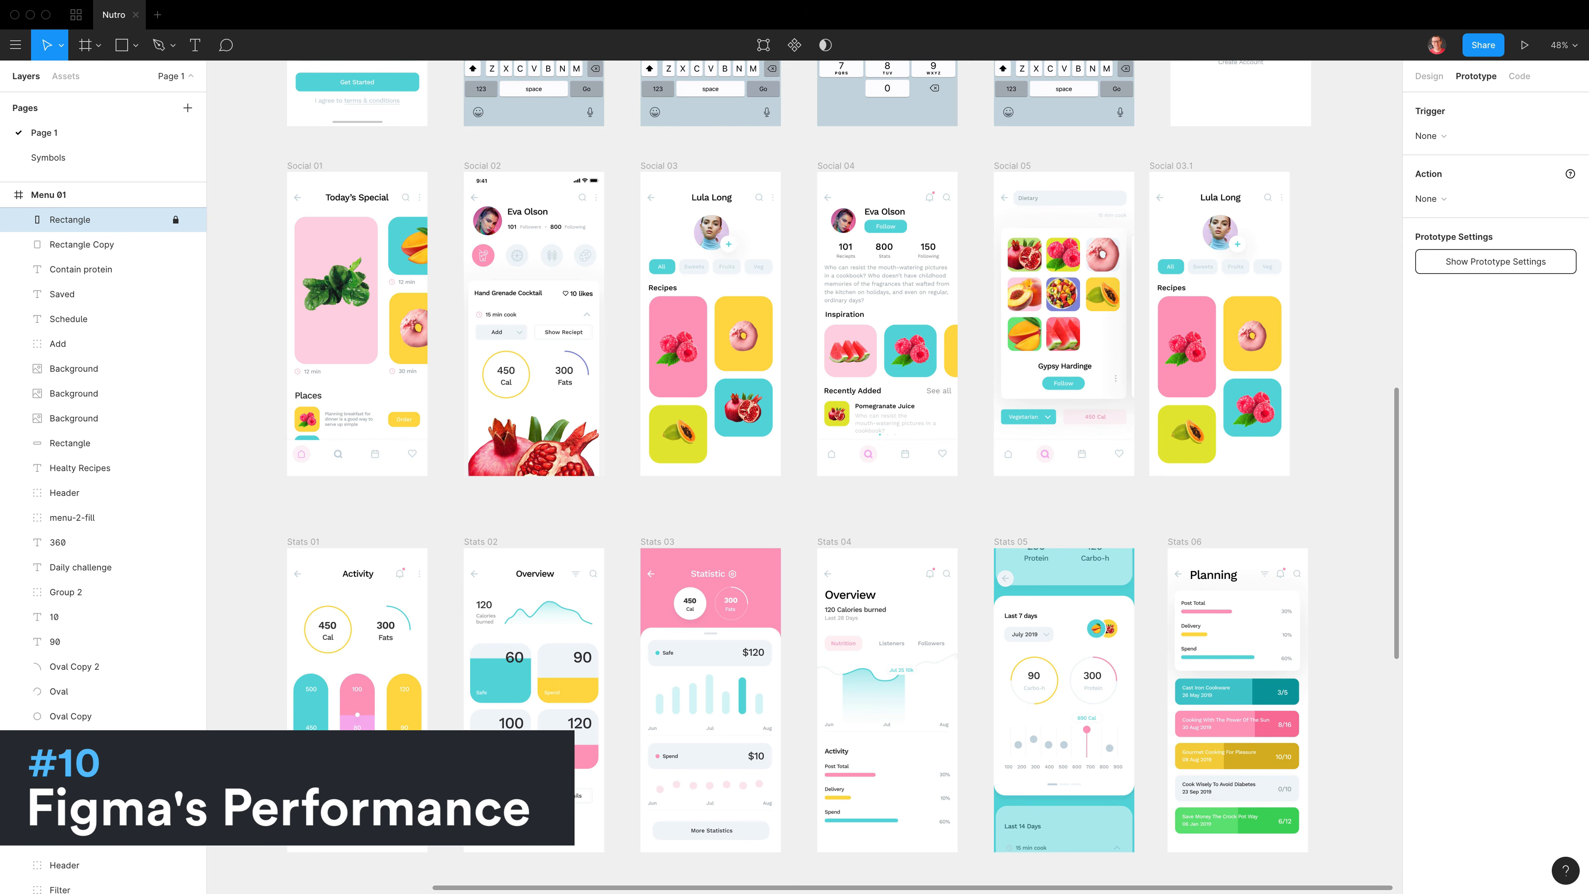
- Search the commands for "reso", display Resource Use on the canvas, check its memory read-out and dismiss it
key(super+slash)
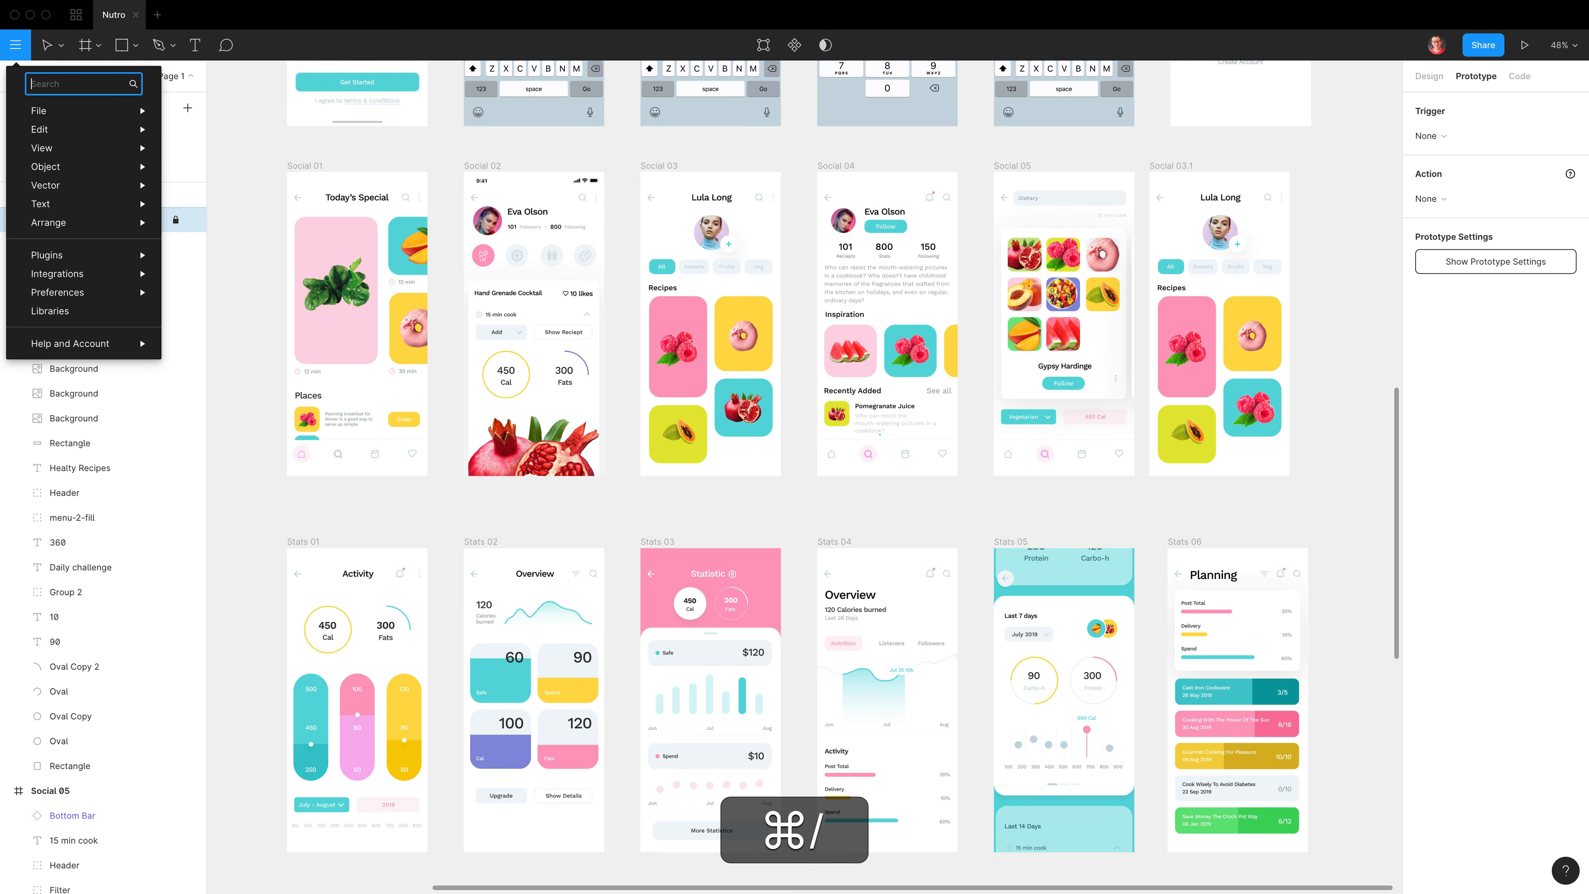
text(reso)
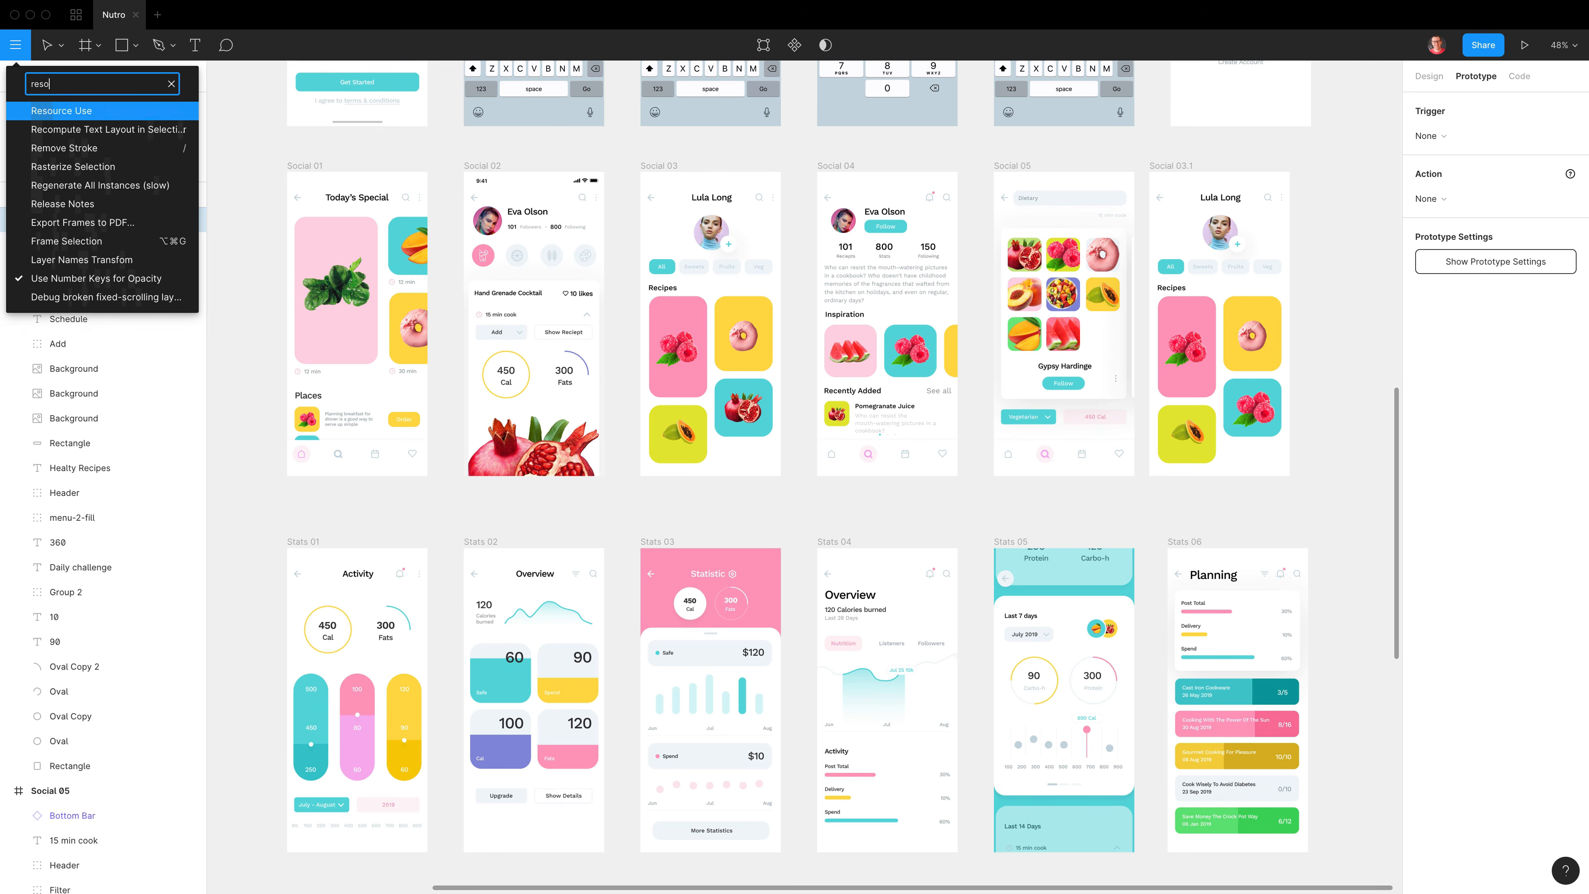
key(Return)
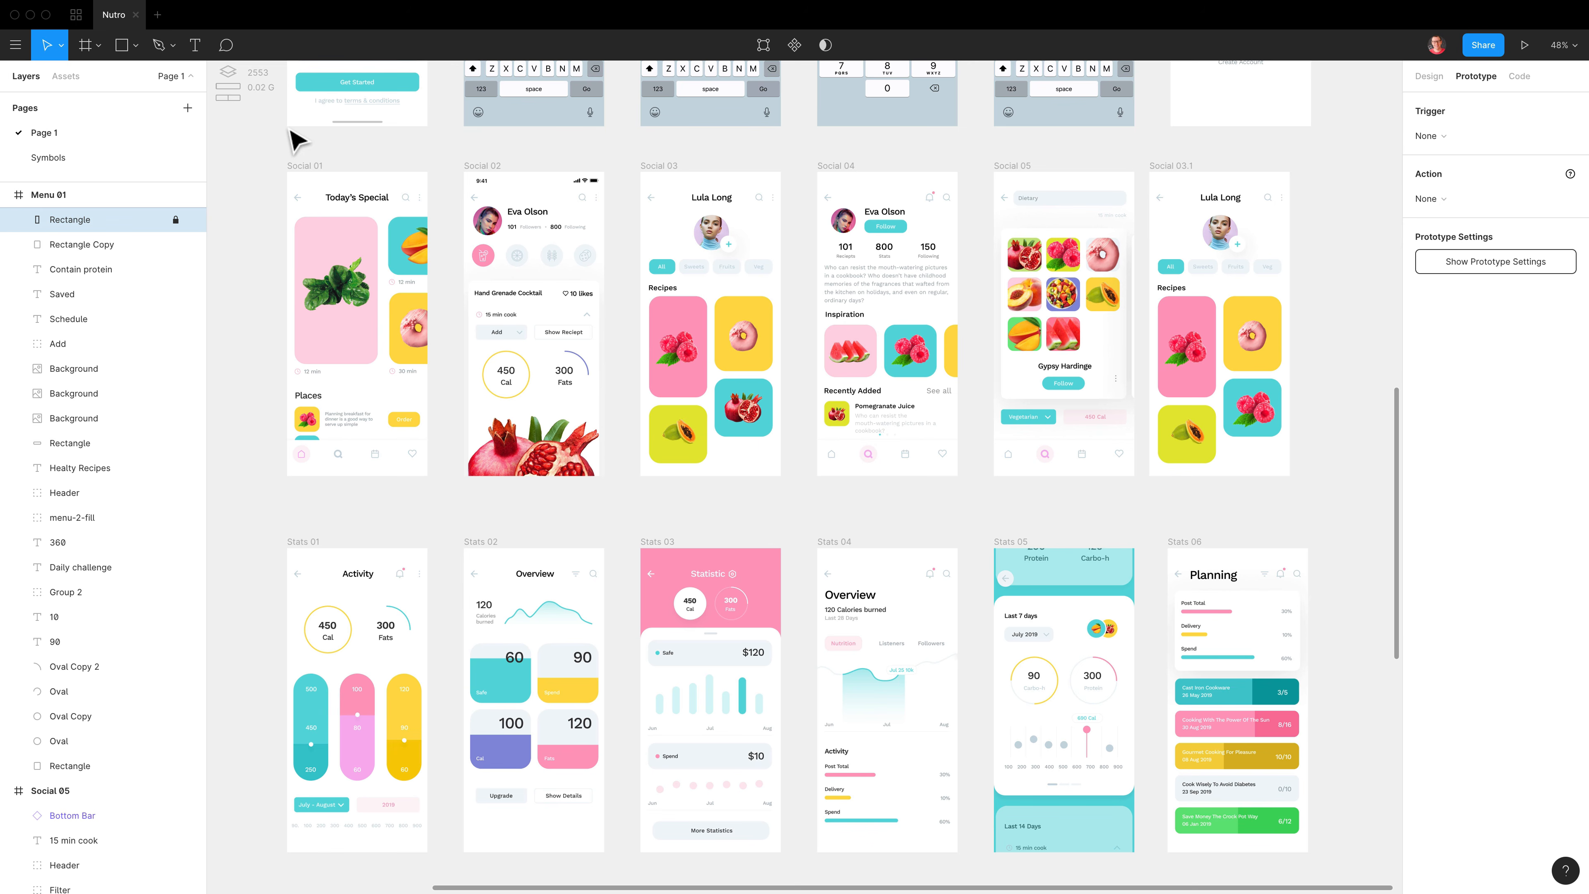
mouse_move(252, 85)
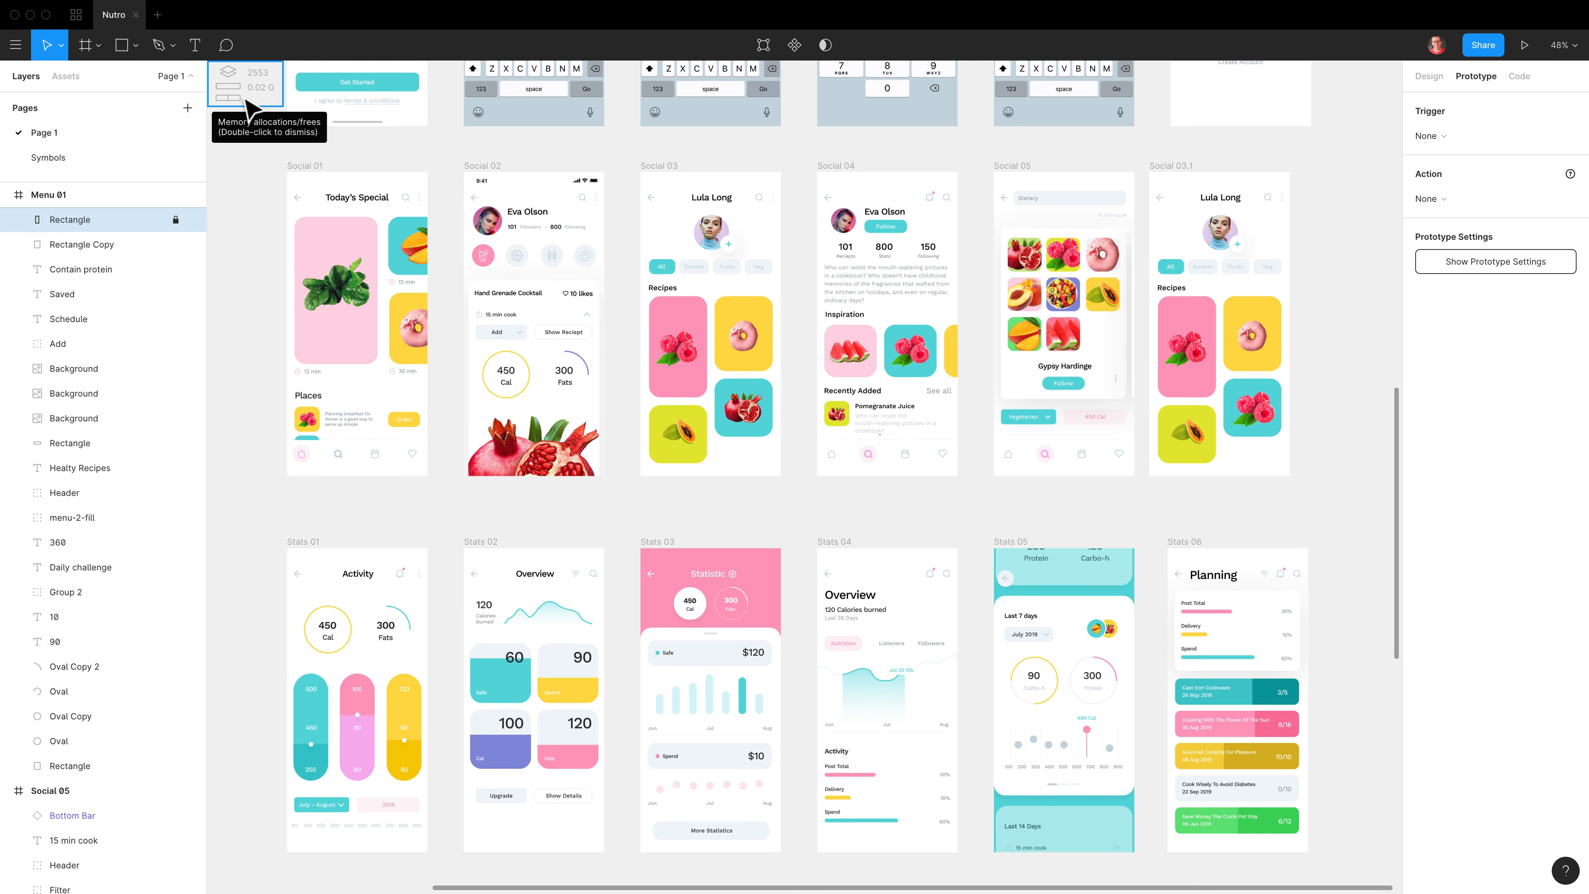
double_click(248, 92)
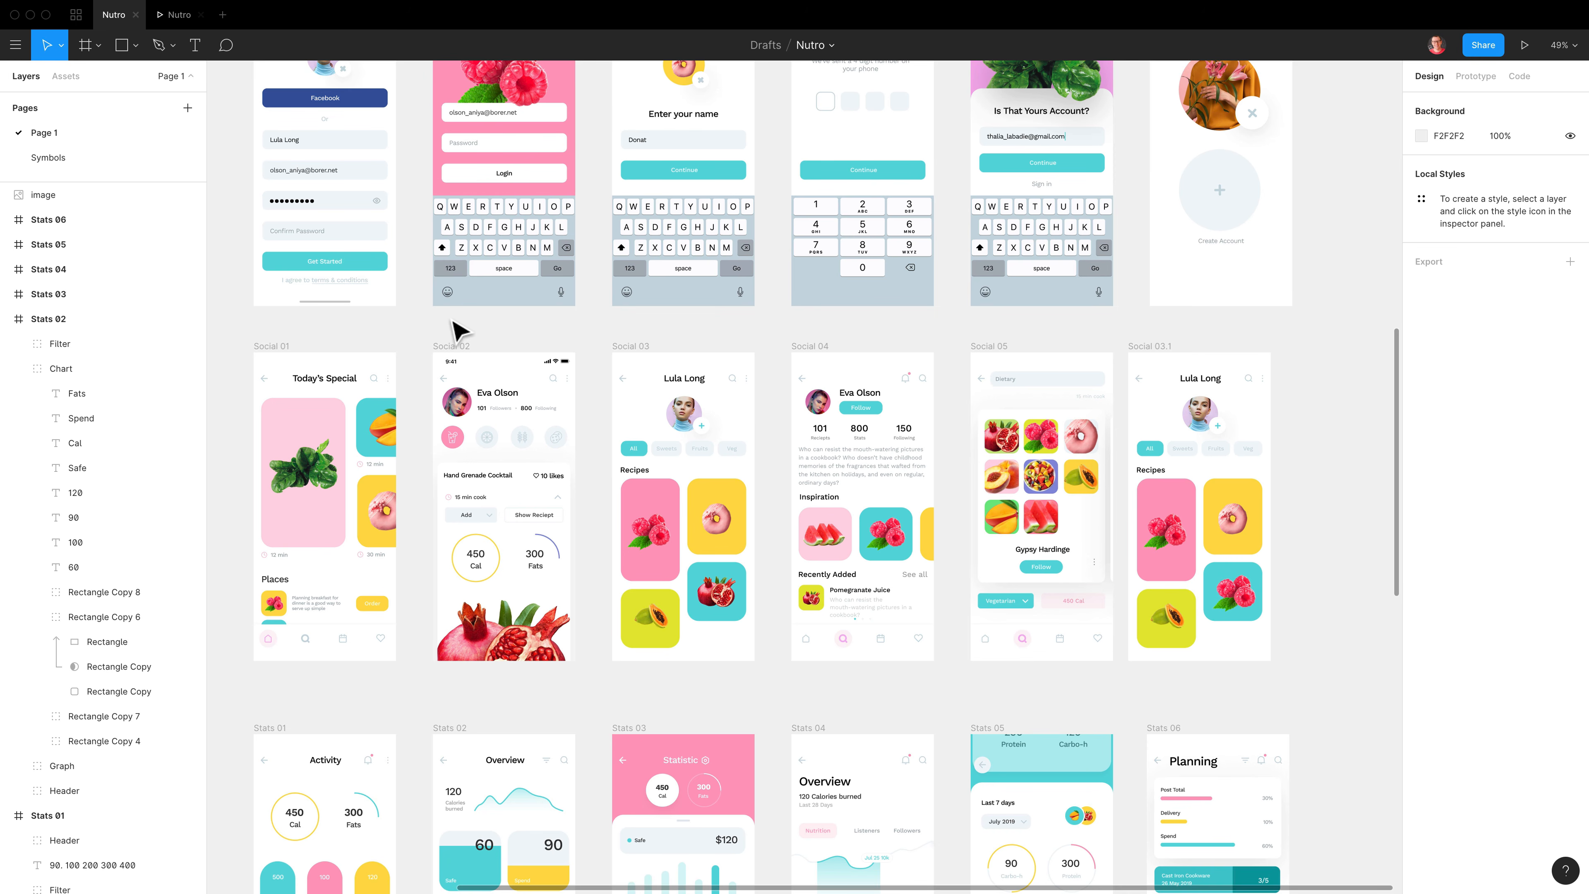
- View the open Nutro prototype and return to the Nutro design file
key(super)
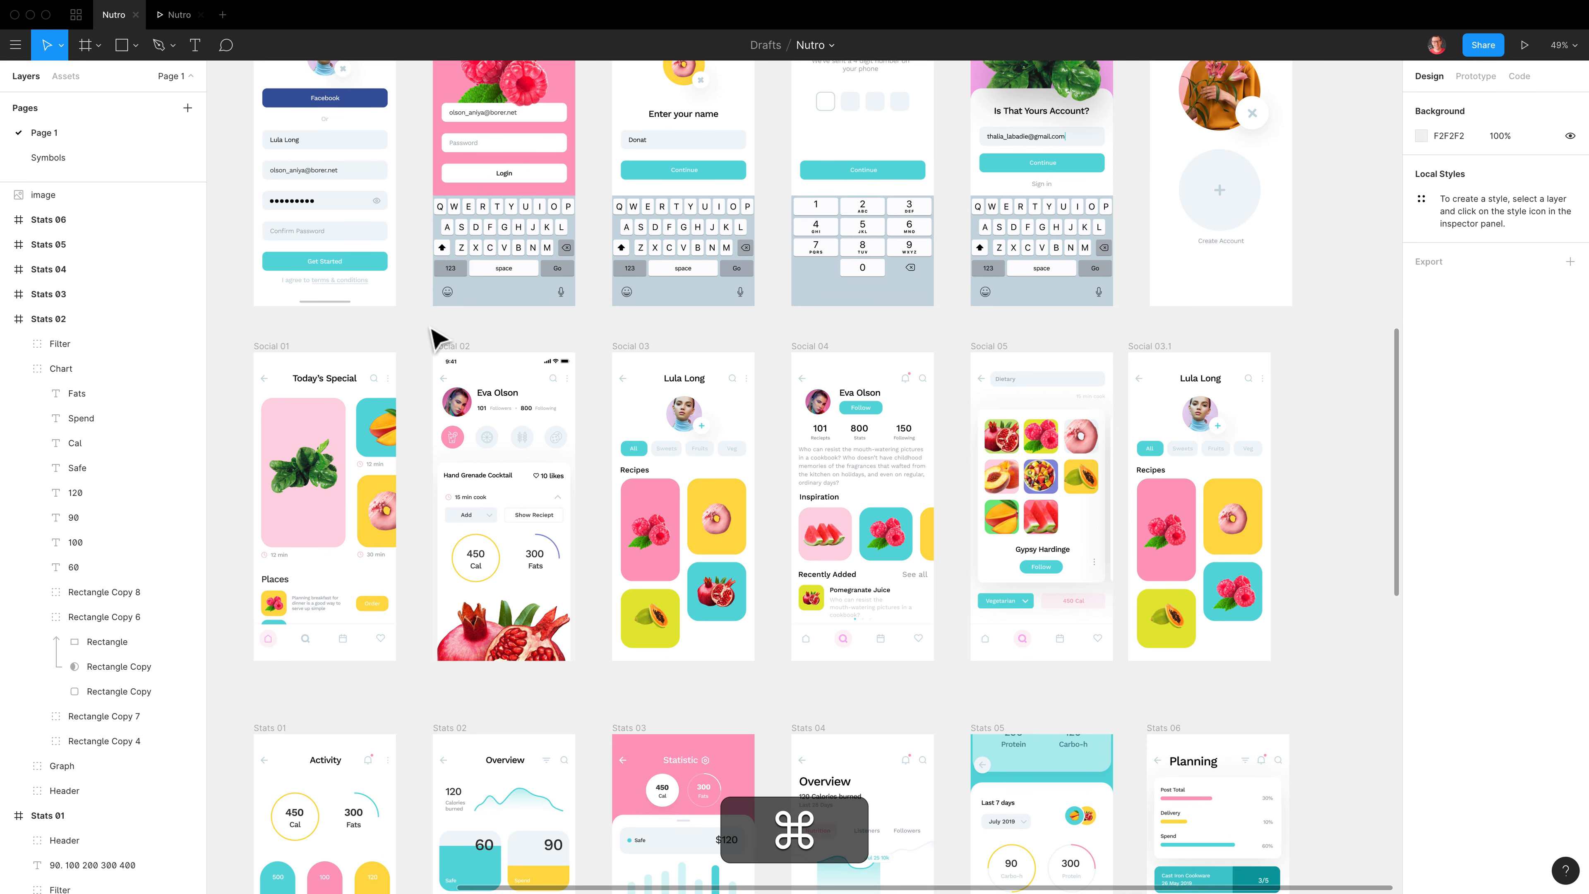
key(super+2)
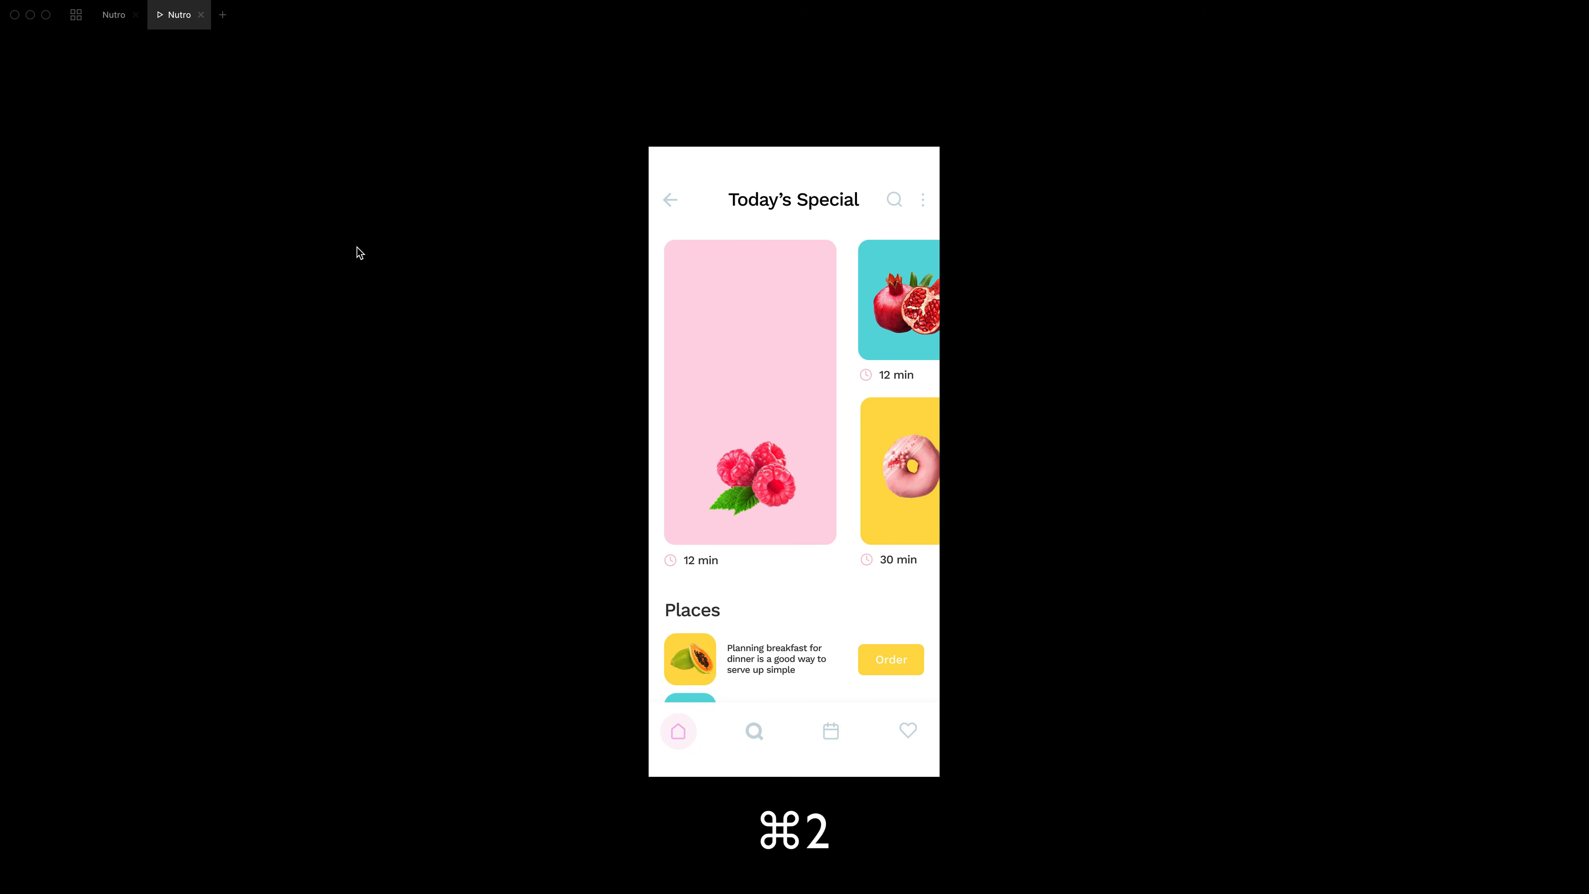
key(super+1)
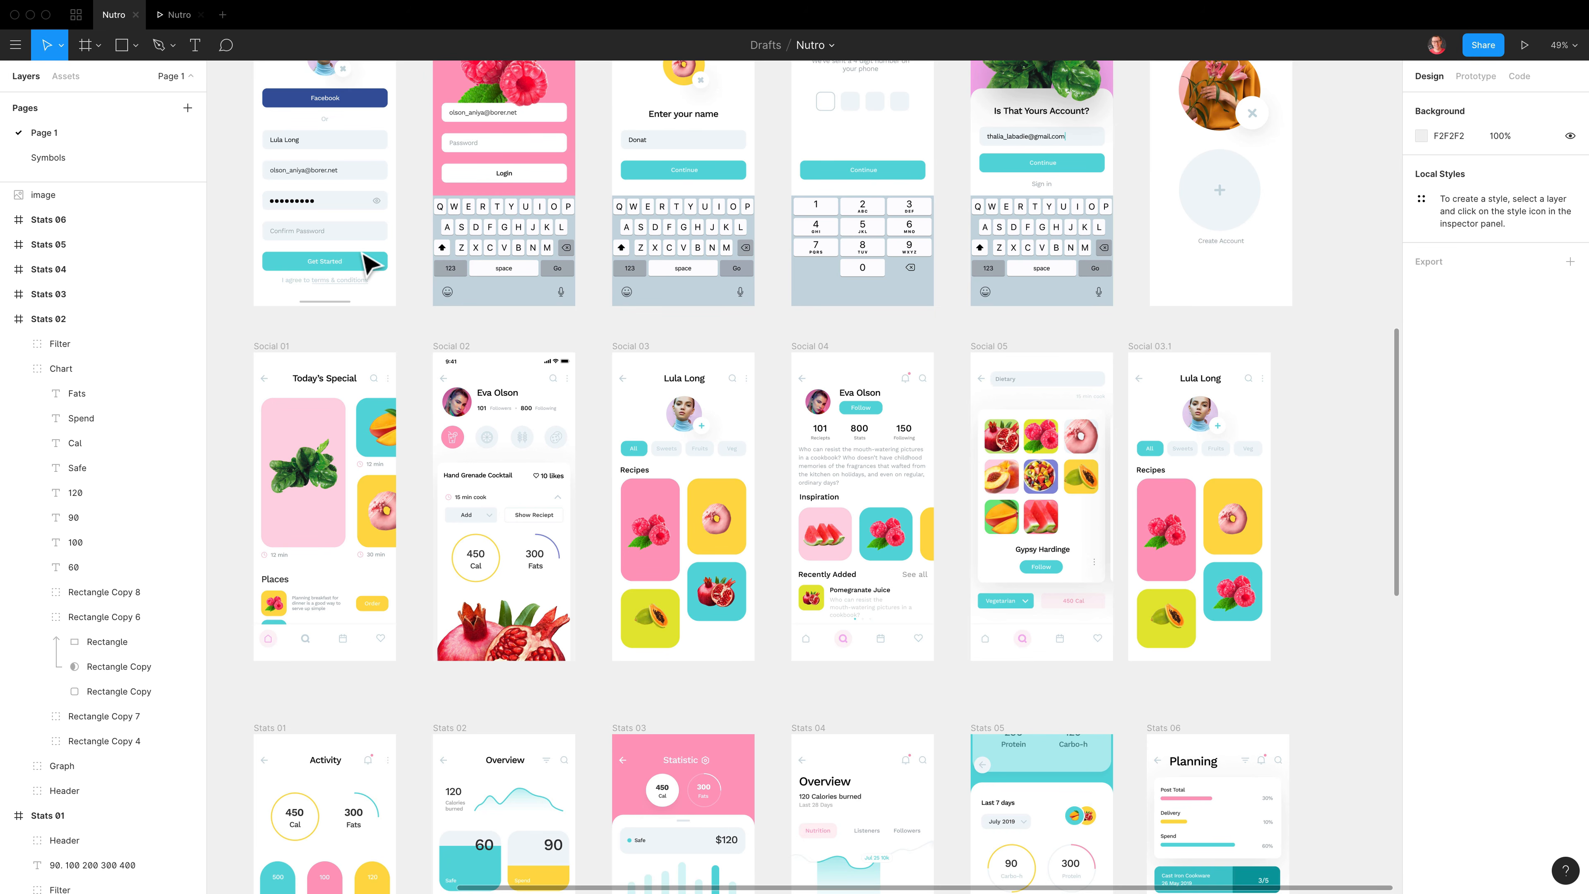
key(Page_Down)
key(Page_Up)
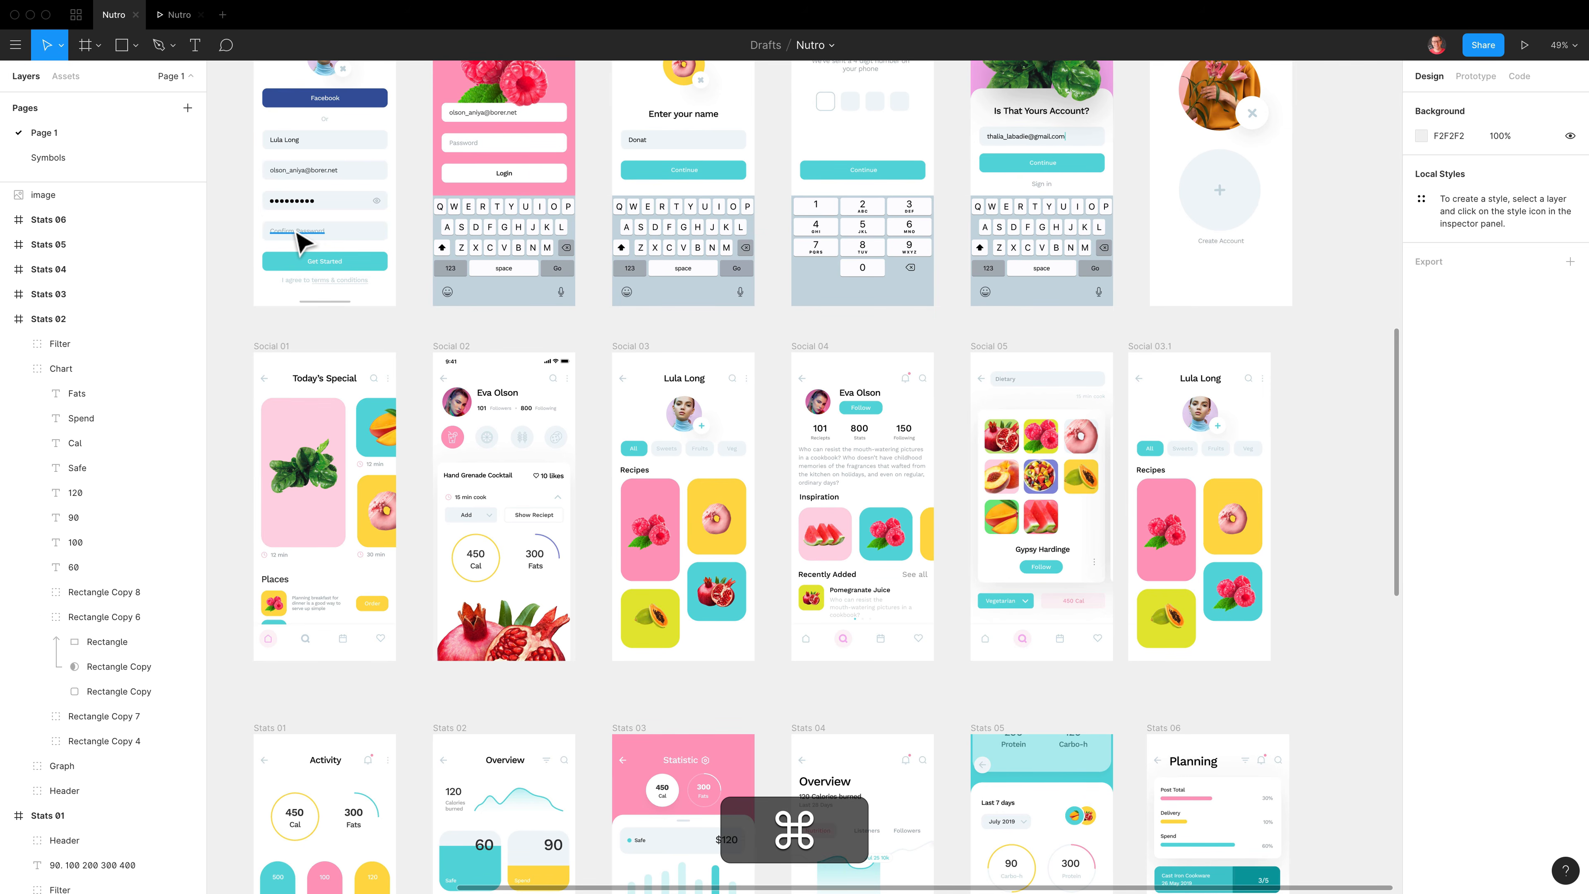
- Hide the interface and show it again, and locate the Show/Hide UI command for the canvas
key(super+backslash)
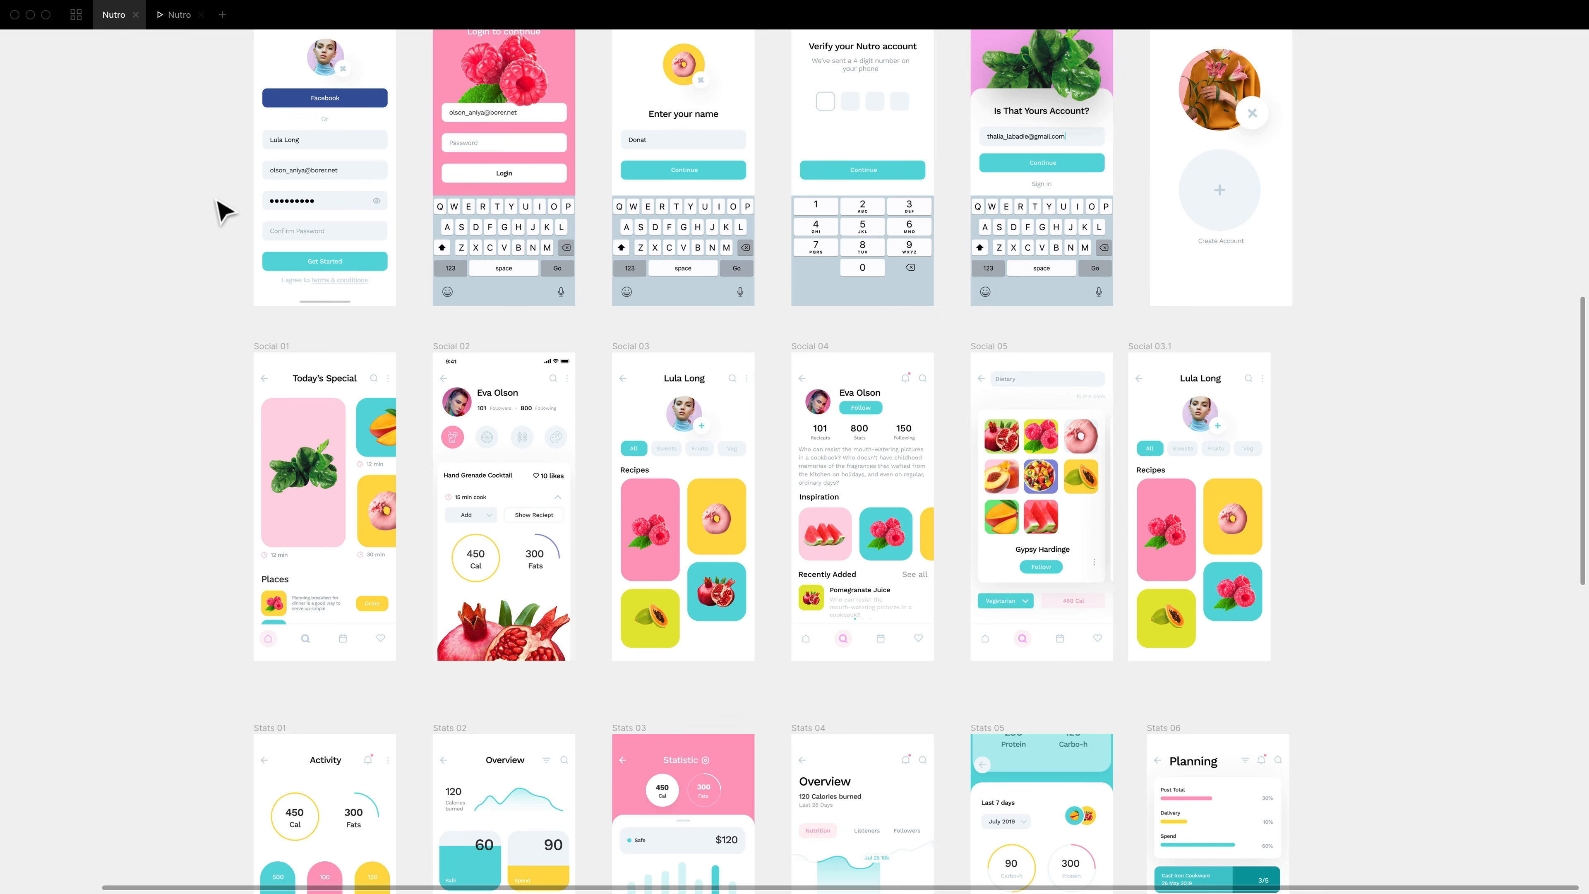
key(super+backslash)
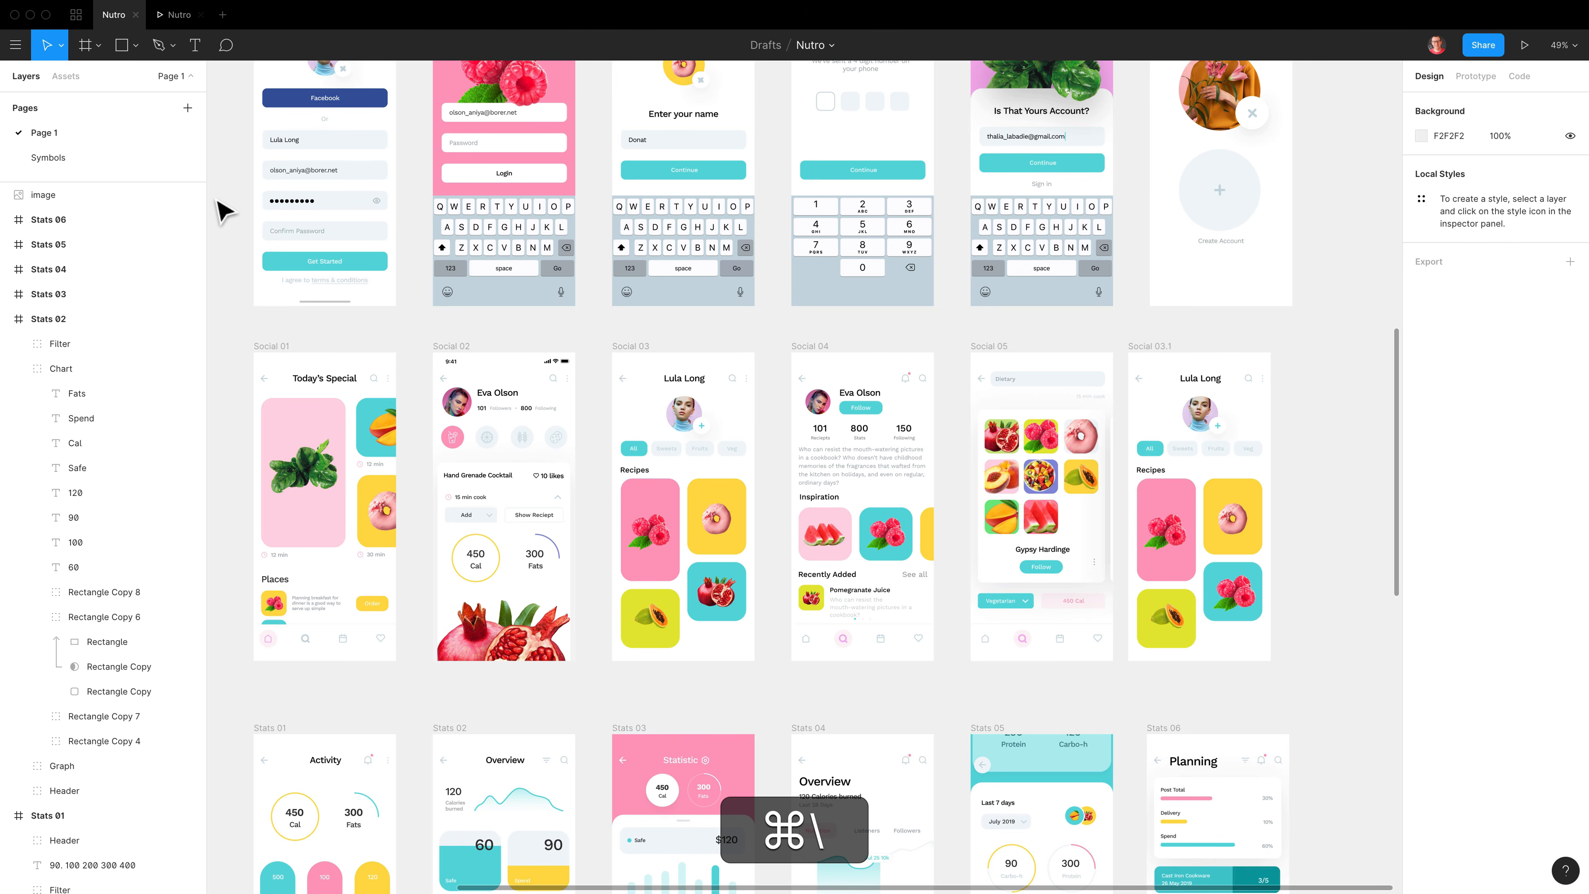
right_click(232, 183)
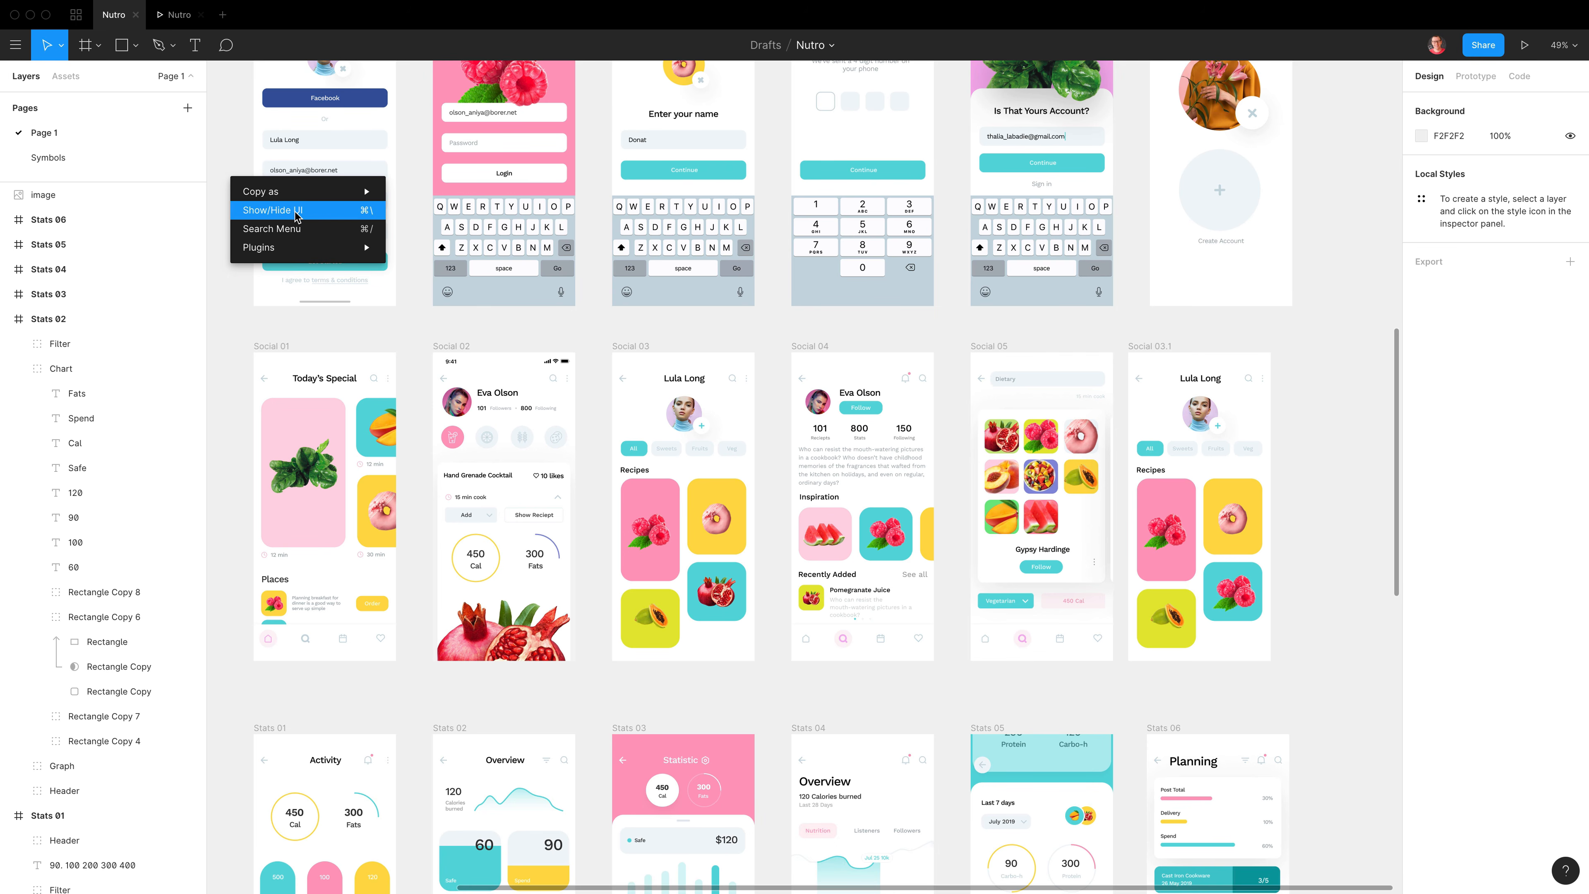
click(1298, 475)
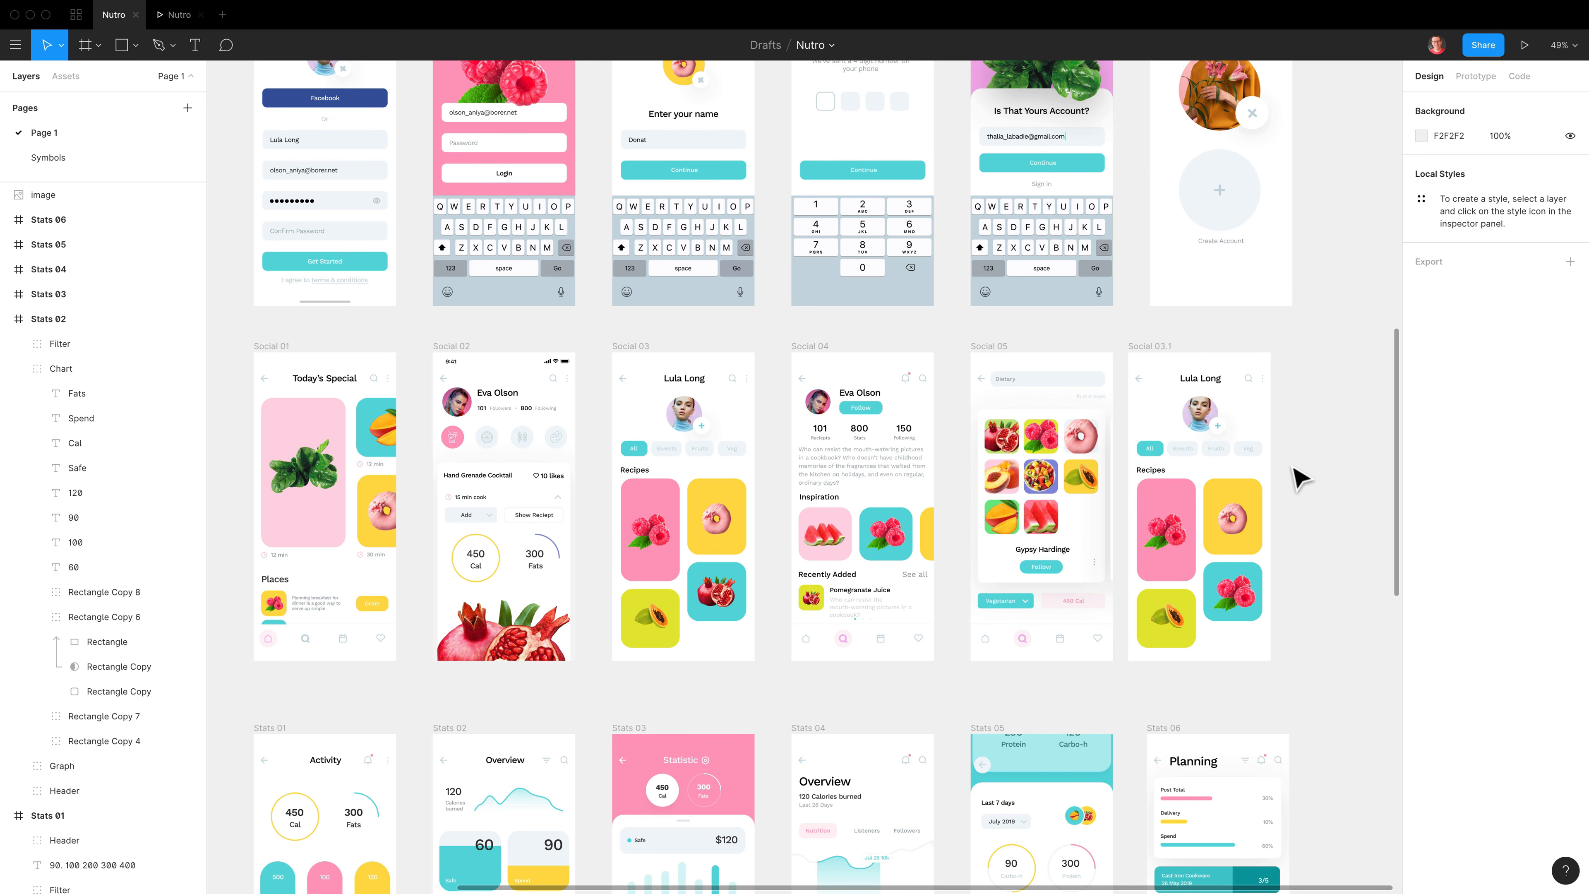
- Open the keyboard shortcuts reference, view the Tools category and try the Arrow Tool shortcut
click(1572, 878)
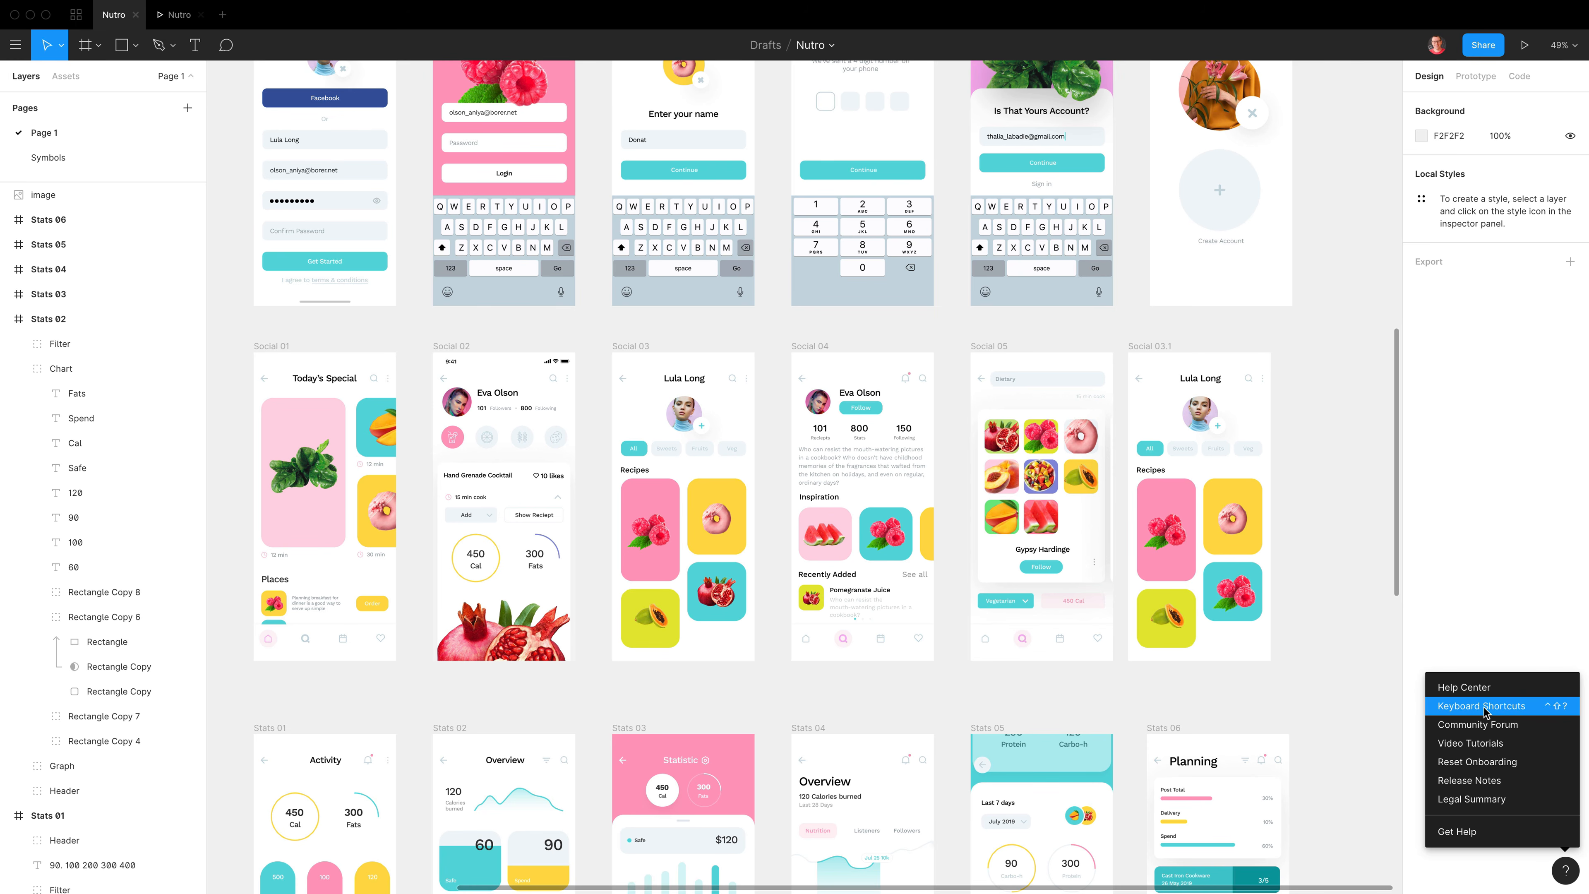
click(1538, 709)
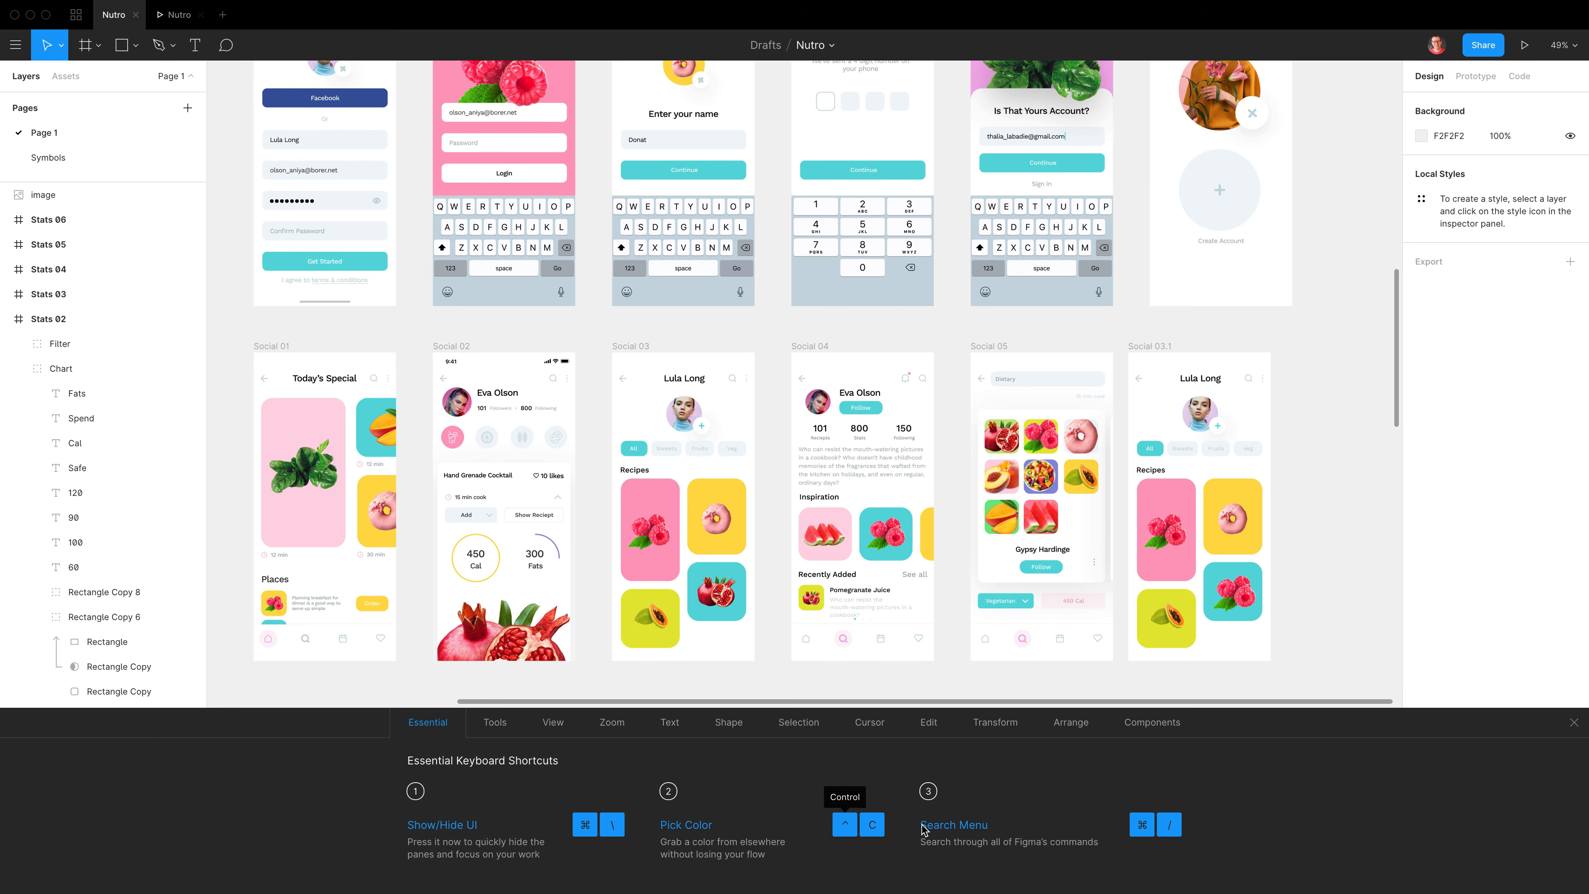
click(492, 728)
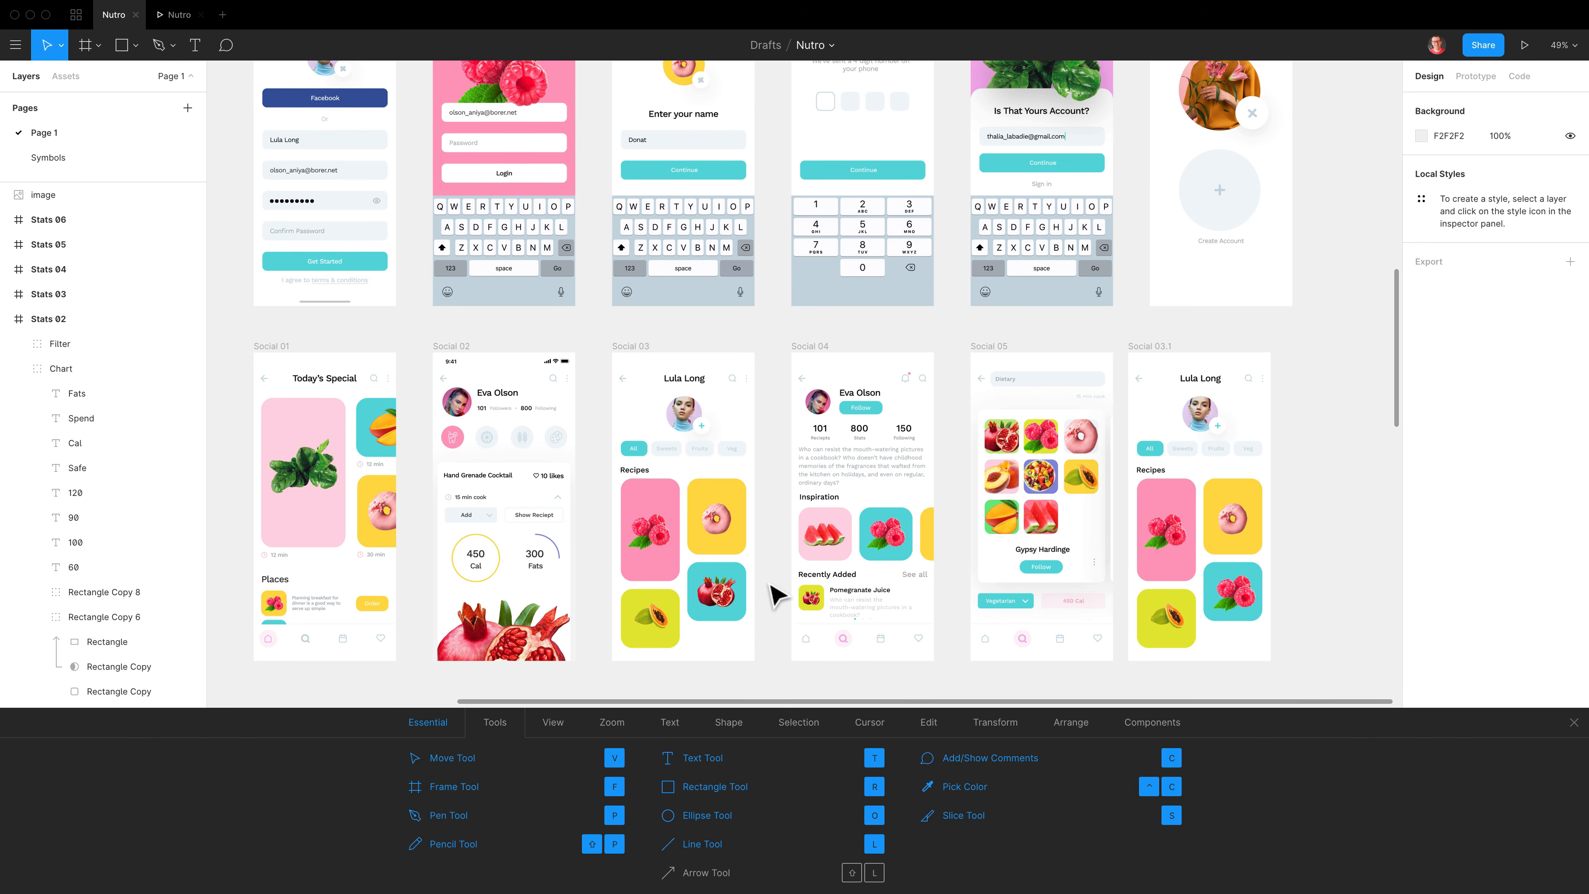
key(shift)
key(shift+l)
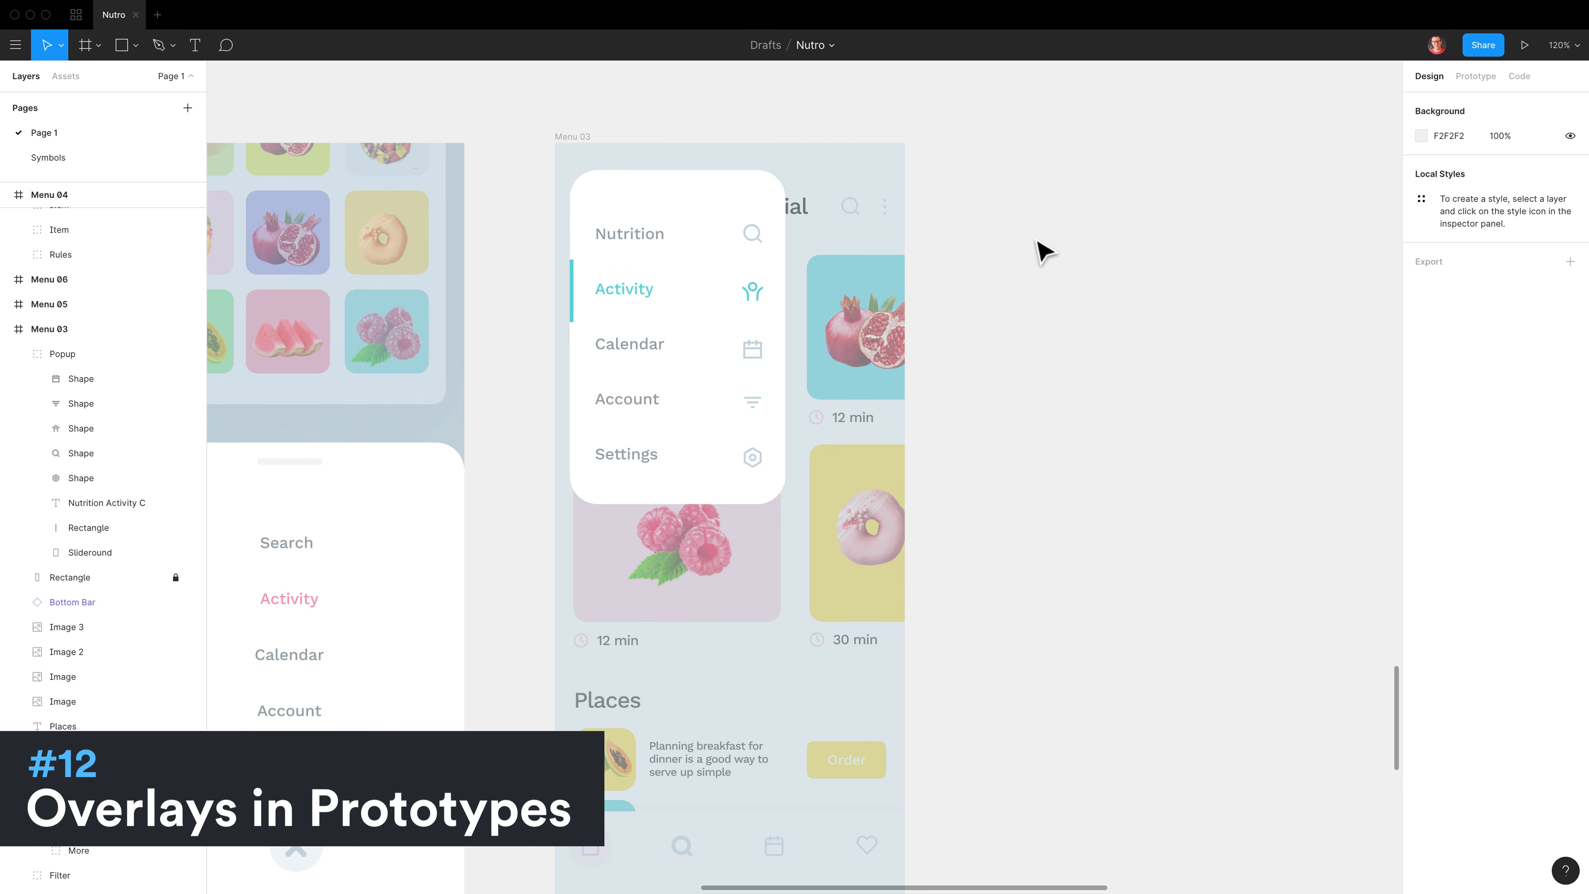
- Move the Popup menu group out of Menu 03 onto the empty canvas beside it and convert it into a frame
click(741, 315)
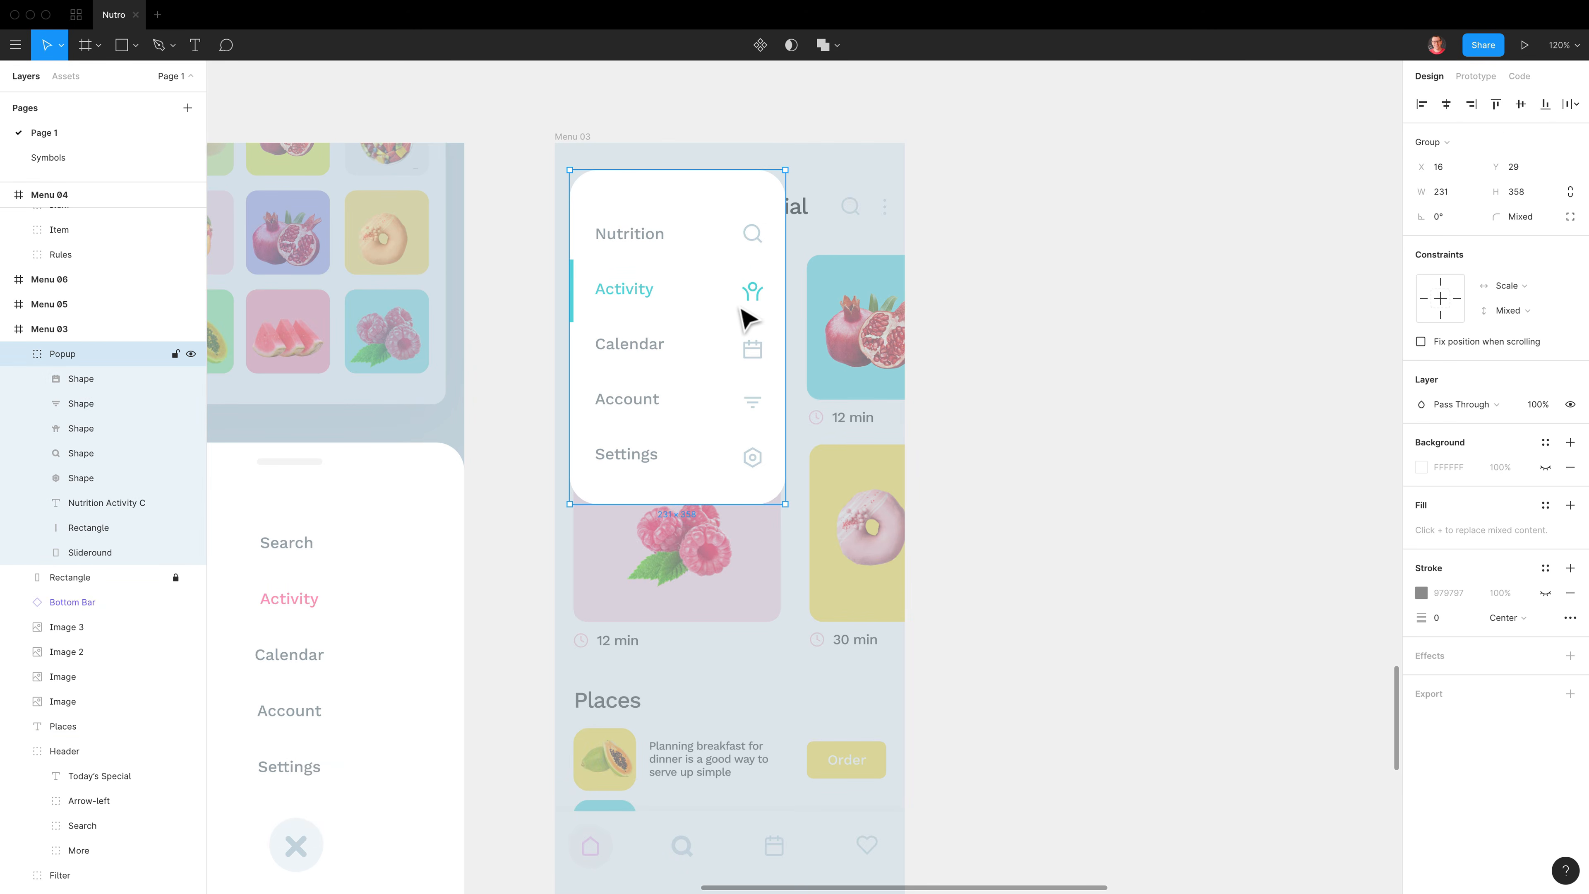
drag(707, 319, 1095, 324)
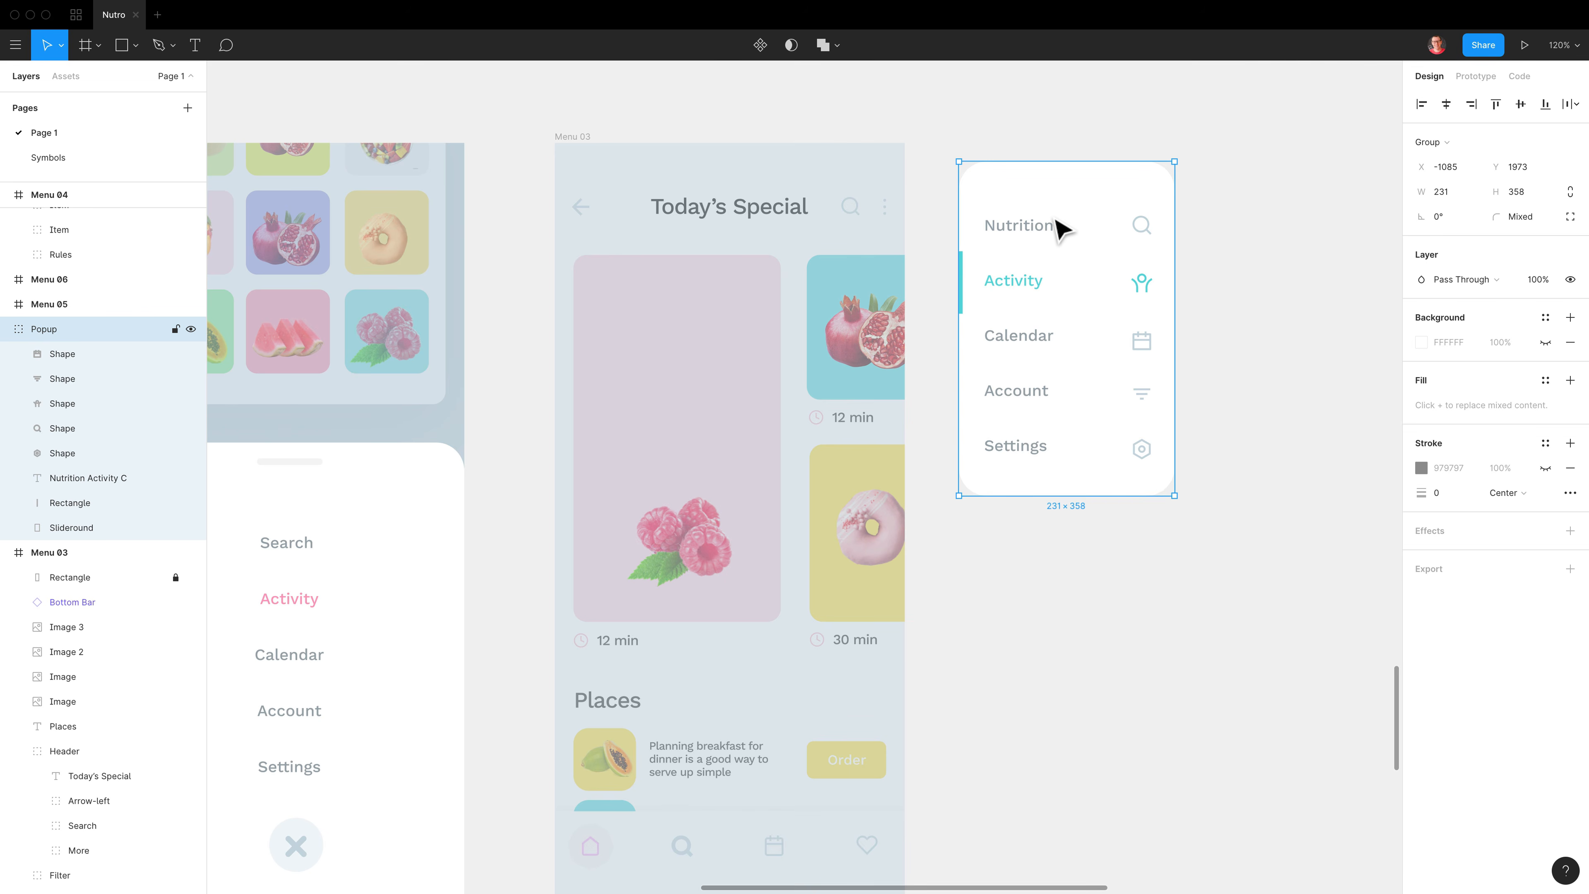
key(super)
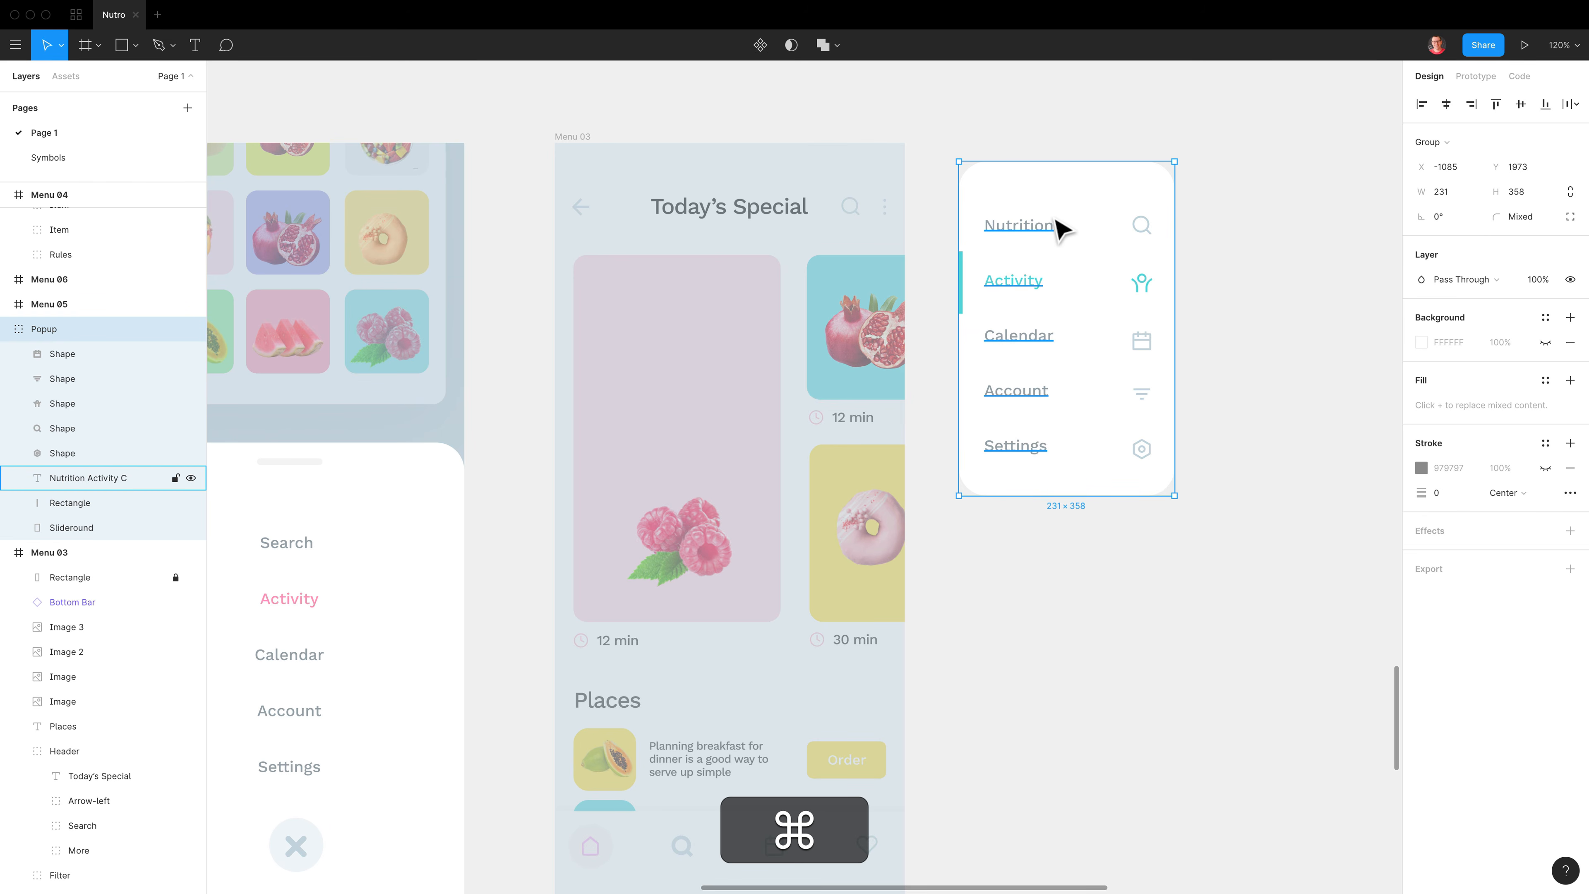
key(alt)
key(alt+super+g)
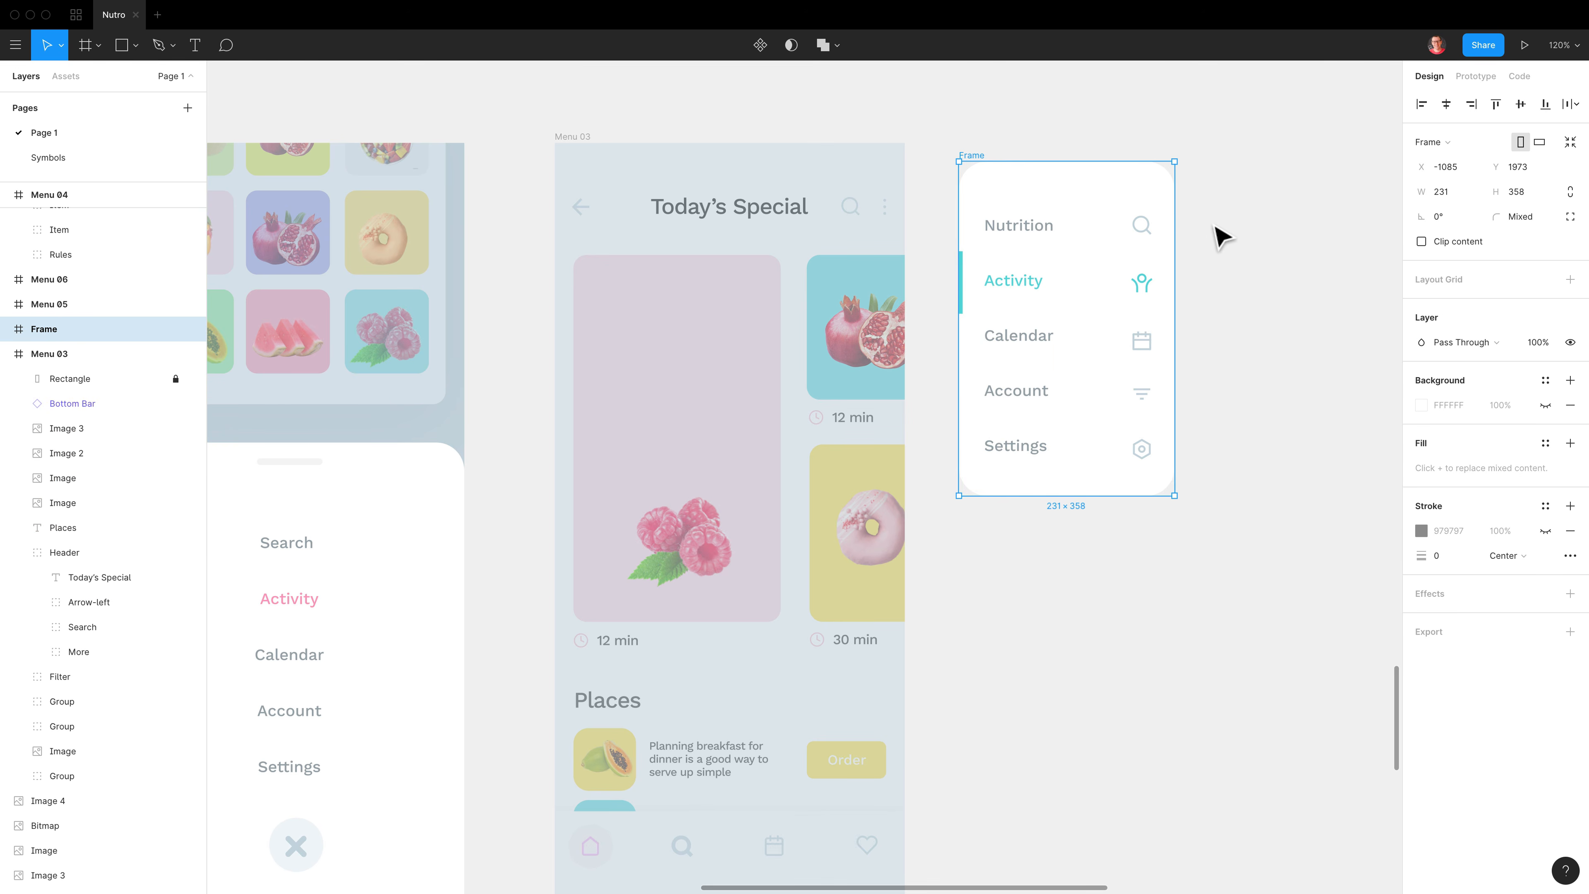
- Rename the popup menu frame as ov and hide the Rectangle layer covering Menu 03
key(super+r)
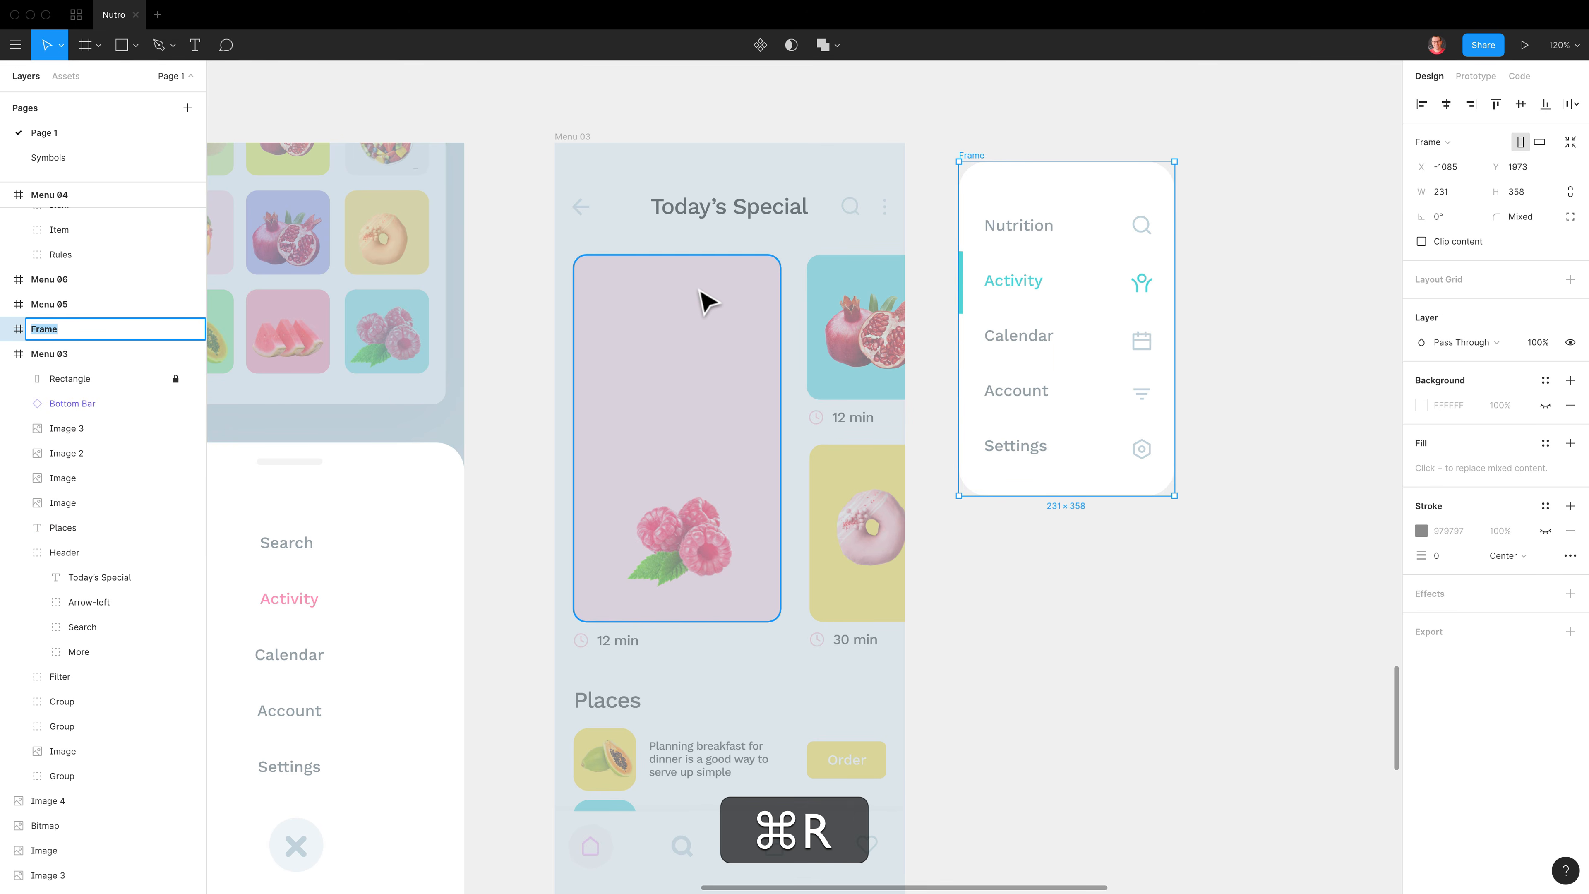
text(ov)
key(Return)
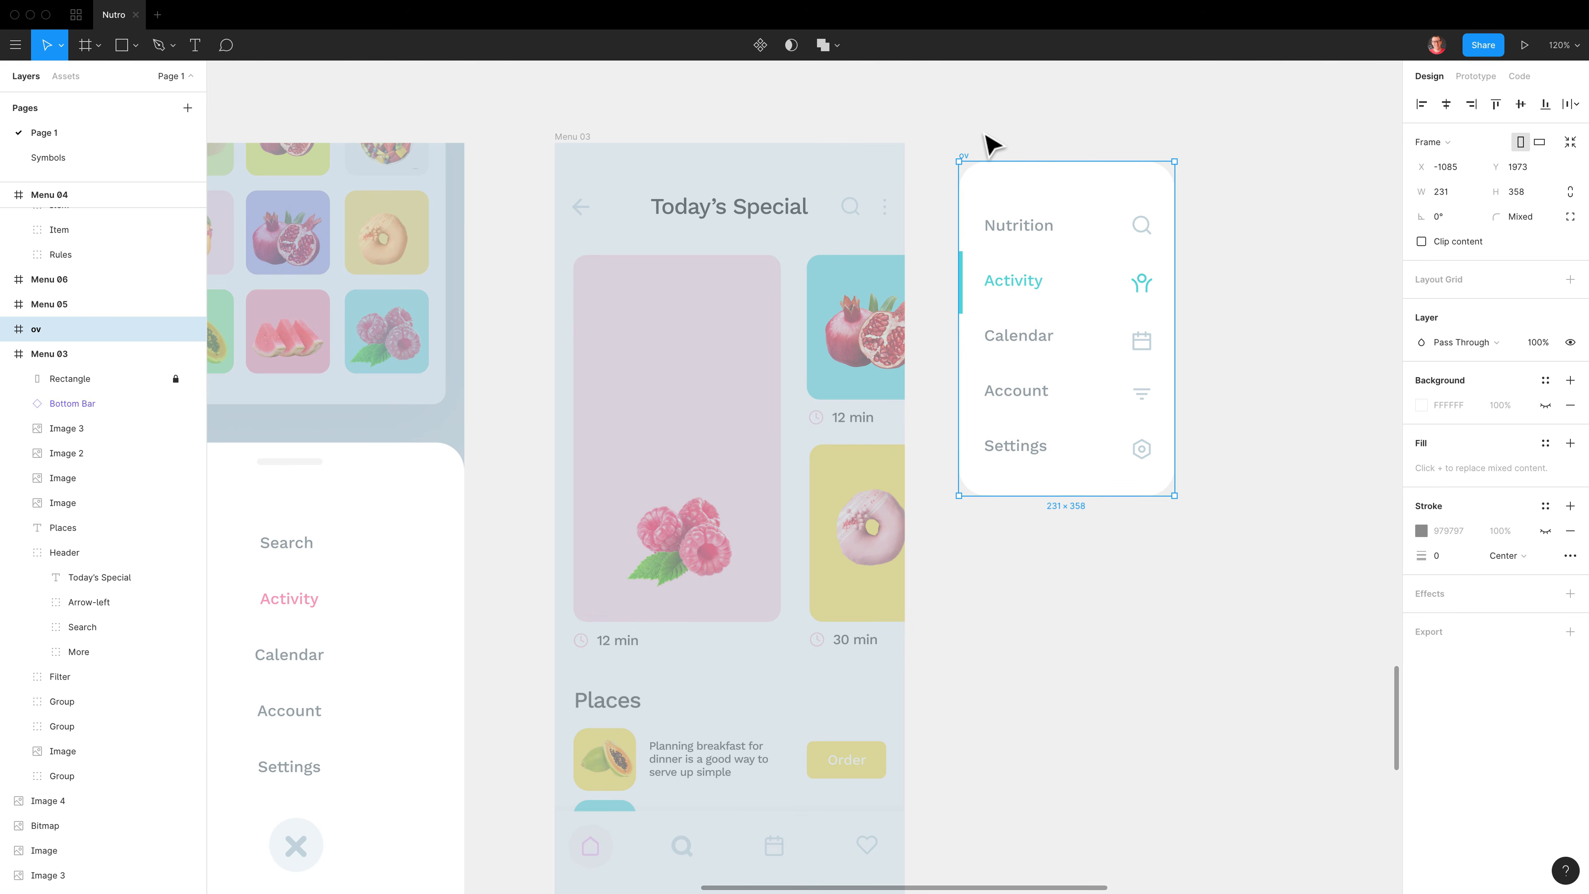
click(576, 139)
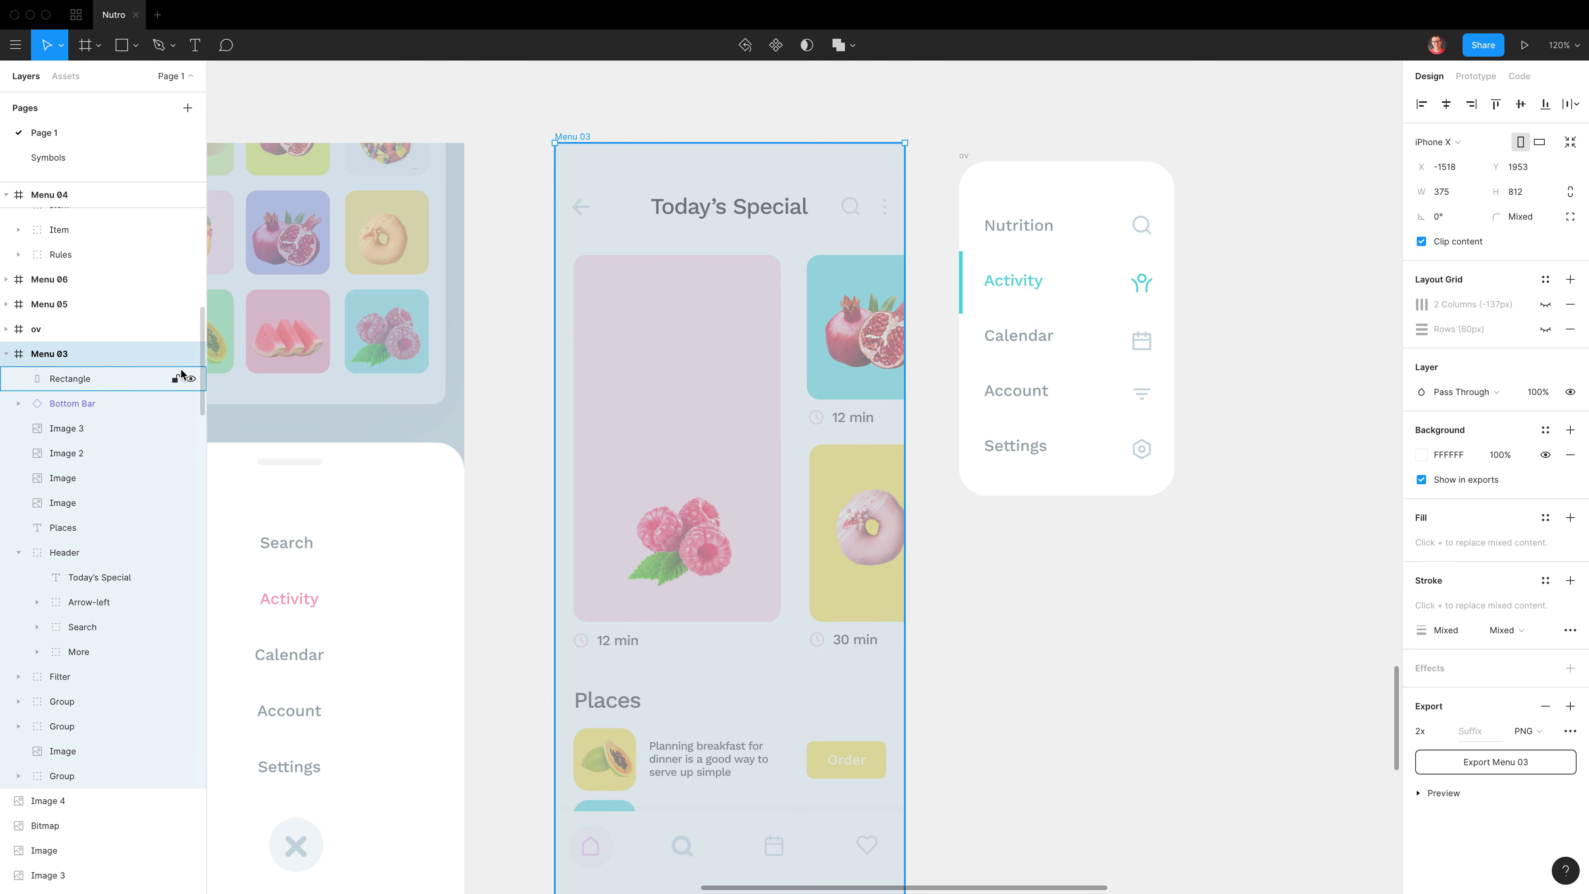
click(191, 378)
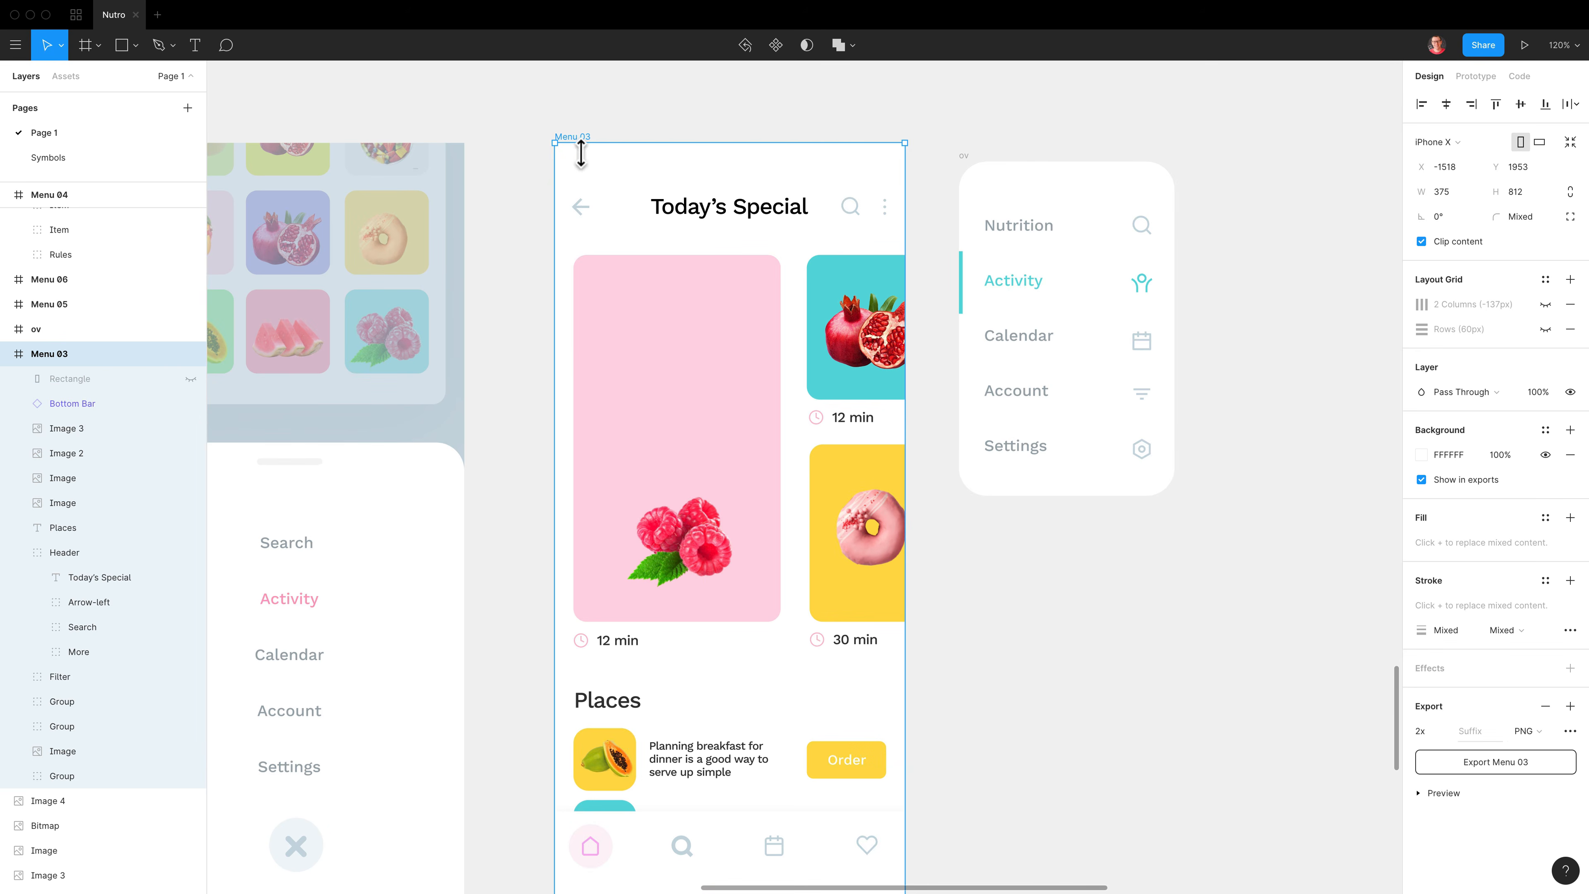
- Link the papaya row with the Order button in Menu 03 to the ov frame, opening it as an overlay on click
click(1473, 78)
key(Escape)
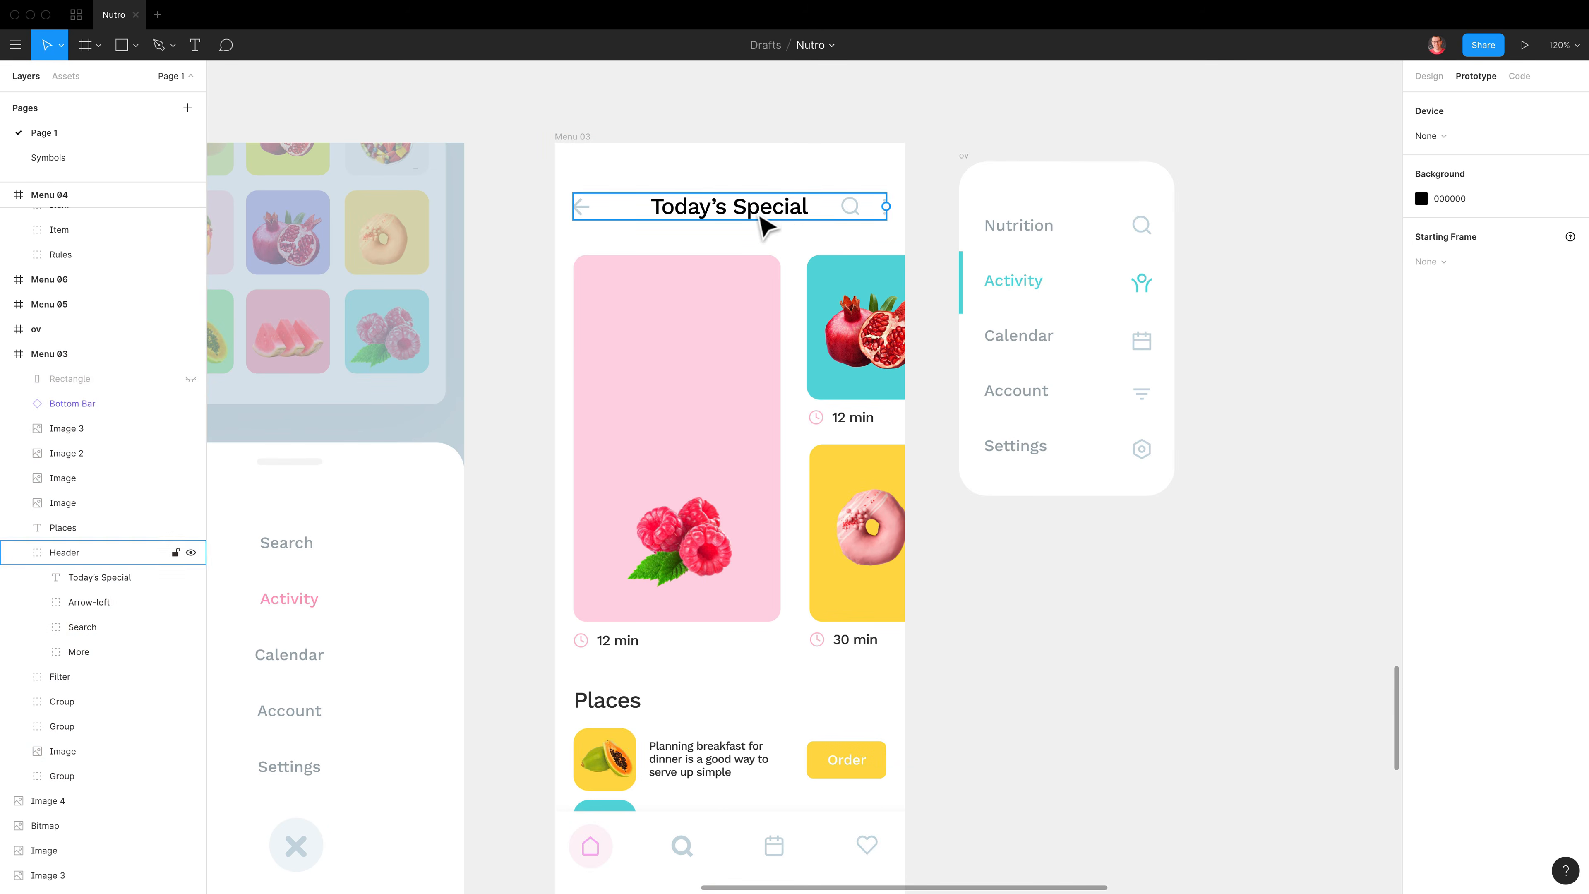
click(851, 767)
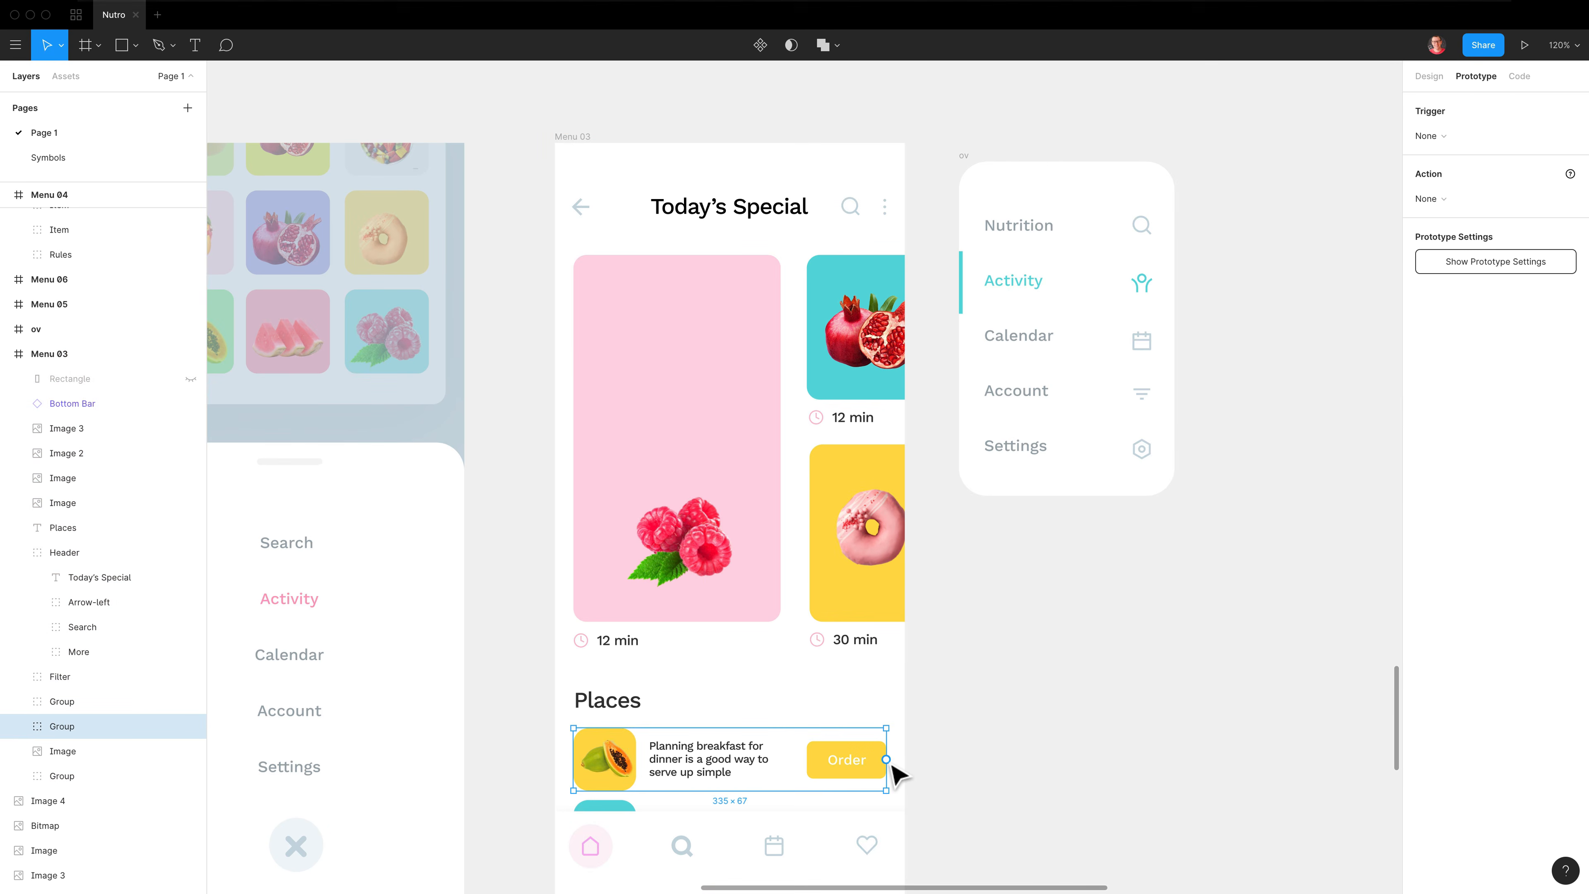
drag(887, 760, 1068, 501)
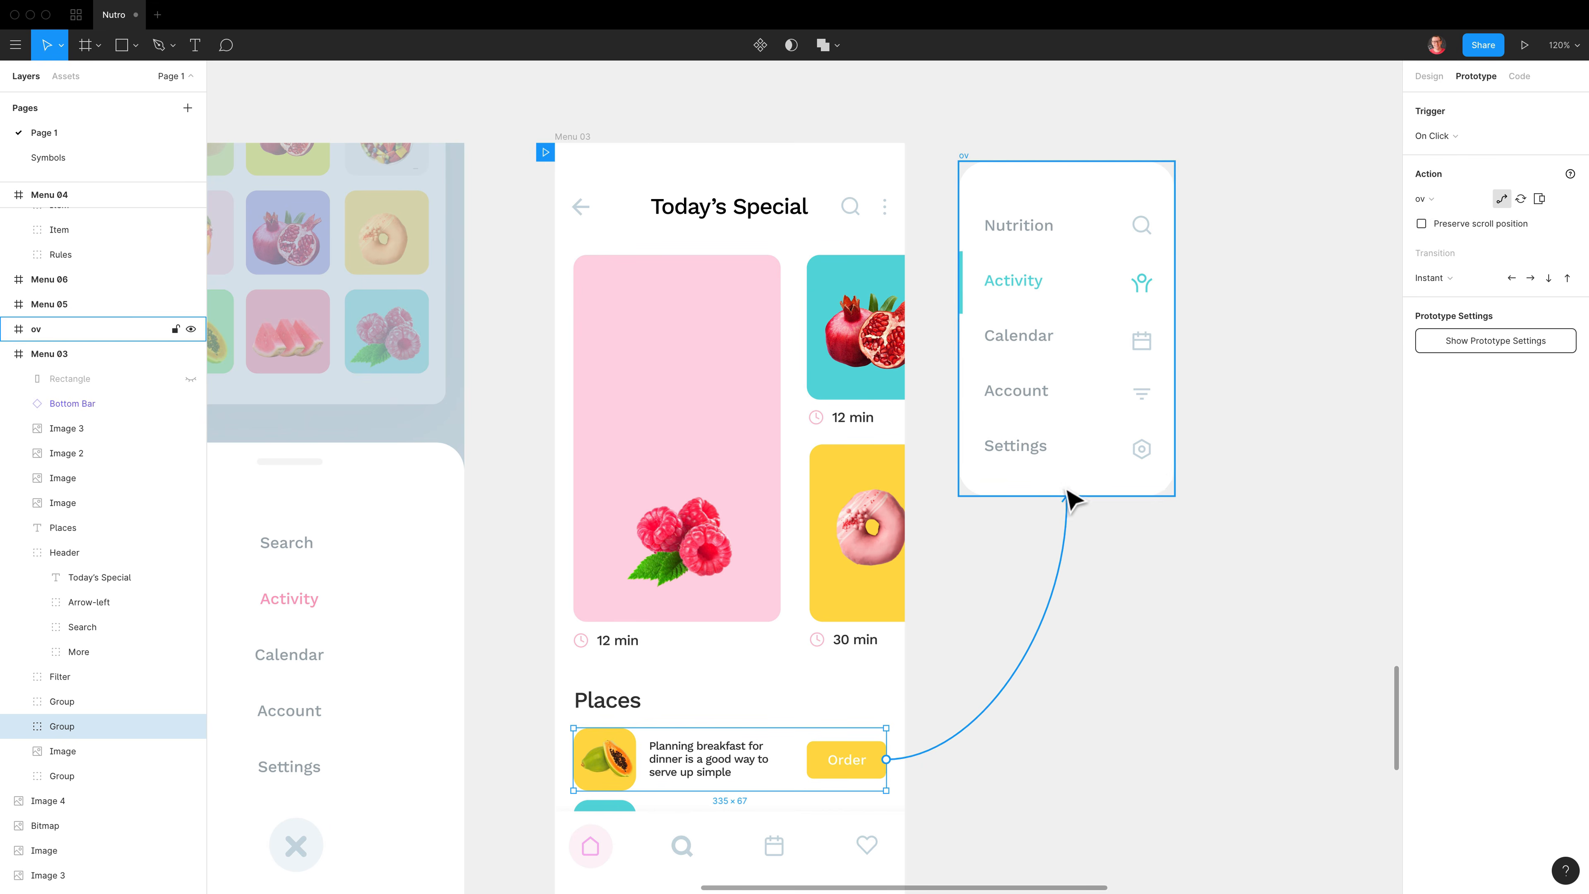
click(1542, 201)
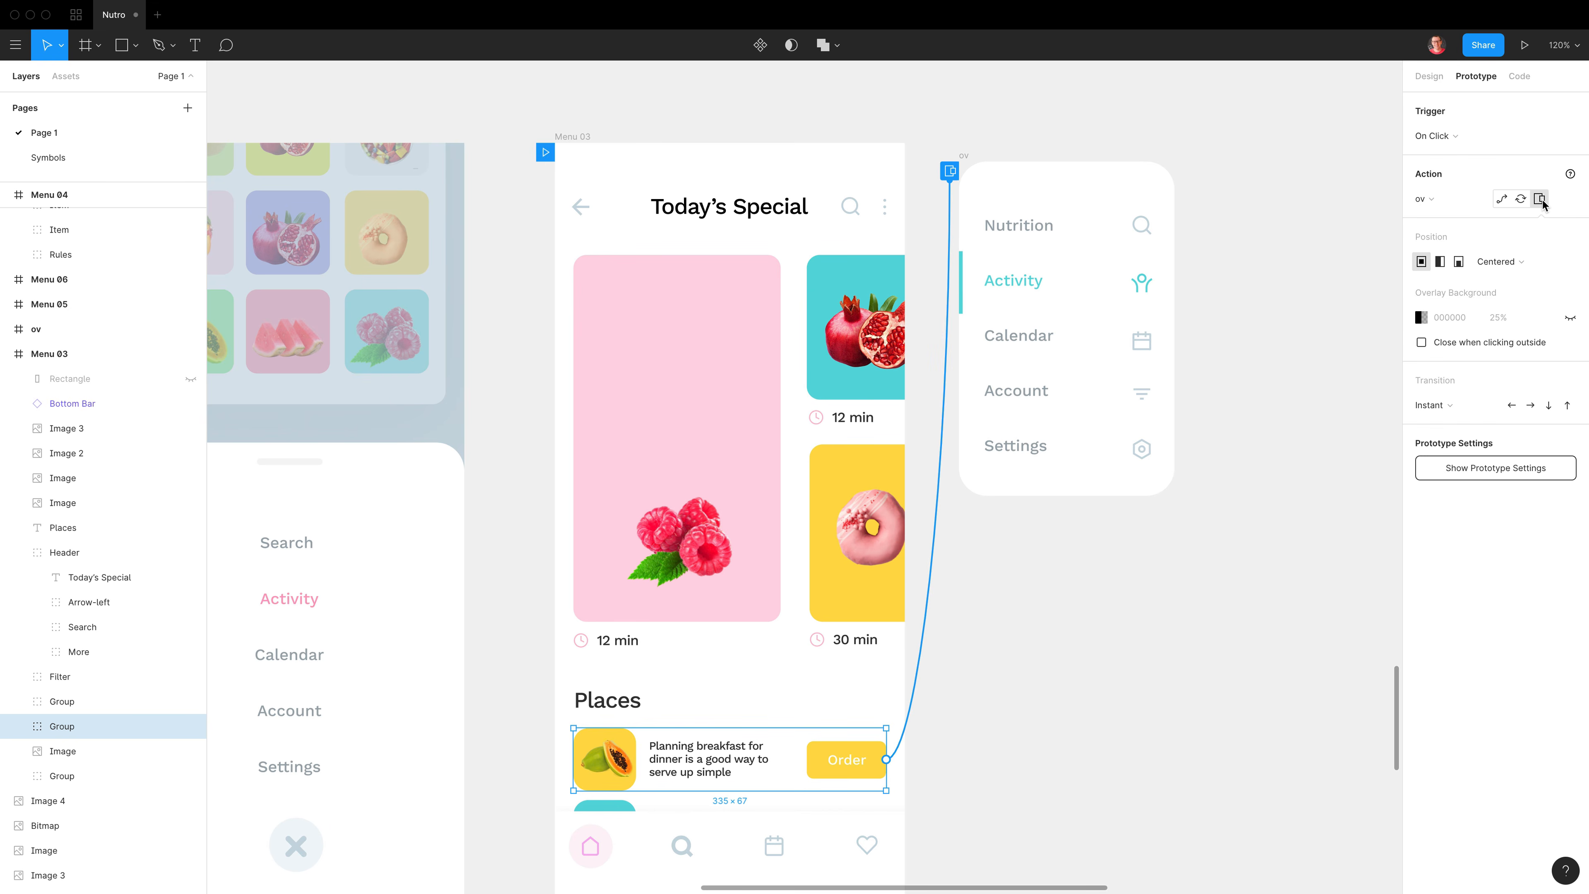
- Set the overlay position to Manual and place its preview over the upper-left area of the Menu 03 screen
click(1498, 262)
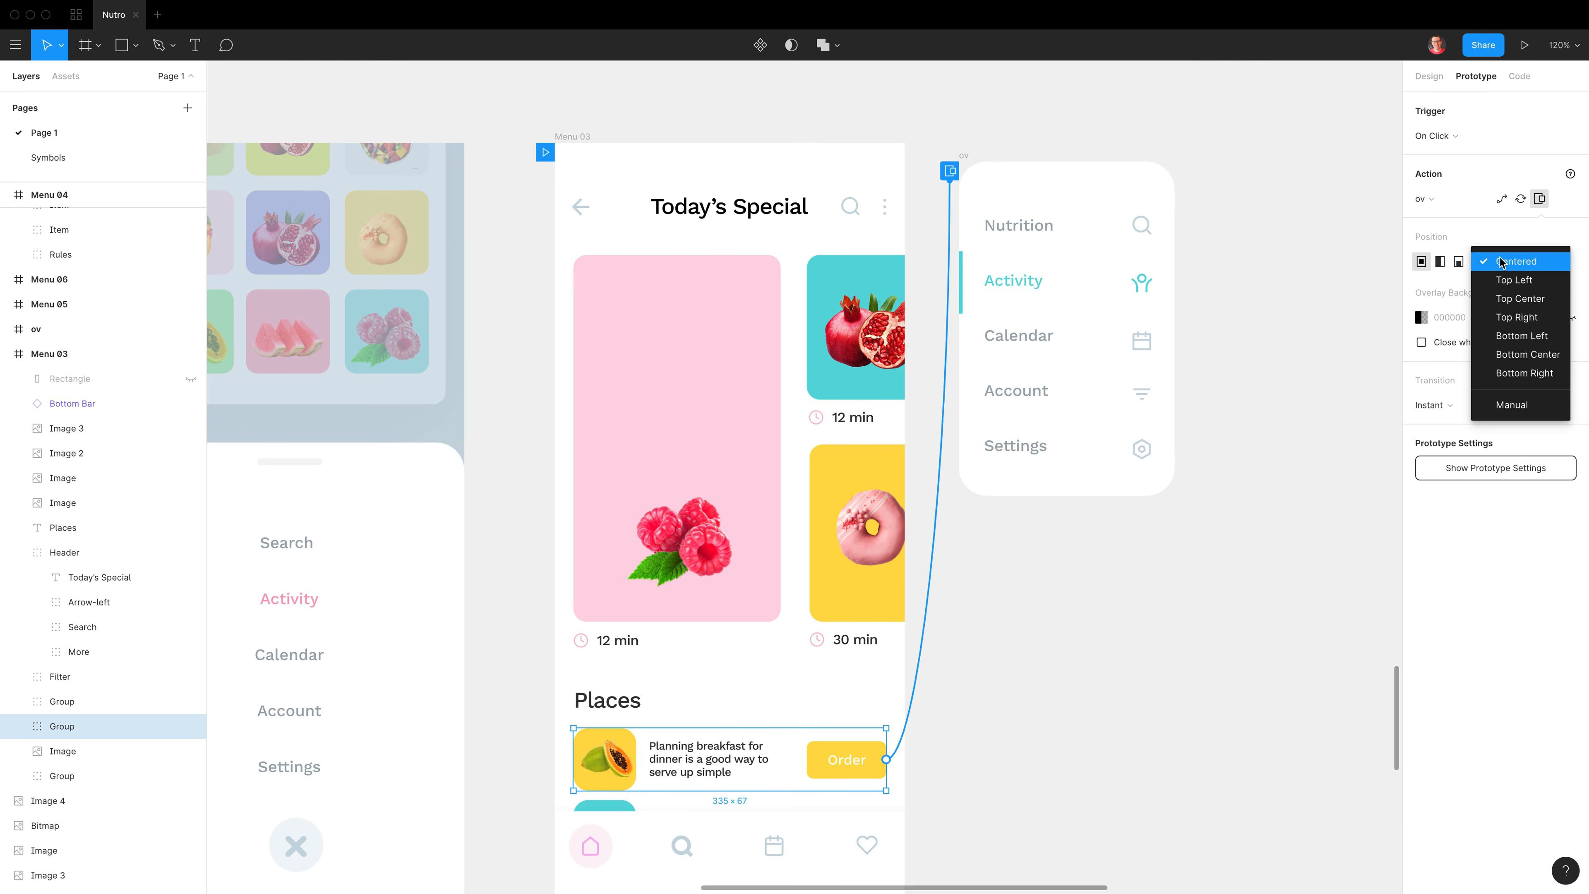
click(1521, 407)
drag(714, 756, 711, 220)
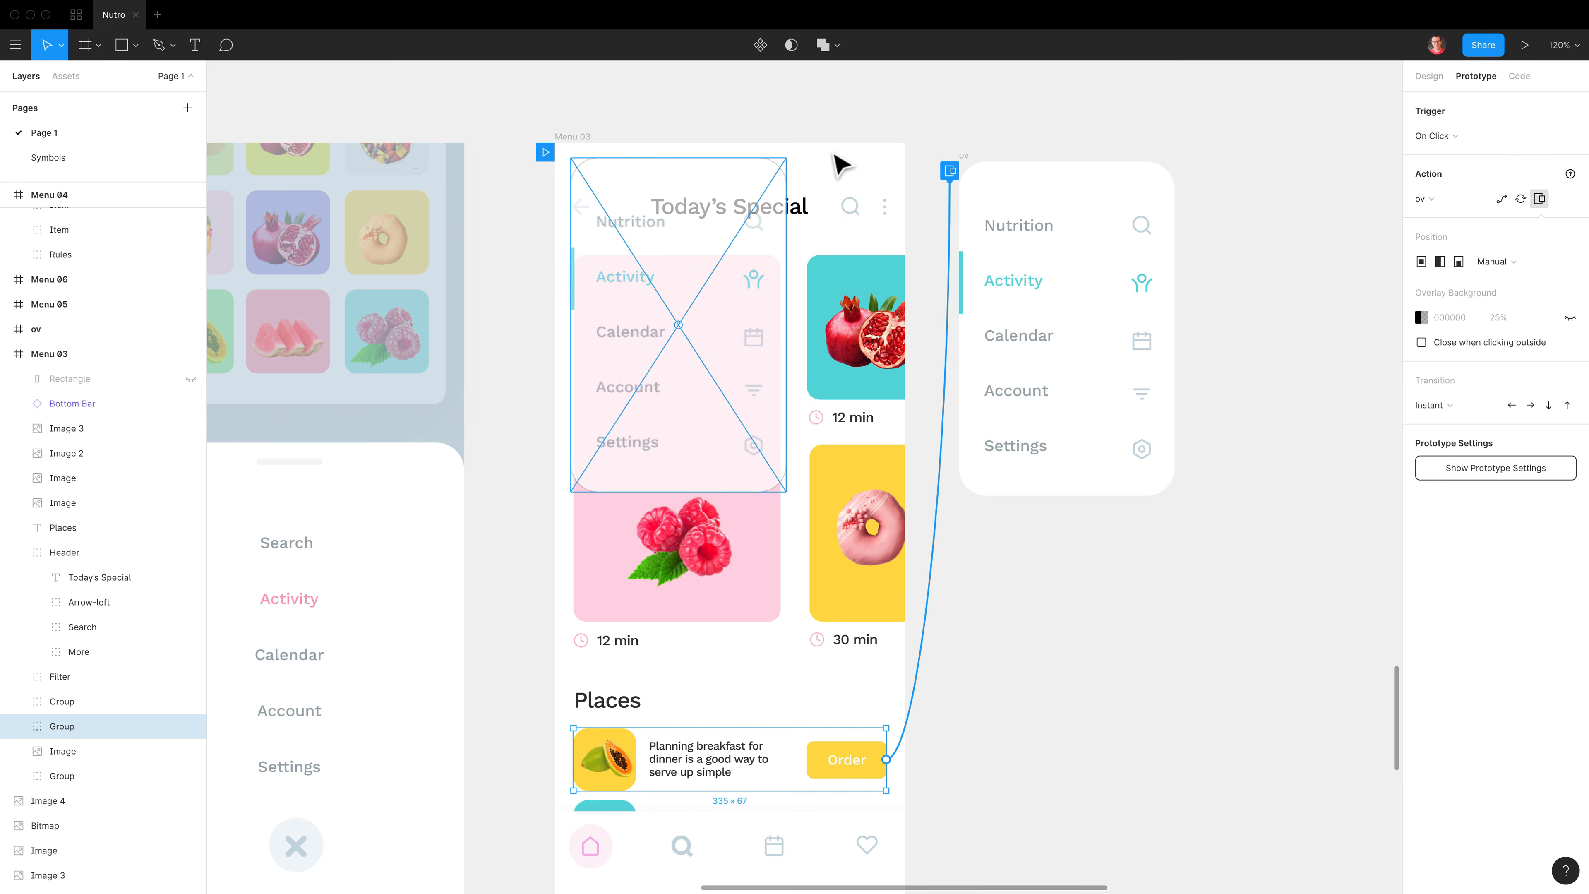
- Fine-tune the overlay preview's position on Menu 03 with small nudges in each direction
key(Down)
key(Down)
key(Down)
key(Down)
key(Left)
key(Left)
key(Left)
key(Left)
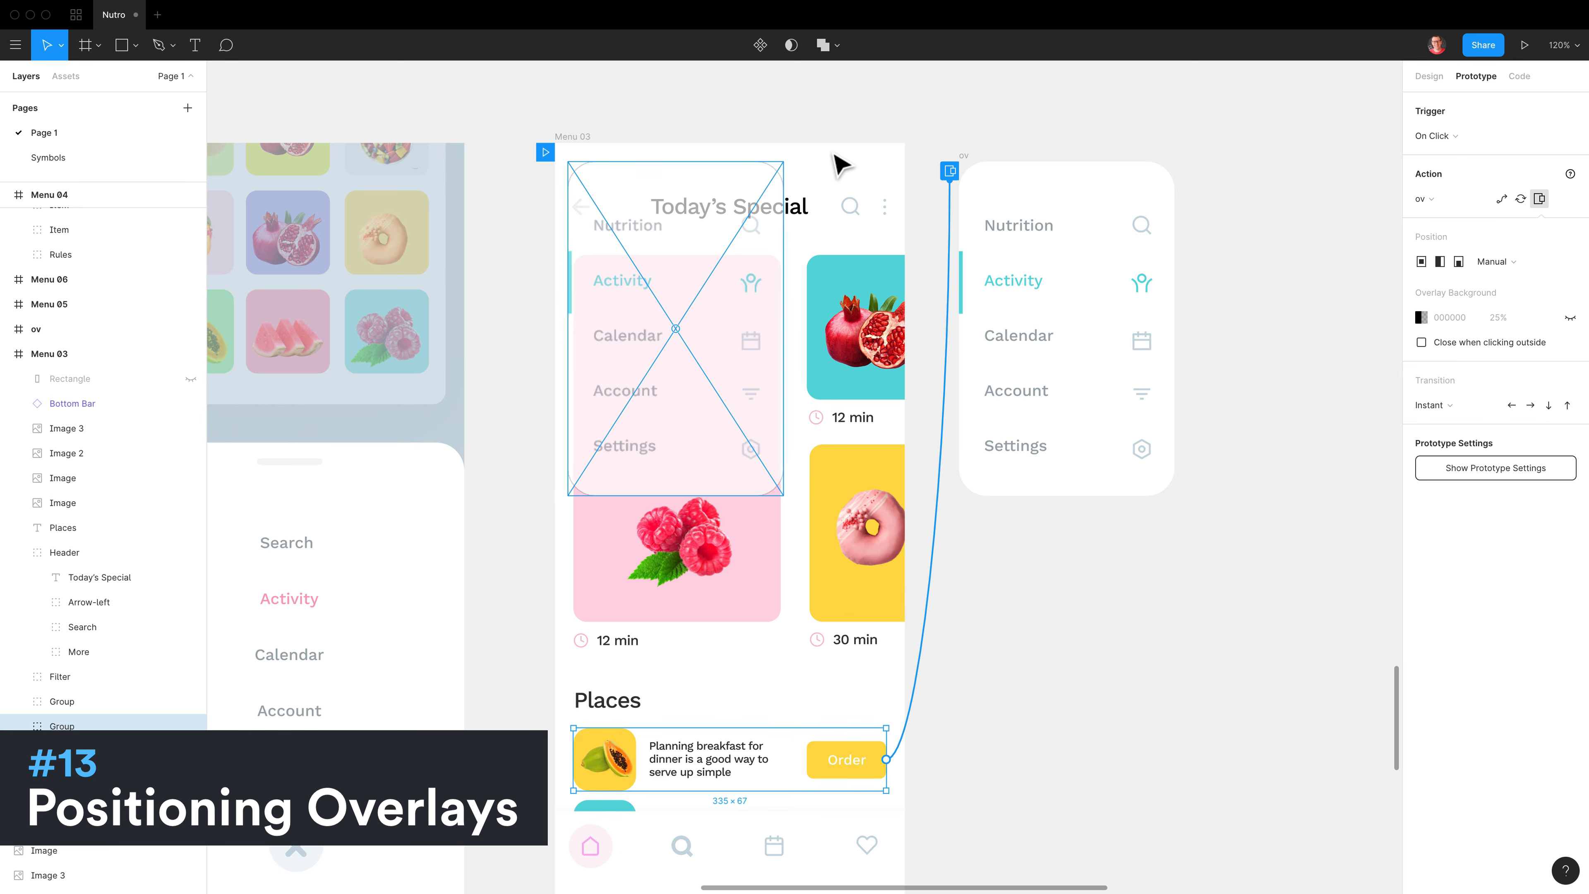
key(Right)
key(Right)
key(Right)
key(Up)
key(Up)
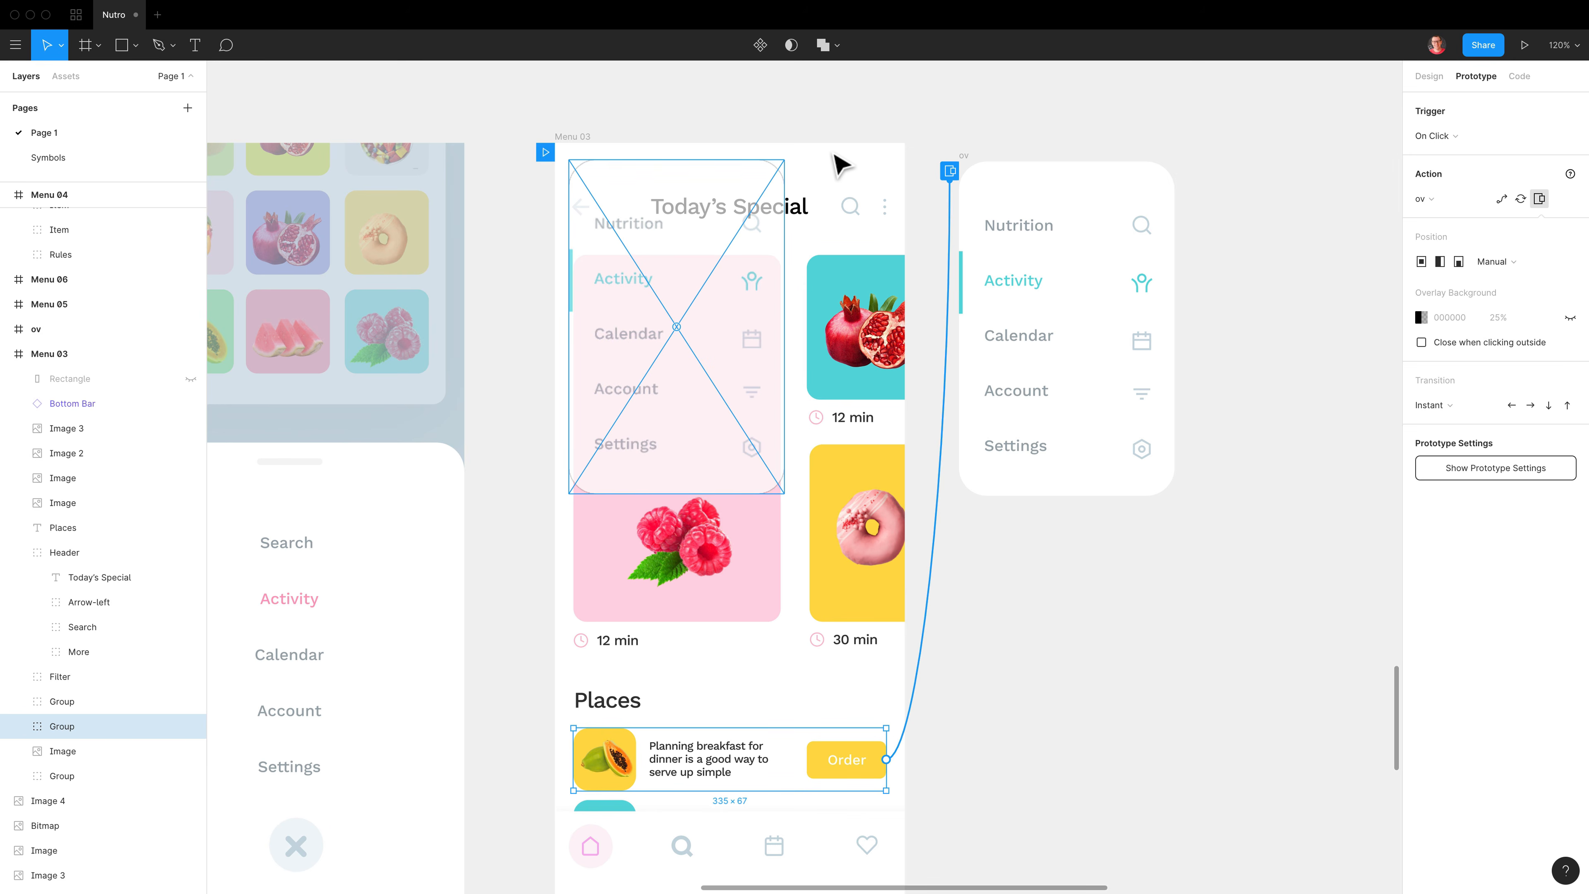
key(shift+Up)
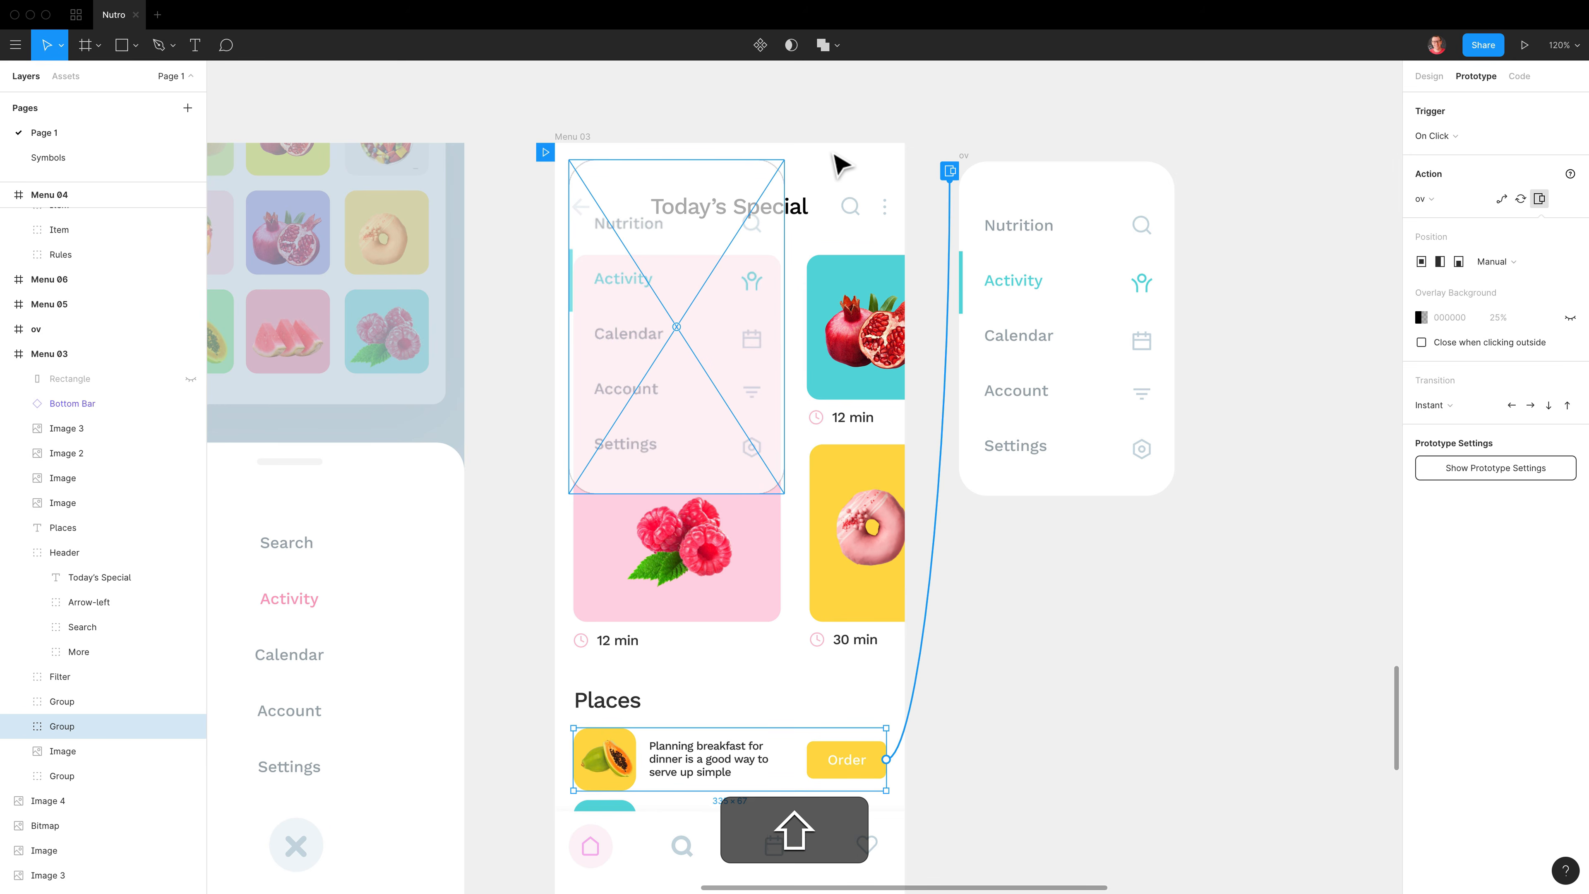
key(shift+Right)
key(shift+Left)
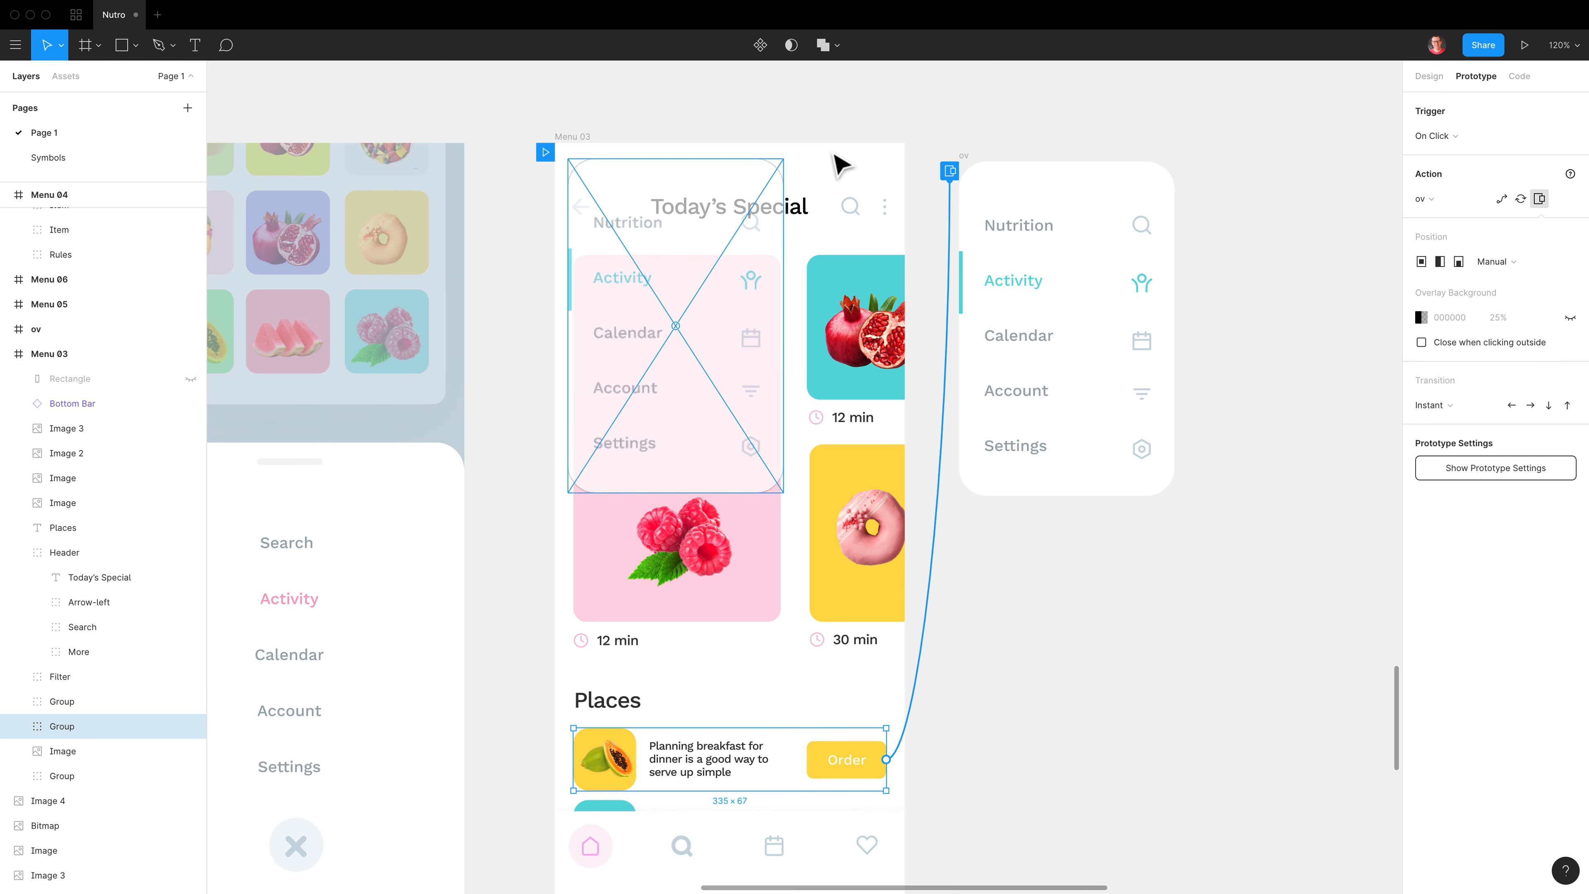
key(Right)
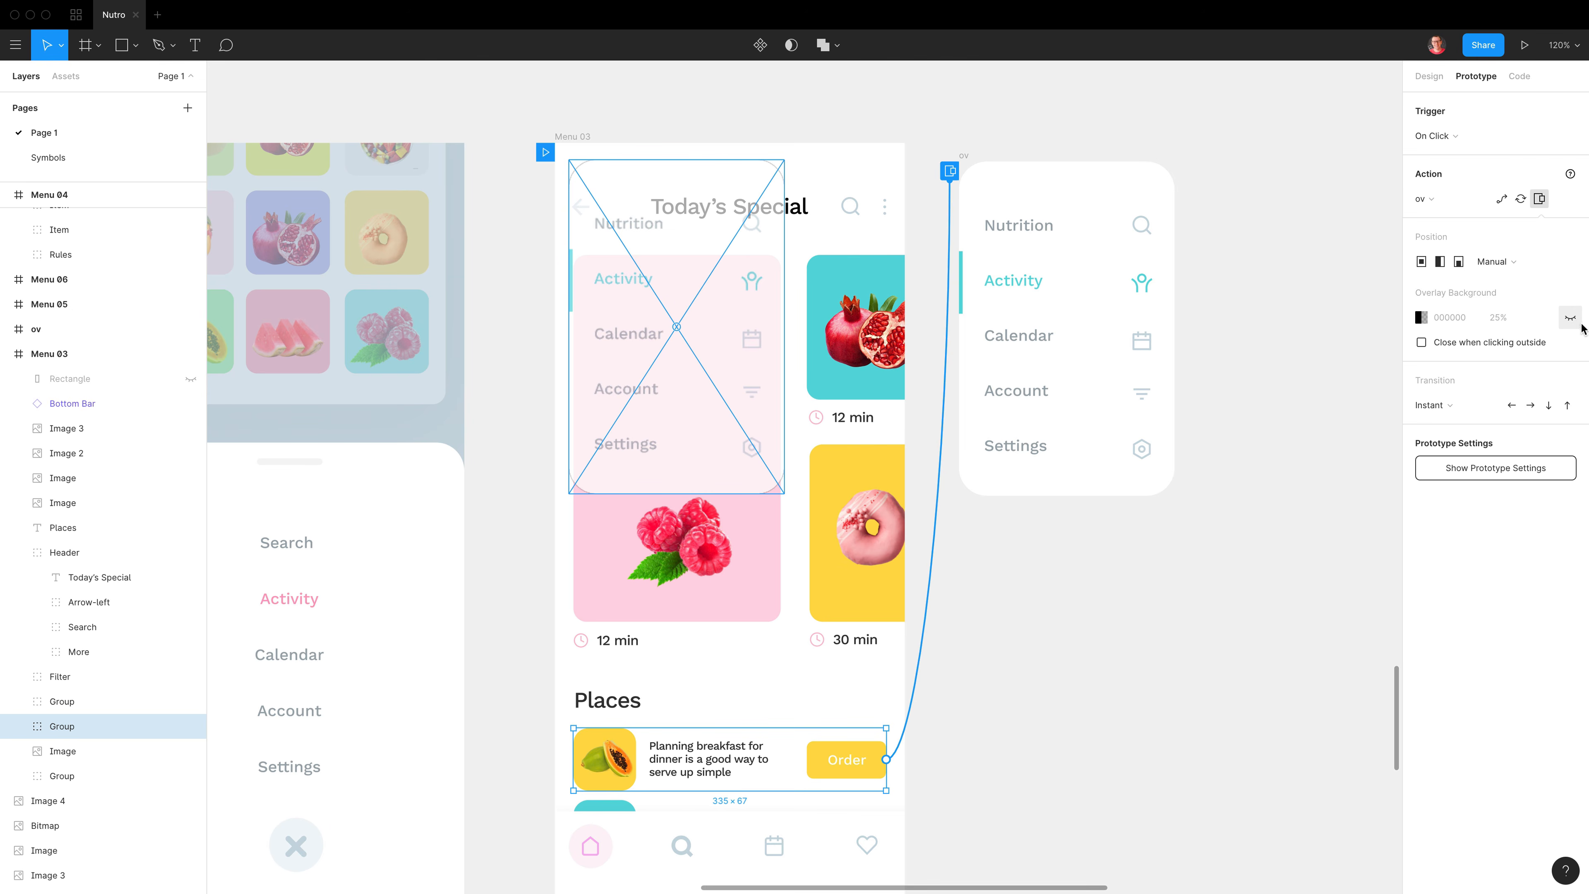
- Turn on the overlay background at 55% opacity in 000000 and enable Close when clicking outside
click(1493, 319)
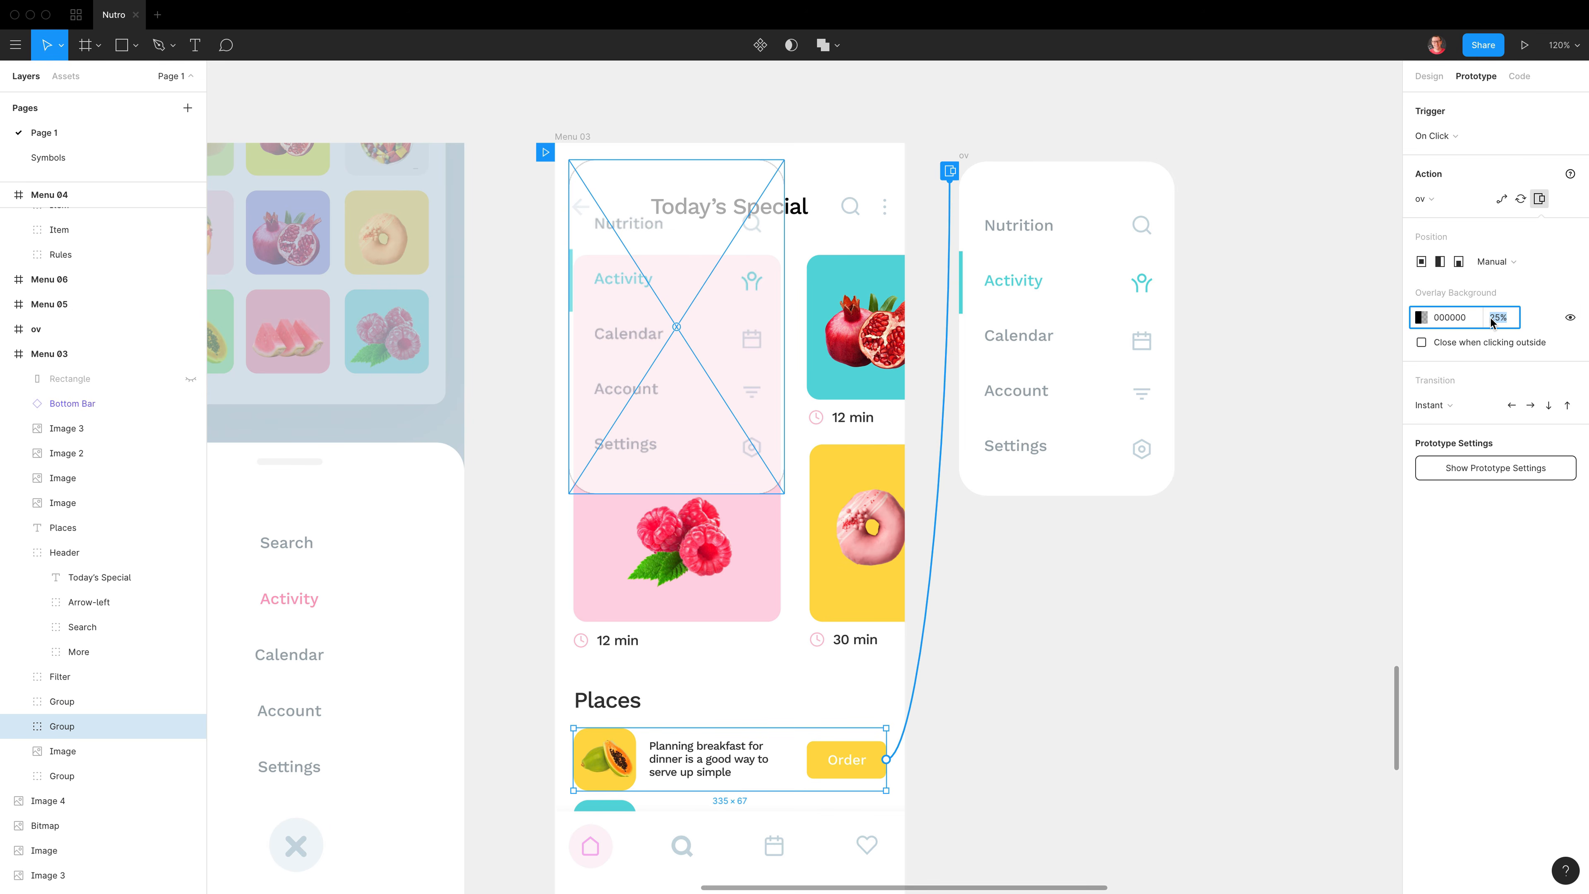
text(55)
key(shift+Return)
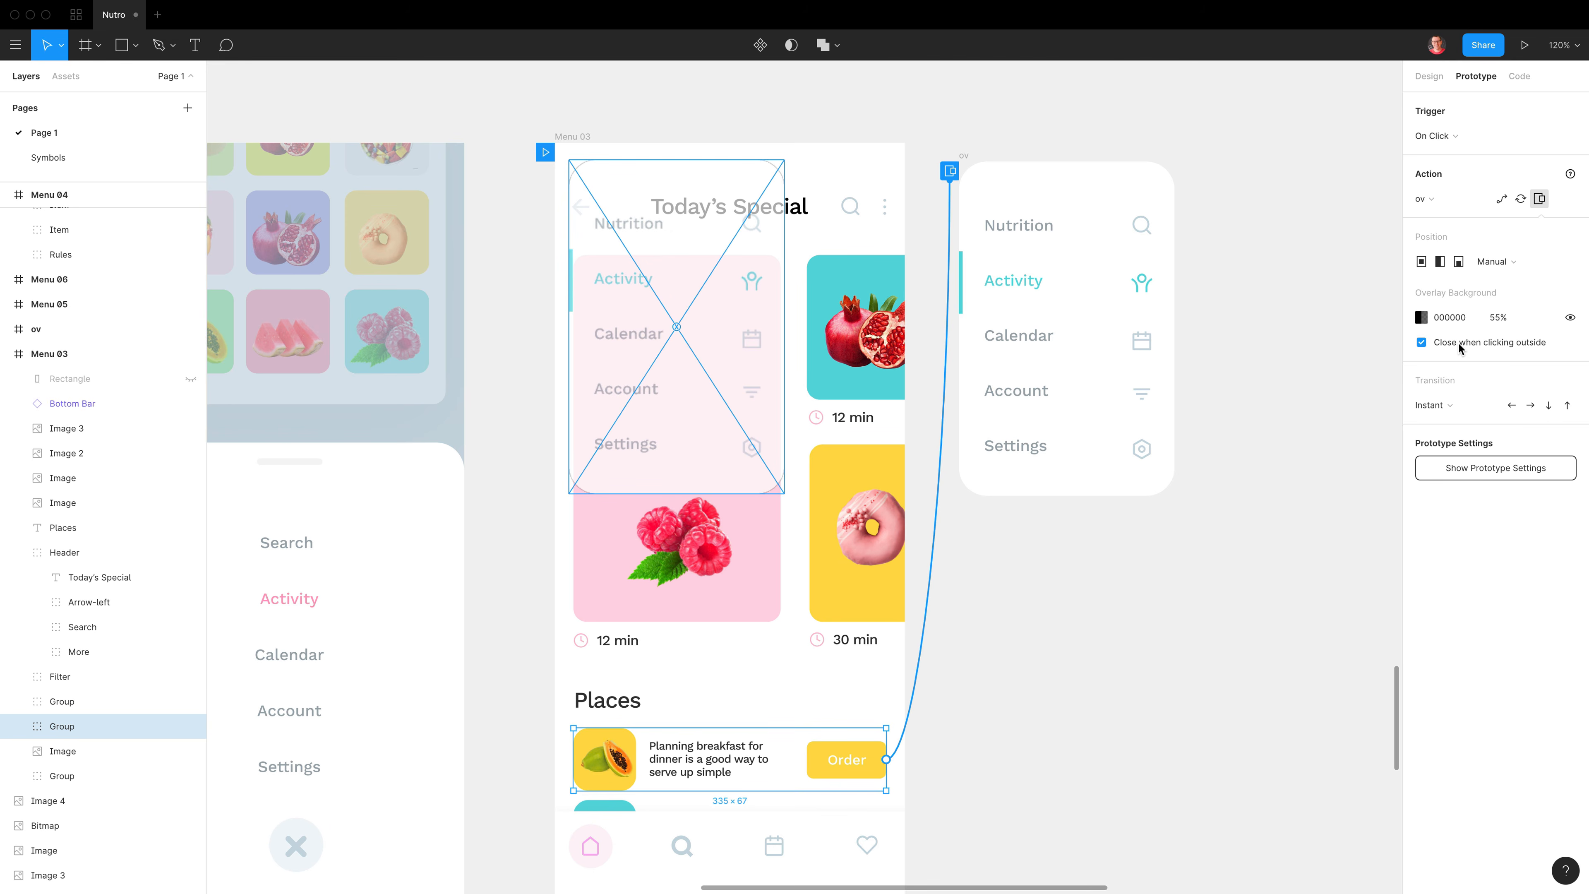
- Set the overlay's transition to Move In with a downward direction
click(1445, 408)
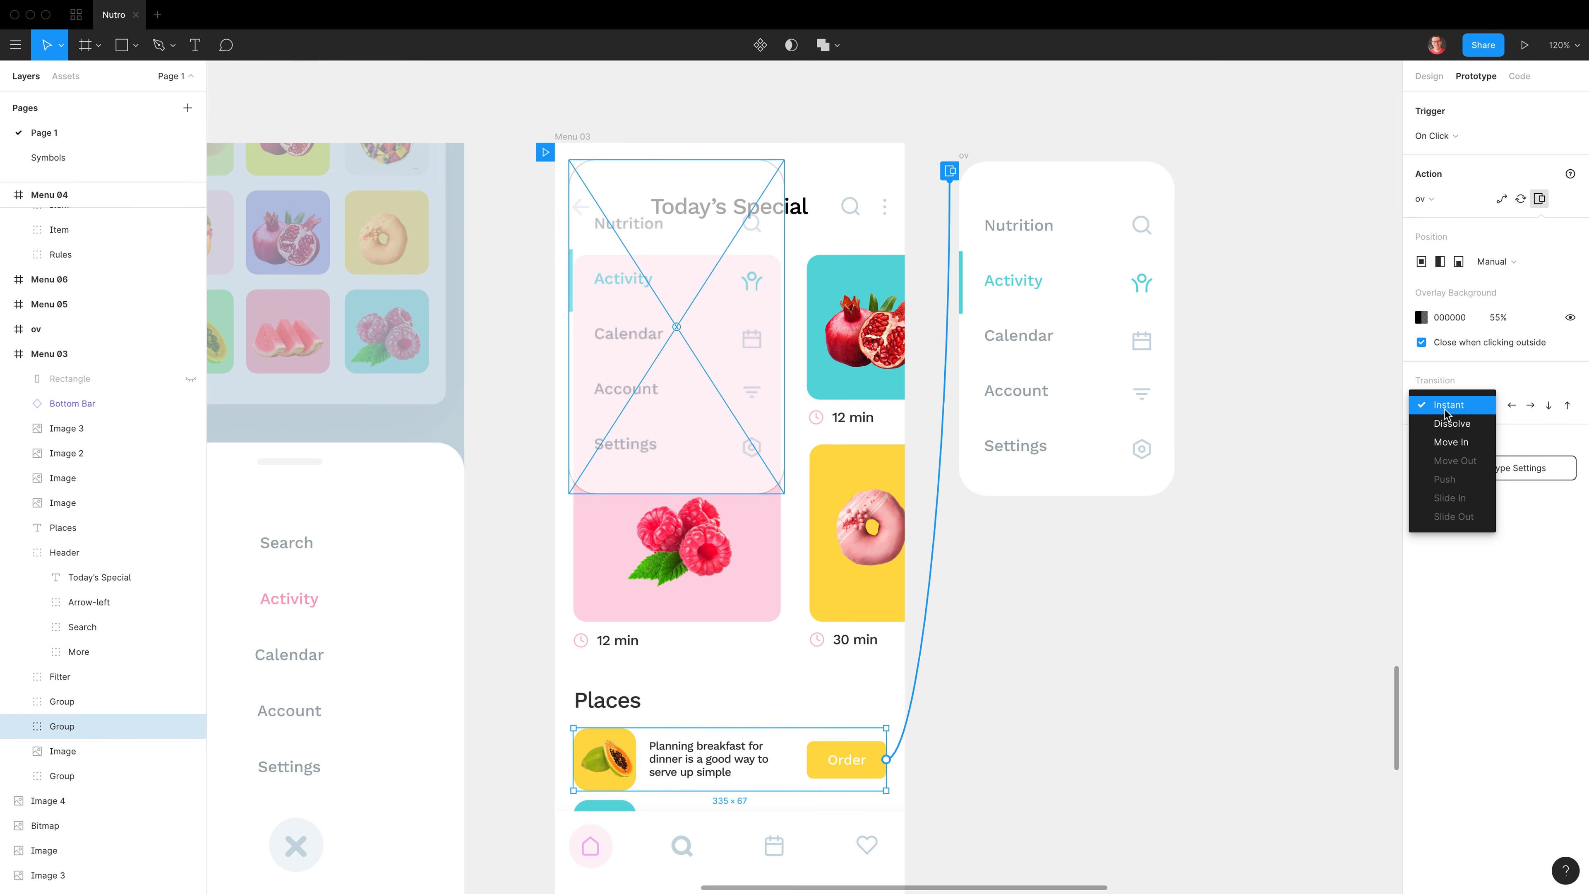
click(1453, 443)
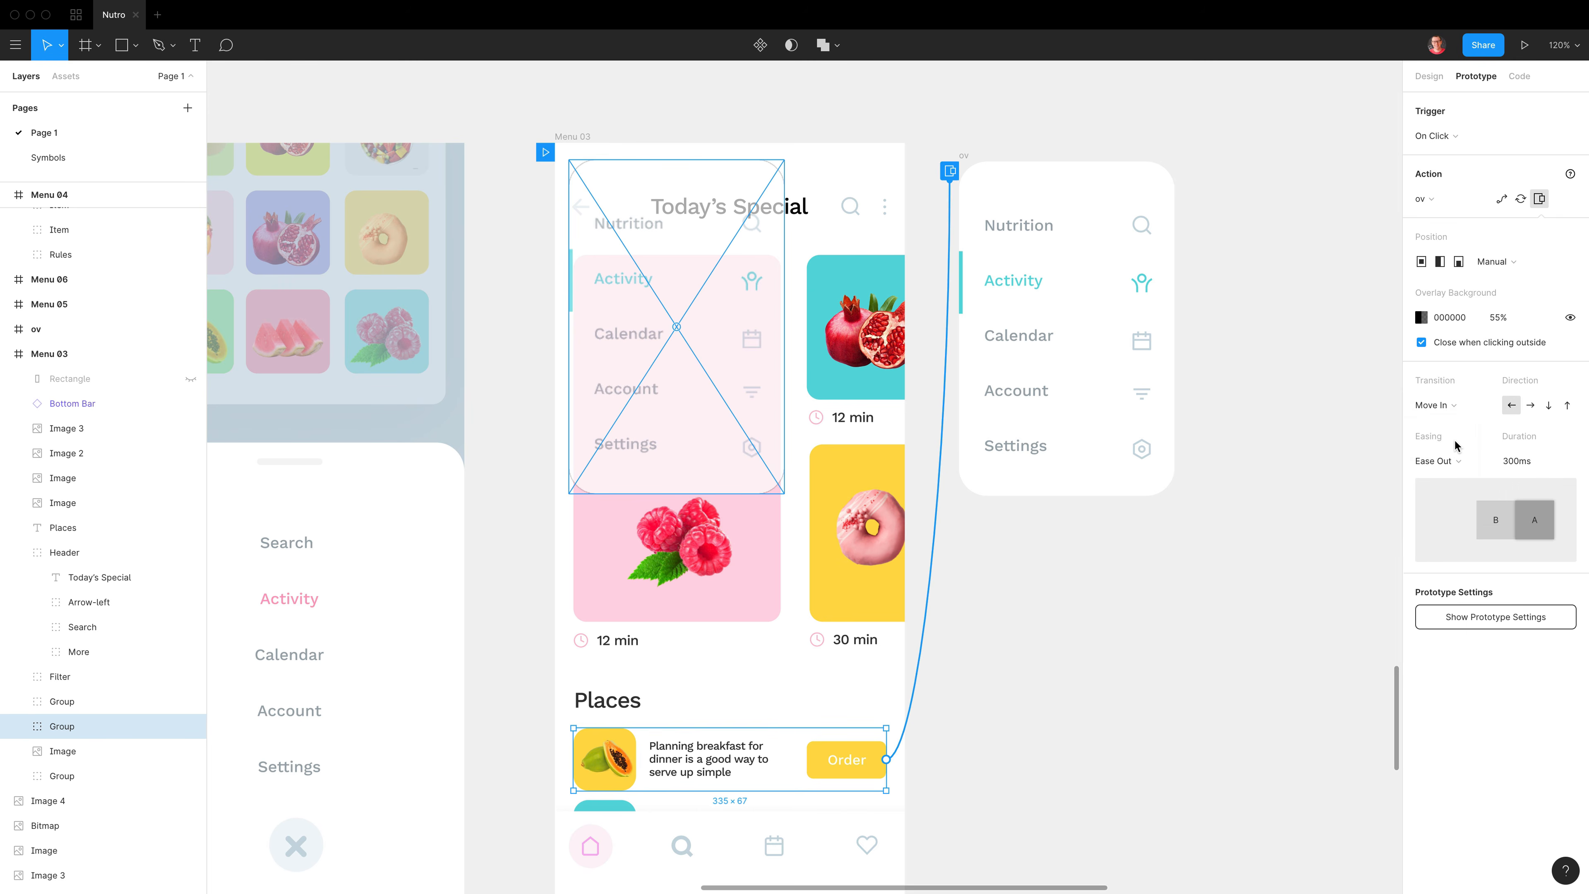
click(1554, 411)
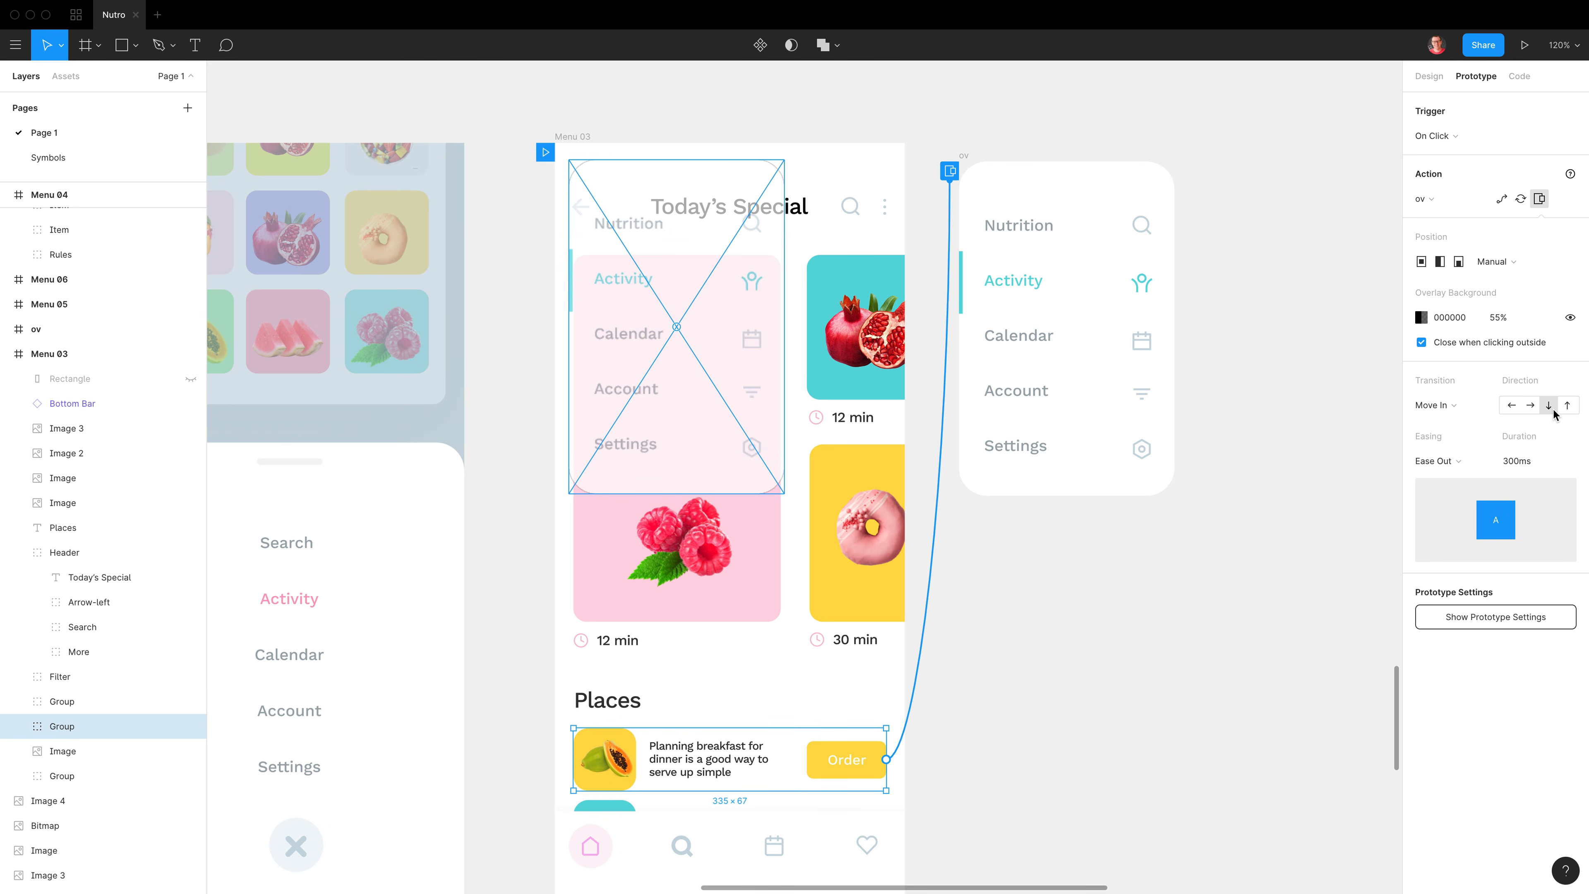
- Play the prototype, open the menu overlay from Order, close it by selecting outside, and return to the Nutro design file
click(1525, 44)
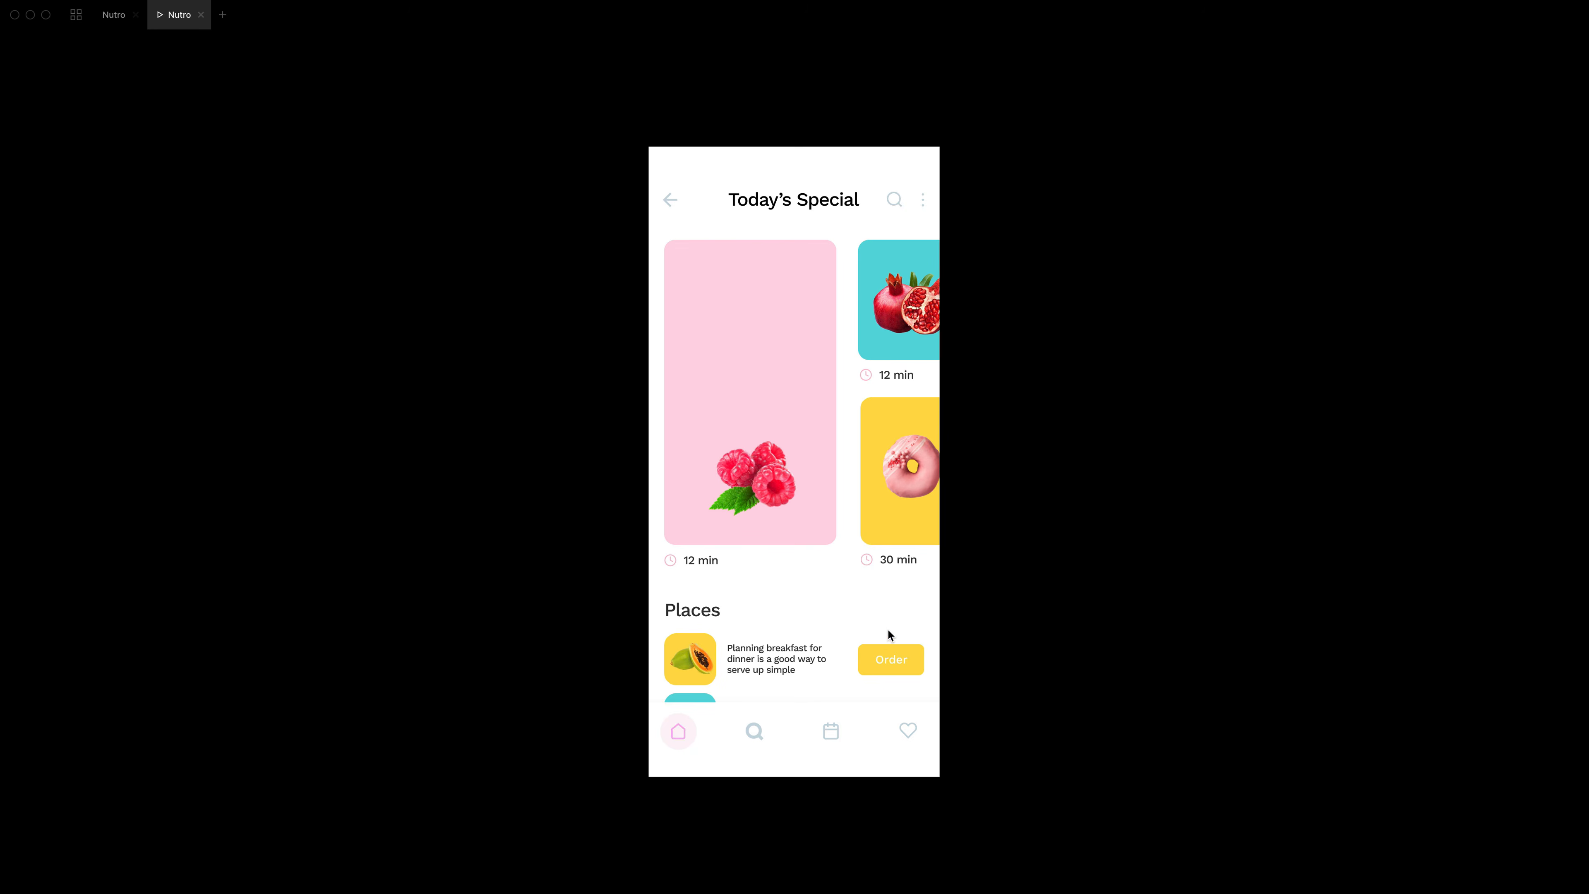
click(880, 666)
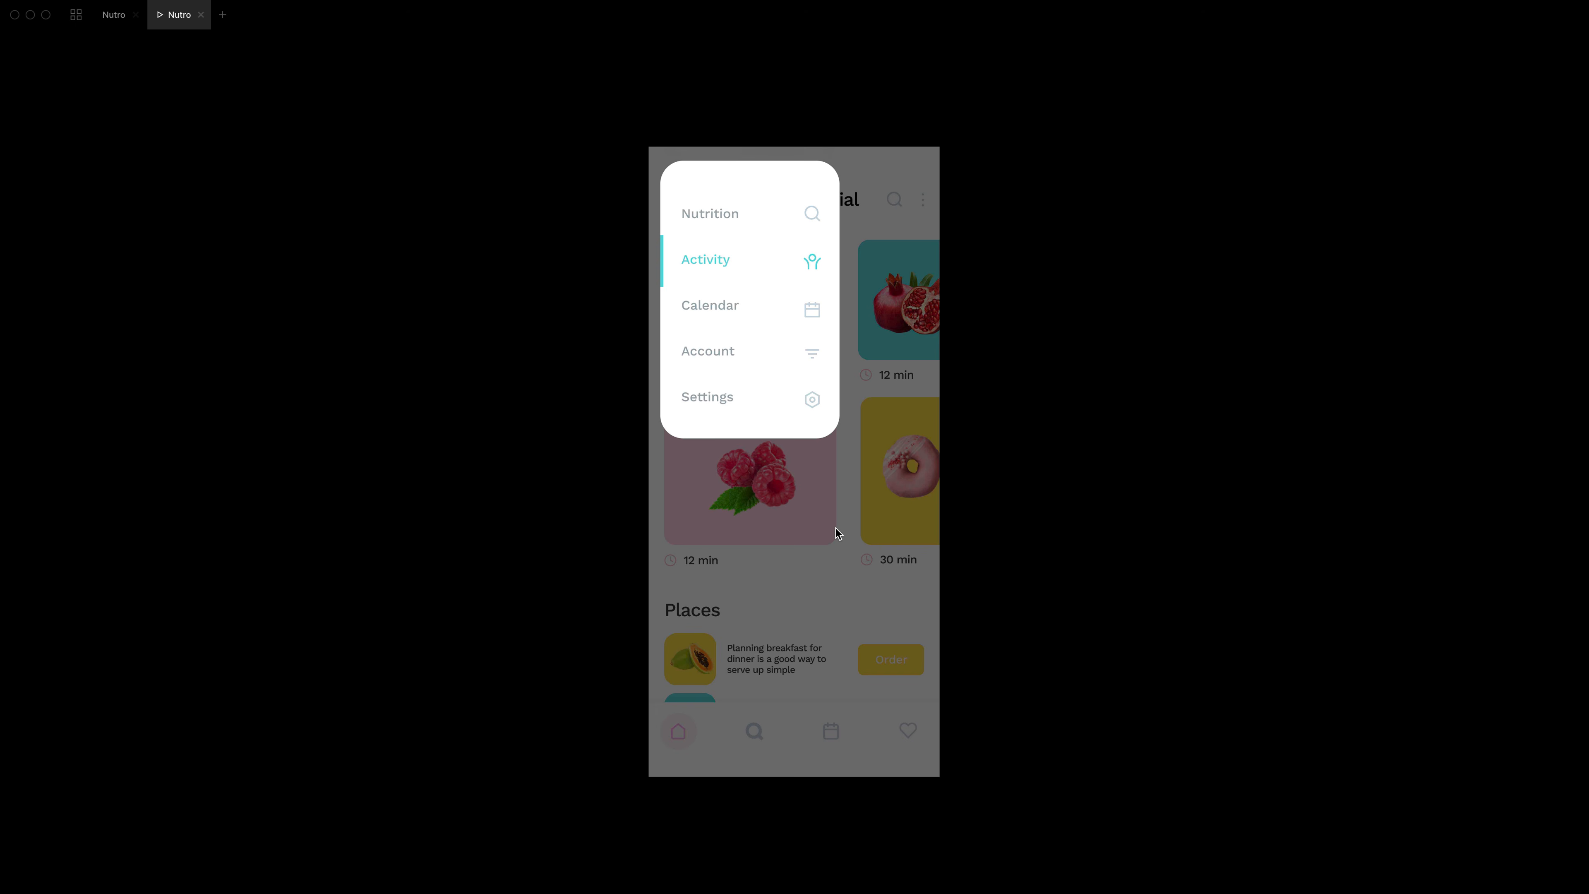
click(854, 508)
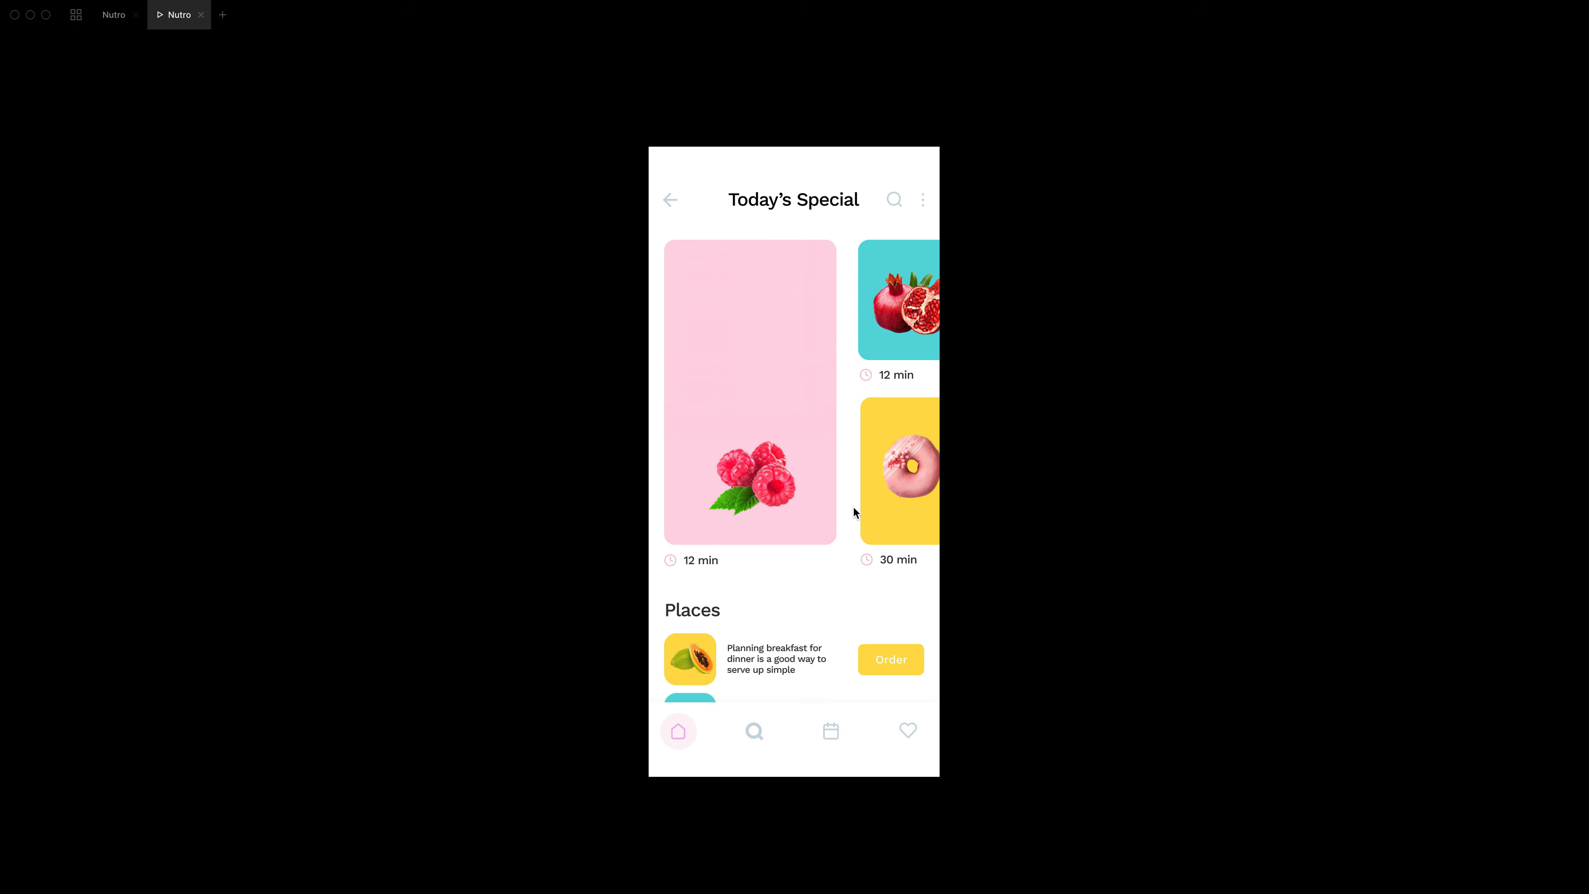
click(108, 19)
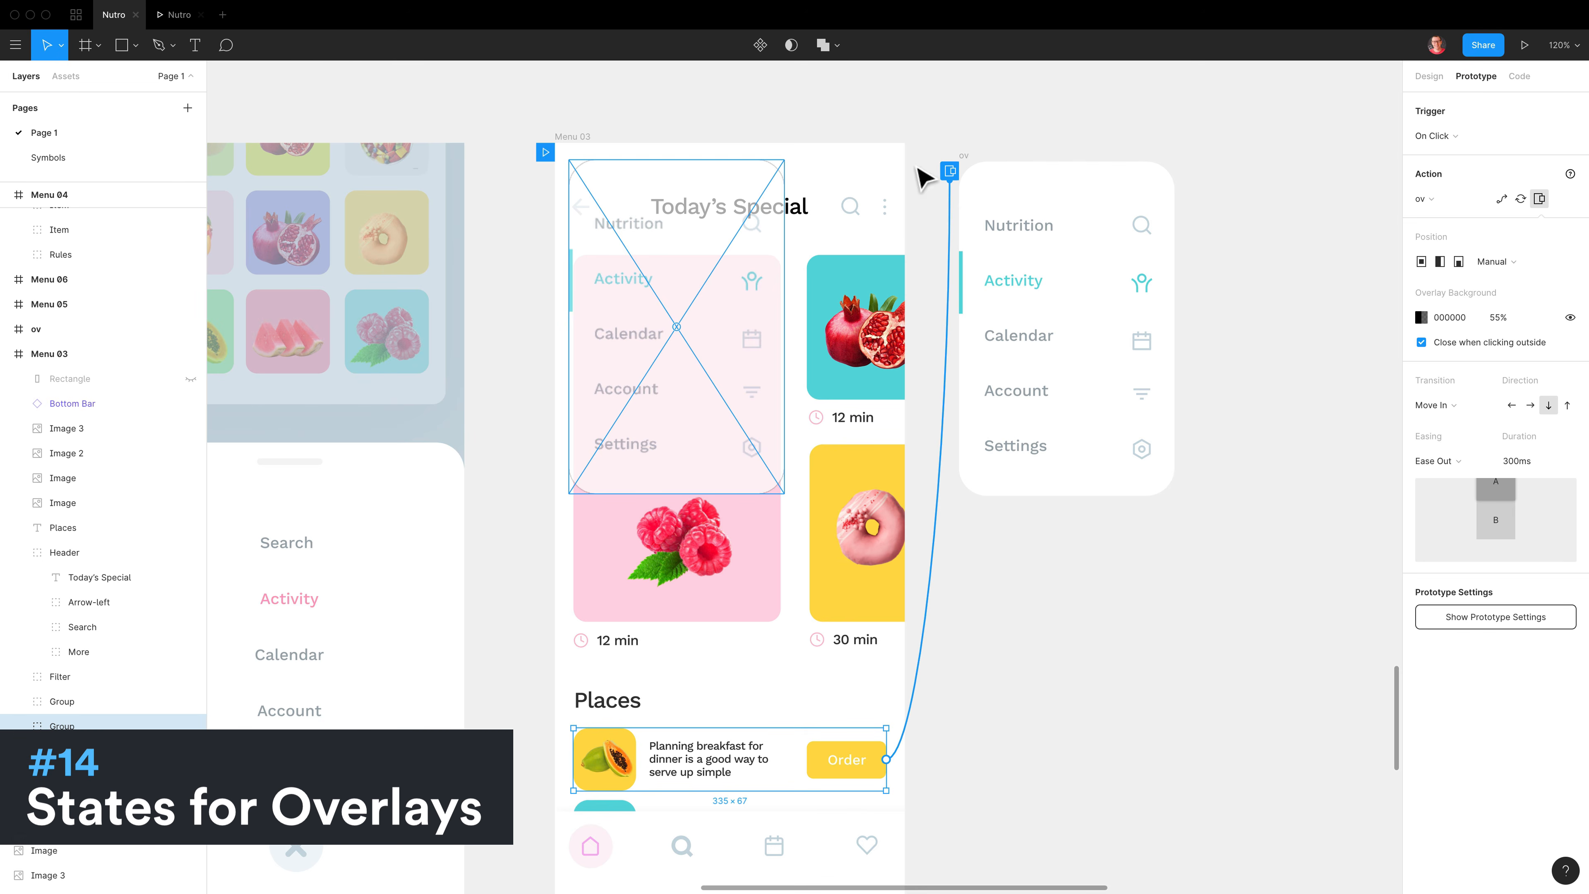
- Duplicate the ov frame beside the original and move the copy's teal marker bar from Activity down to Account
drag(971, 168, 1226, 179)
scroll(1120, 400, right, 5)
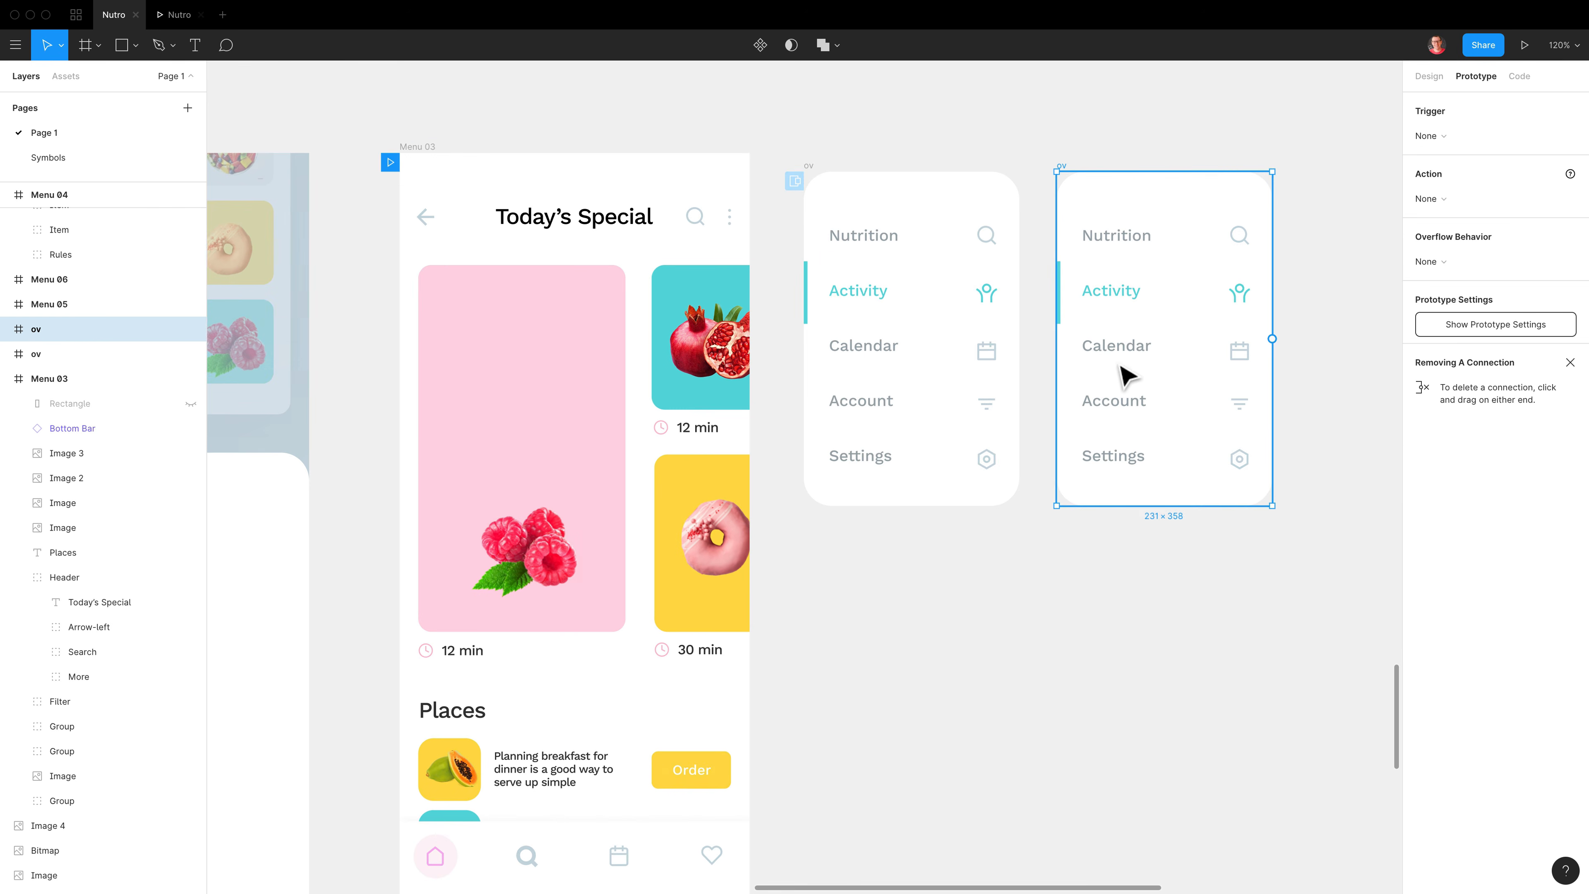
super+click(1124, 300)
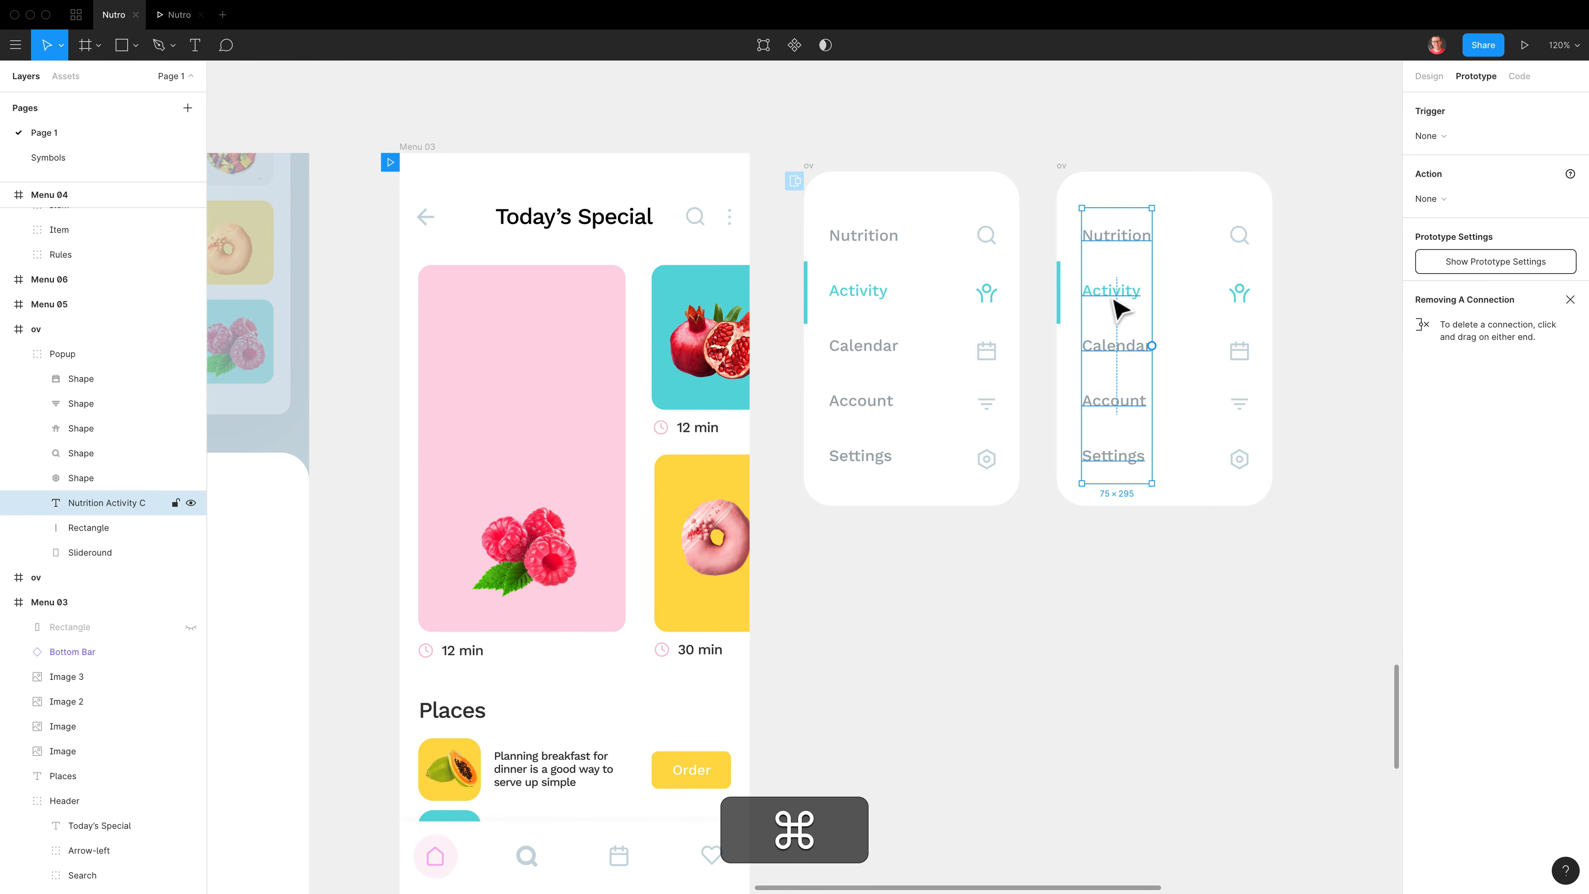
super+click(1062, 306)
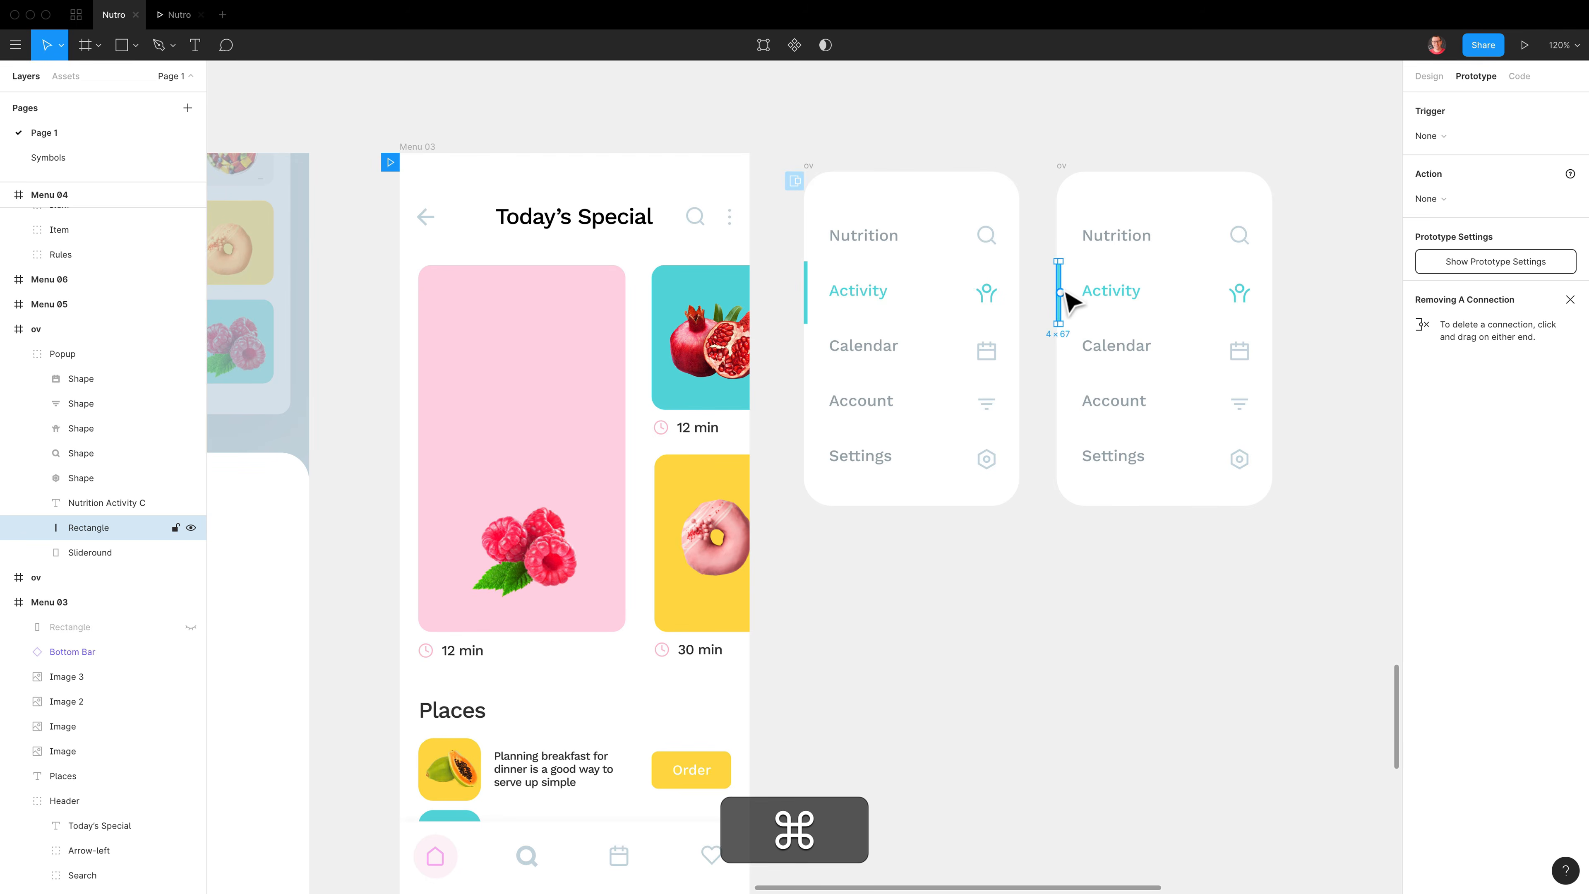
drag(1067, 286, 1067, 391)
- Recolor the word Account in the duplicated menu with the teal 5DD9DE sampled from Activity
super+click(1117, 420)
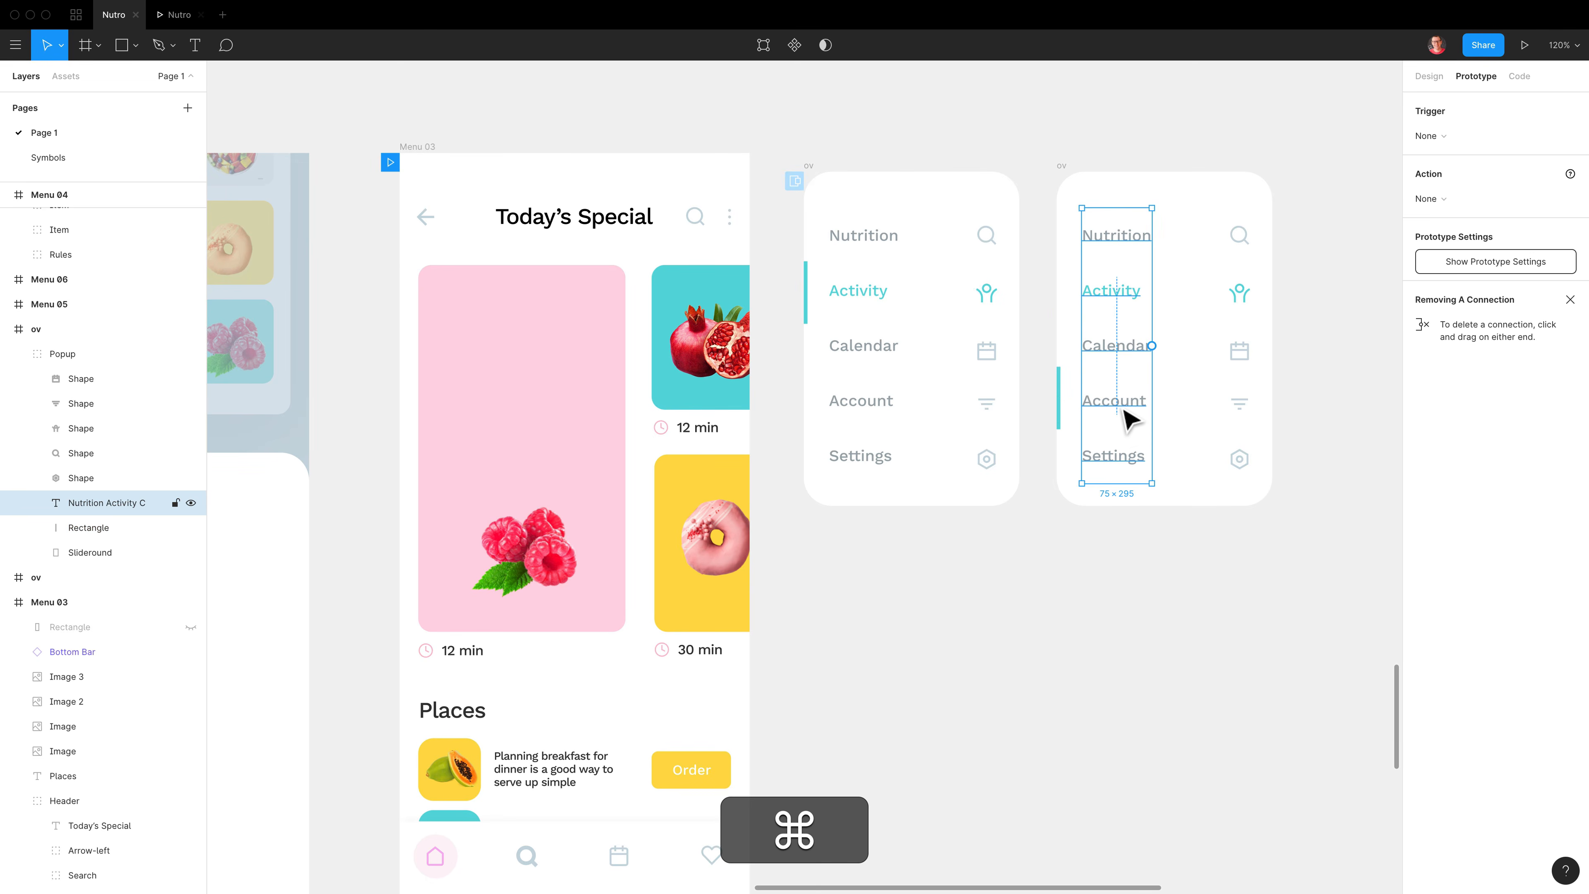
double_click(1124, 410)
click(1430, 75)
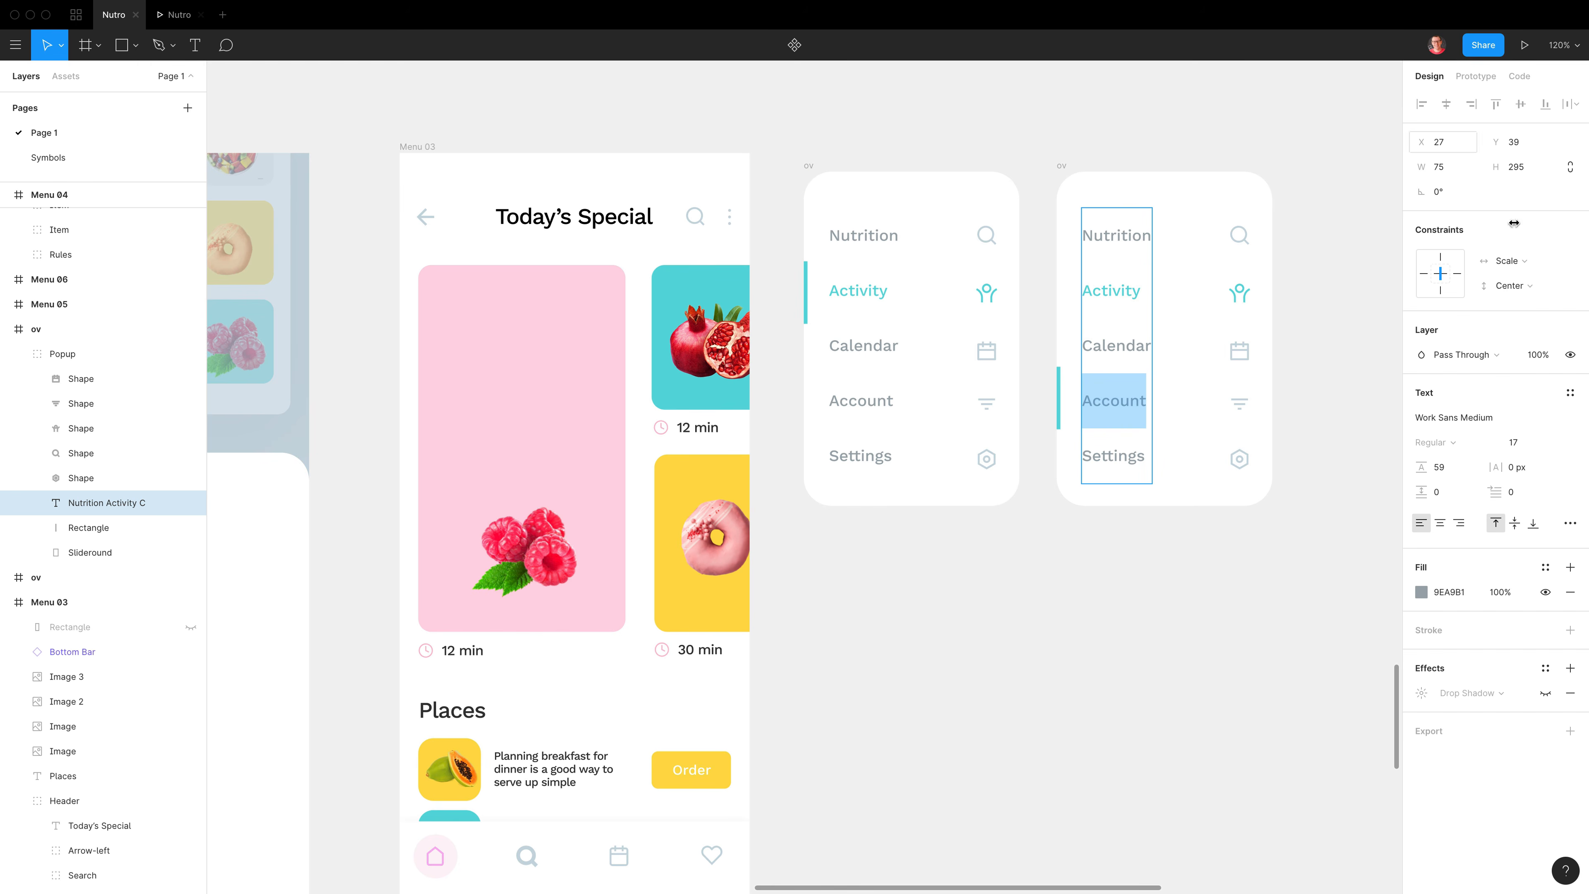
key(ctrl+c)
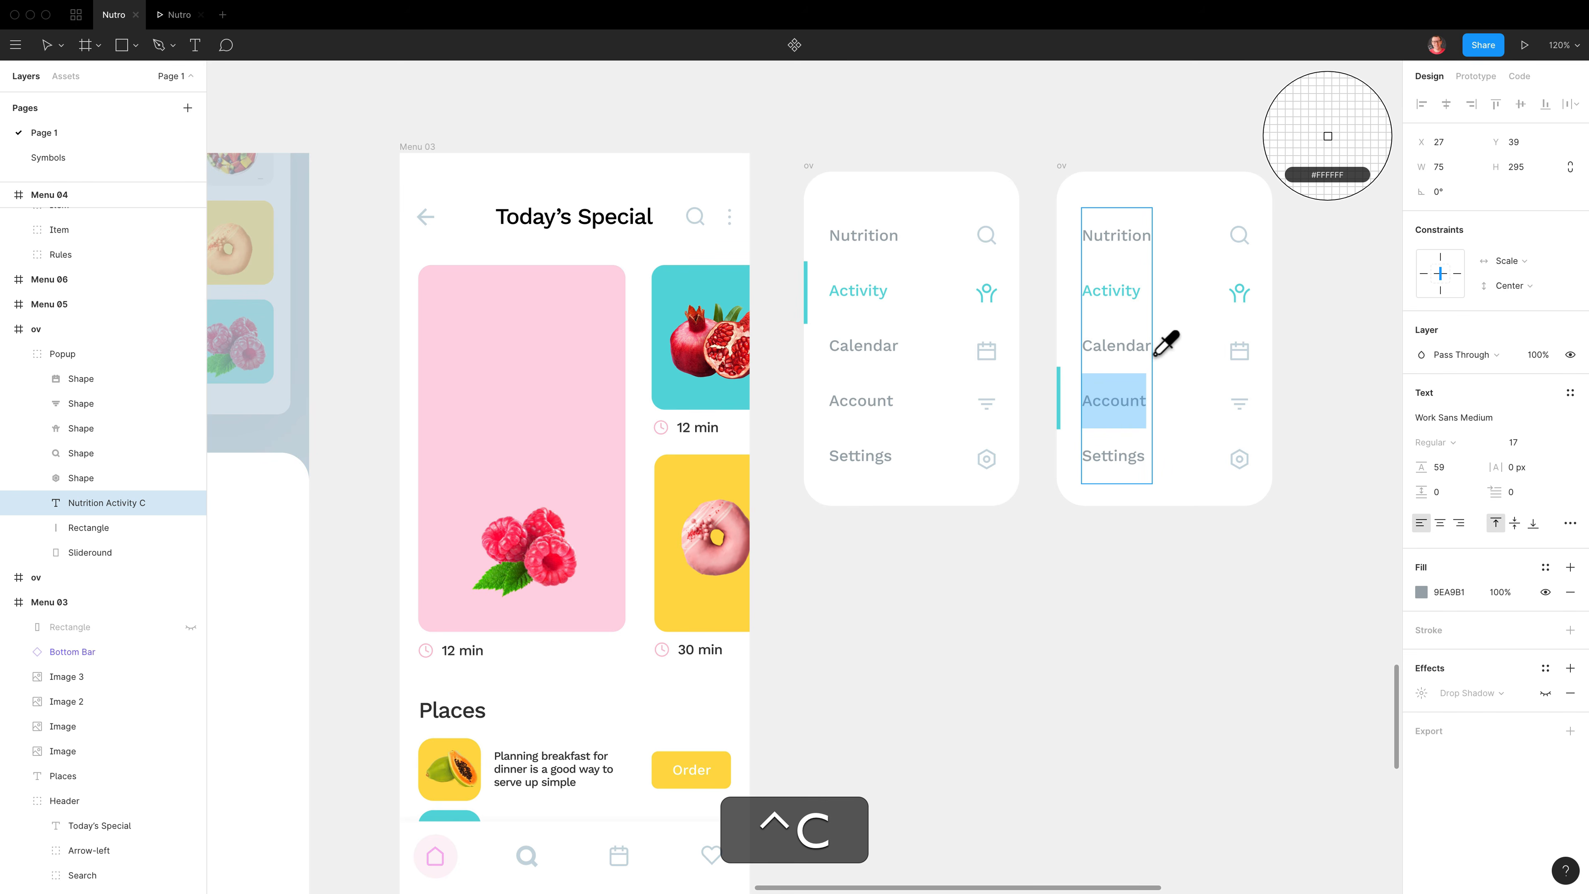
click(1102, 307)
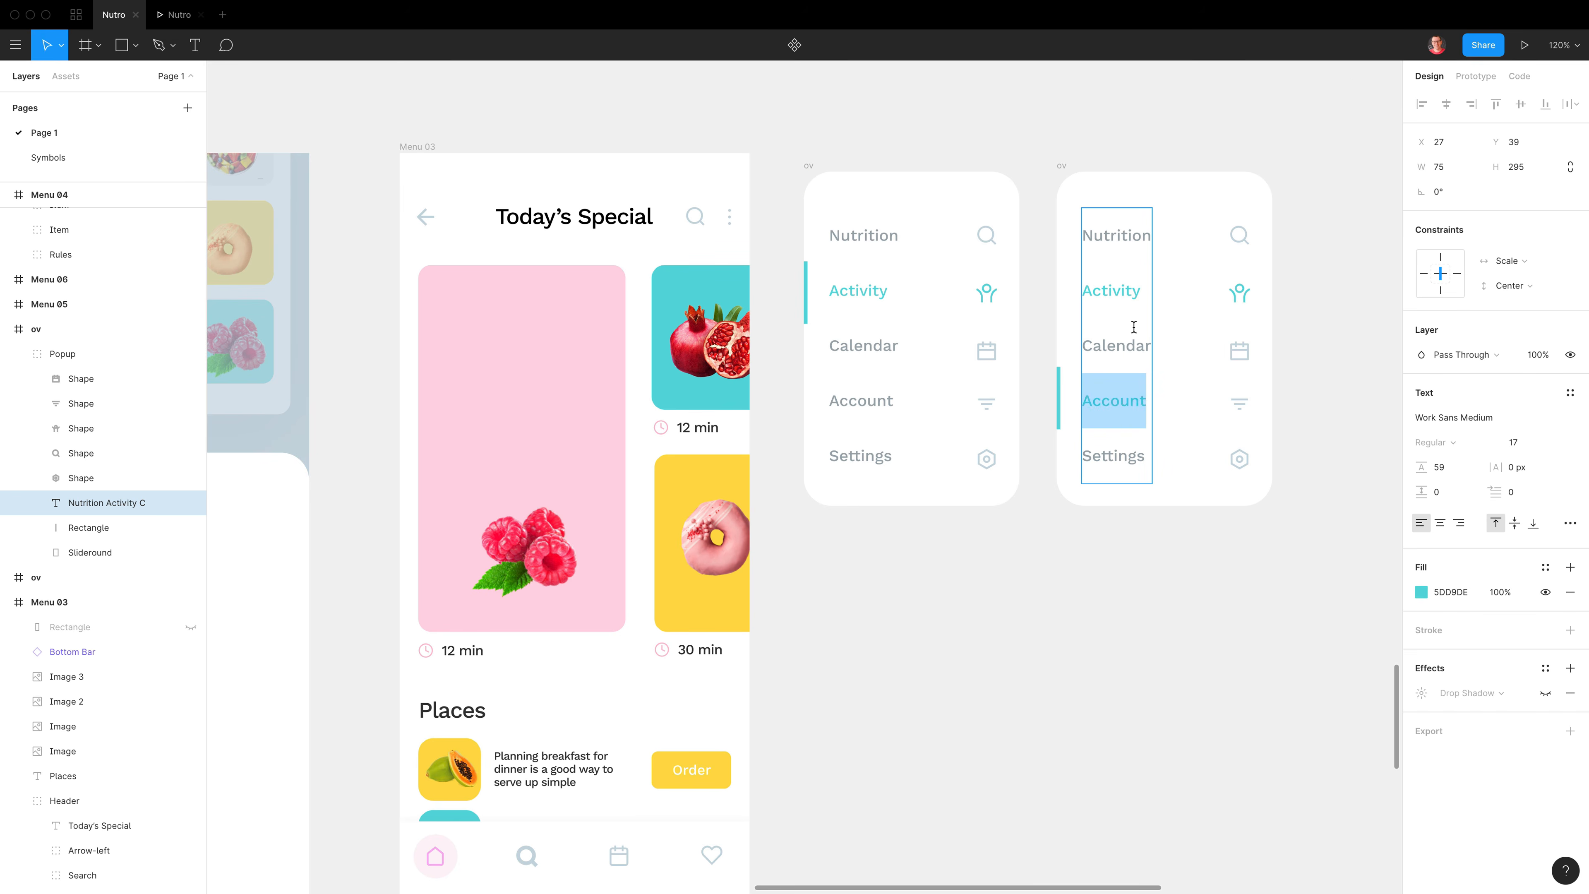
- Recolor the word Activity in the duplicated menu with the grey 9EA9B1 sampled from Calendar
click(1124, 298)
double_click(1123, 298)
key(ctrl+c)
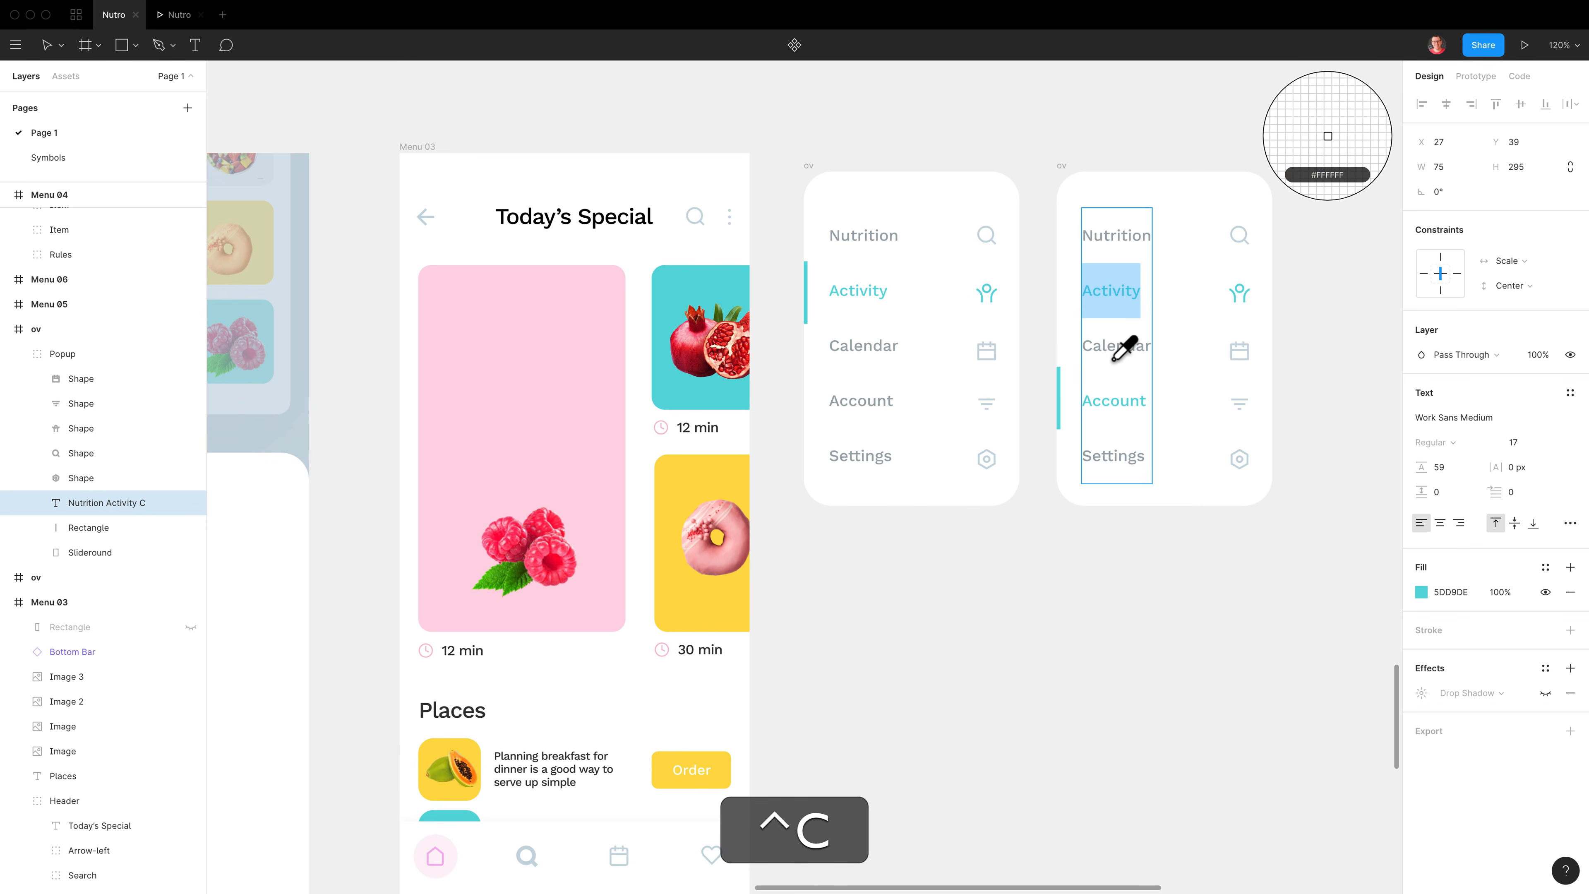
click(1109, 362)
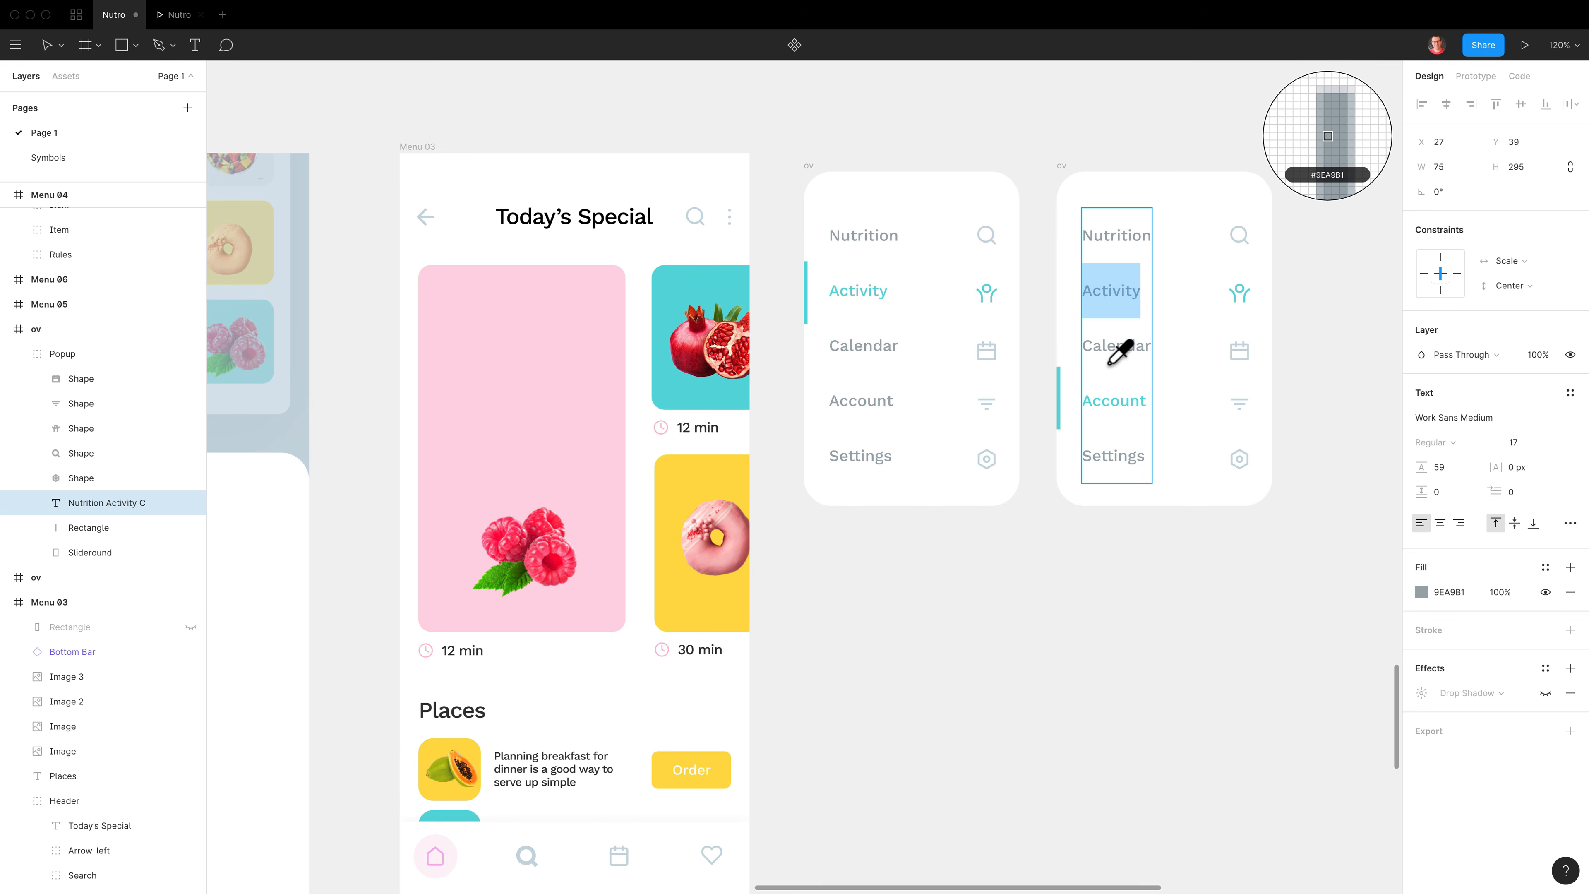
key(Escape)
key(Escape)
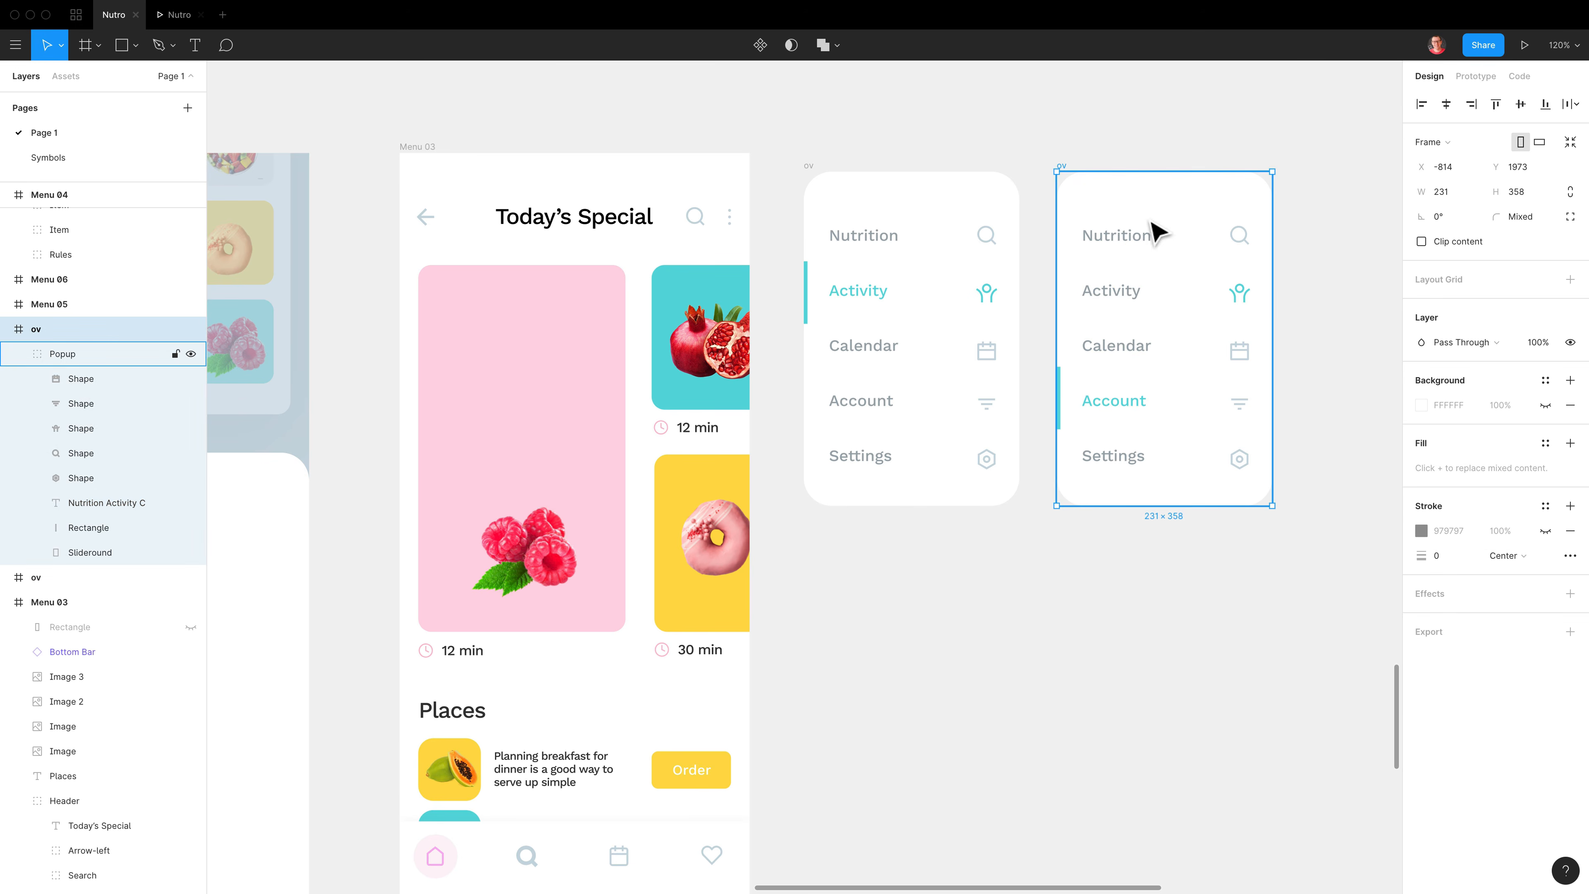
- Draw a 231 × 61 rectangle over the Account row of the original ov menu and remove its fill
super+click(868, 415)
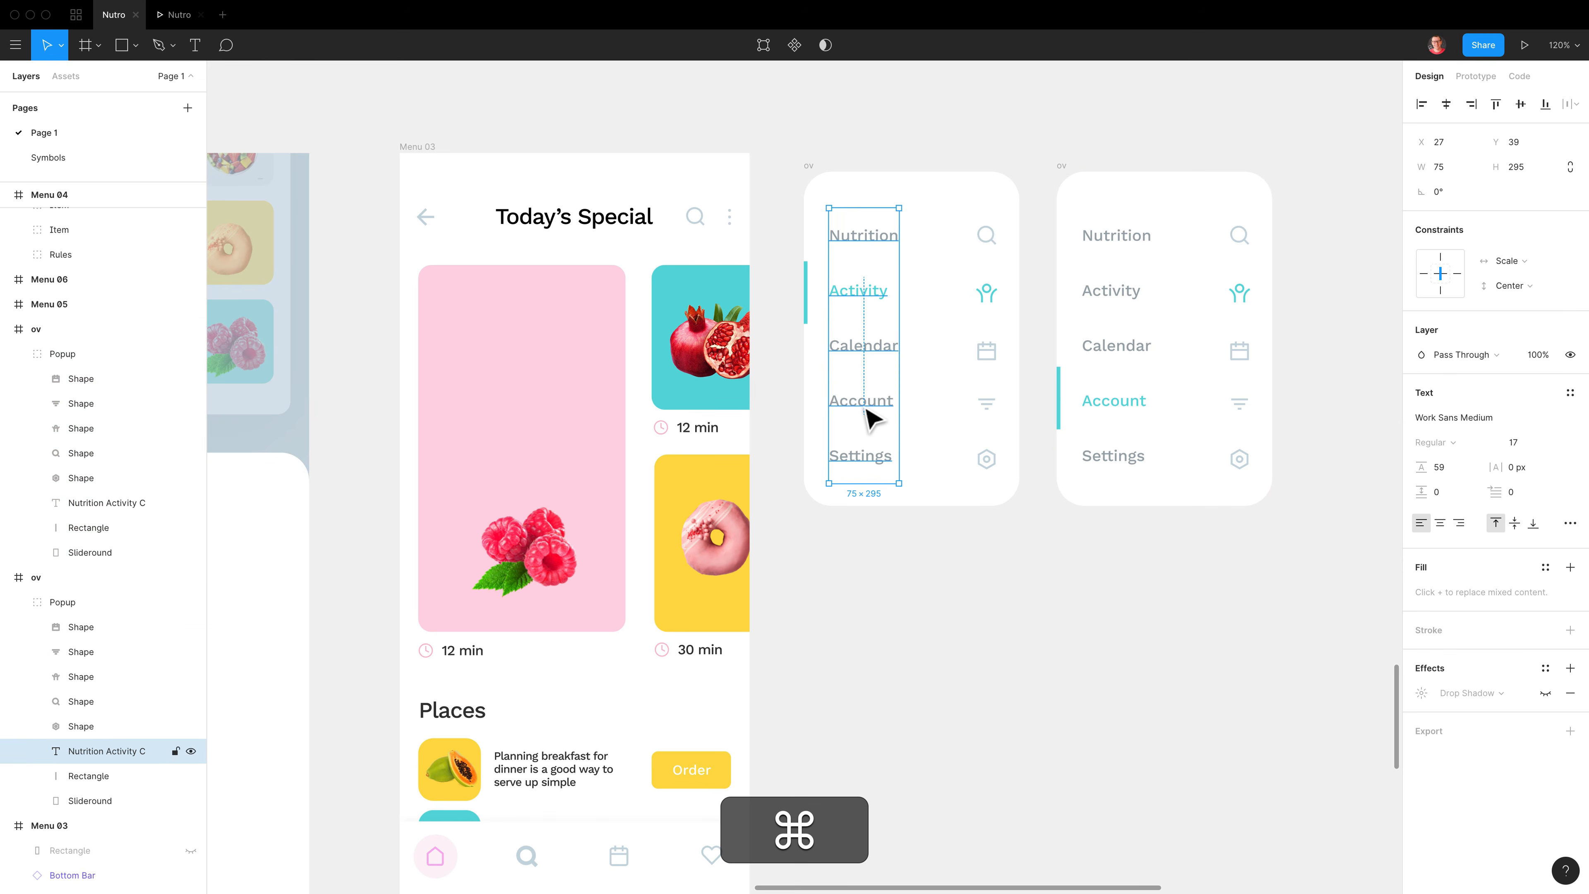
super+click(989, 410)
click(1470, 80)
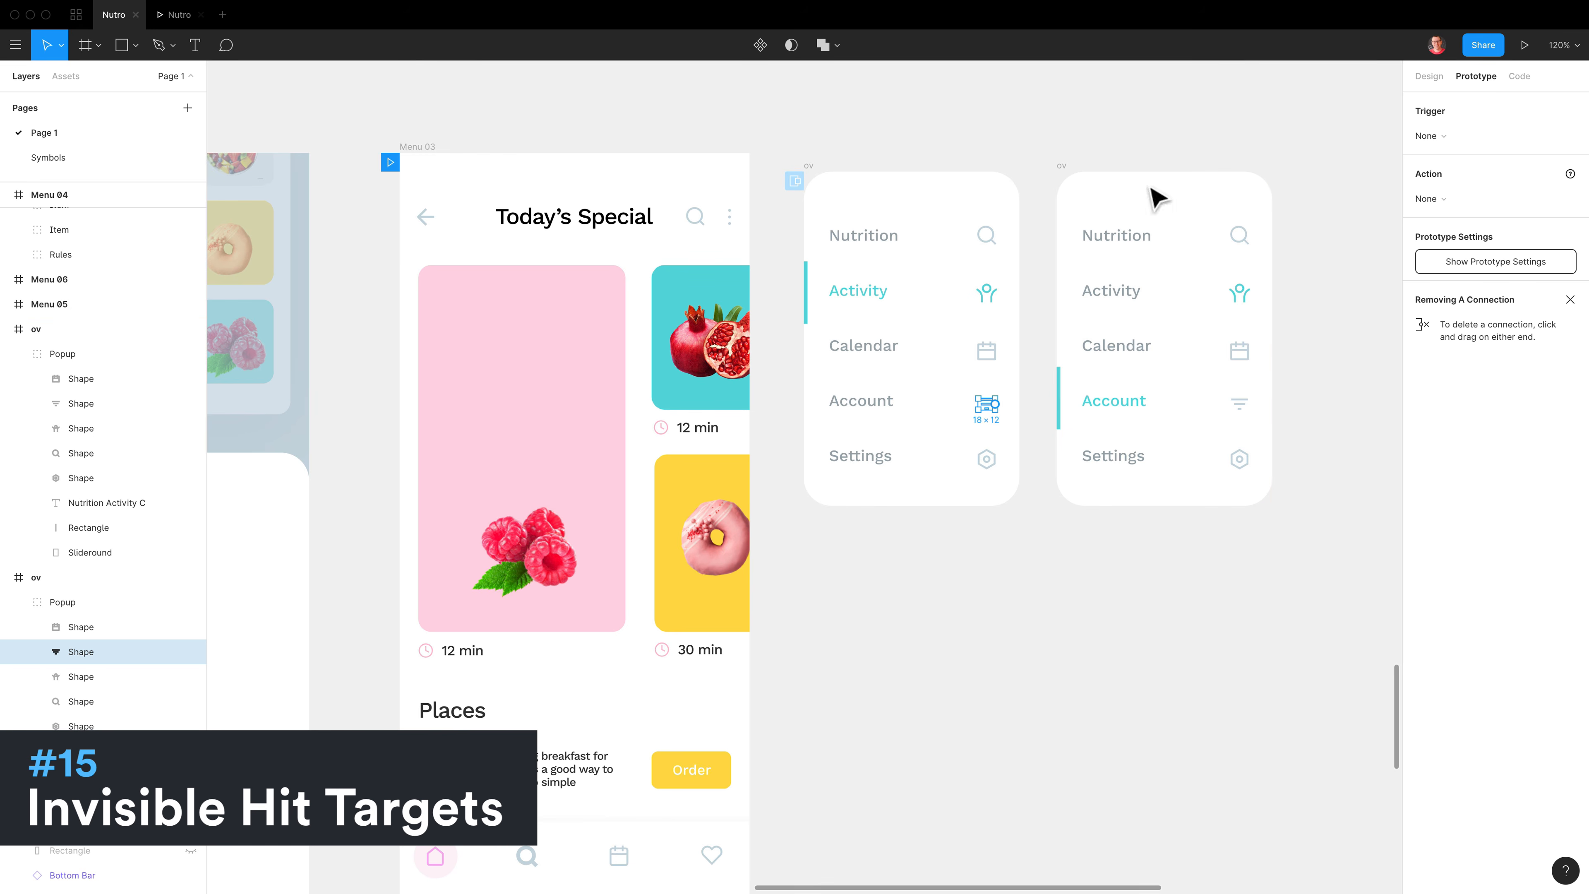
click(117, 49)
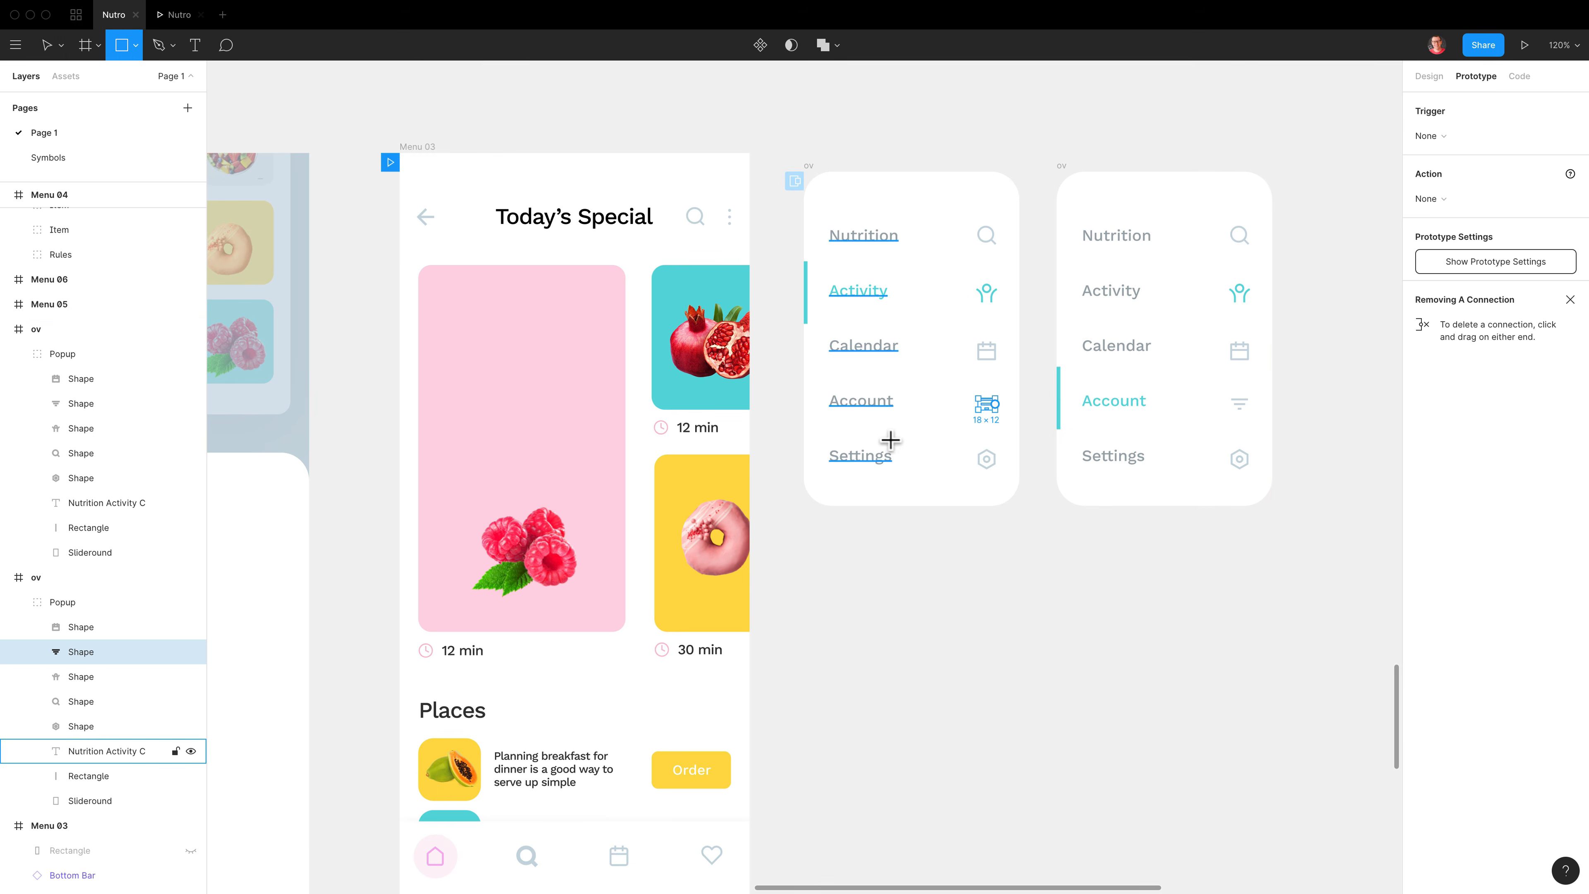
drag(804, 379, 1020, 435)
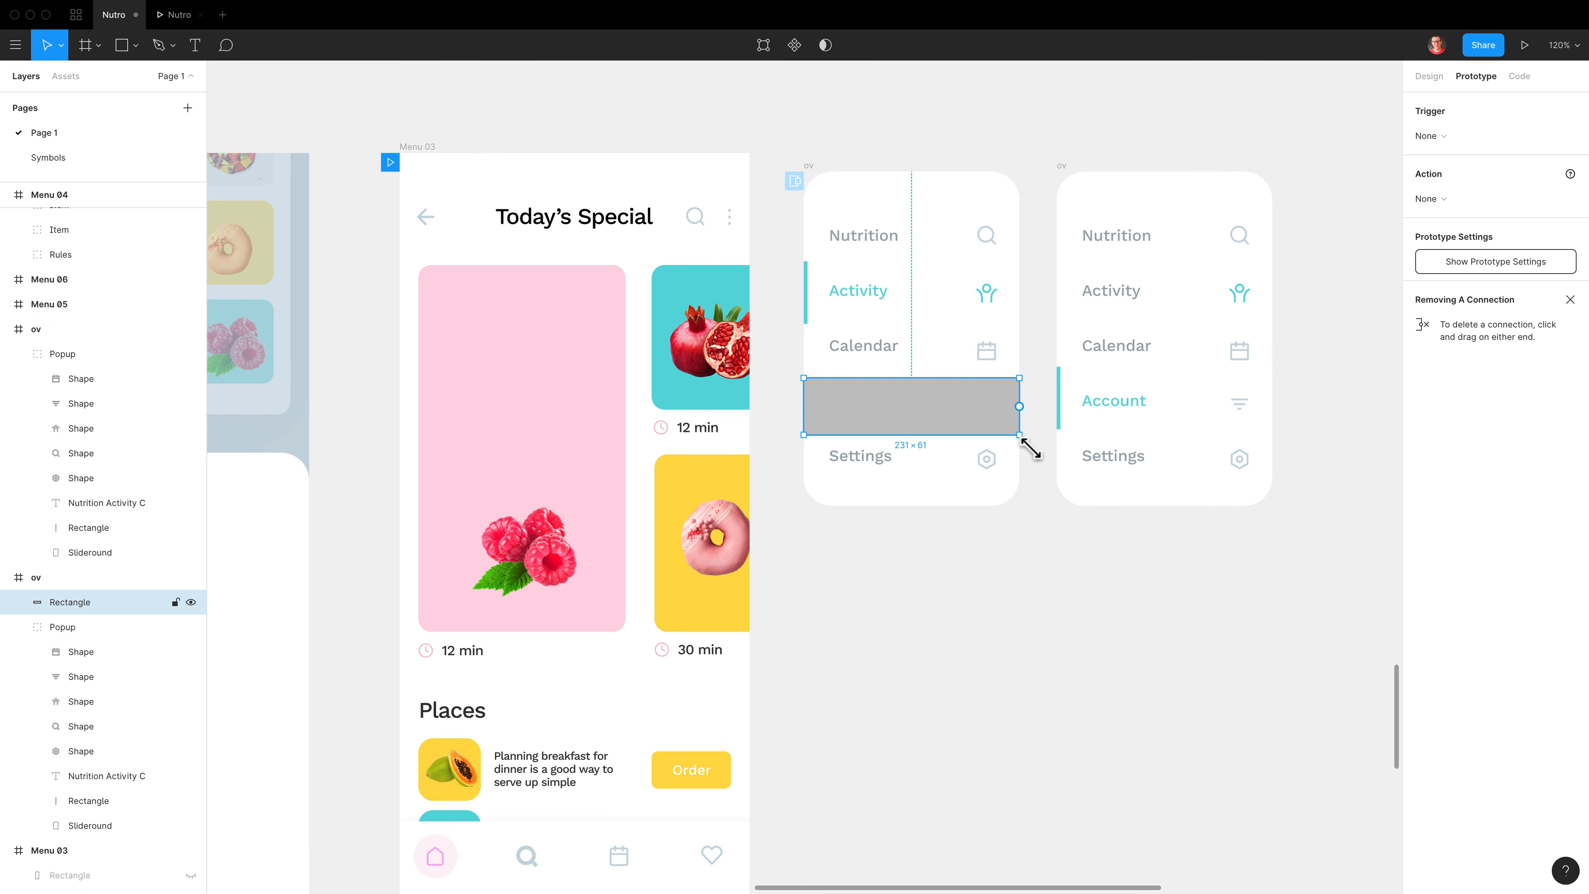
click(1430, 76)
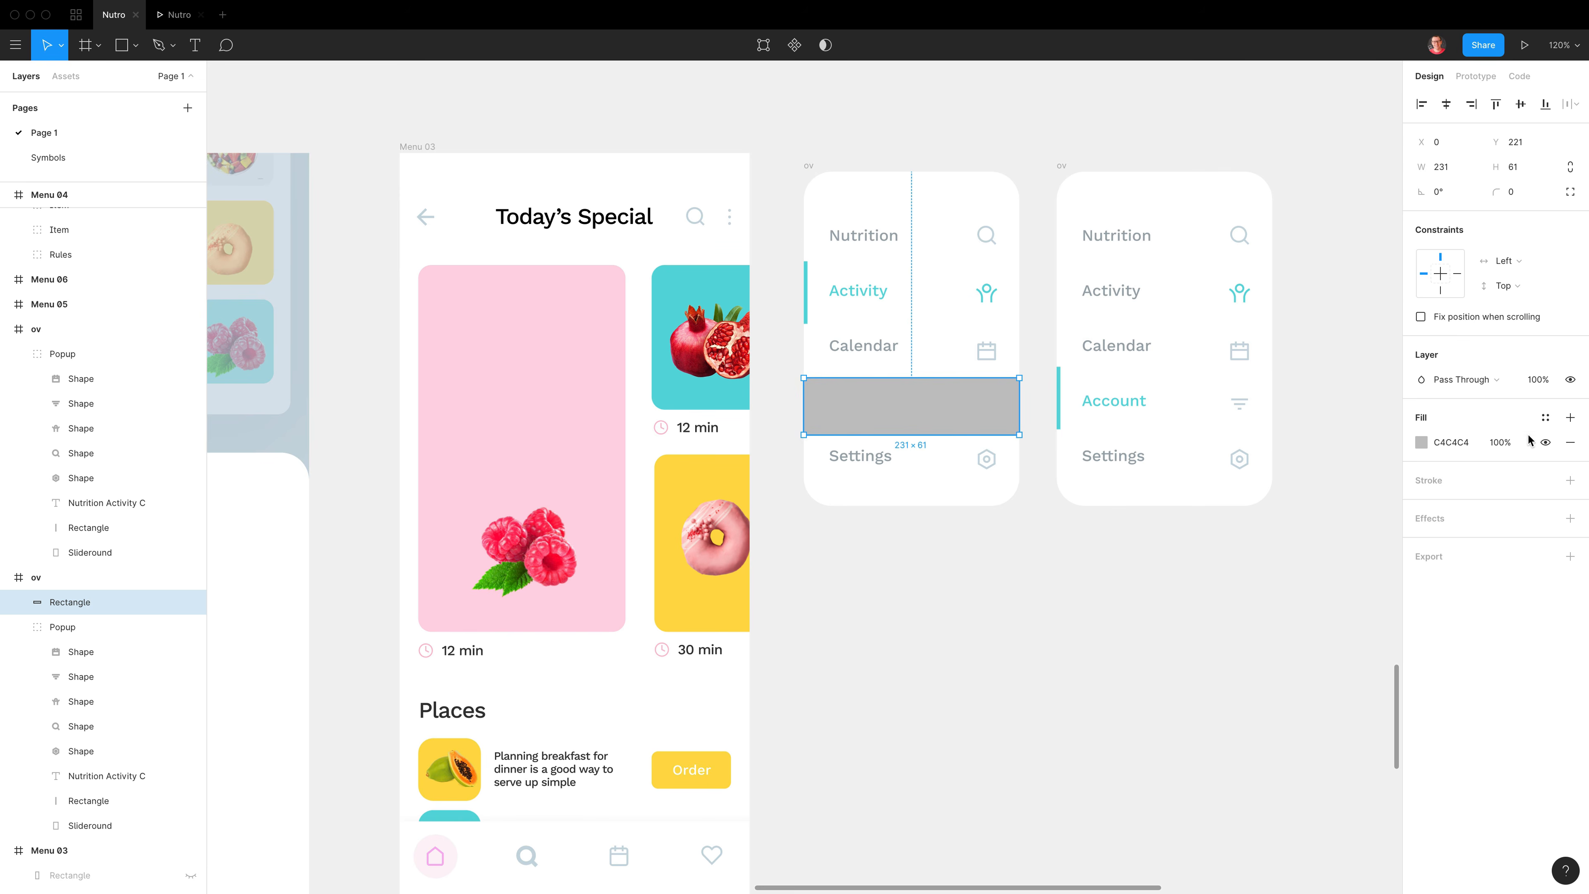
click(1571, 450)
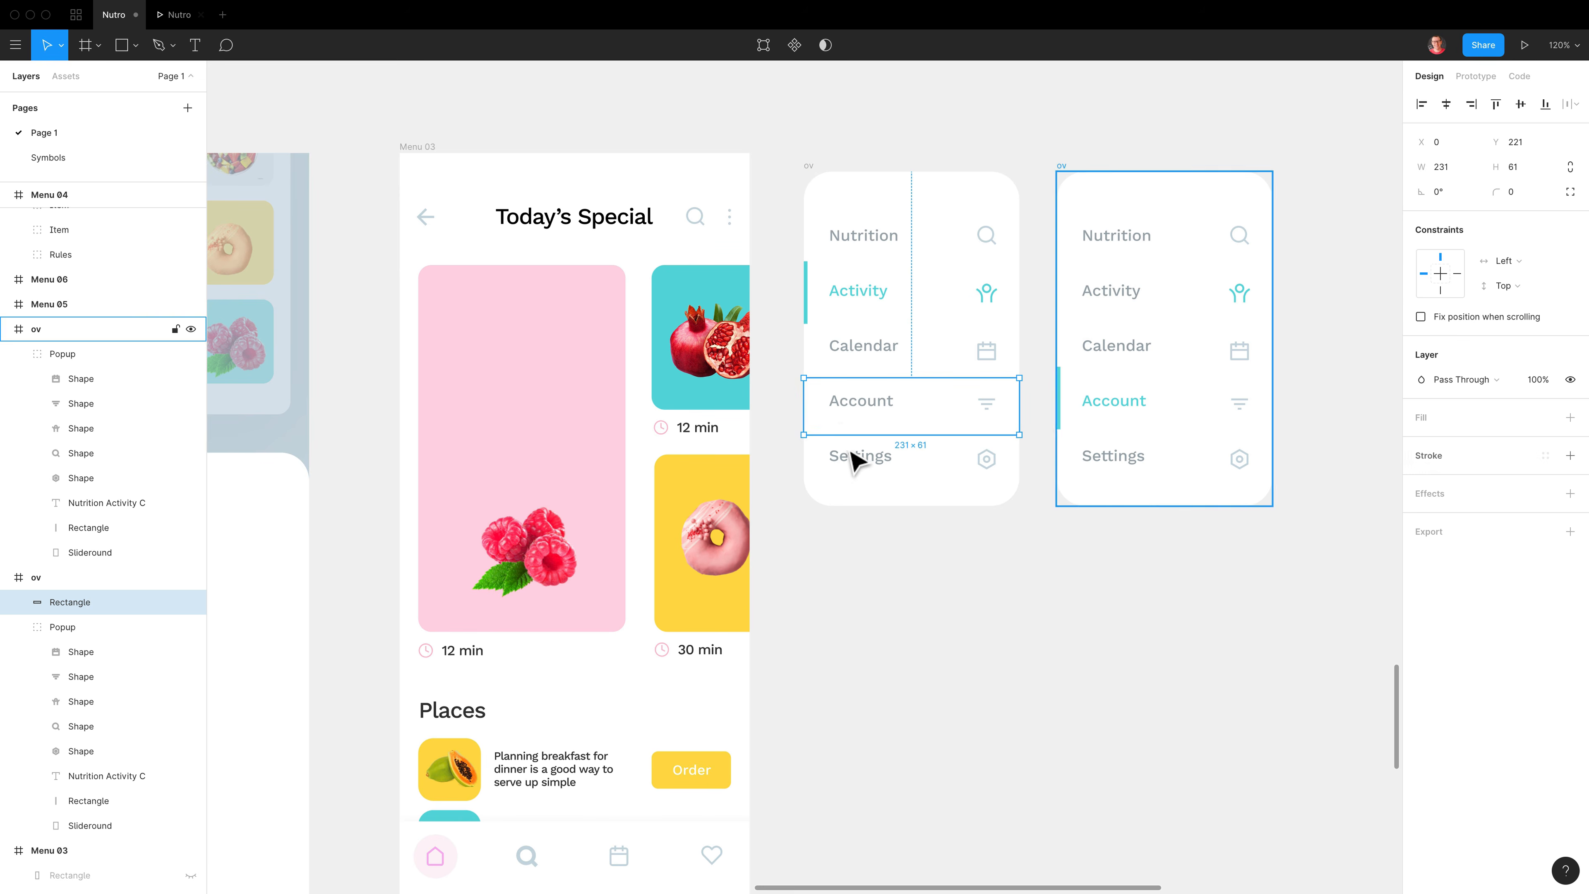
- Connect the invisible Account rectangle to the second ov frame with an On Click trigger and the swap action
click(1474, 76)
drag(1020, 407, 1095, 385)
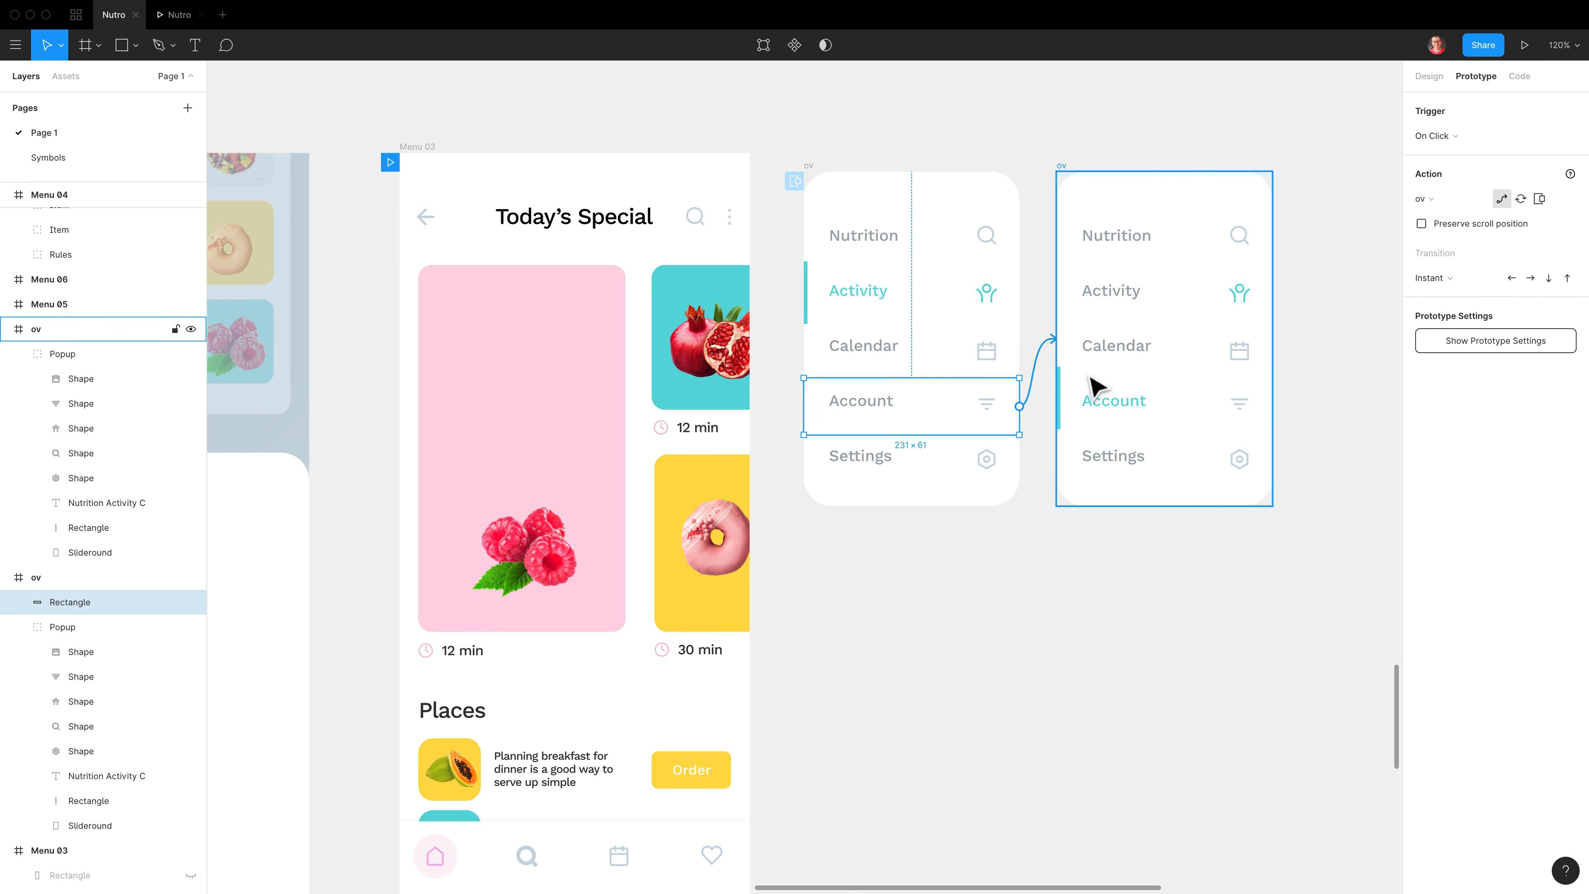
click(1521, 200)
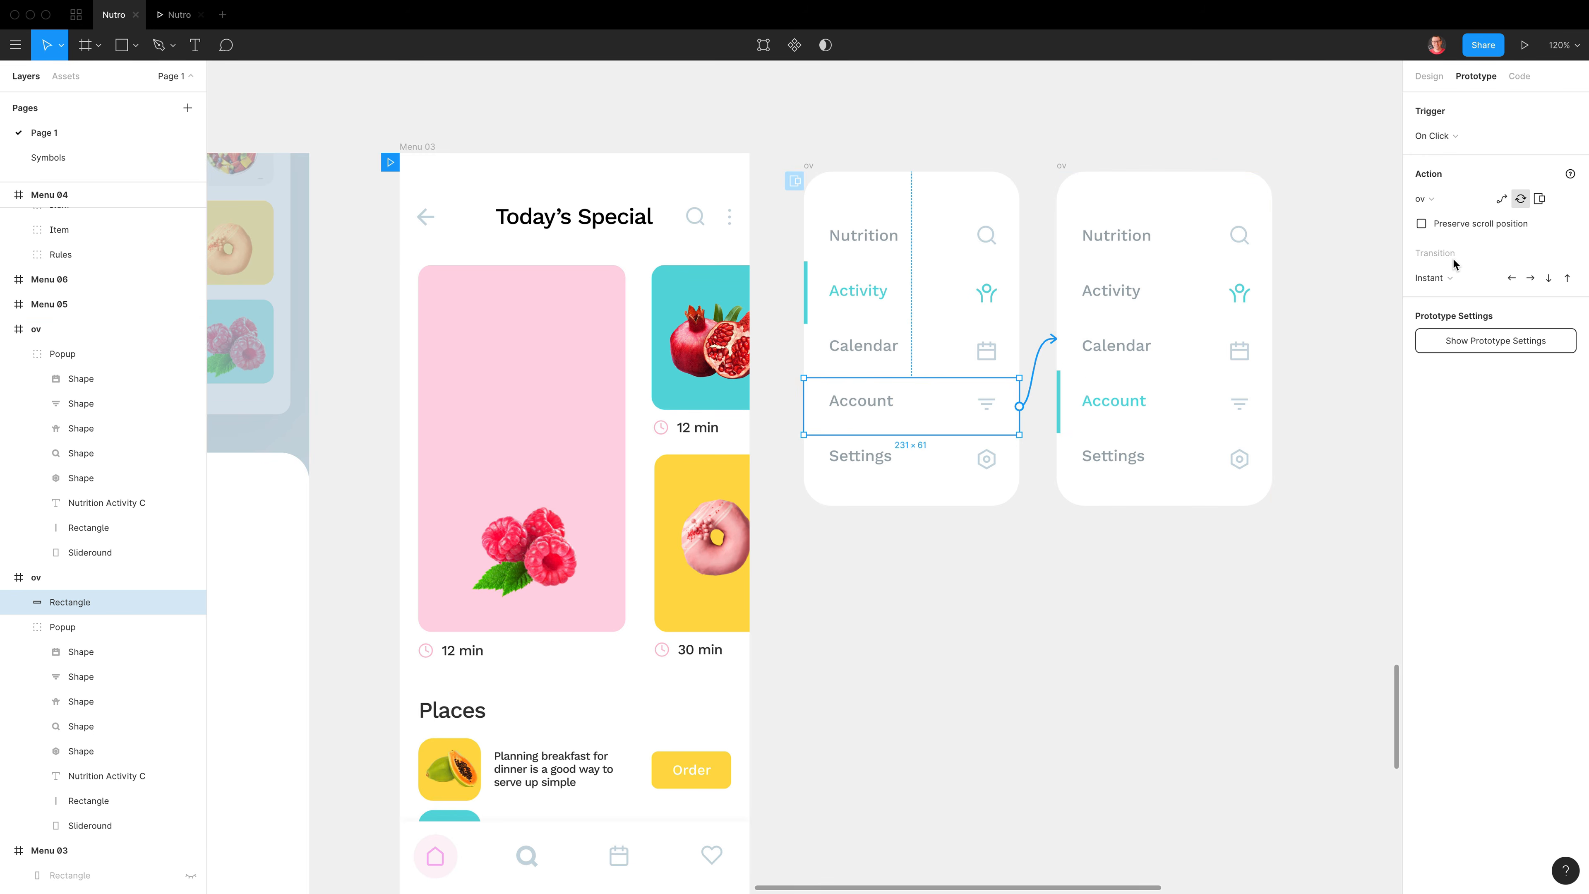
- Play the prototype, open the menu from Order, switch it to Account, and dismiss the overlay by selecting outside it
click(1525, 44)
click(869, 662)
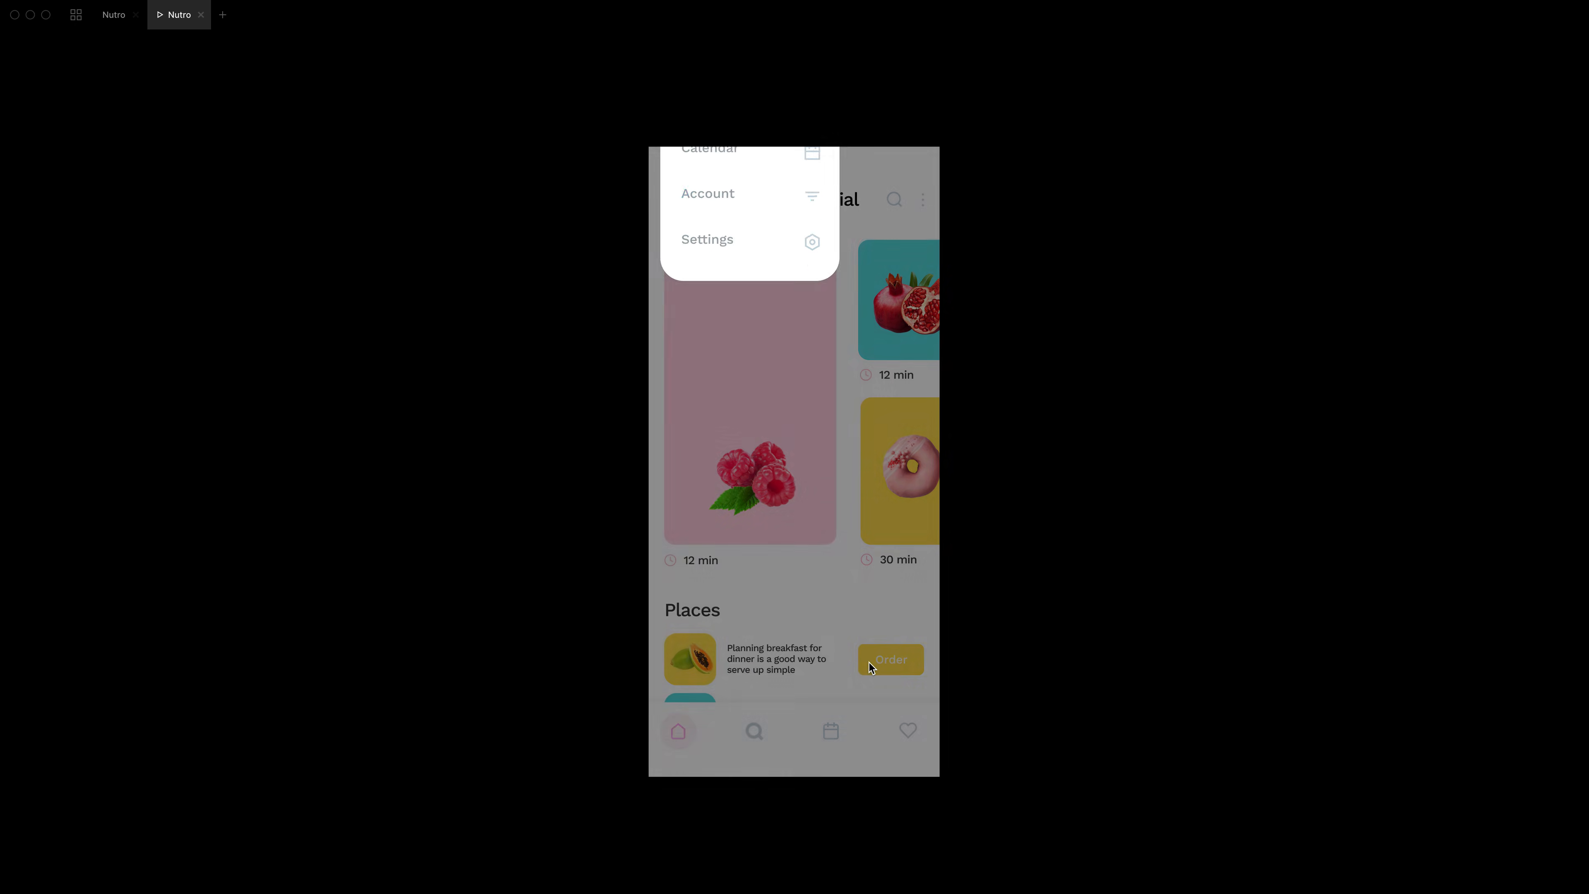
click(722, 354)
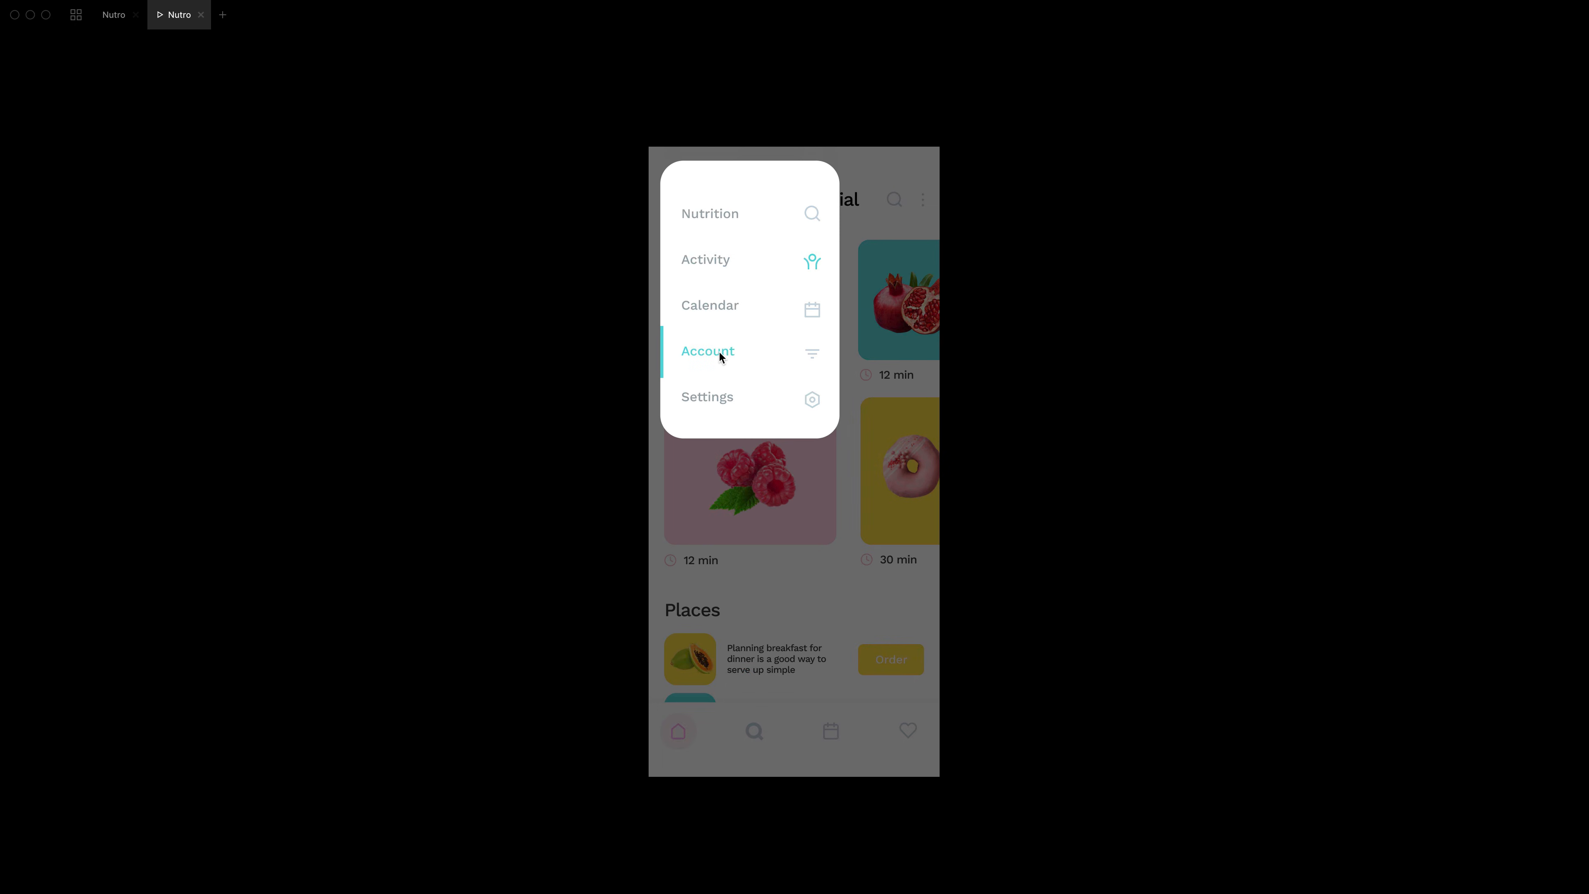
click(858, 517)
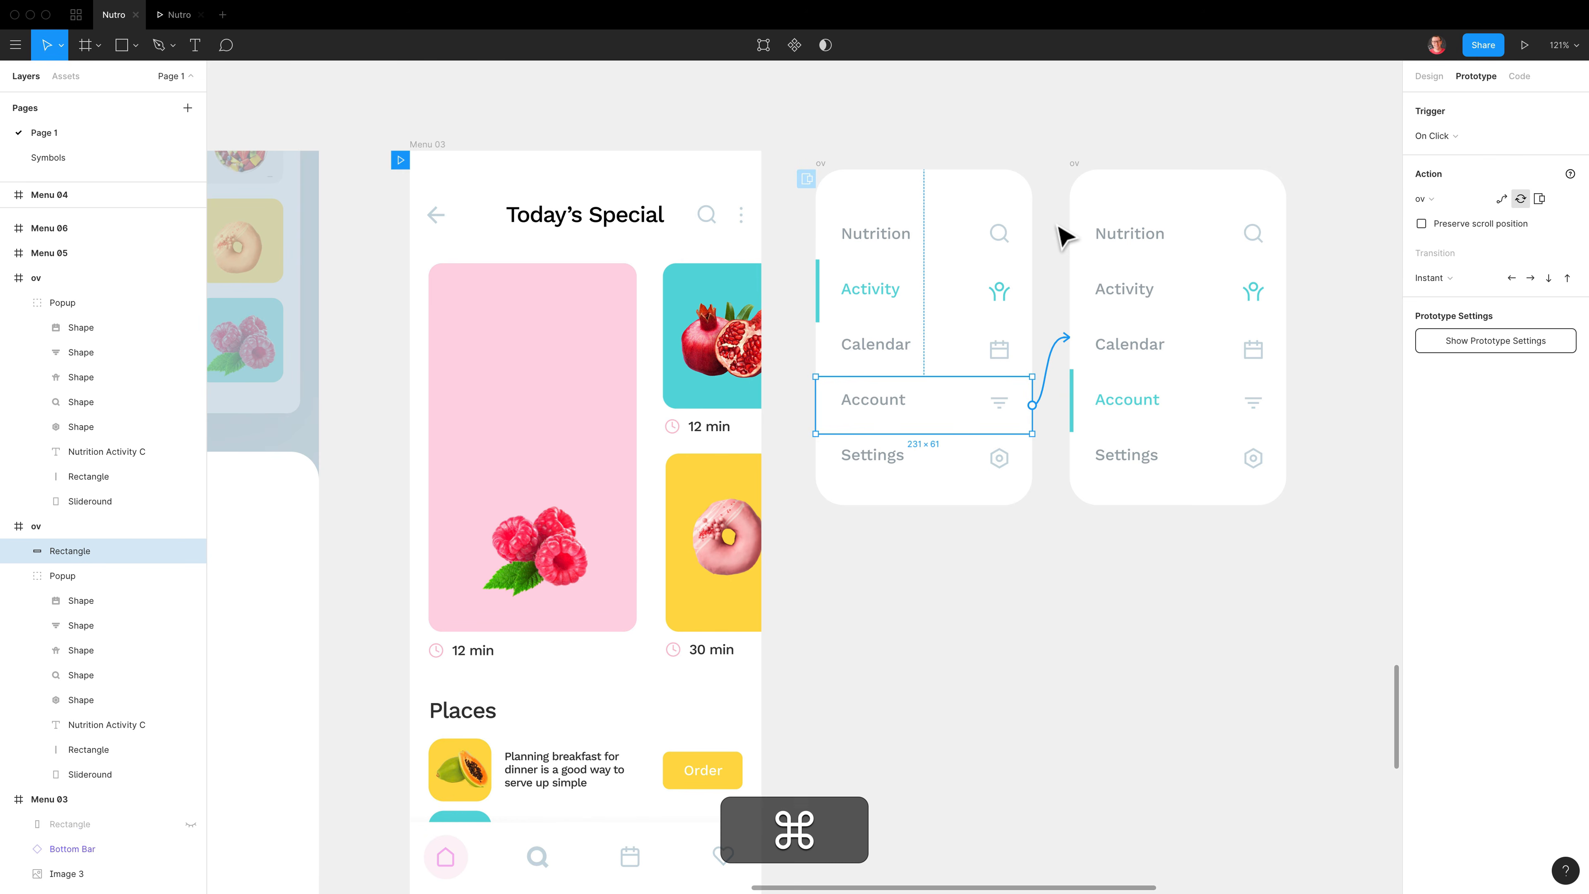
- Paste the X icon above Nutrition in the original ov menu and give it an On Click trigger with the Close Overlay action
key(super+v)
drag(932, 353, 855, 213)
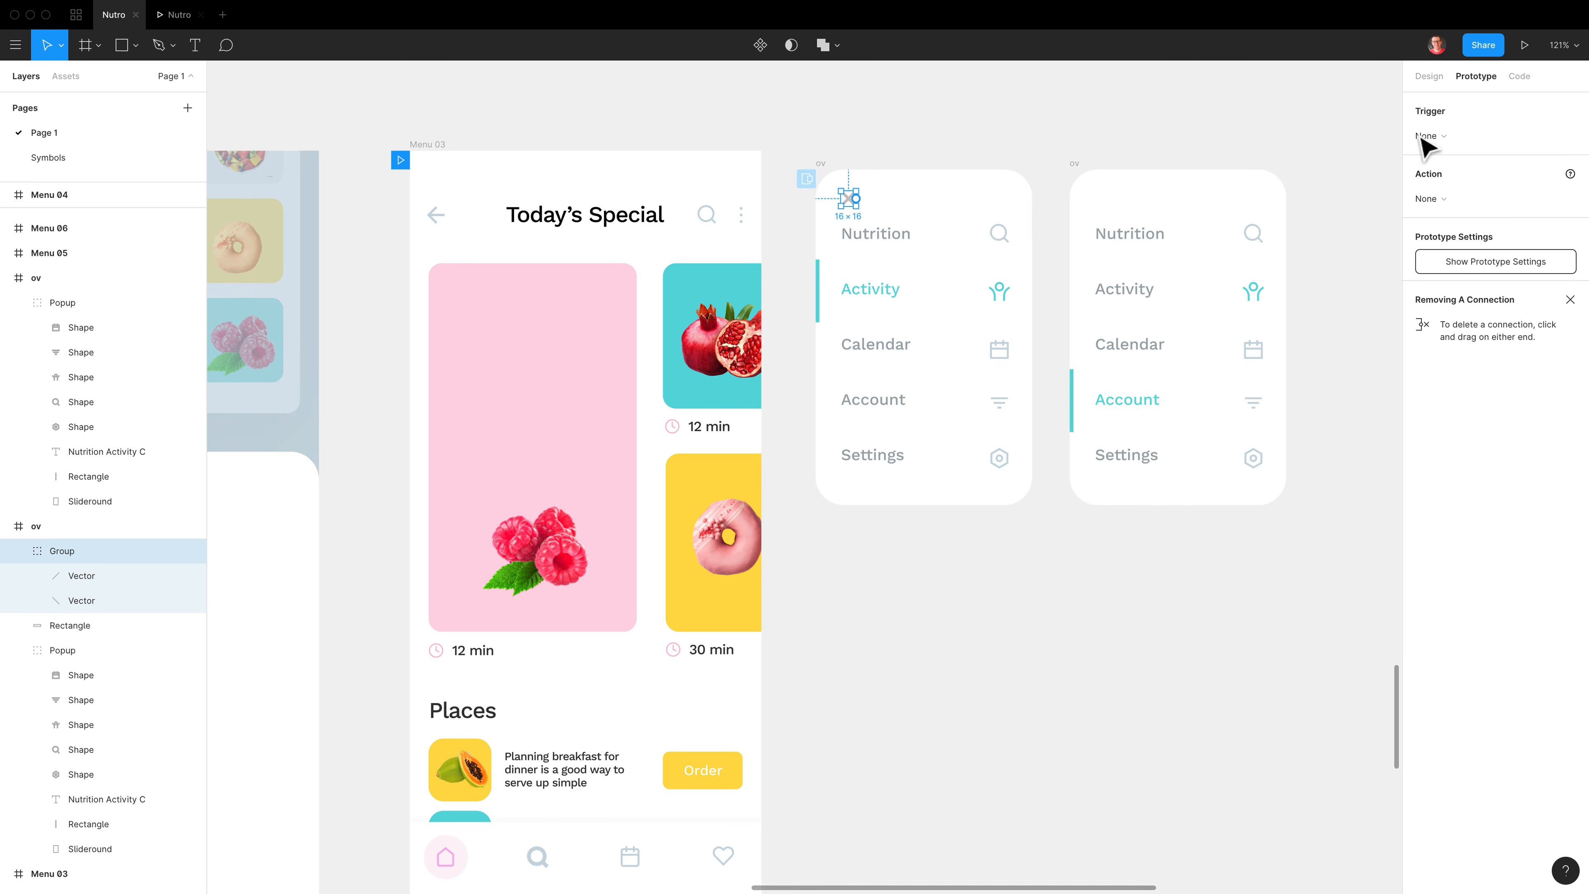
click(1445, 135)
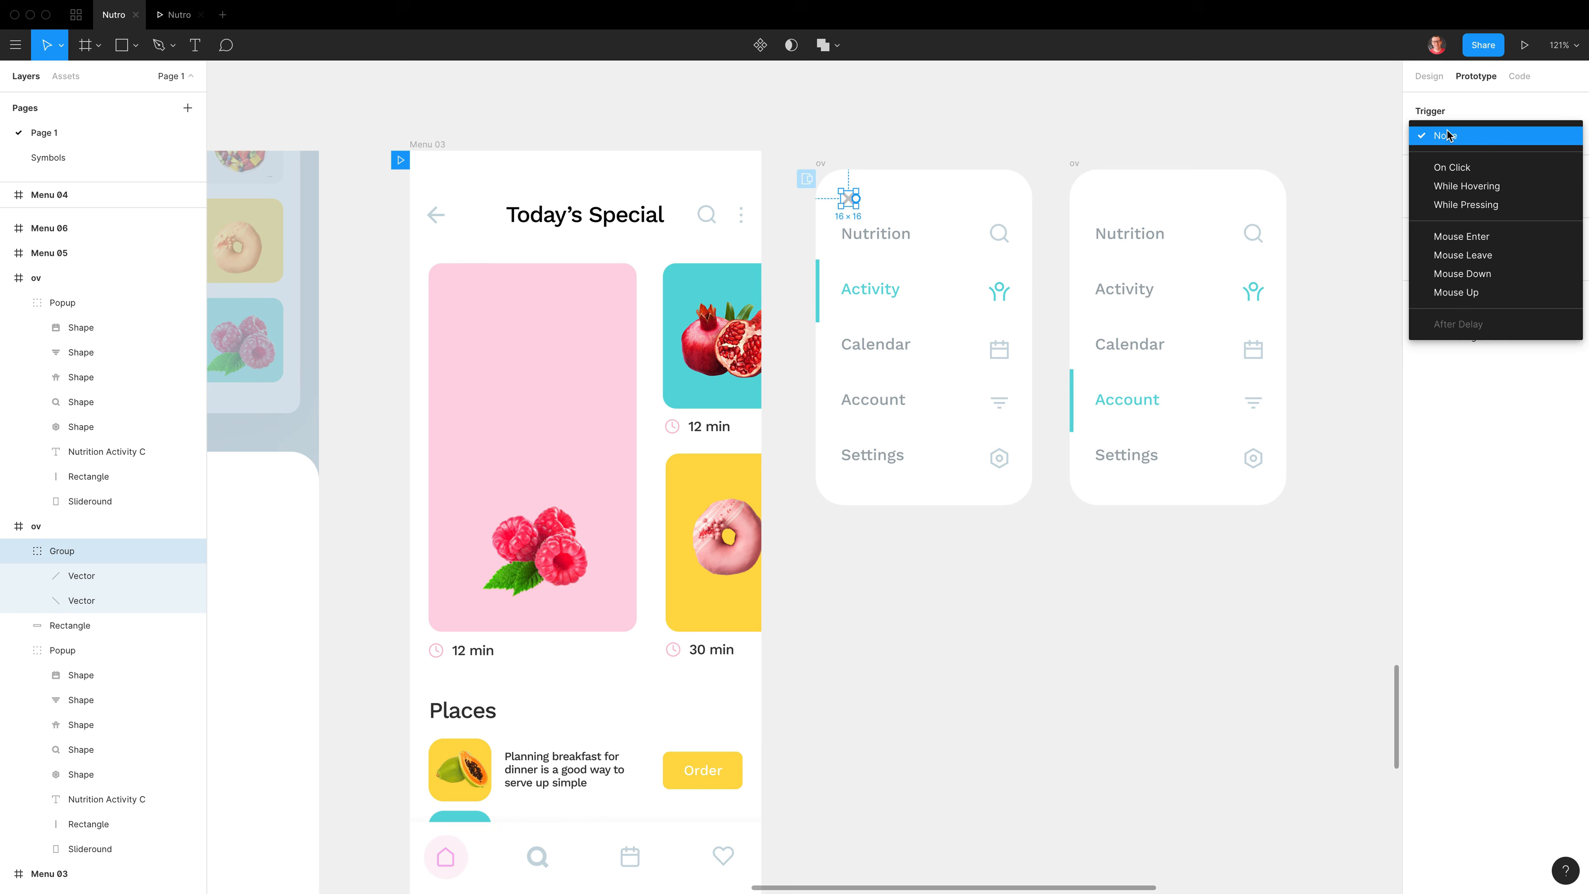
click(1467, 168)
click(1446, 199)
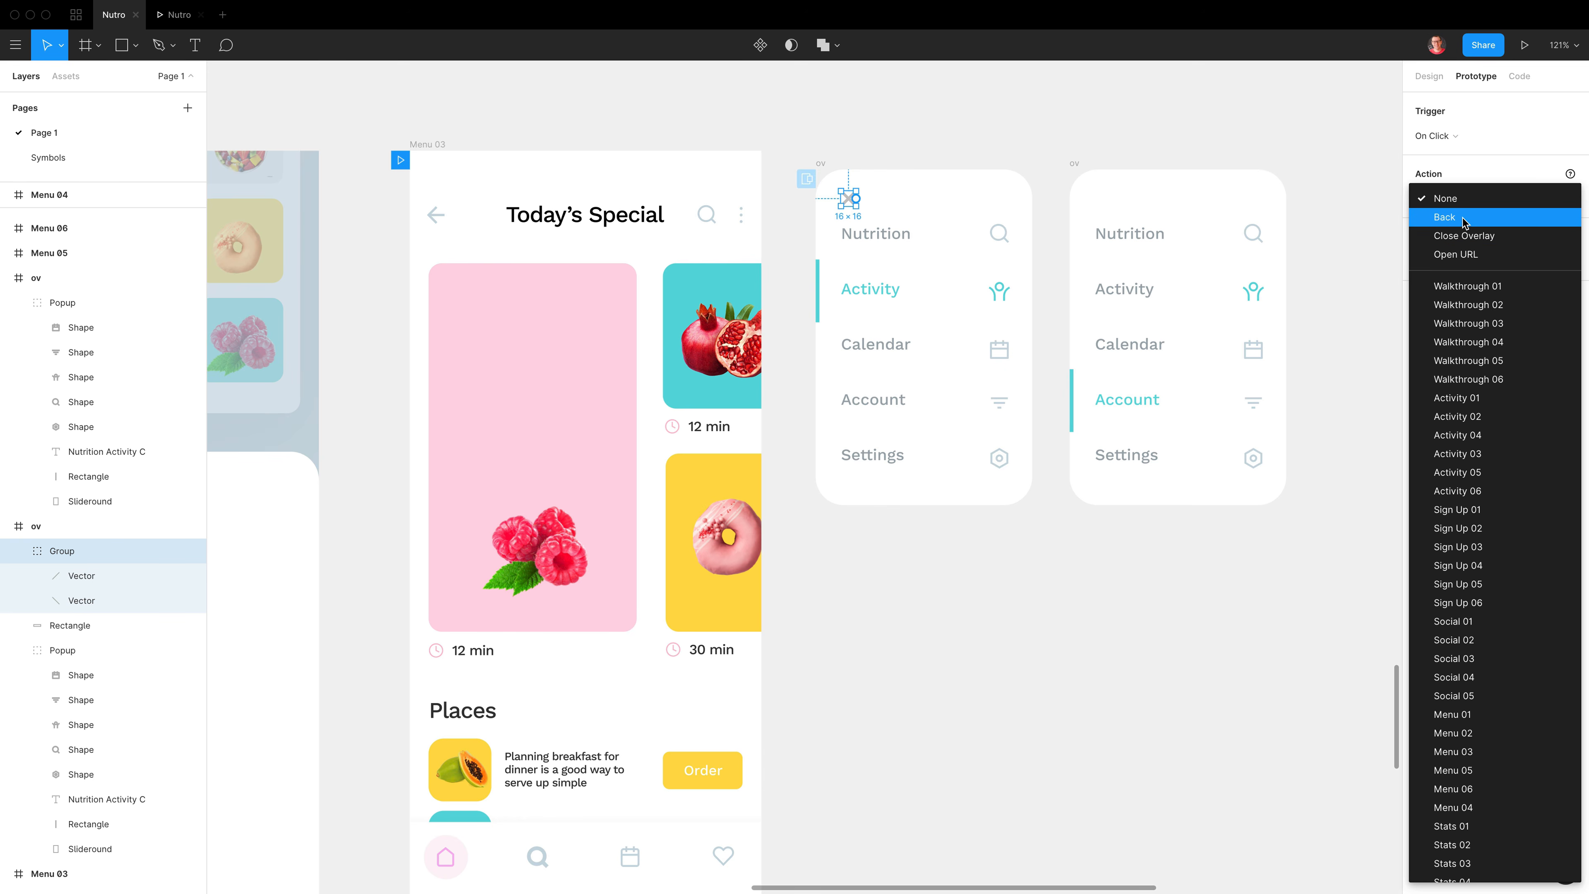
click(1492, 236)
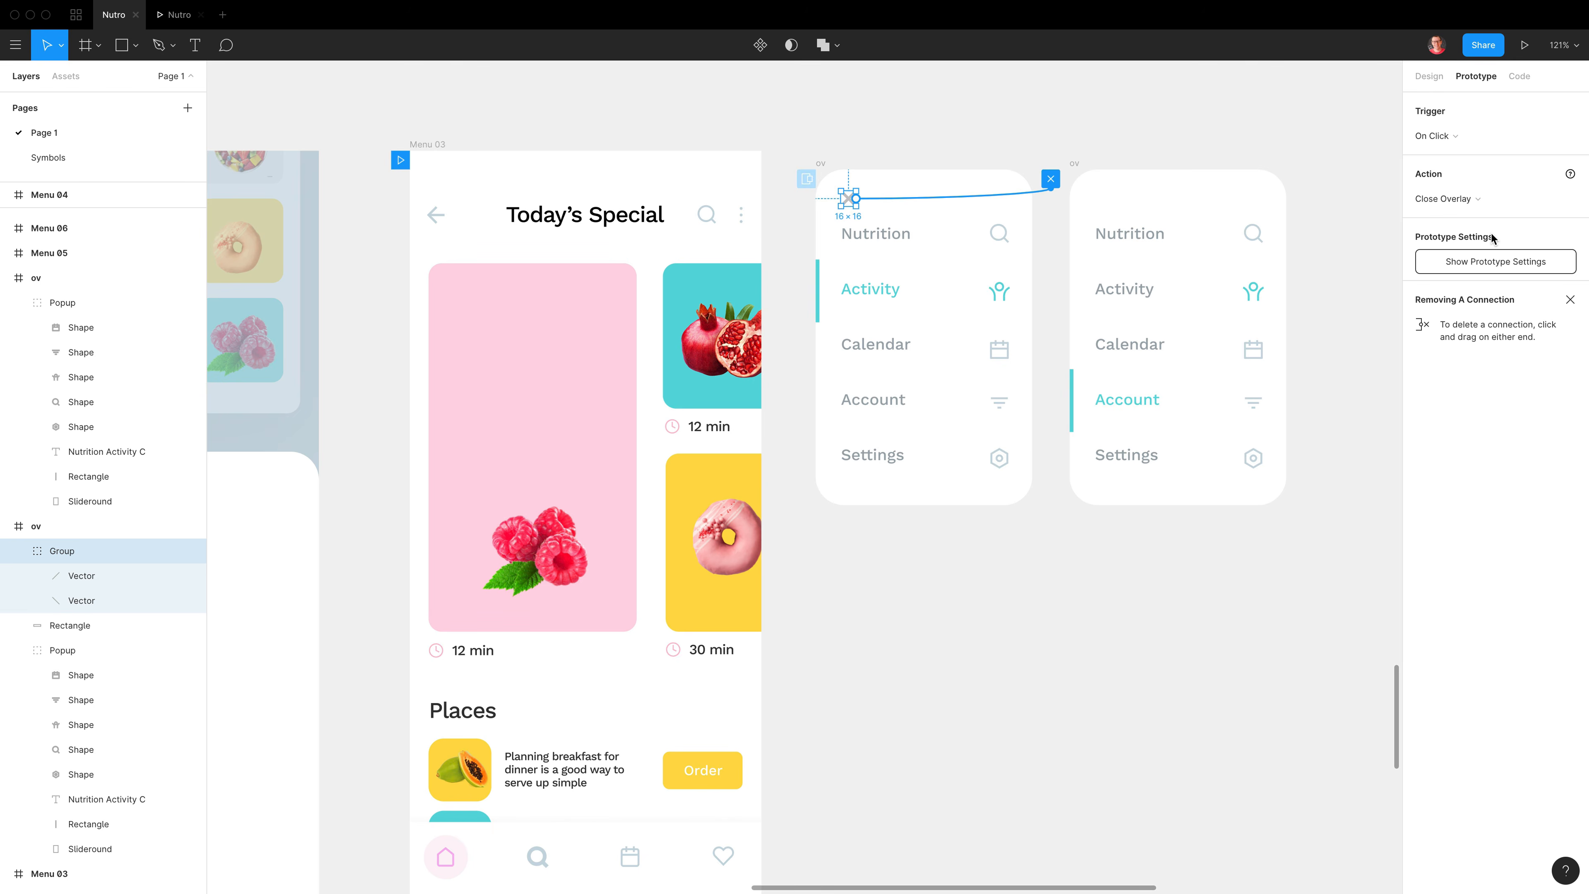
- Play the prototype, close the menu overlay with its X icon, and return to the Nutro design file
click(1525, 44)
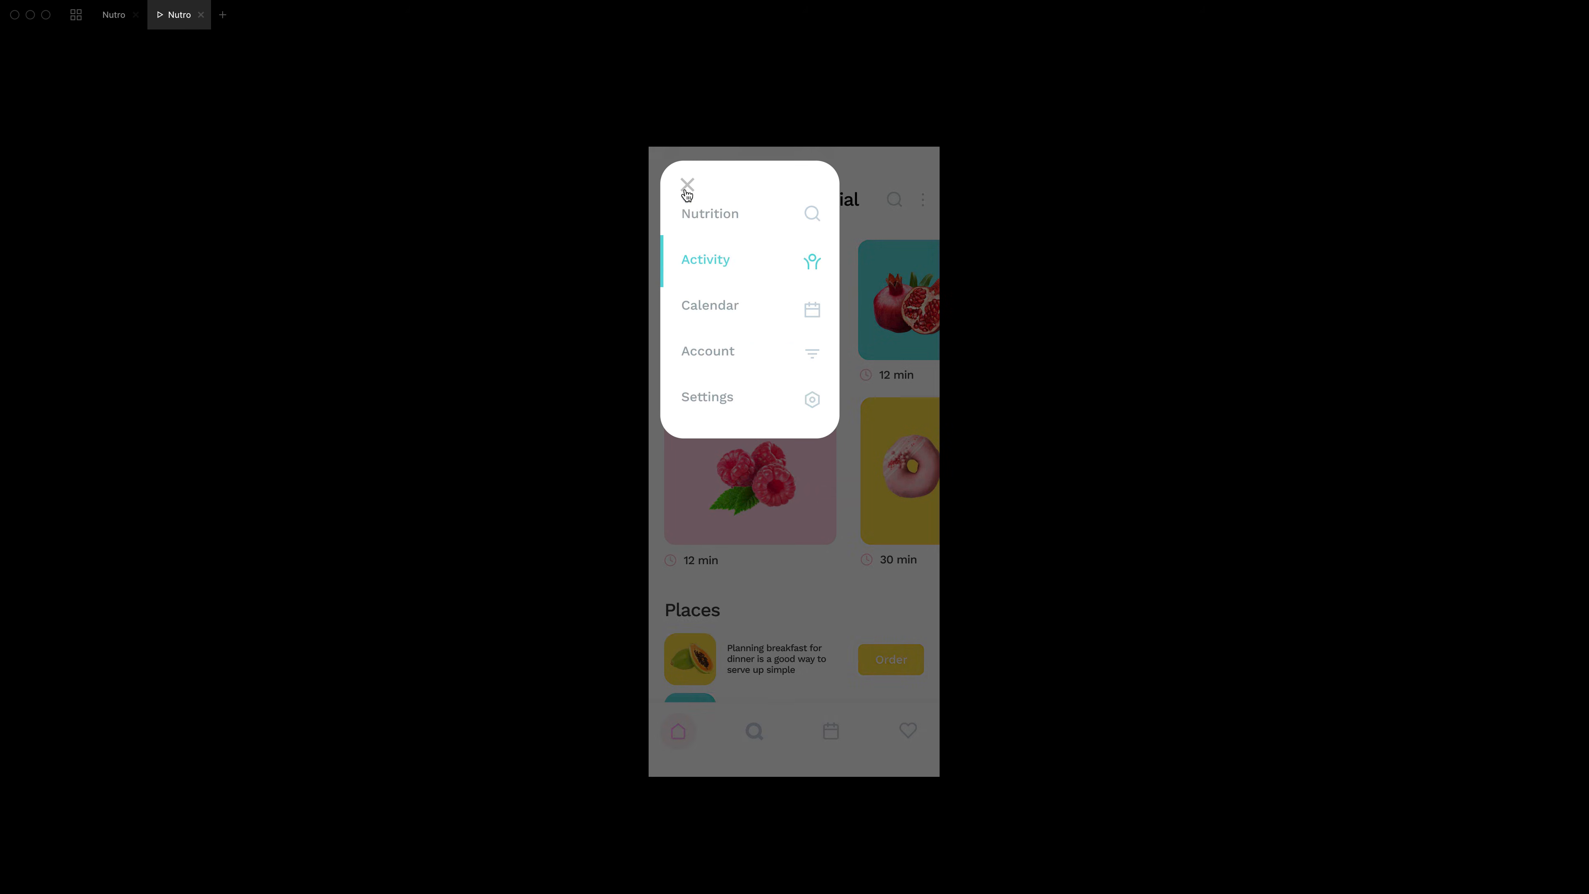
click(687, 187)
click(113, 16)
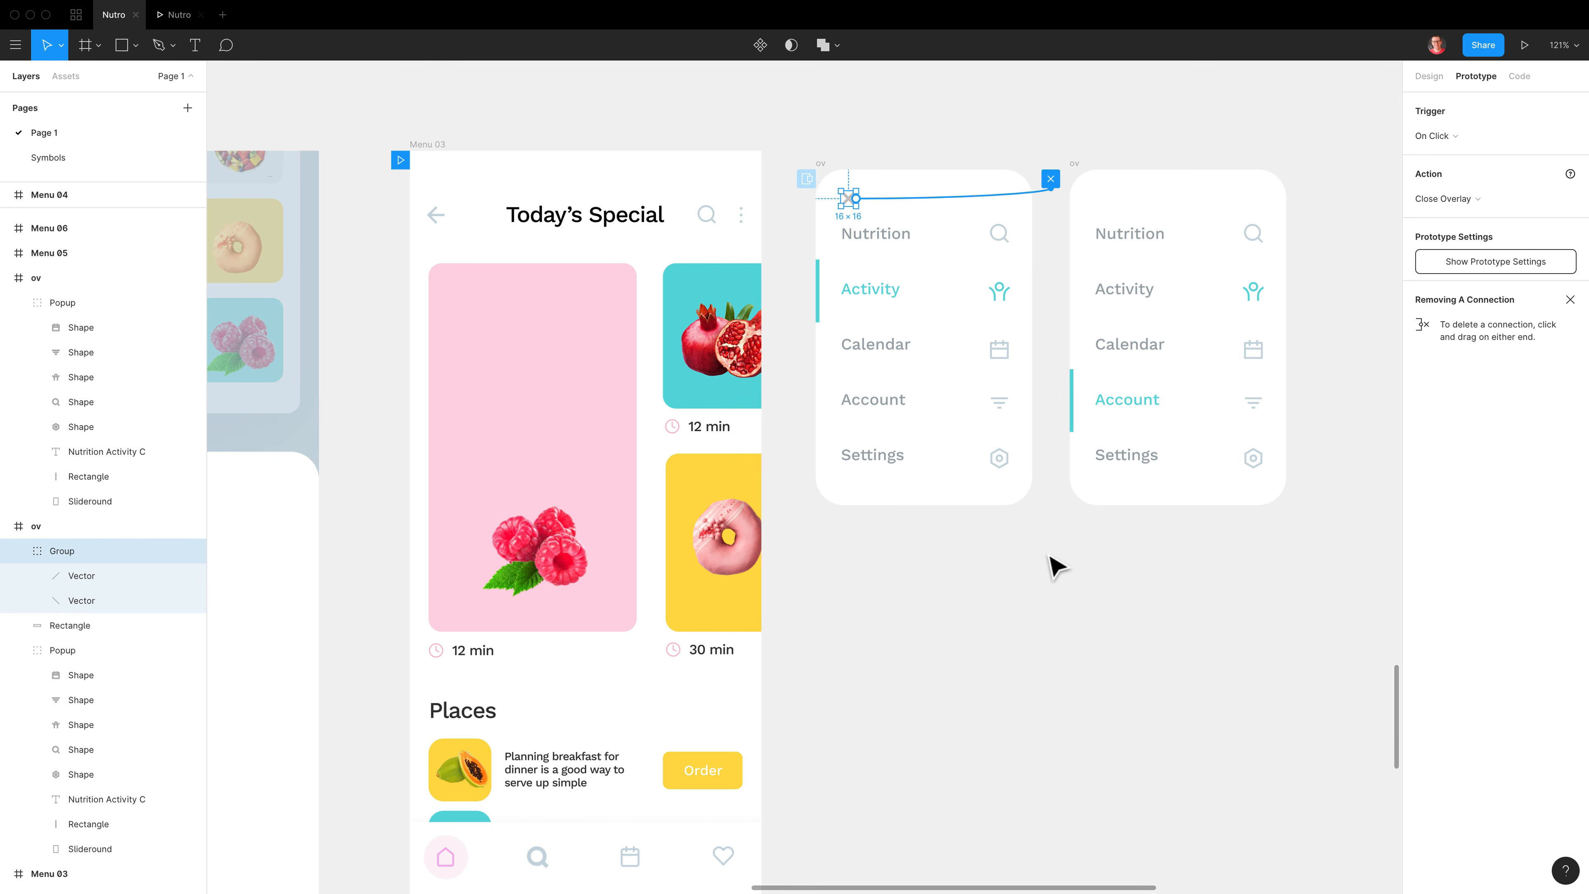
- Nudge the X icon left and right by the small nudge amount
key(Left)
key(Right)
key(Left)
key(Right)
key(Right)
- Find the Nudge Amount settings, inspect the small and big nudge values, and close the dialog
key(super+slash)
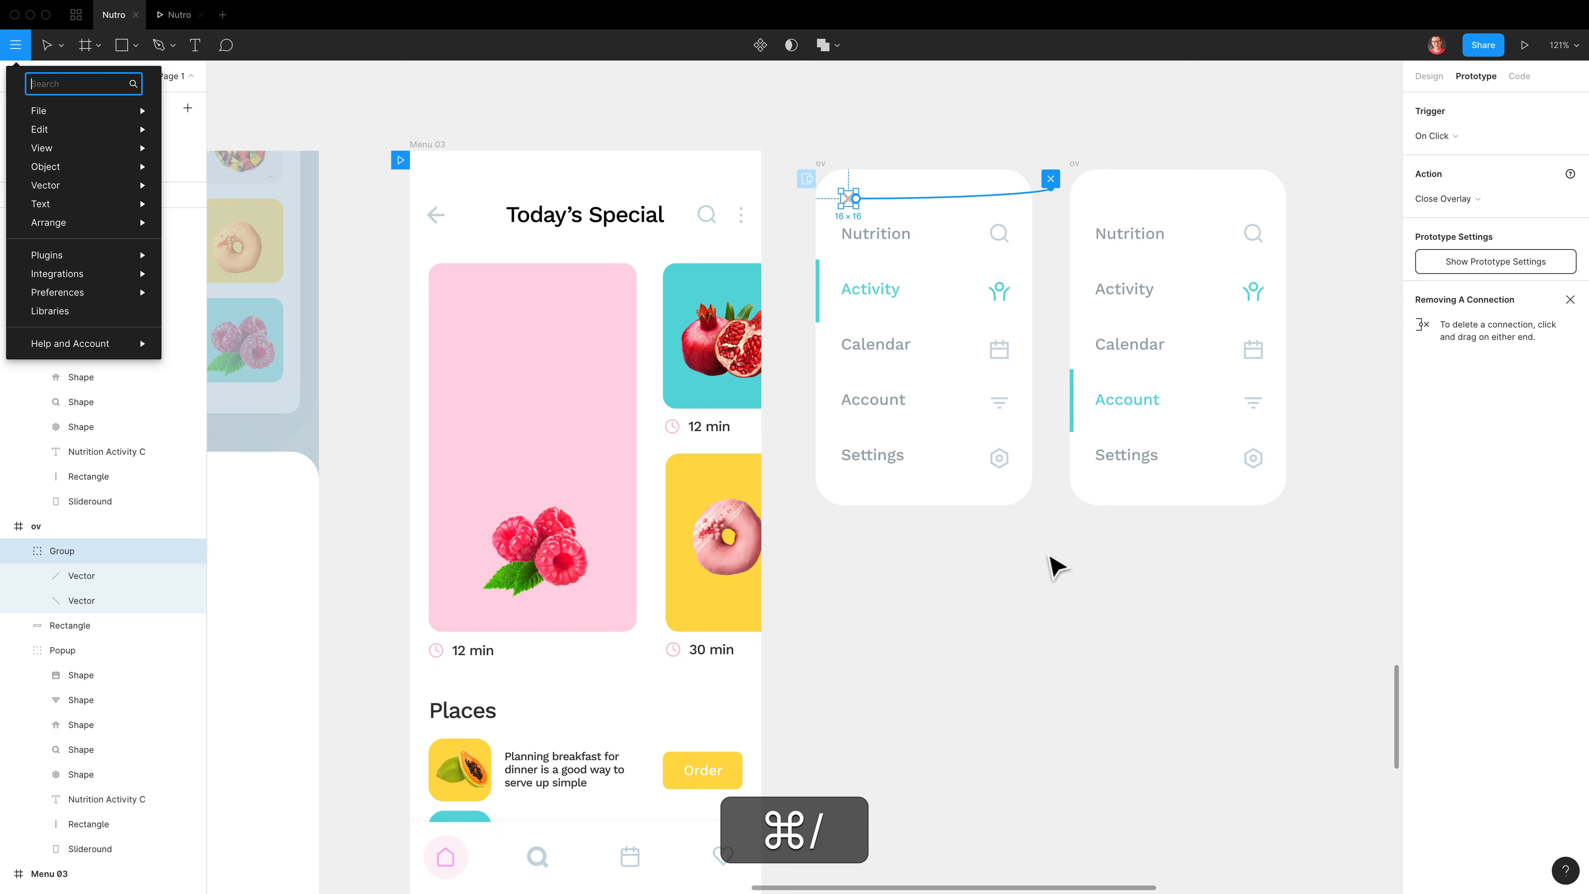
text(nud)
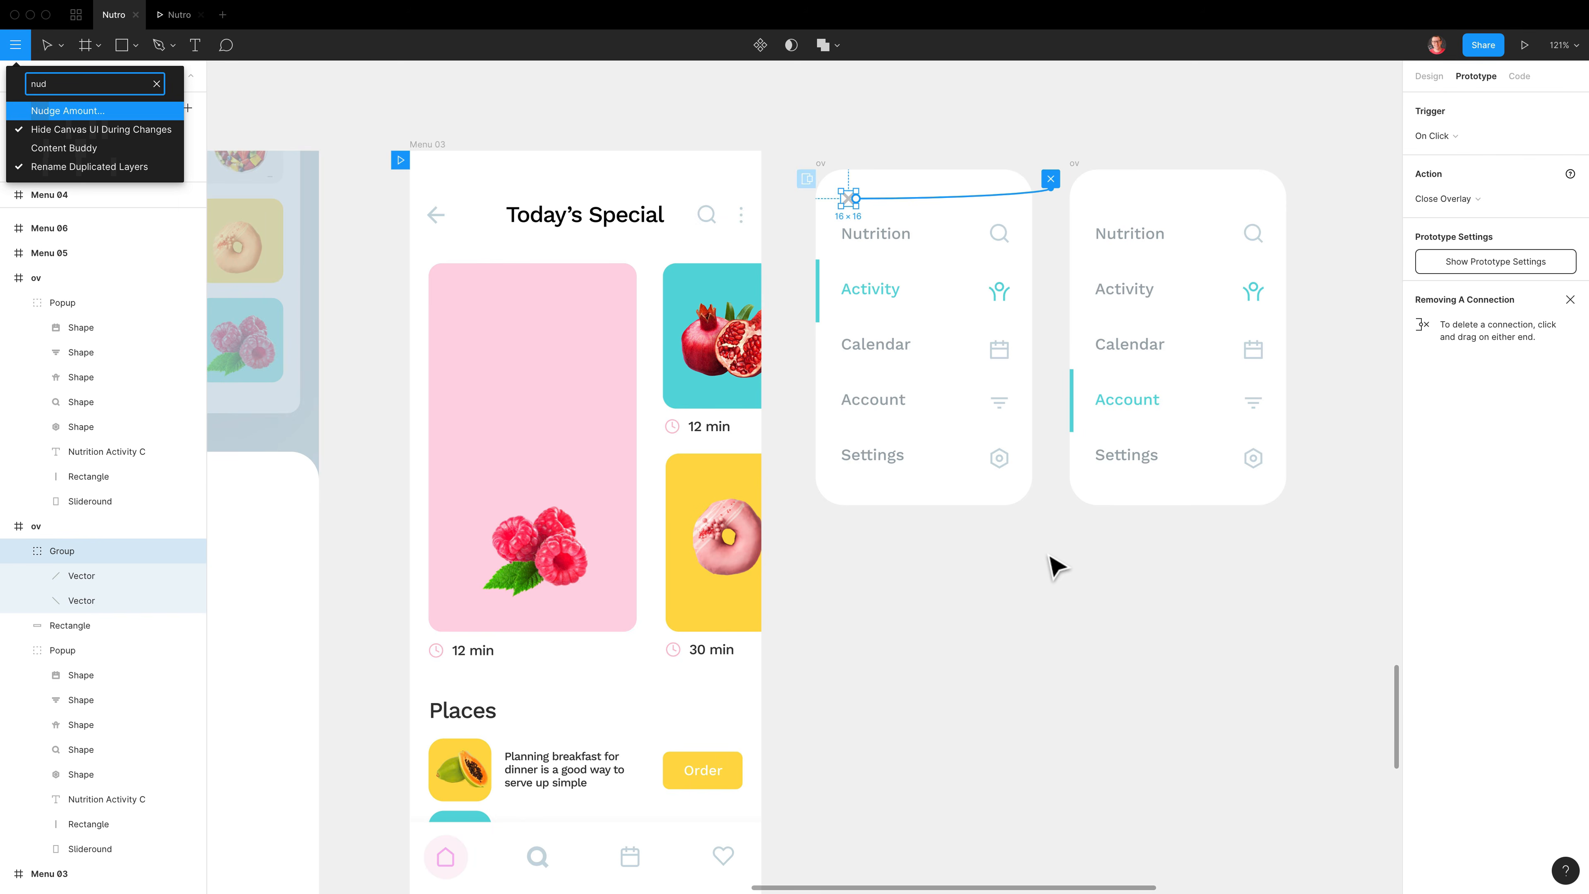
key(Return)
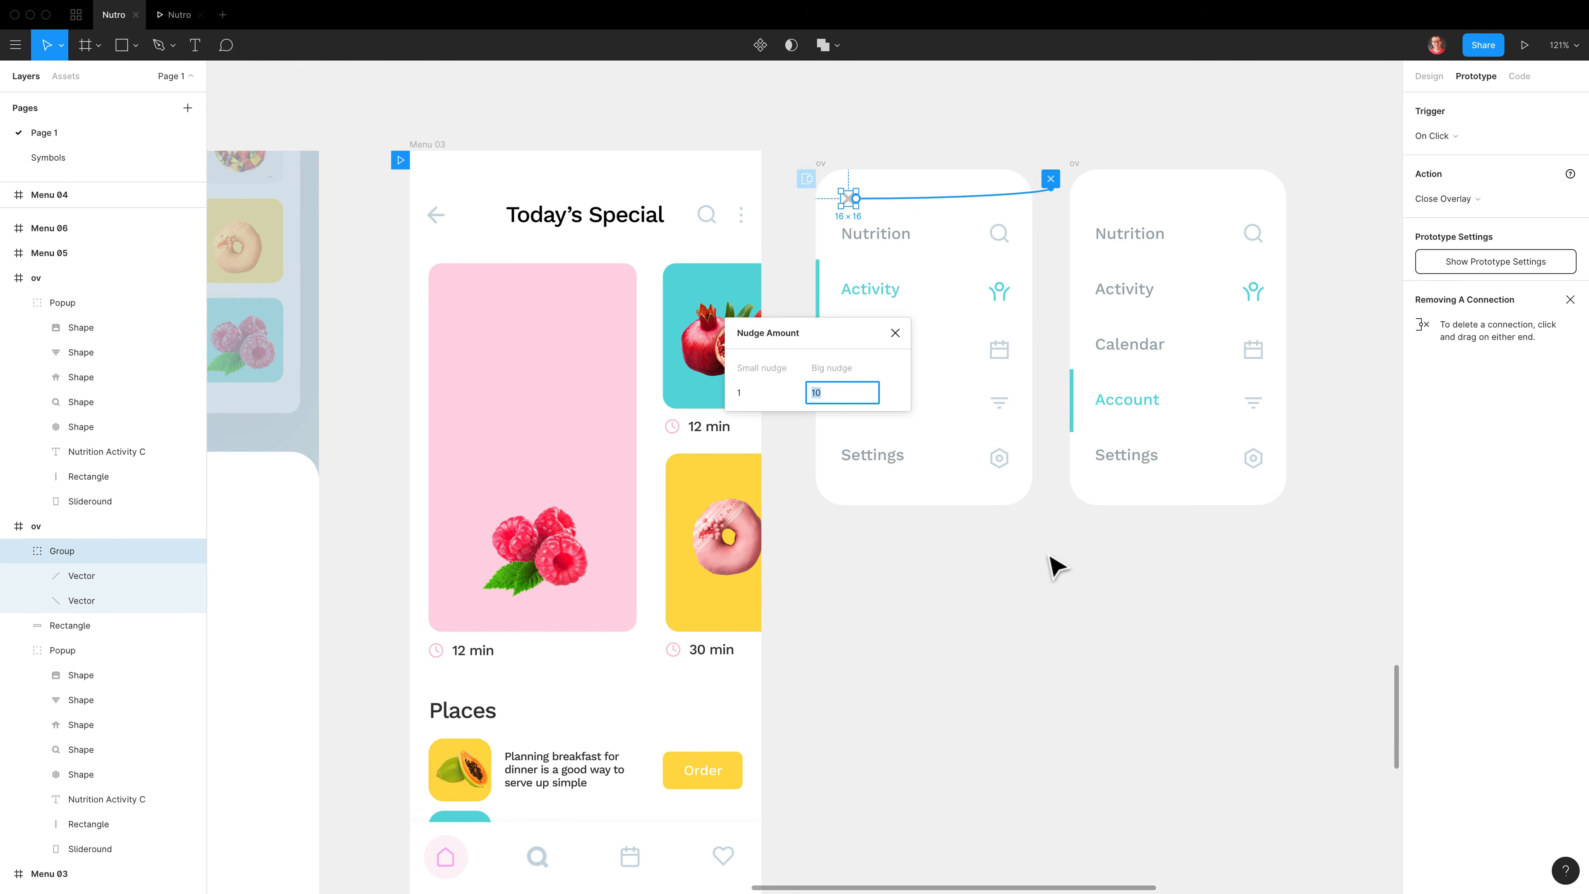
click(746, 392)
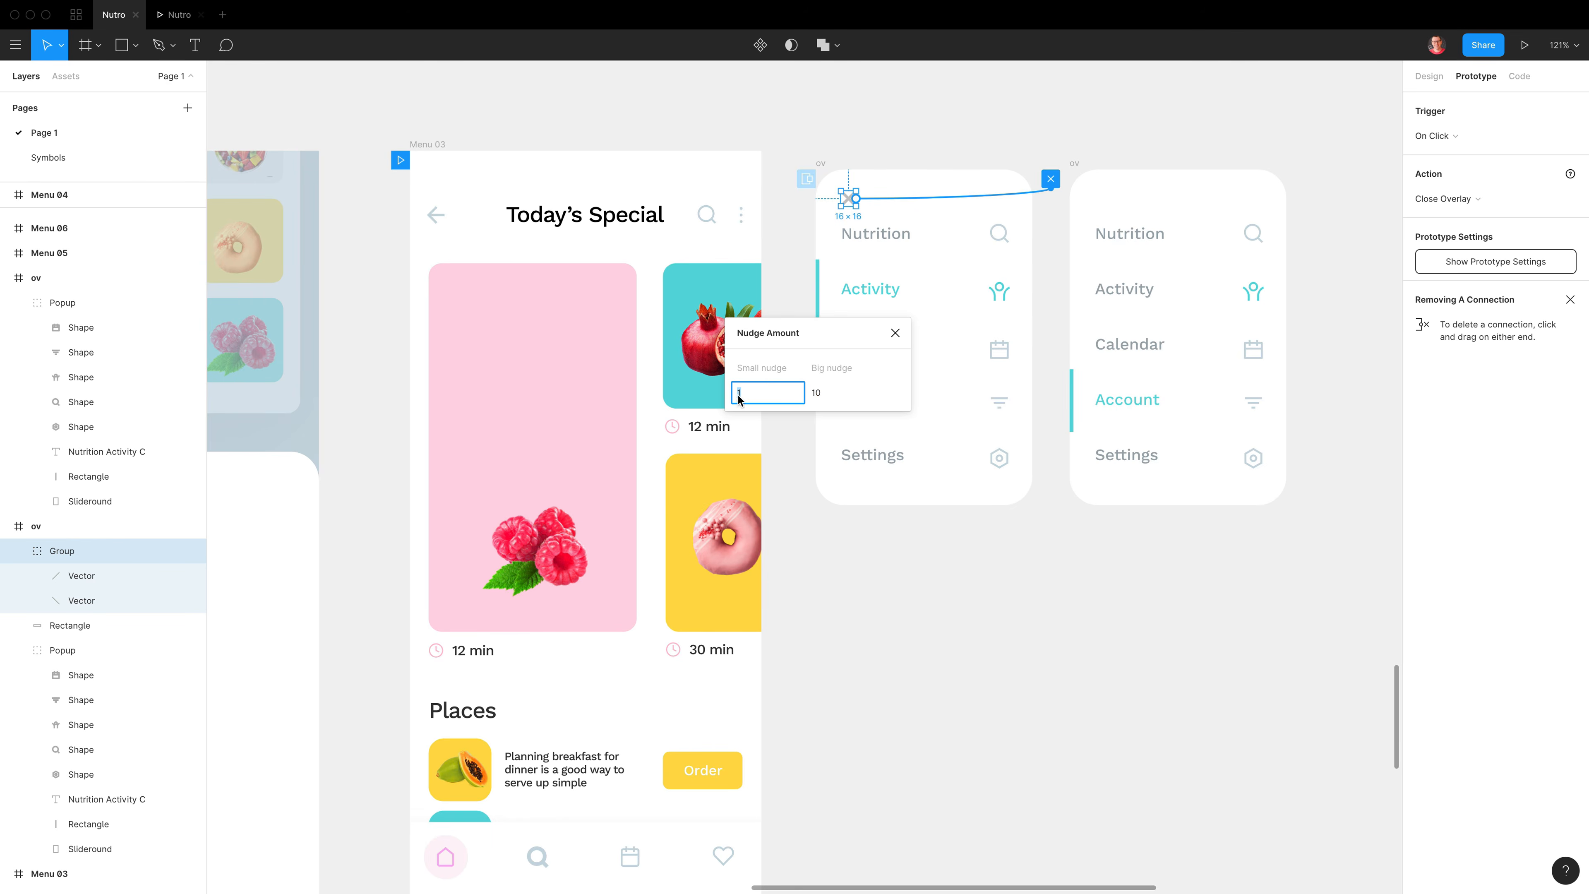
click(820, 401)
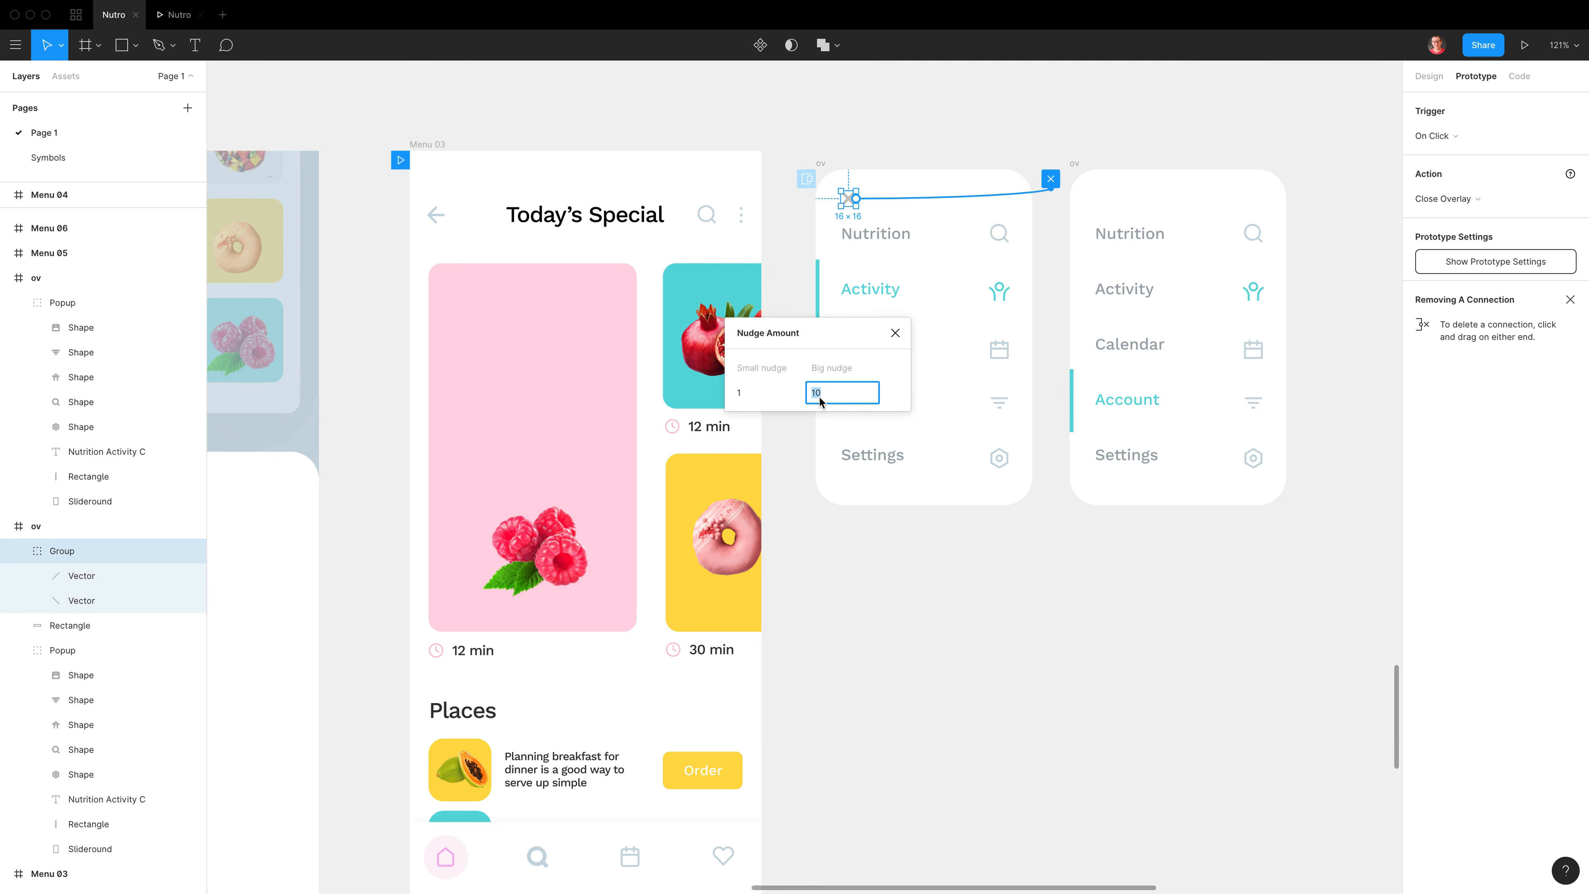
click(895, 333)
- Move the X icon up, down, left and right by the big nudge amount
key(shift)
key(shift+Up)
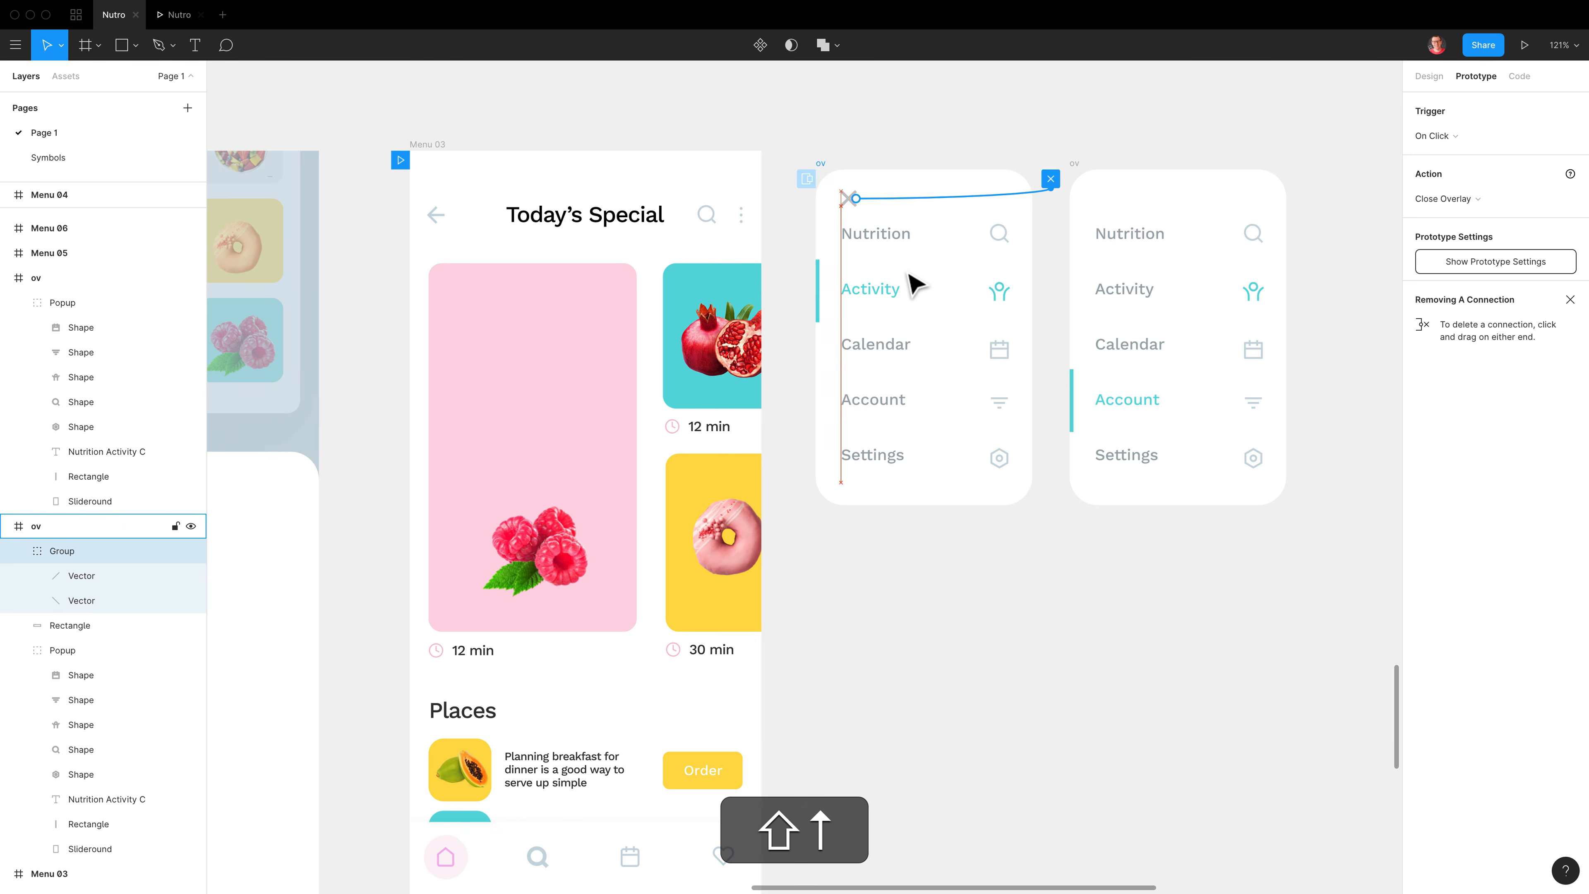
key(shift+Down)
key(shift+Left)
key(shift+Right)
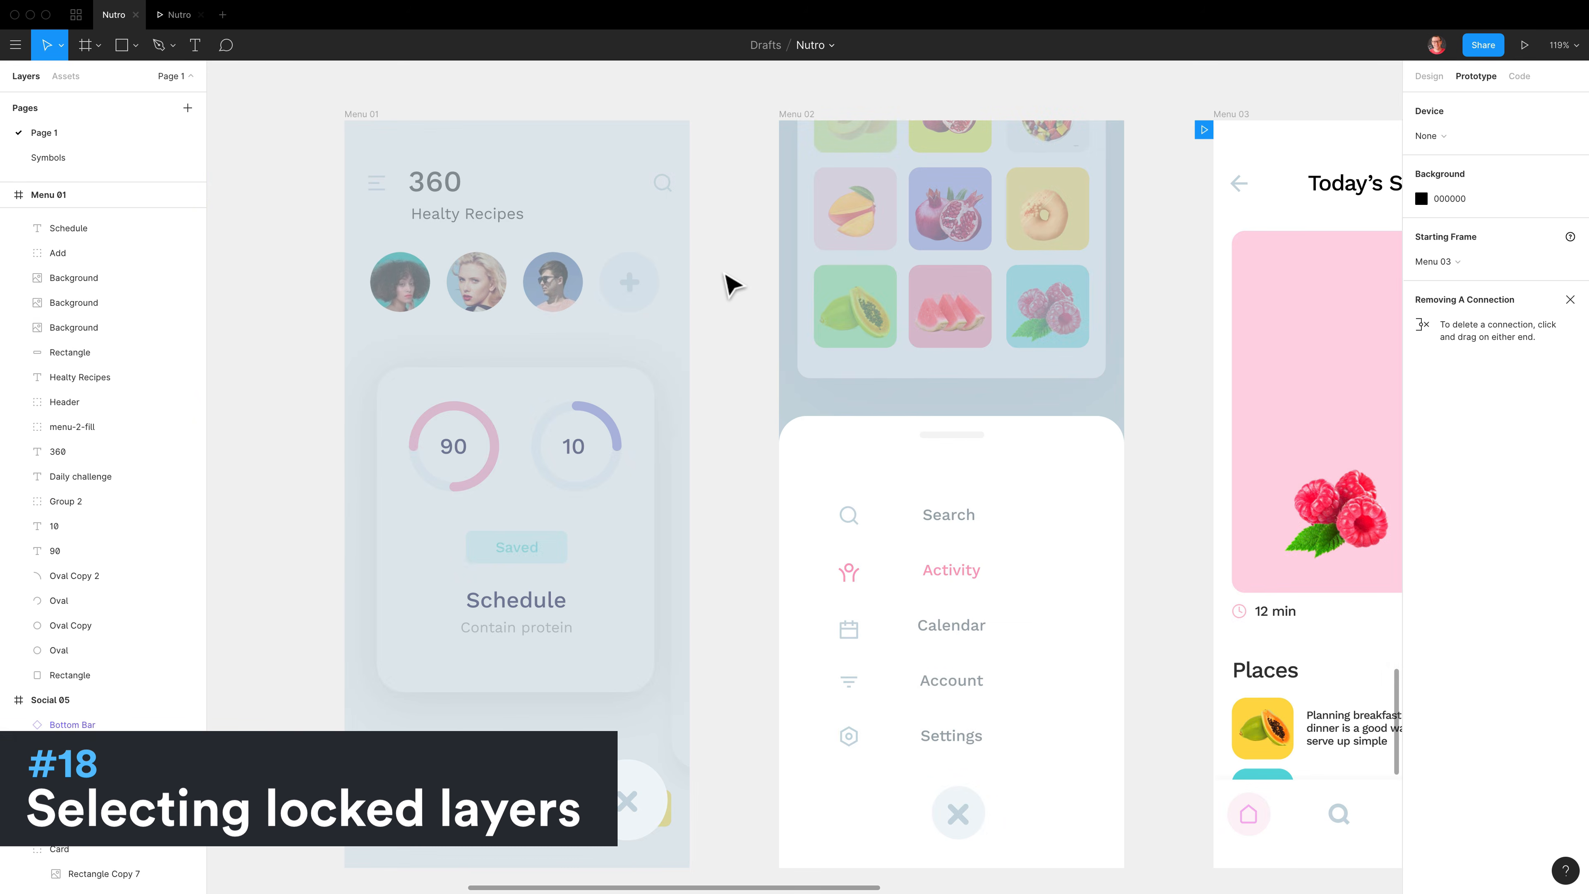
- Select the number 10 on the Menu 01 screen, and replace that selection with the frame's locked Rectangle layer
super+click(580, 460)
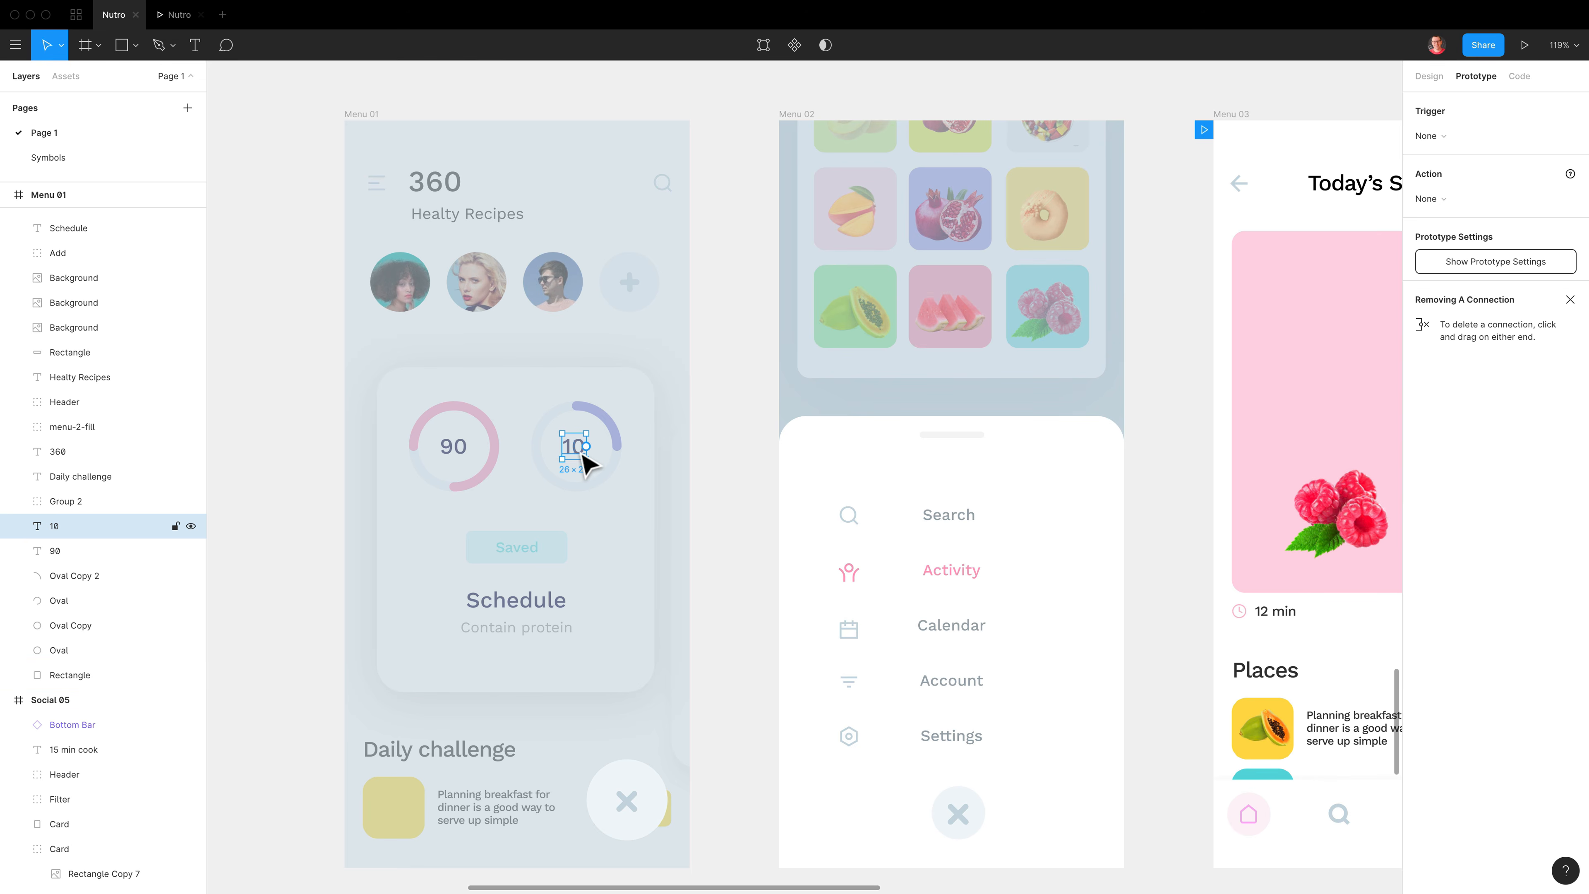
click(561, 219)
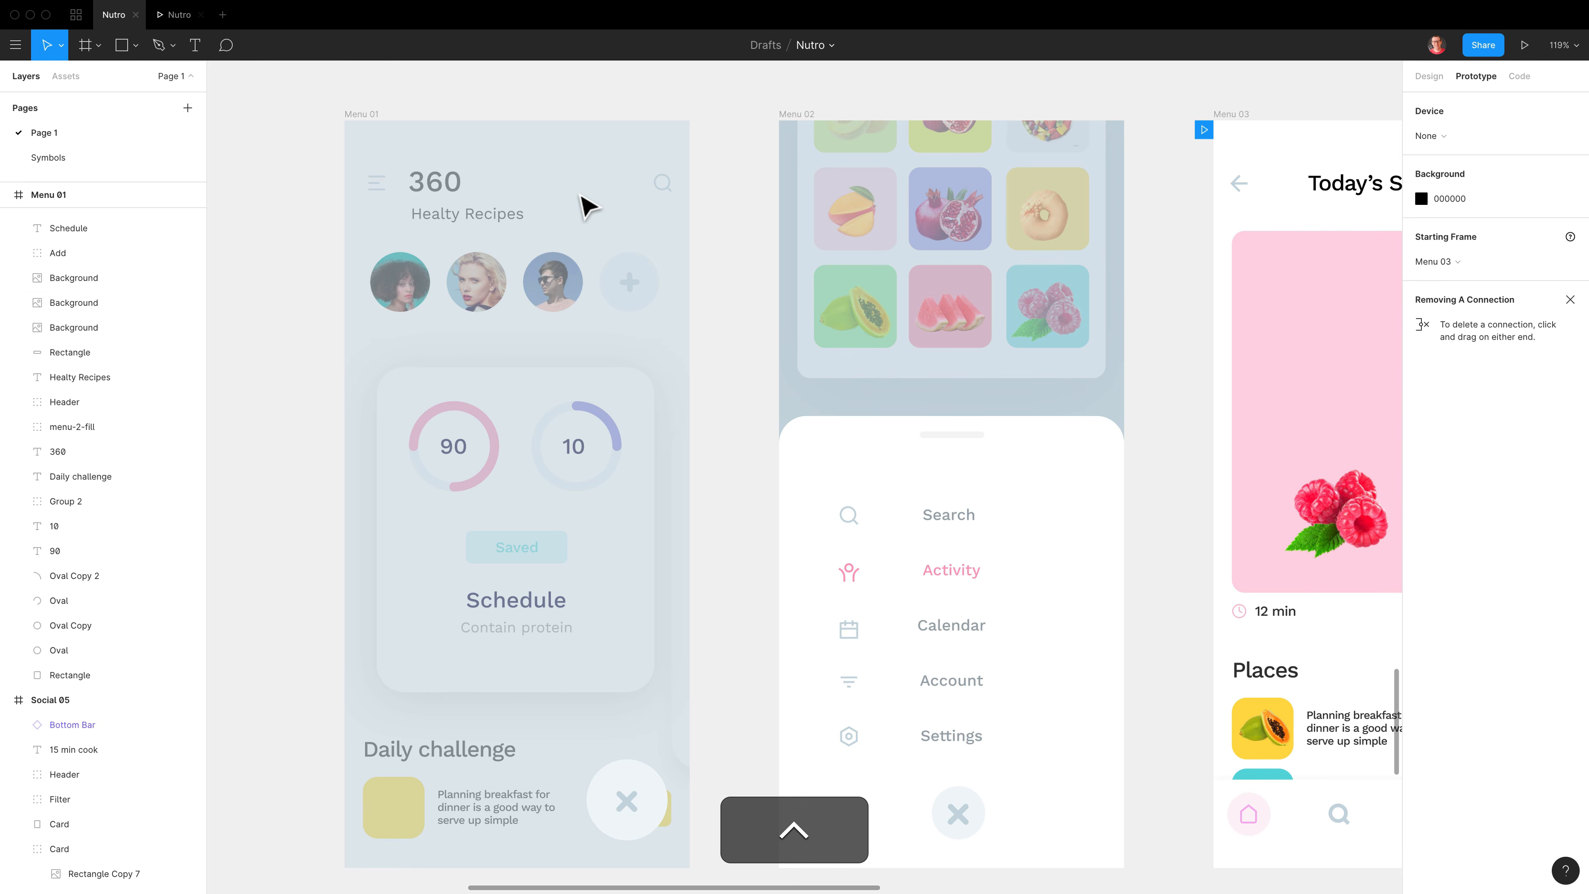
ctrl+click(588, 206)
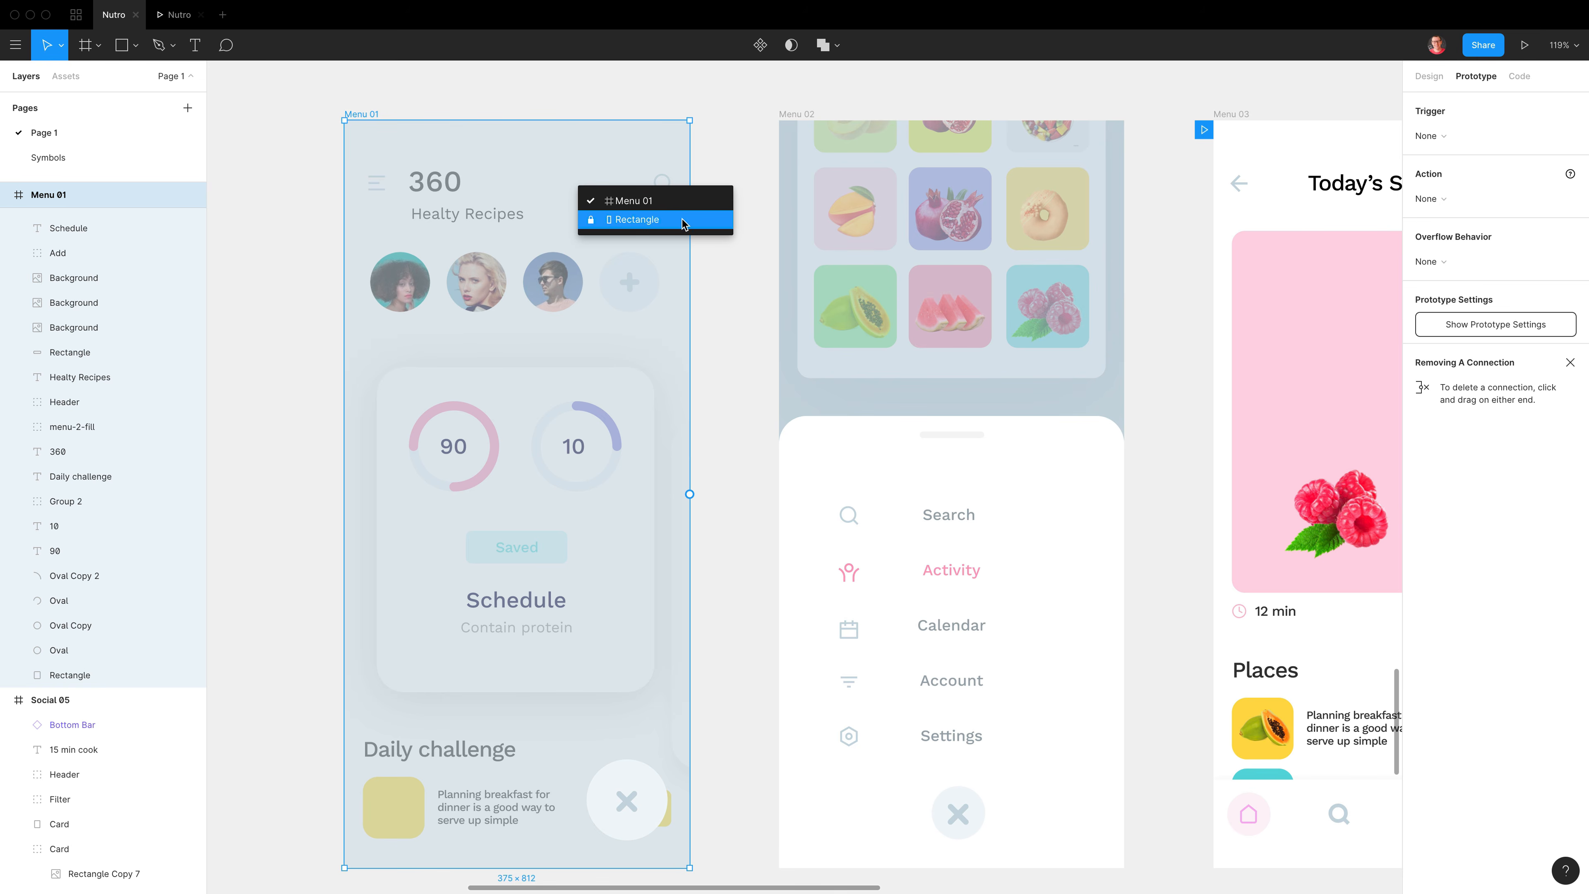
click(640, 219)
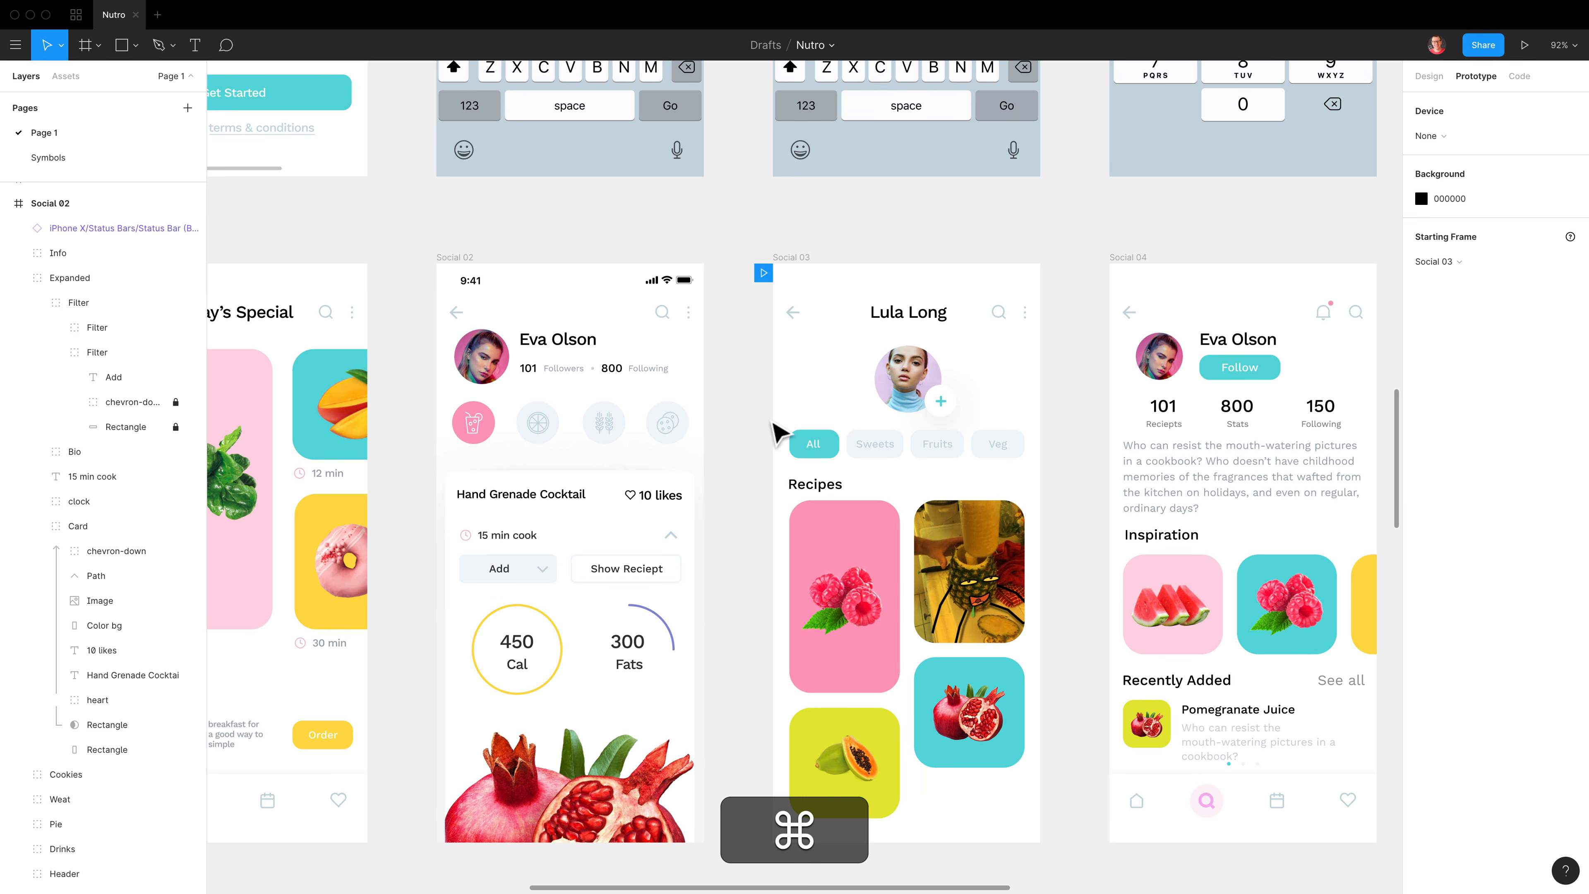
- Search the available commands for "unloc" and for "unhi", and clear the search without running a command
key(super+slash)
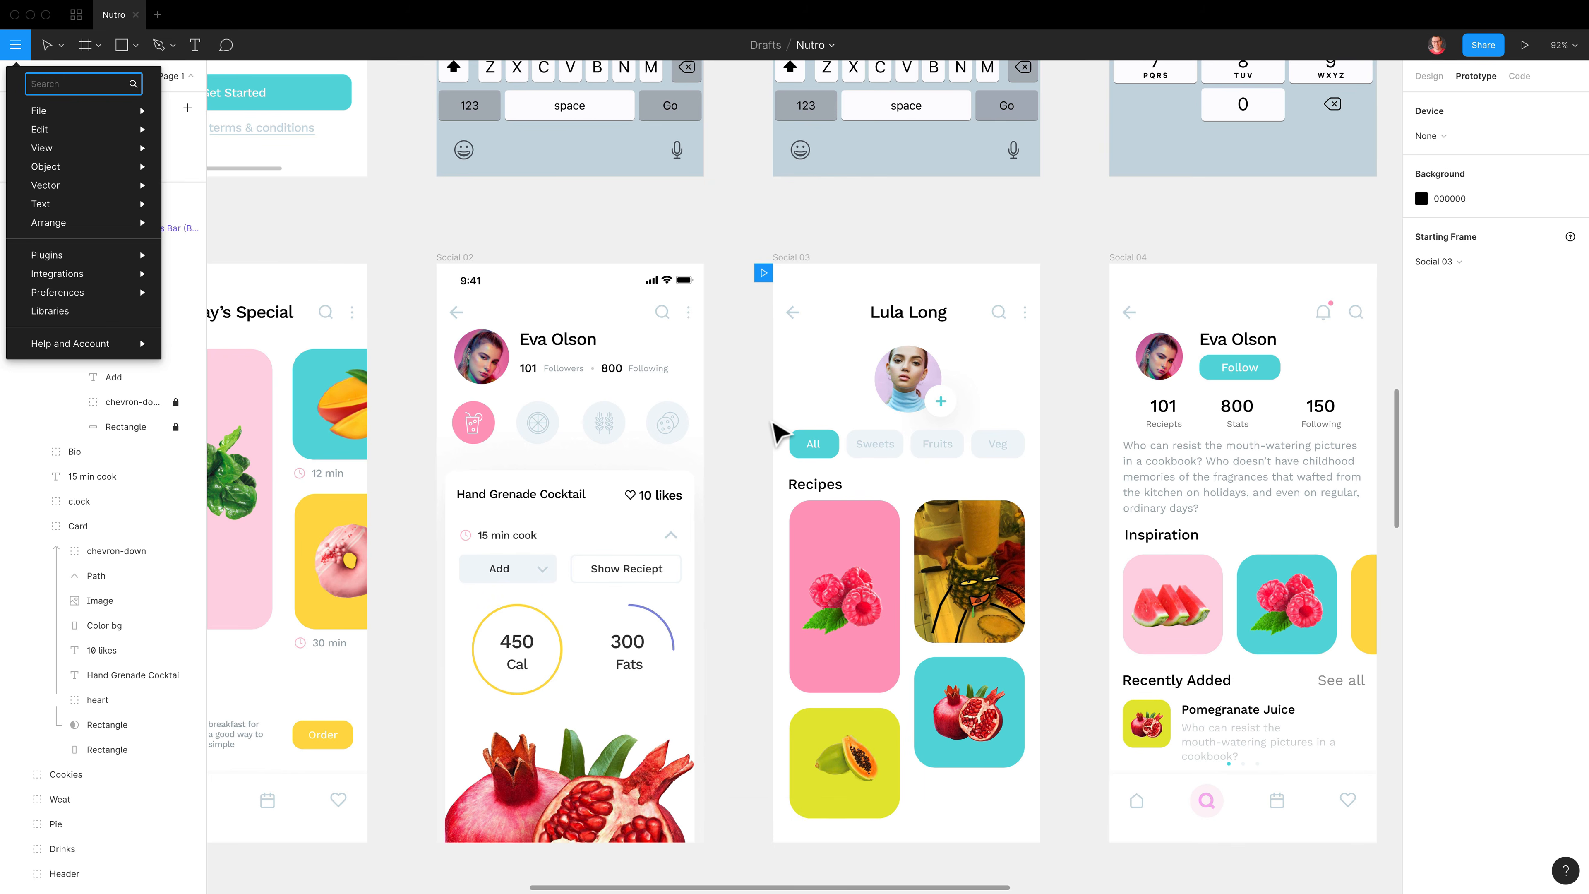
text(unloc)
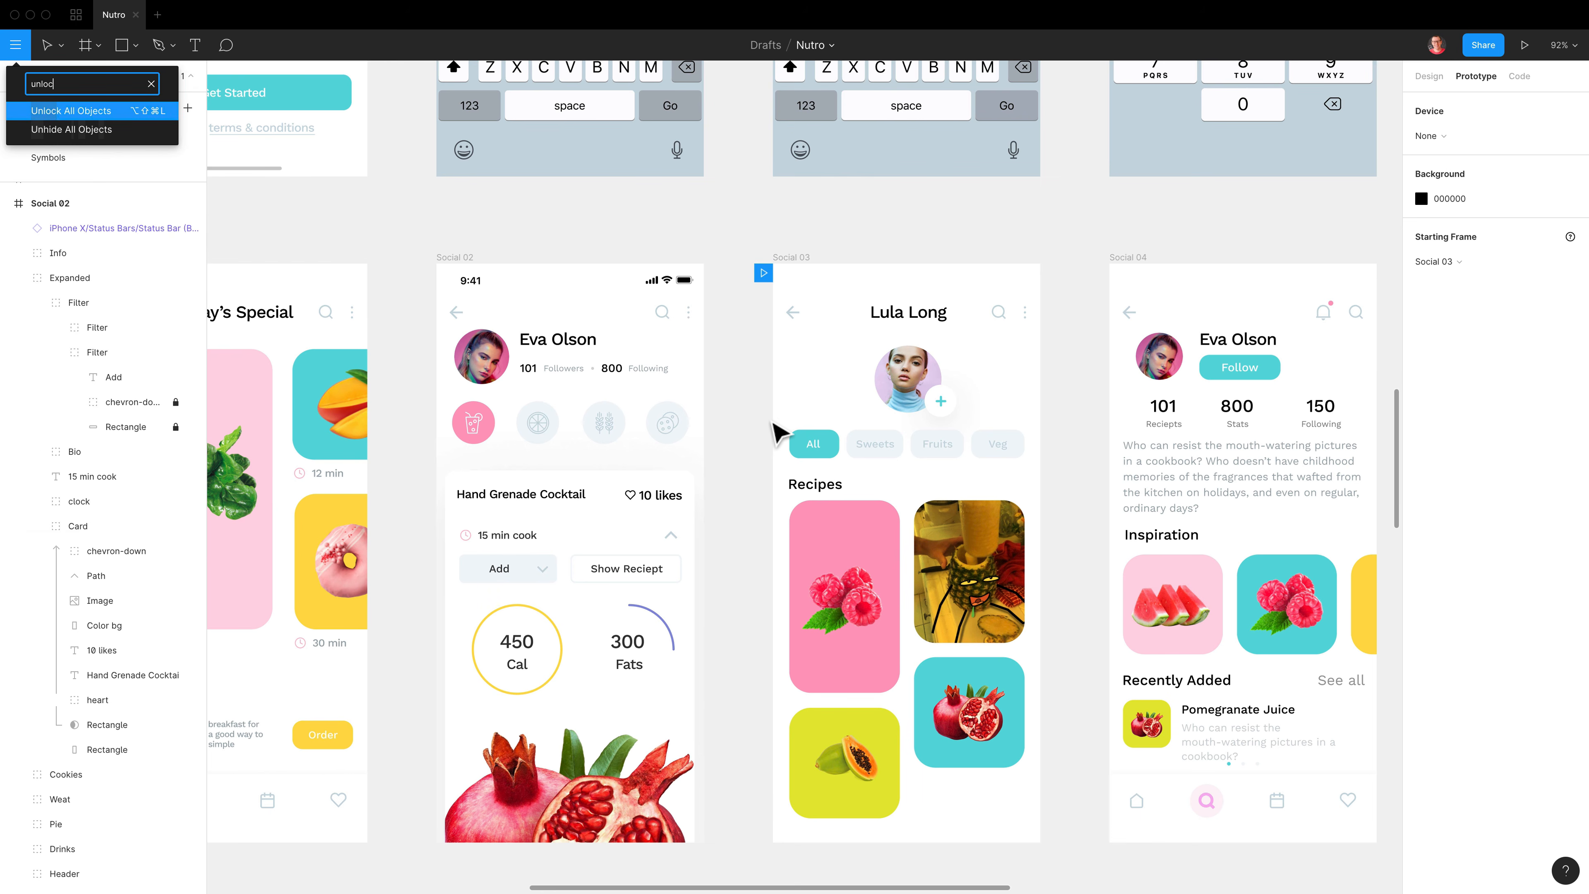
key(BackSpace)
key(BackSpace)
key(BackSpace)
text(hi)
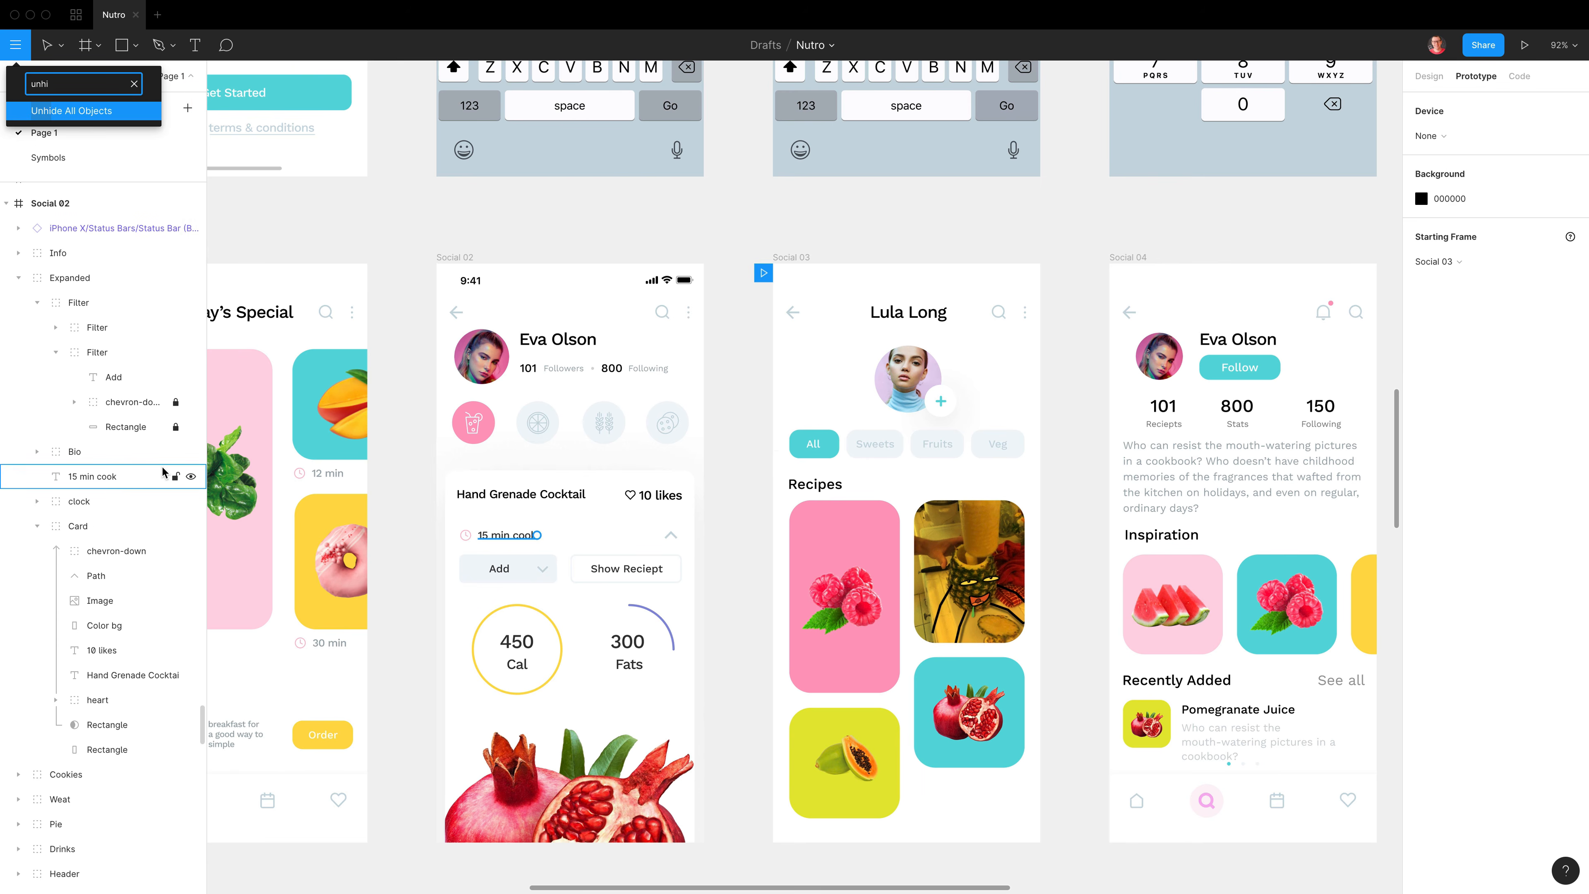
key(BackSpace)
key(BackSpace)
key(BackSpace)
key(BackSpace)
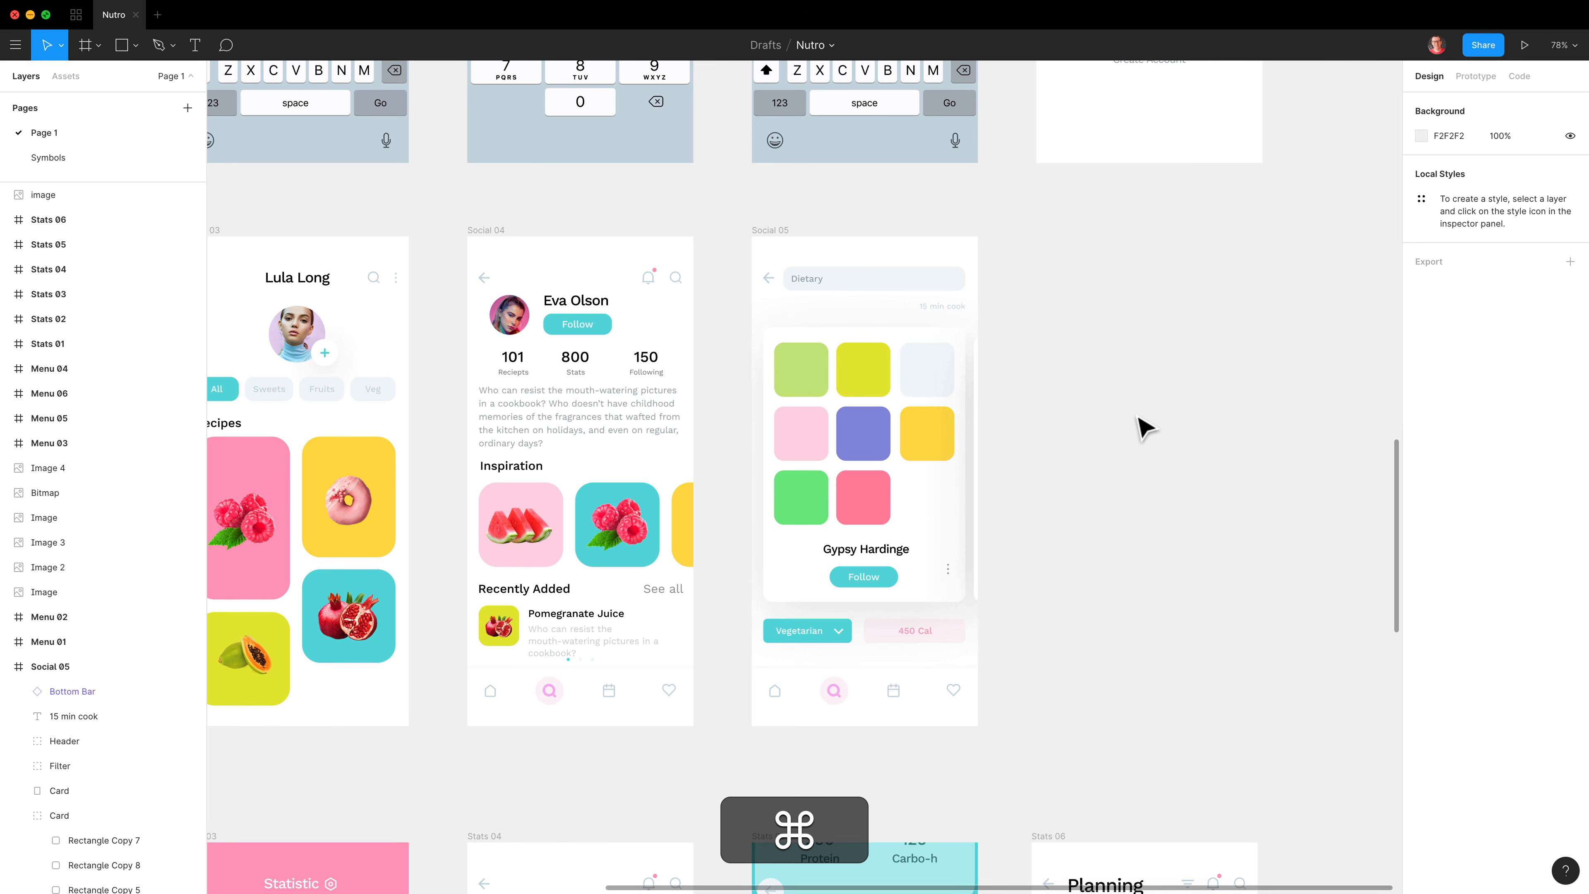
- Load all eight PNG files from the Images folder for placement on the canvas
key(super+shift+k)
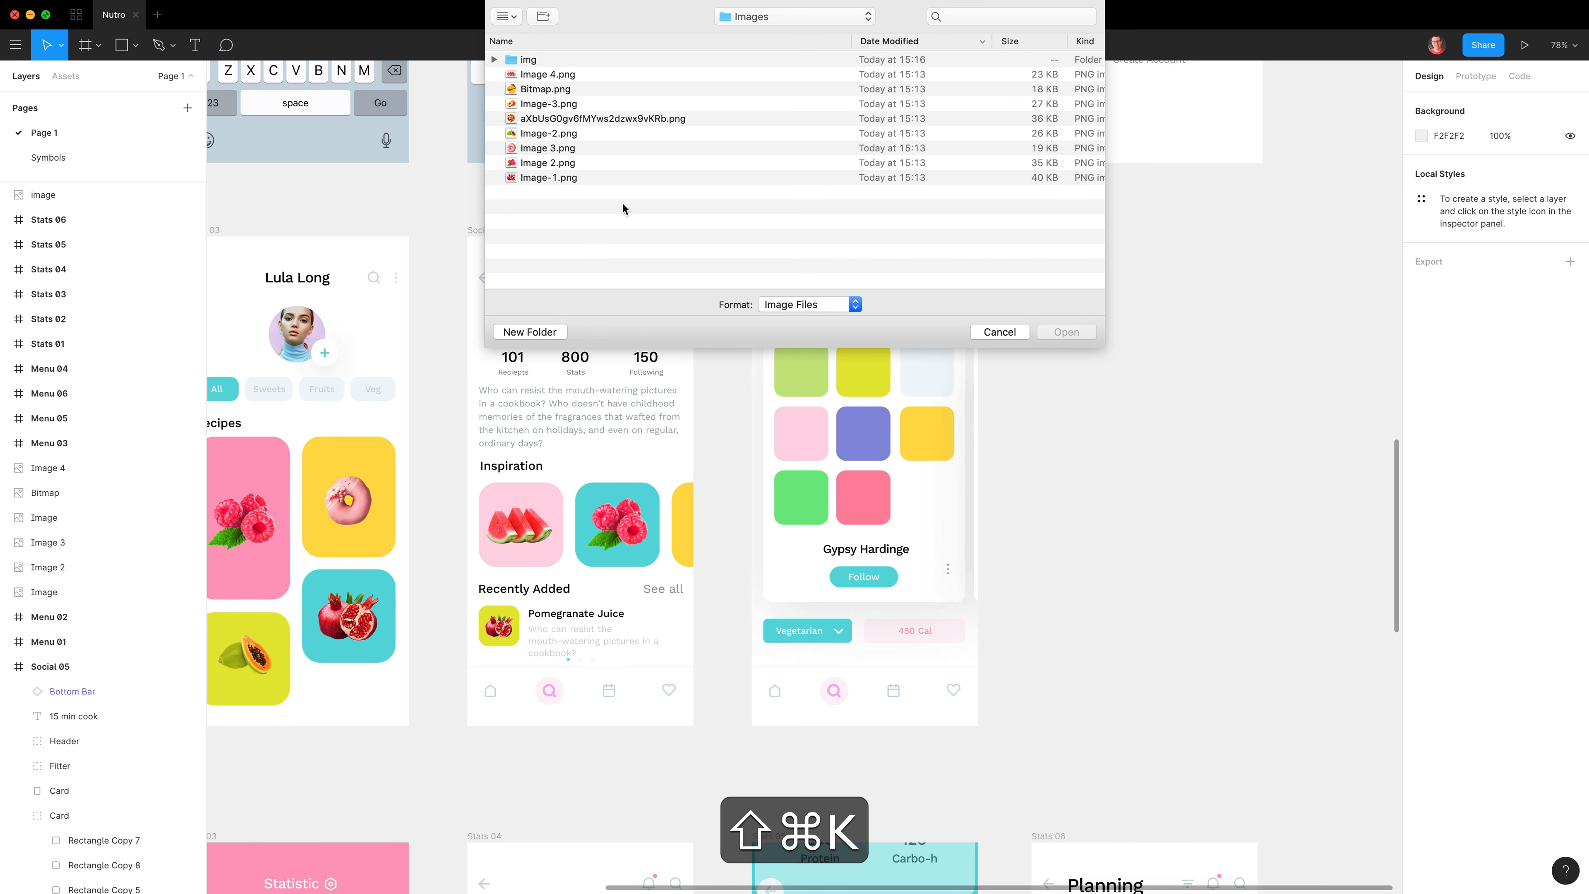
drag(623, 208, 574, 81)
click(1066, 332)
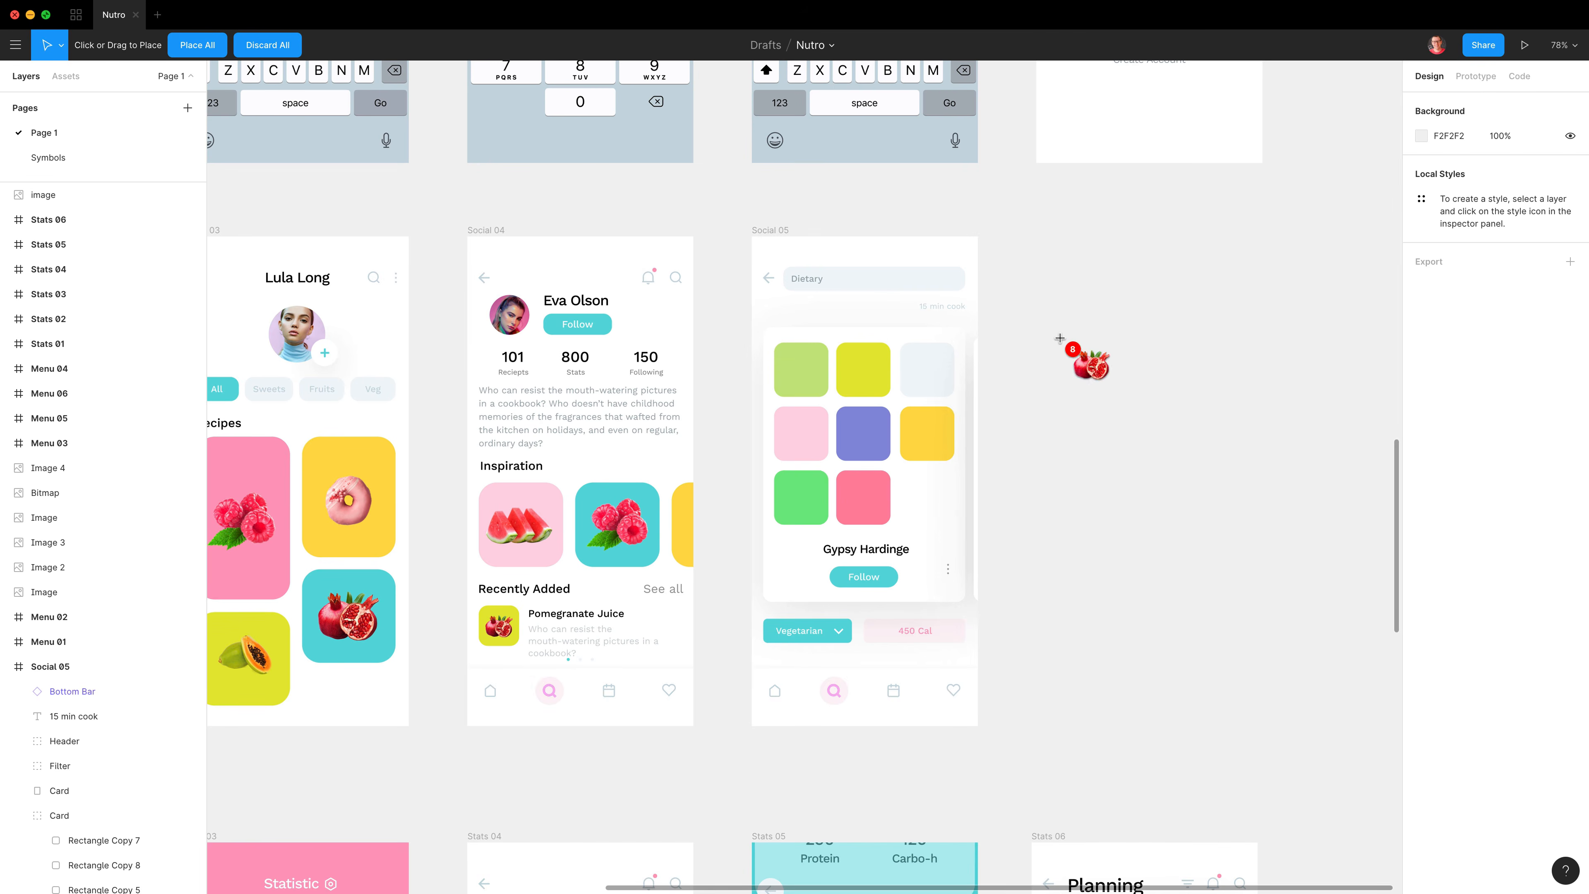
- Place the eight loaded images one by one into the eight coloured tiles of the card on the Social 05 screen
click(800, 370)
click(864, 371)
click(929, 376)
click(928, 433)
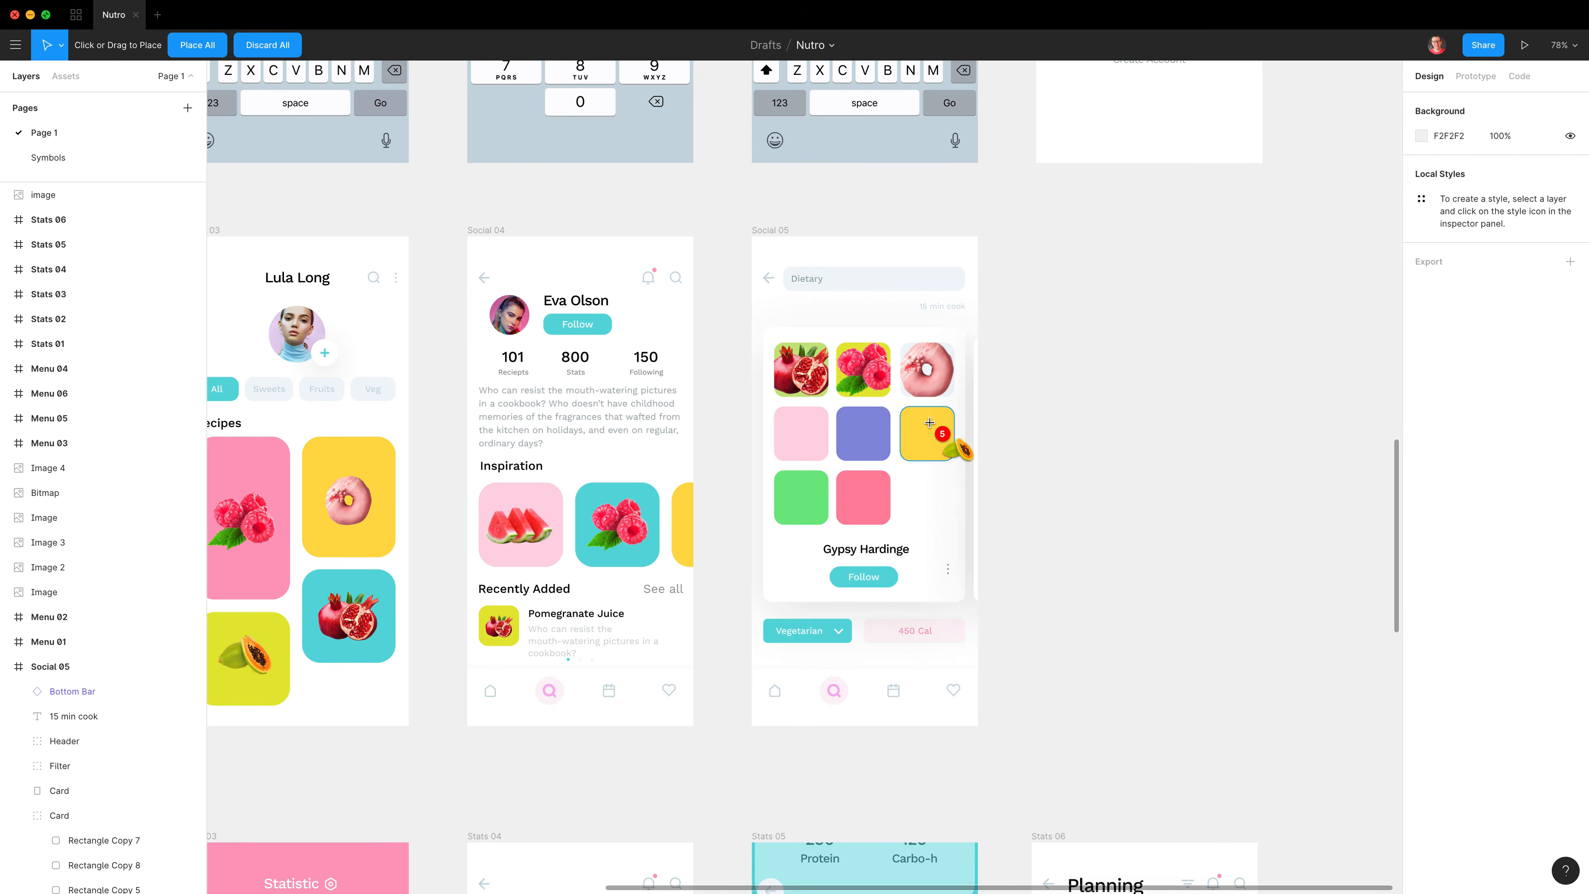
click(863, 433)
click(800, 434)
click(801, 497)
click(840, 485)
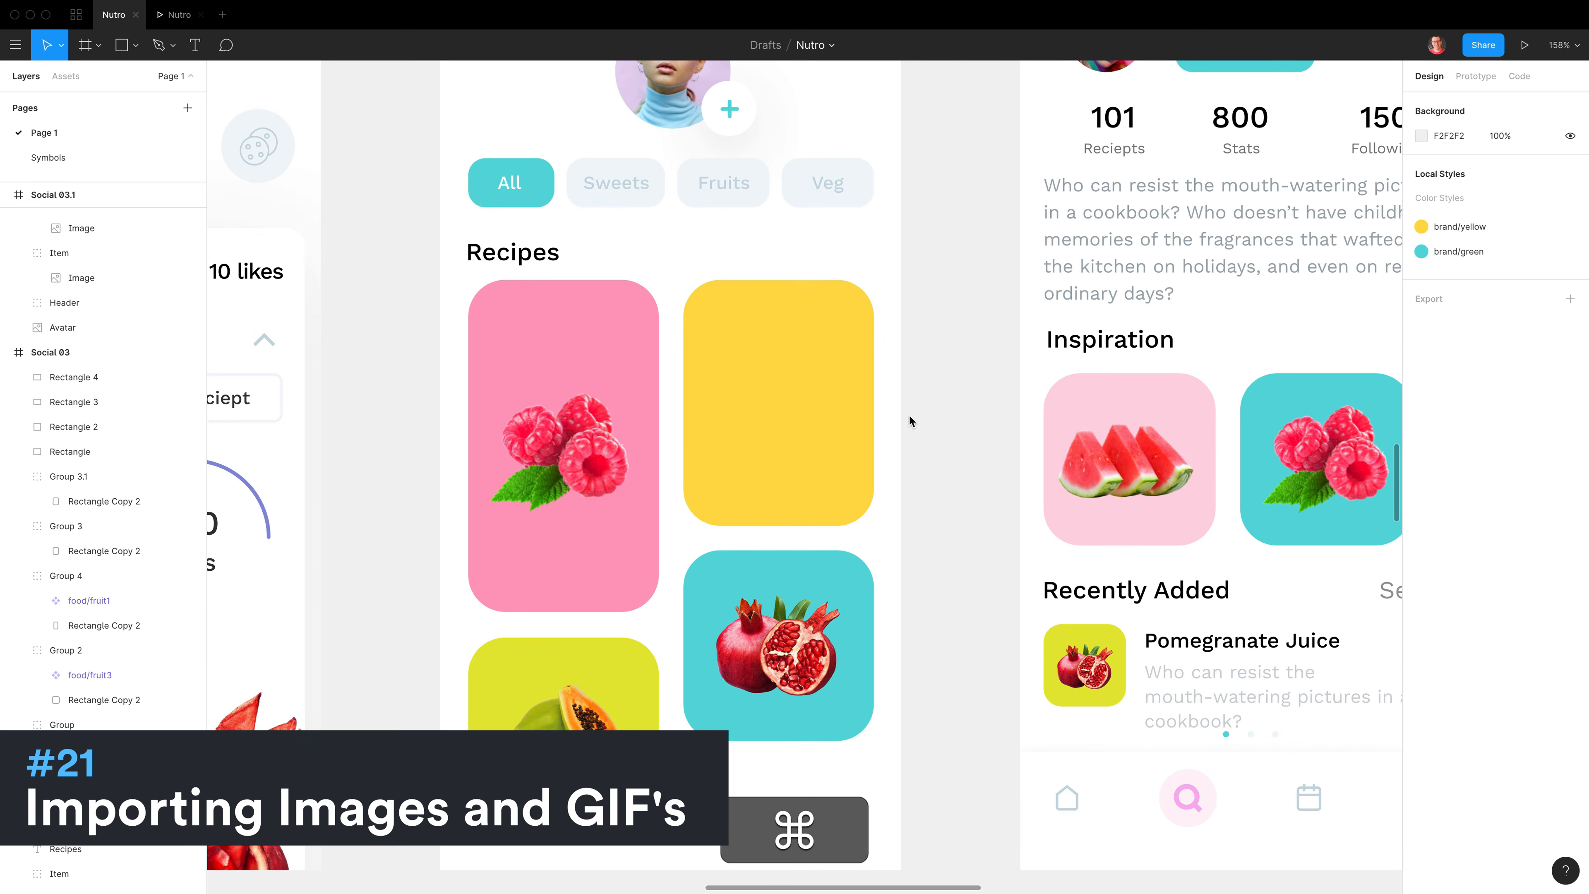
- Fill the yellow Recipes card on the Social 03 screen with the pineapple GIF and advance its still frame to about three quarters
super+click(815, 378)
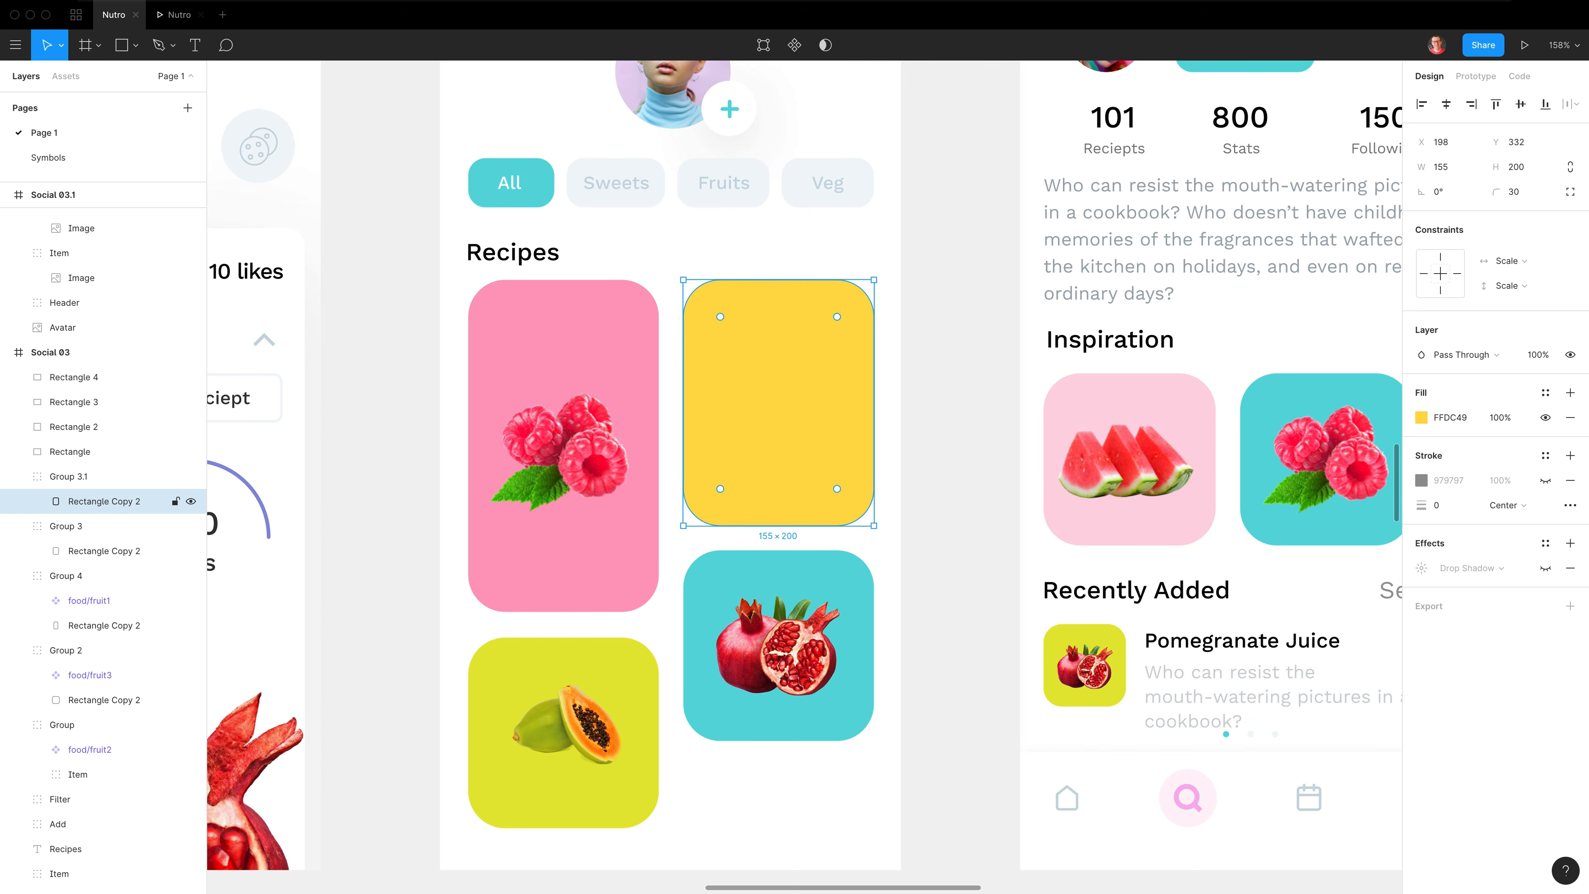
drag(1401, 355, 1464, 425)
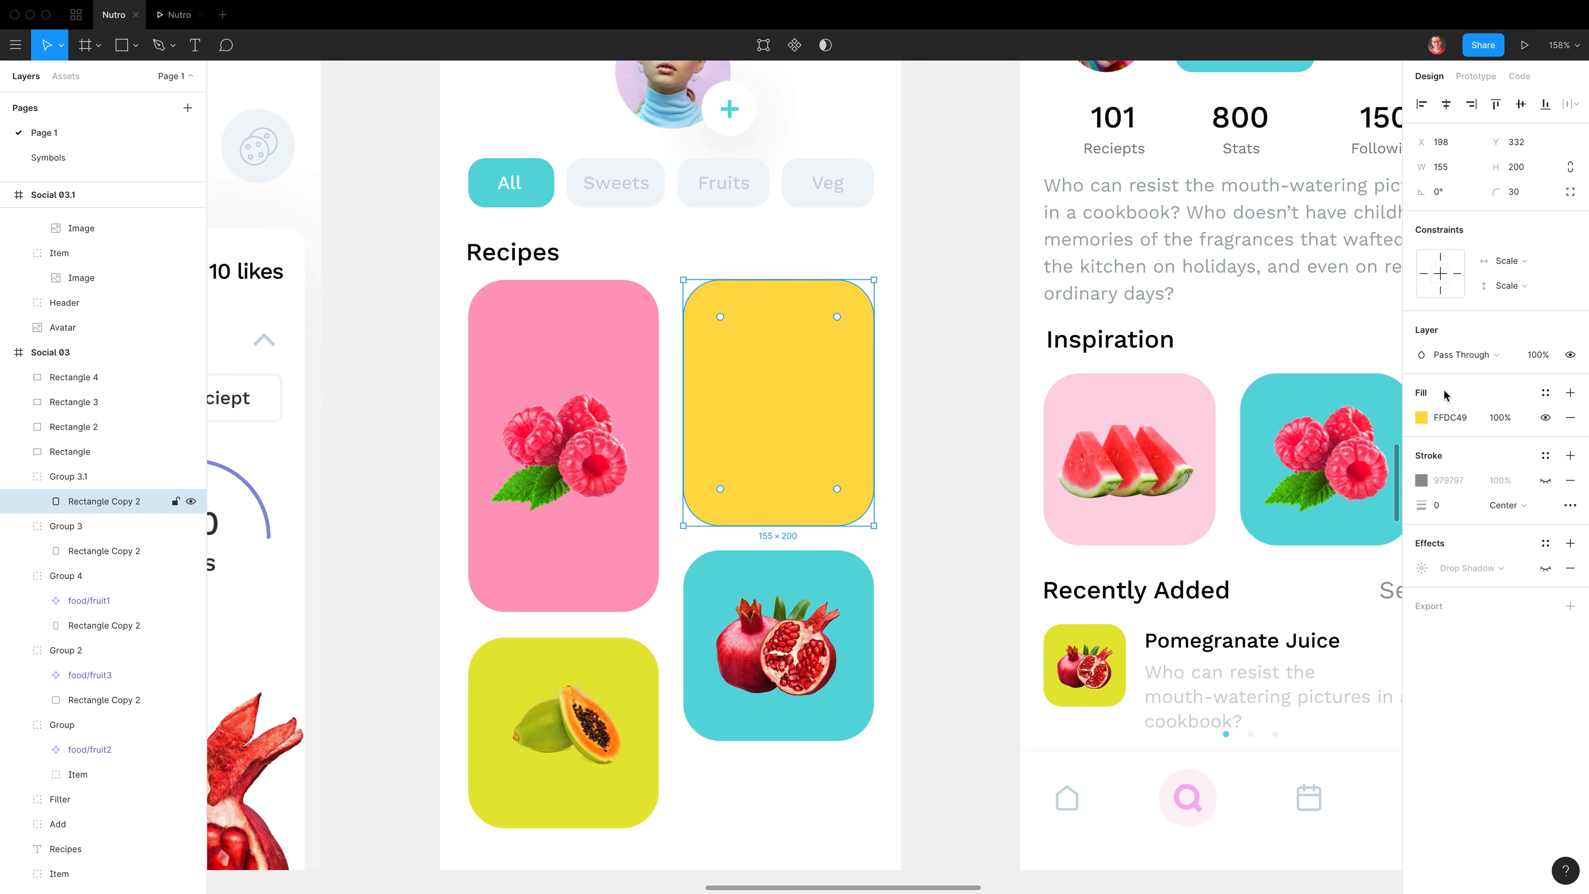
click(1423, 418)
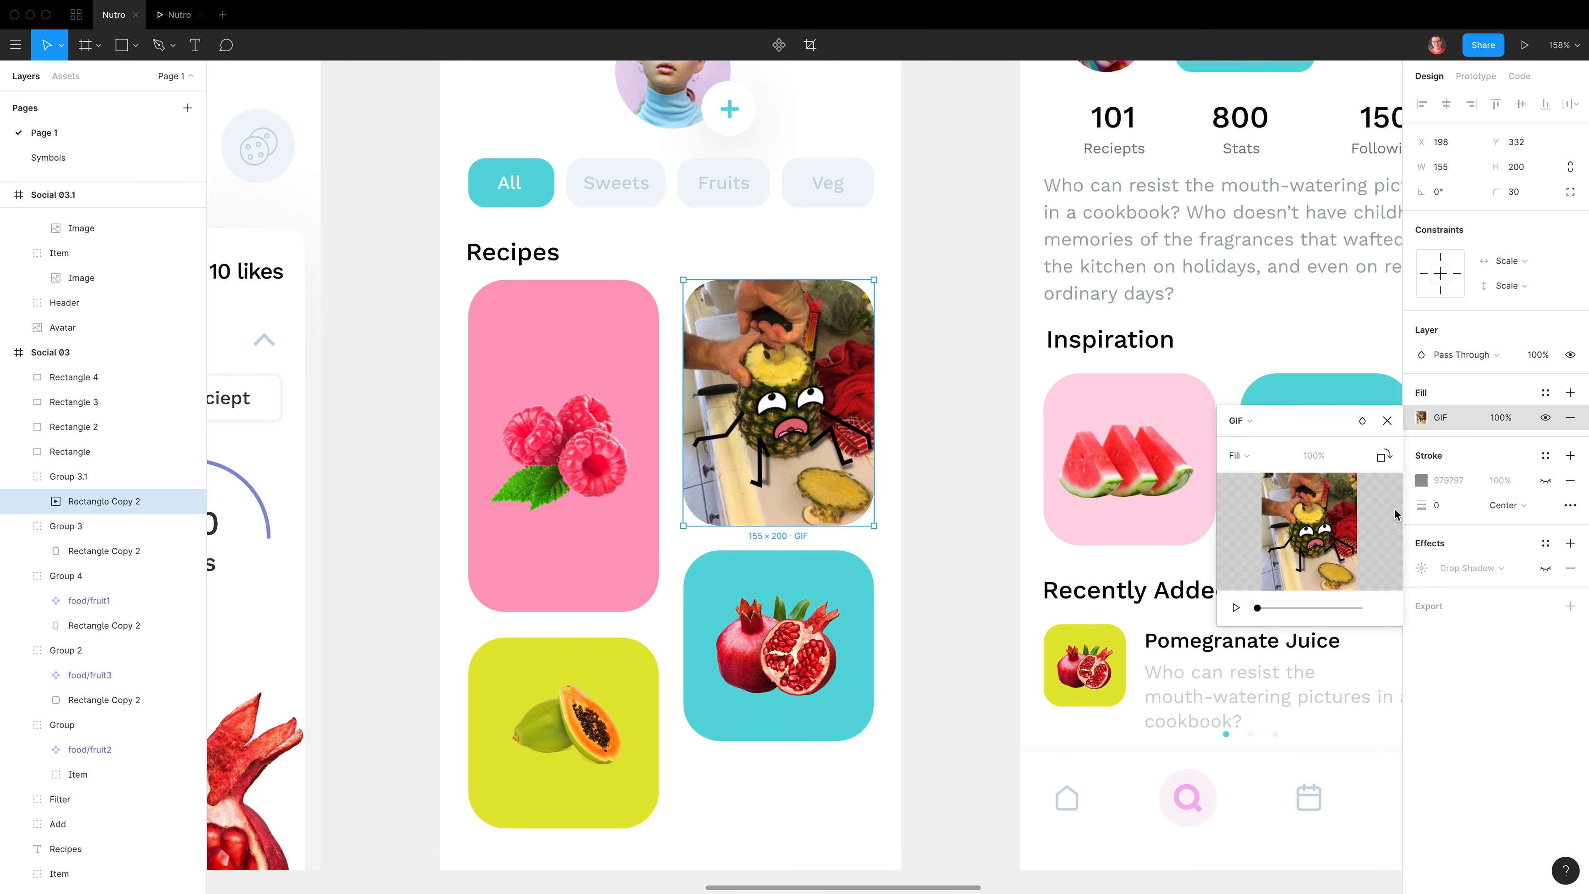
drag(1259, 609, 1334, 607)
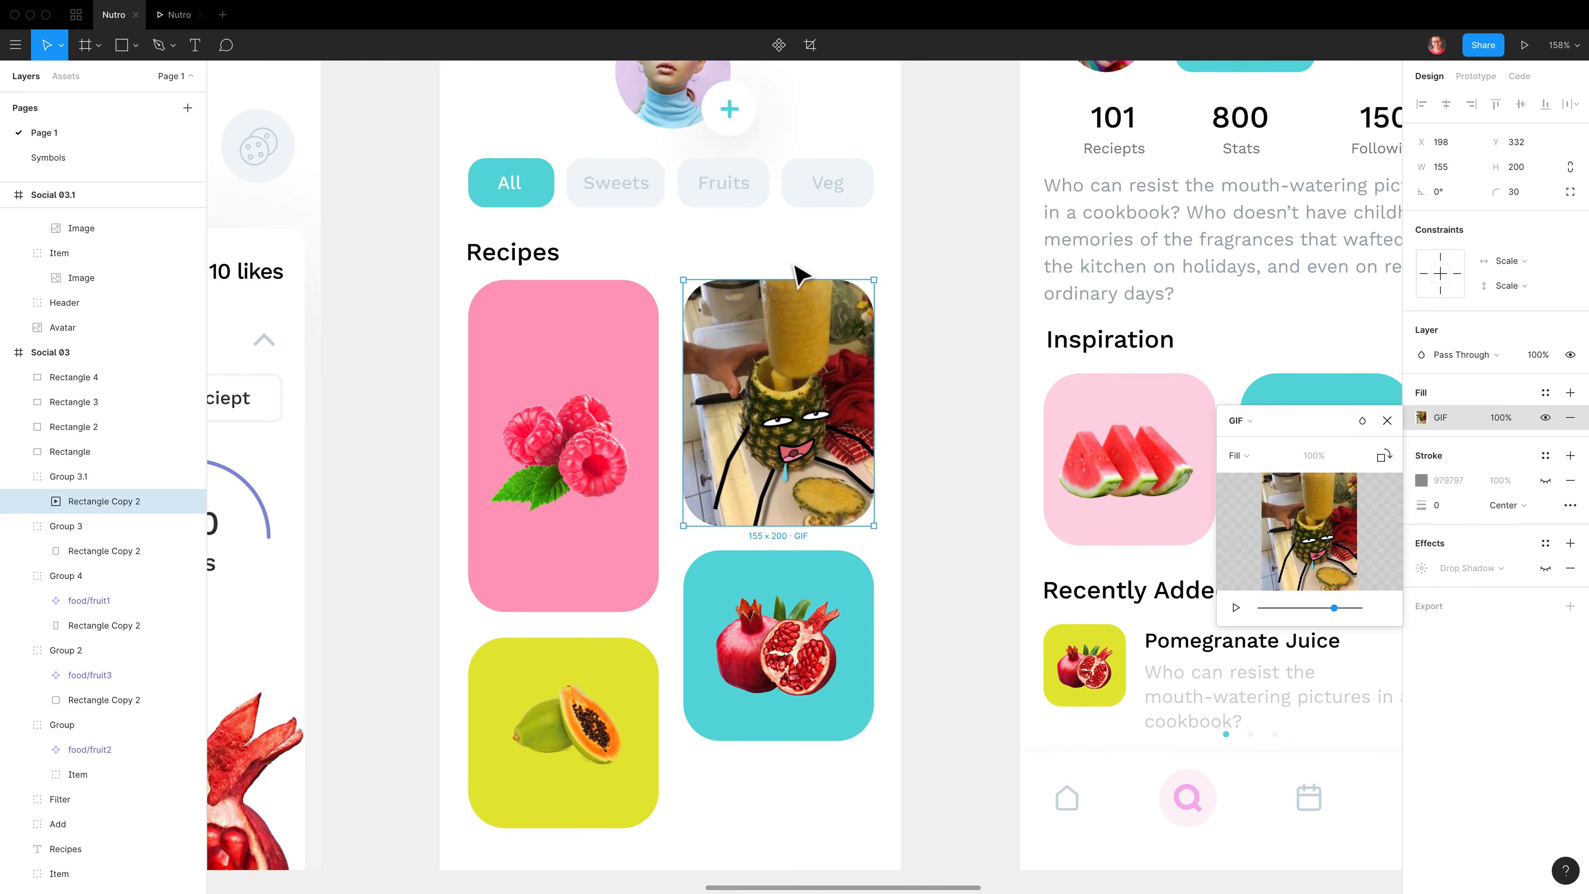
- Set the GIF fill's blend mode to Multiply and present the prototype
click(1362, 420)
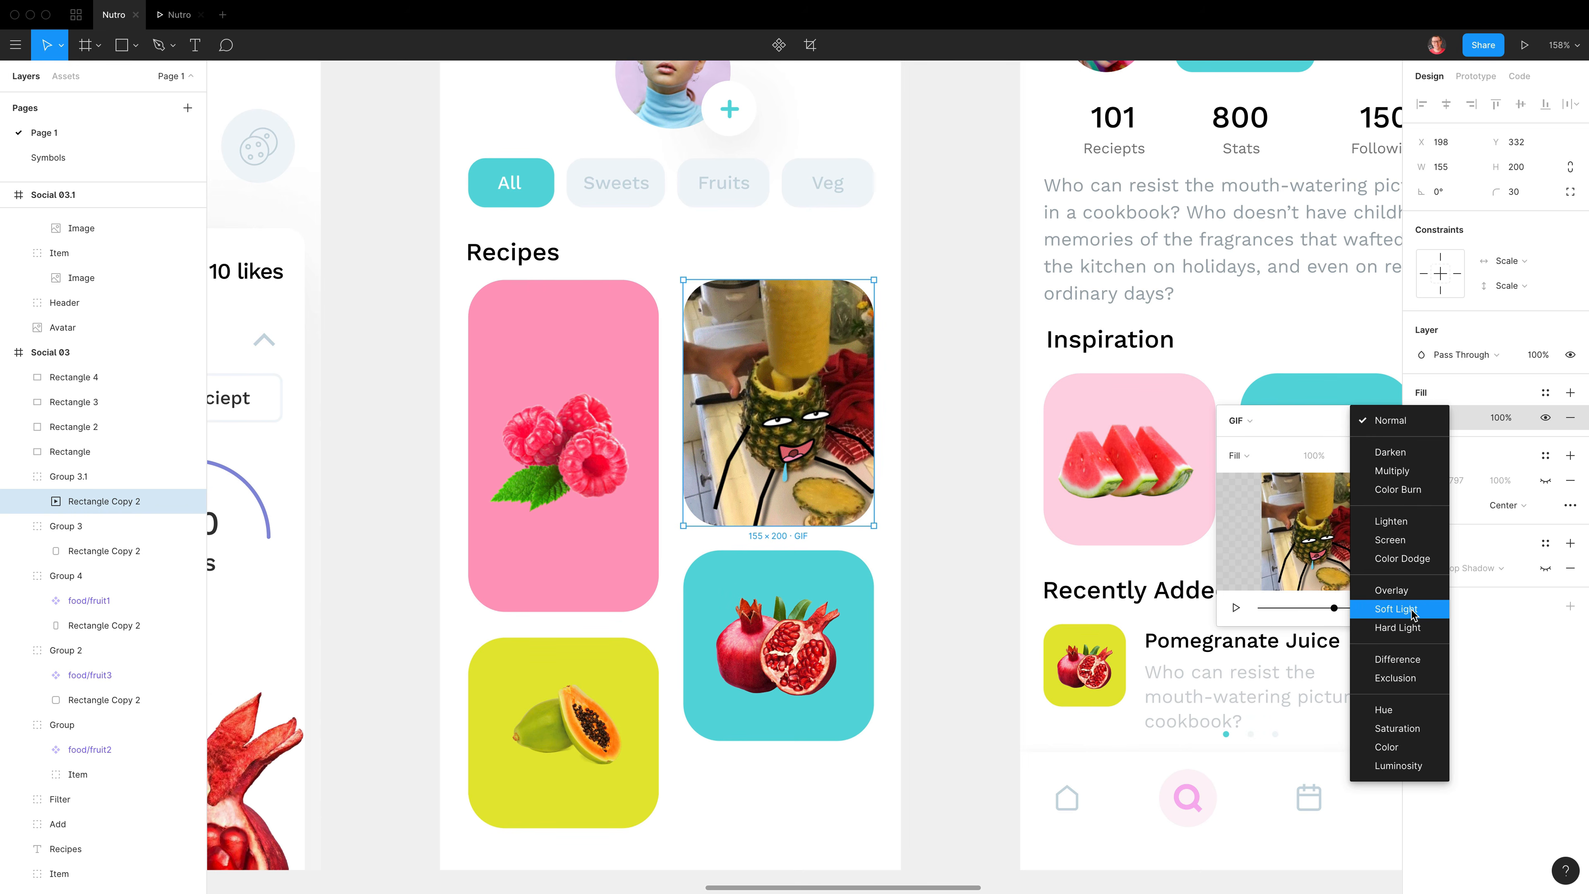
click(1397, 473)
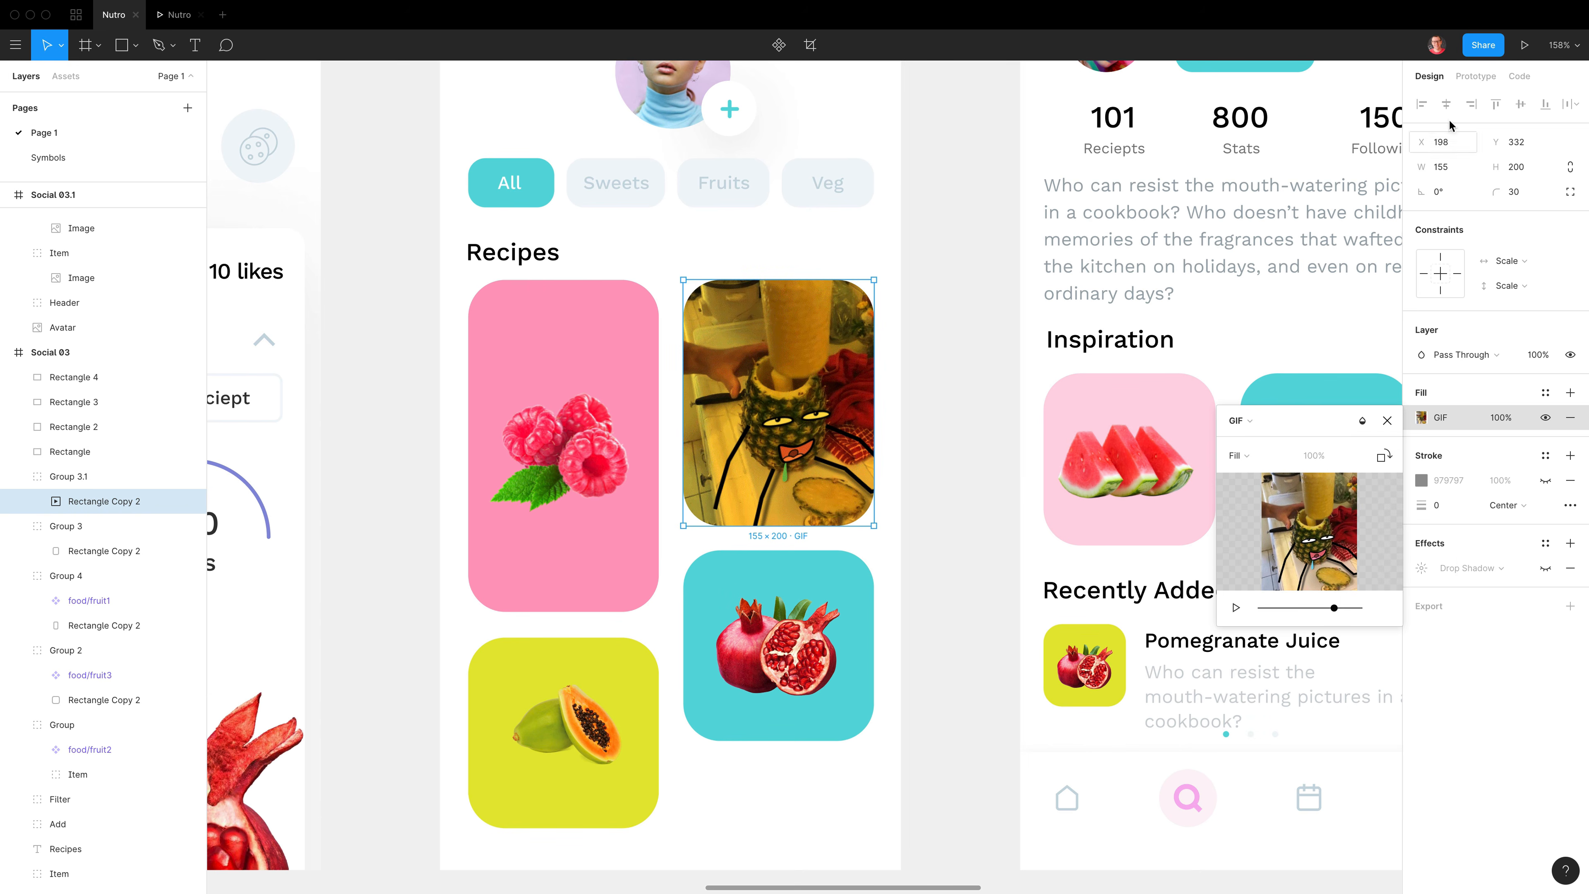
click(1524, 45)
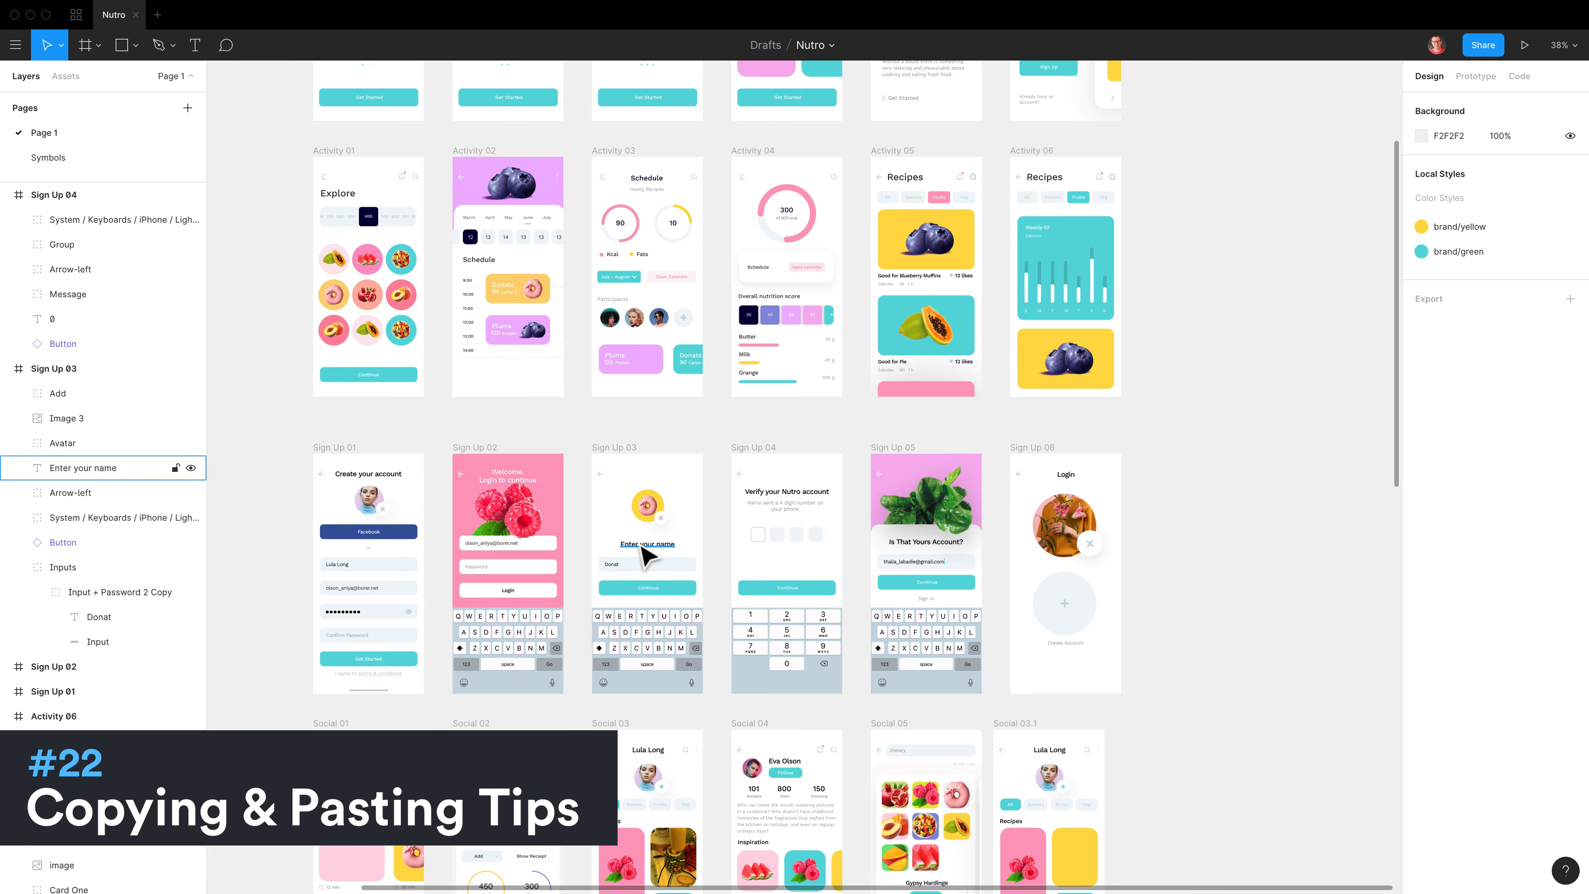
- Copy the donut image inside the yellow avatar circle on the Sign Up 03 screen
scroll(650, 548, up, 5)
super+click(721, 412)
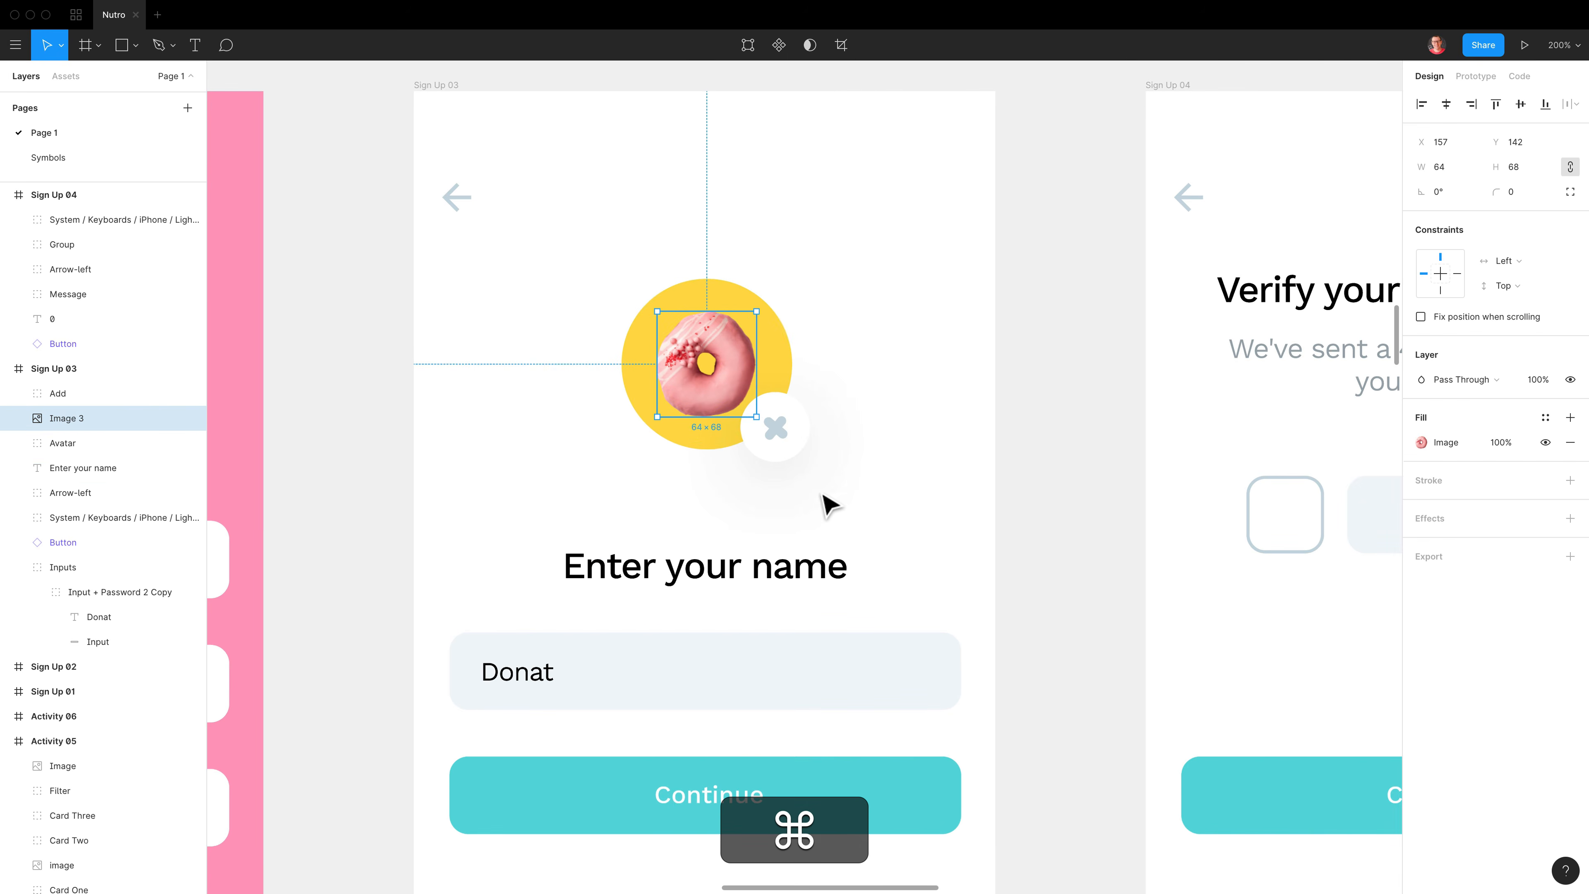
key(super+c)
- Paste the donut image into the Walkthrough 04 screen with nothing selected, and delete the pasted copy
scroll(971, 372, down, 5)
scroll(971, 372, down, 3)
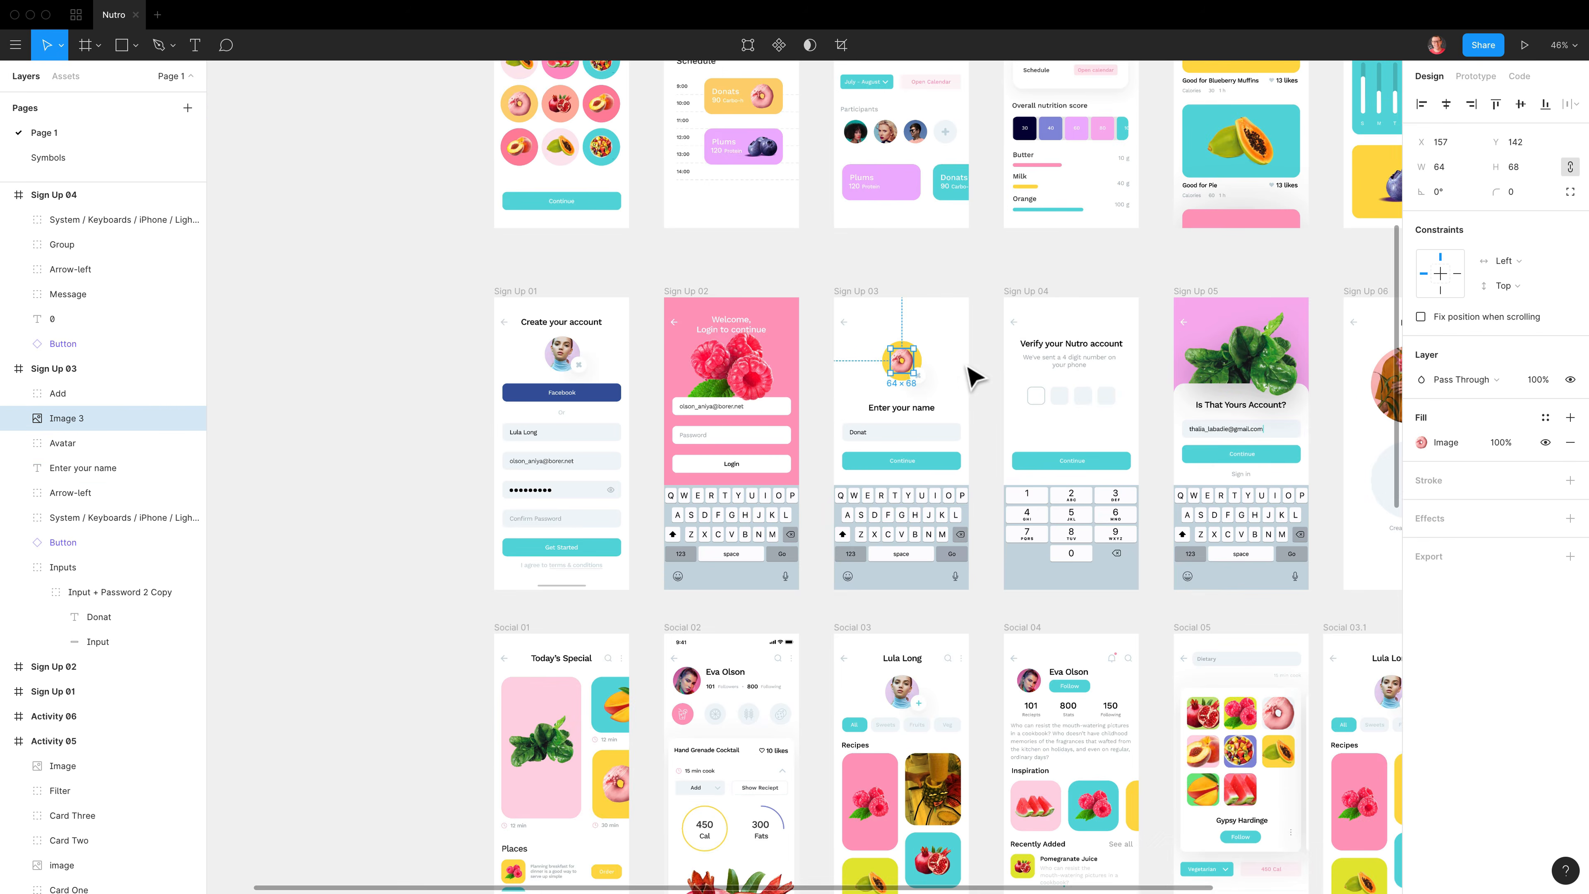
scroll(969, 369, up, 10)
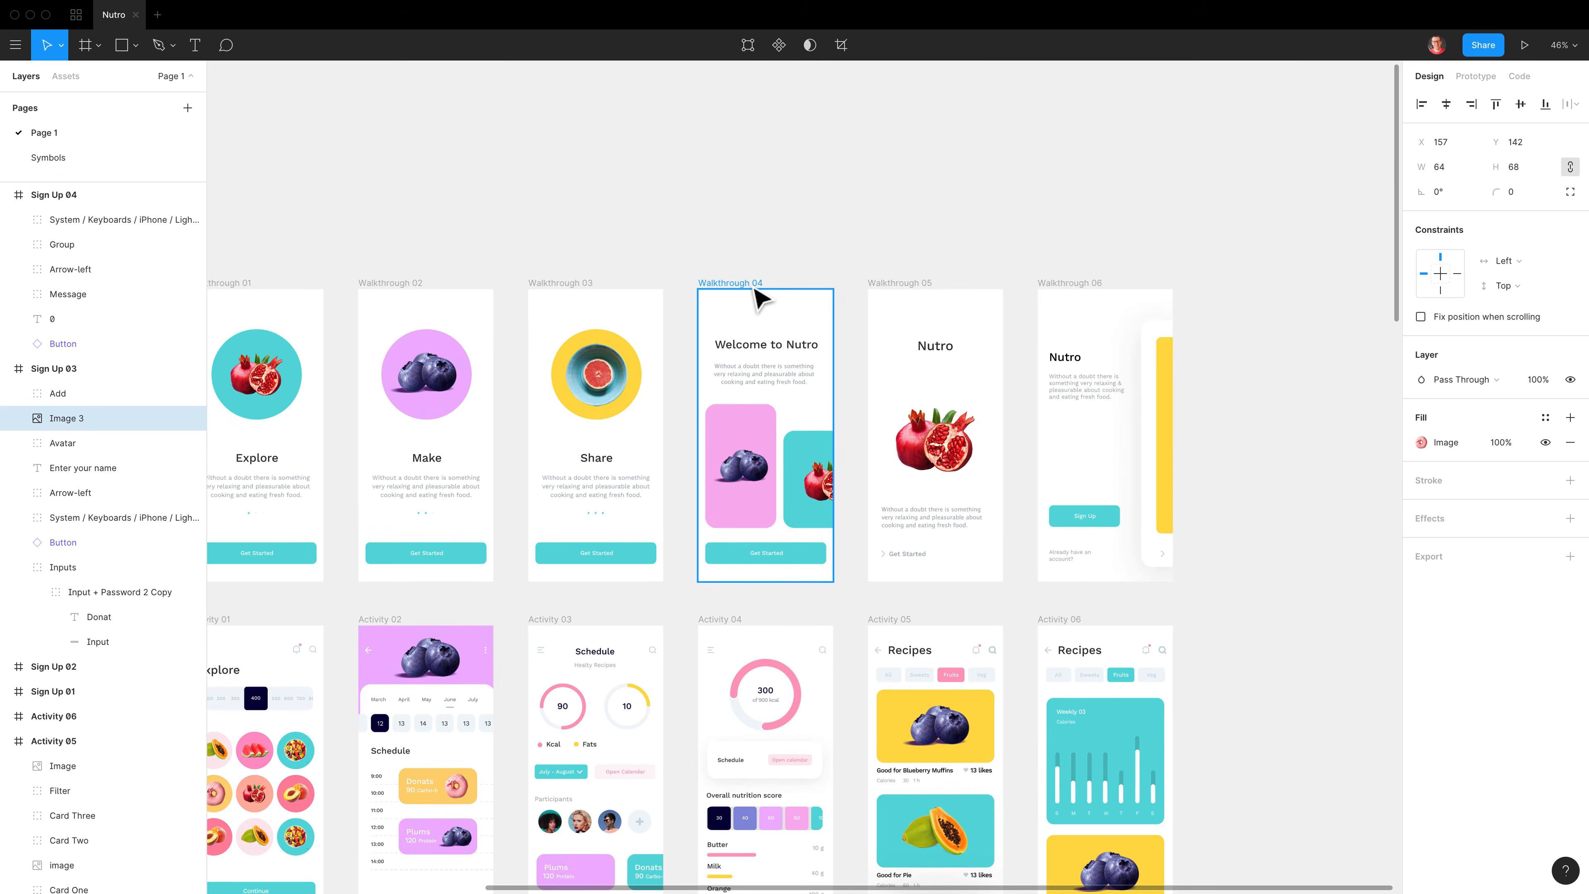
click(756, 401)
scroll(756, 401, up, 5)
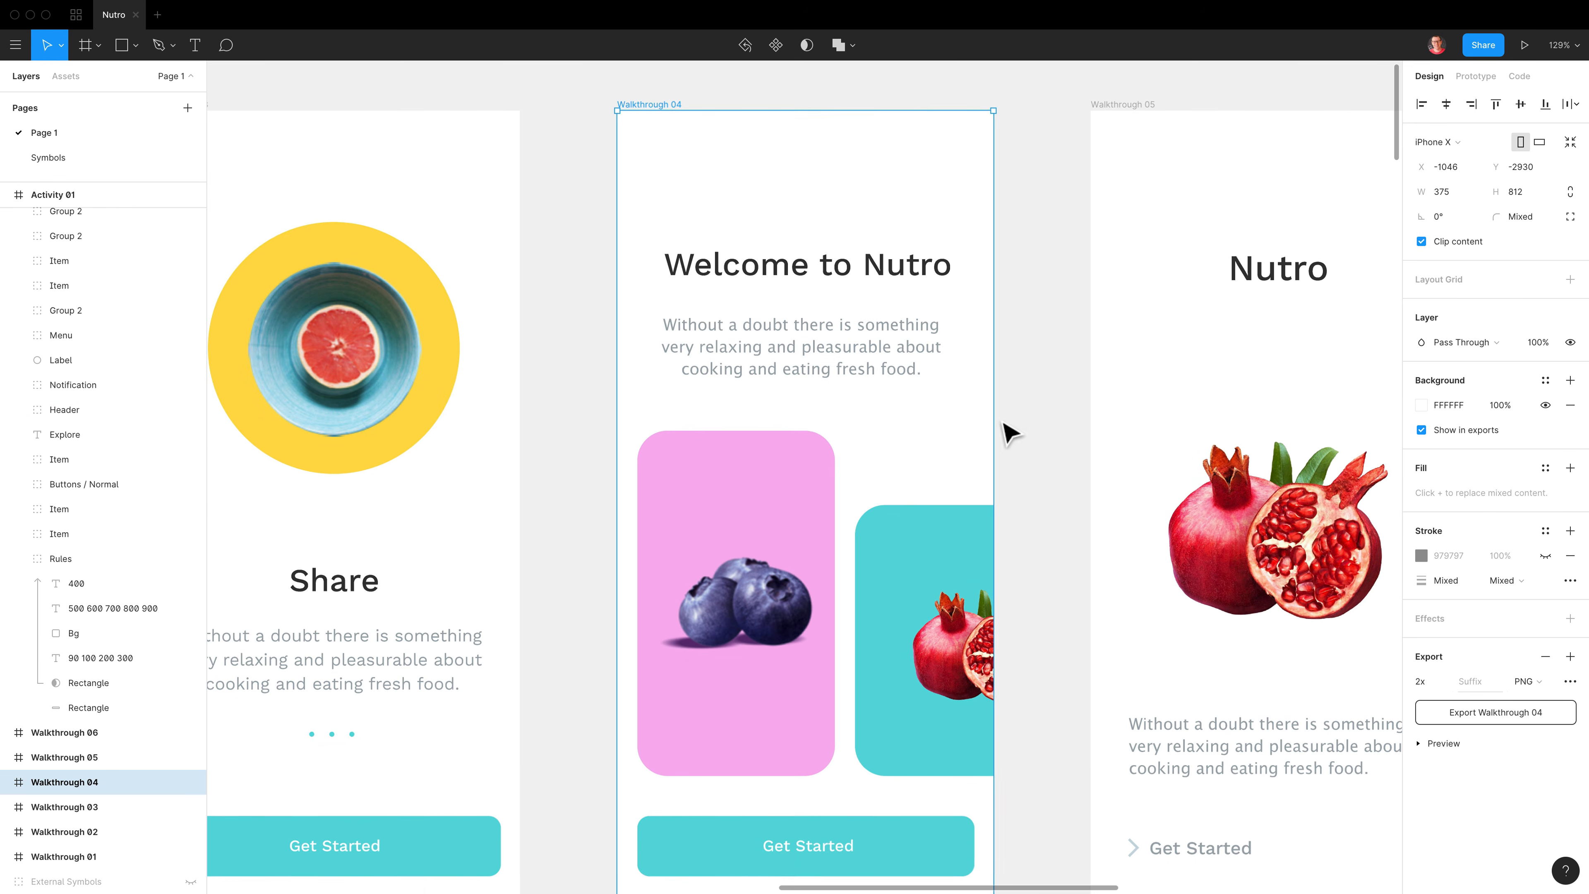
click(1001, 431)
key(super)
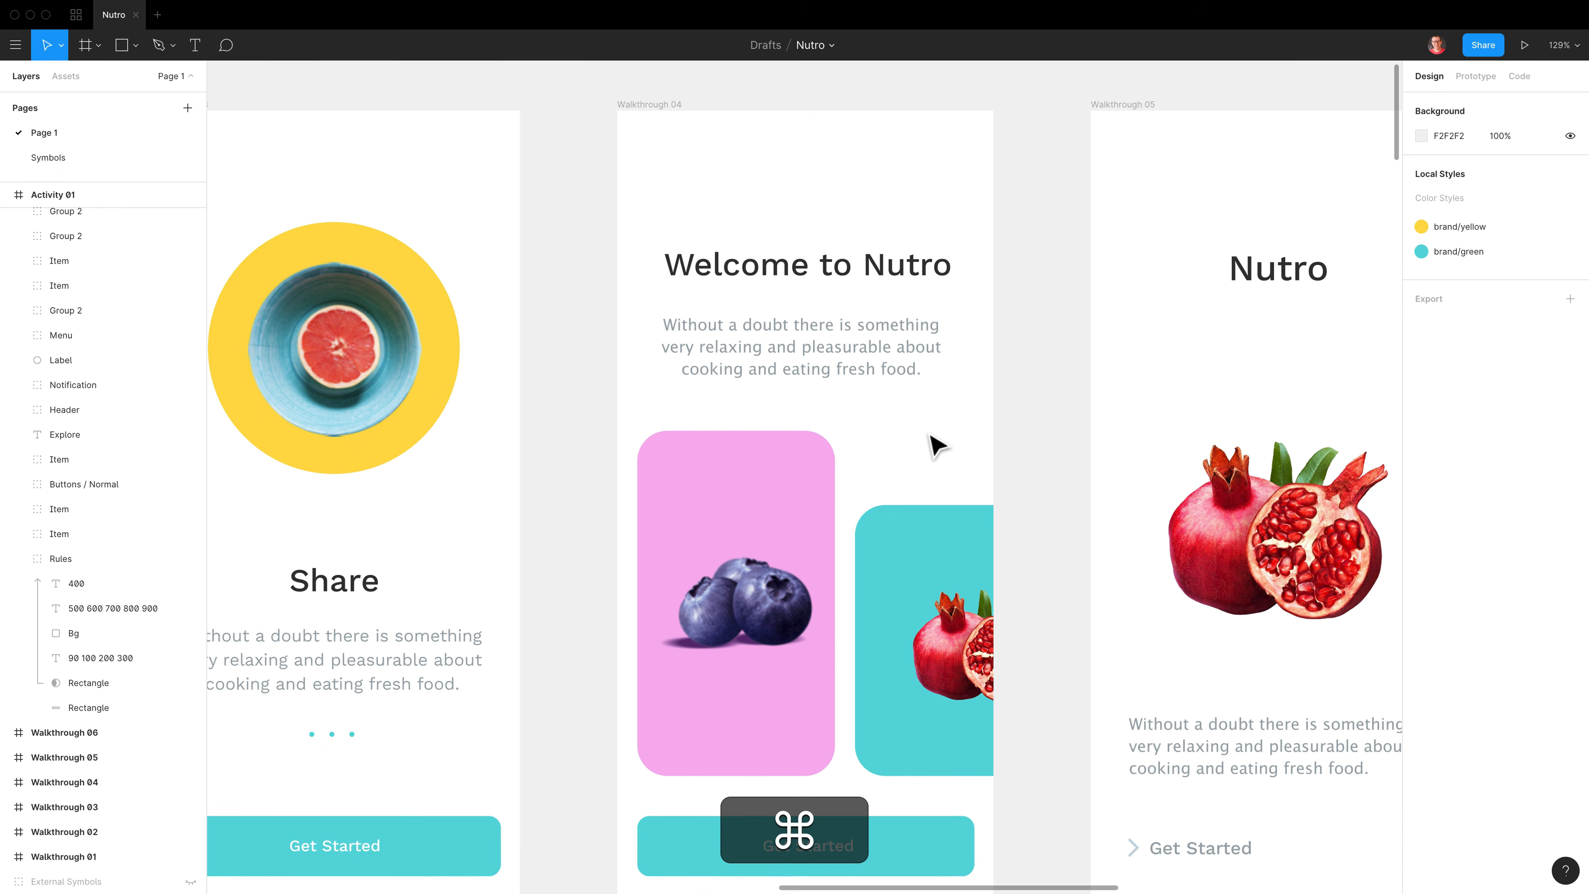
key(super+v)
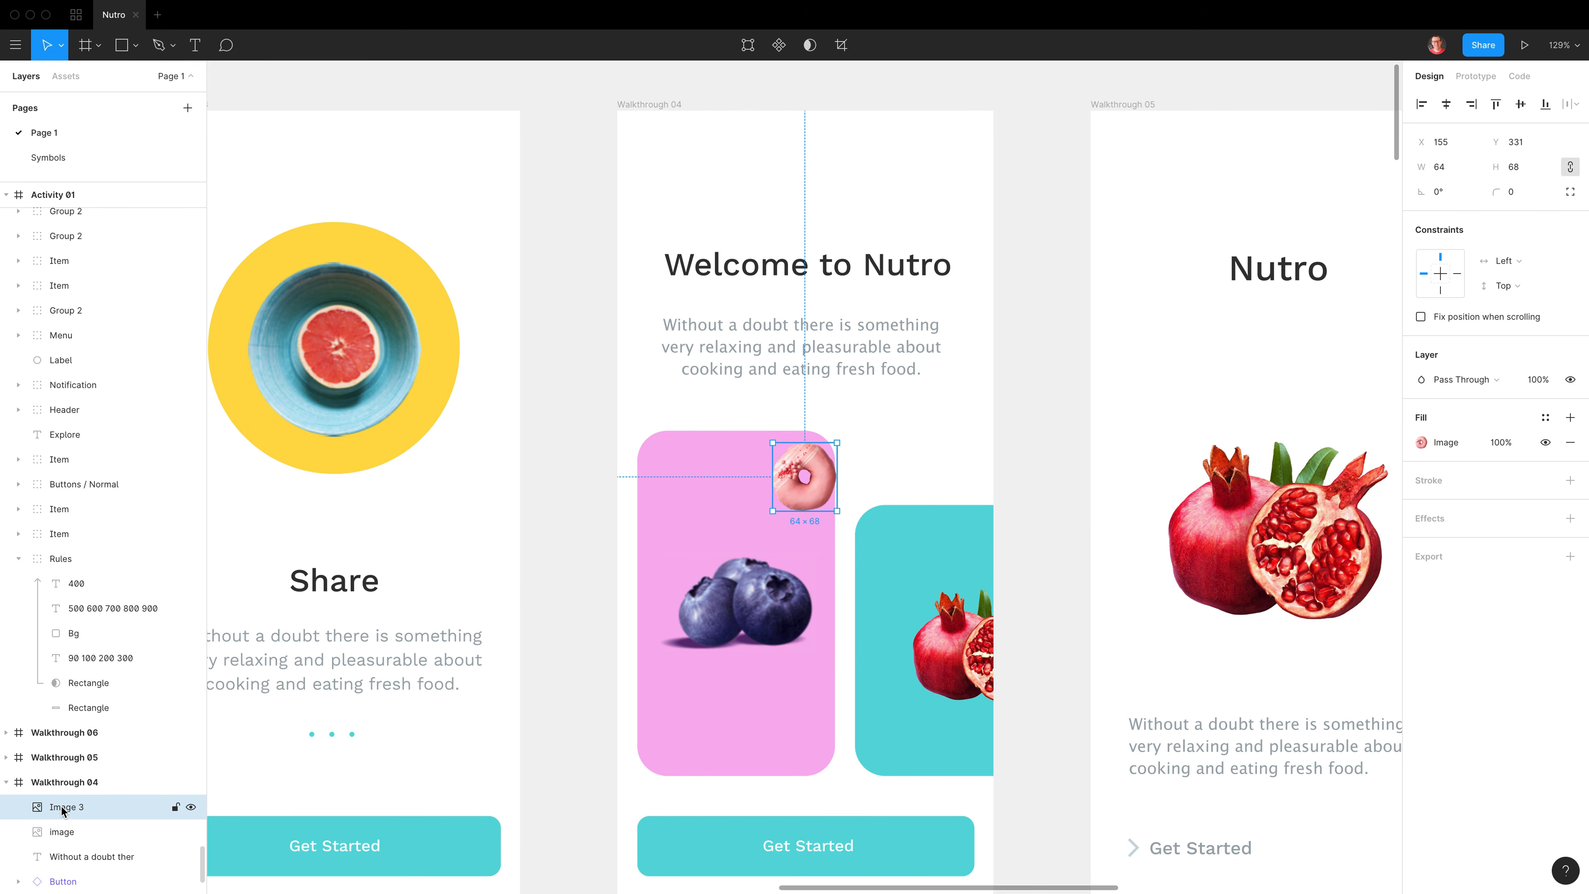
scroll(64, 811, down, 4)
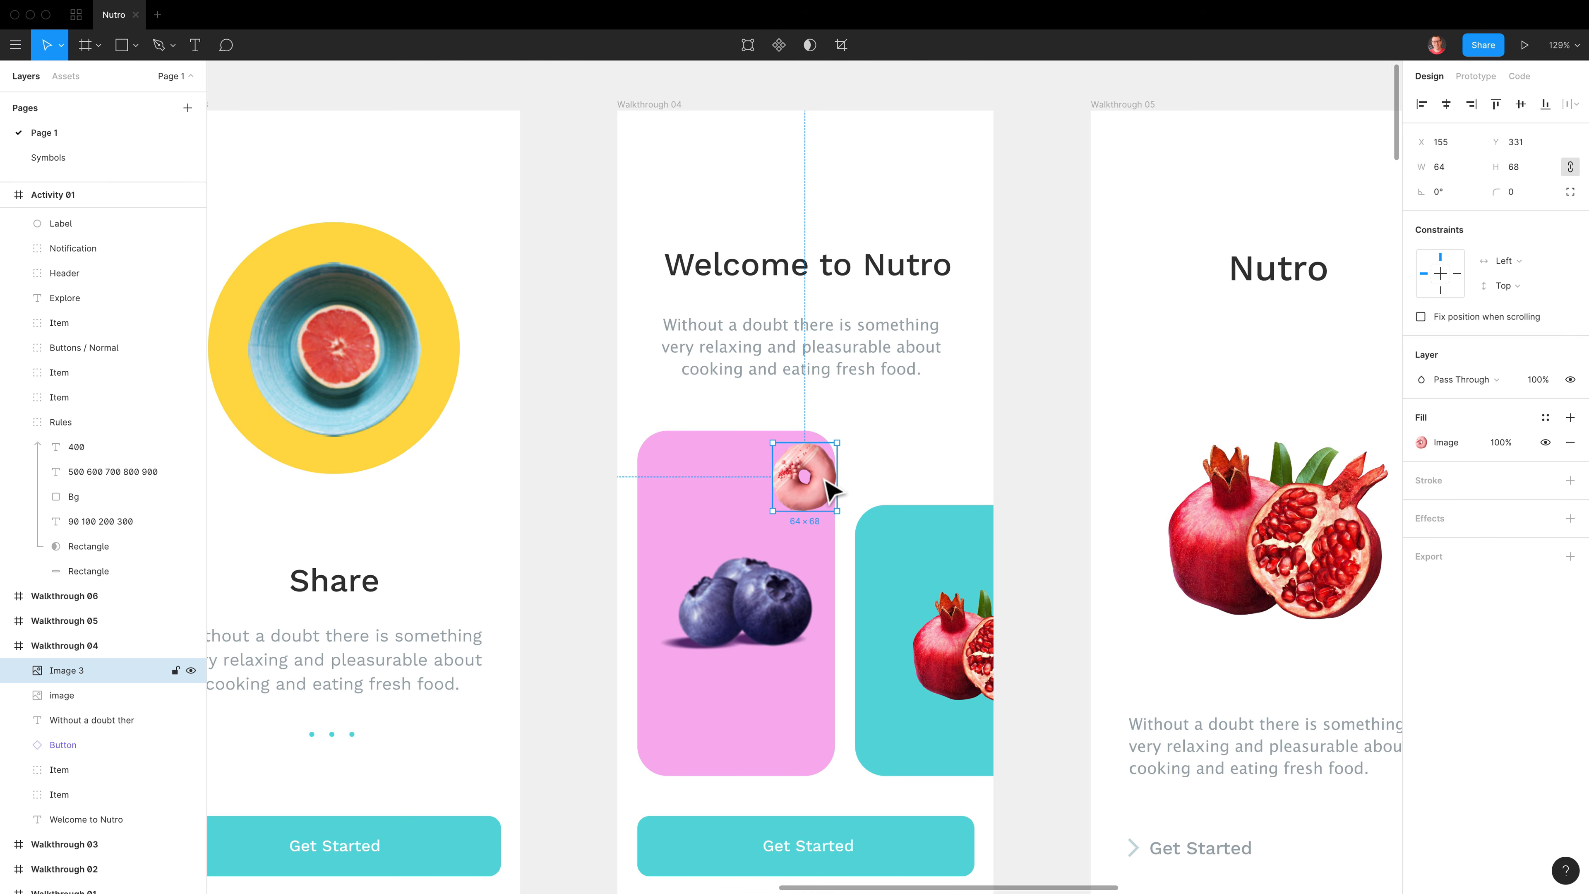
key(Delete)
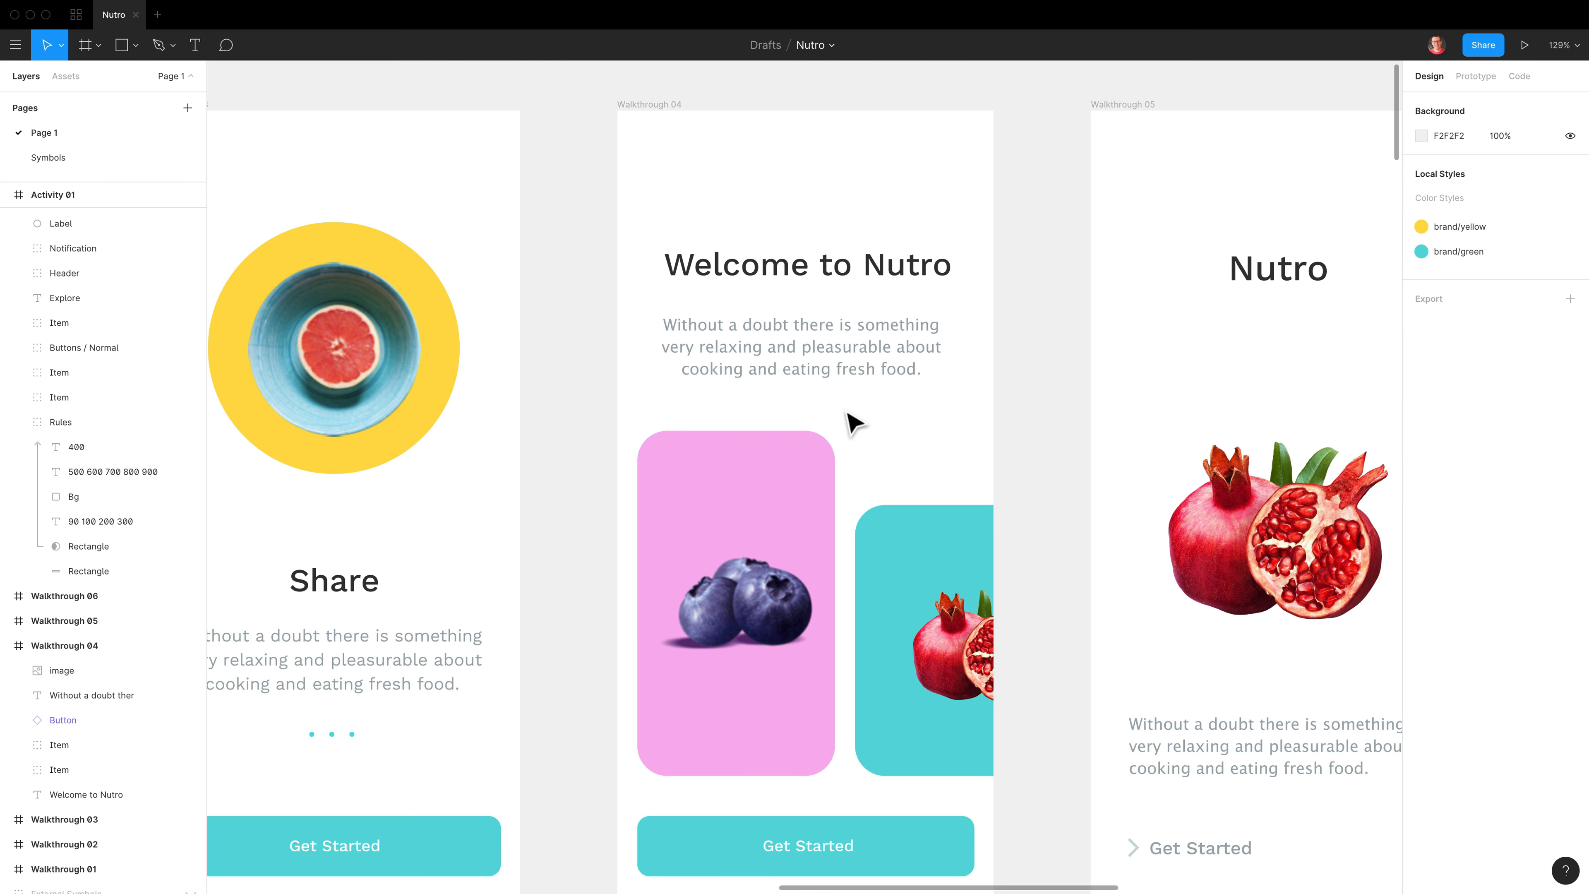
- Paste the donut image directly above the description text layer on Walkthrough 04, and delete the pasted copy
click(822, 361)
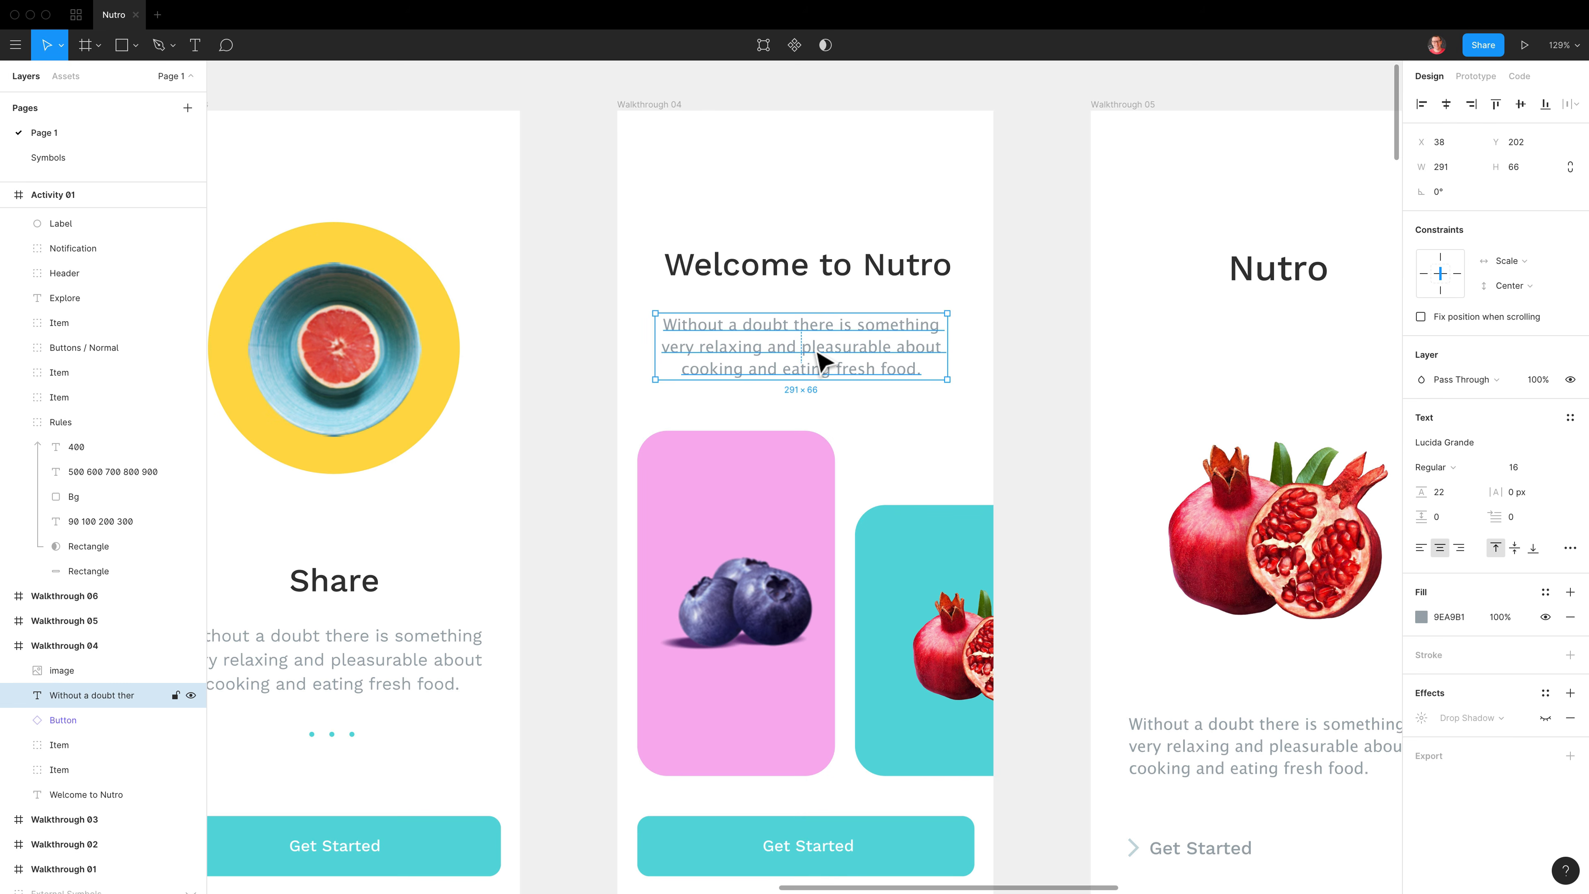
key(super)
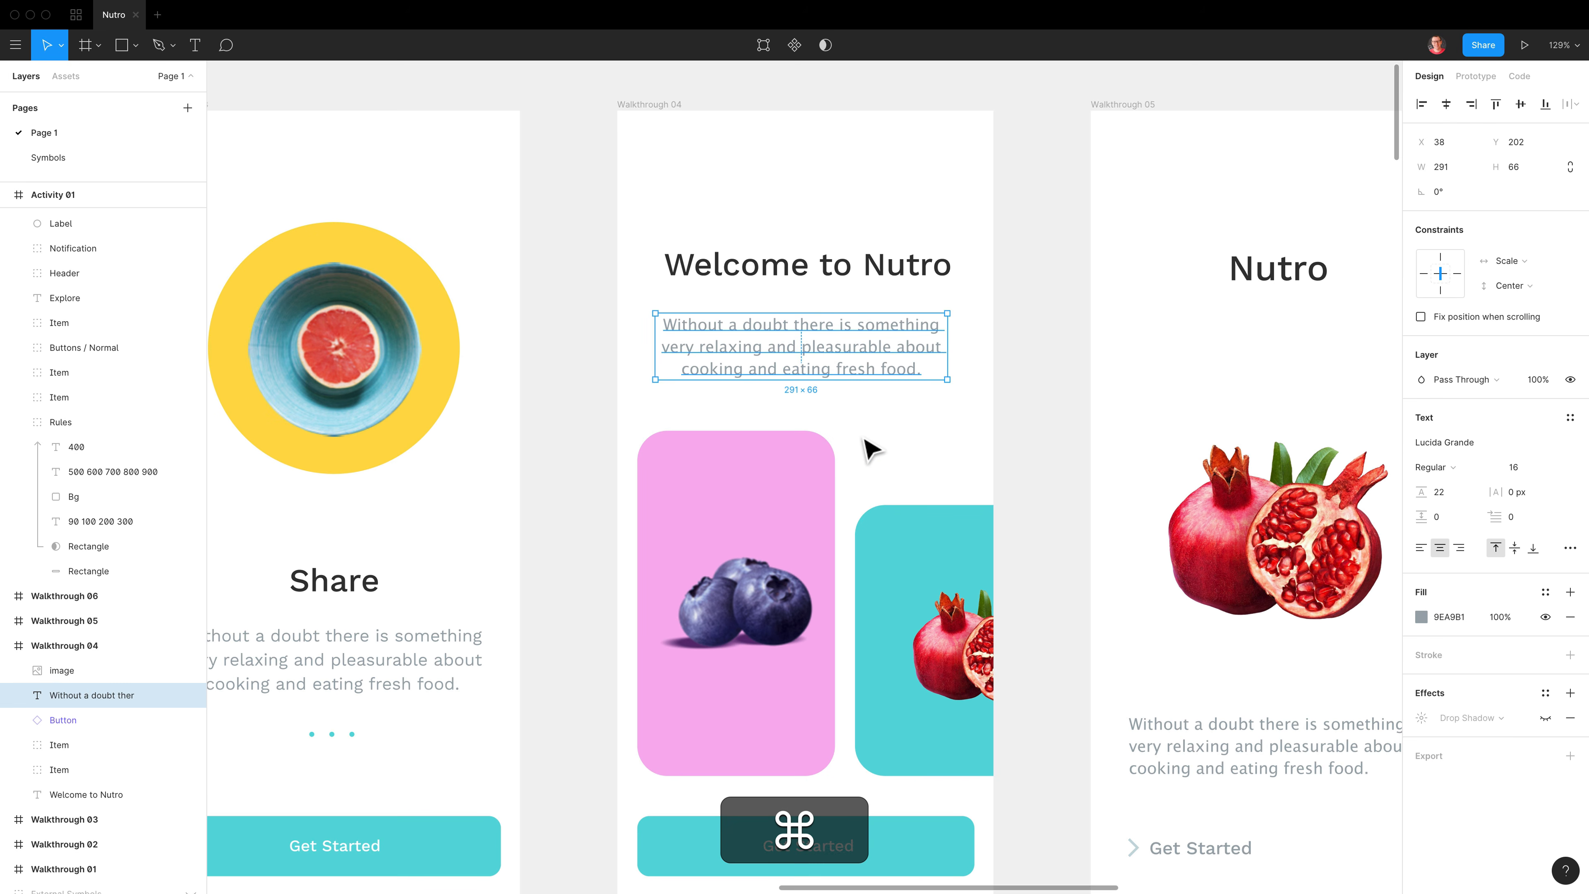
key(super+v)
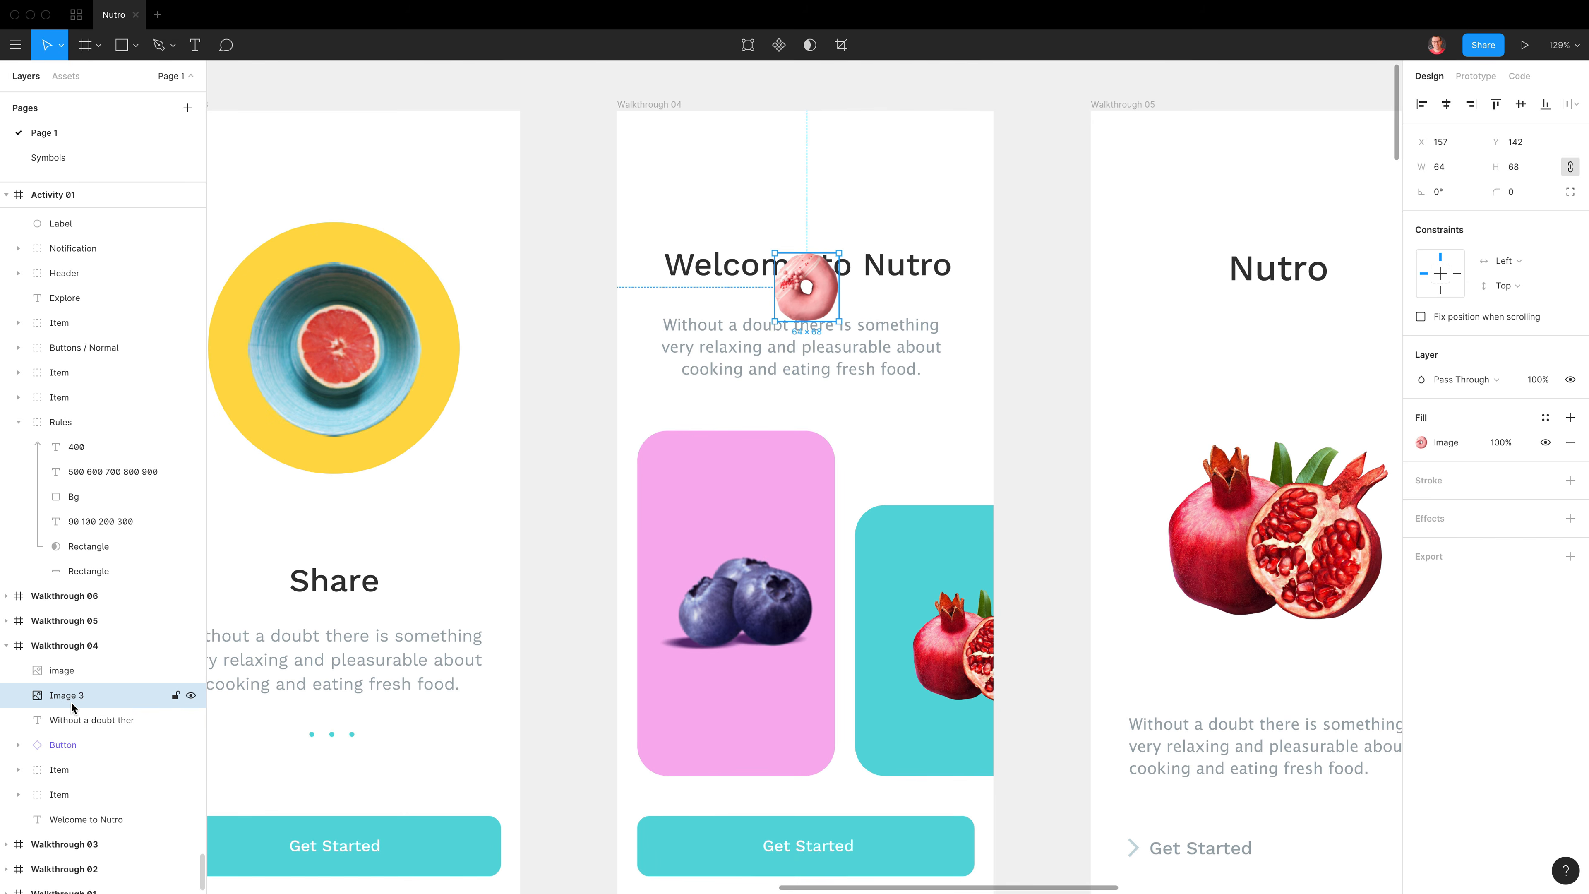
click(70, 715)
click(68, 694)
key(Delete)
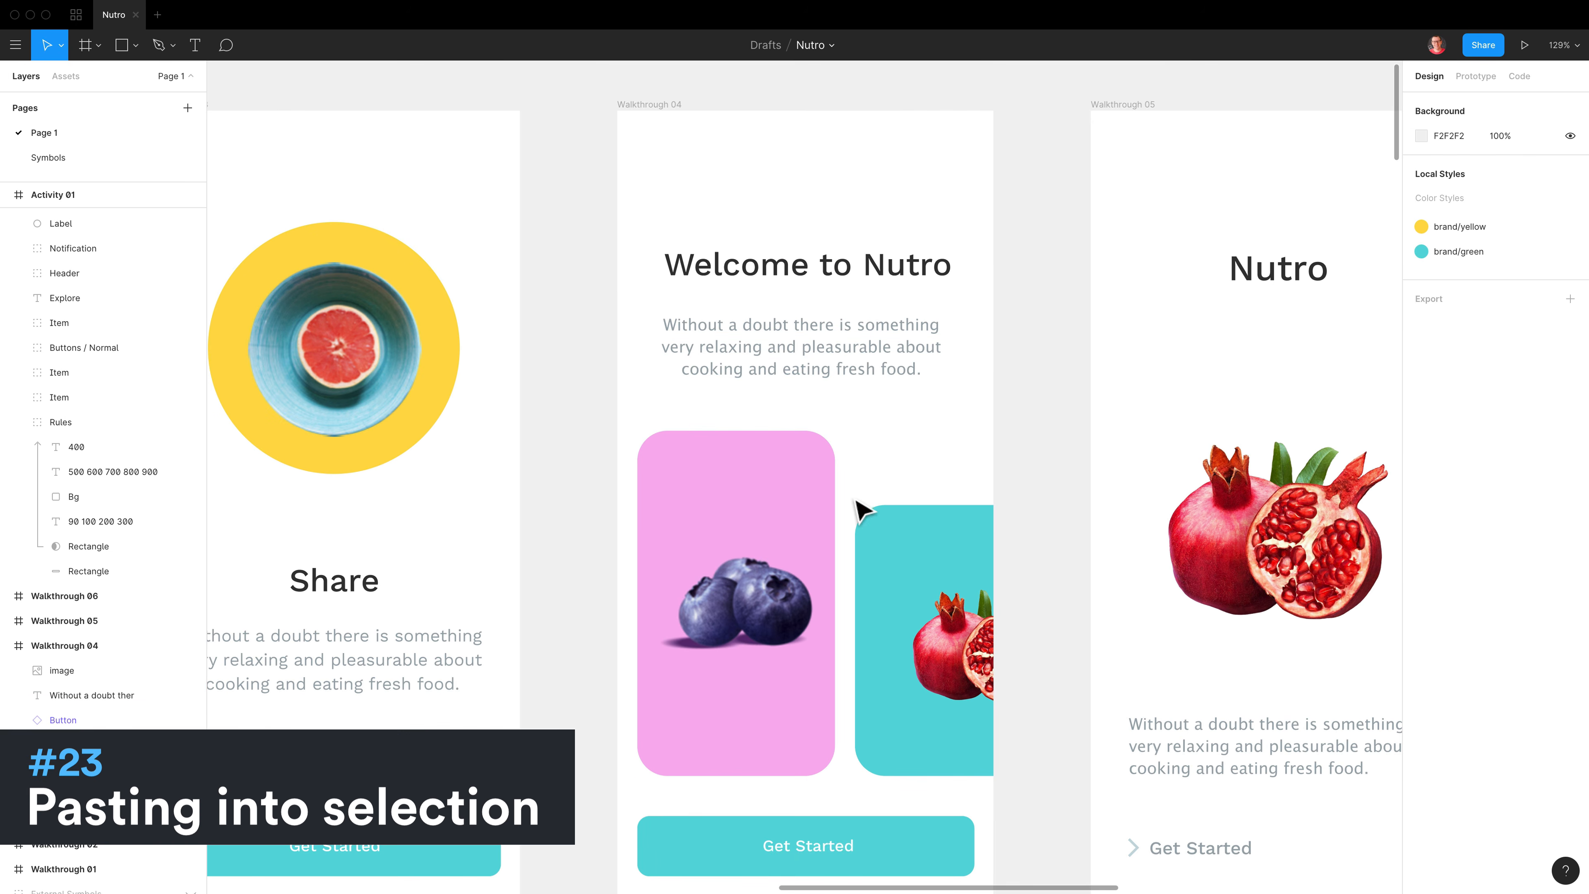
- Paste the copied donut image over the pink card rectangle selected on the Walkthrough 04 screen
super+click(748, 487)
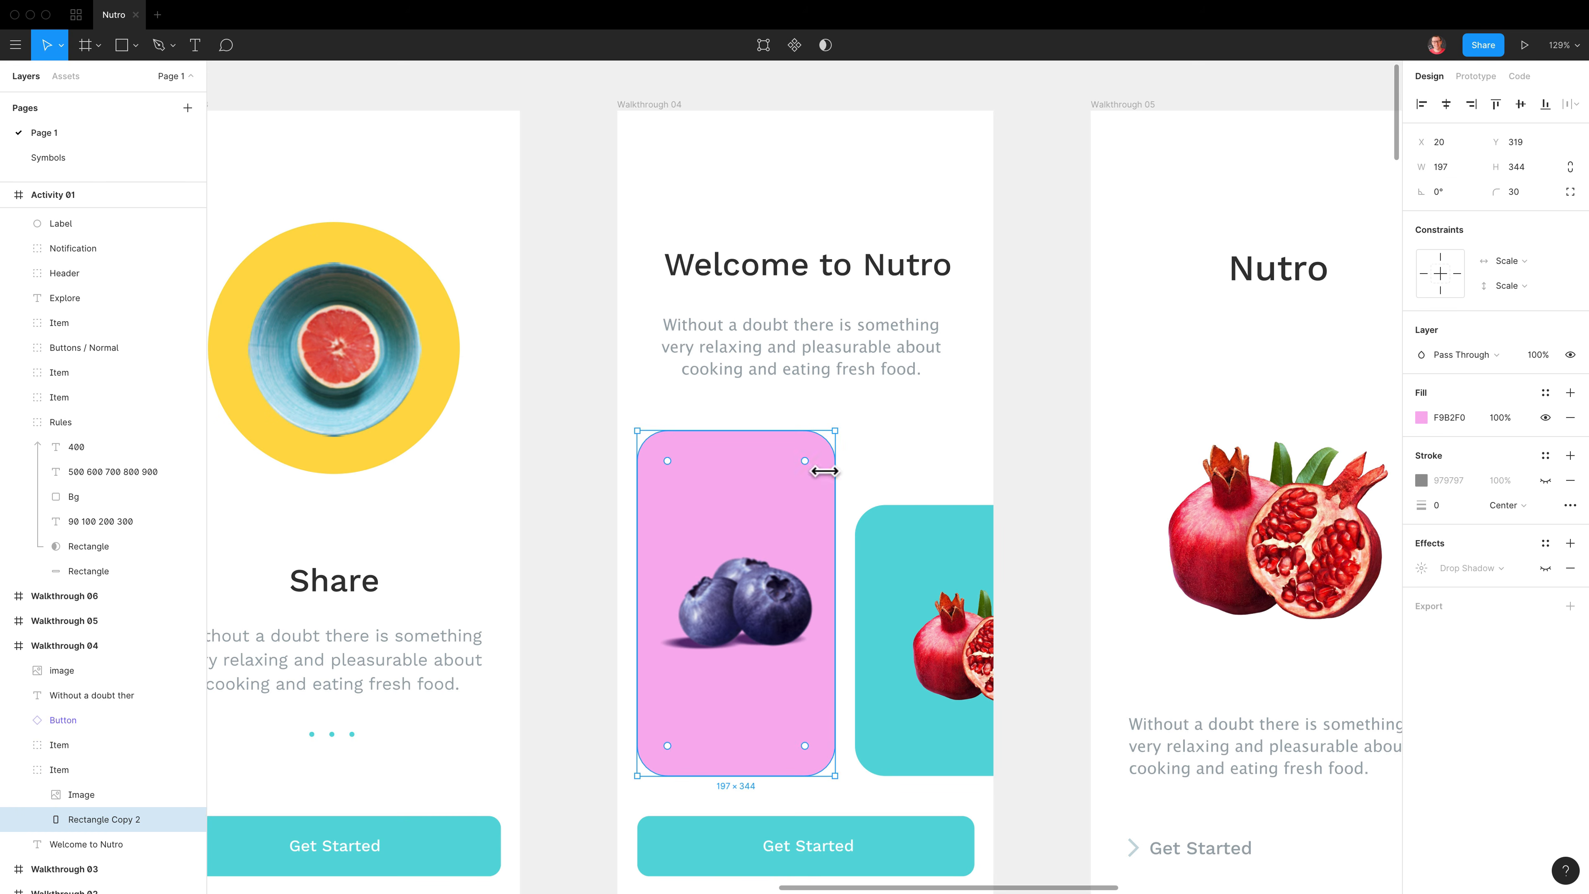
key(super)
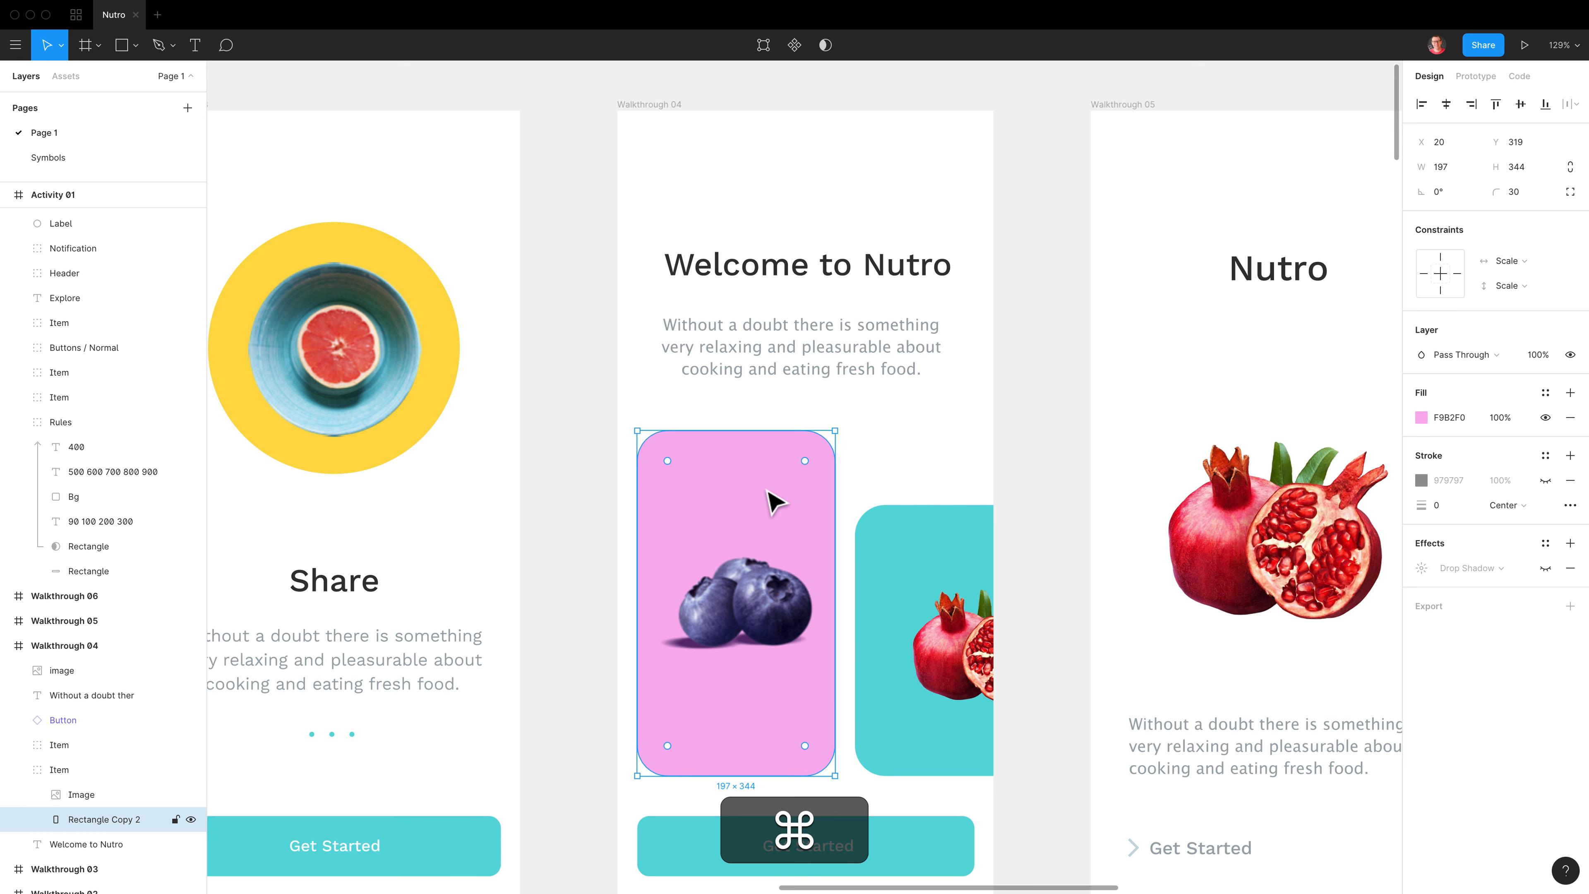
key(shift+super+v)
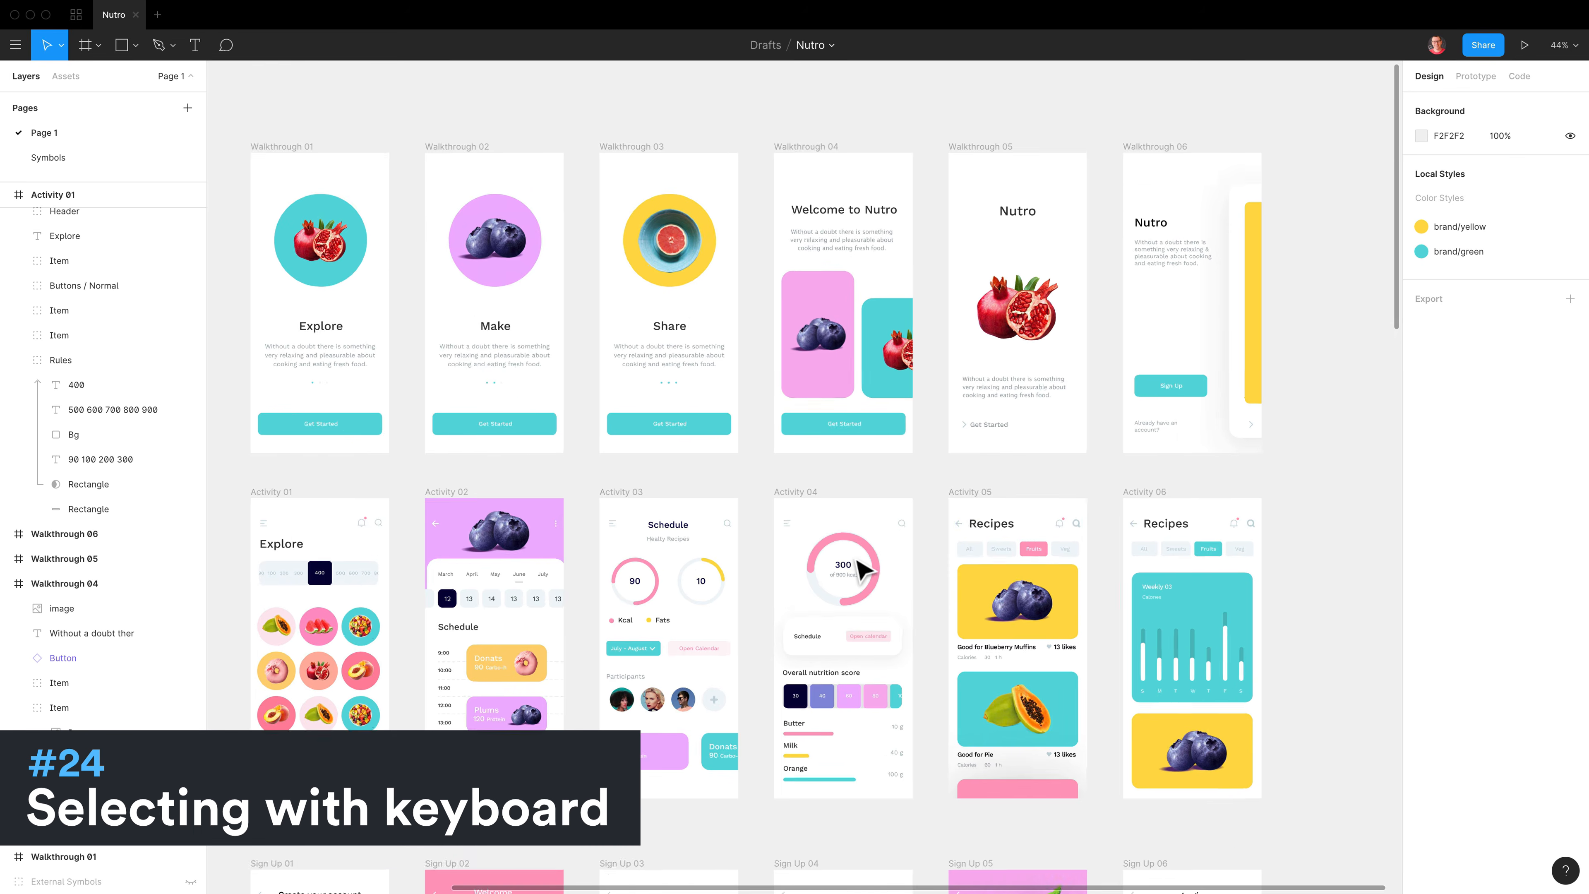
- Step the selection between the pink Oval arc and its parent Filter group on Activity 04, including its vector editing mode, and deselect
scroll(851, 488, up, 5)
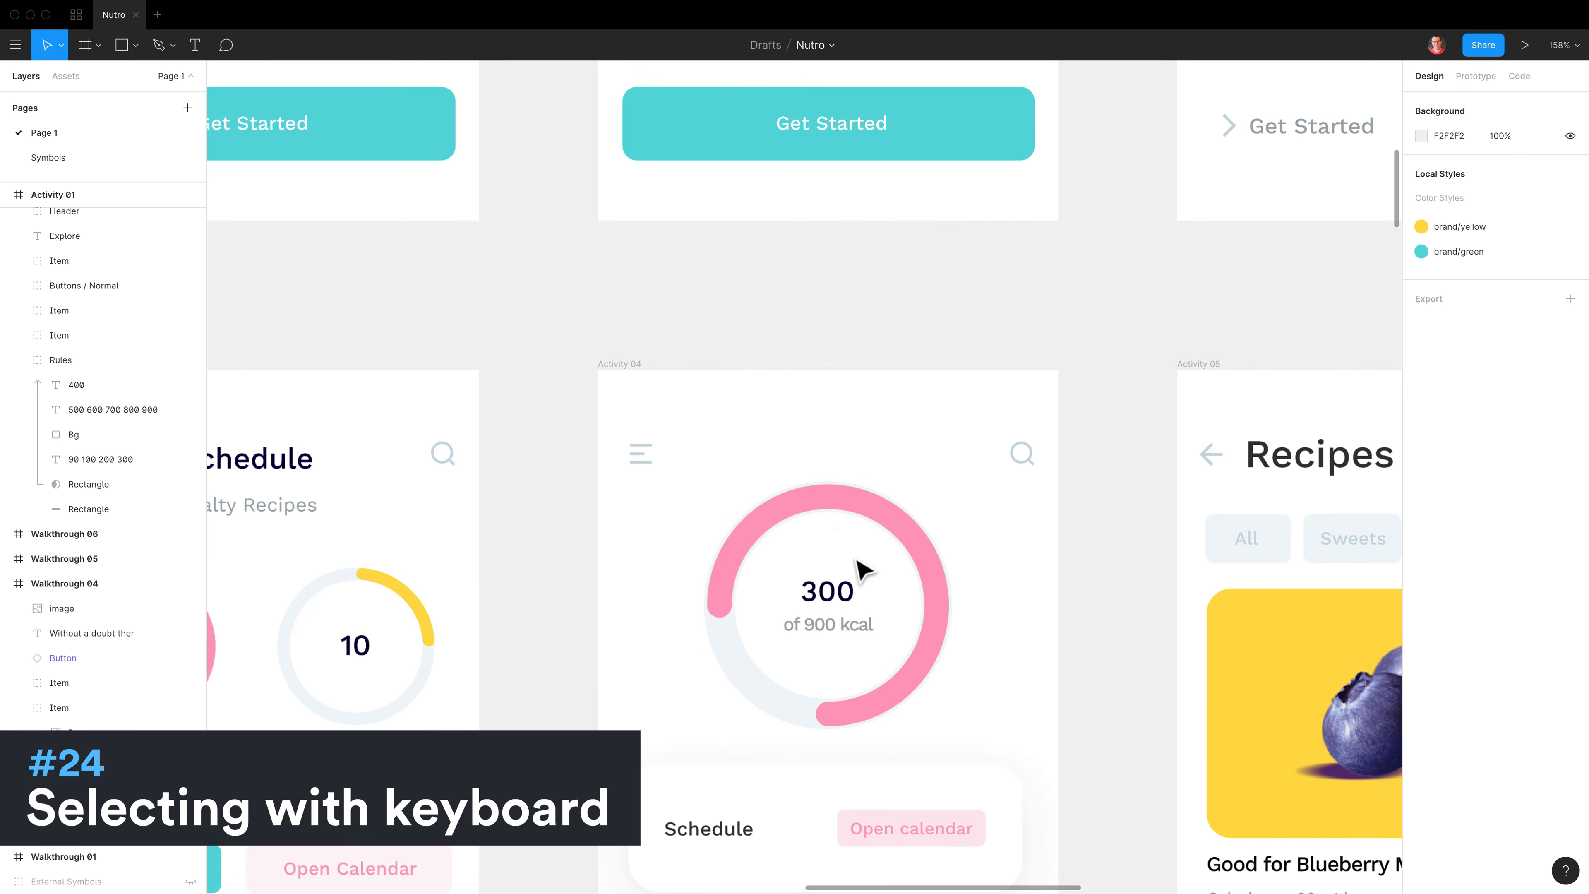
key(super)
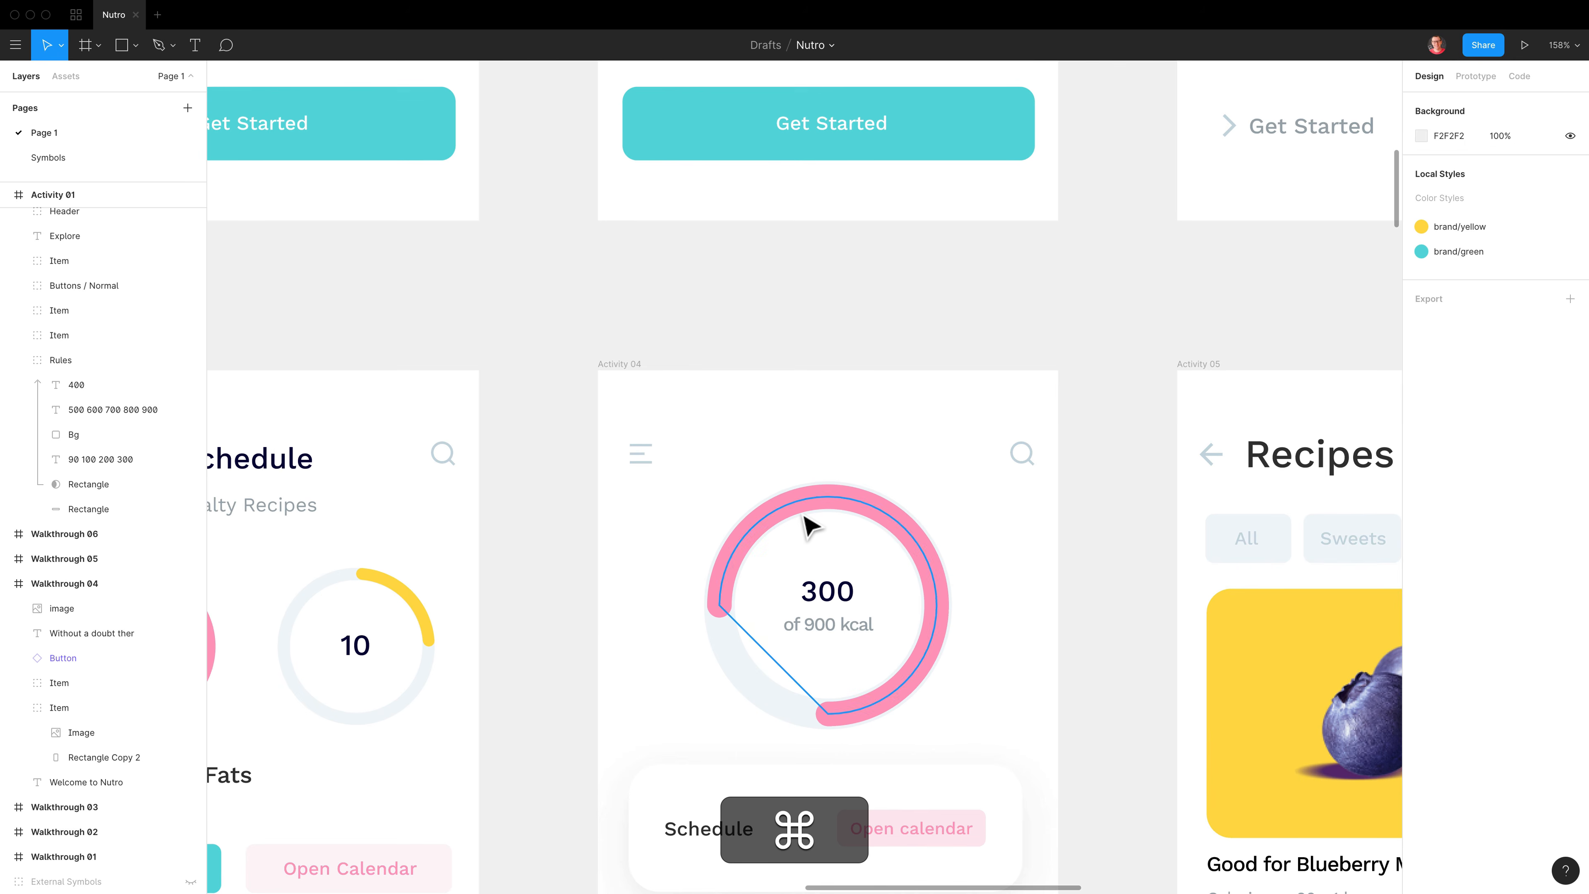
super+click(790, 526)
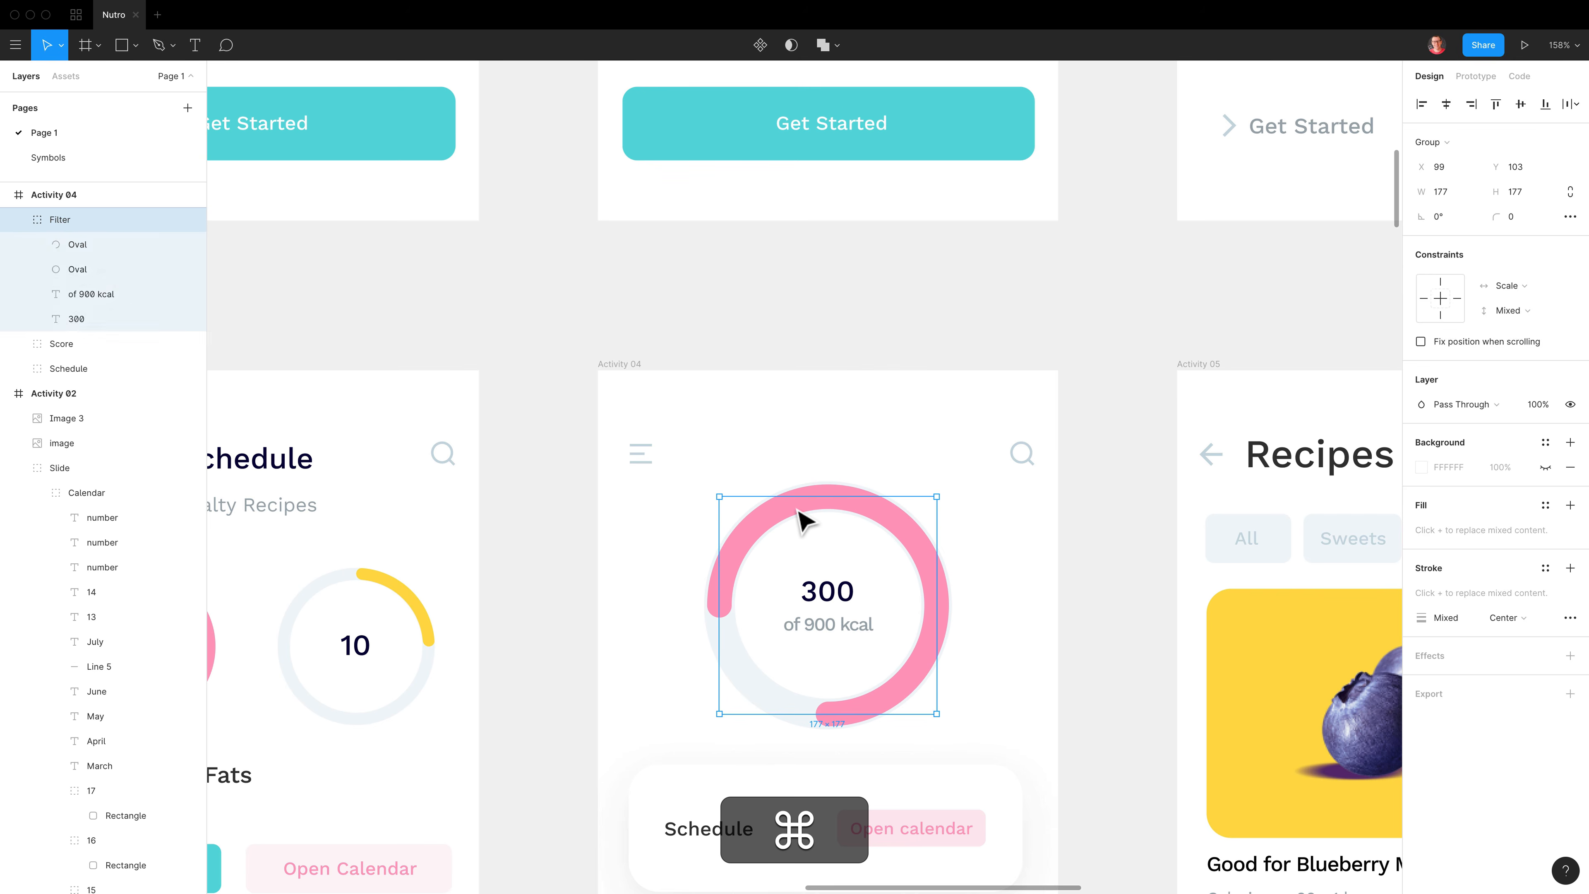
key(Return)
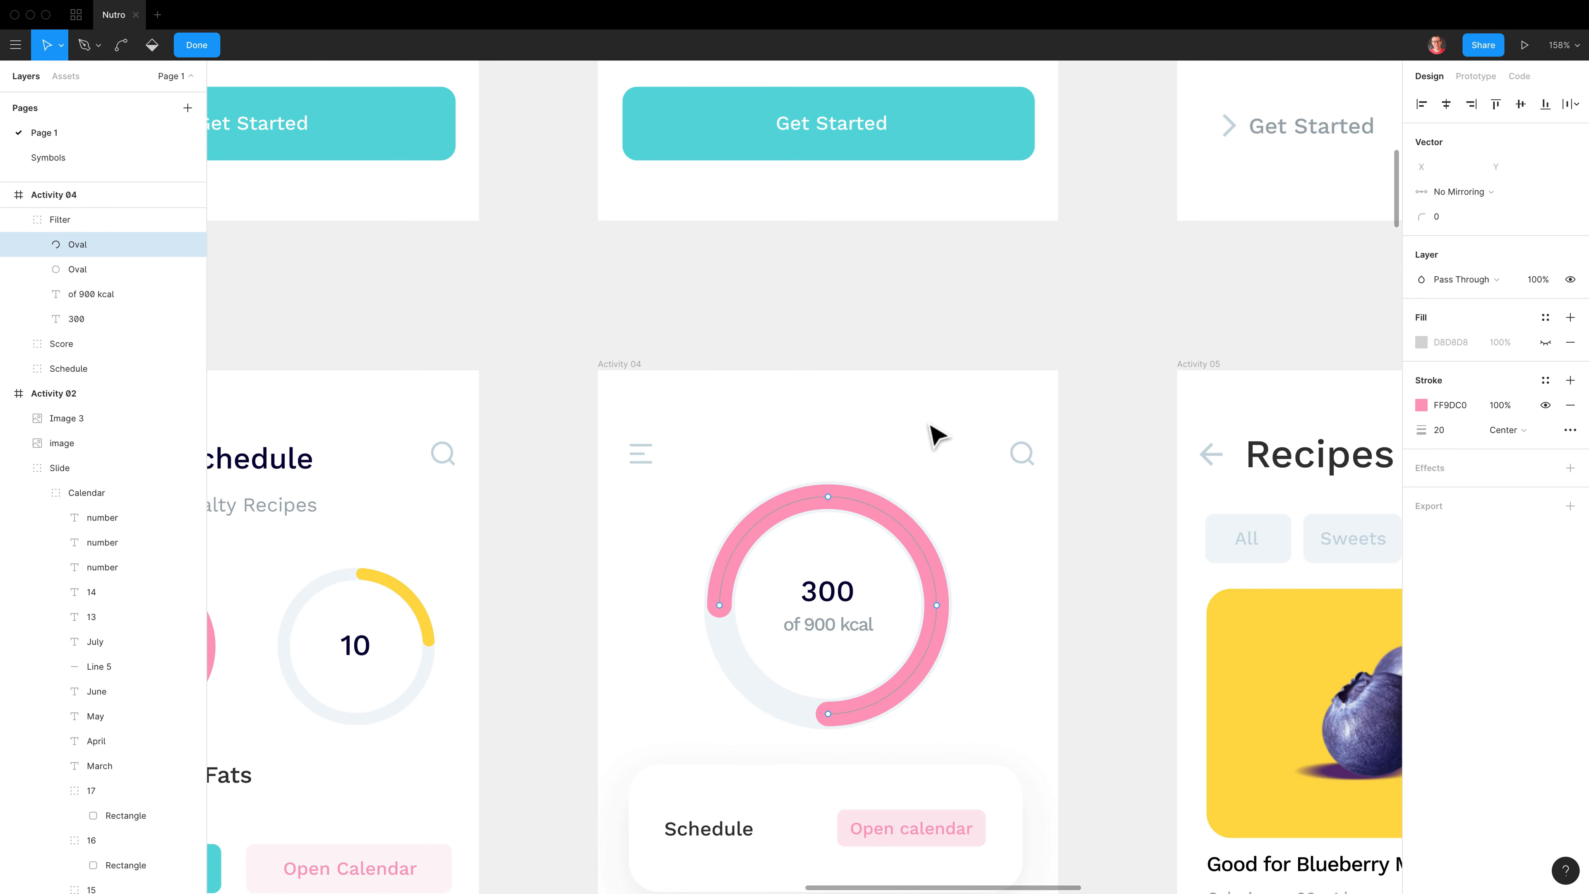
key(shift+Return)
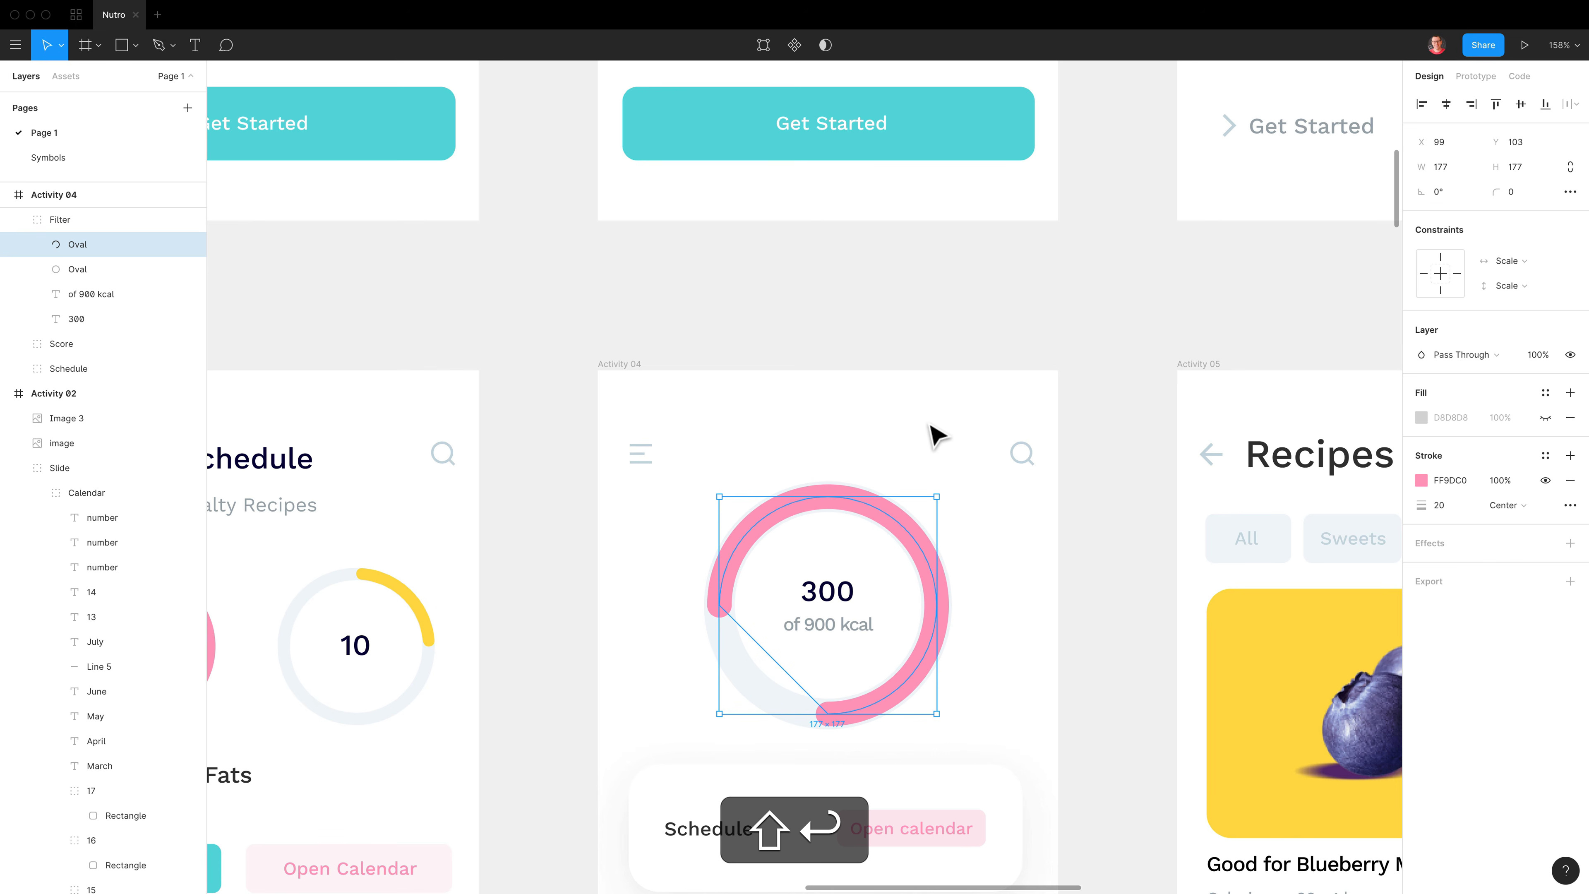
click(937, 436)
- Select the Slide group on Activity 02, step down through two levels of child layers, and return to the parent level
scroll(937, 433, left, 10)
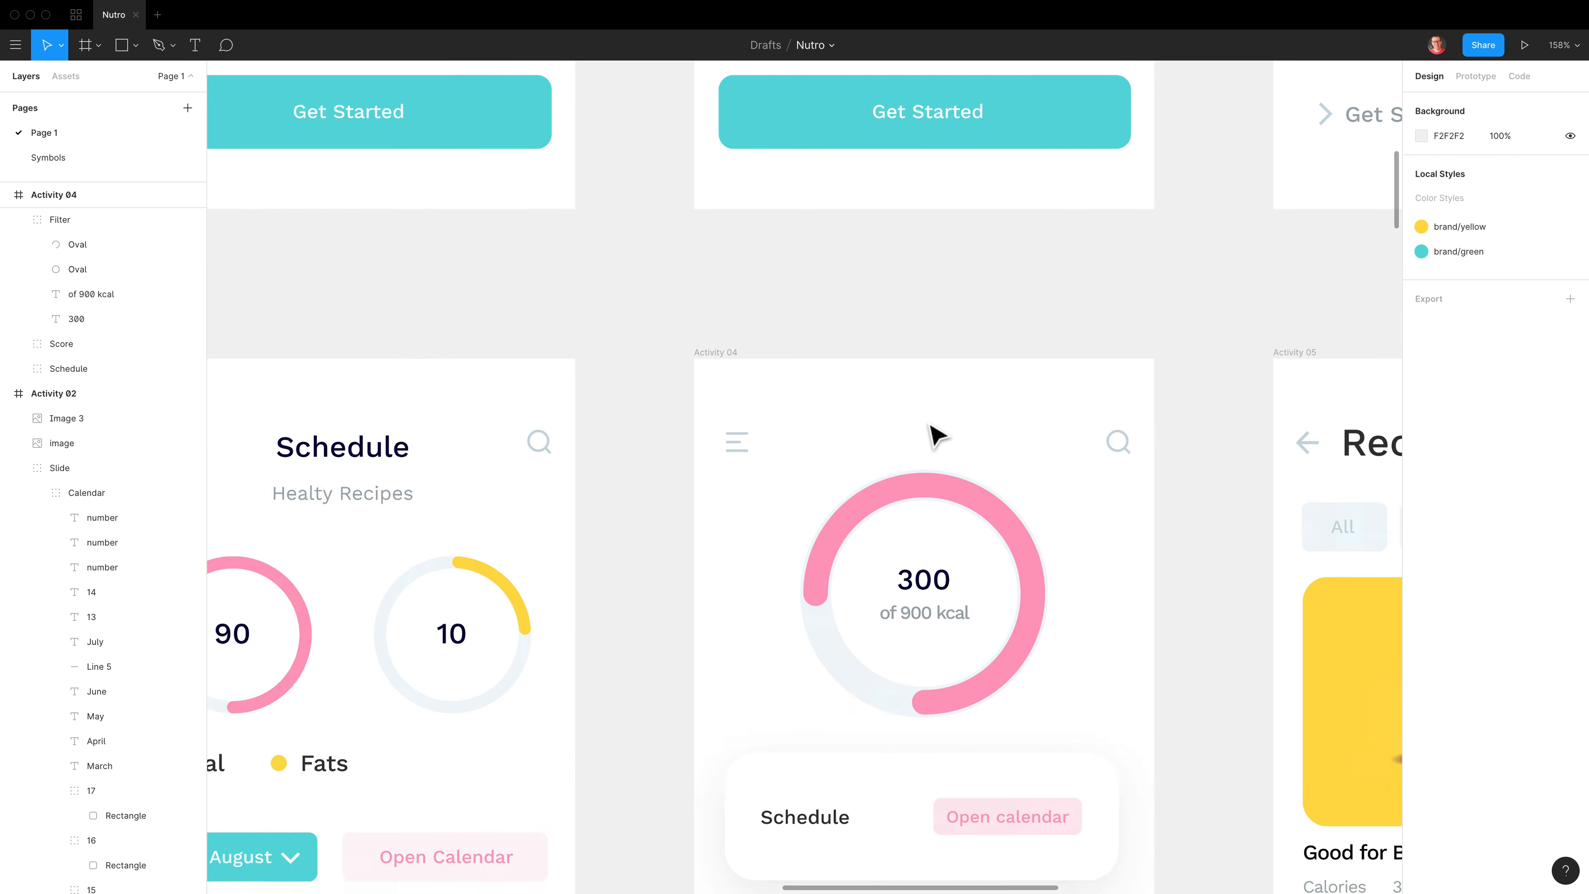
ctrl+scroll(639, 641, down, 5)
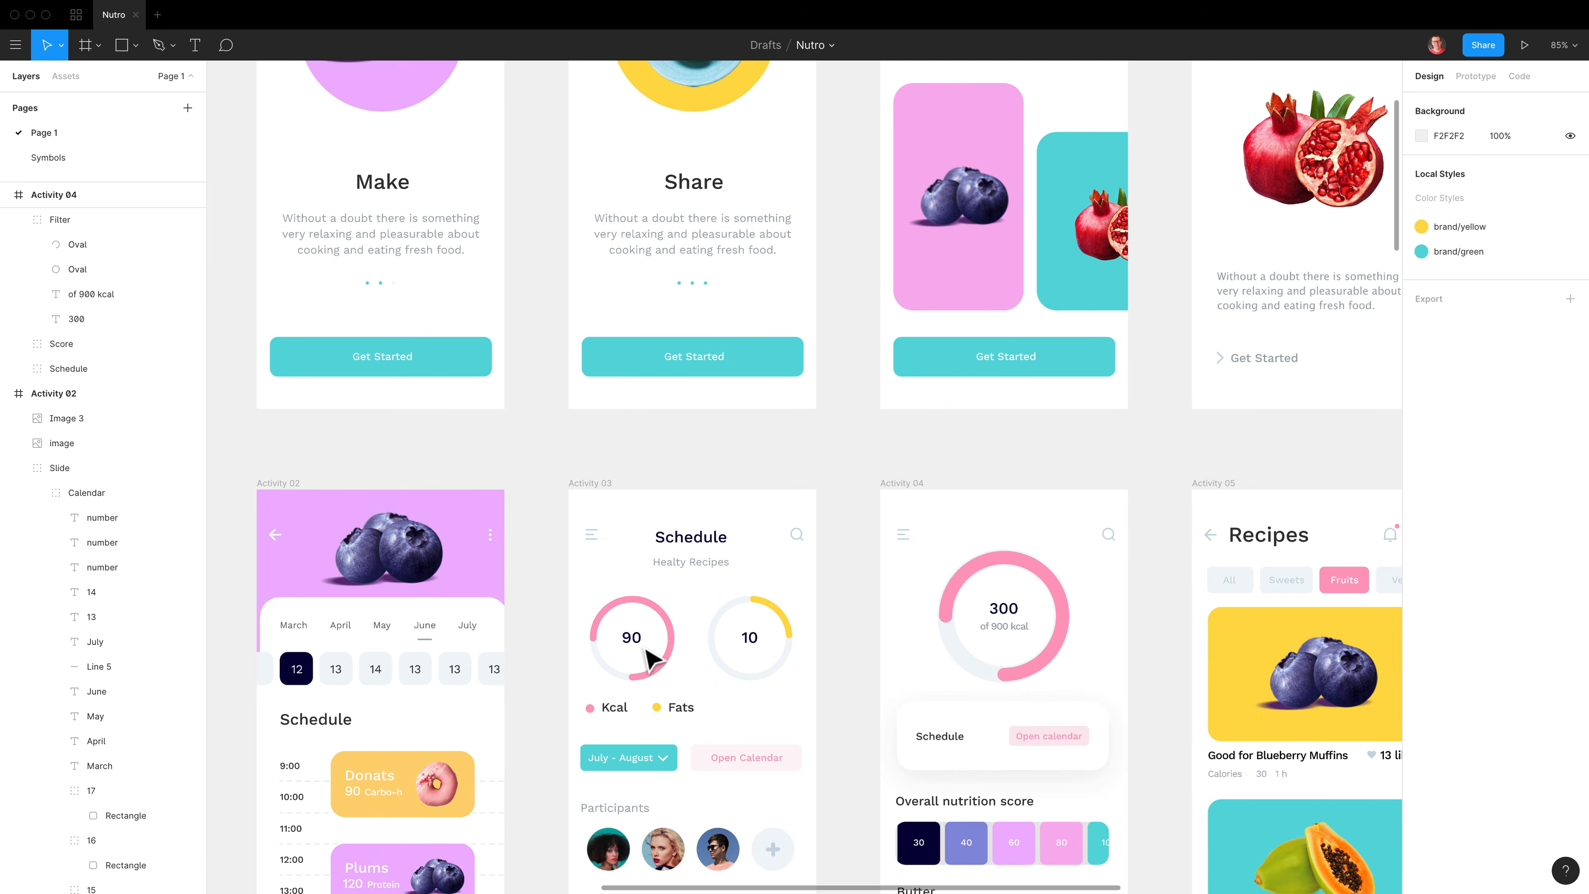
click(468, 679)
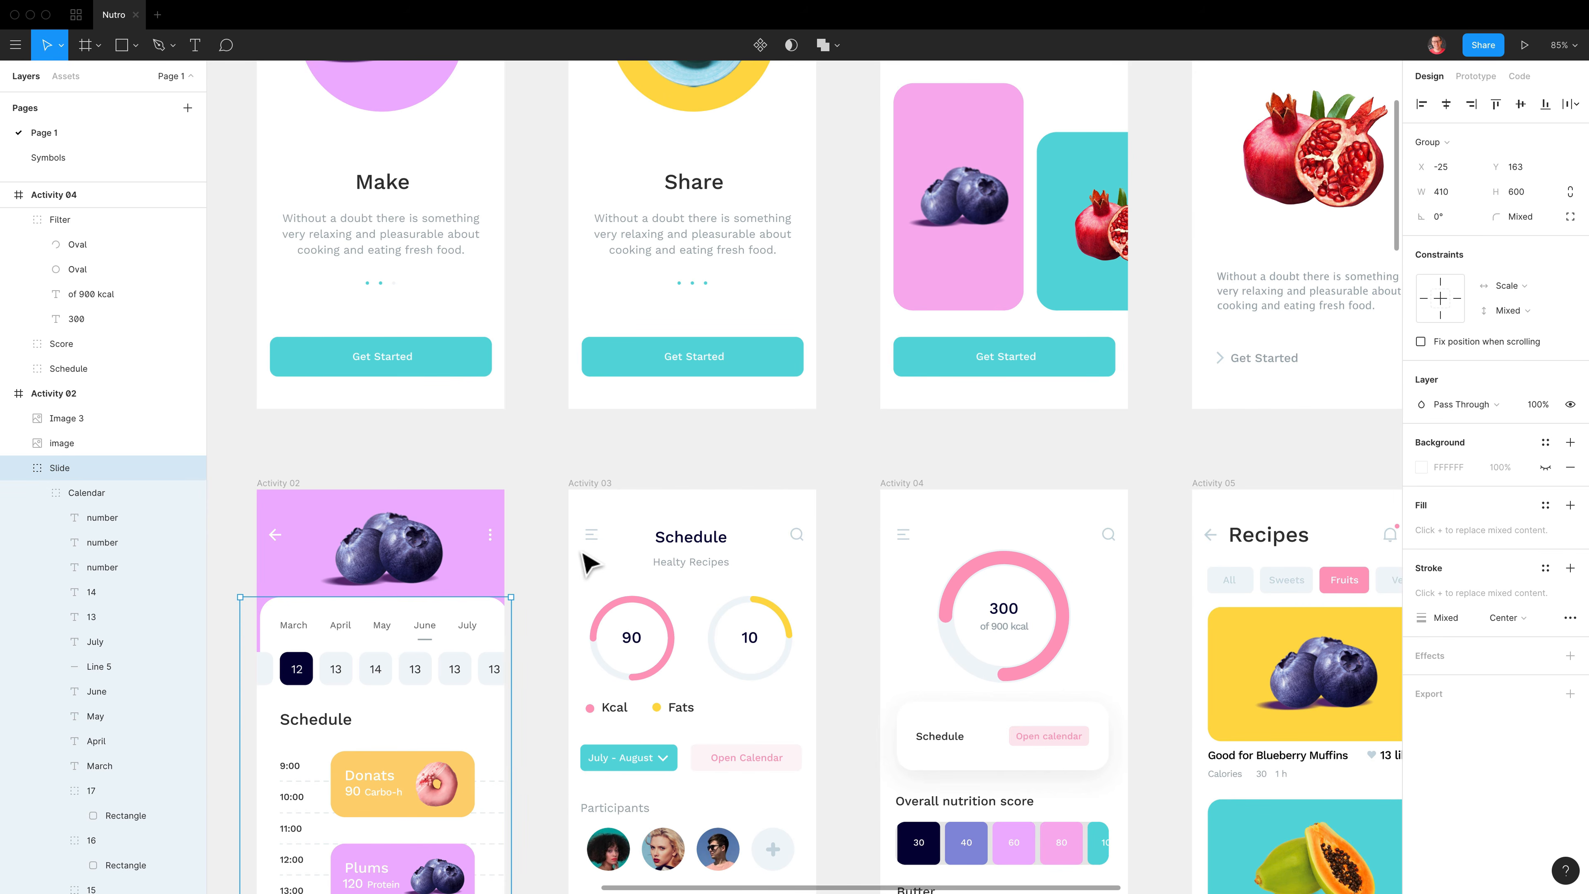
key(Return)
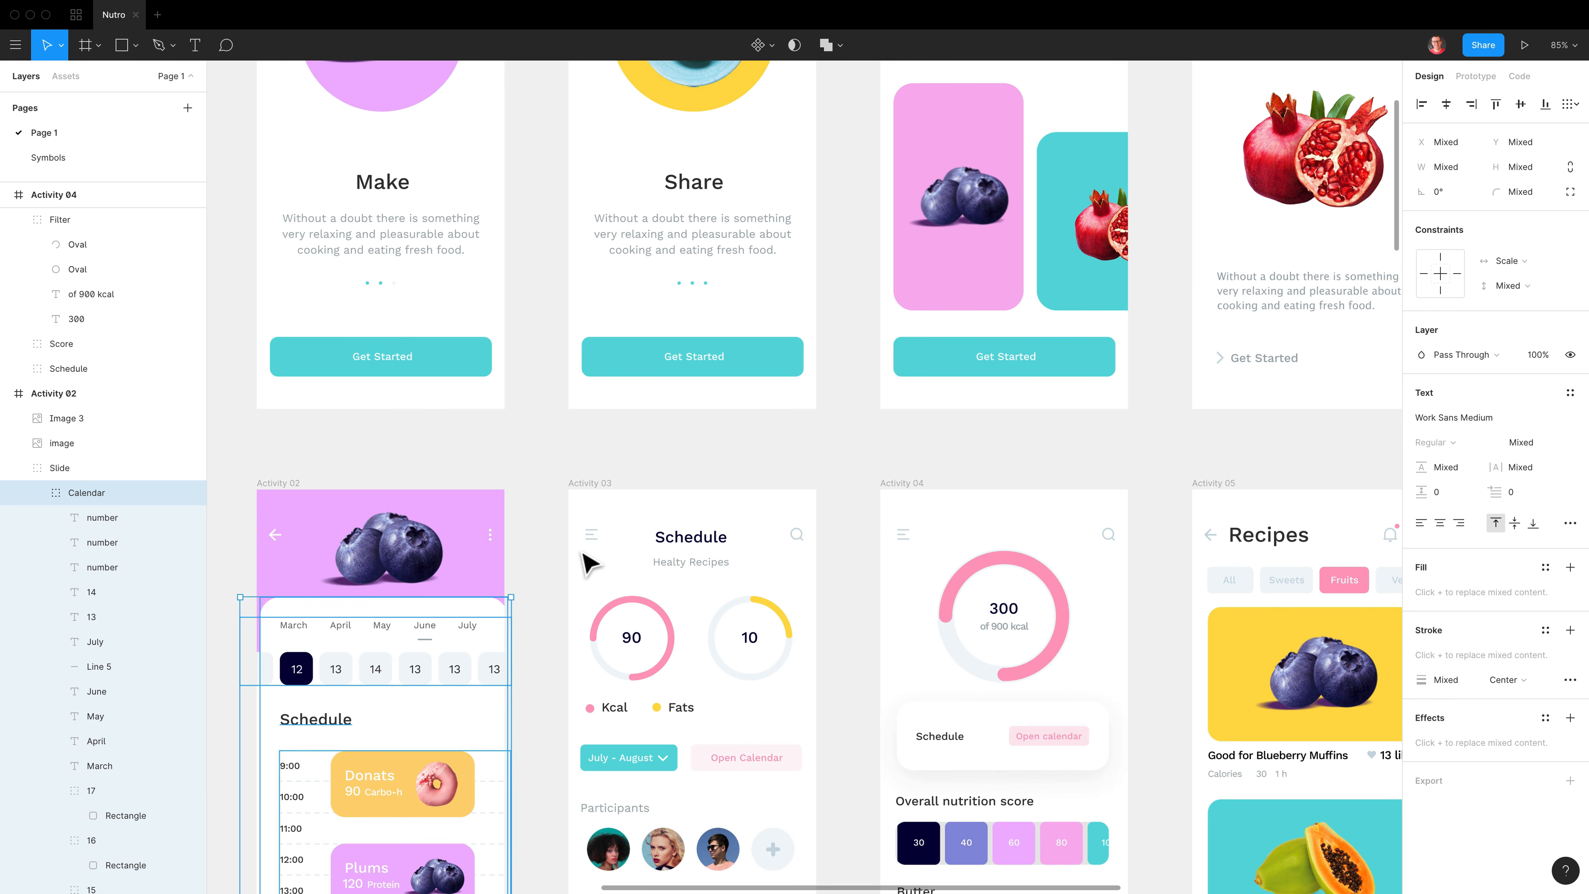
key(Return)
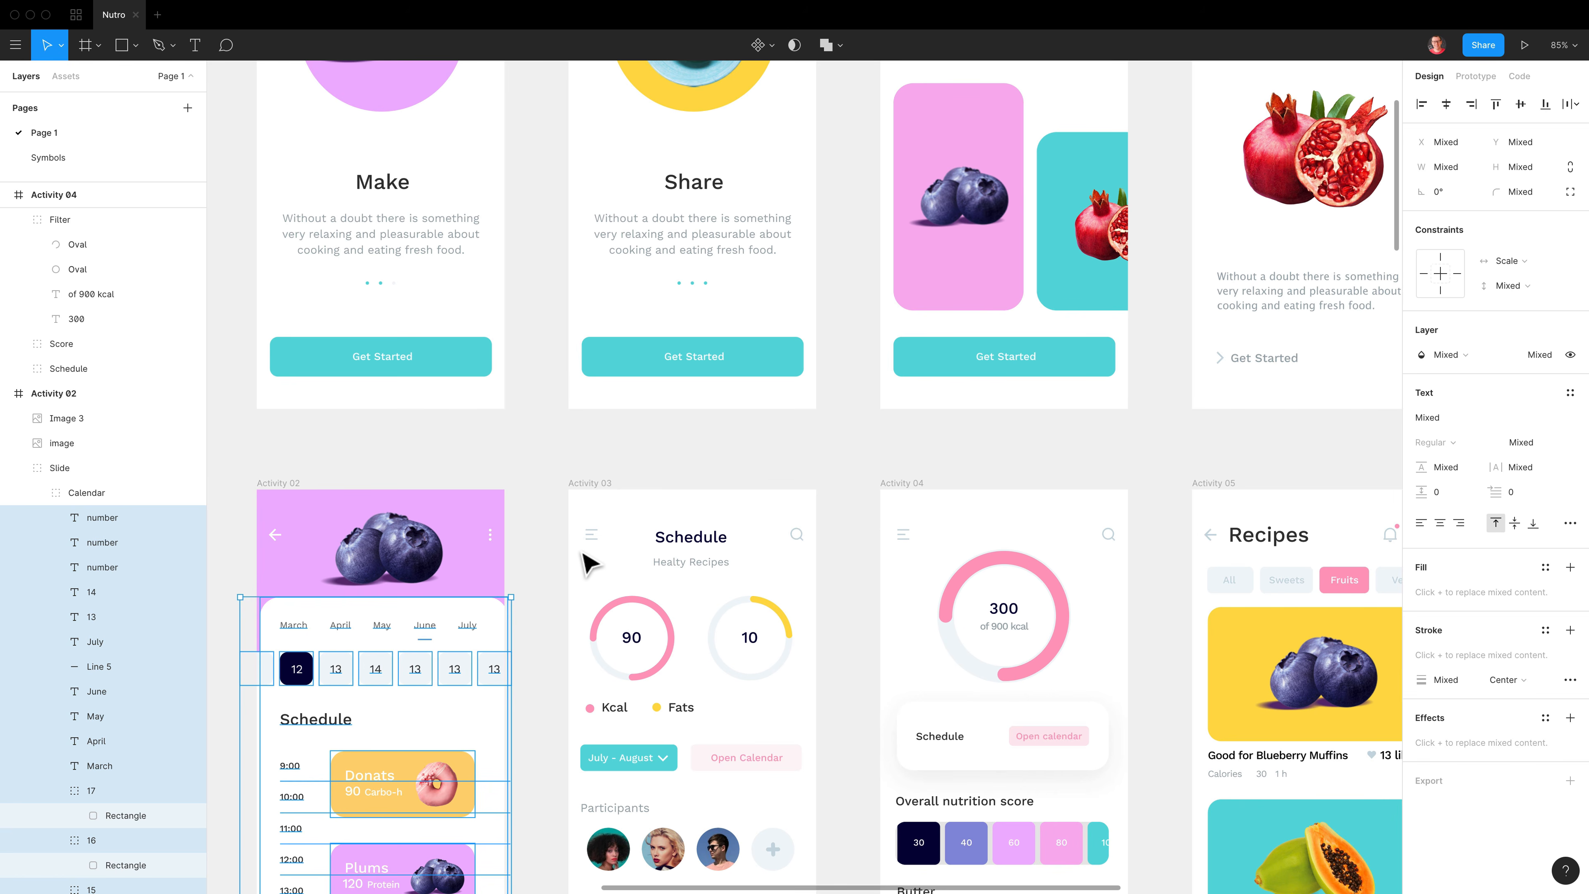
key(shift+Return)
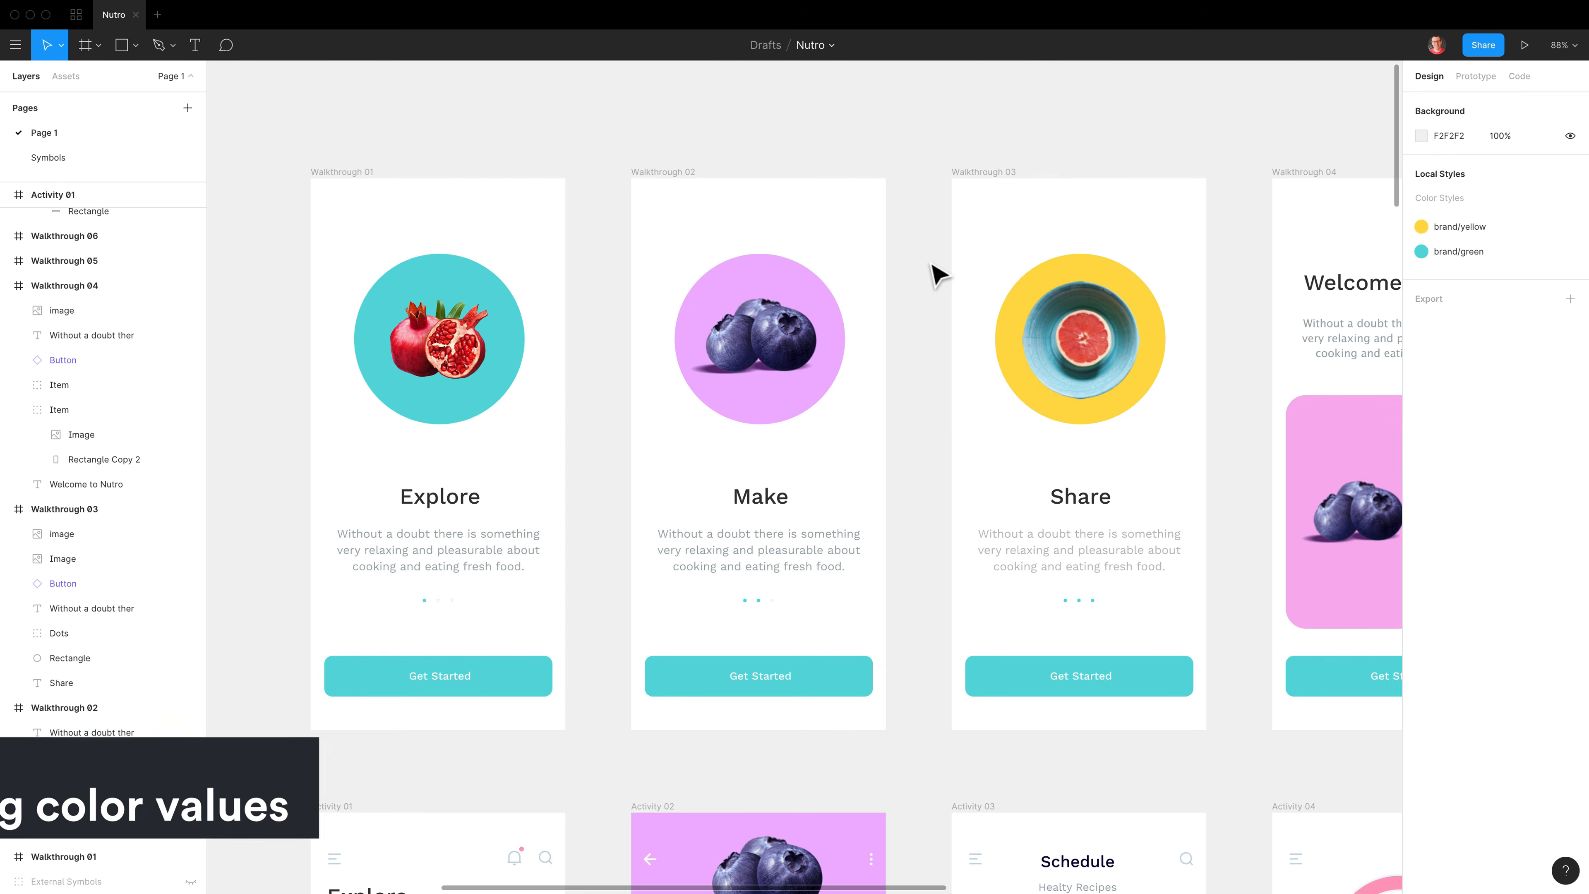
- Darken the fill of the Walkthrough 02 description text to black 000000 and nudge its hex value to 020202
click(801, 568)
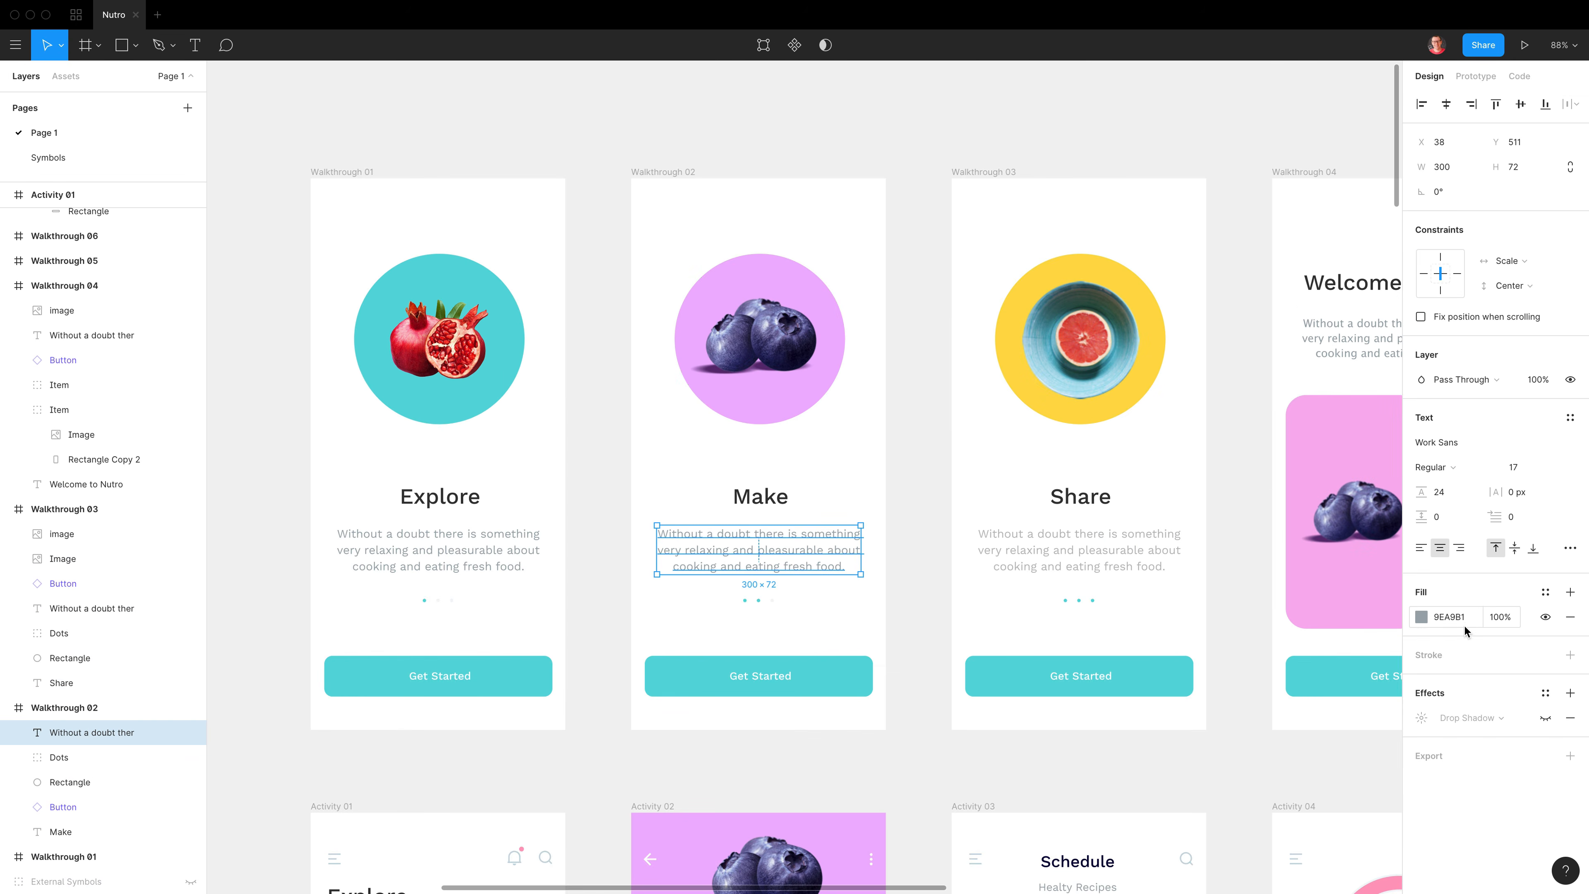
click(1421, 620)
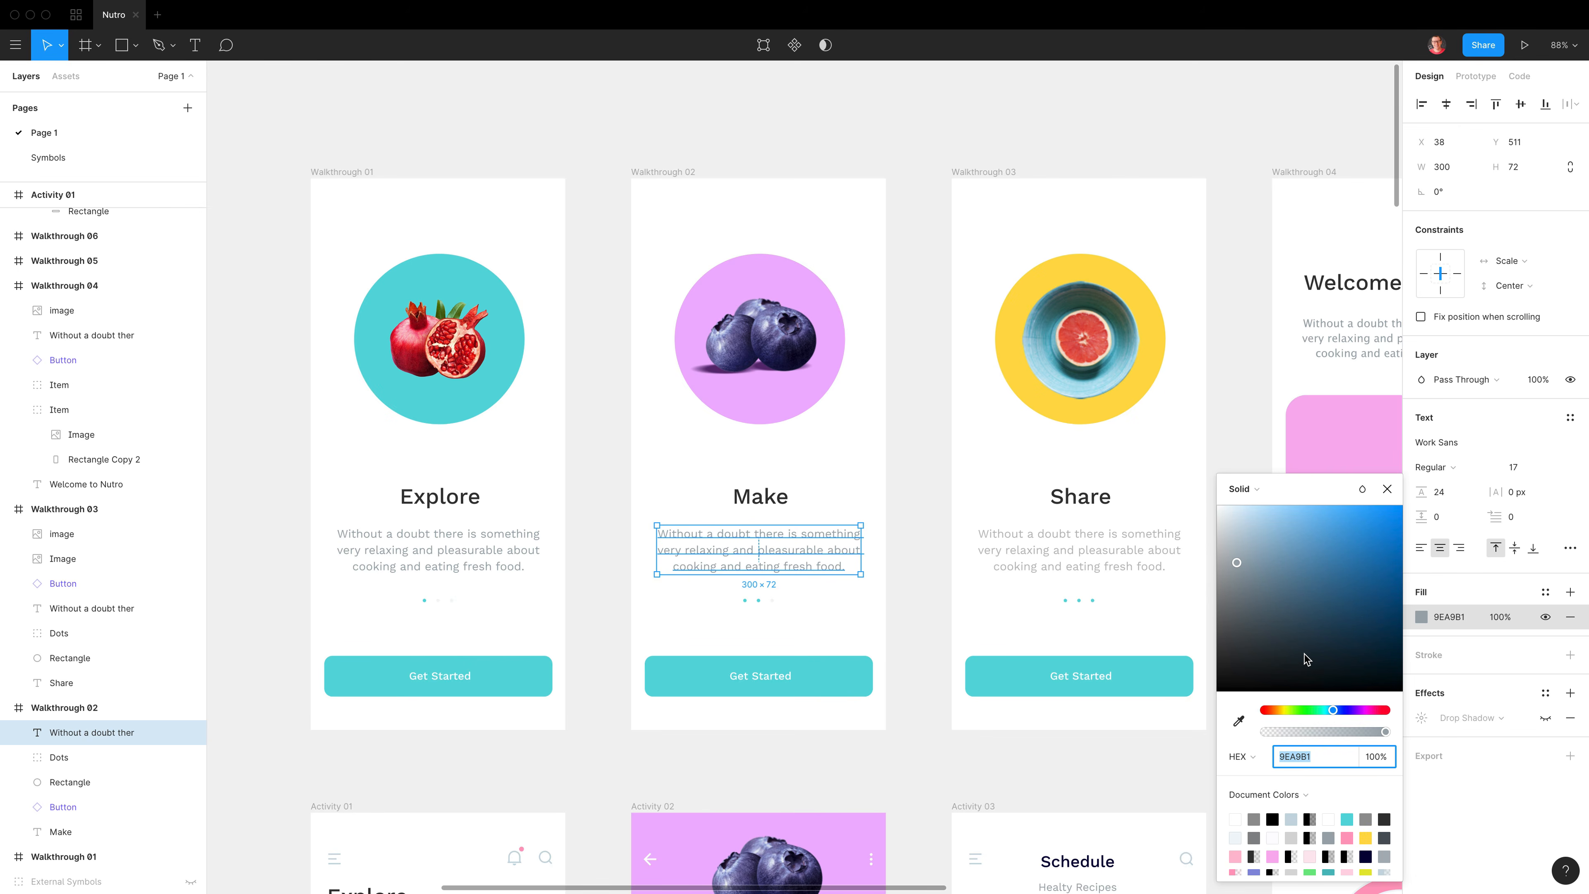
drag(1306, 655, 1211, 721)
click(1451, 619)
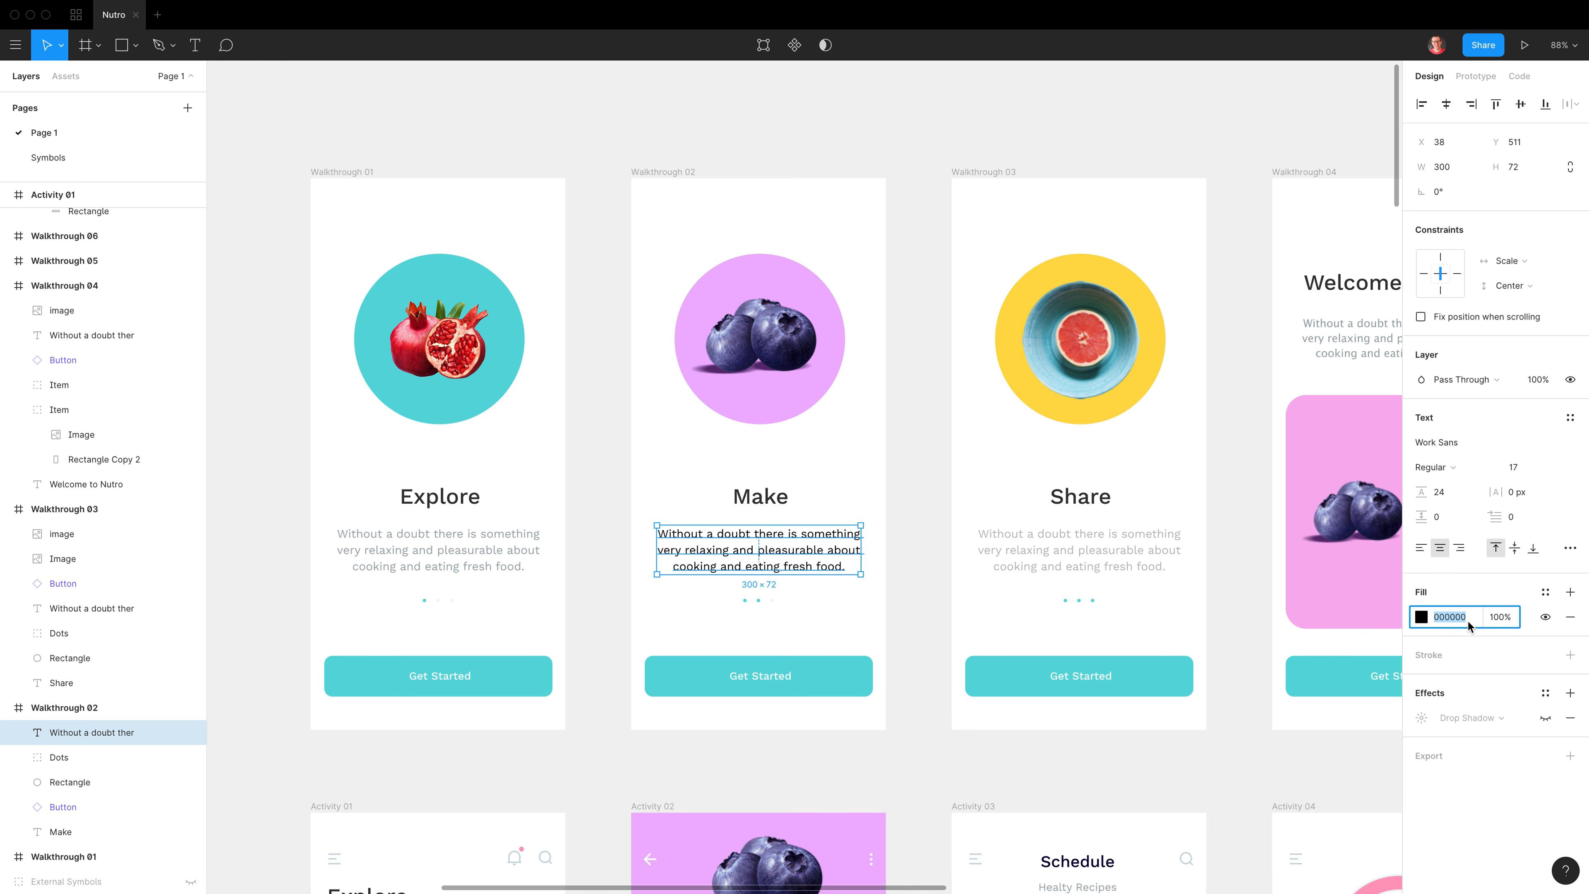
text(030303)
key(Return)
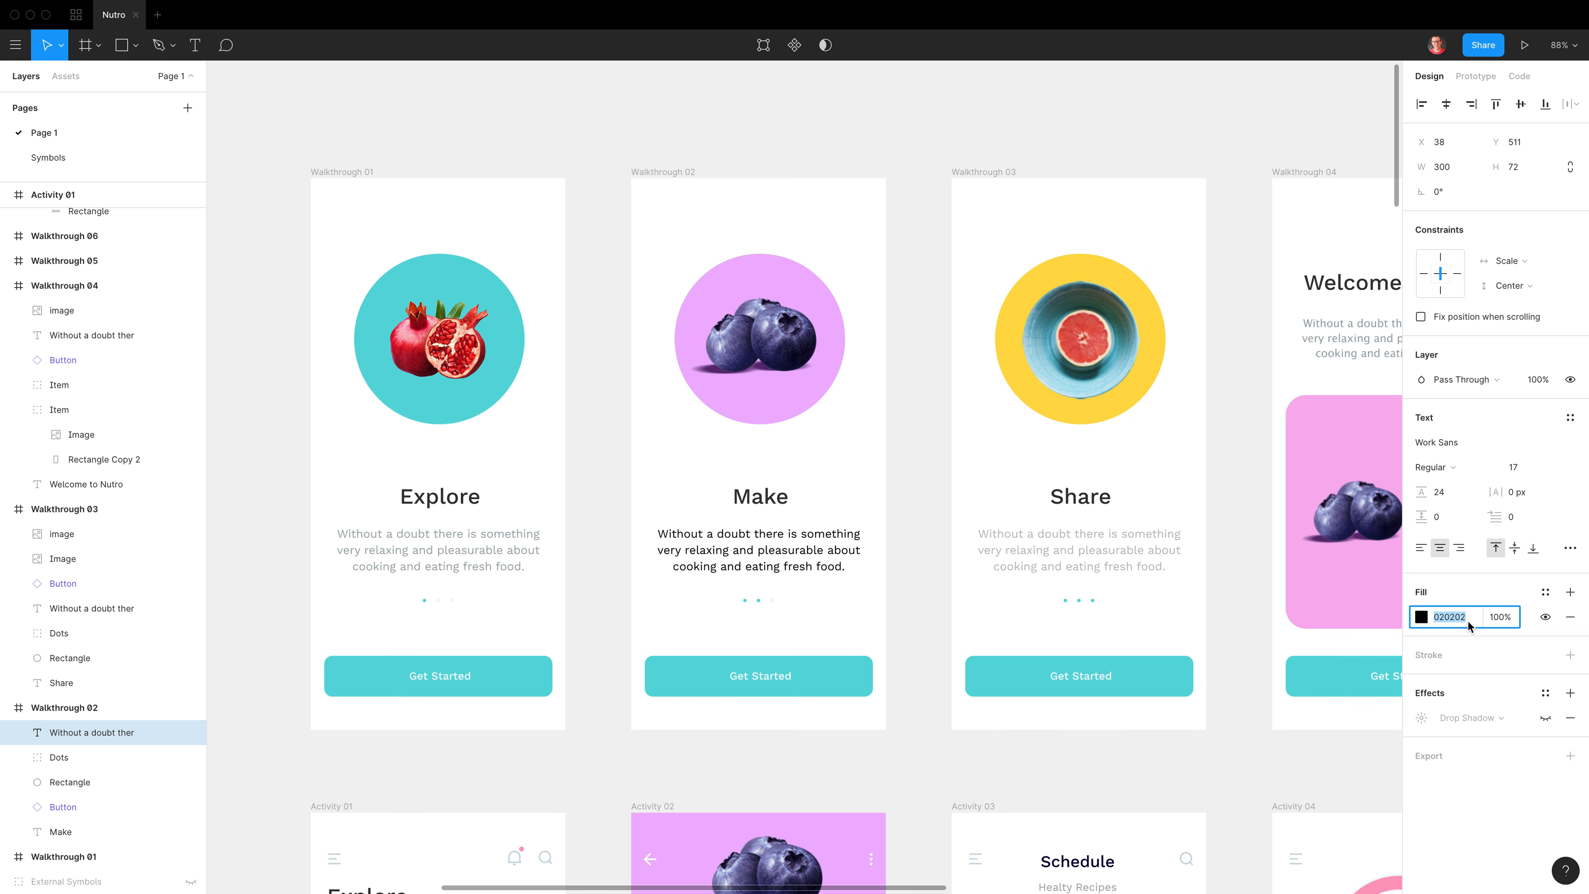
- Shift the description text's hex fill lighter and darker in large increments, ending on grey 707070
key(shift)
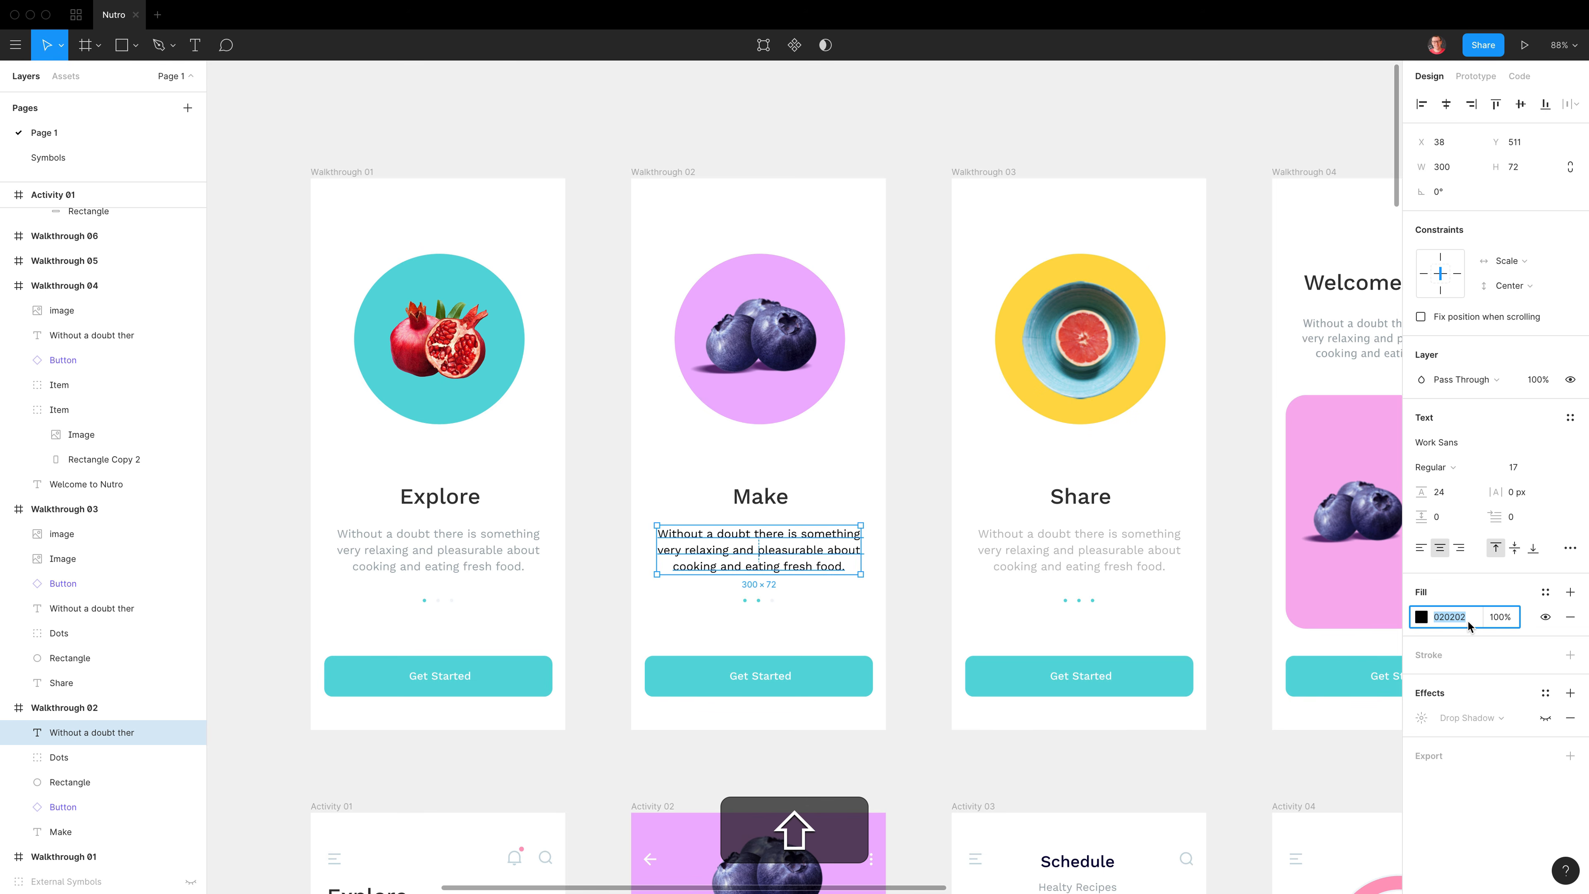
key(shift+Up)
key(shift+Up)
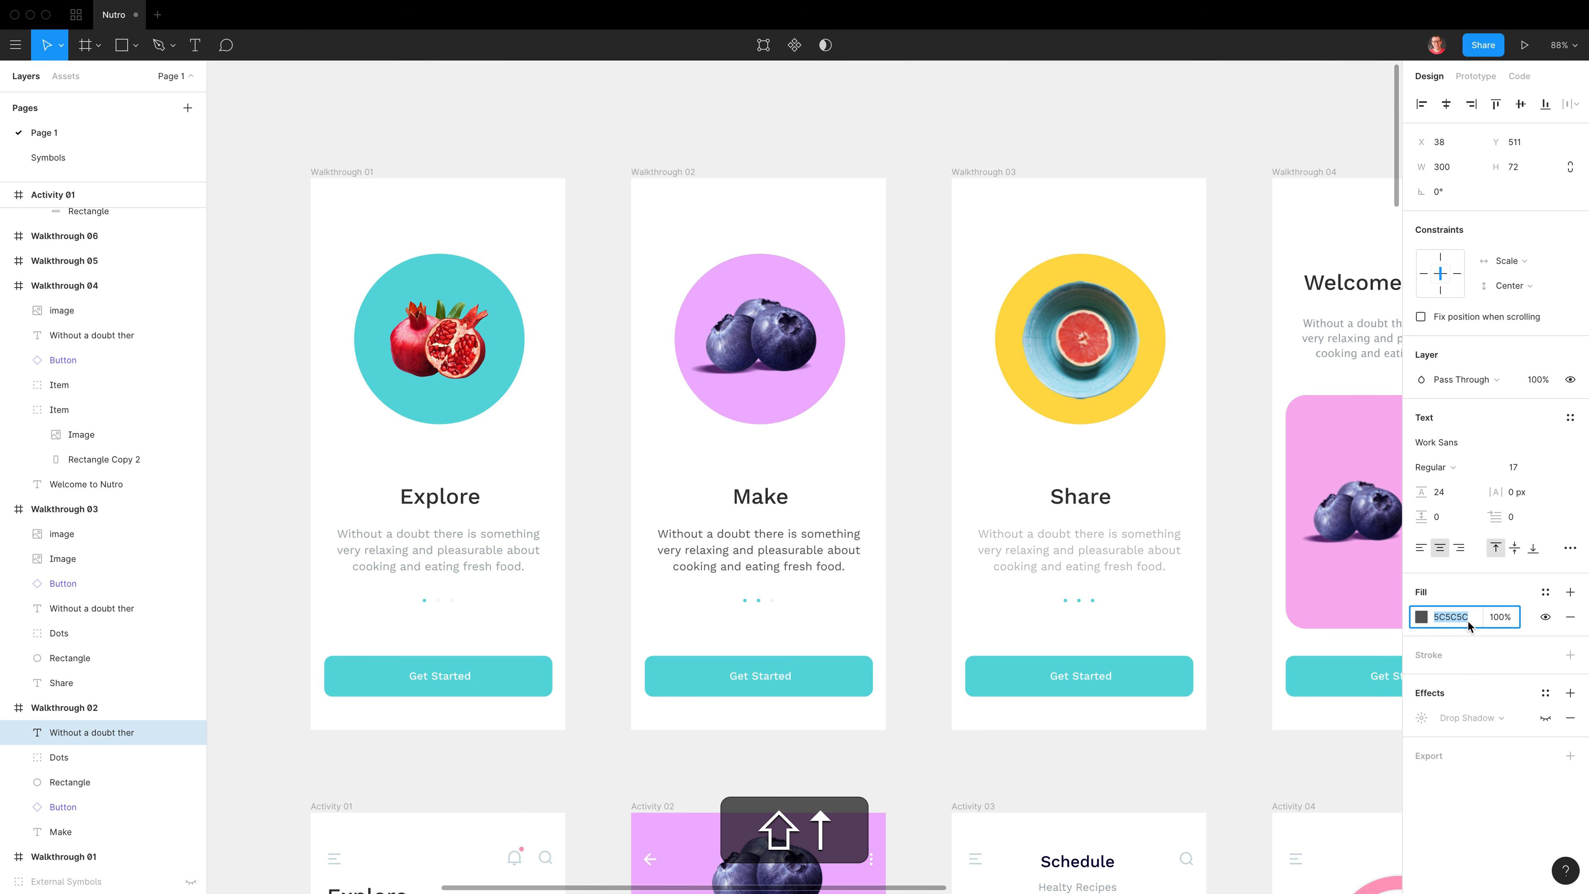
key(shift+Down)
key(shift+Down)
key(shift+Down)
key(shift+Up)
key(shift+Up)
key(shift+Up)
key(shift+Up)
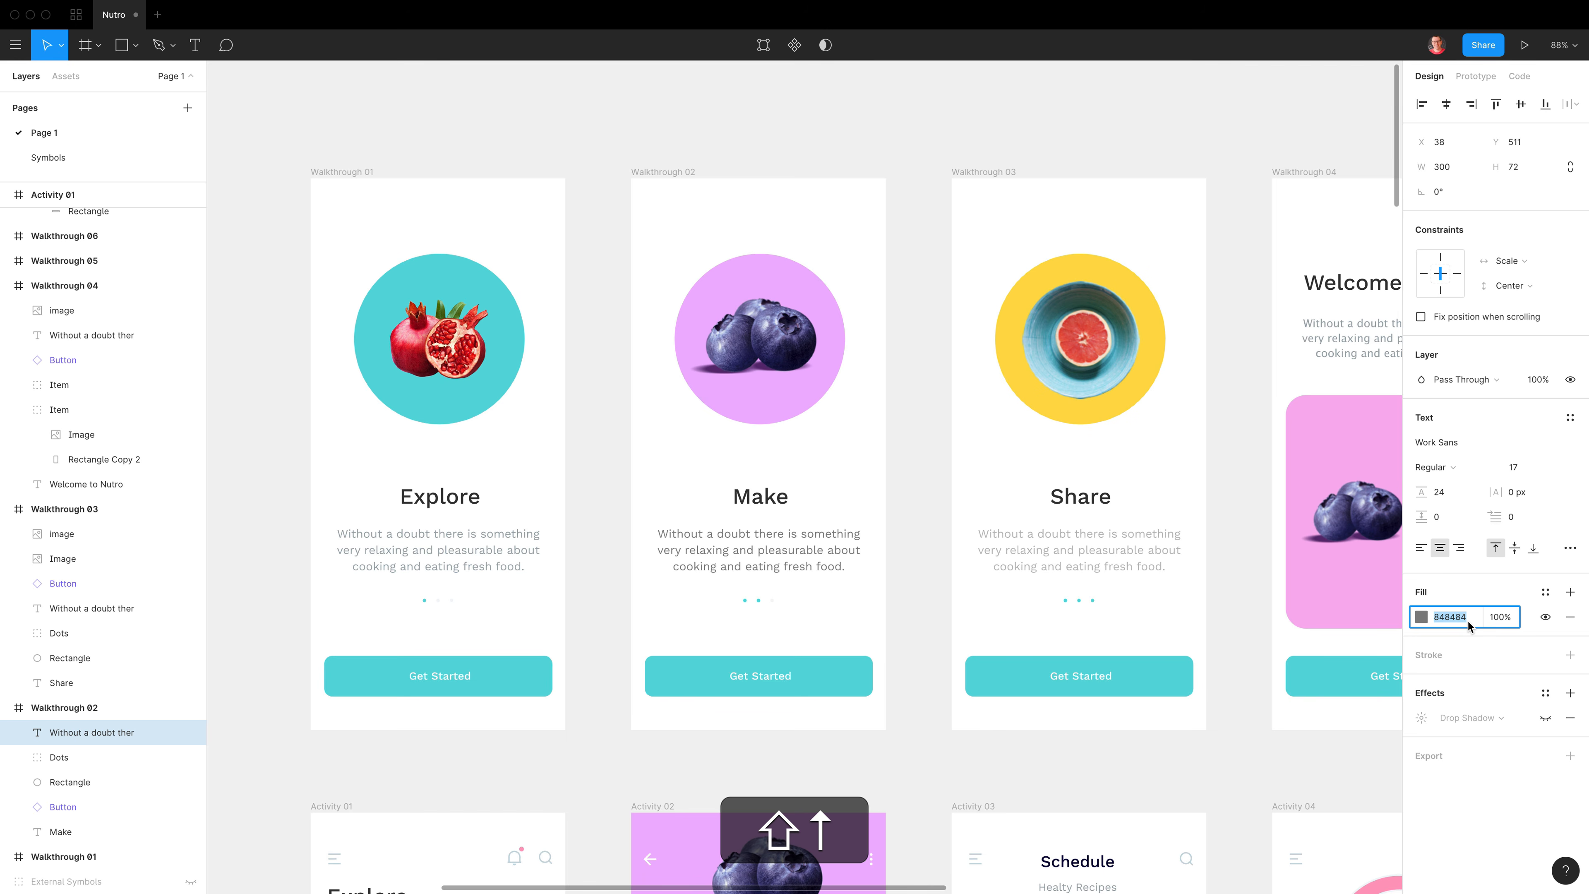
key(shift+Down)
key(shift+Down)
key(shift+Down)
key(shift+Up)
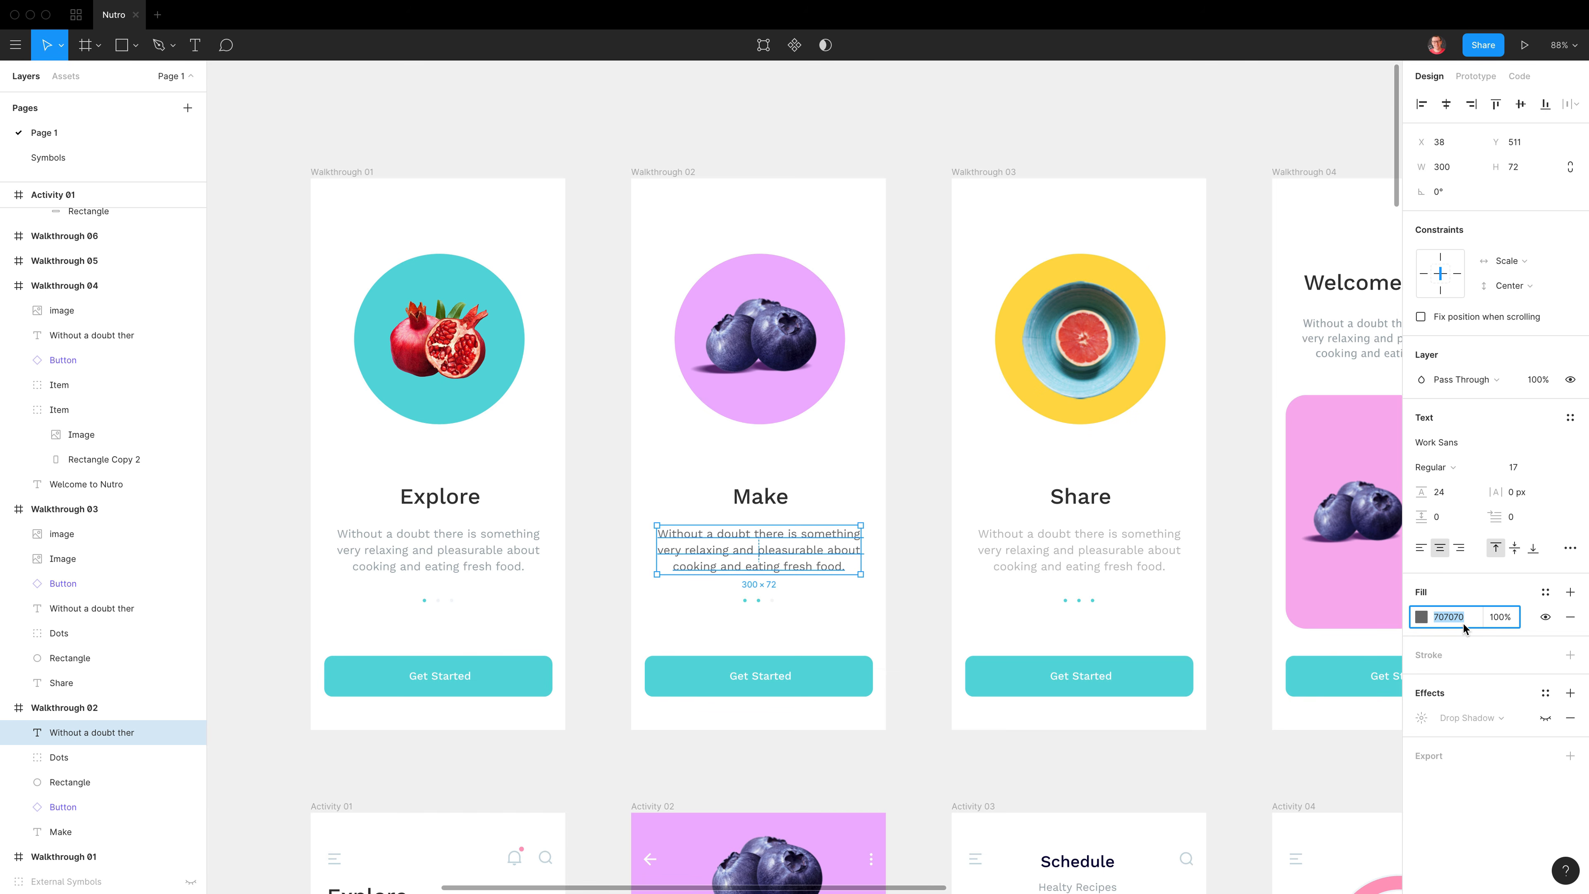
- Replace the Walkthrough 02 description with the copied CSS rule ".bp { color: rgba(0, 0, 0, 0.84); }", select parts of it, and undo the replacement
double_click(744, 554)
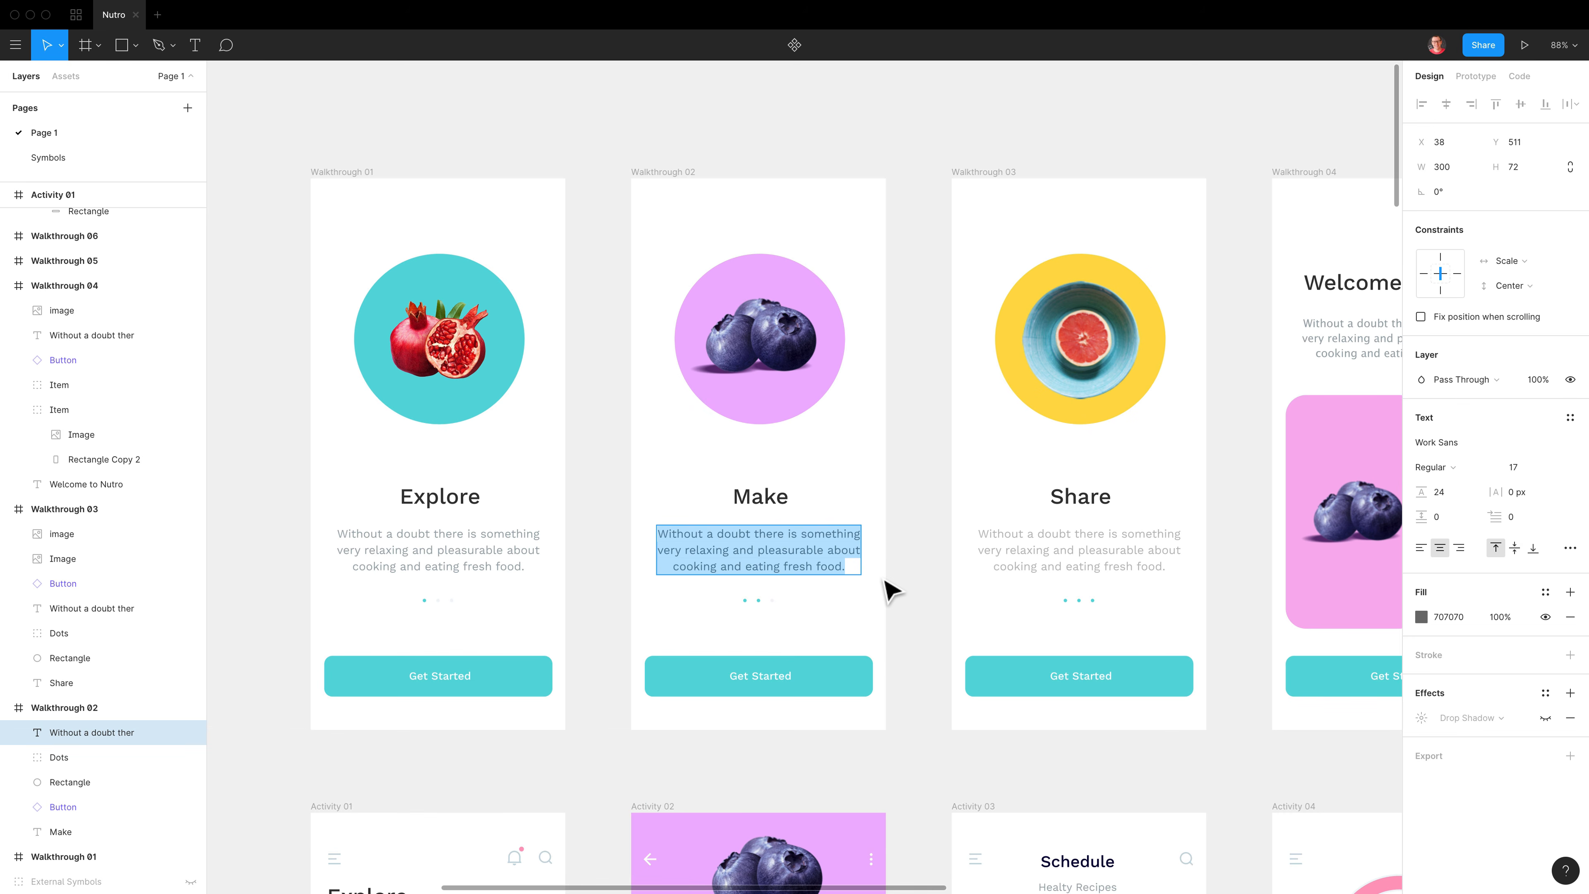
text(bp {   color: rgba(0, 0, 0, 0.84); })
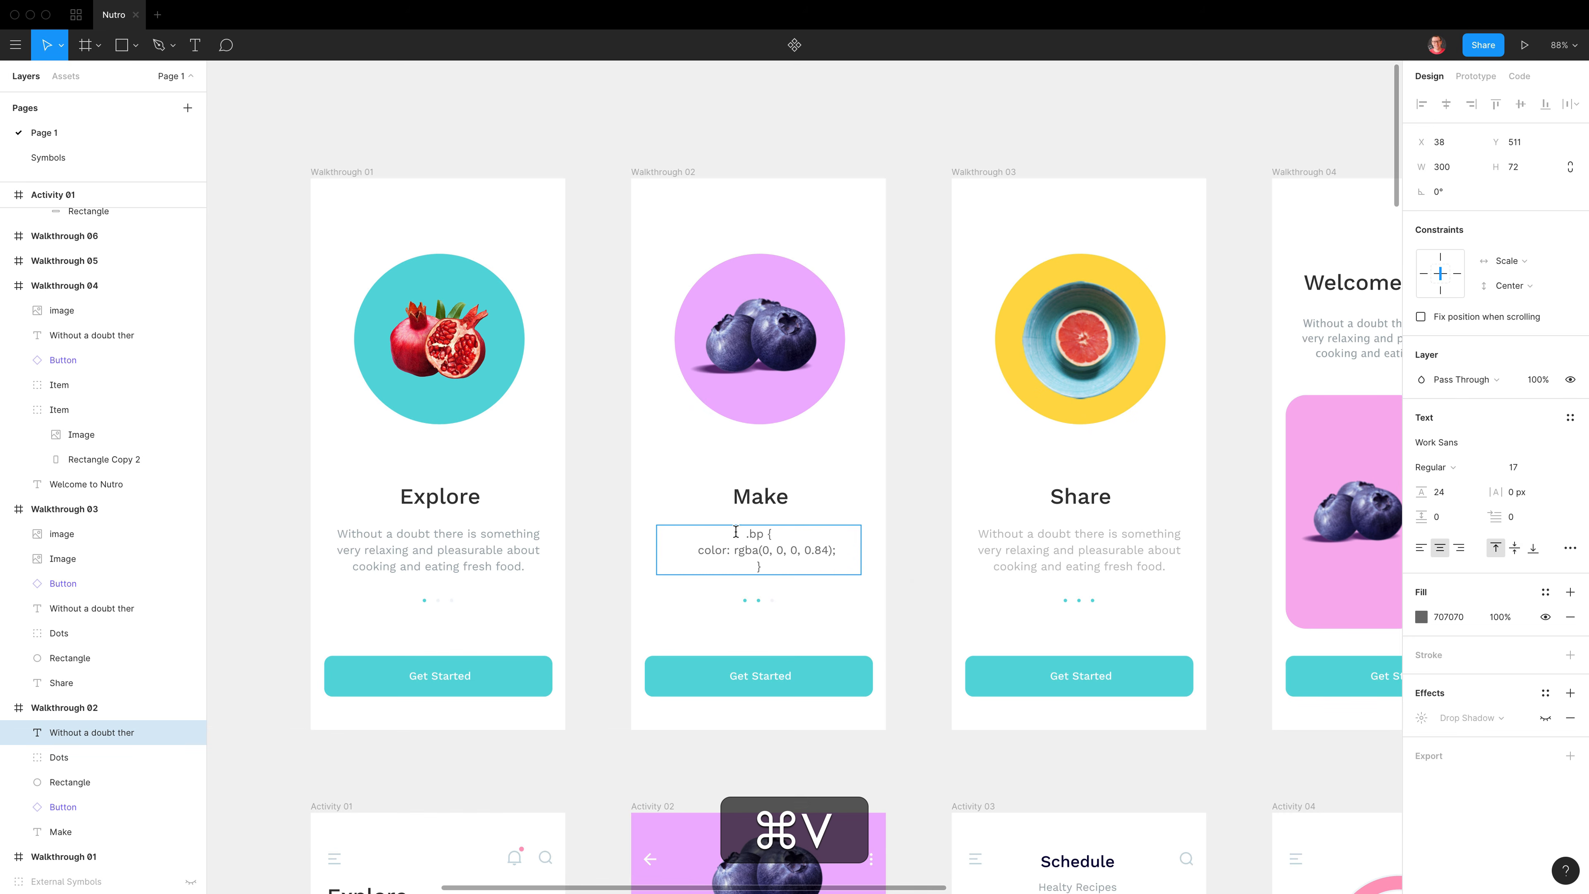
drag(747, 536, 784, 570)
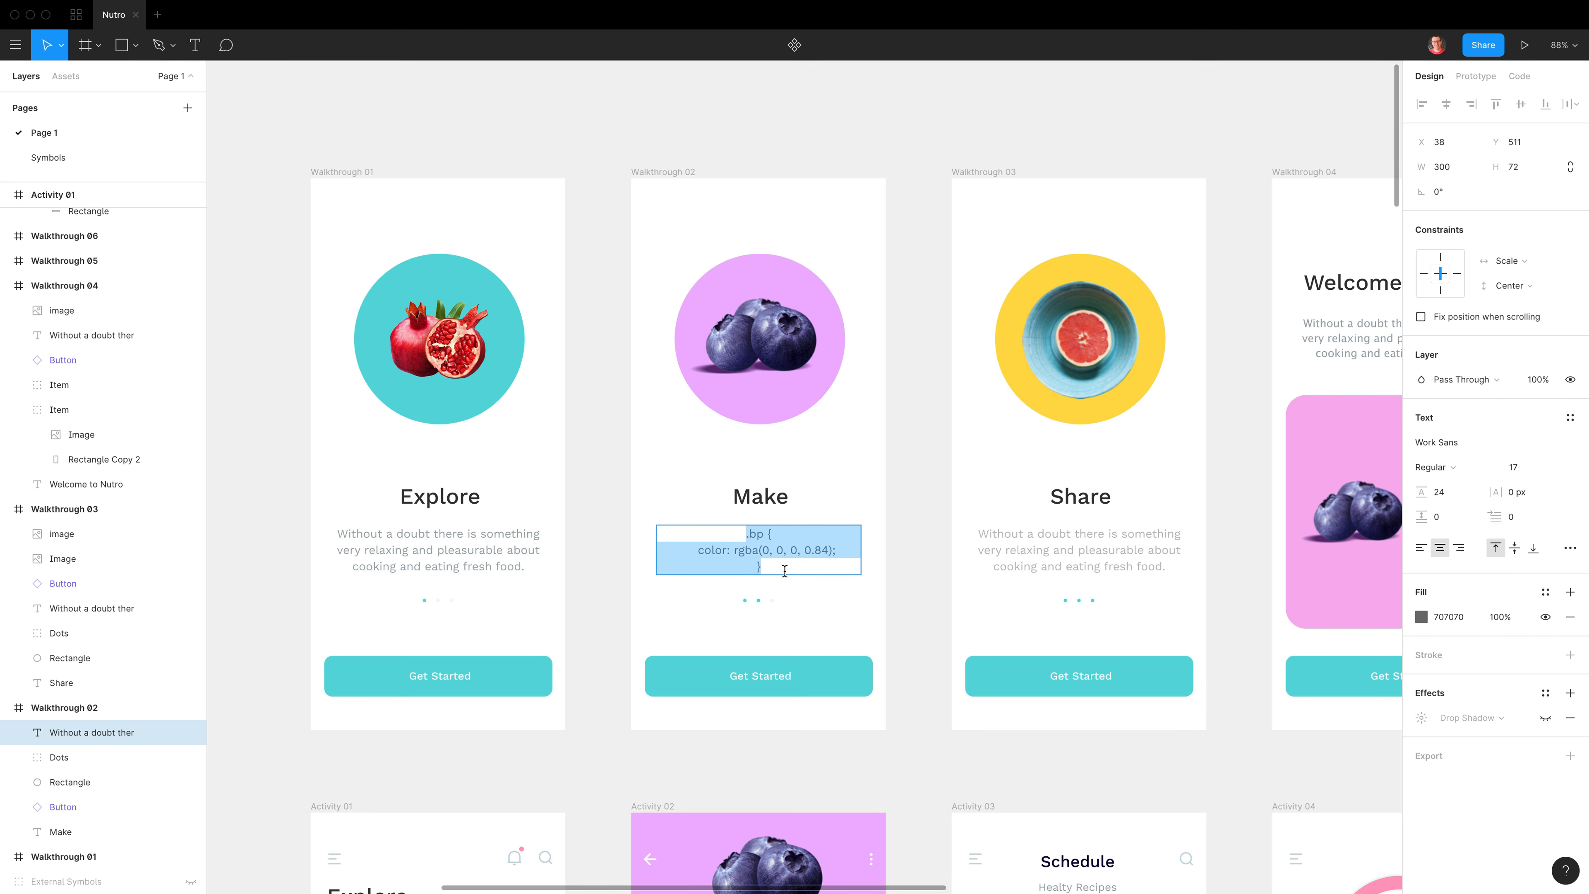
click(783, 536)
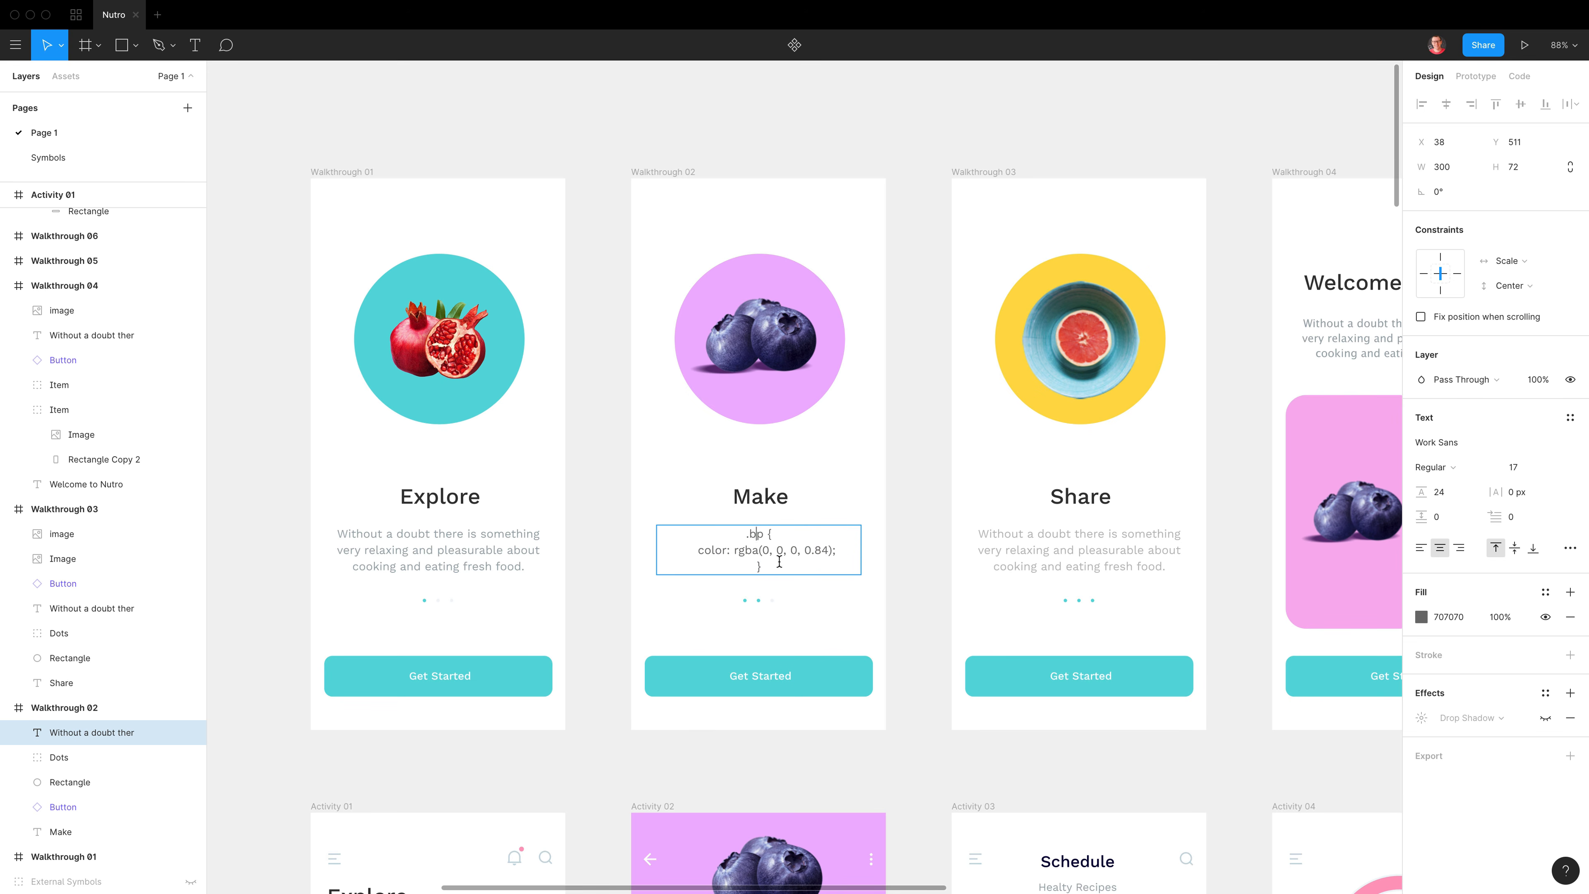
drag(764, 562, 735, 534)
click(919, 549)
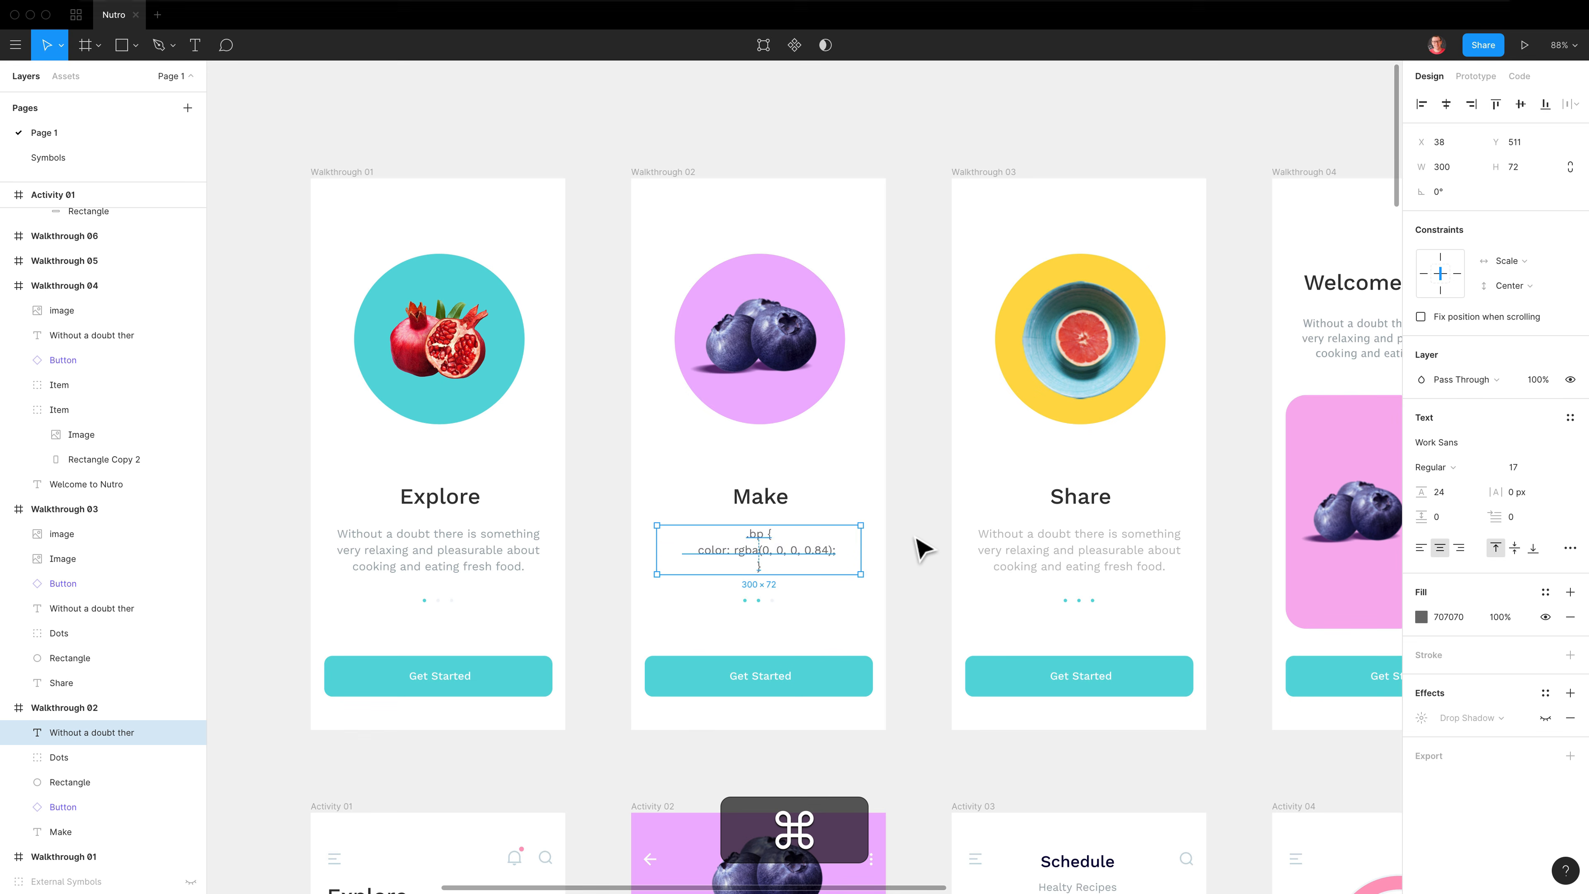
key(super+z)
key(super+z)
key(super+z)
key(super+z)
key(super+z)
key(super+z)
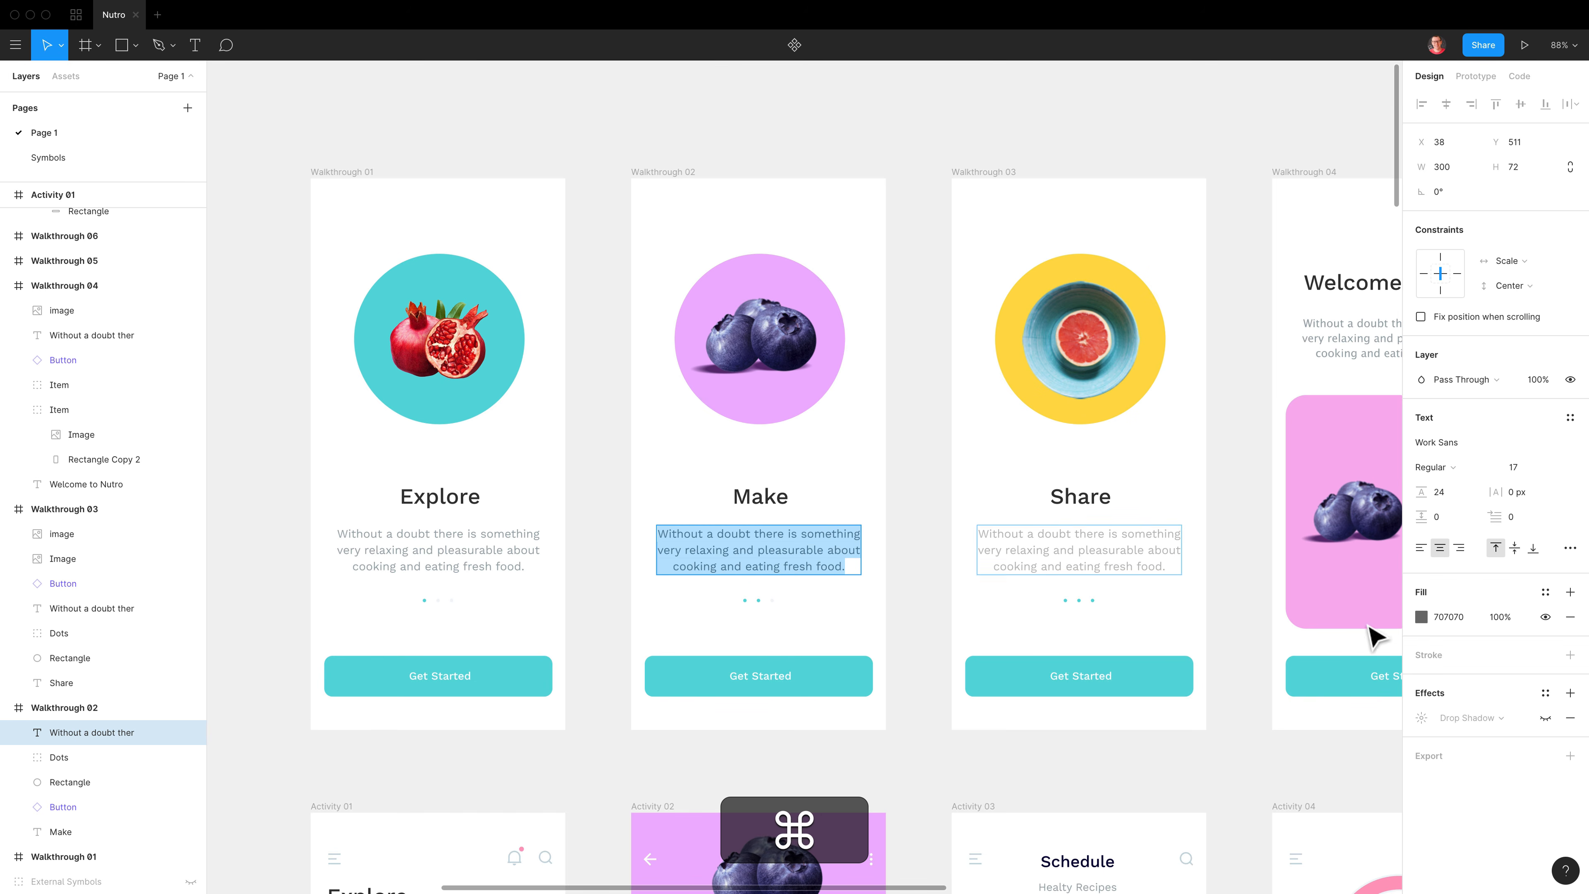
- Paste the copied CSS color rule as the fill value of the Walkthrough 02 description text and apply it
click(1456, 621)
text(BBBBBB)
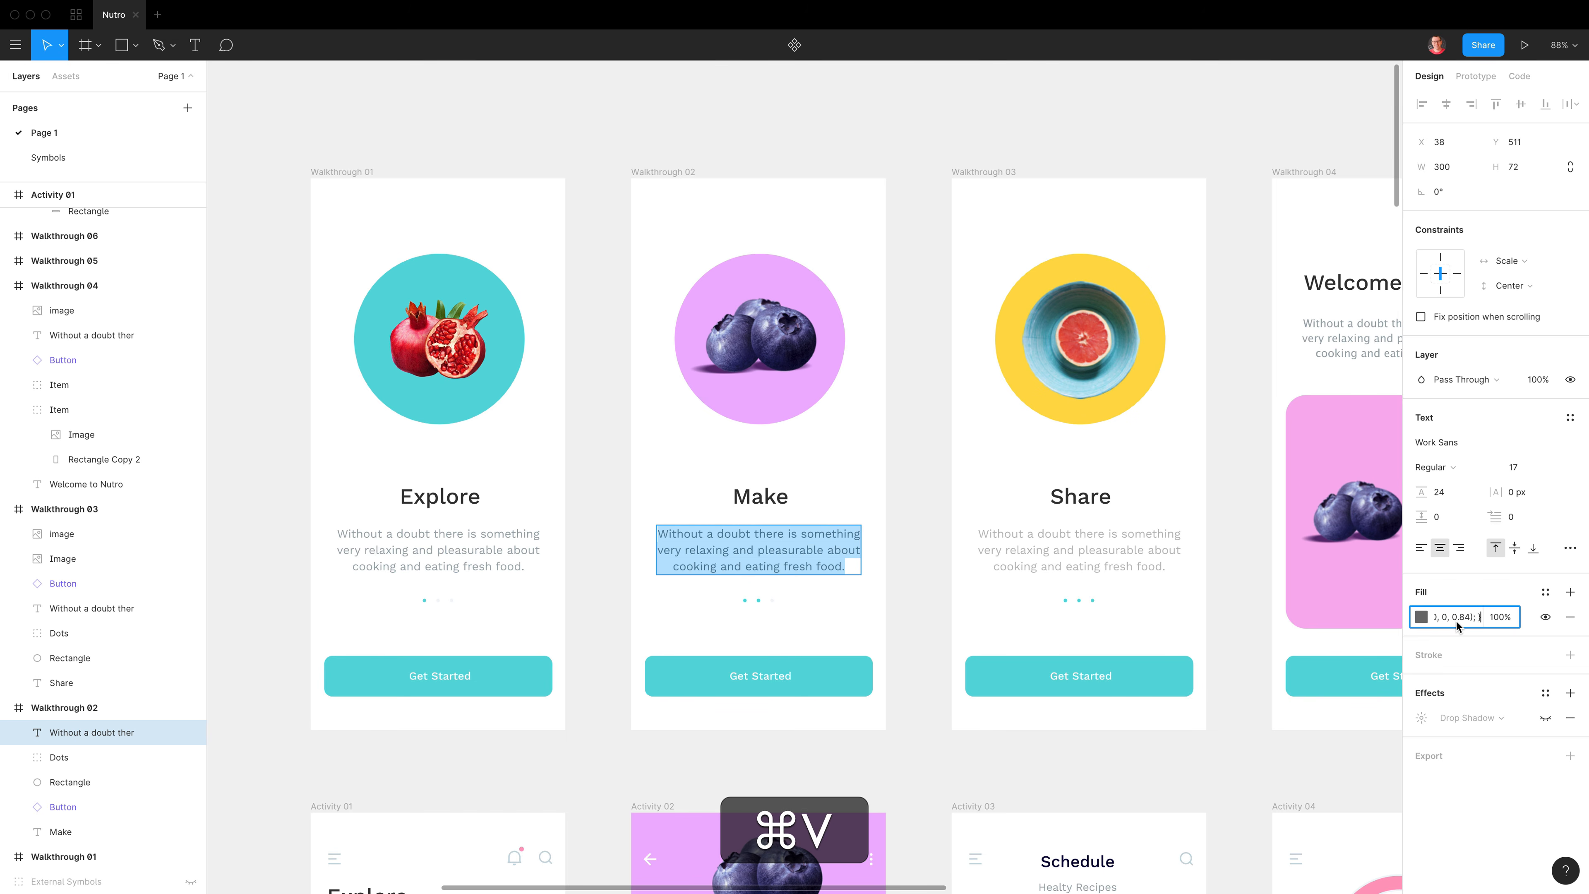
key(super+Return)
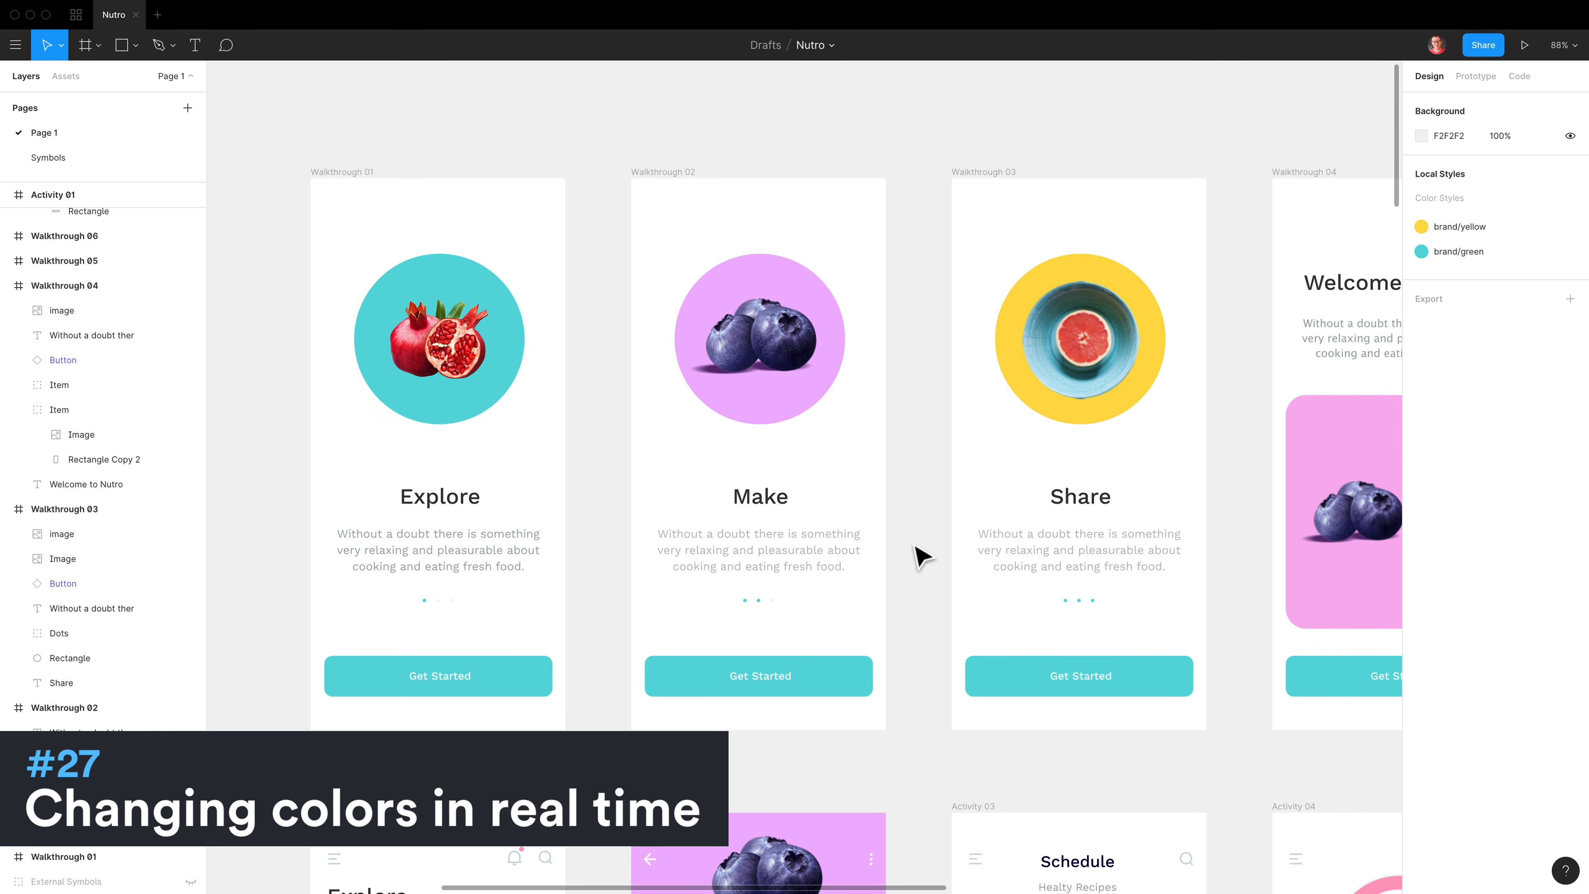
- Fill the pink circle behind the blueberries on Walkthrough 02 with teal 5DD9DE sampled from the Walkthrough 03 Get Started button
super+click(766, 432)
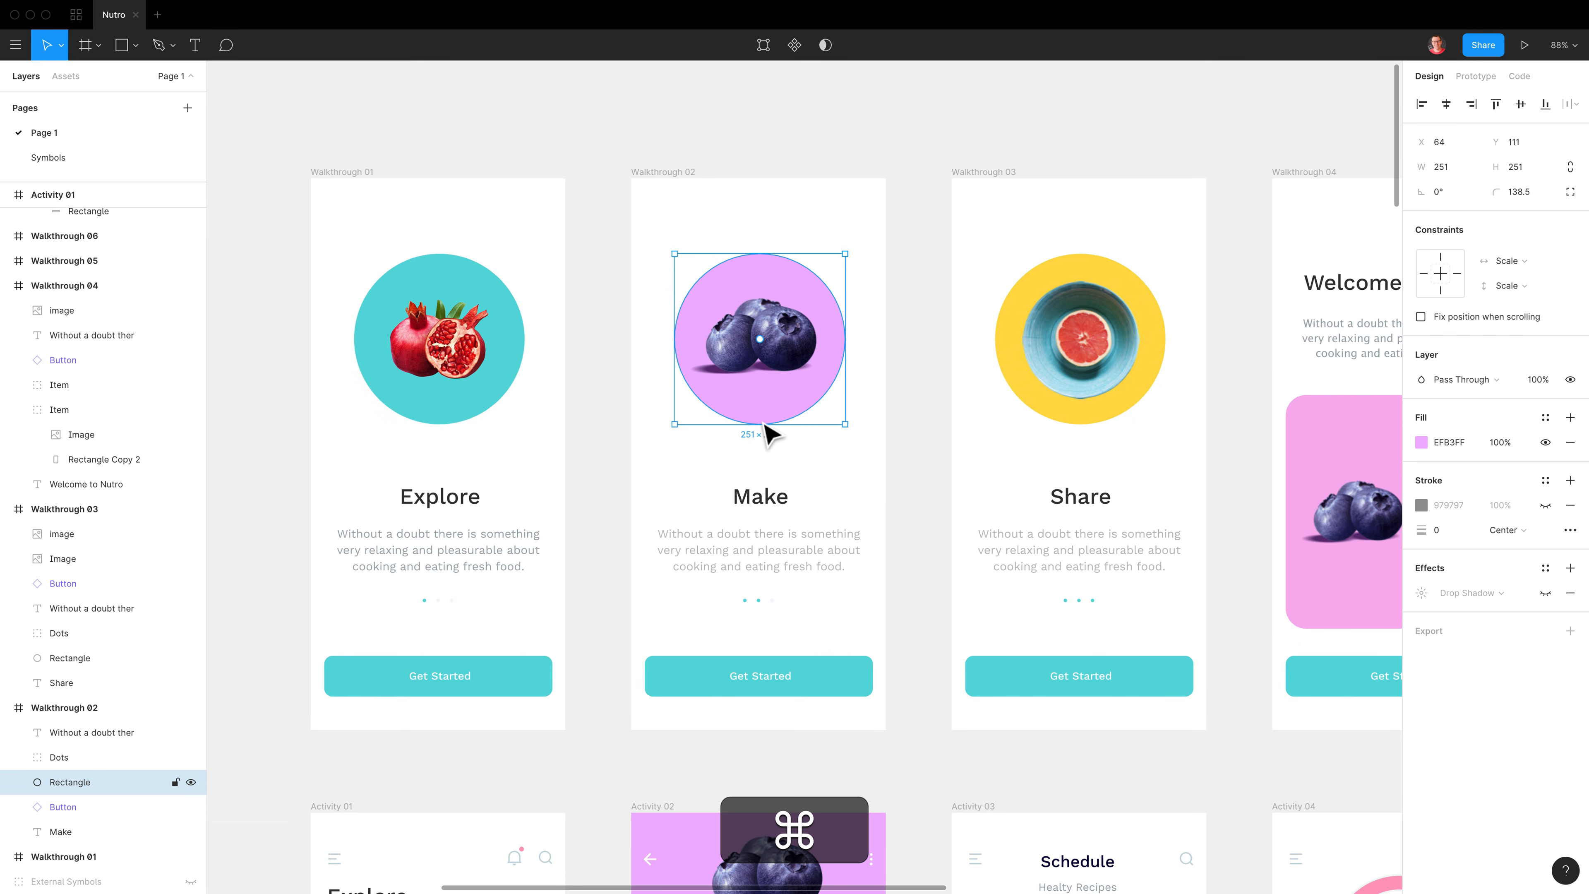
key(ctrl)
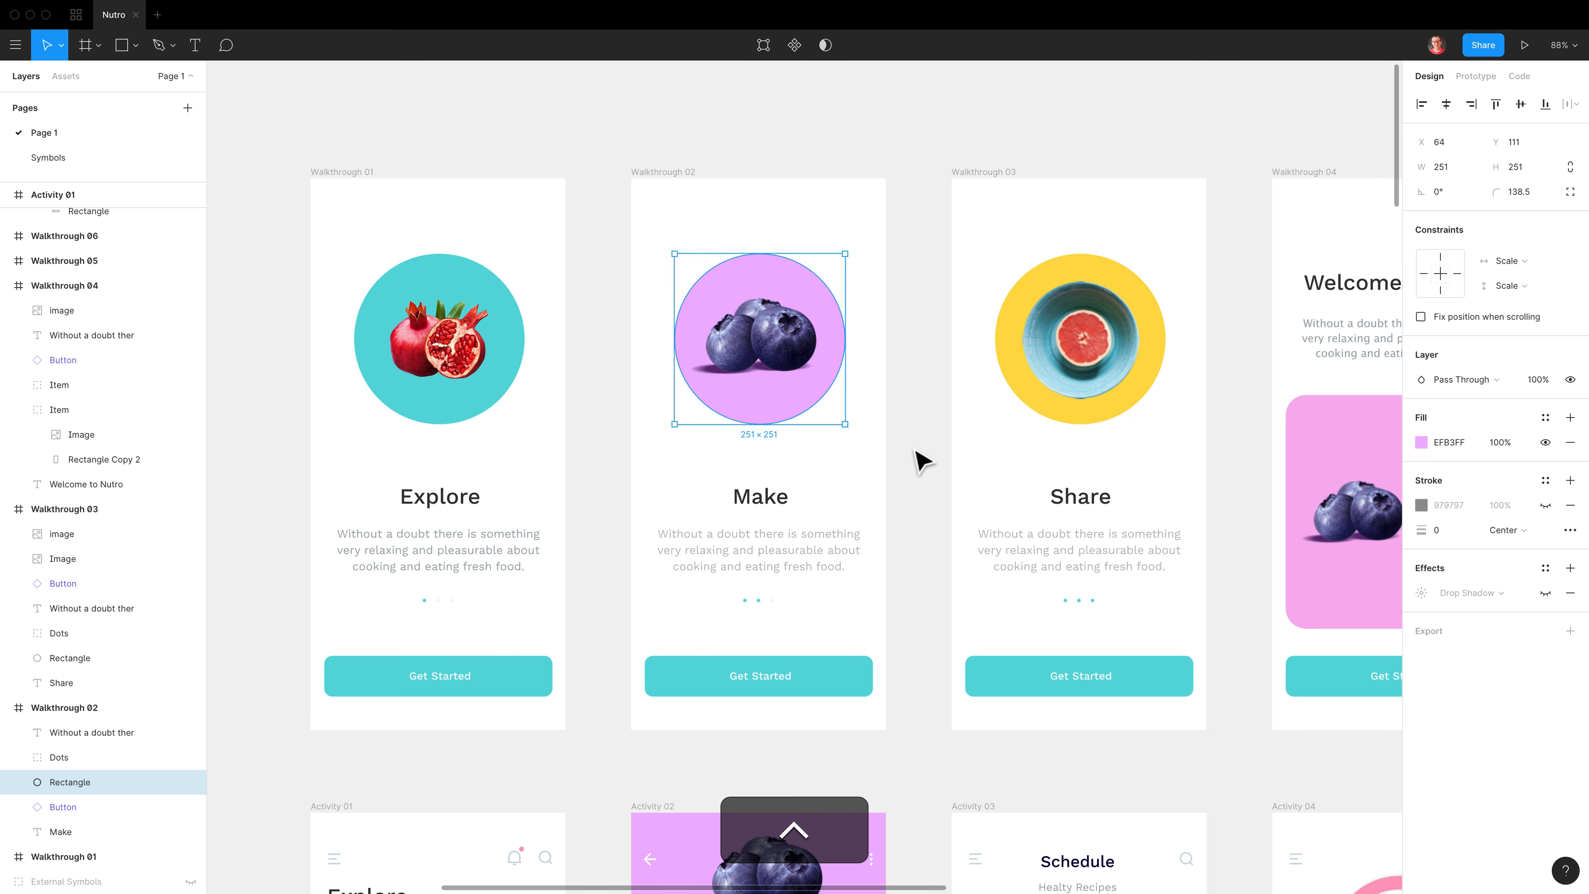
key(ctrl+c)
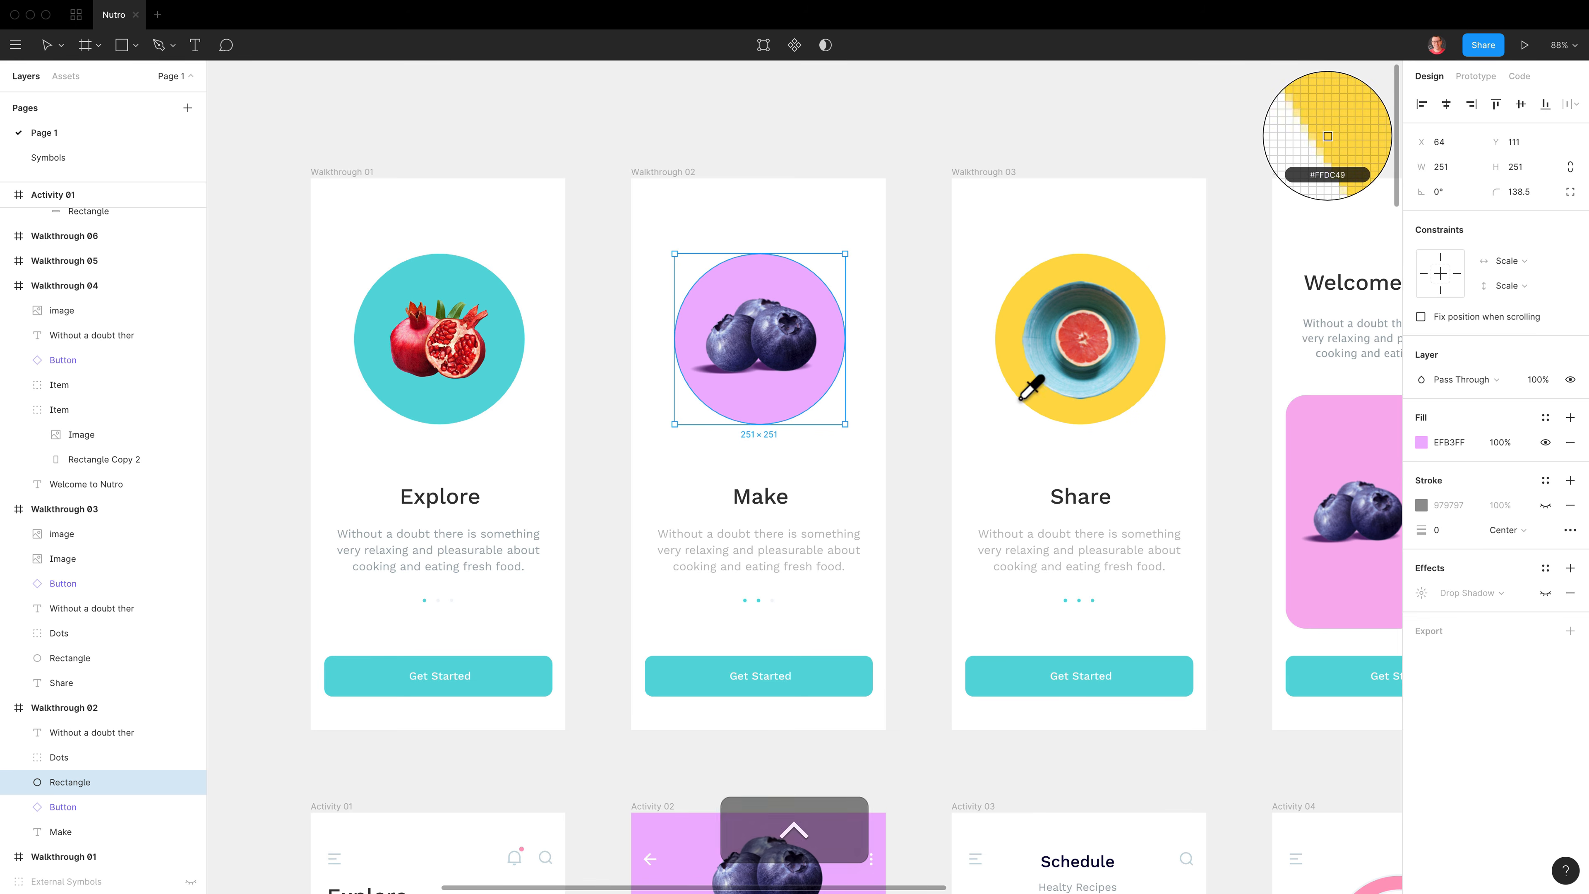
click(1030, 683)
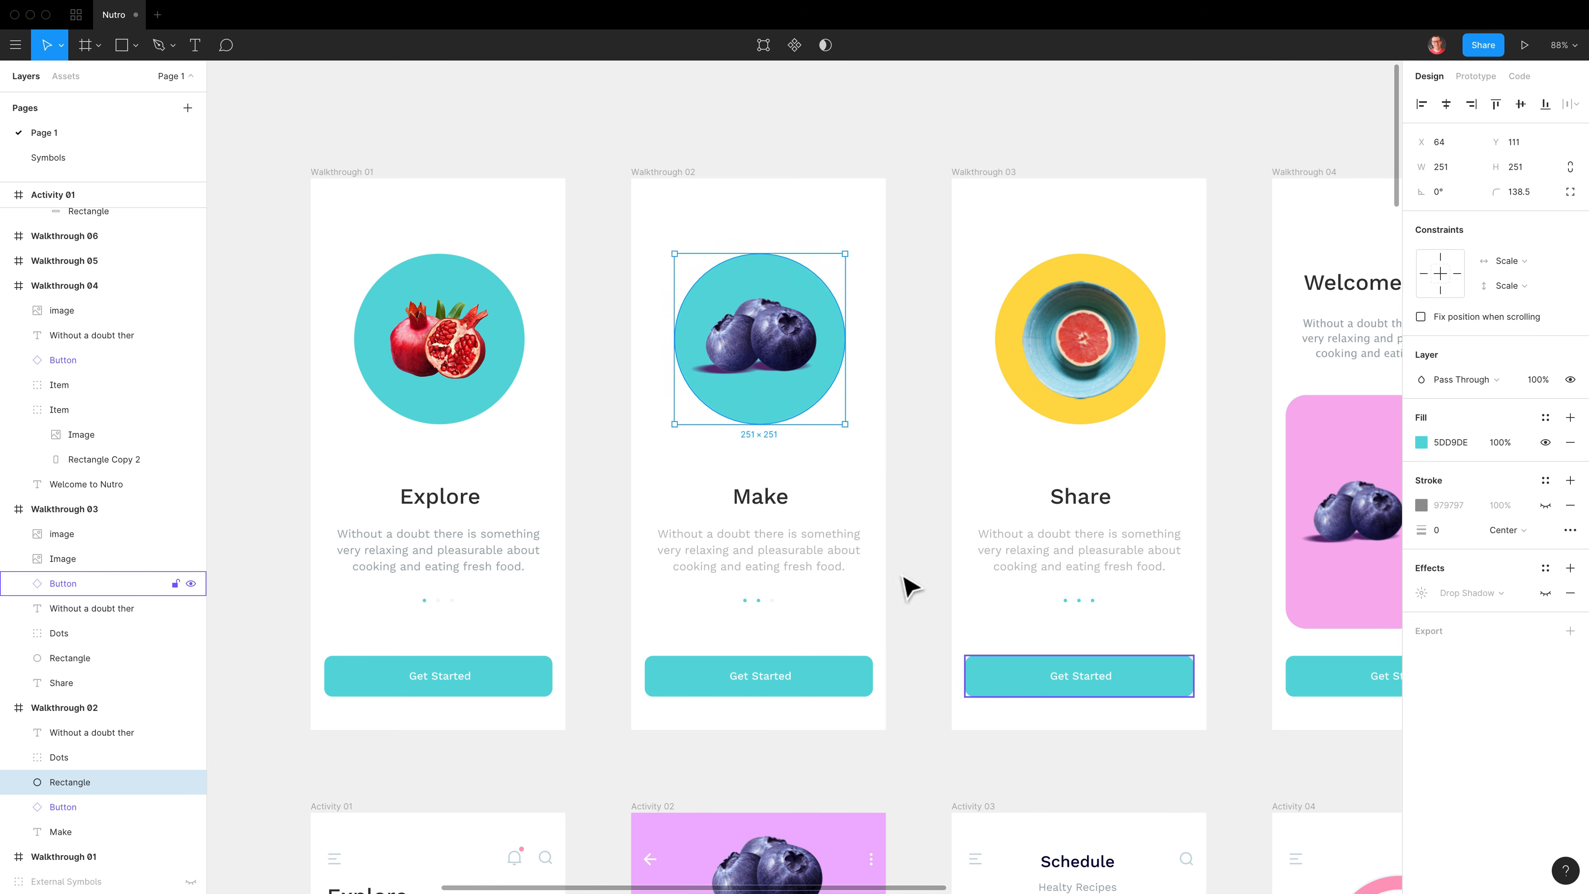
- Try white FFFFFF sampled from the Walkthrough 03 screen as the Walkthrough 02 circle's fill, and undo it
key(ctrl)
key(ctrl+c)
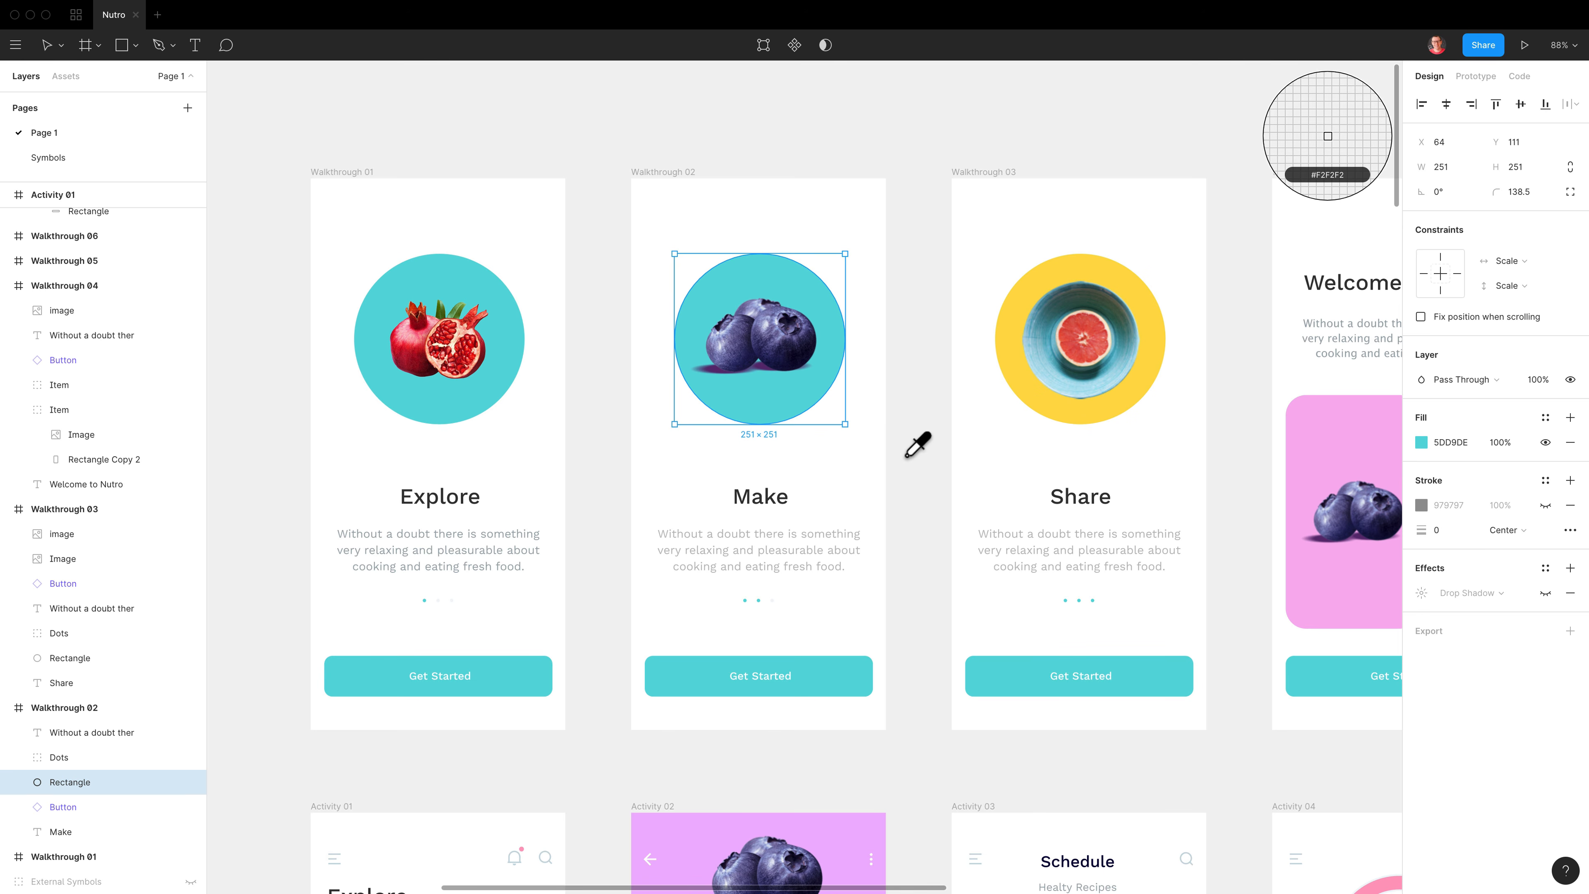
click(1017, 397)
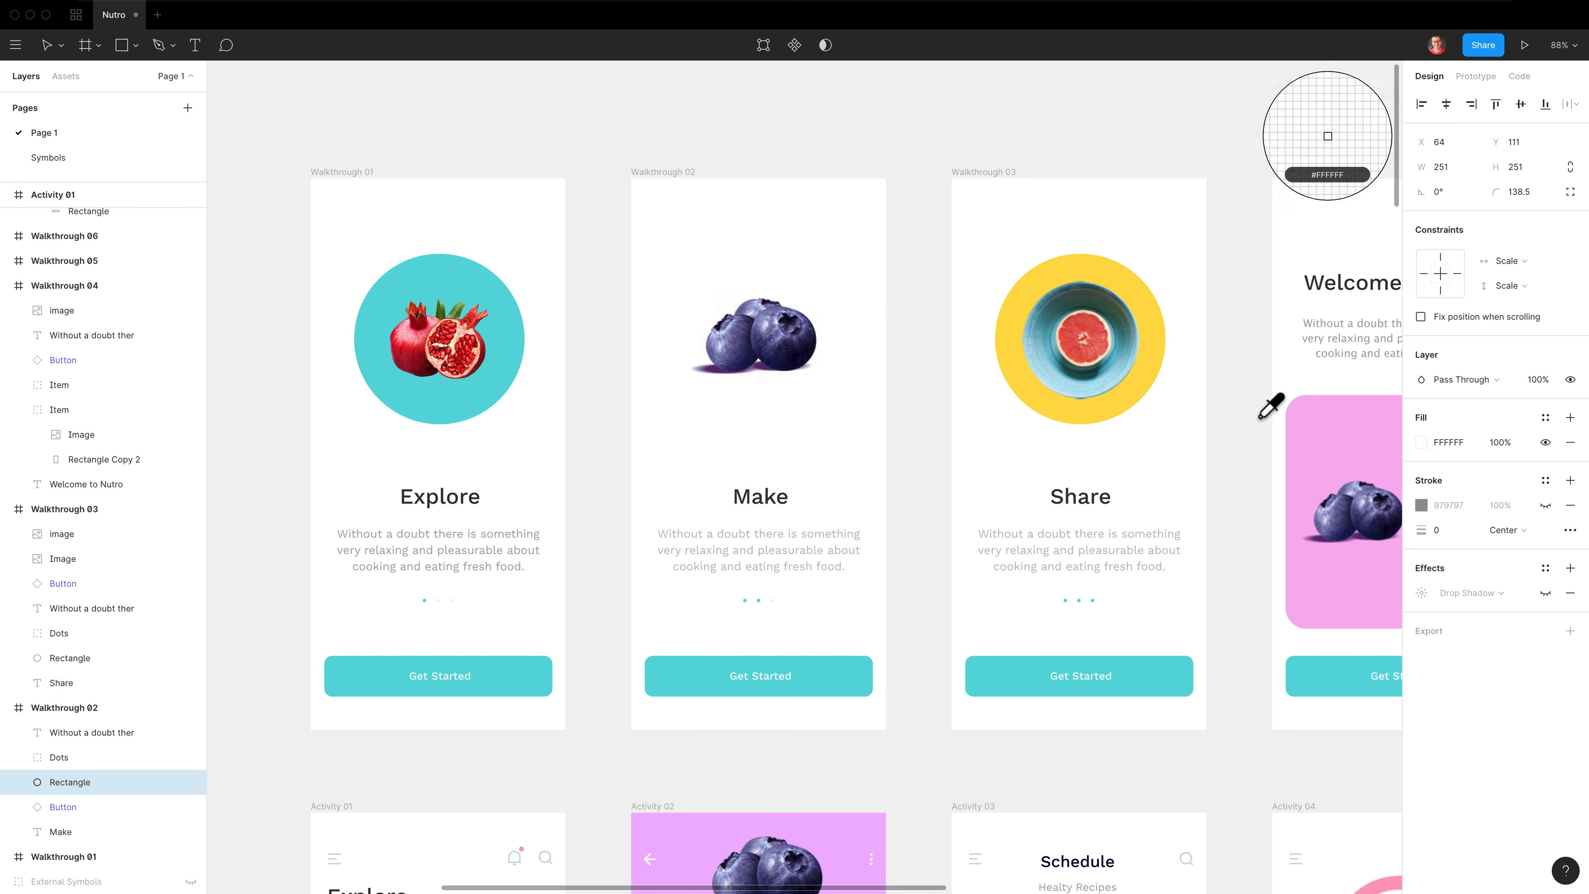
click(1199, 440)
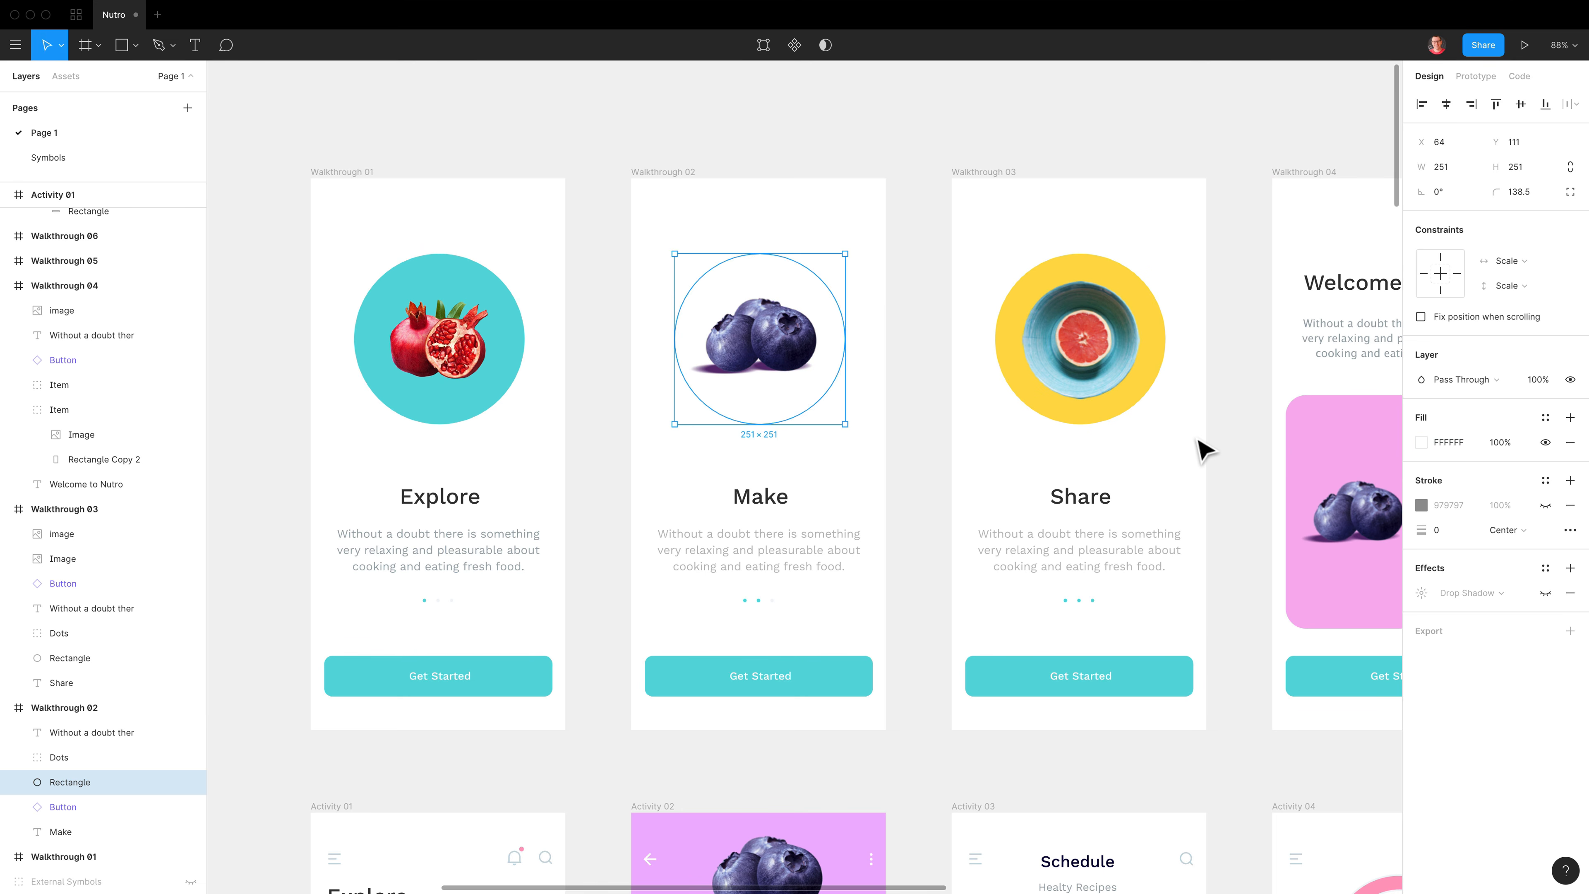
key(super+z)
- Fill the Walkthrough 02 description text with pink F9B2F0 sampled from the card on Walkthrough 04
super+click(823, 550)
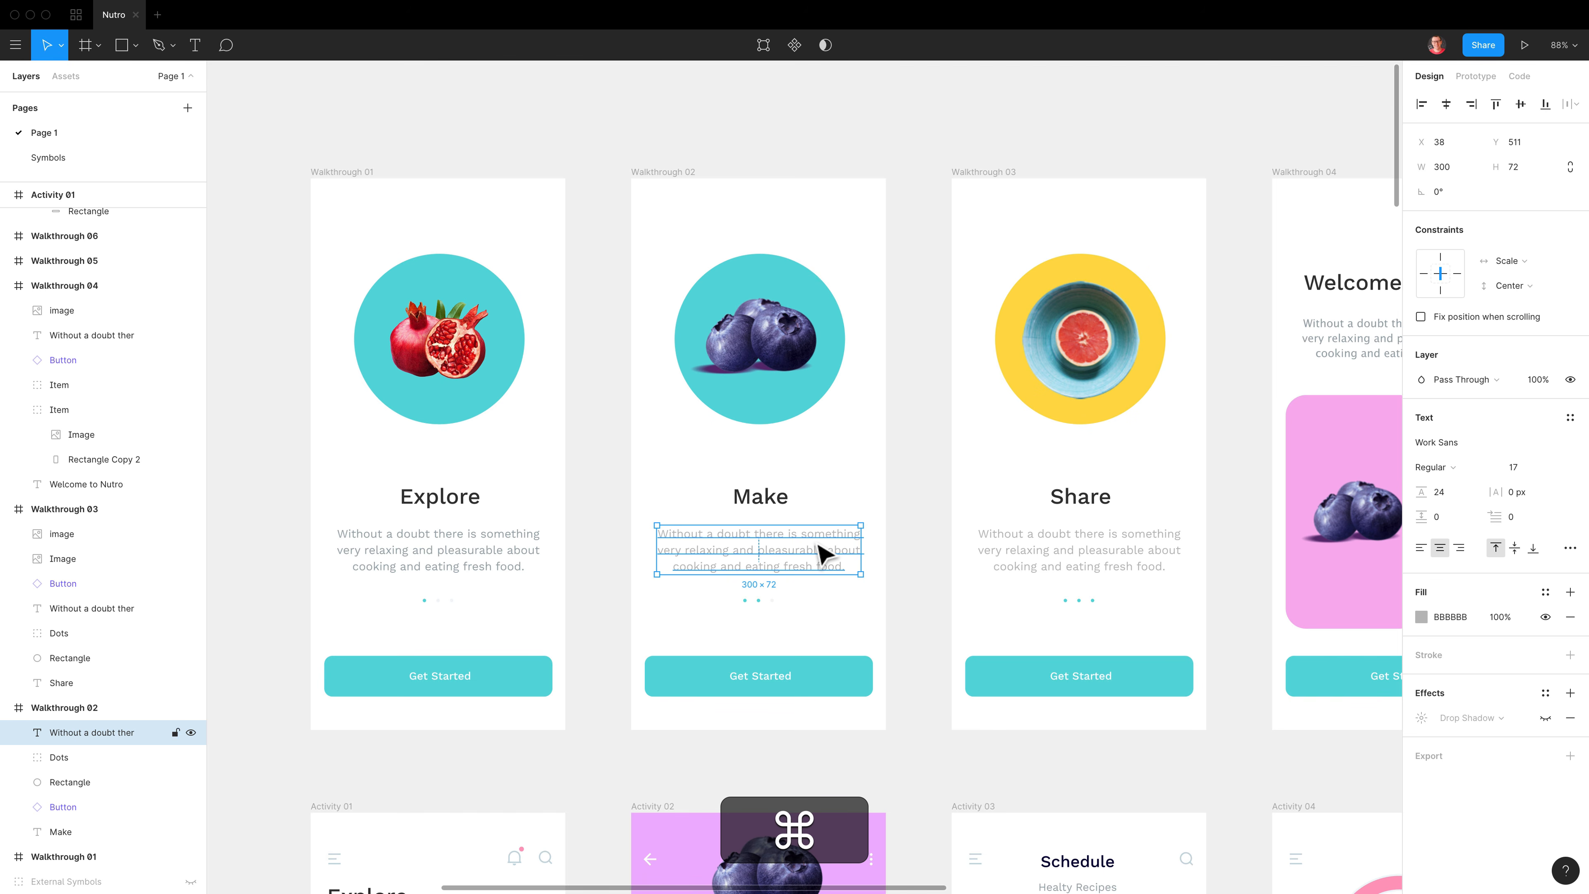
key(ctrl+c)
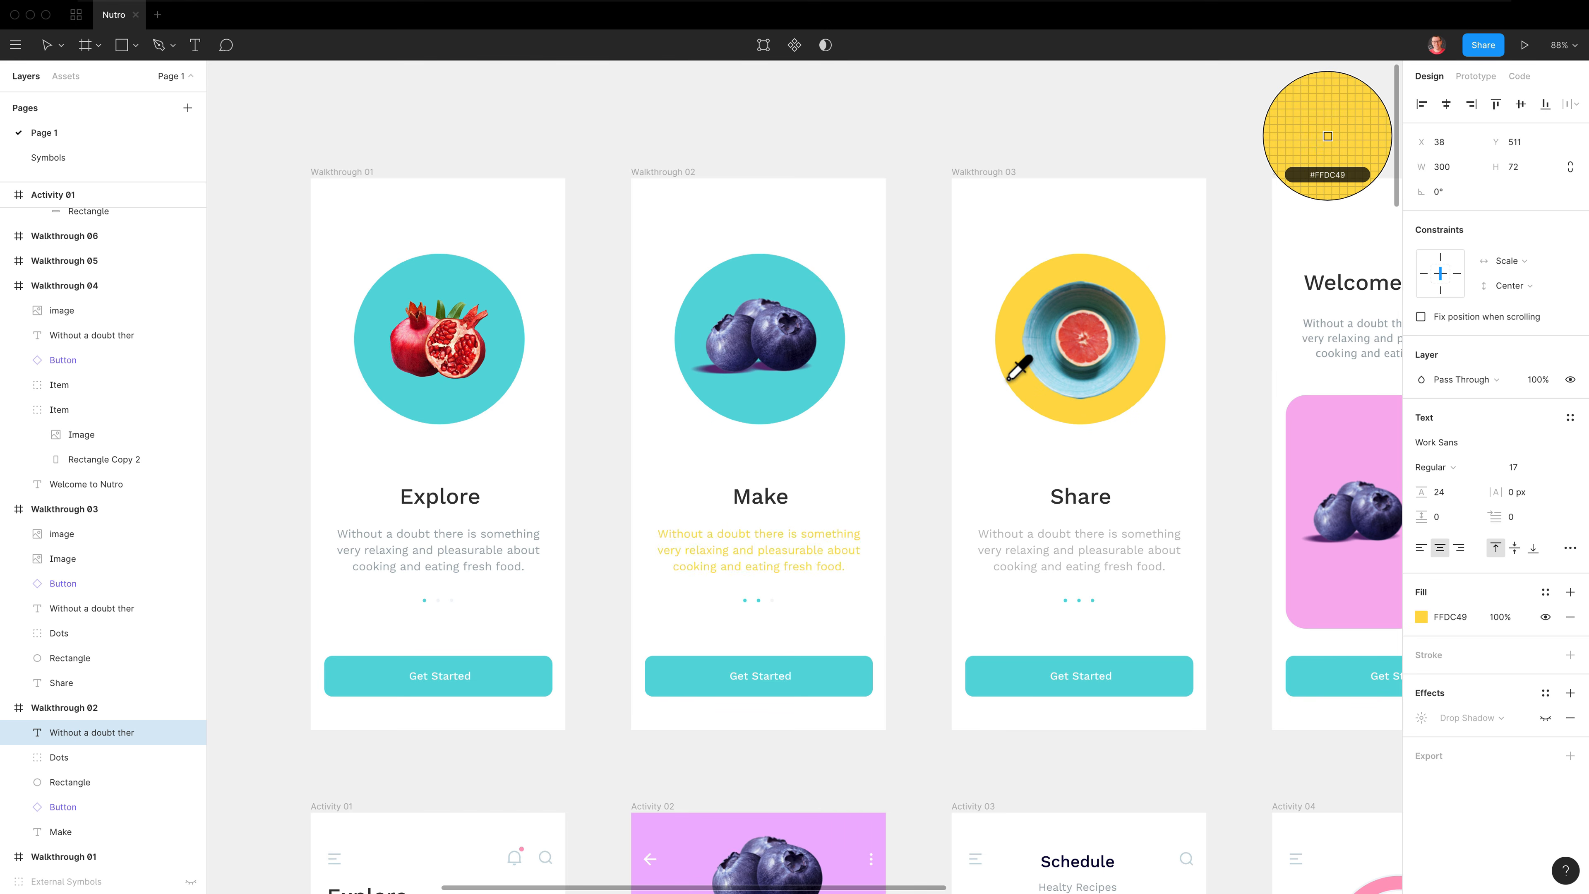
click(1320, 492)
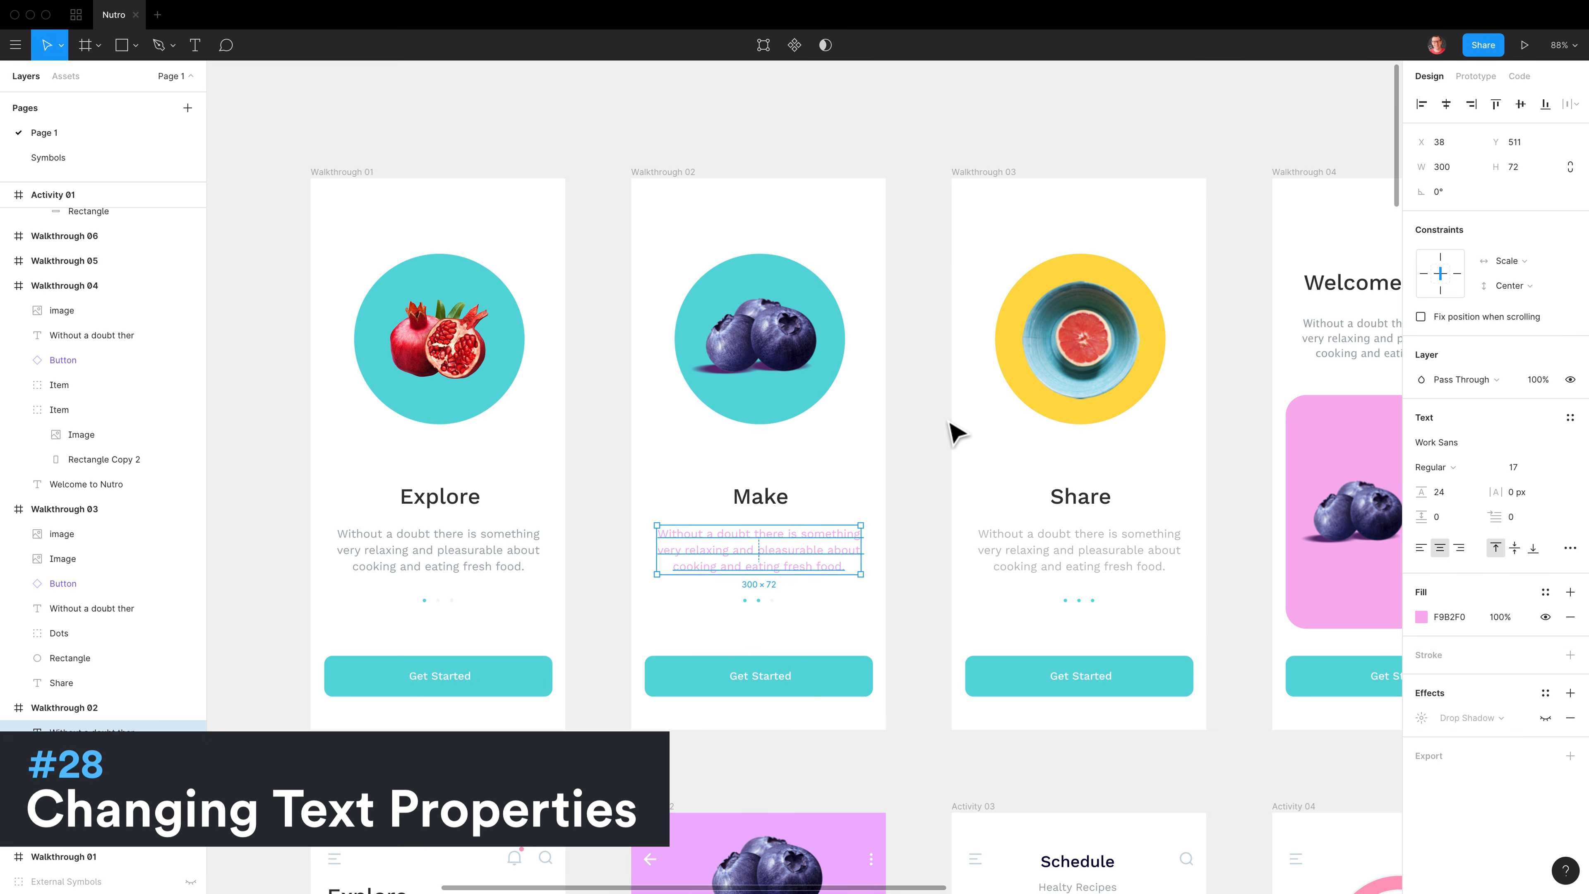
- Fit the Walkthrough 02 description's text box to its content on a single line, and undo the resize
double_click(870, 576)
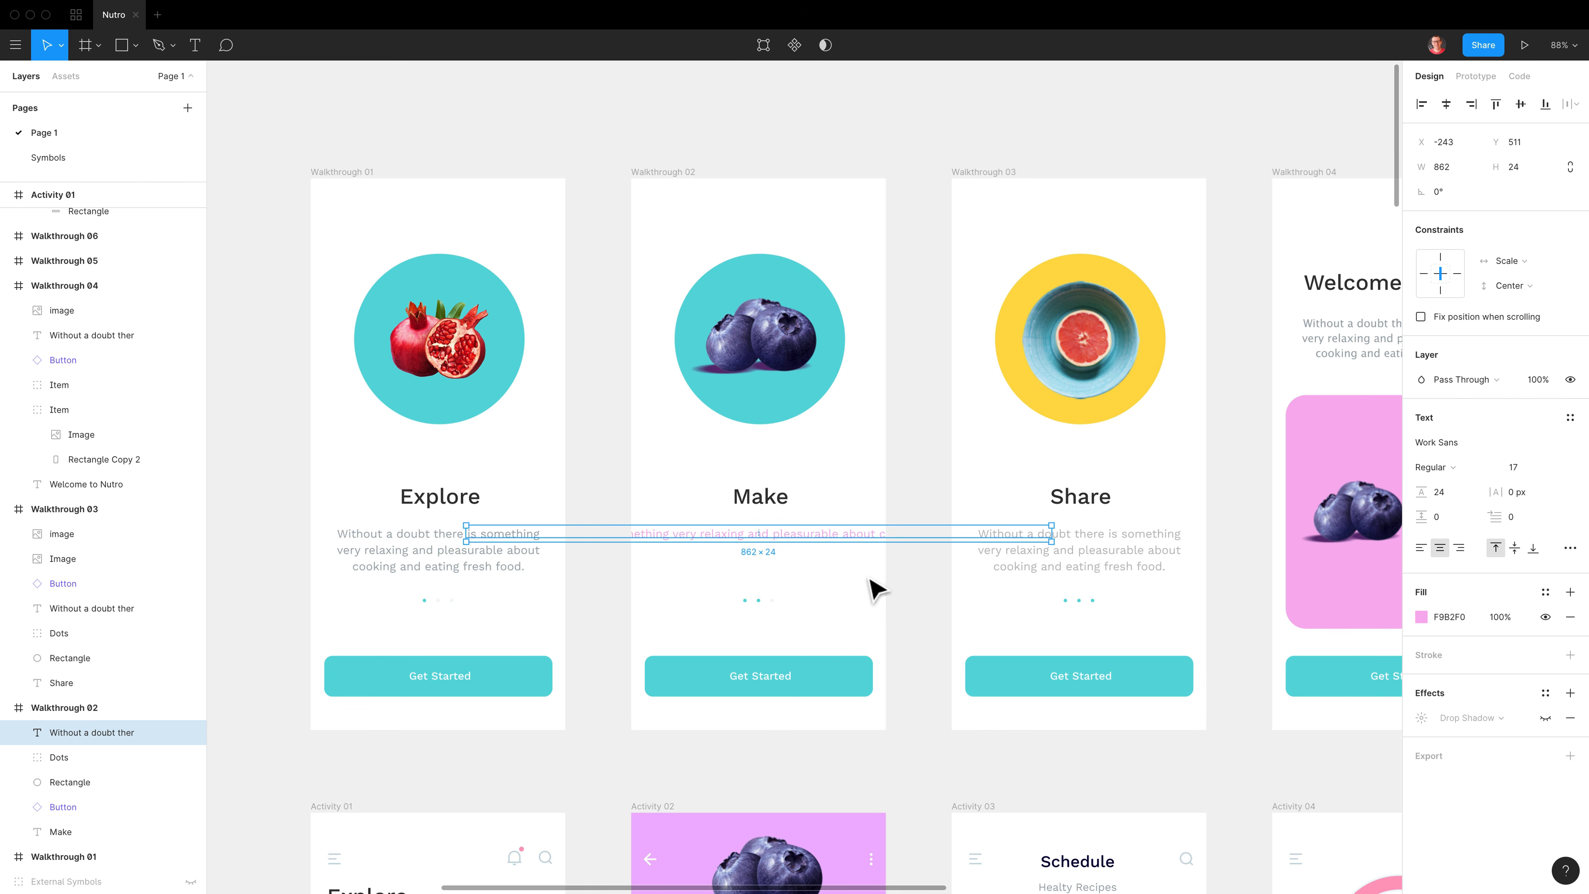
key(super)
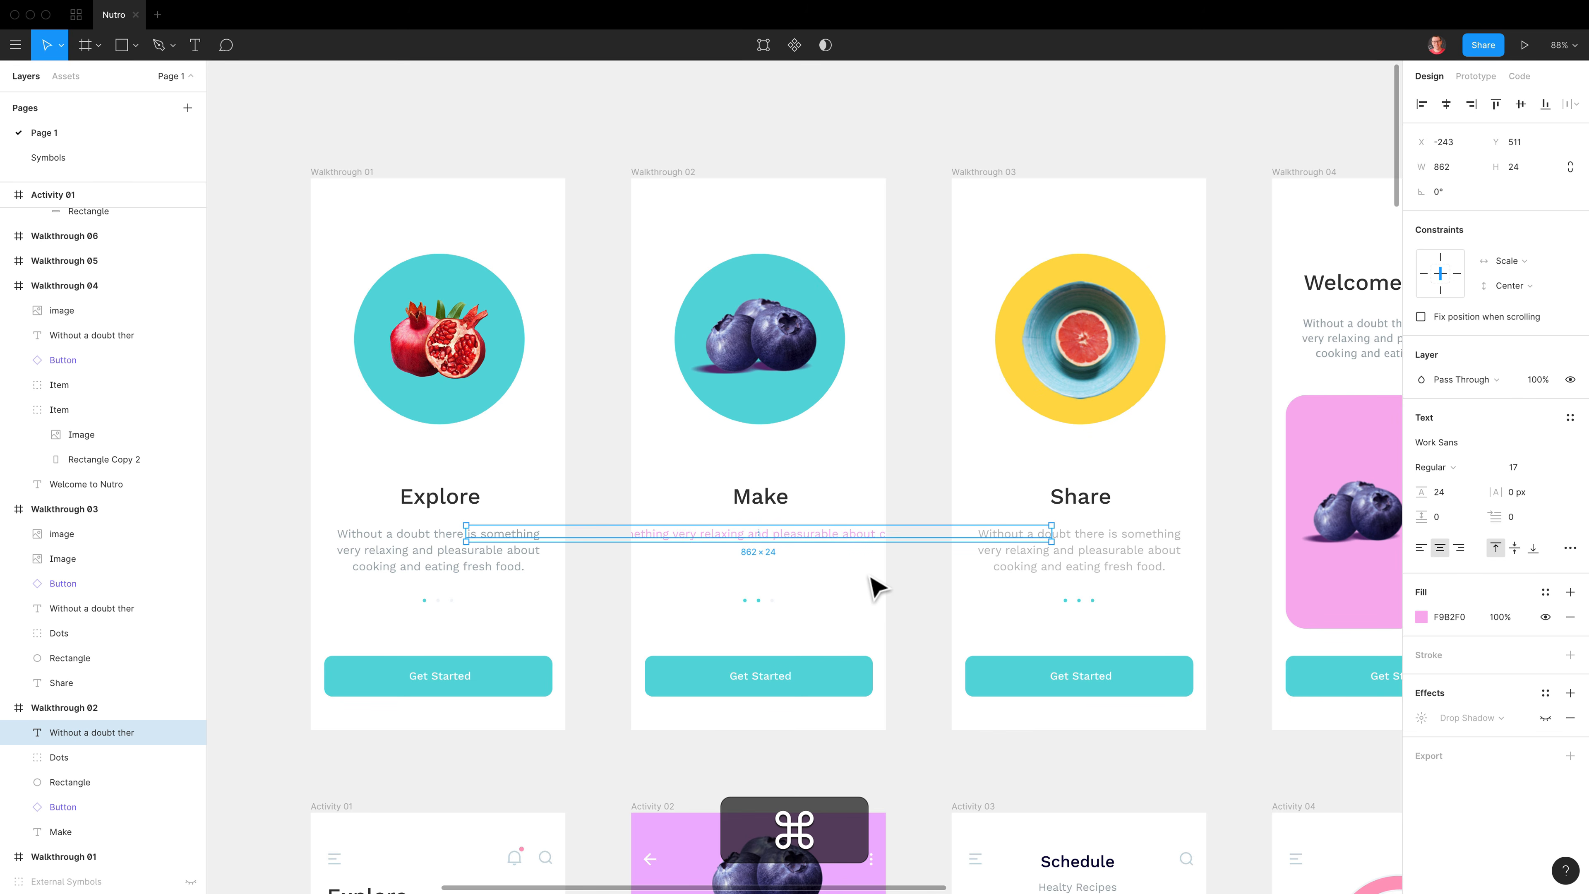
key(super+z)
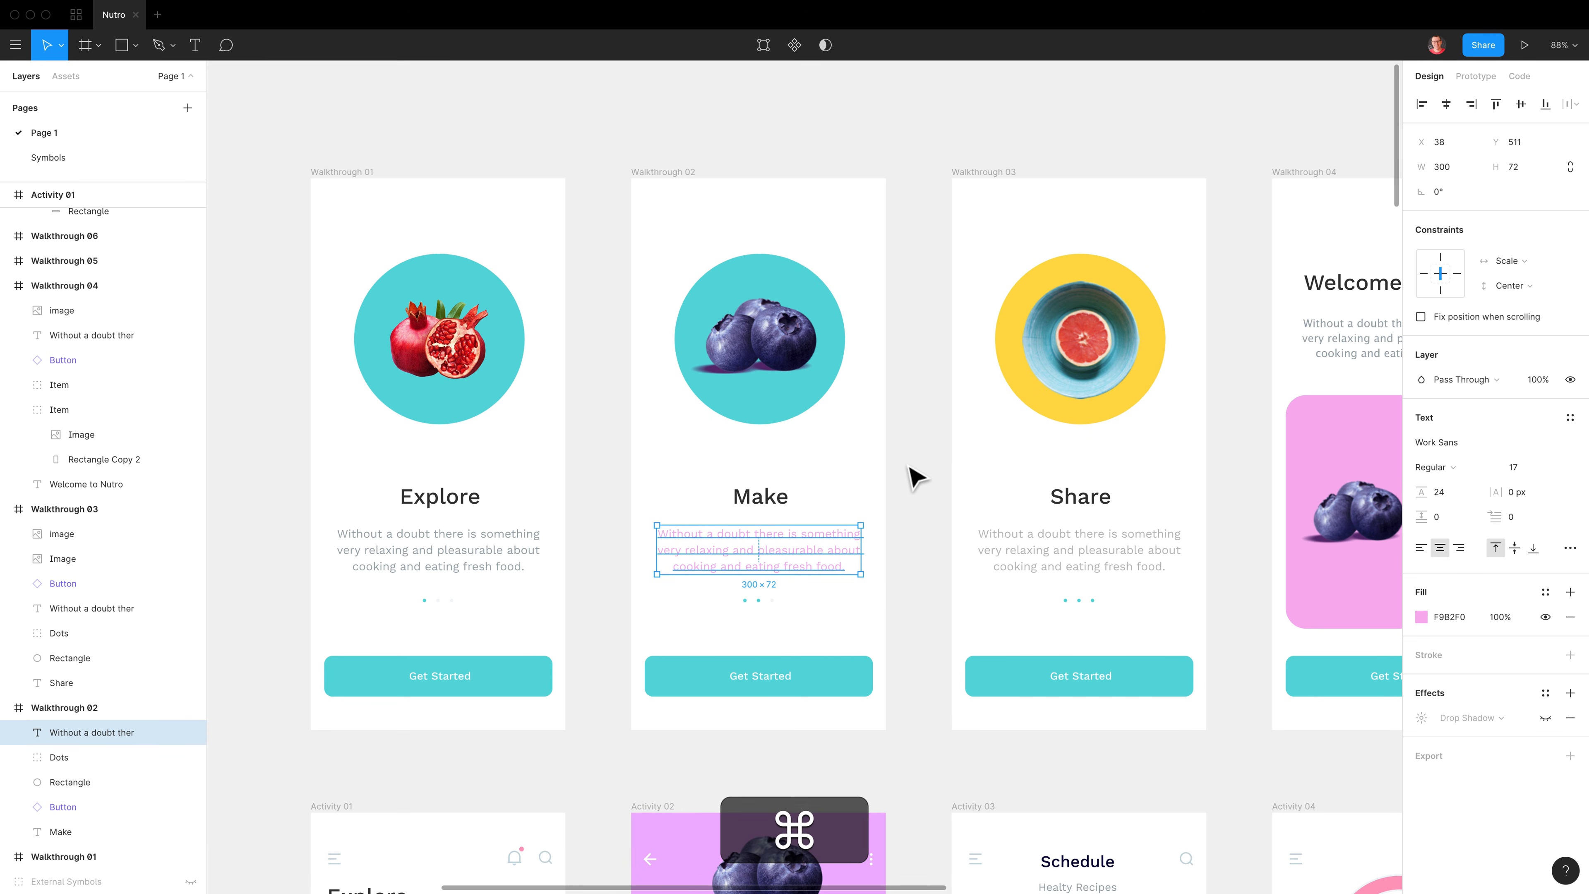
- Search the commands for "font" and select all text layers with the same font as the Walkthrough 02 description
key(super+slash)
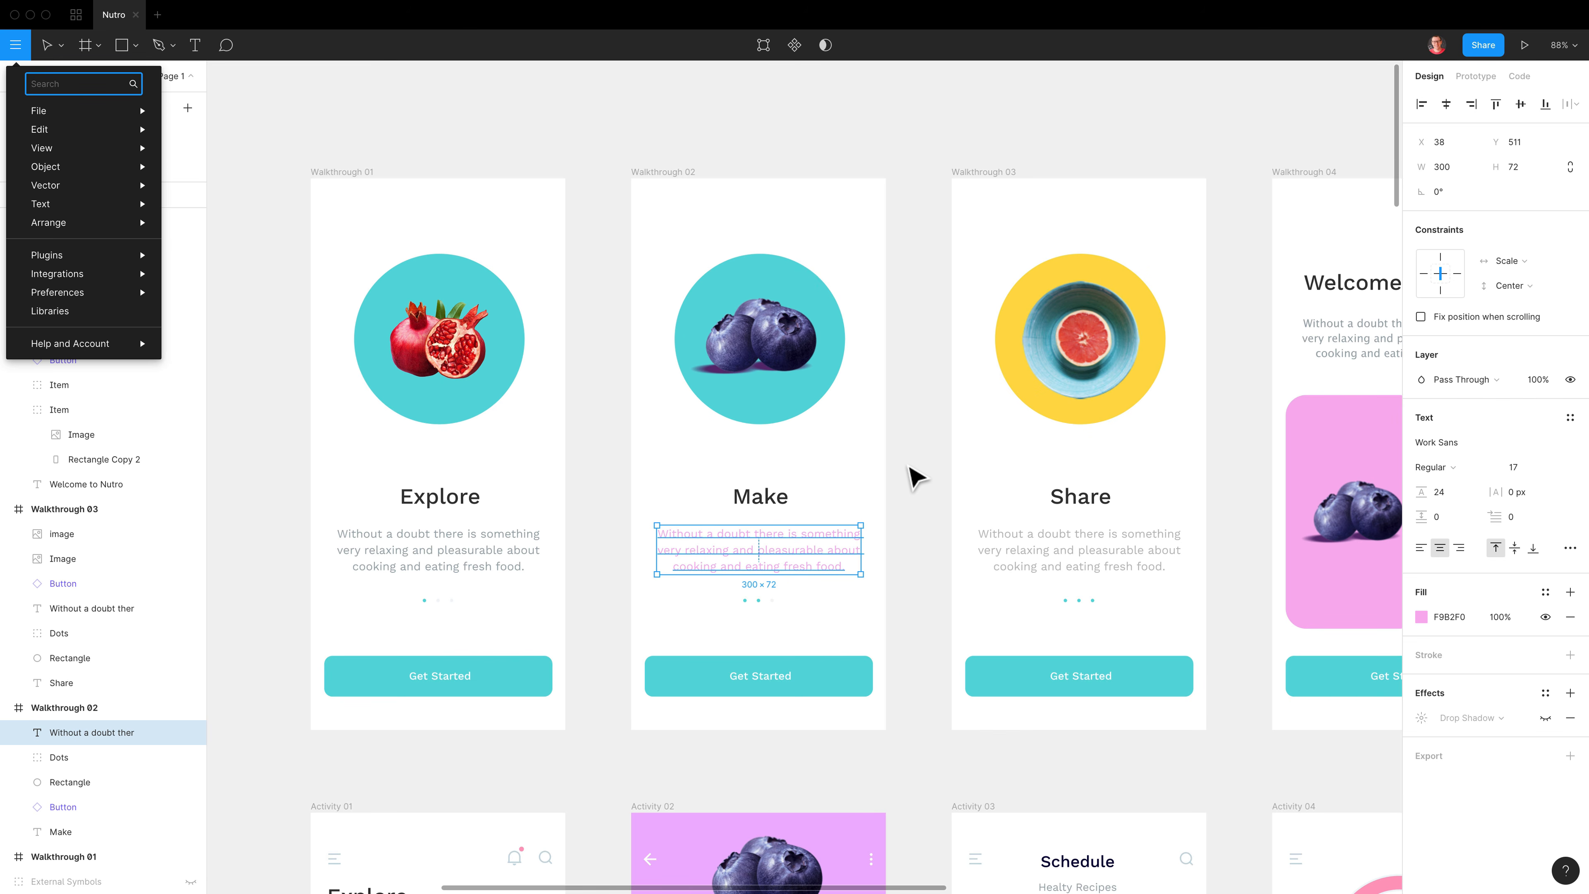
text(font)
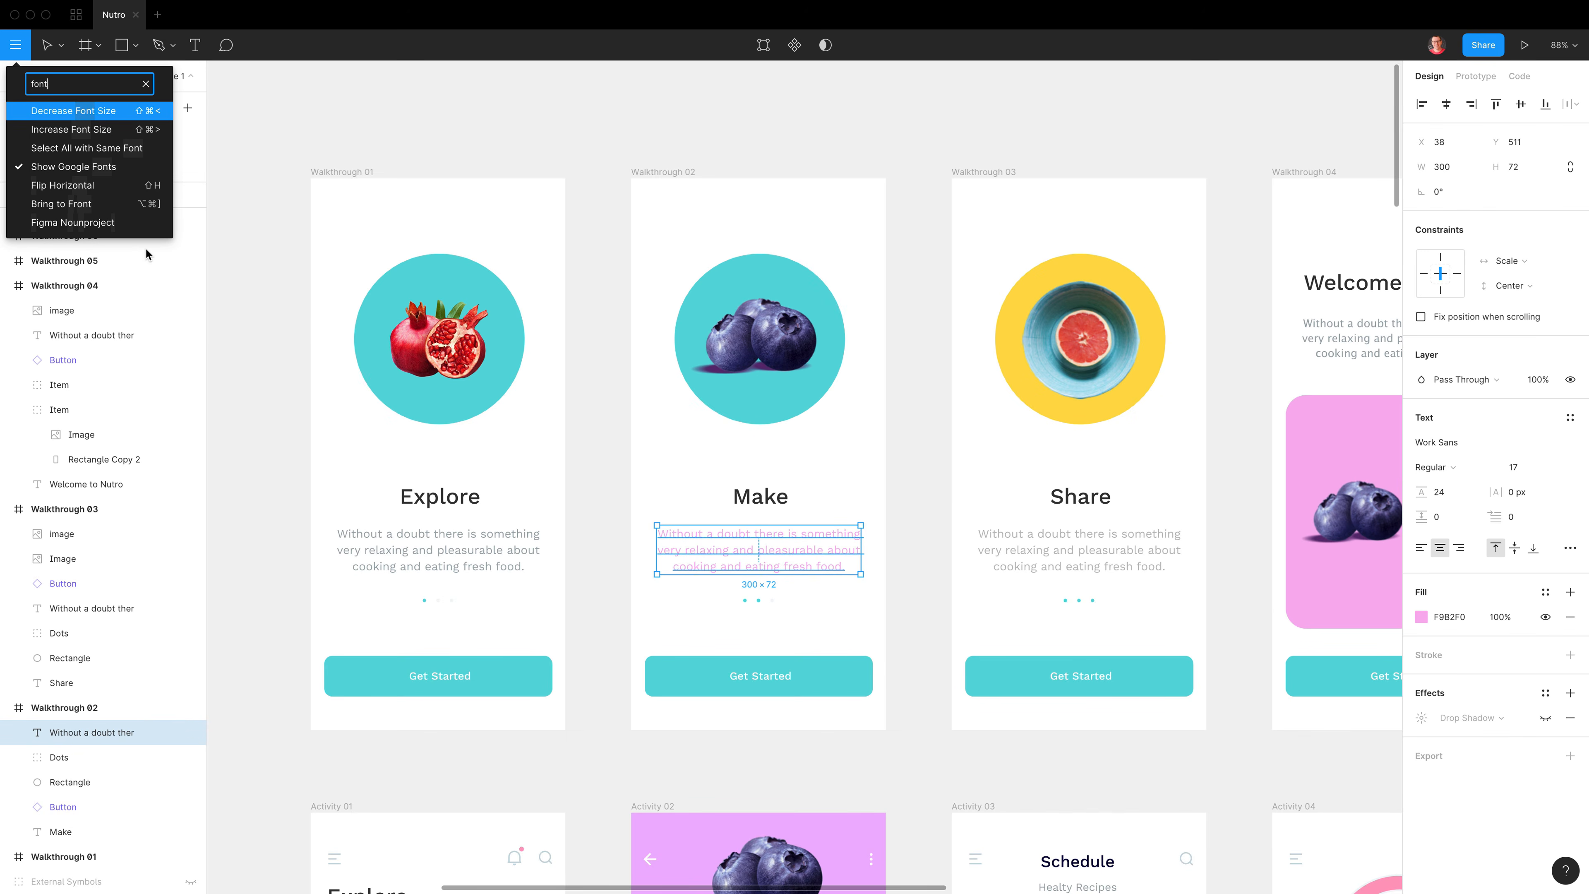
click(114, 150)
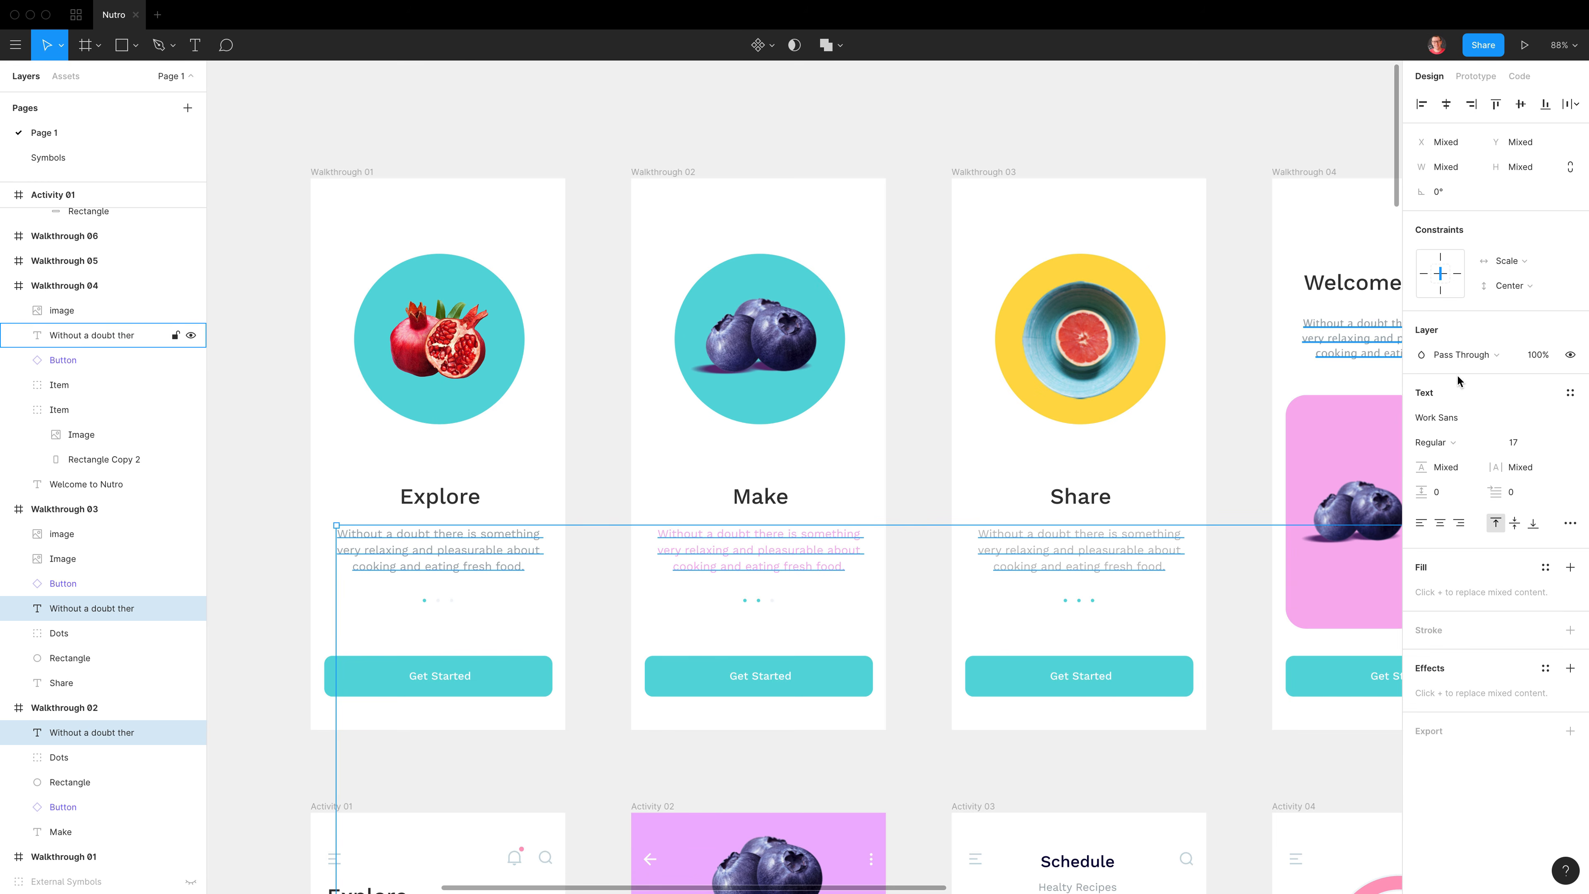
- Change the font family of all the selected description text layers by entering "Aven"
click(1455, 418)
text(Aven)
key(Return)
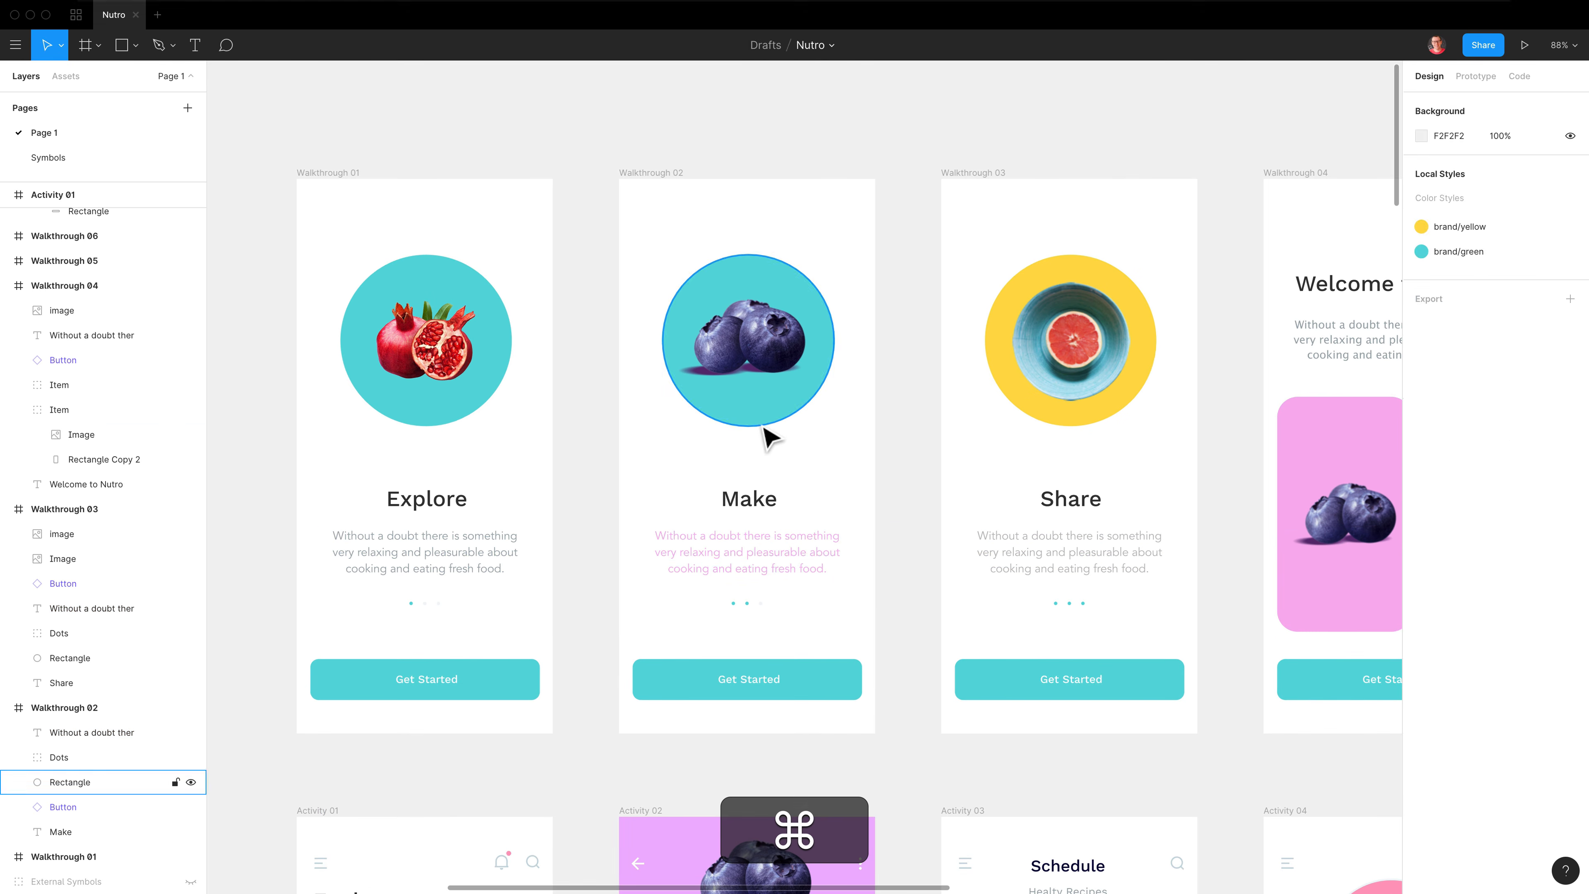
- Select the circle behind the blueberries on Walkthrough 02 and shift its fill hue to green 64DE5D
super+click(763, 424)
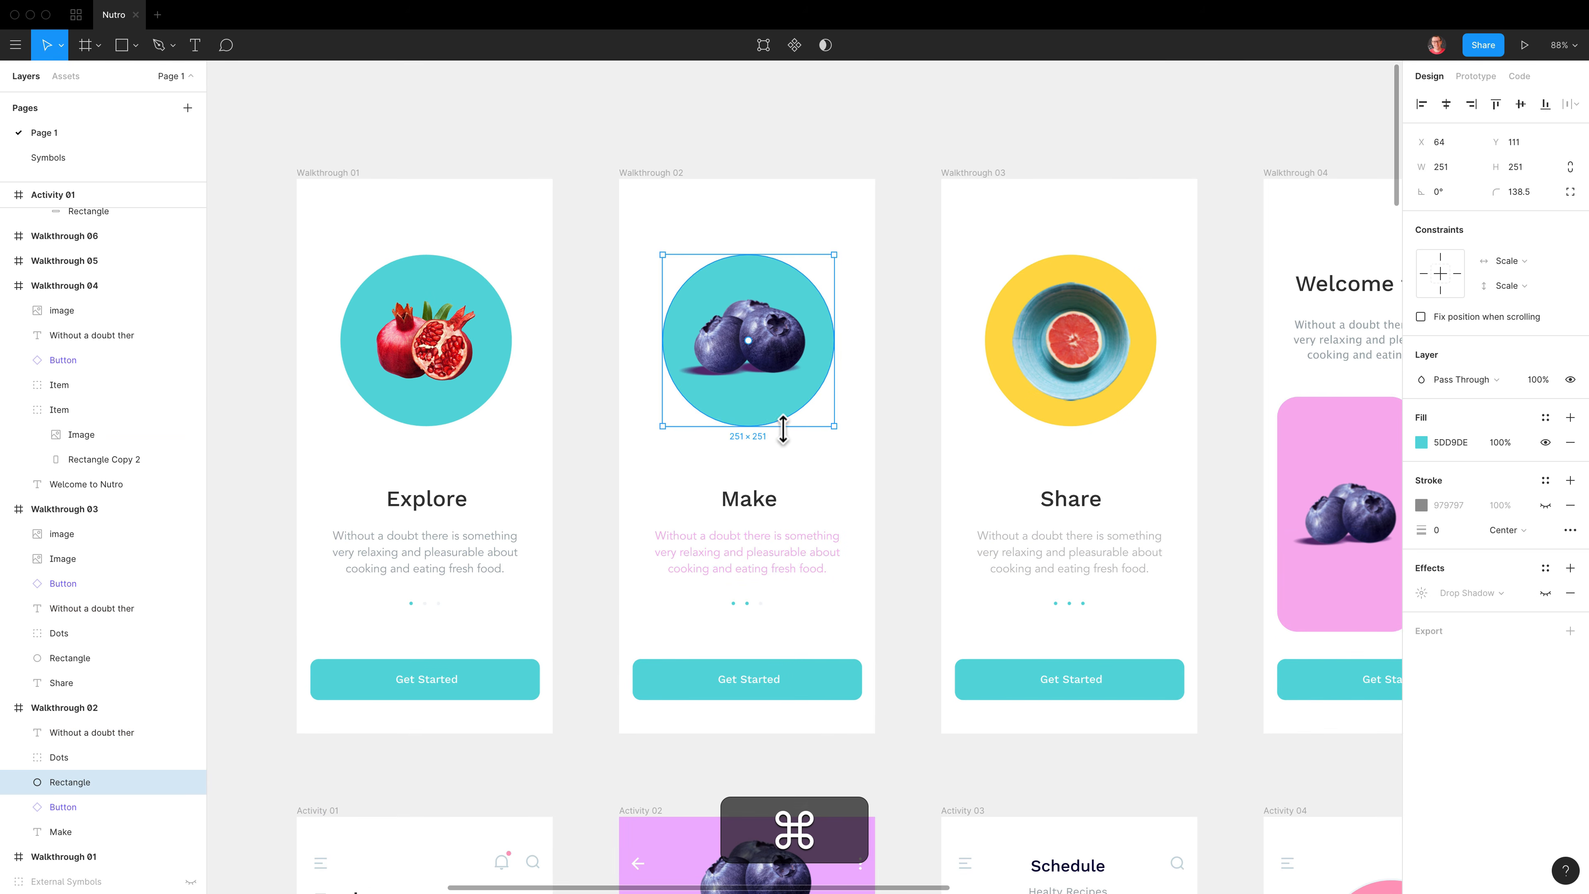
click(1422, 442)
drag(1303, 450, 950, 212)
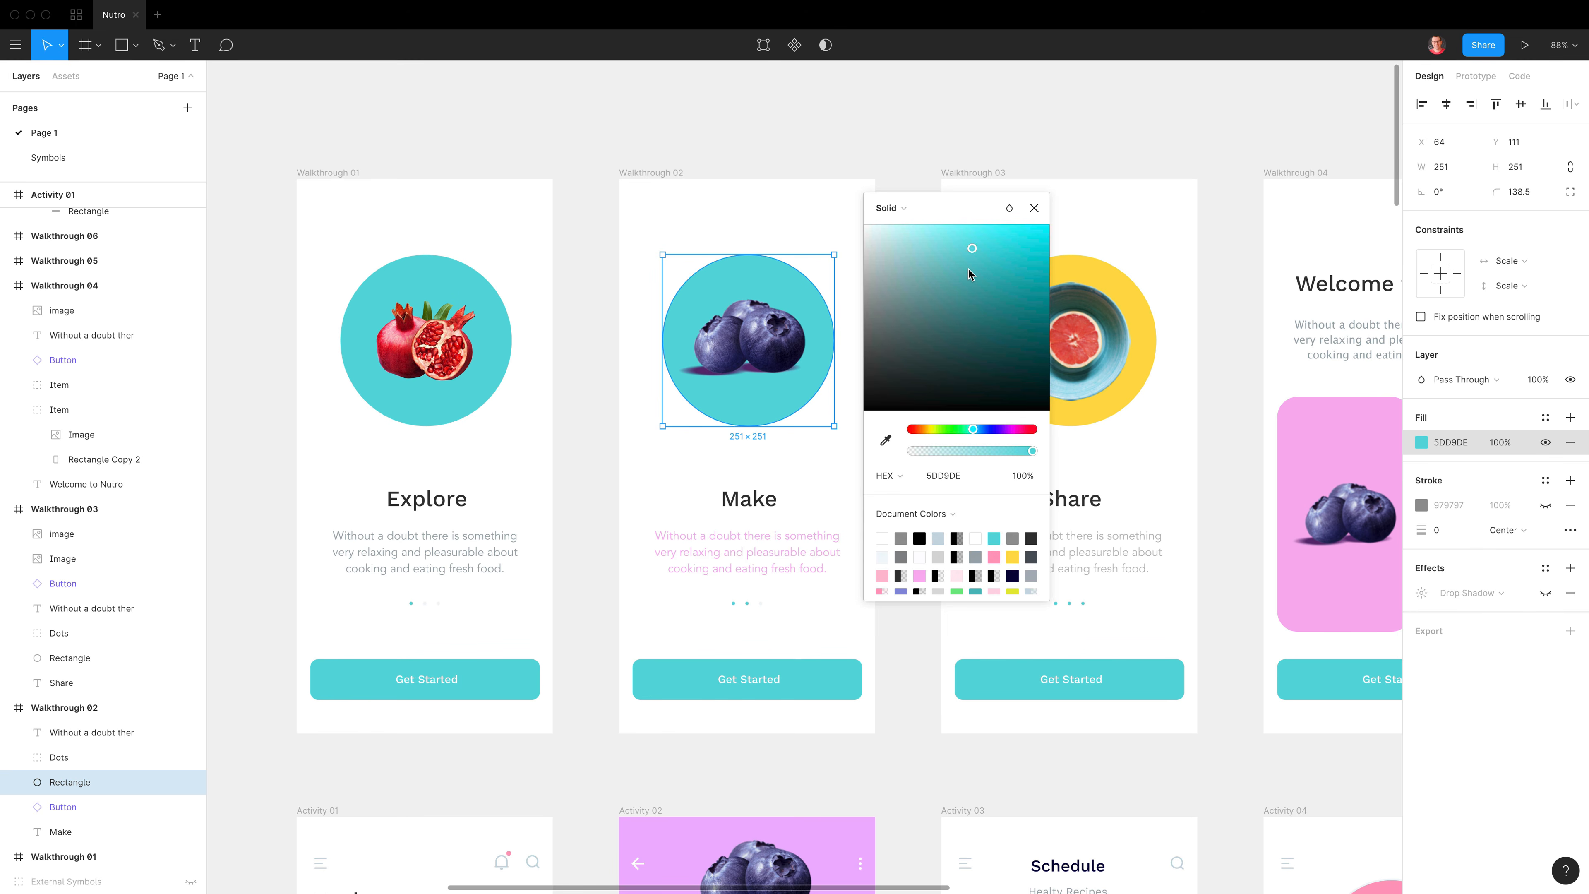
scroll(968, 270, down, 5)
scroll(968, 269, up, 2)
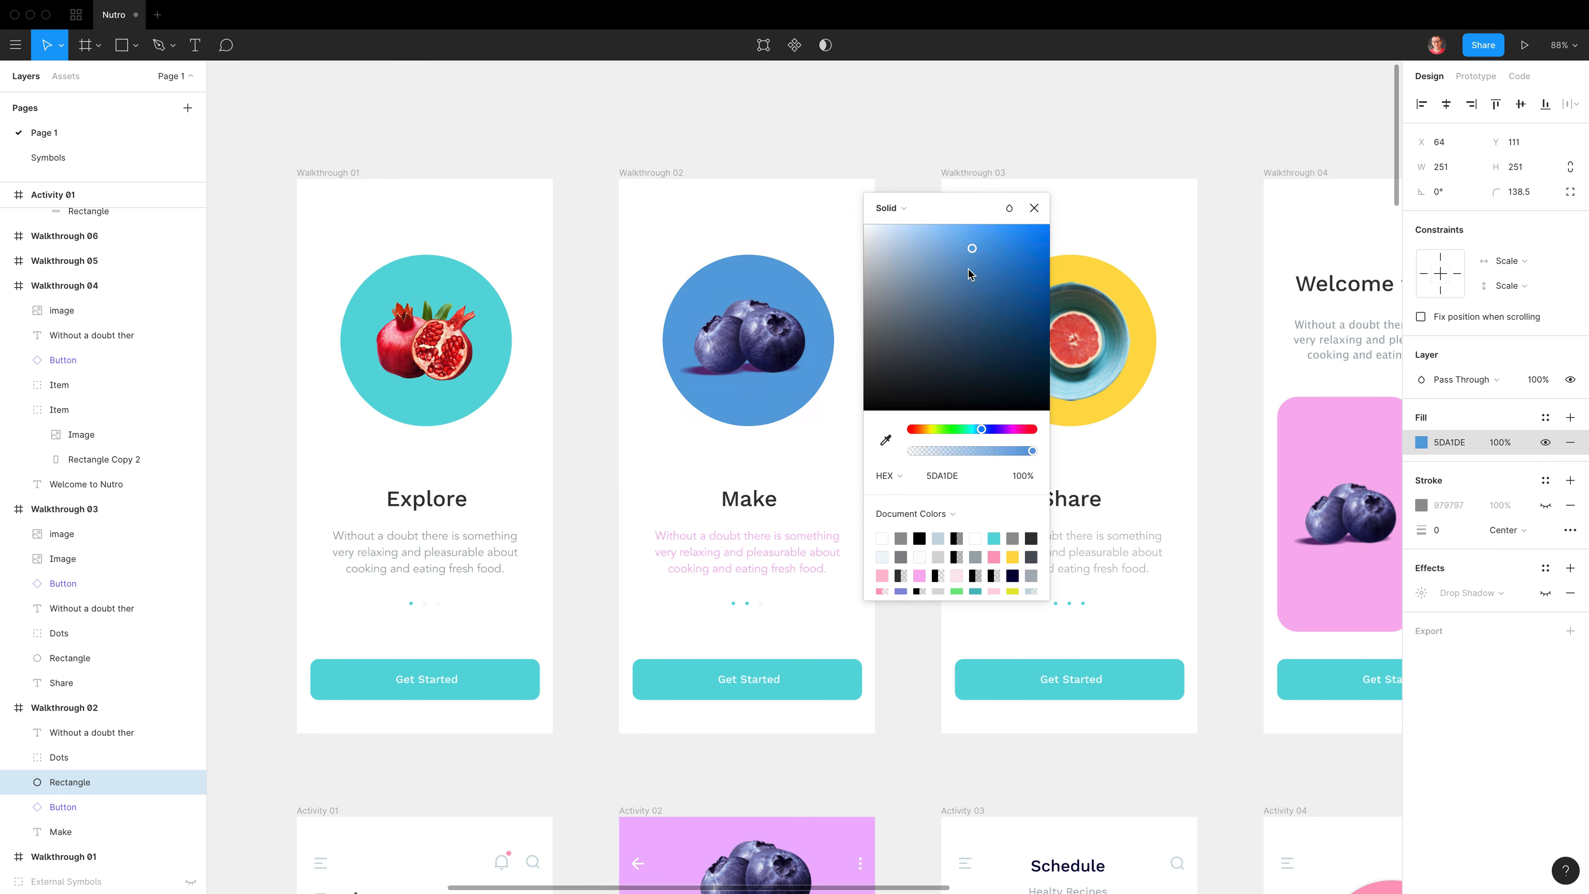
scroll(969, 269, up, 3)
scroll(968, 270, down, 6)
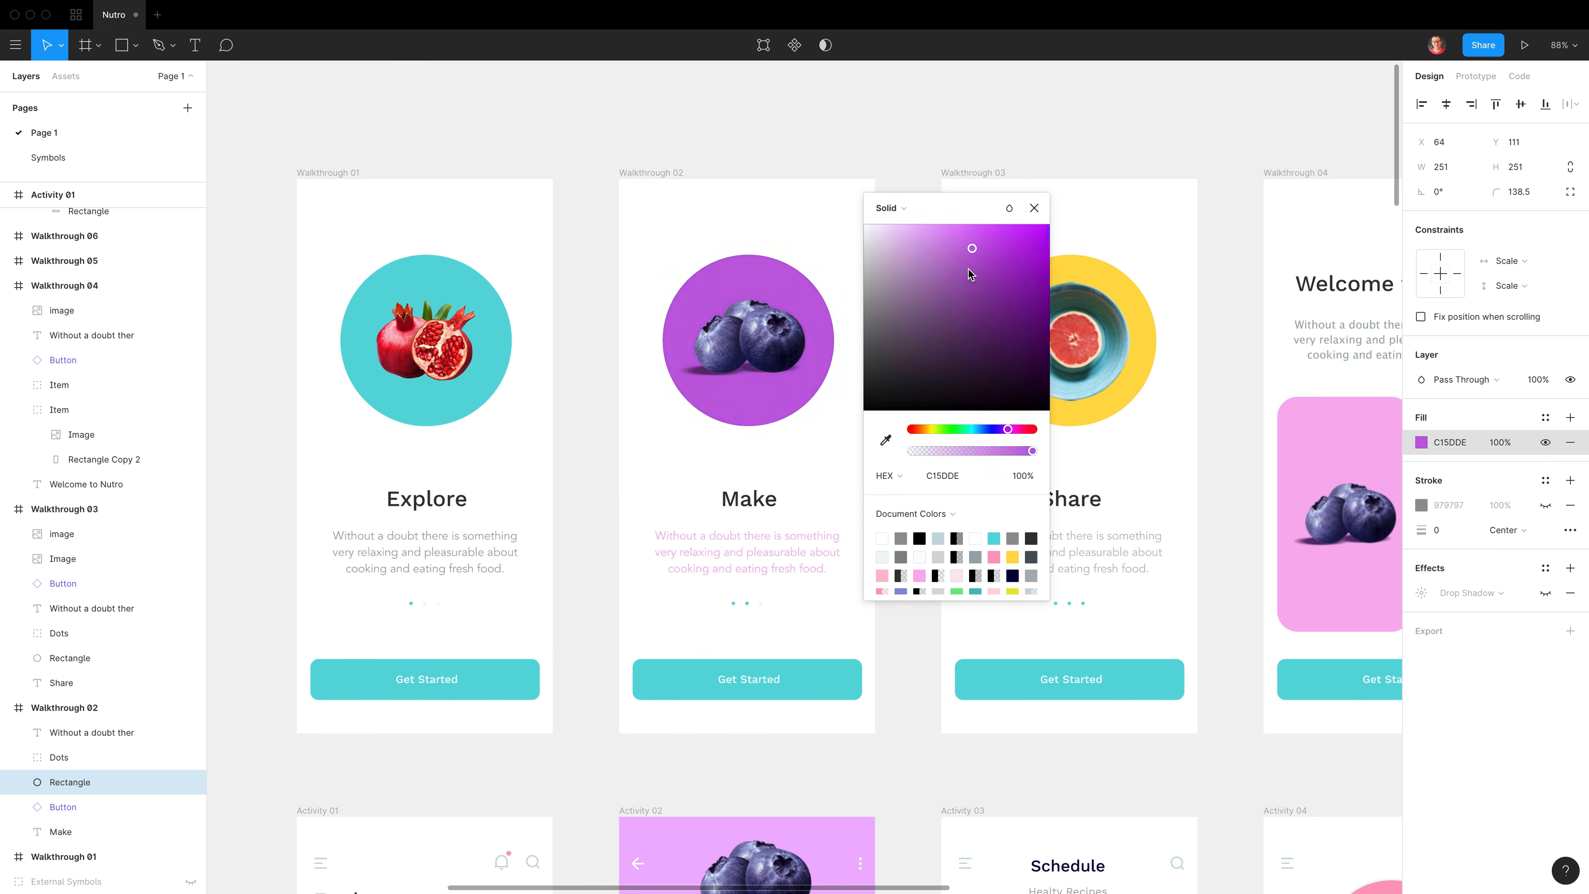
scroll(968, 270, up, 8)
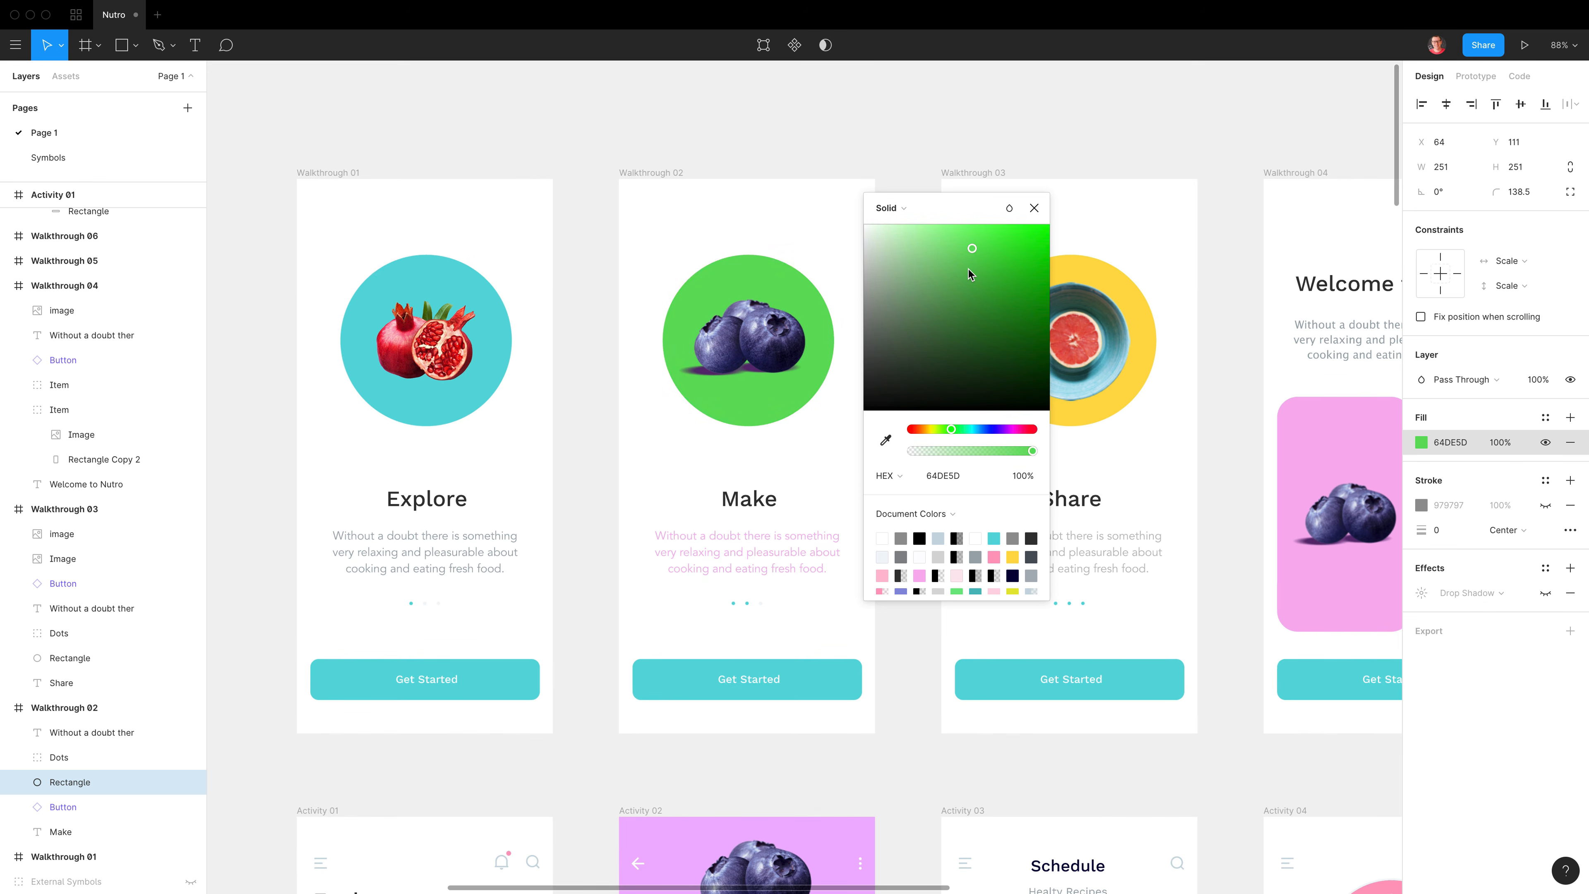
- Fine-tune the Walkthrough 02 circle's fill to green 5FDE5D with about 79% opacity
key(alt)
scroll(969, 270, up, 10)
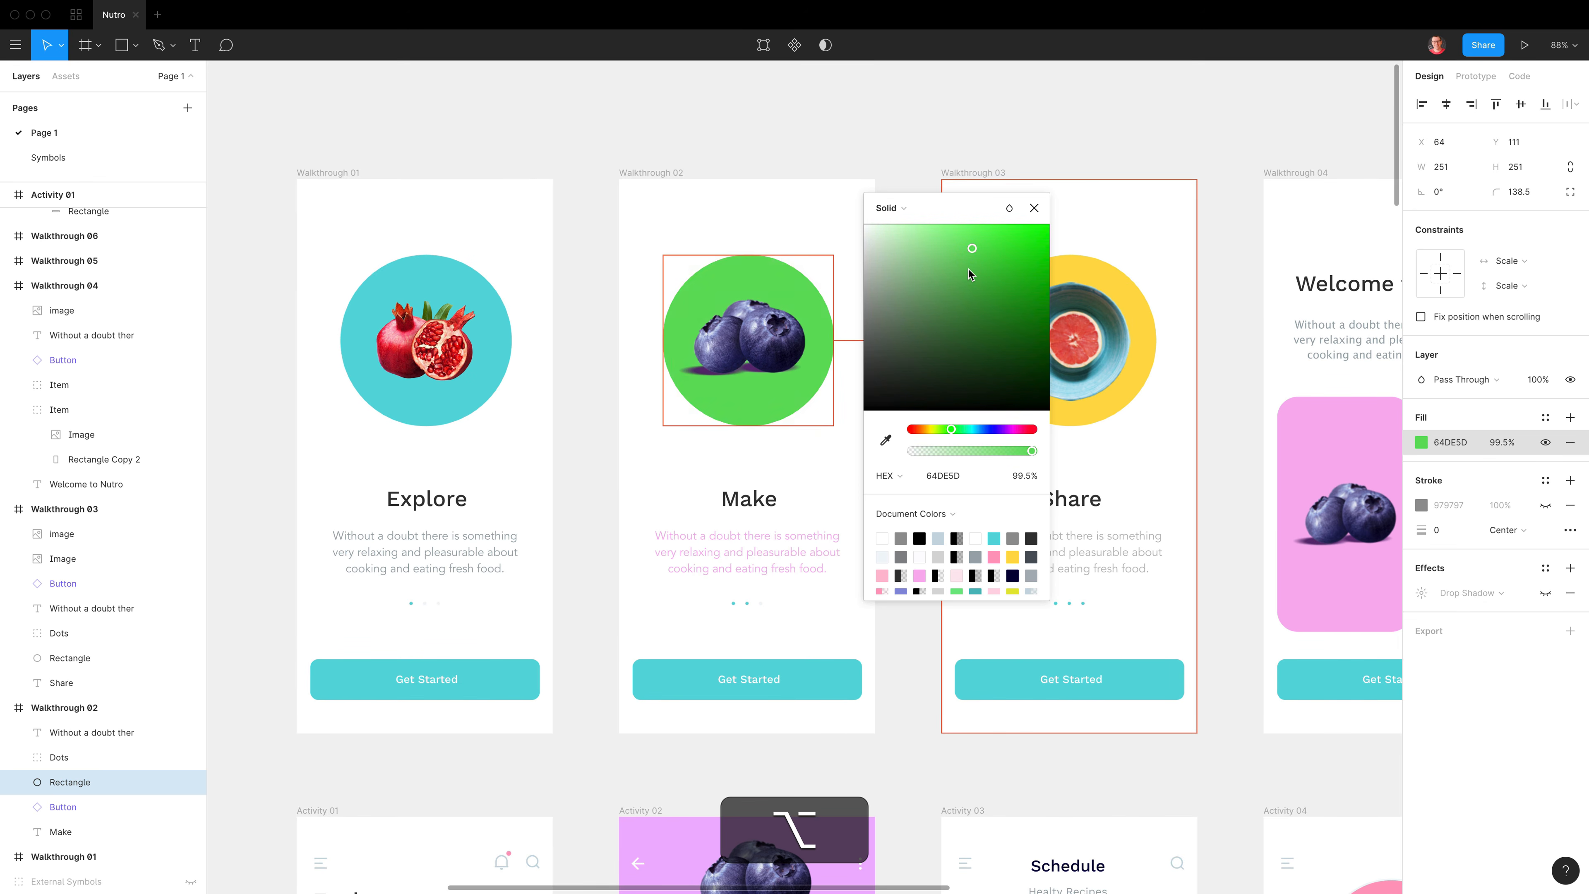
scroll(969, 270, down, 3)
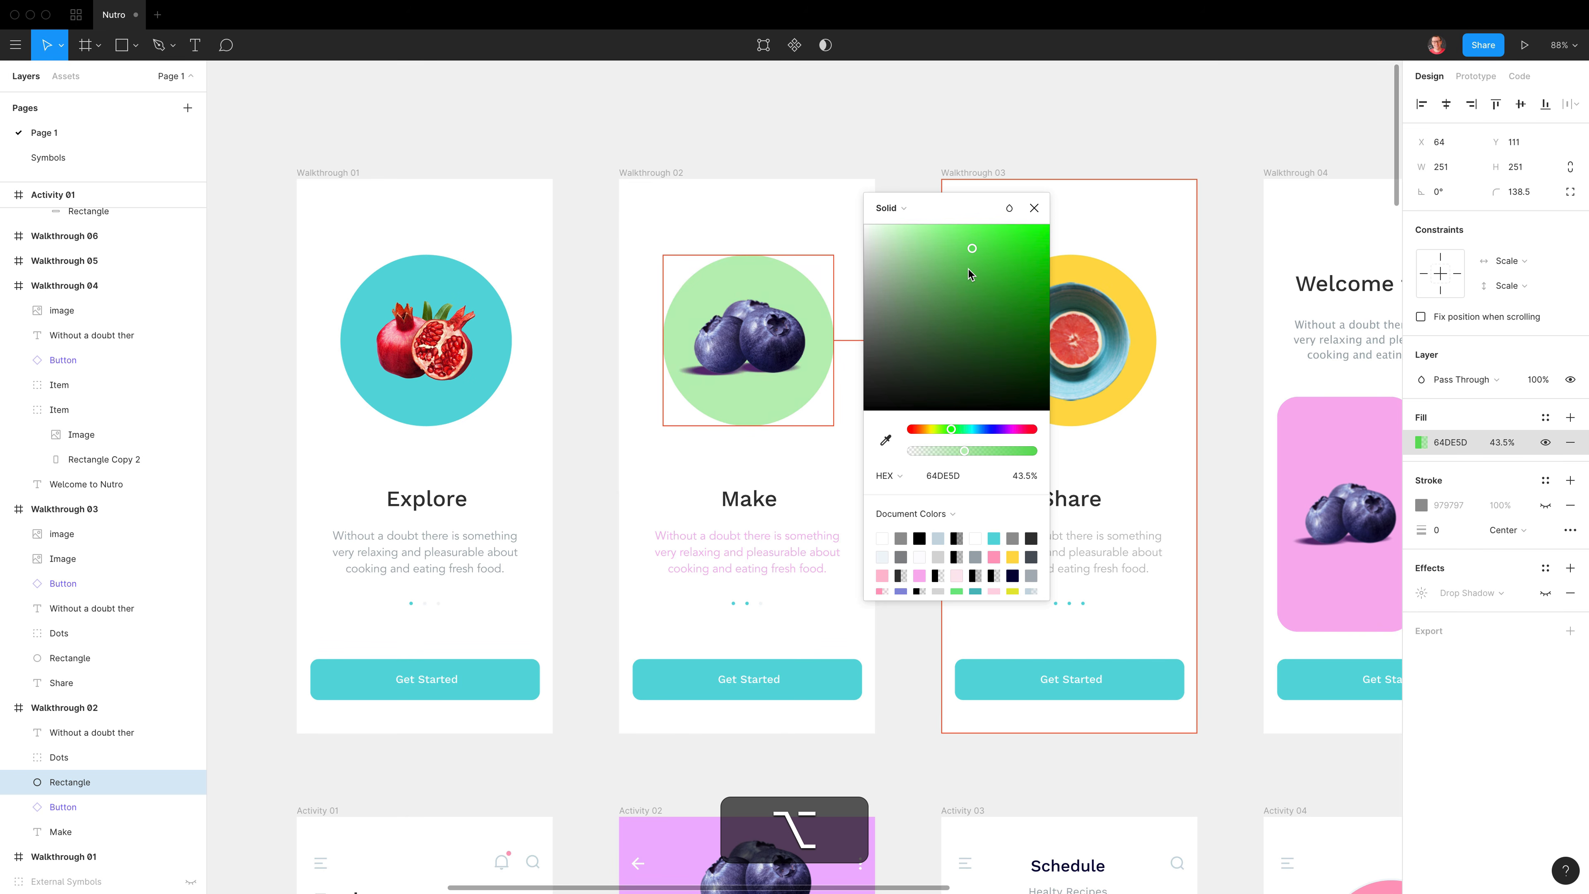
scroll(968, 270, down, 8)
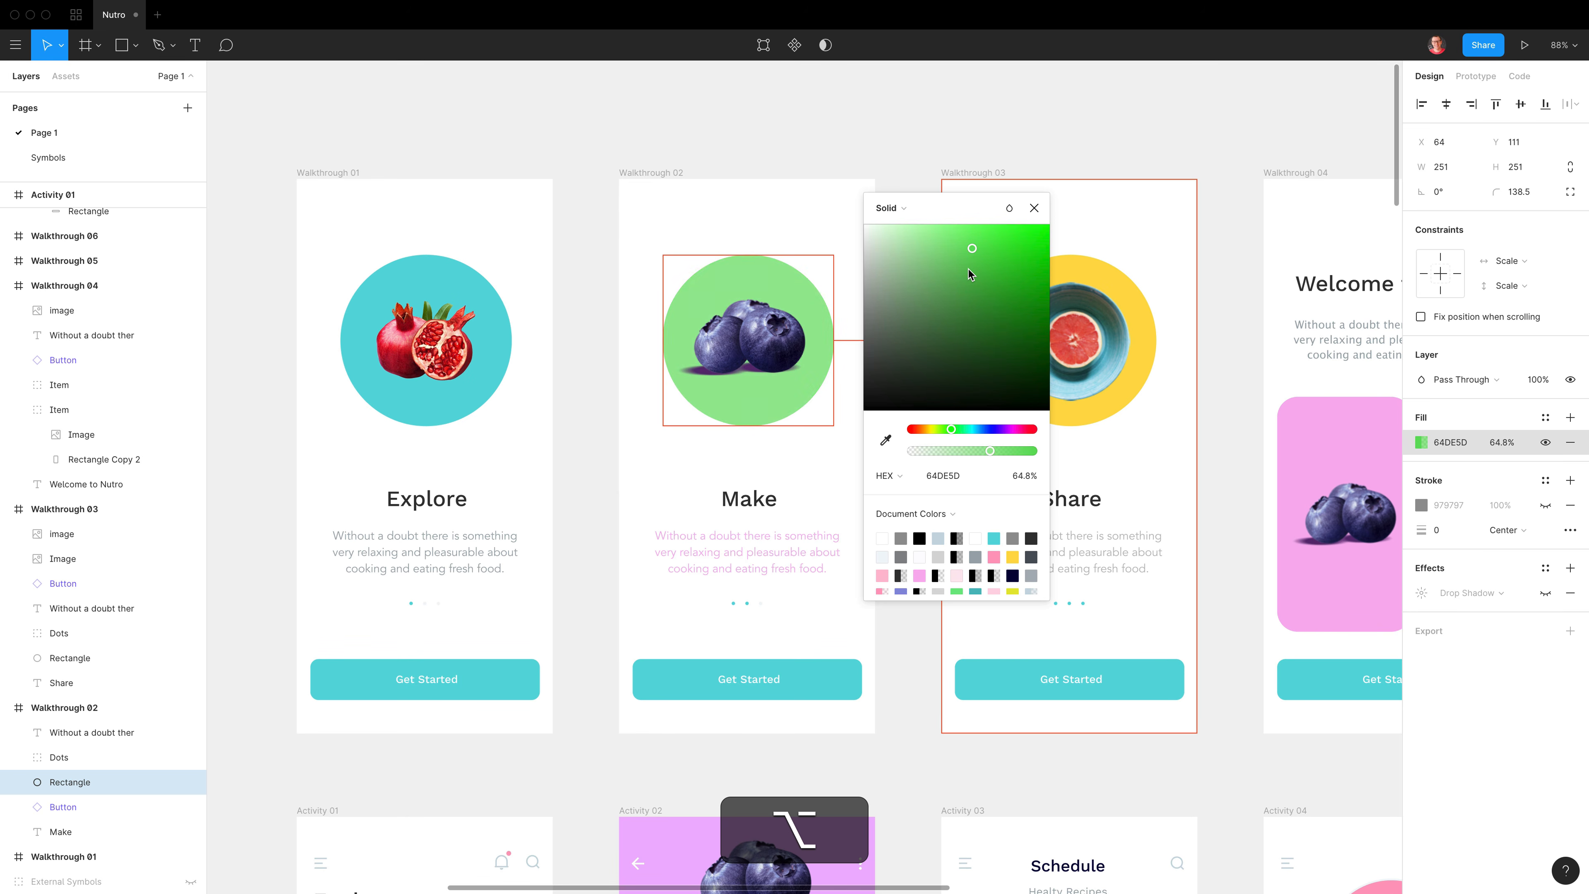
scroll(968, 270, down, 3)
scroll(968, 270, up, 5)
scroll(969, 270, down, 2)
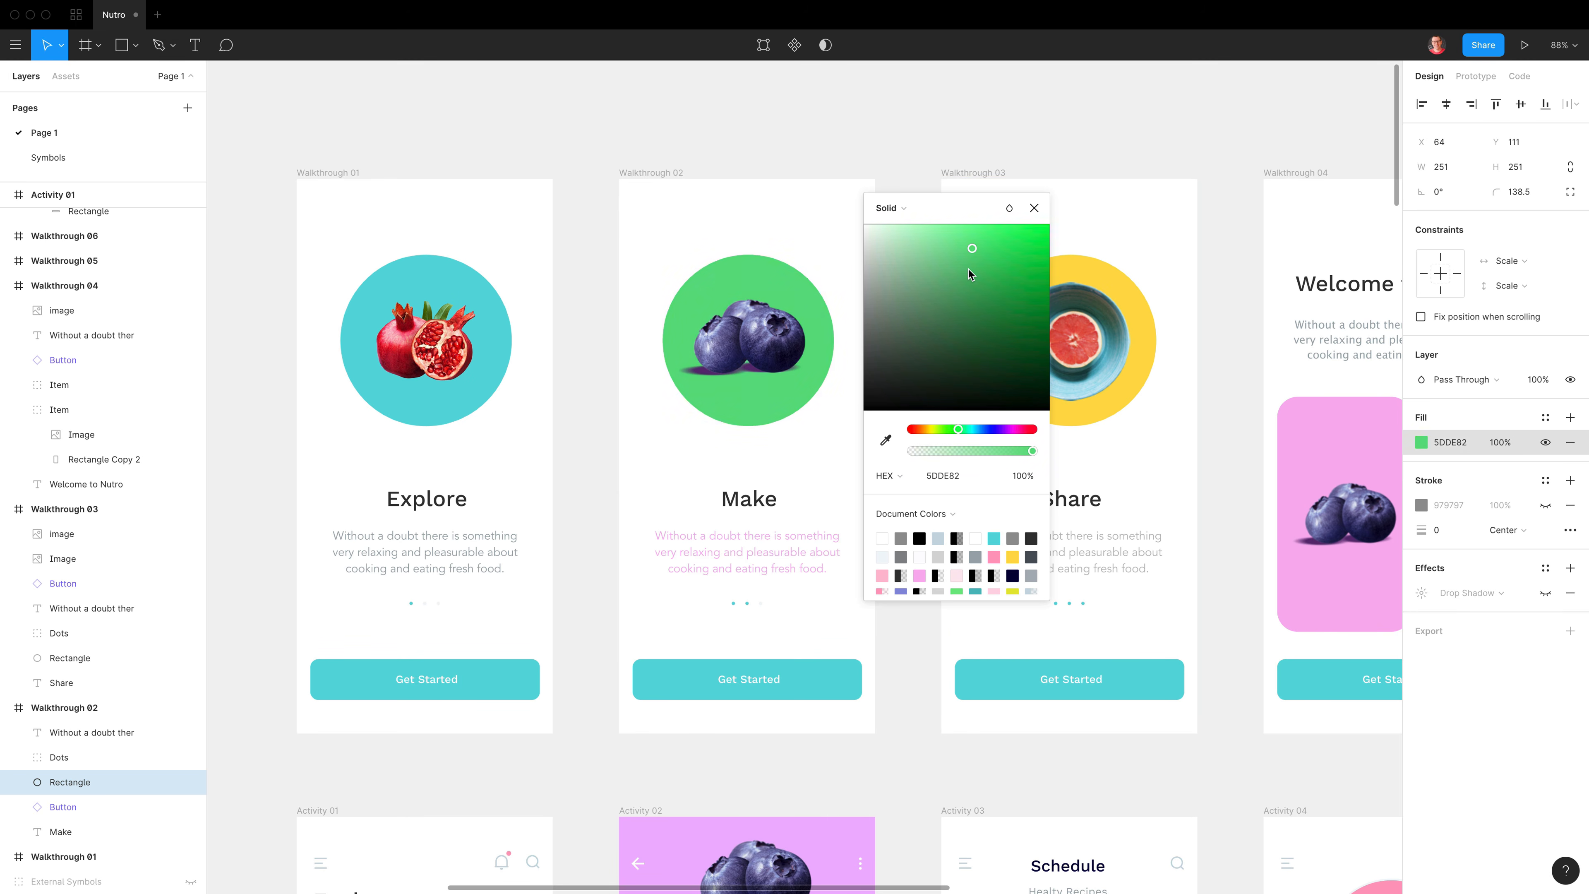
scroll(968, 270, up, 6)
scroll(969, 270, down, 5)
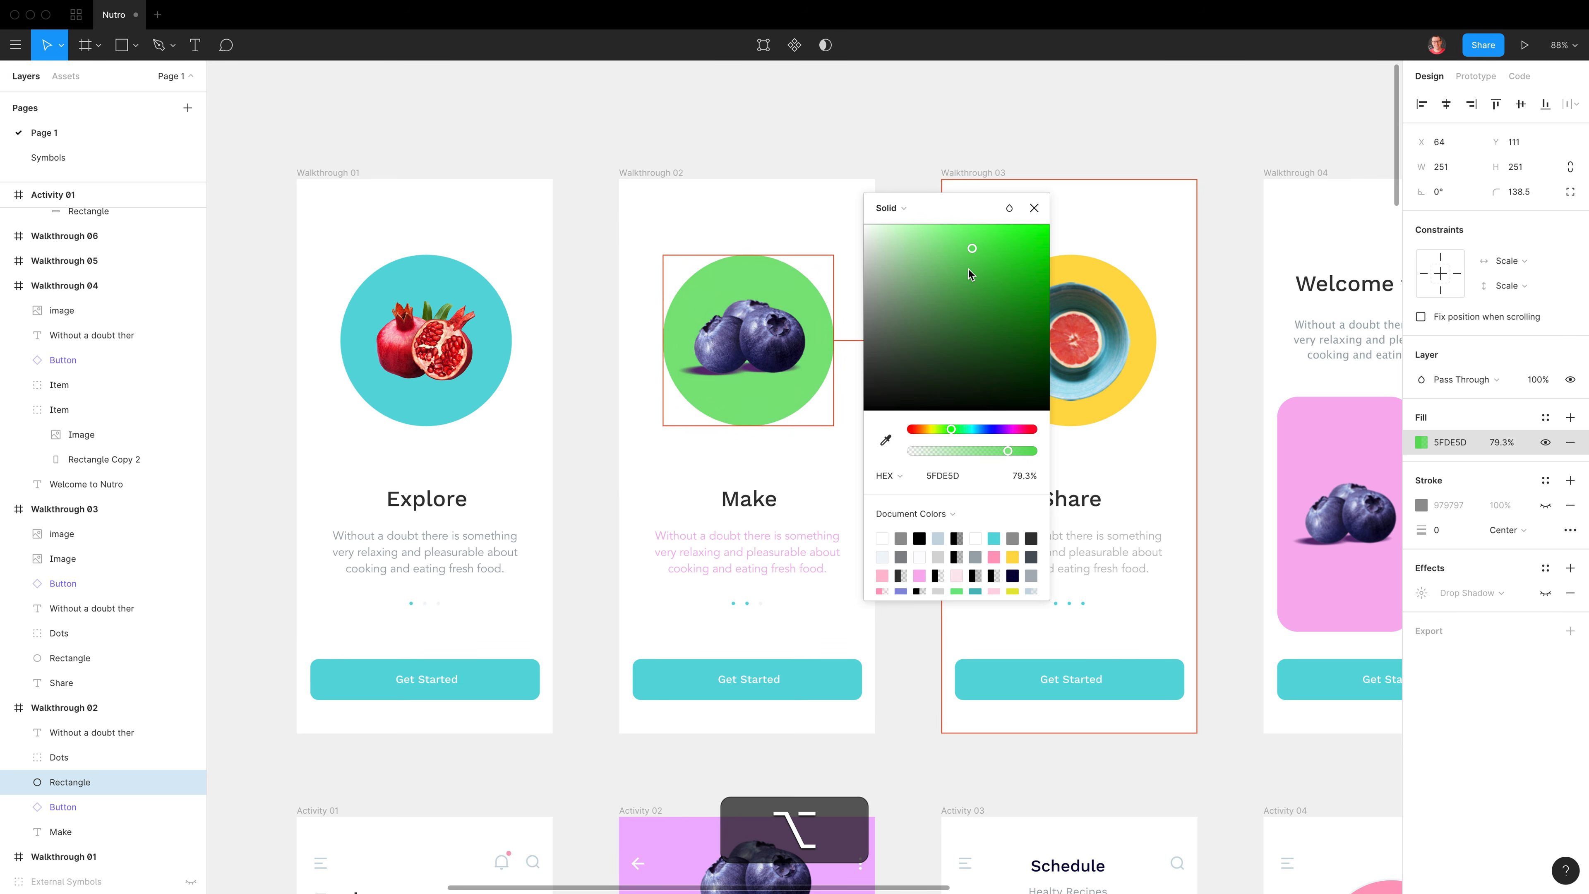
scroll(968, 270, down, 1)
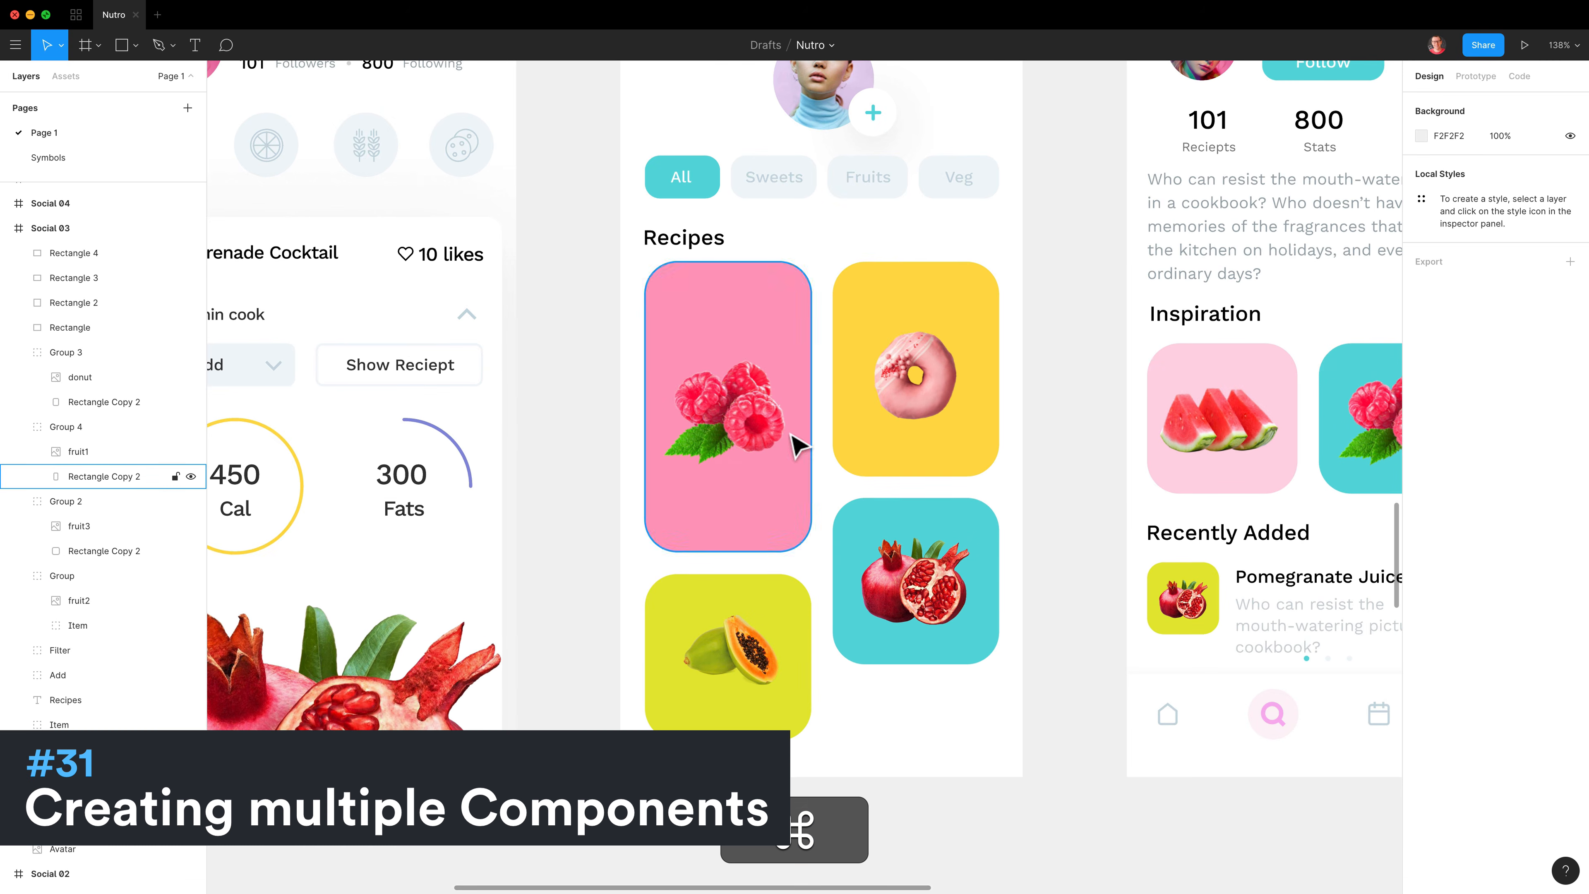
- Create separate components from the raspberry, donut, pomegranate and papaya images on Social 03 in one go
super+click(757, 425)
shift+super+click(892, 382)
shift+super+click(915, 579)
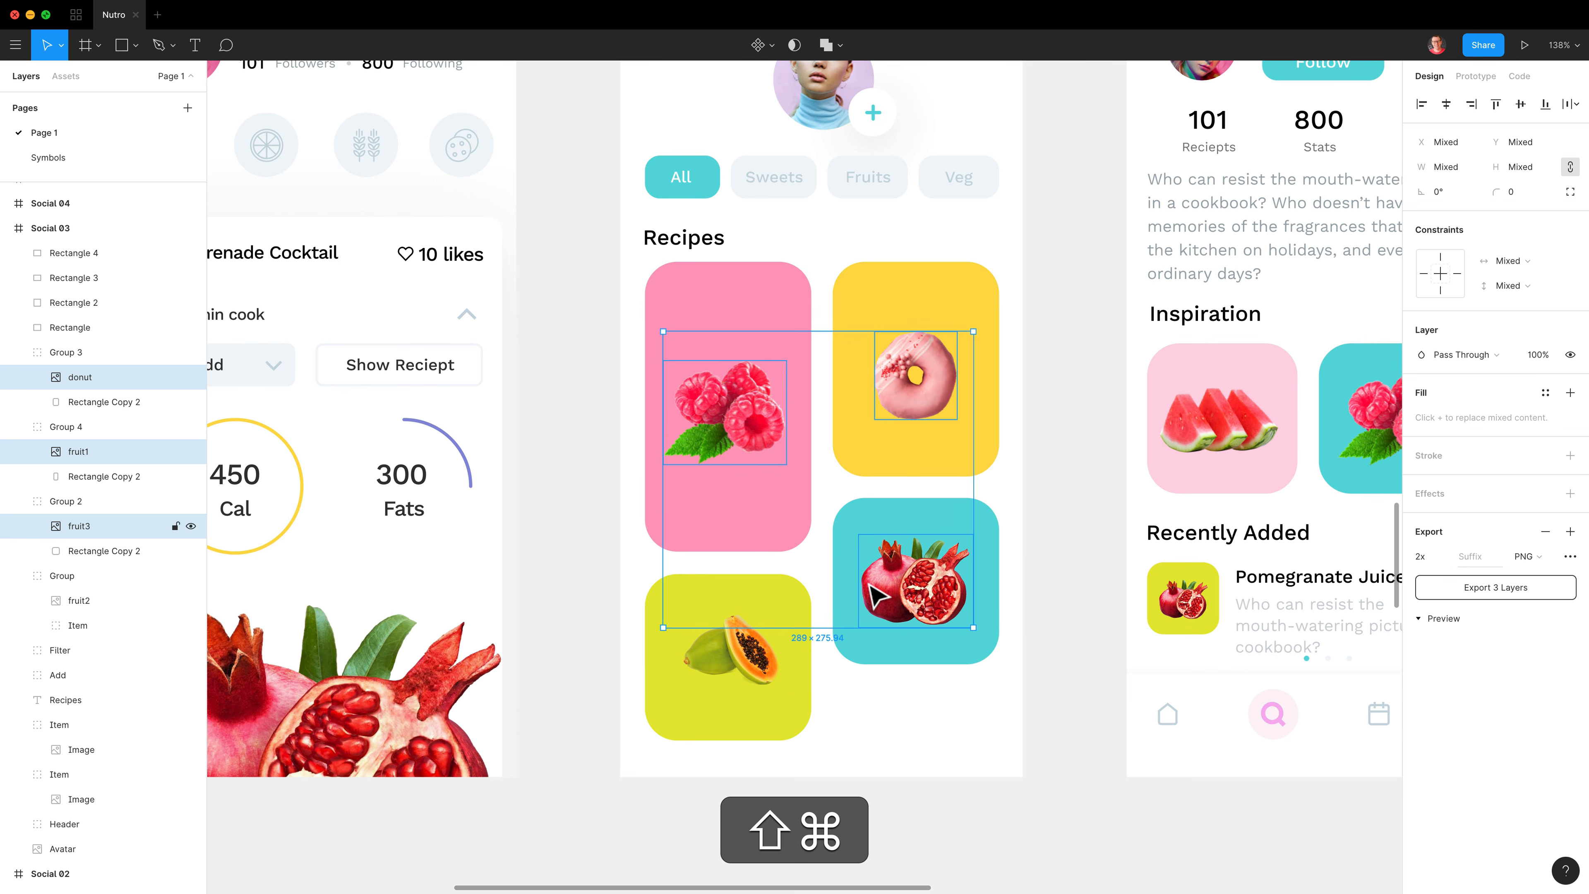
shift+super+click(732, 651)
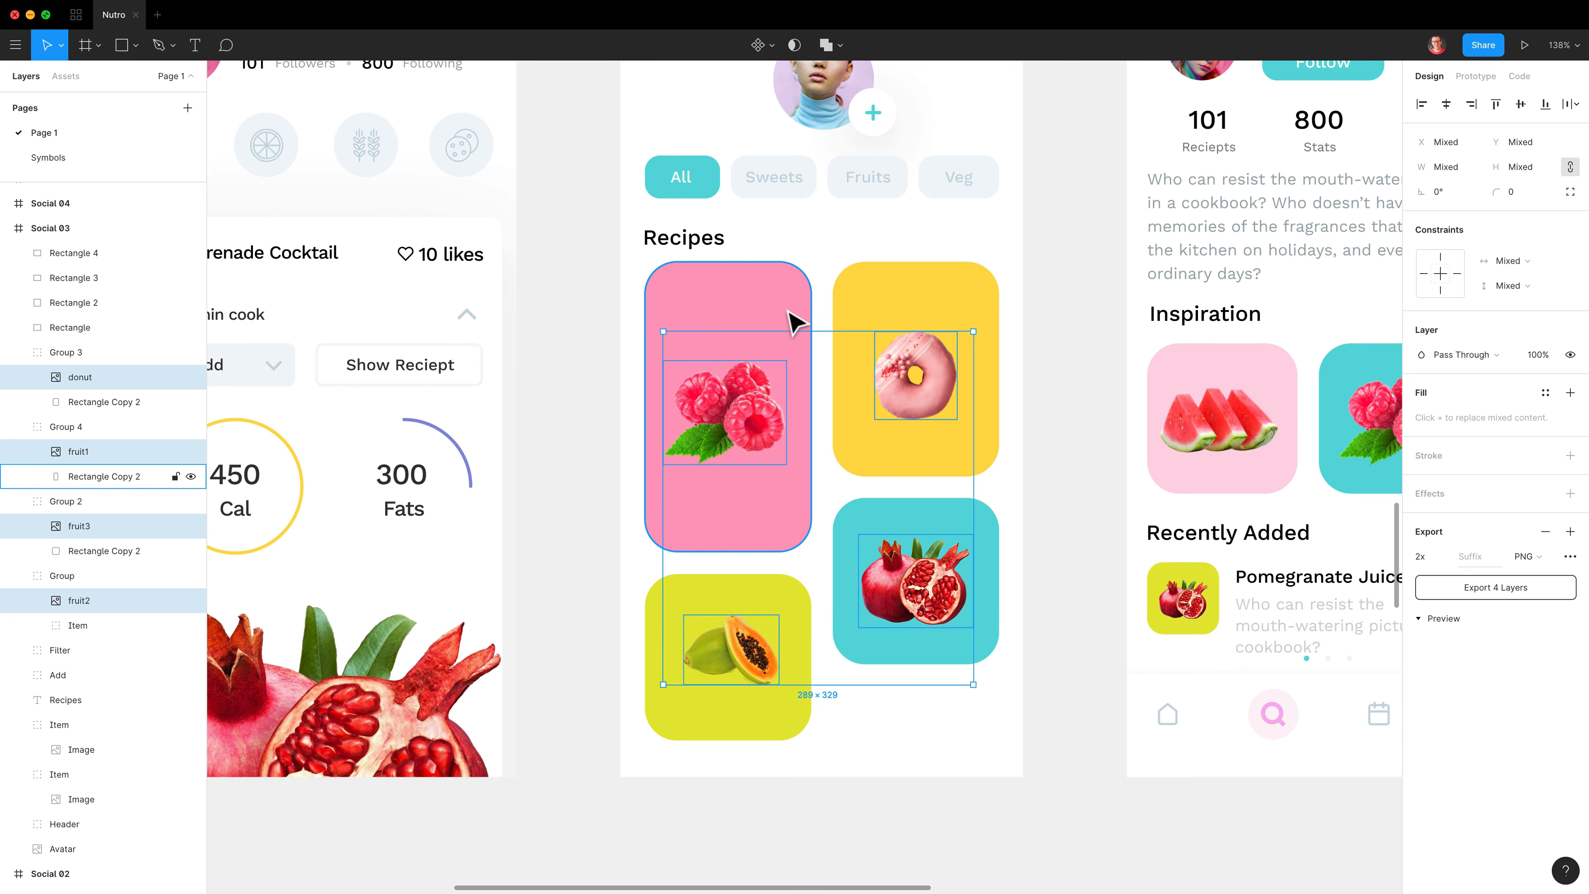
click(774, 47)
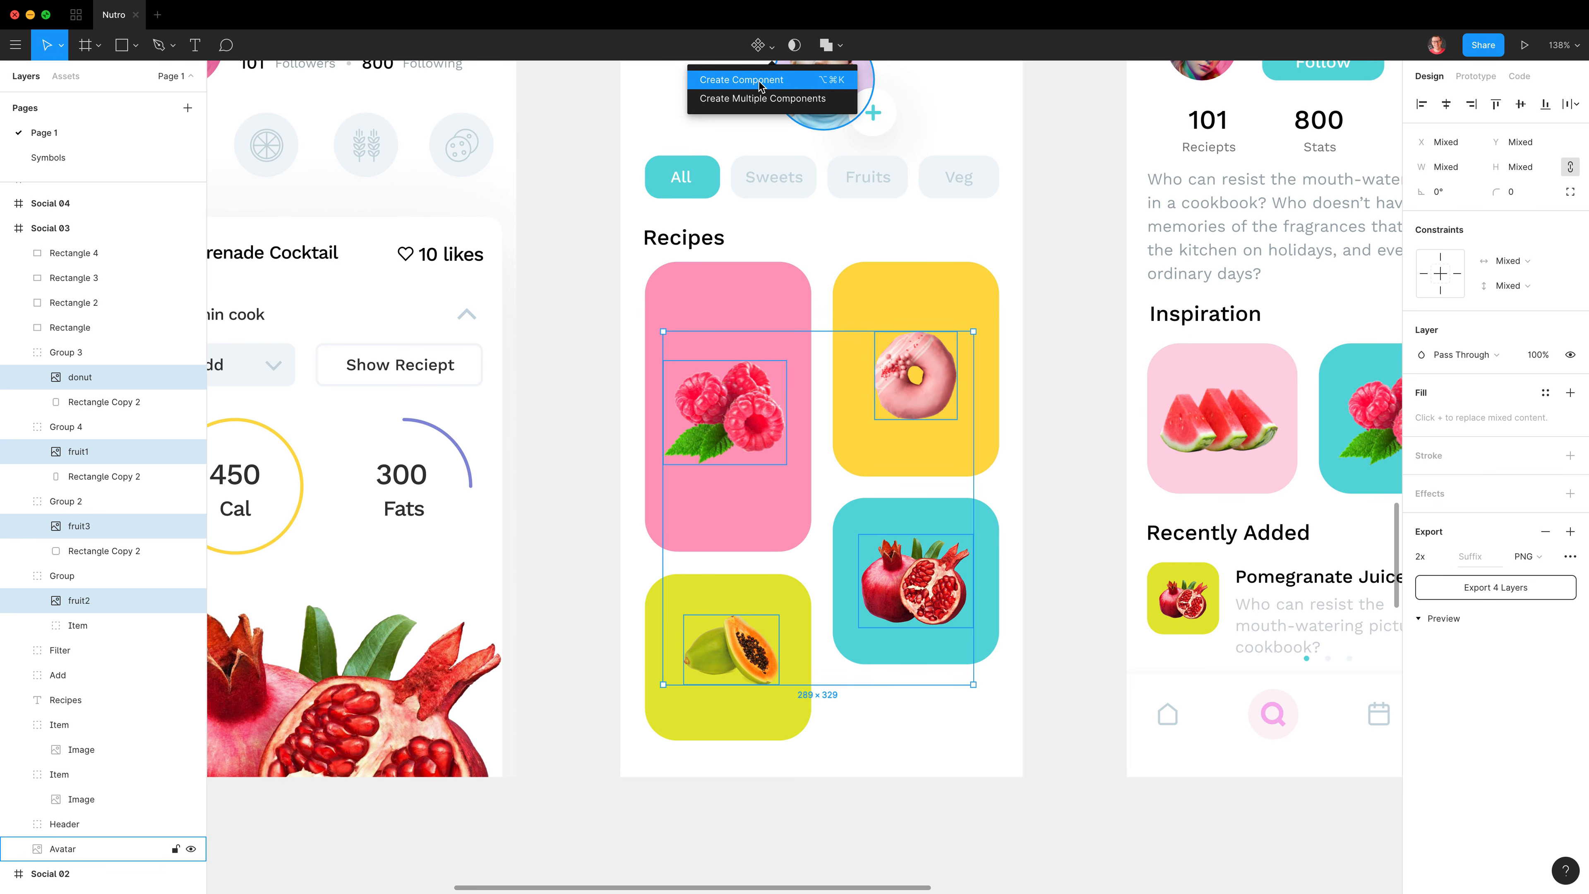
click(778, 100)
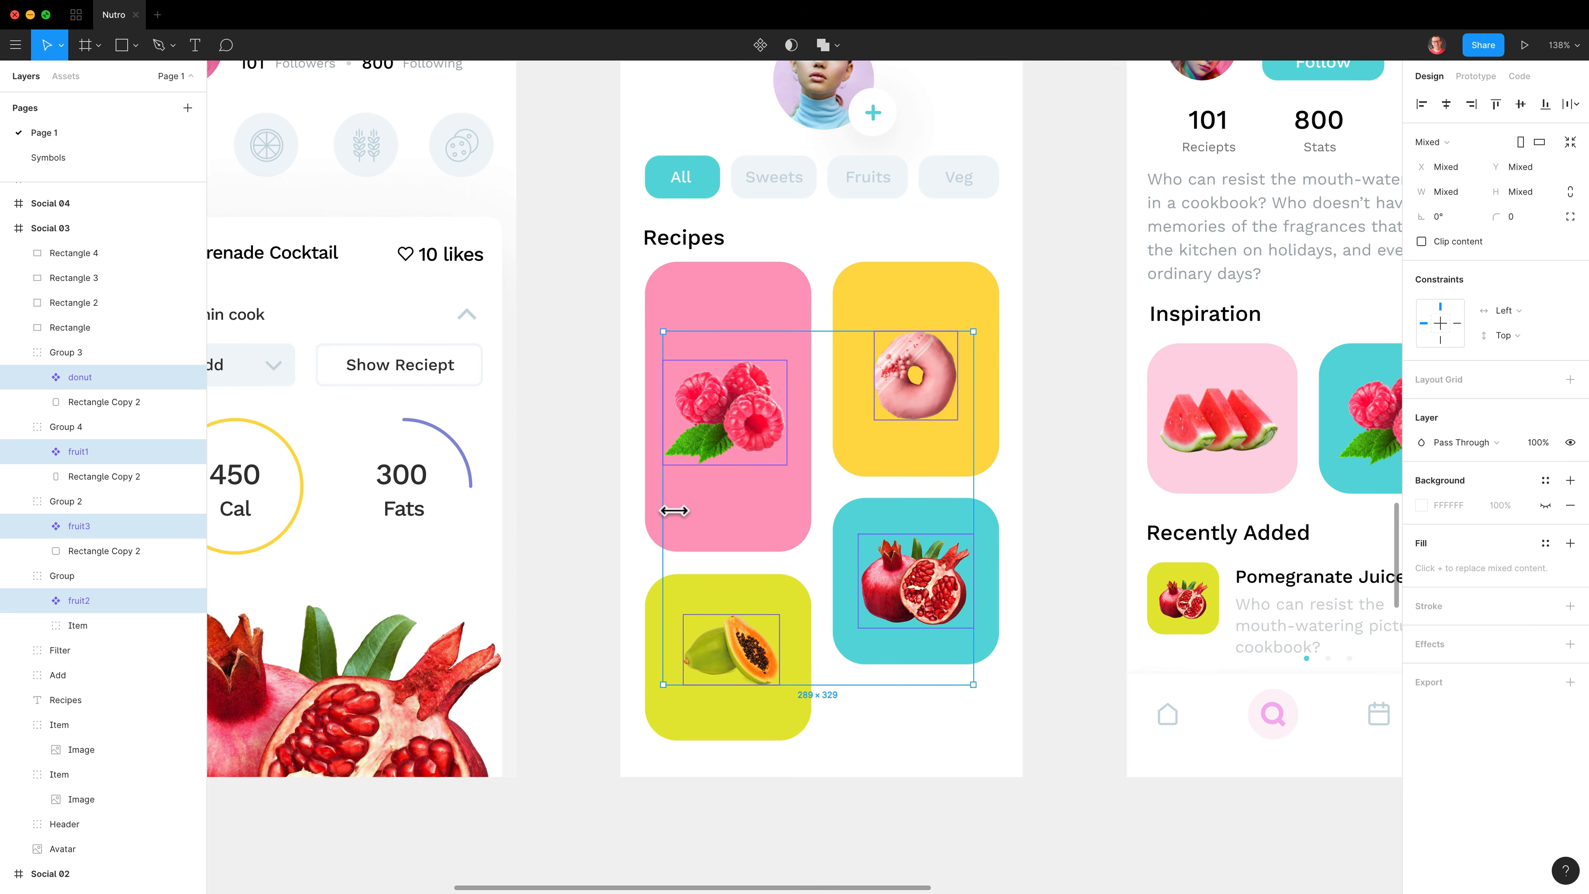
- Batch-rename the four new components by adding the prefix "food/" before their current names
key(super+r)
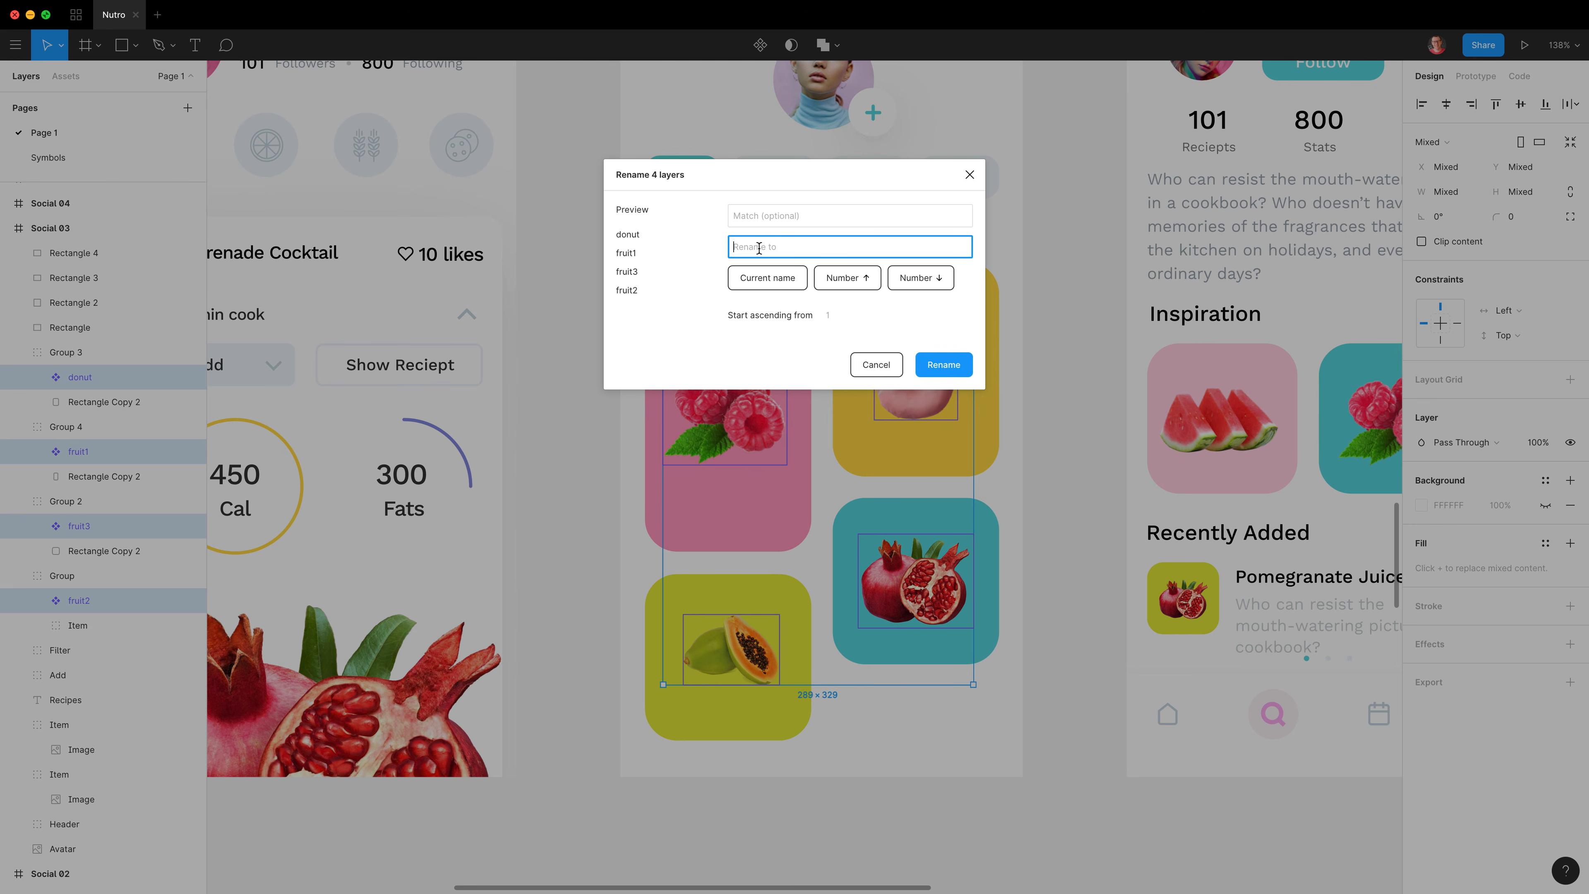
text(food/)
click(770, 279)
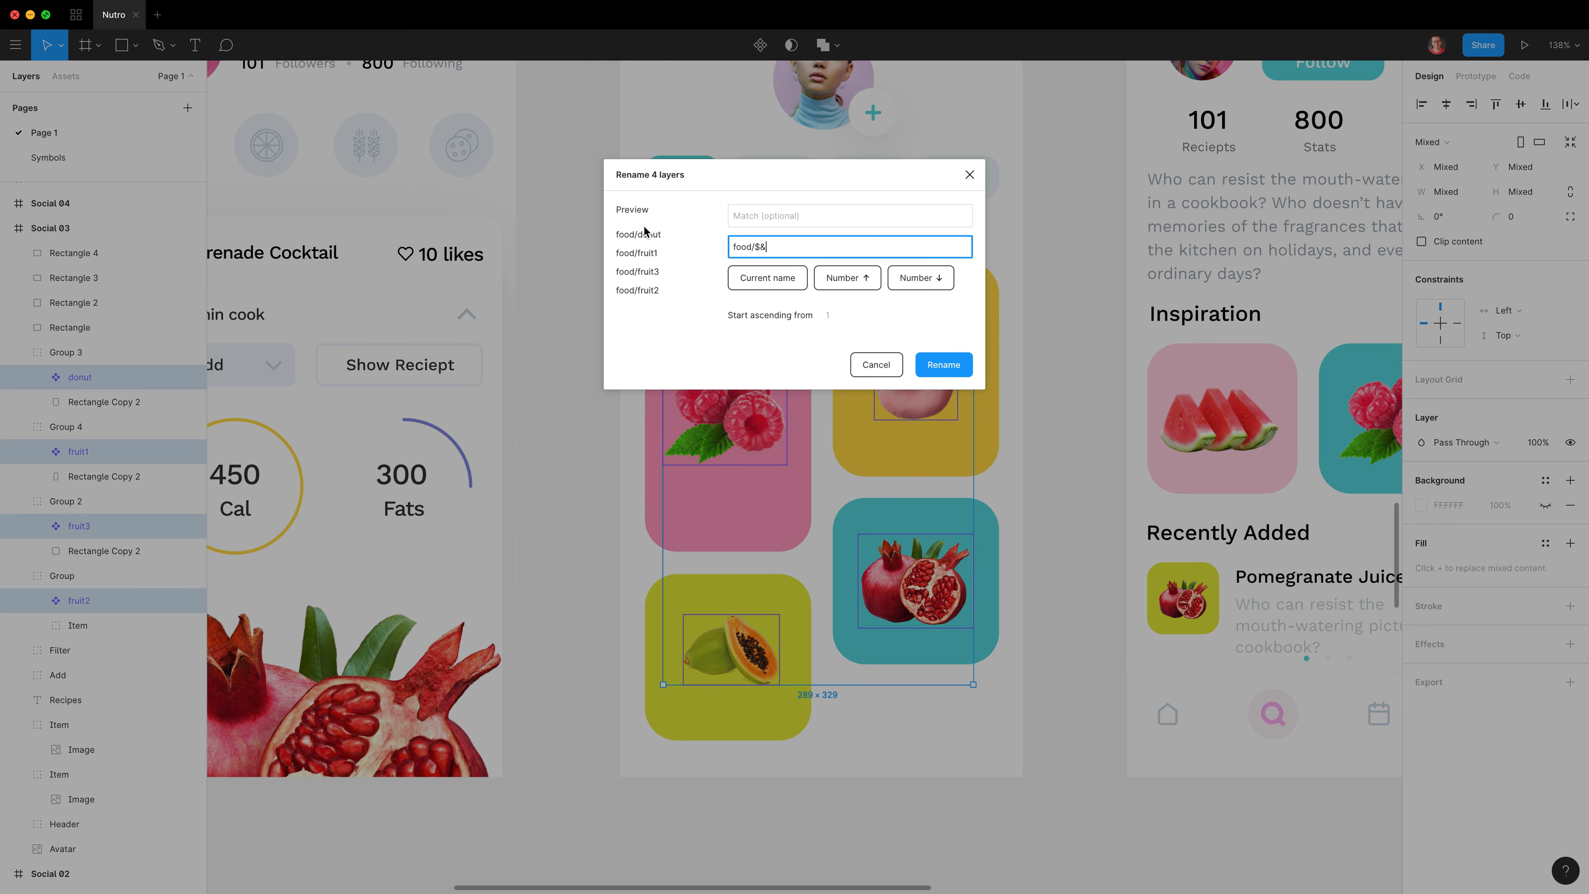
click(943, 364)
click(1075, 422)
- Duplicate the Social 03 frame
scroll(1076, 422, down, 5)
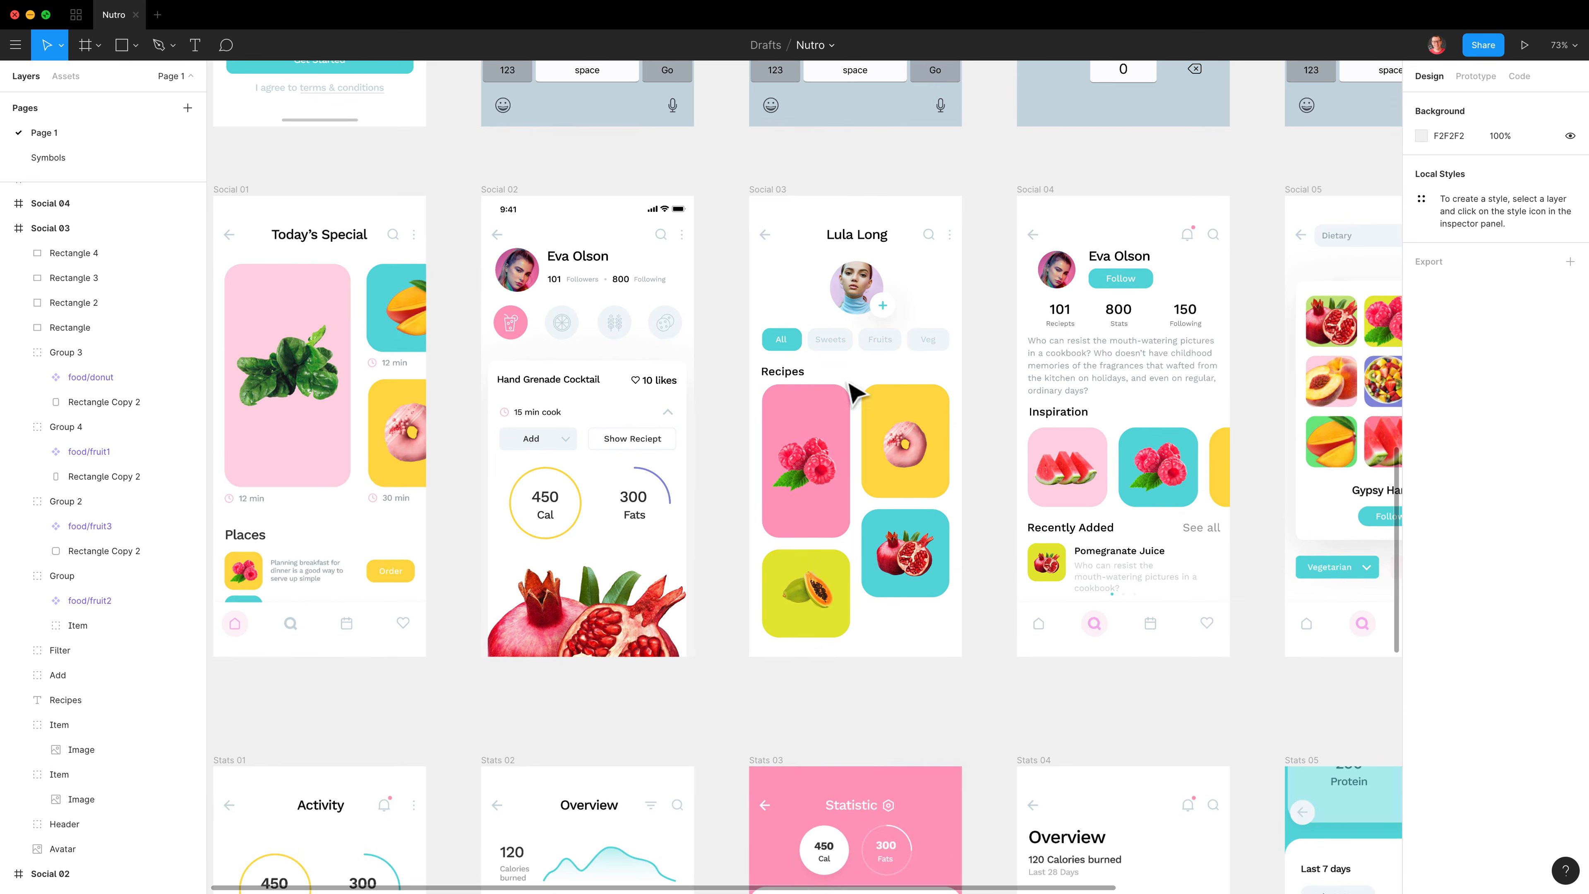
click(774, 207)
key(super+d)
scroll(794, 229, right, 5)
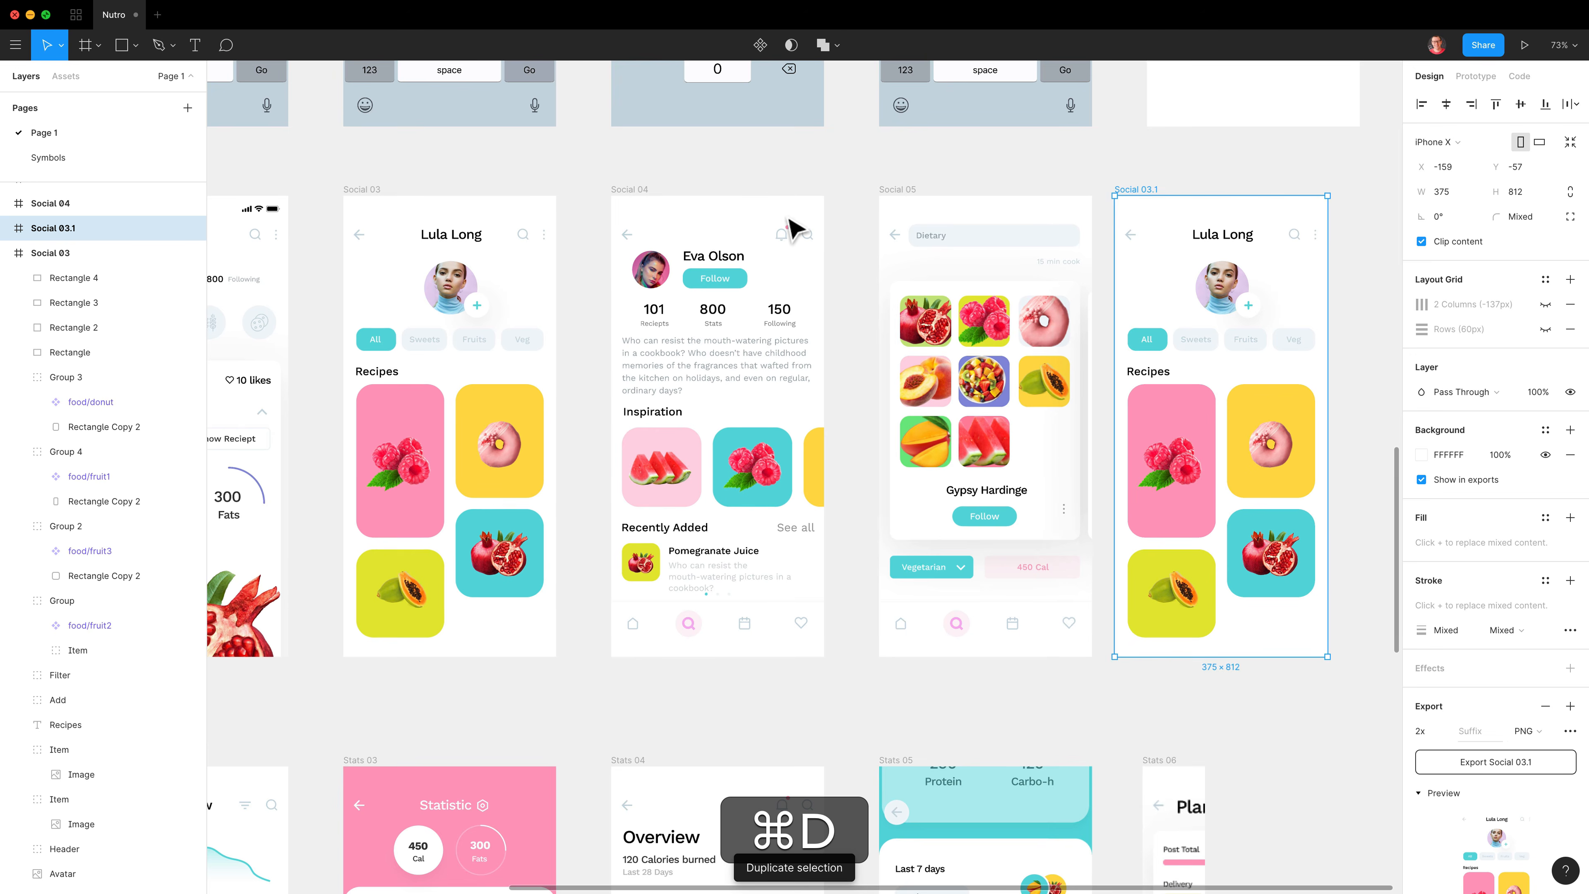
- Swap the pomegranate instance in the duplicated Social 03 frame for the fruit1 component
scroll(1249, 316, up, 10)
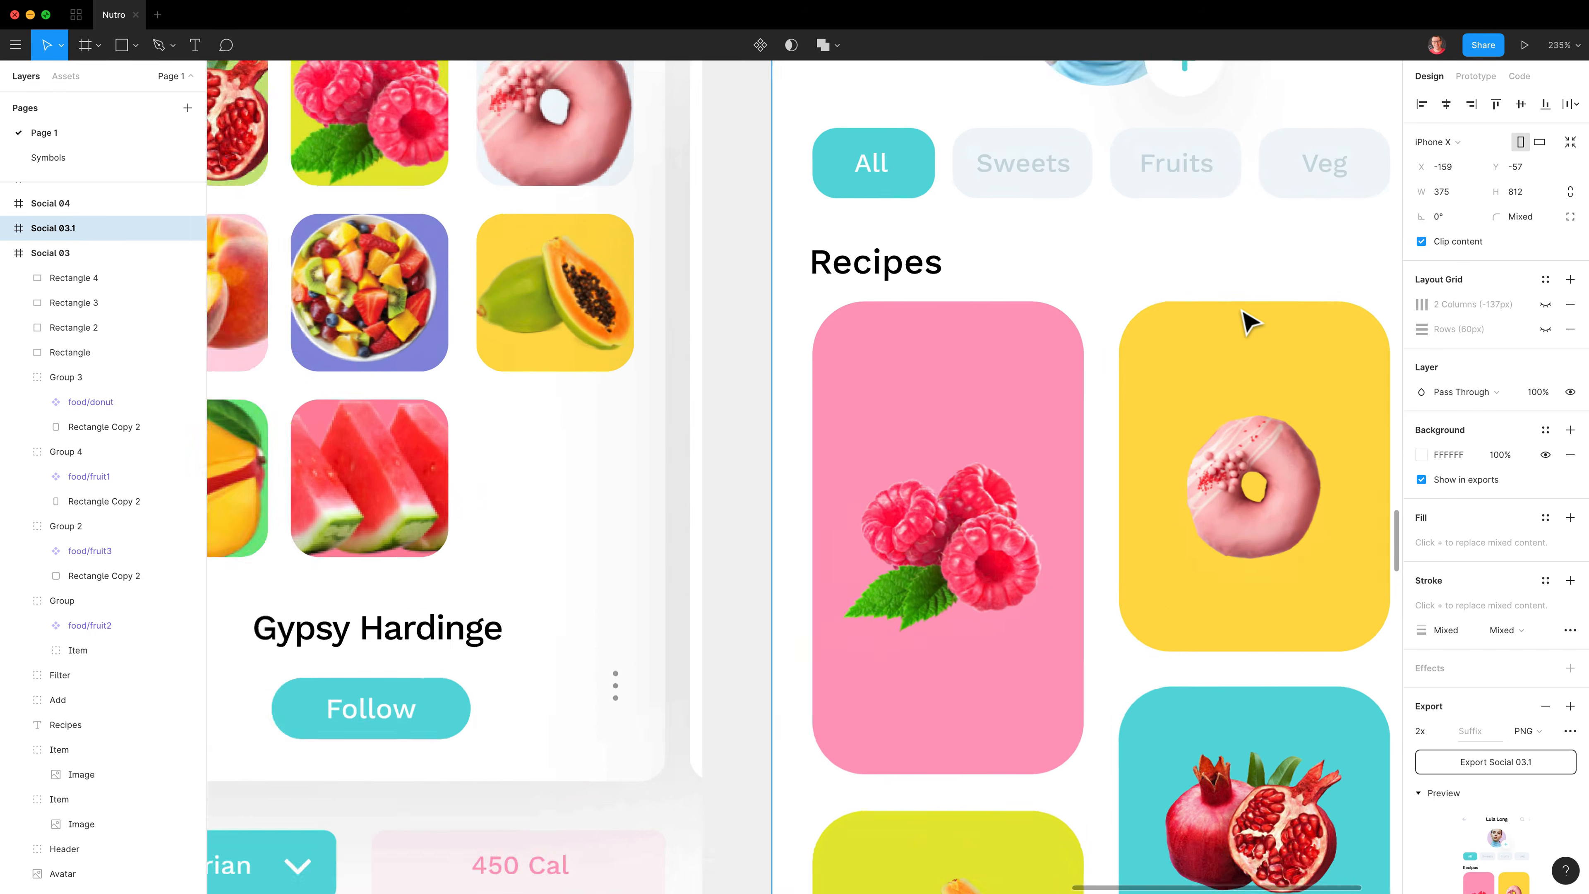
scroll(1249, 322, down, 5)
scroll(1208, 313, down, 3)
super+click(1186, 494)
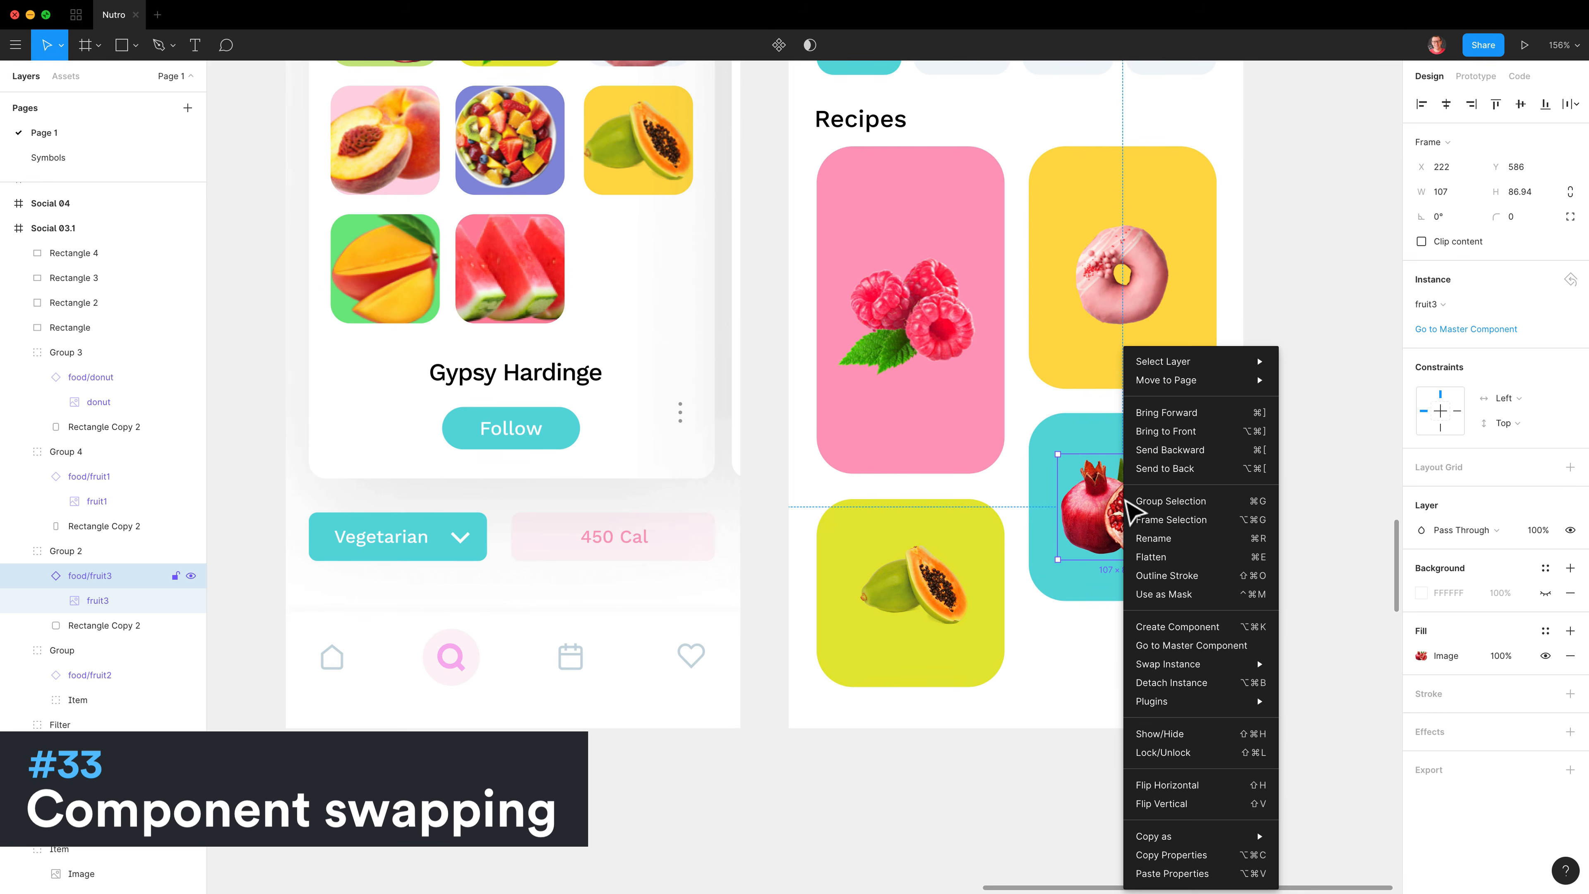
mouse_move(1218, 664)
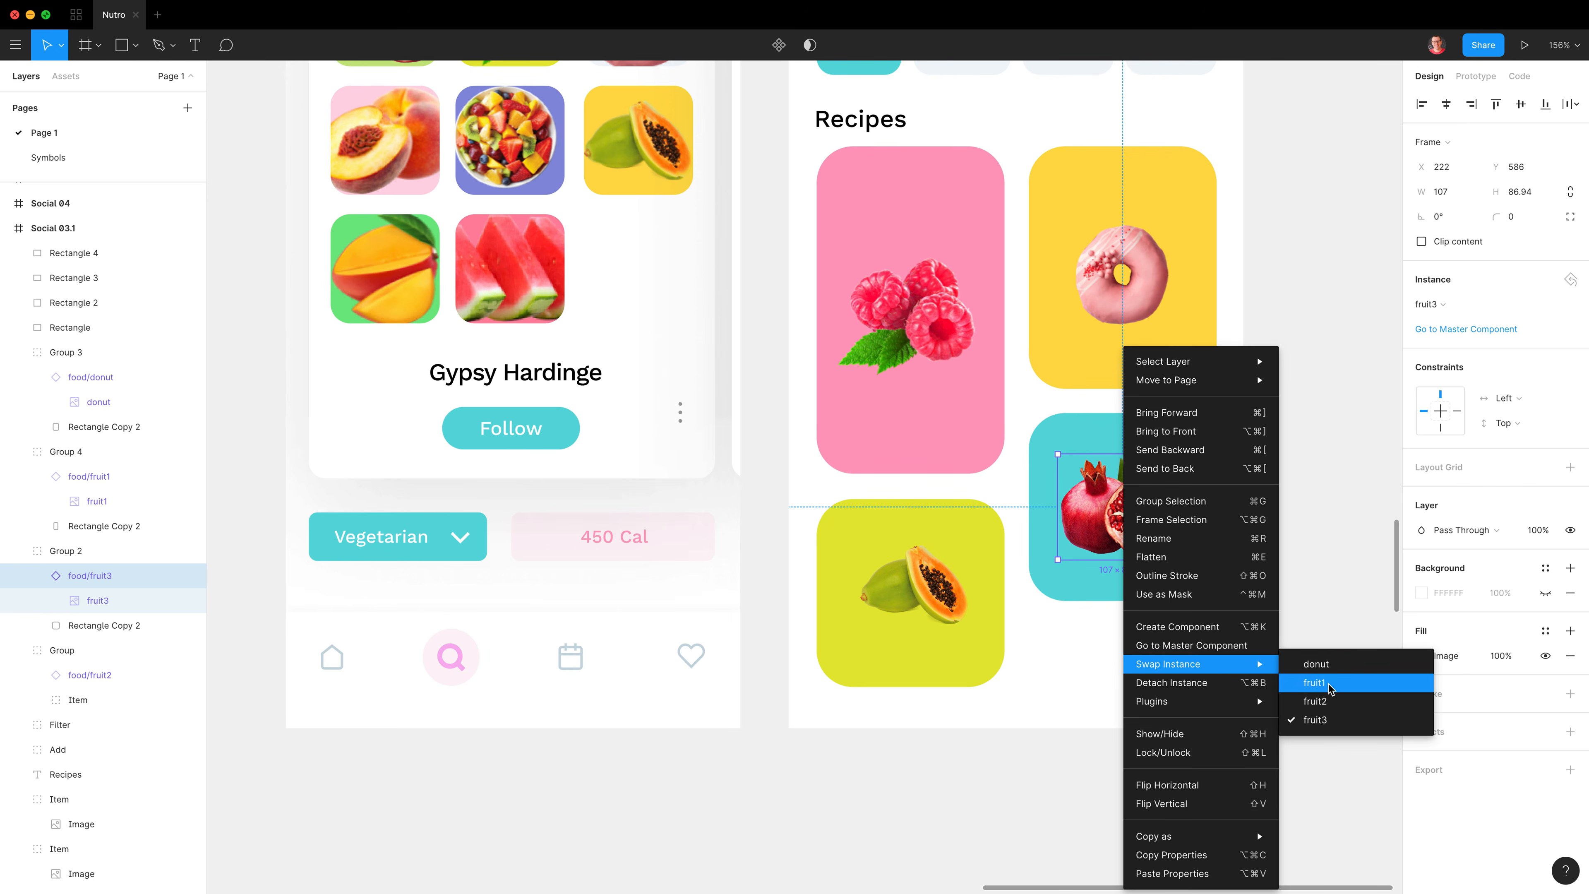
click(1316, 682)
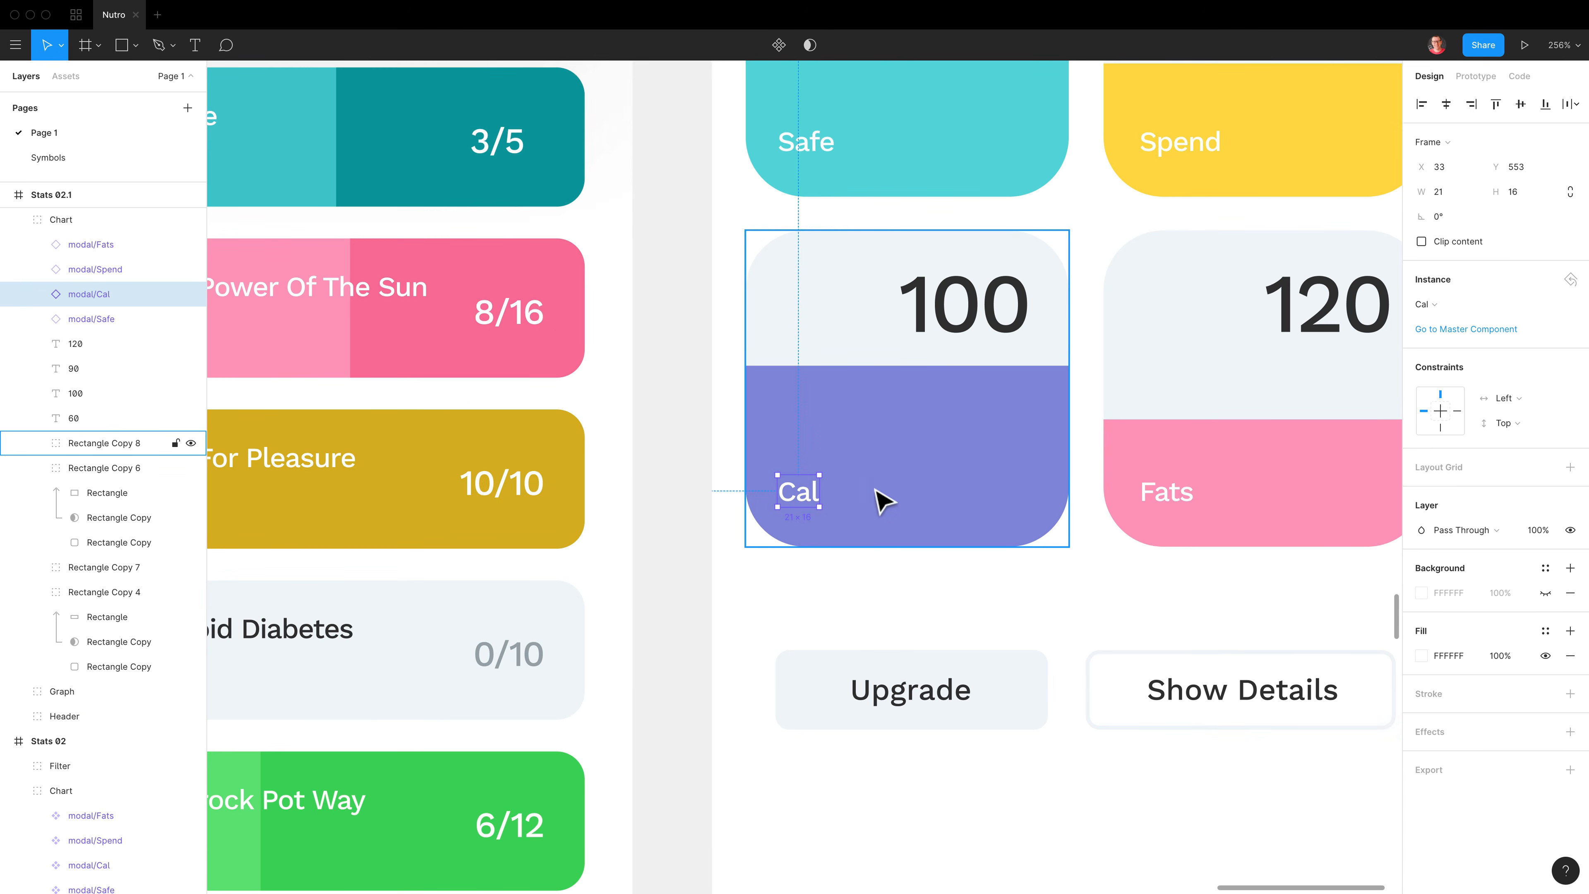
- Examine the instance options and related components available for the Cal label on Stats 02.1
right_click(803, 504)
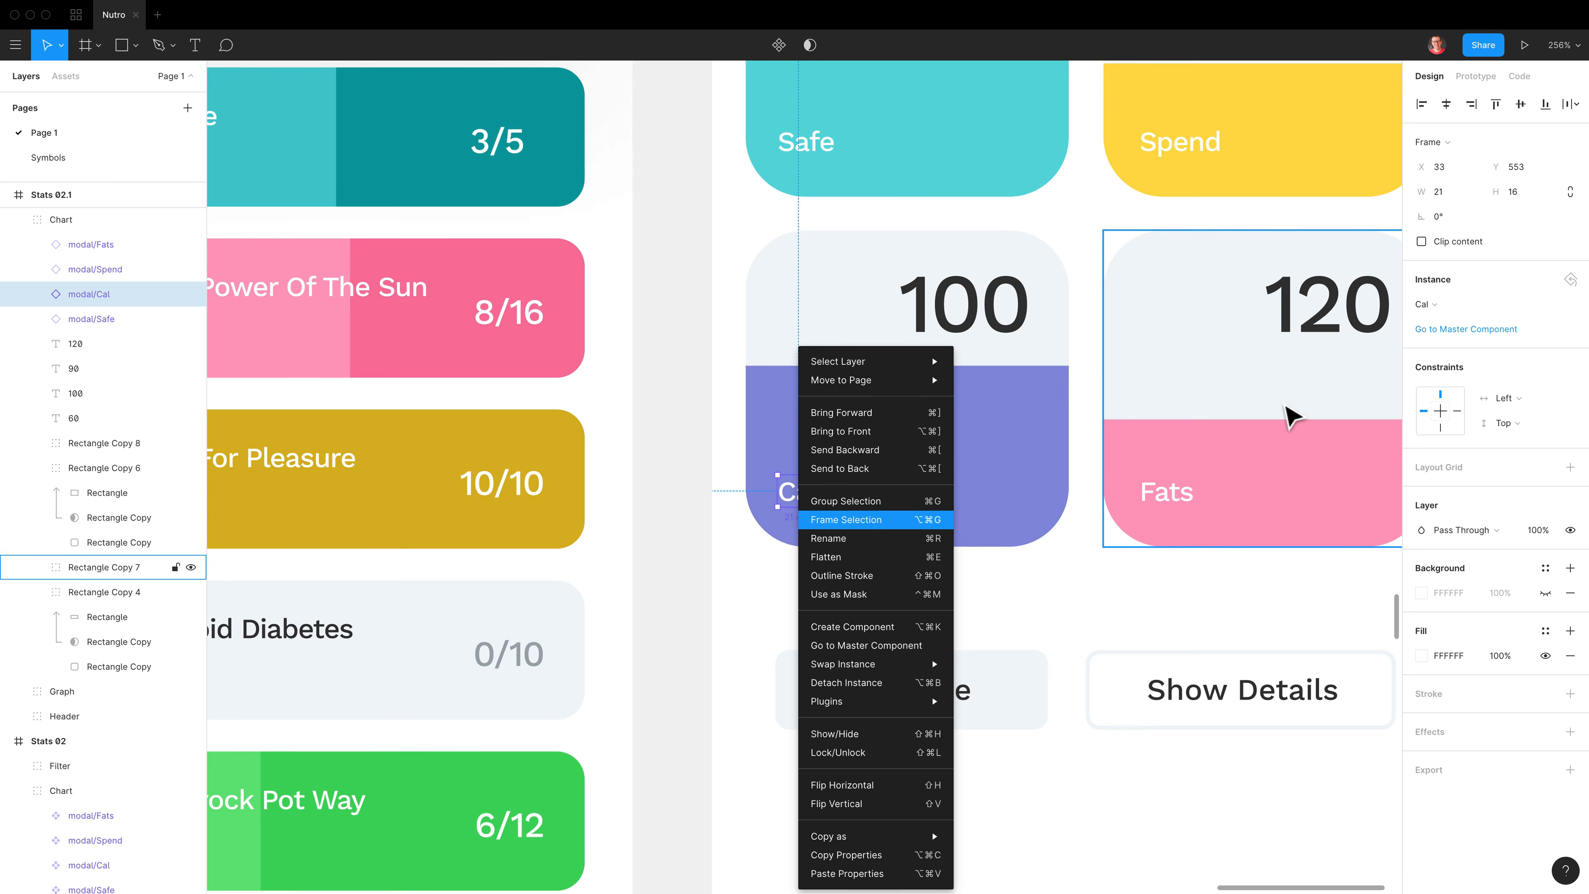
click(1448, 287)
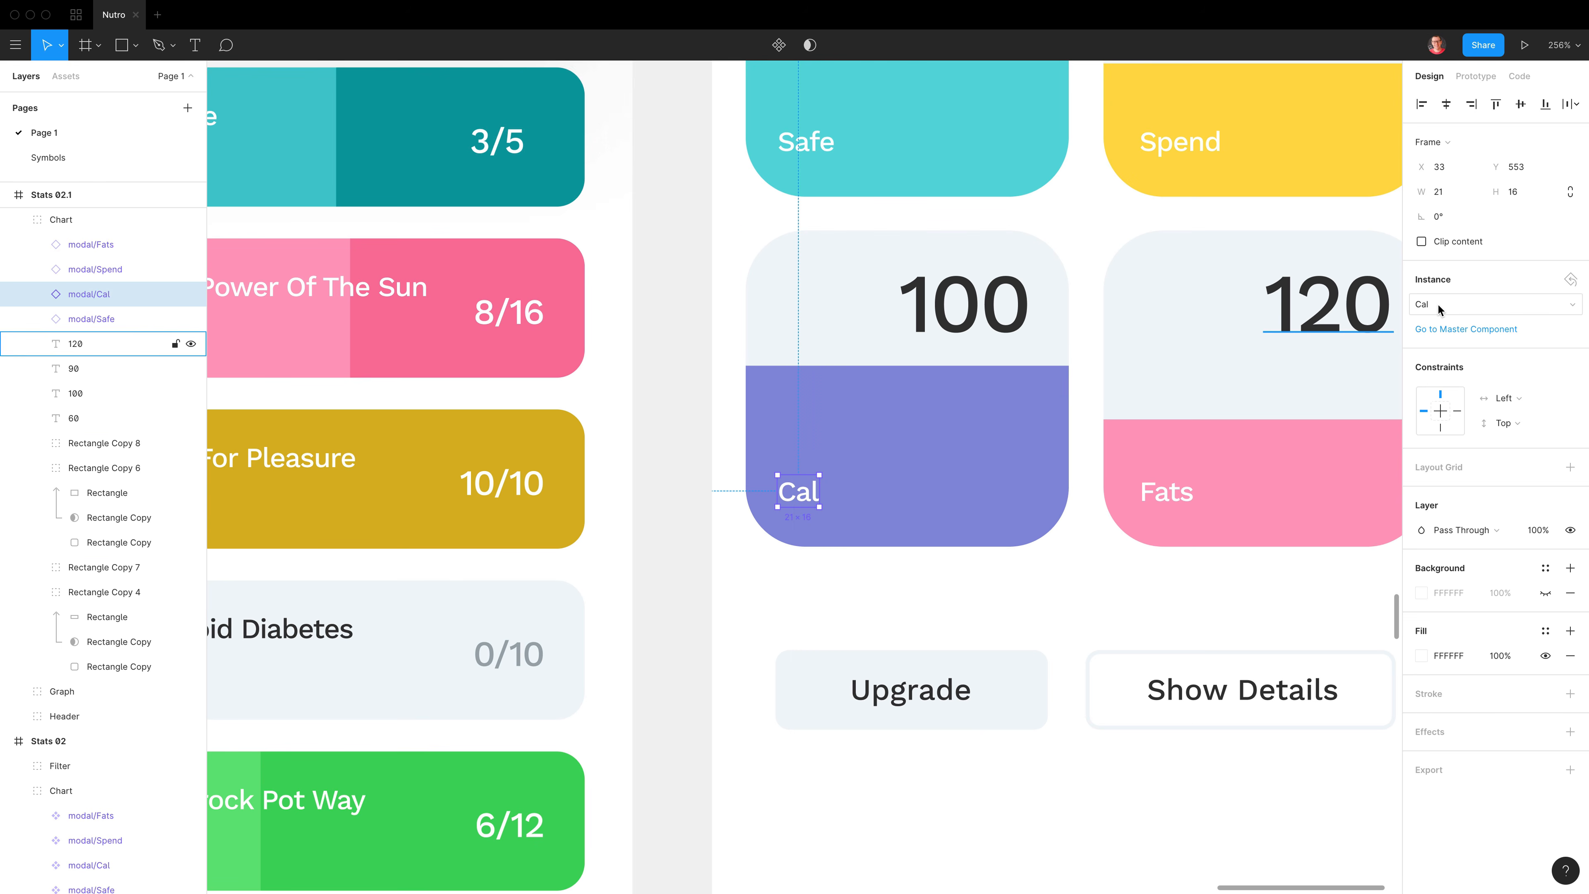
click(1464, 307)
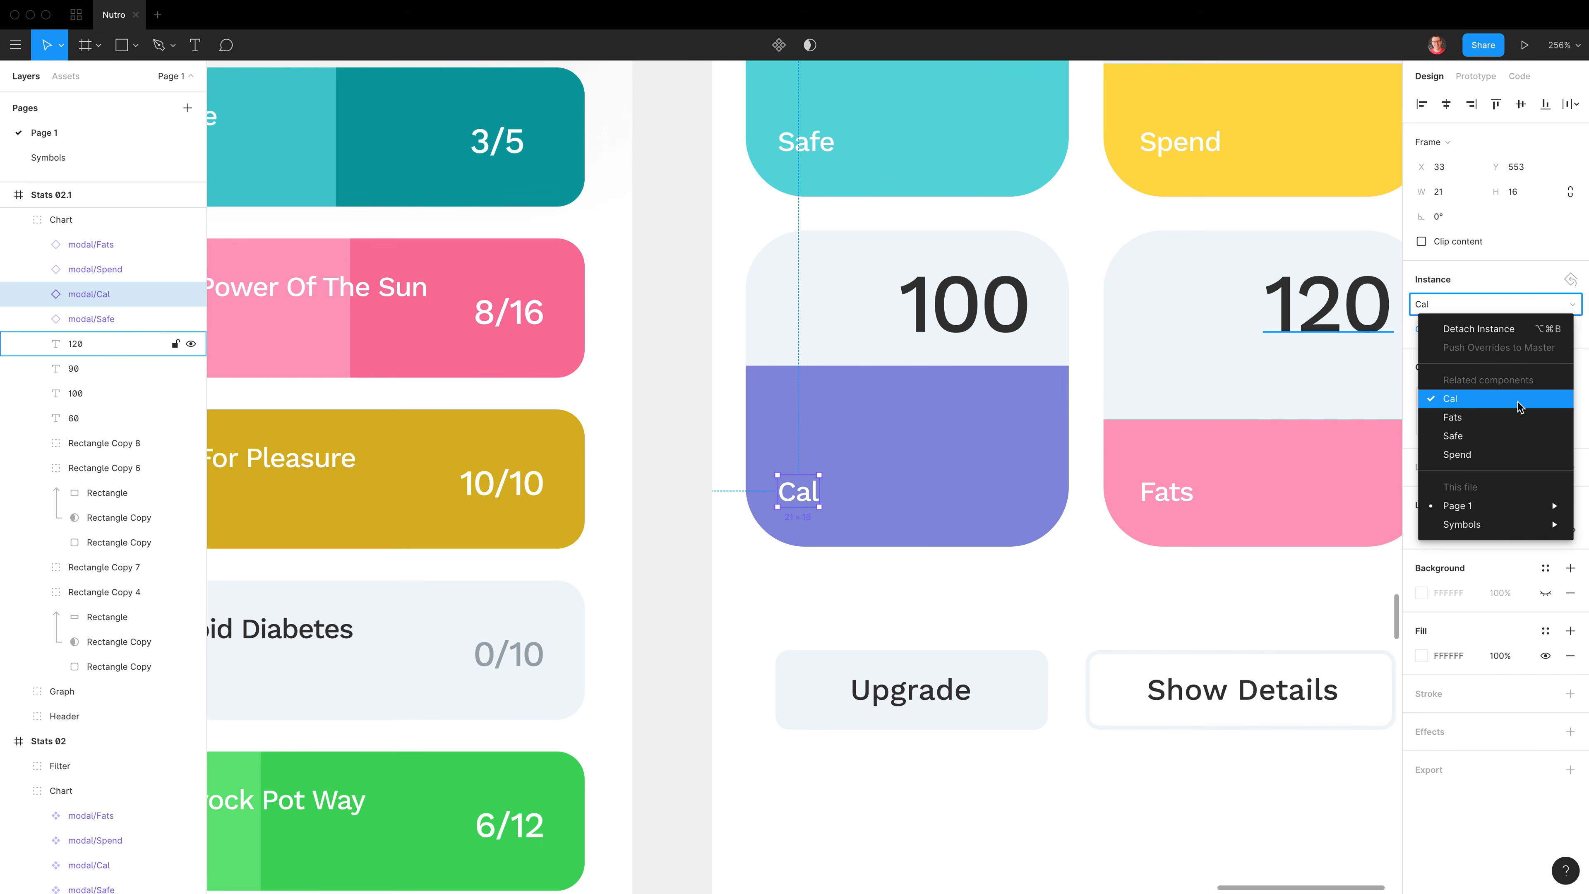
click(1497, 272)
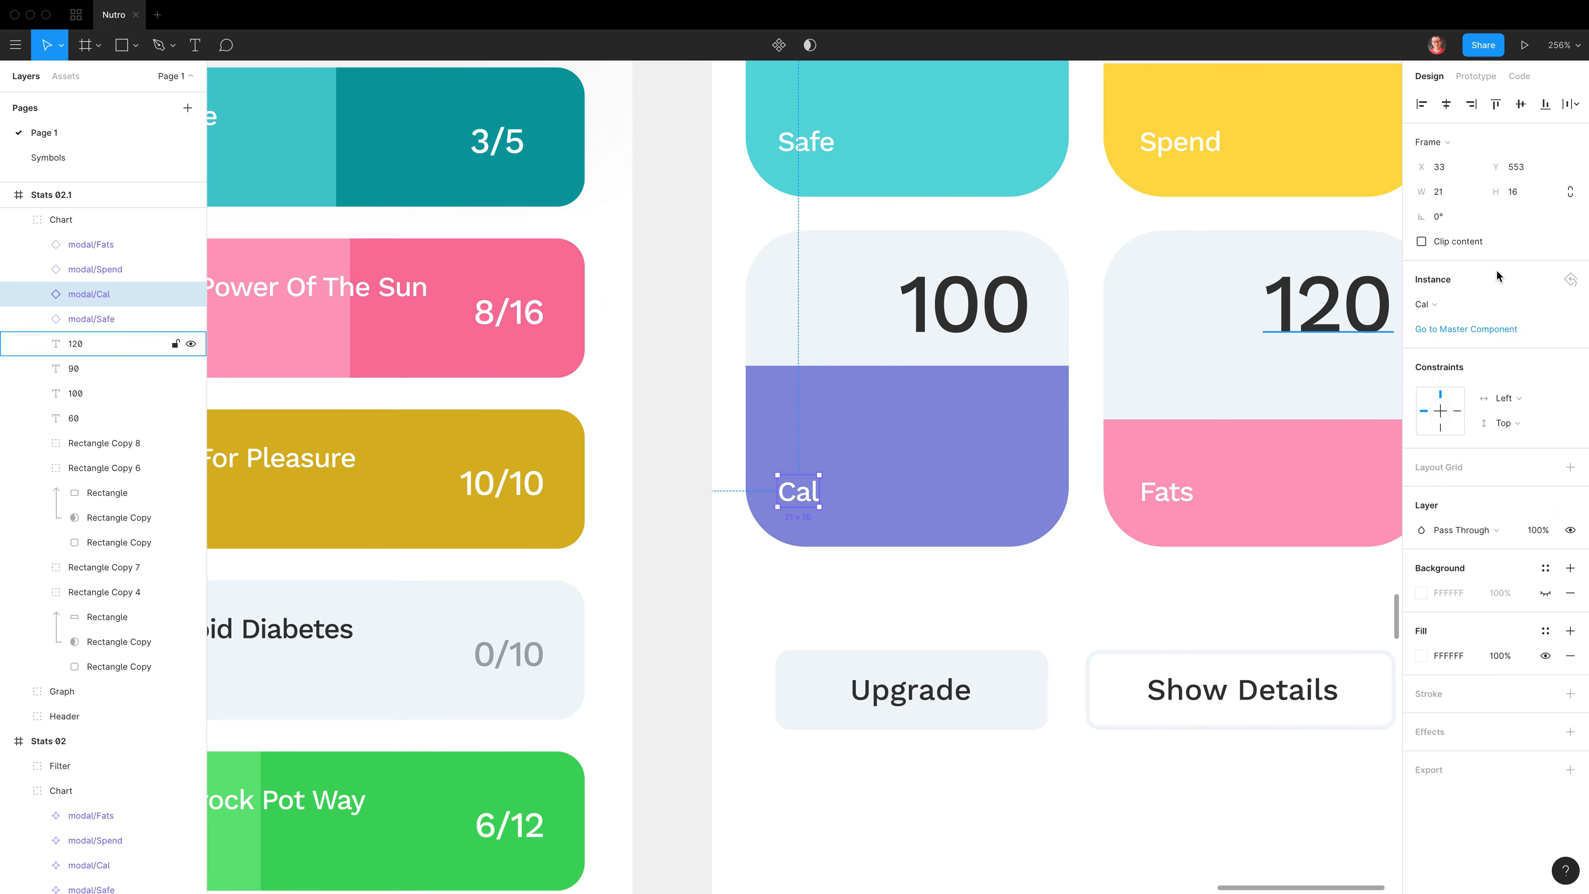
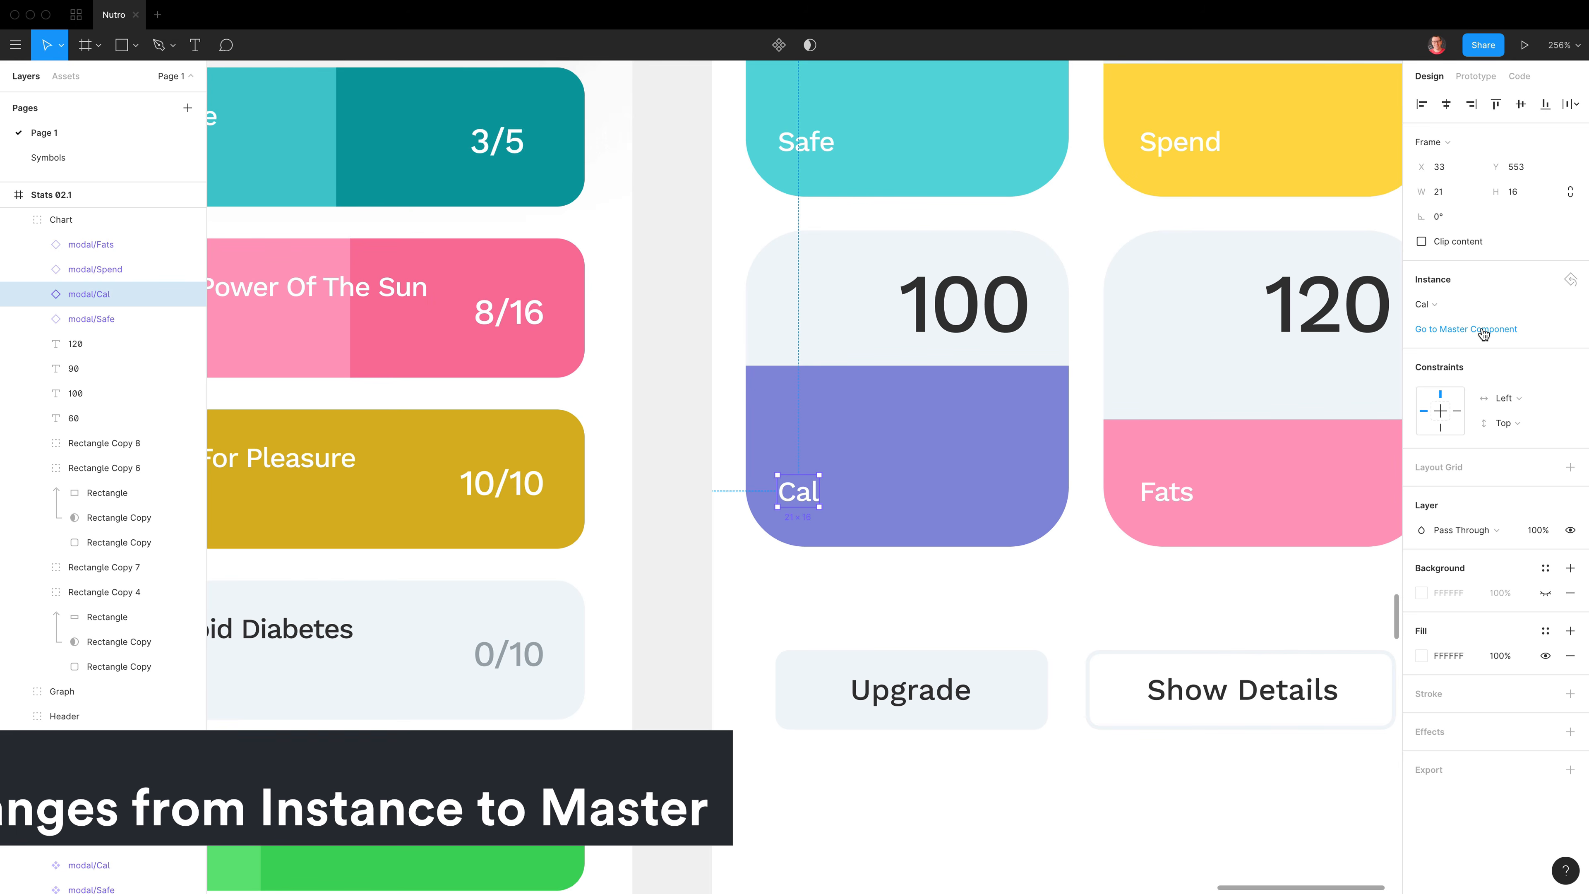
- Set the font size of the text inside the Cal instance on Stats 02.1 to 17
super+click(815, 509)
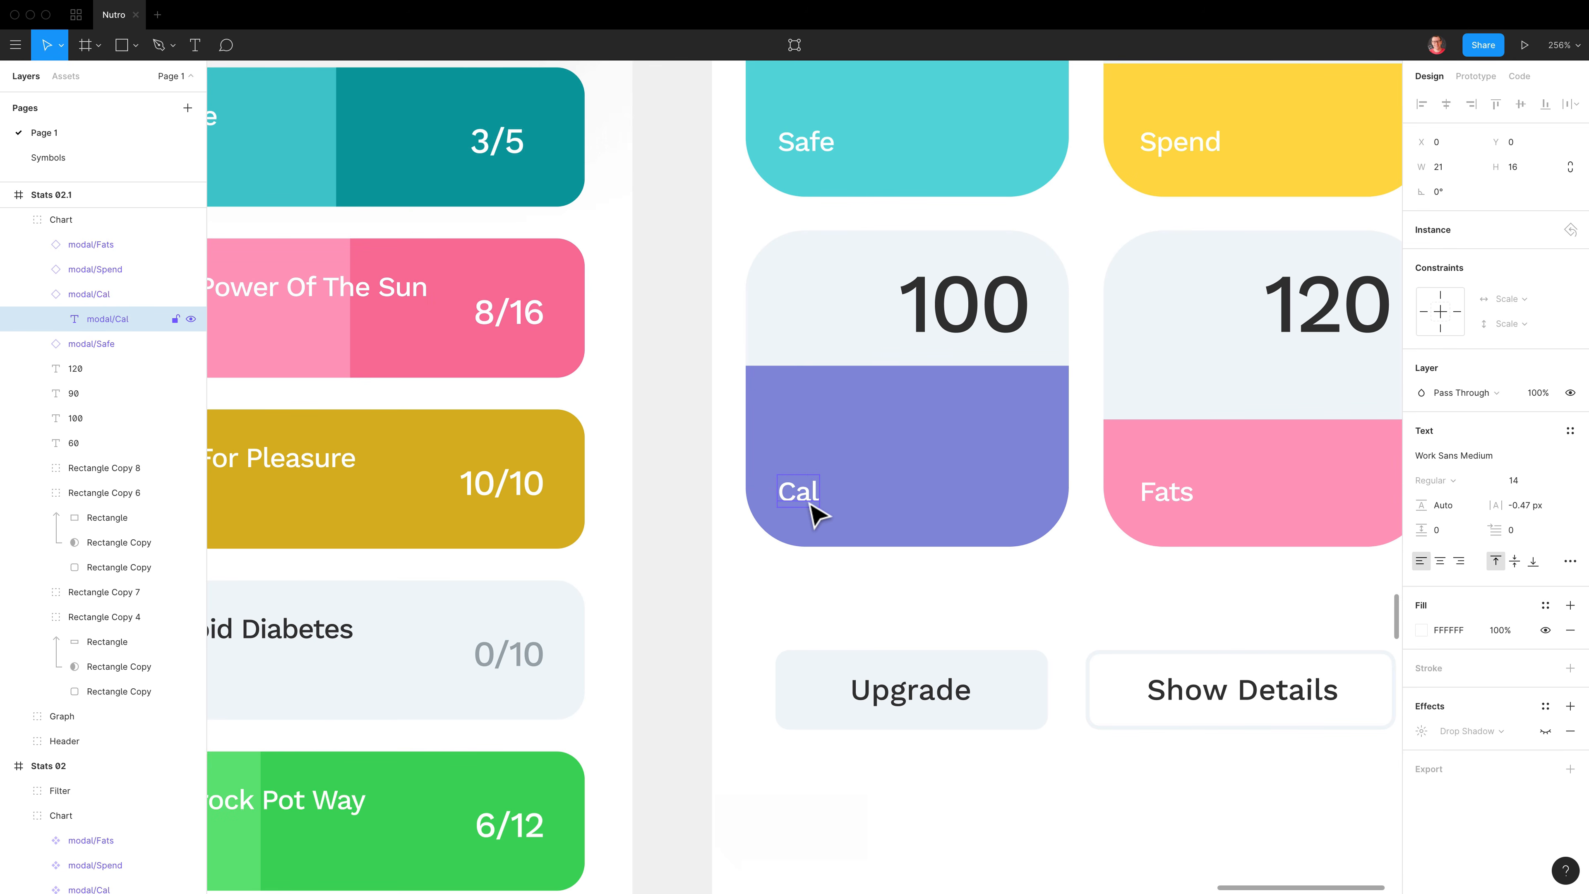
click(1526, 482)
key(Return)
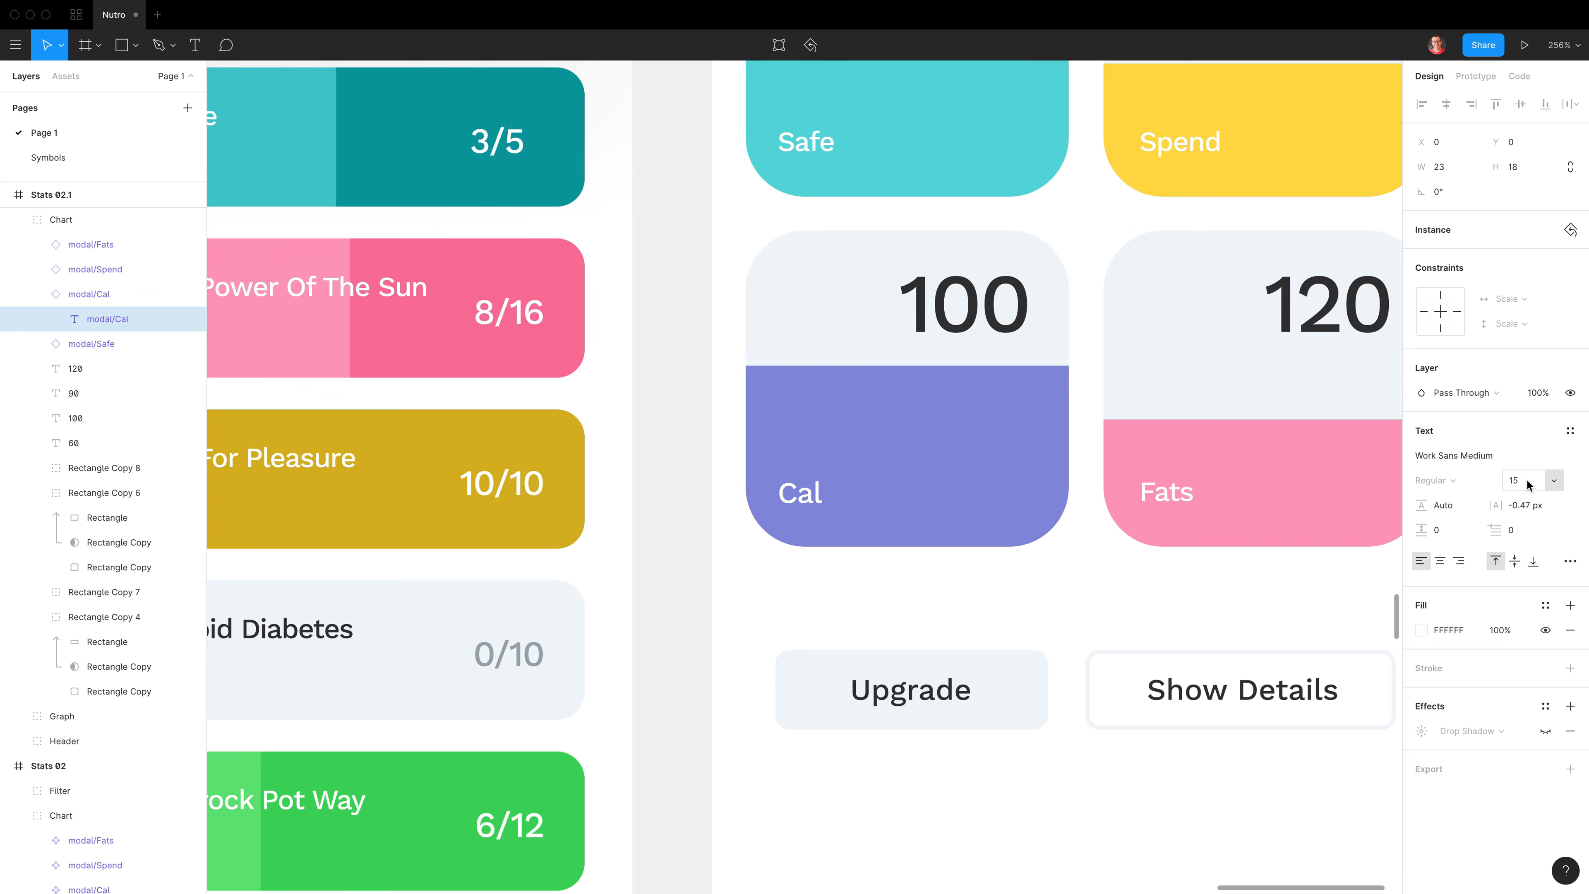
click(1525, 482)
key(Up)
key(Up)
key(Return)
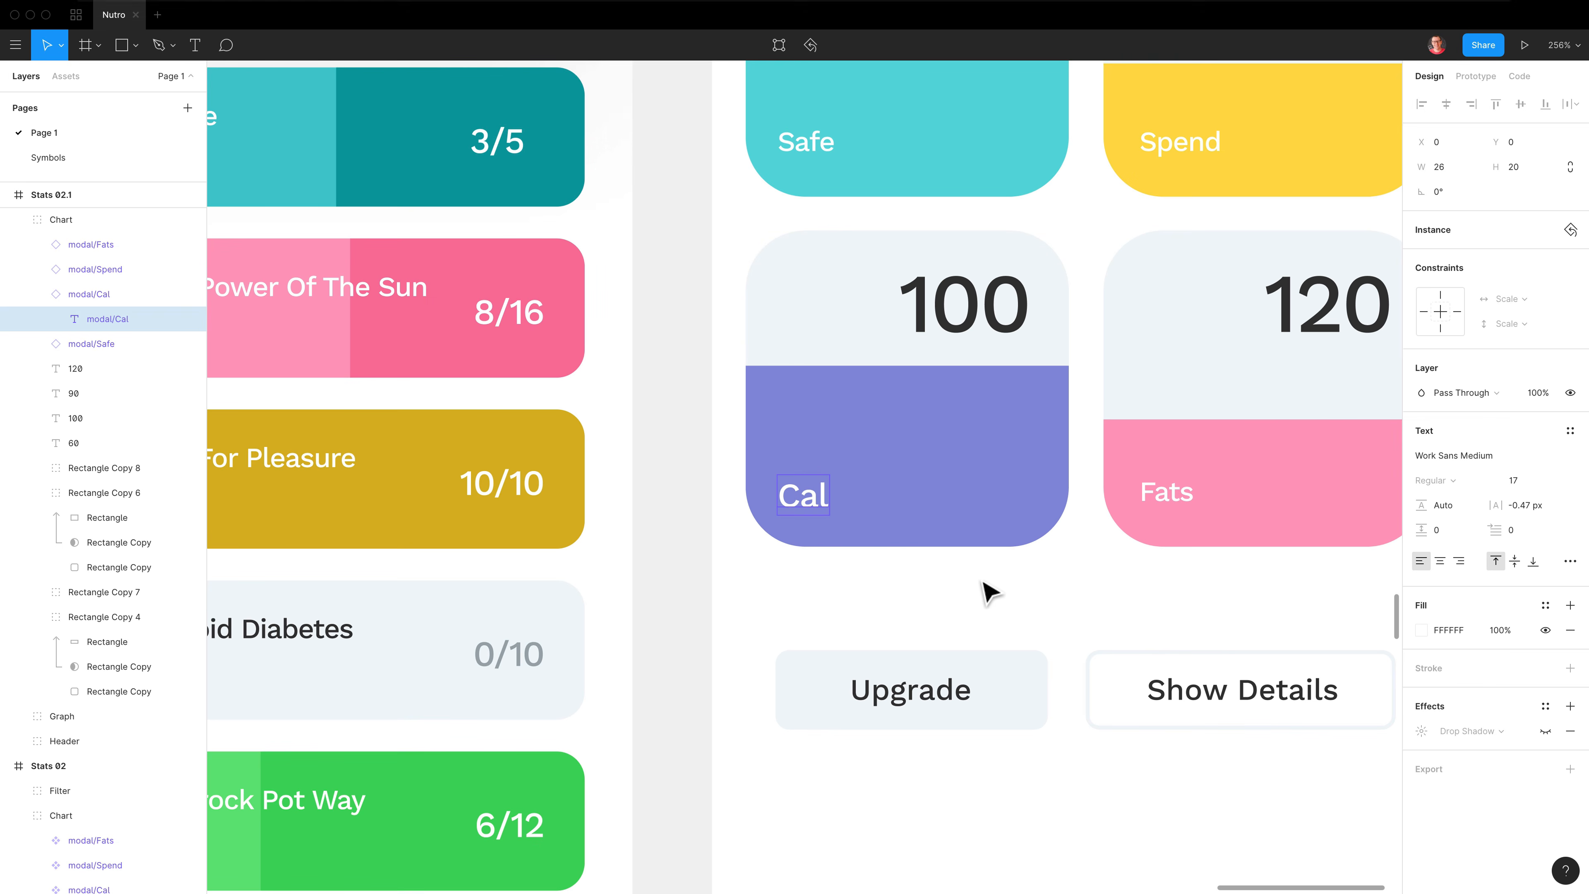
click(986, 589)
- Select the modal/Cal instance on Stats 02.1 and push its overrides to the master component
super+click(825, 518)
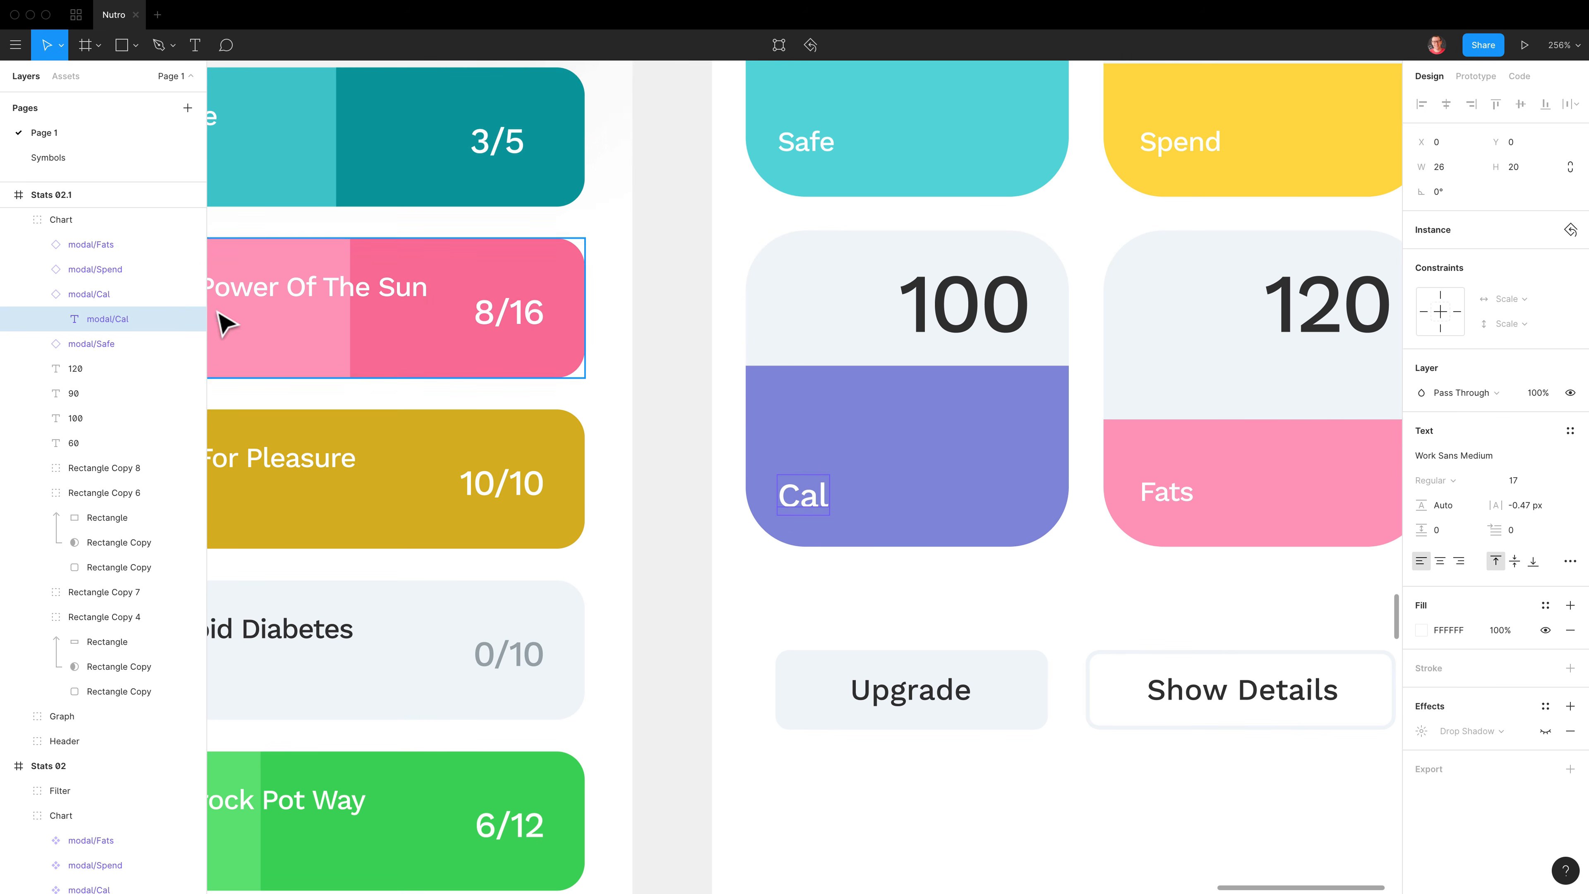
click(125, 293)
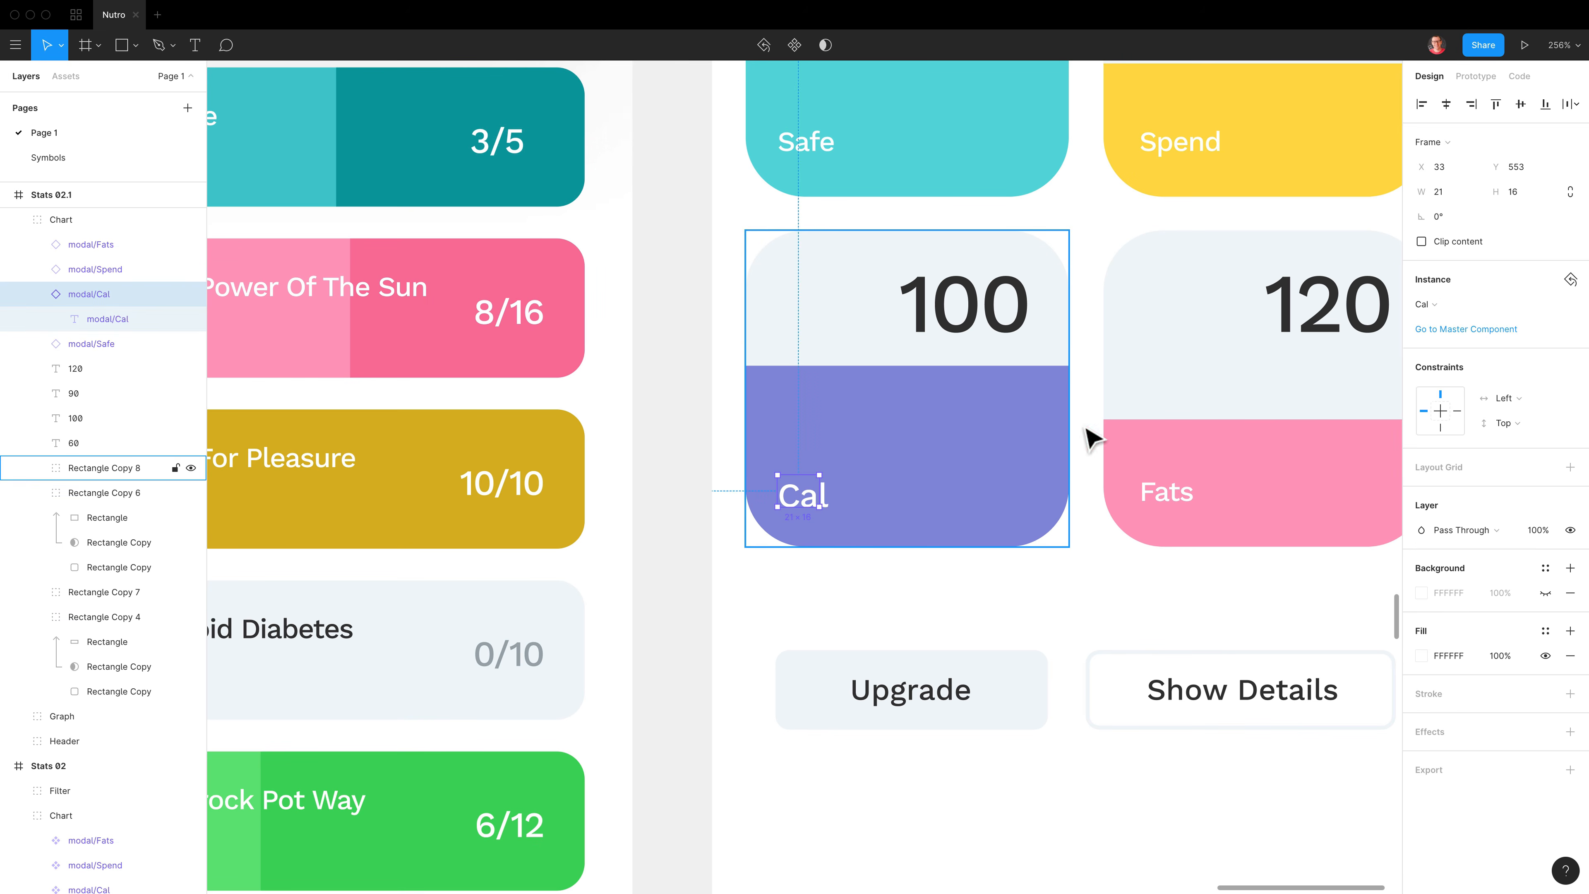
click(1469, 306)
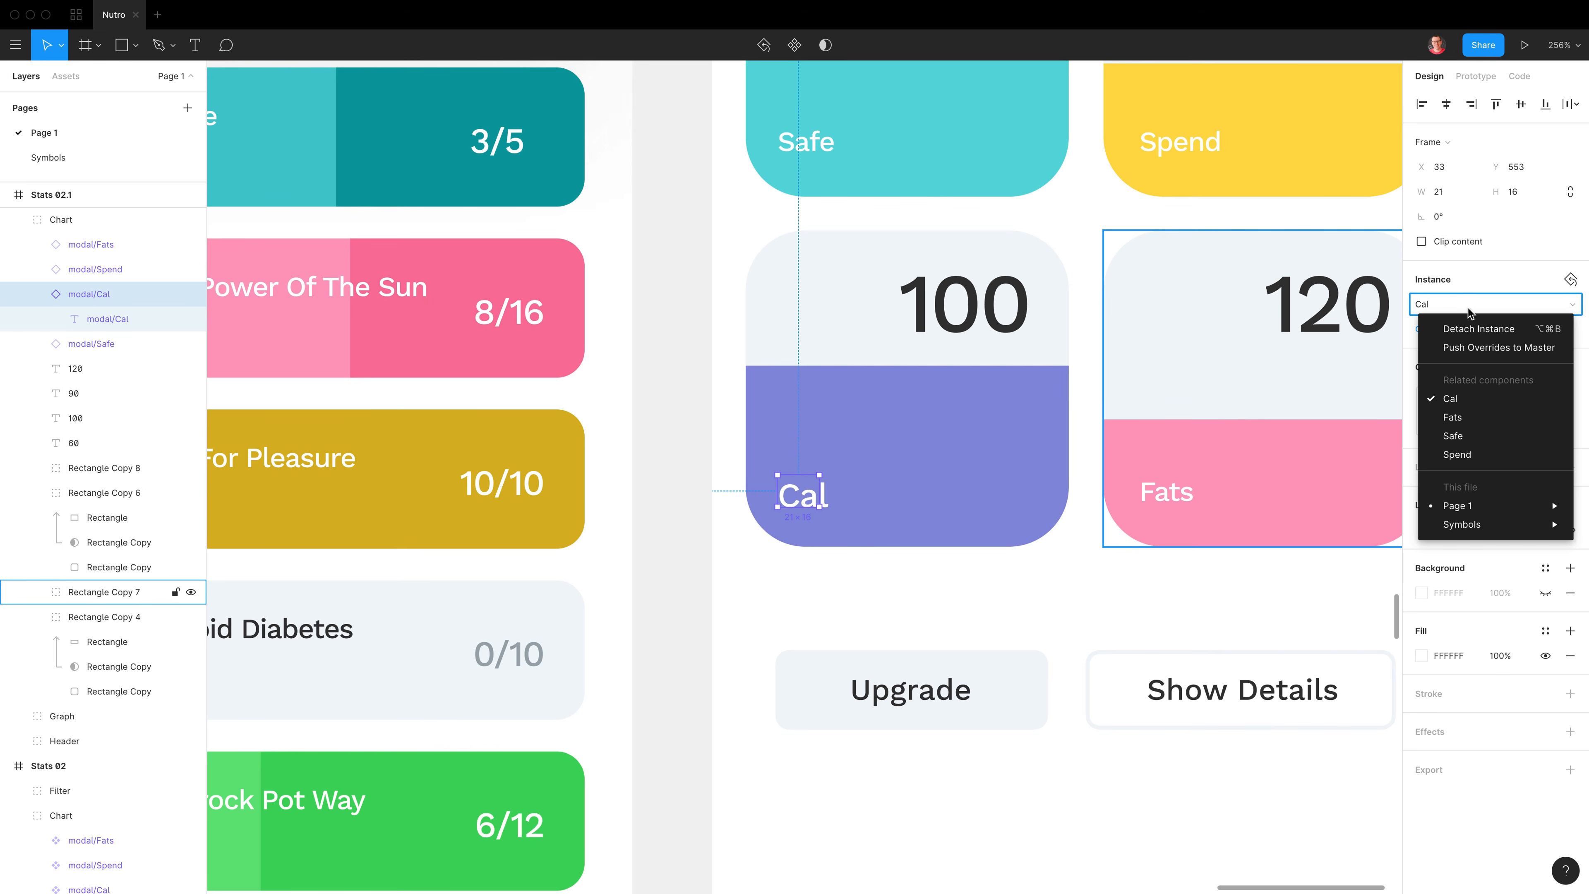
click(1489, 351)
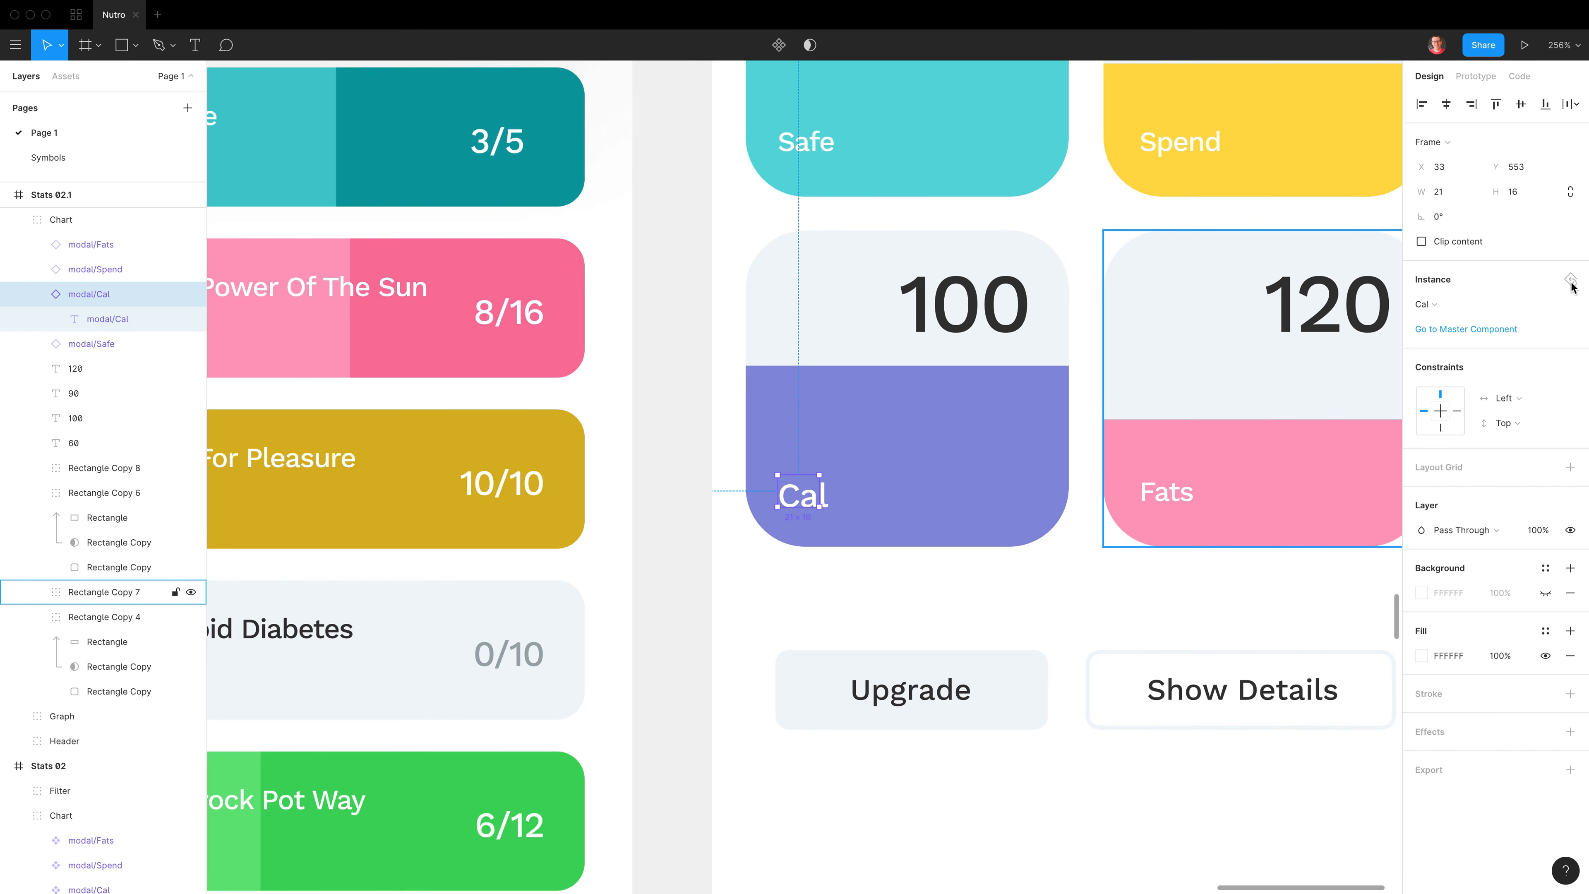
- Undo the override push to the master component and reset all overrides on the modal/Cal instance
key(super+z)
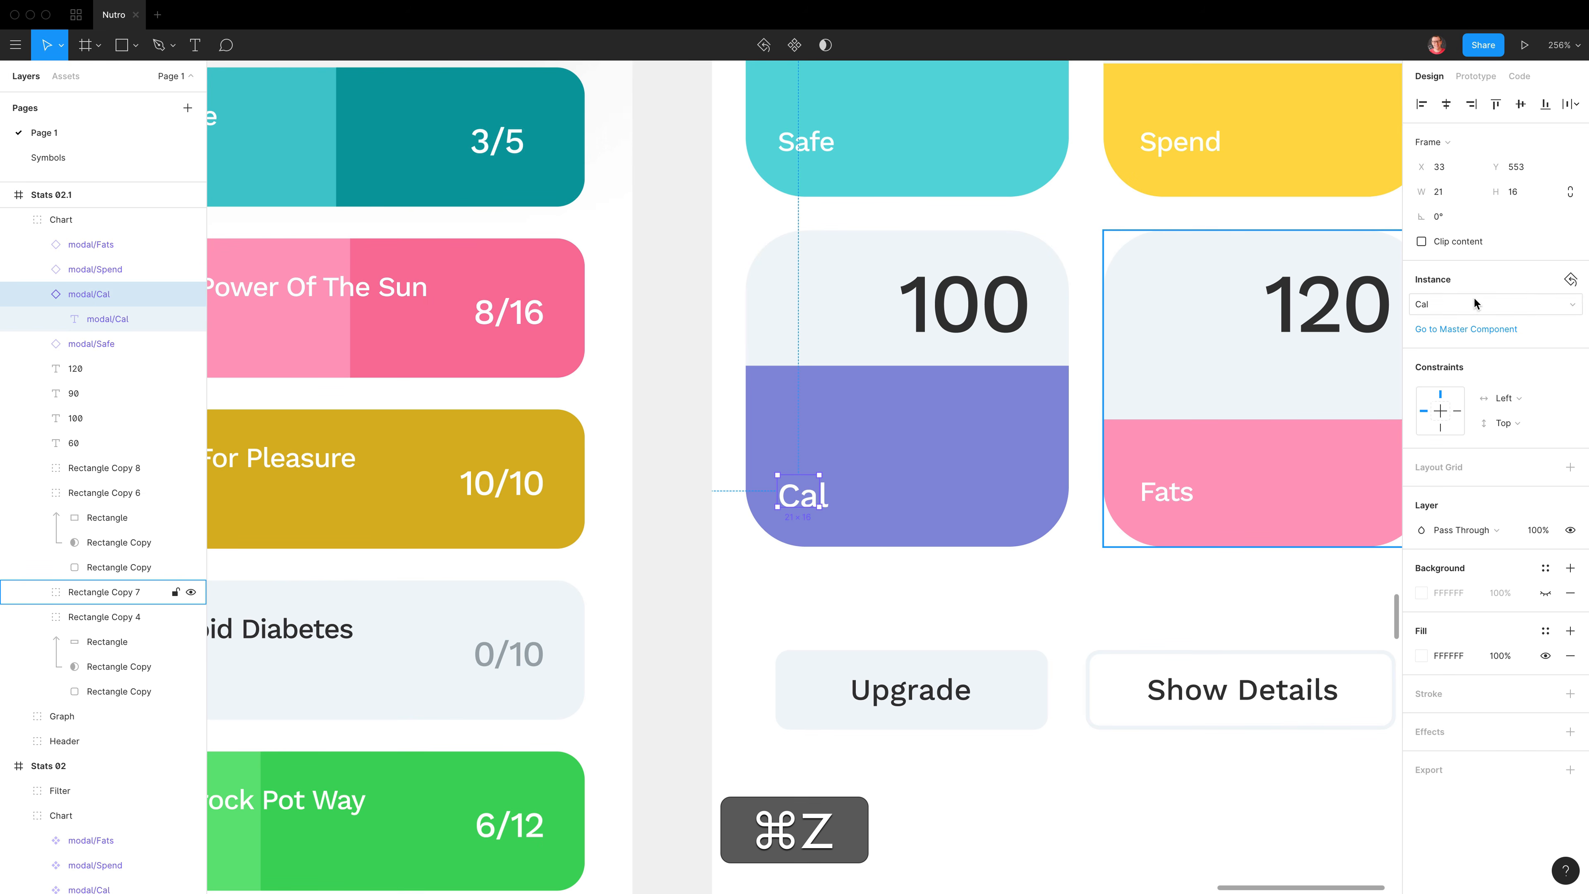
click(1570, 282)
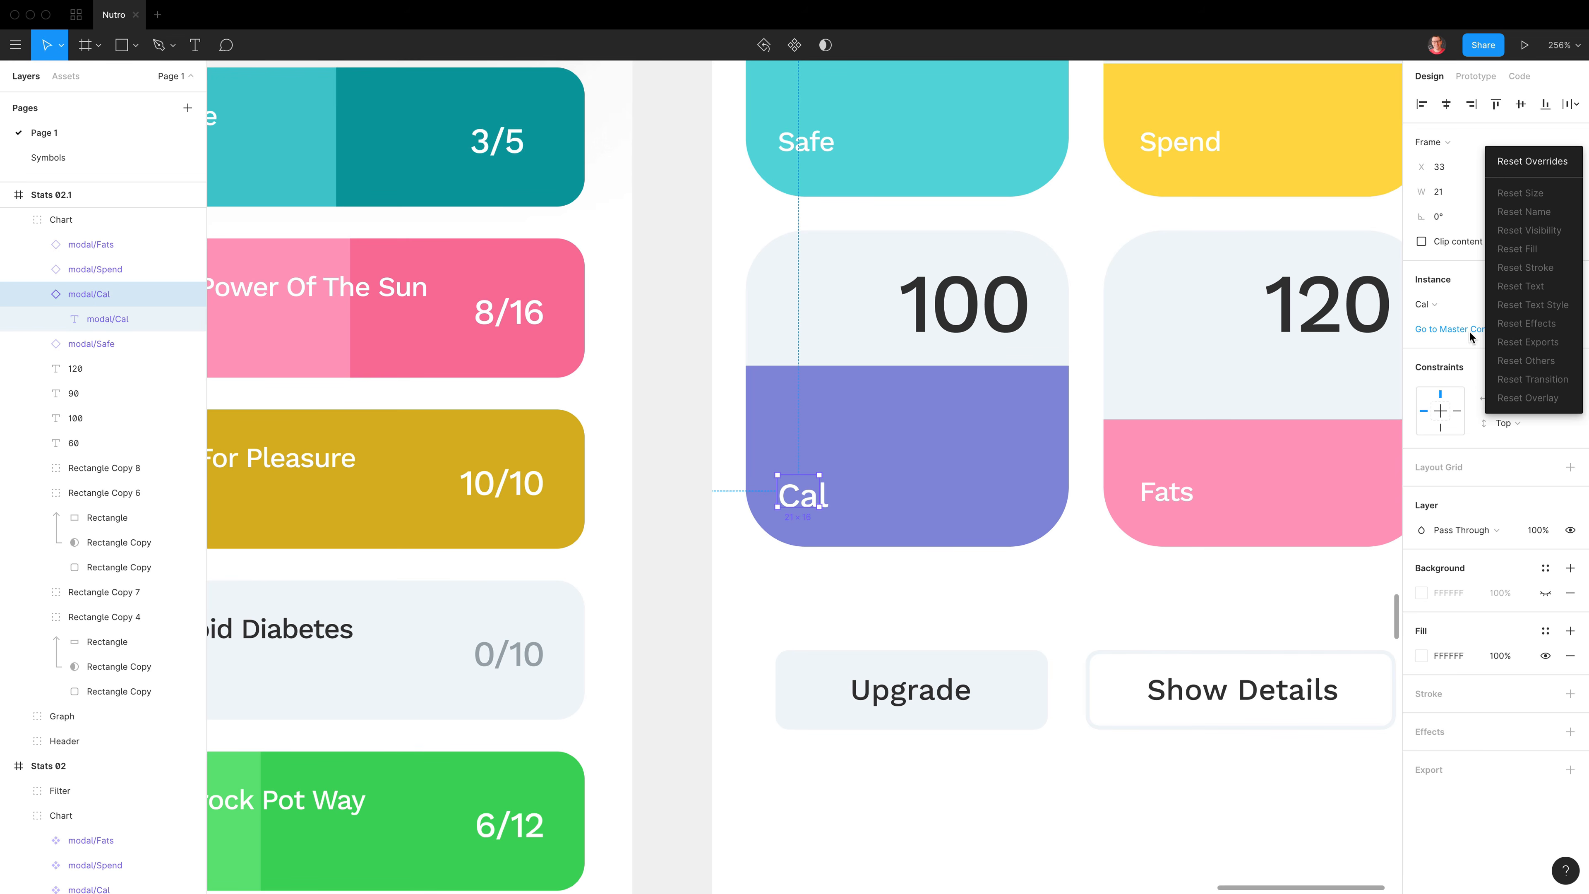
click(1535, 167)
click(951, 644)
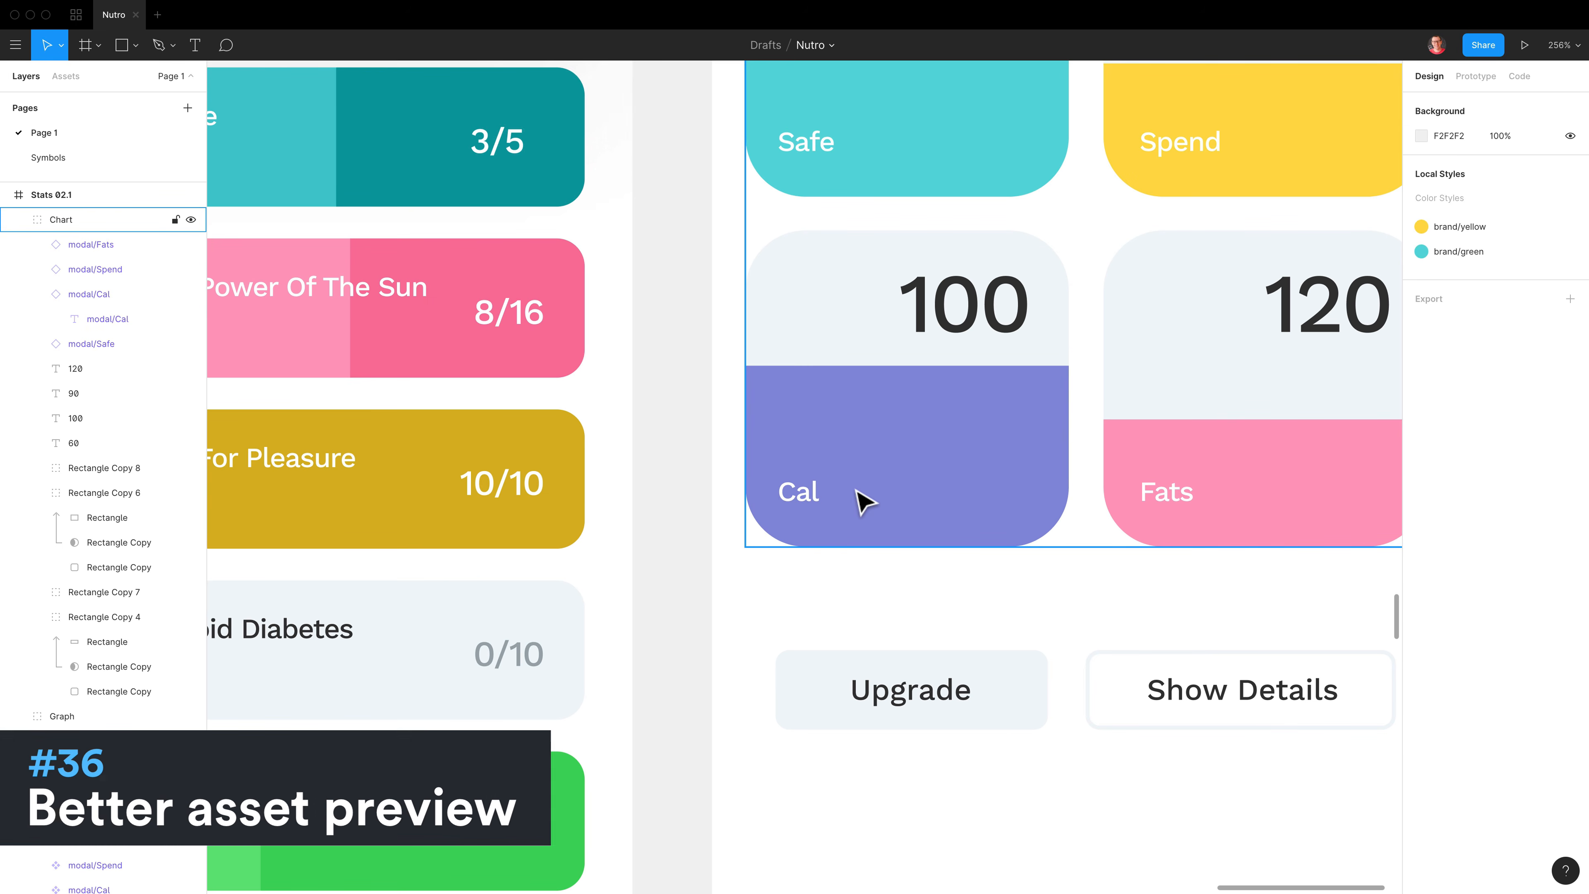
- Go to the master component of the modal/Cal instance and view the Stats 02 component previews among the assets
super+click(814, 506)
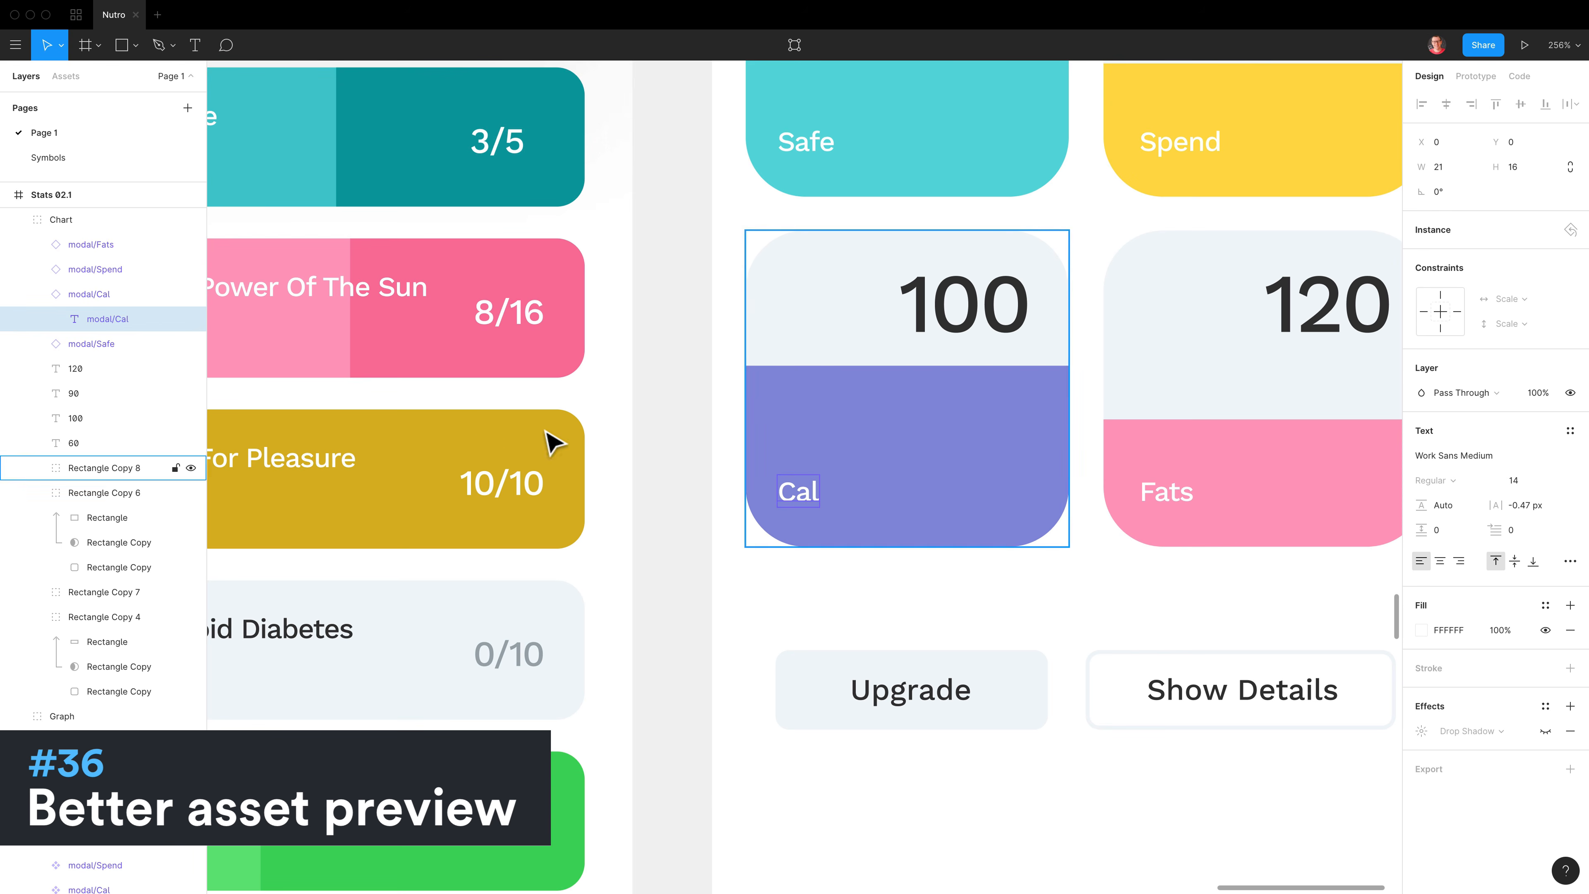
click(164, 299)
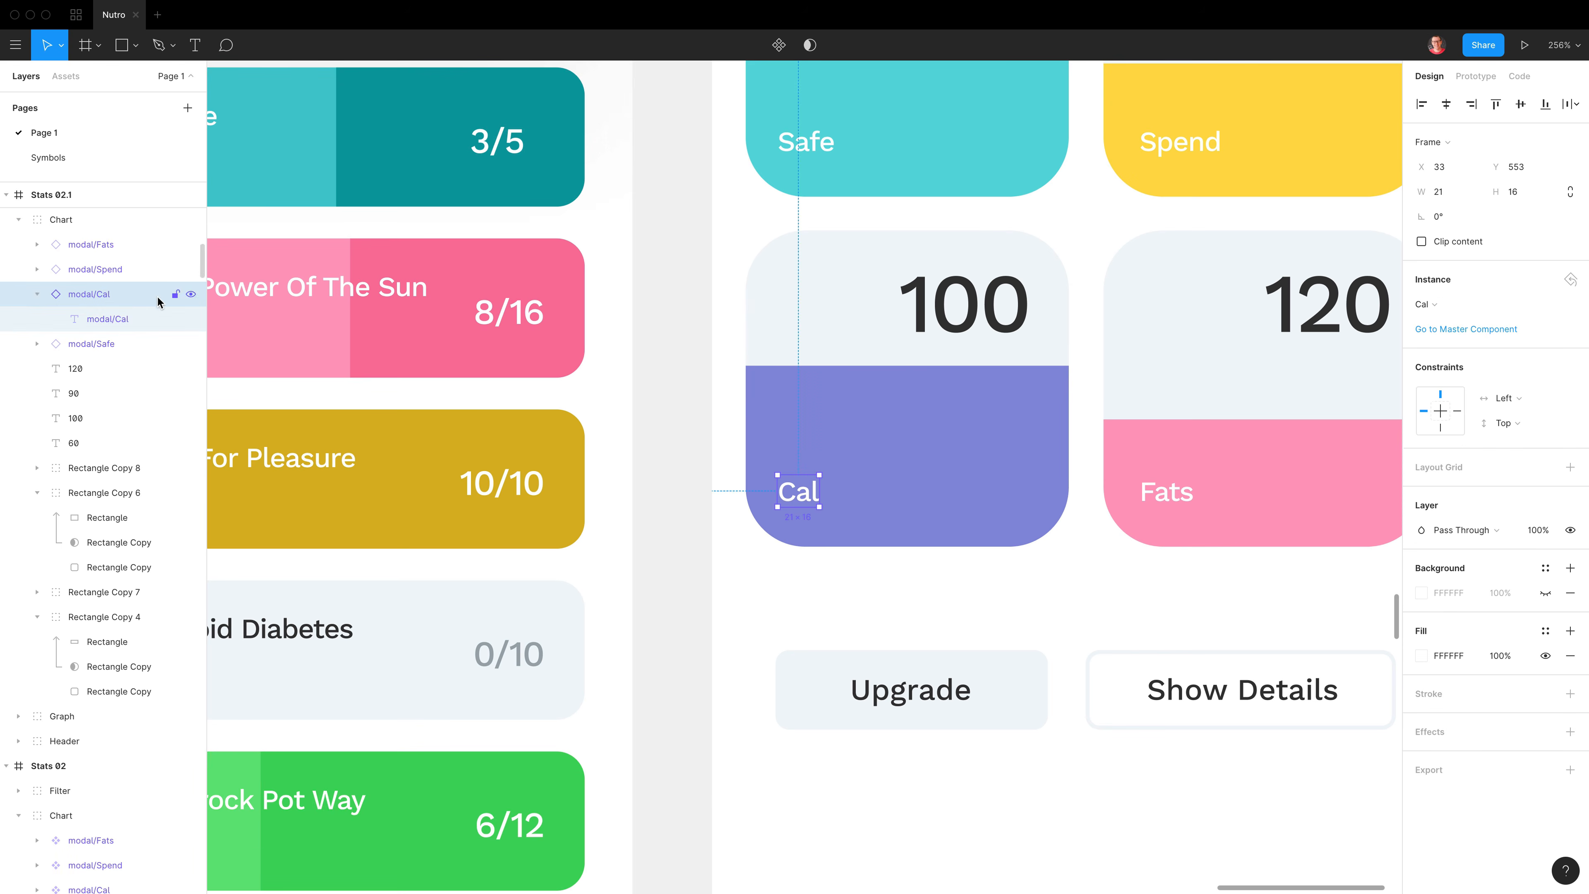
click(1483, 329)
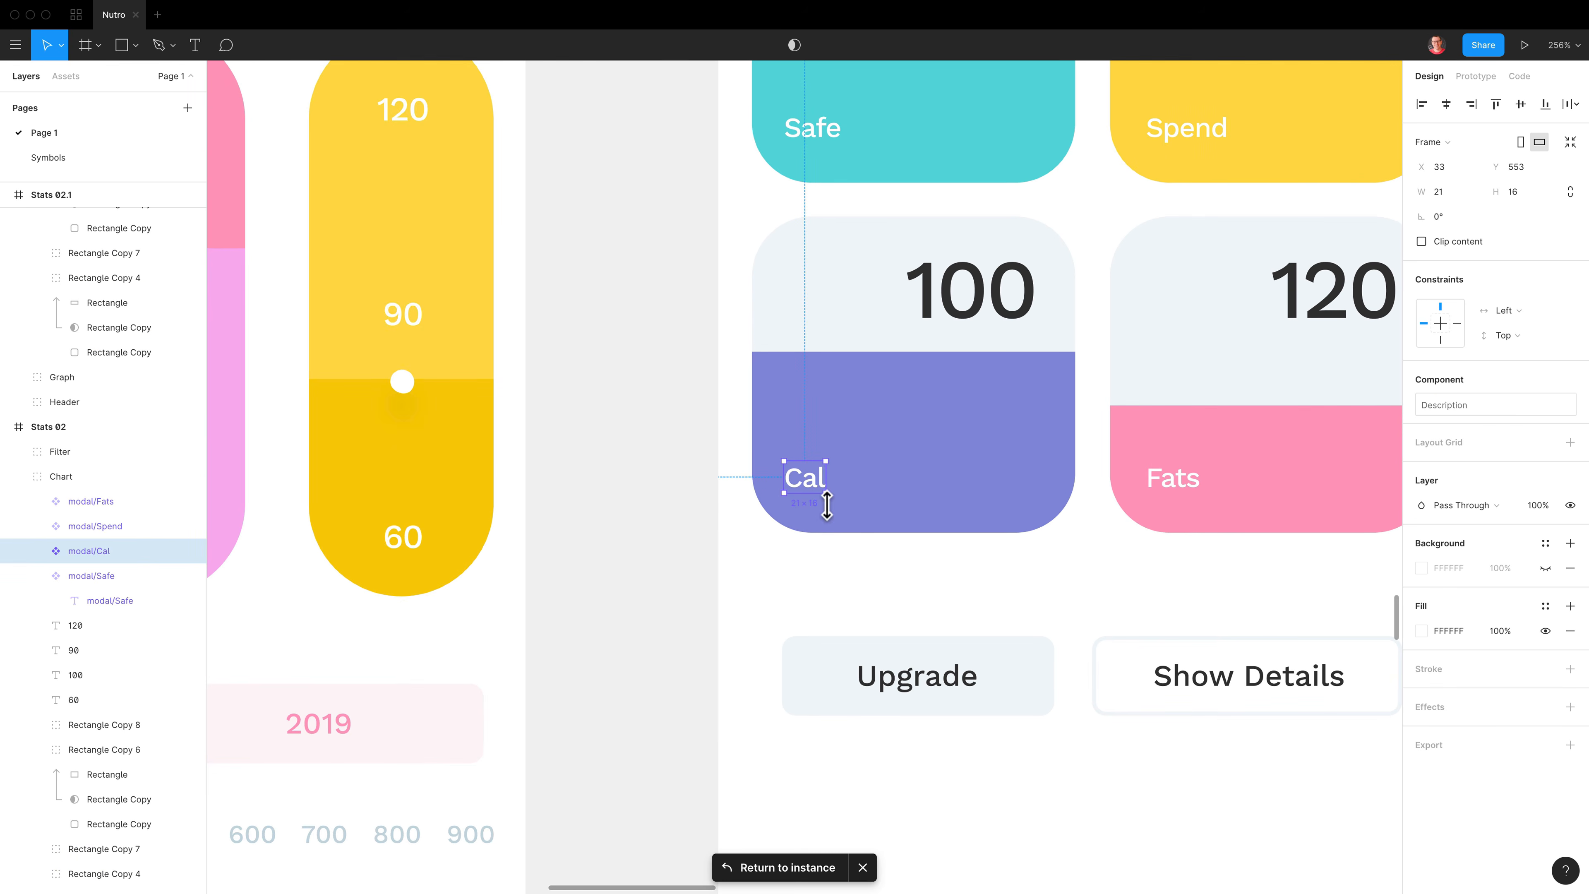
click(65, 77)
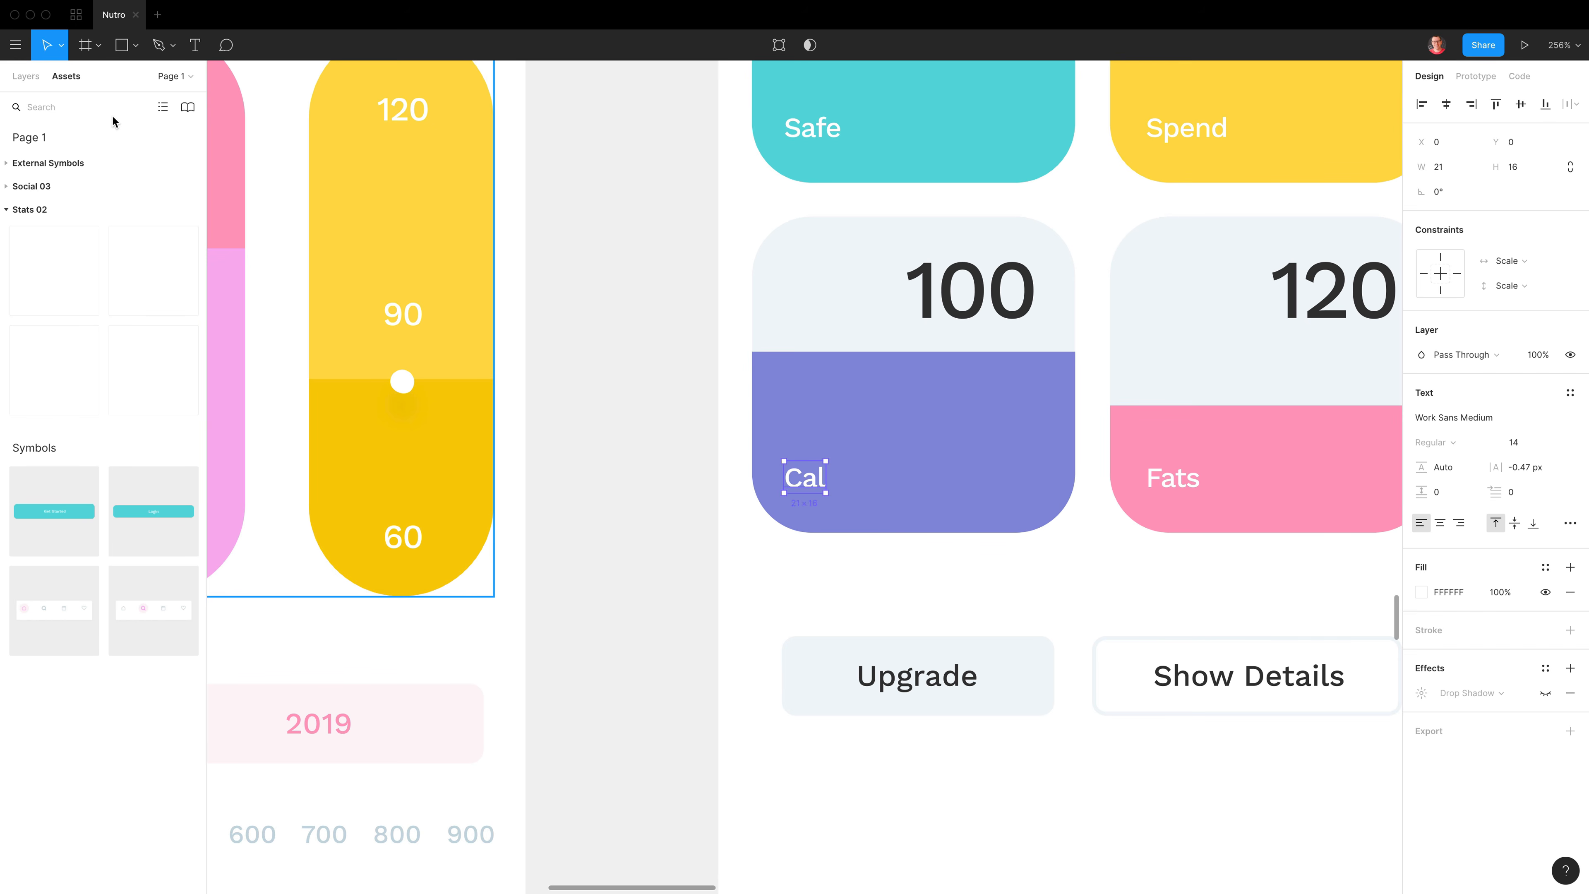
- Move the modal/Cal master component out of Stats 02 onto the empty canvas between the frames
click(25, 76)
click(110, 526)
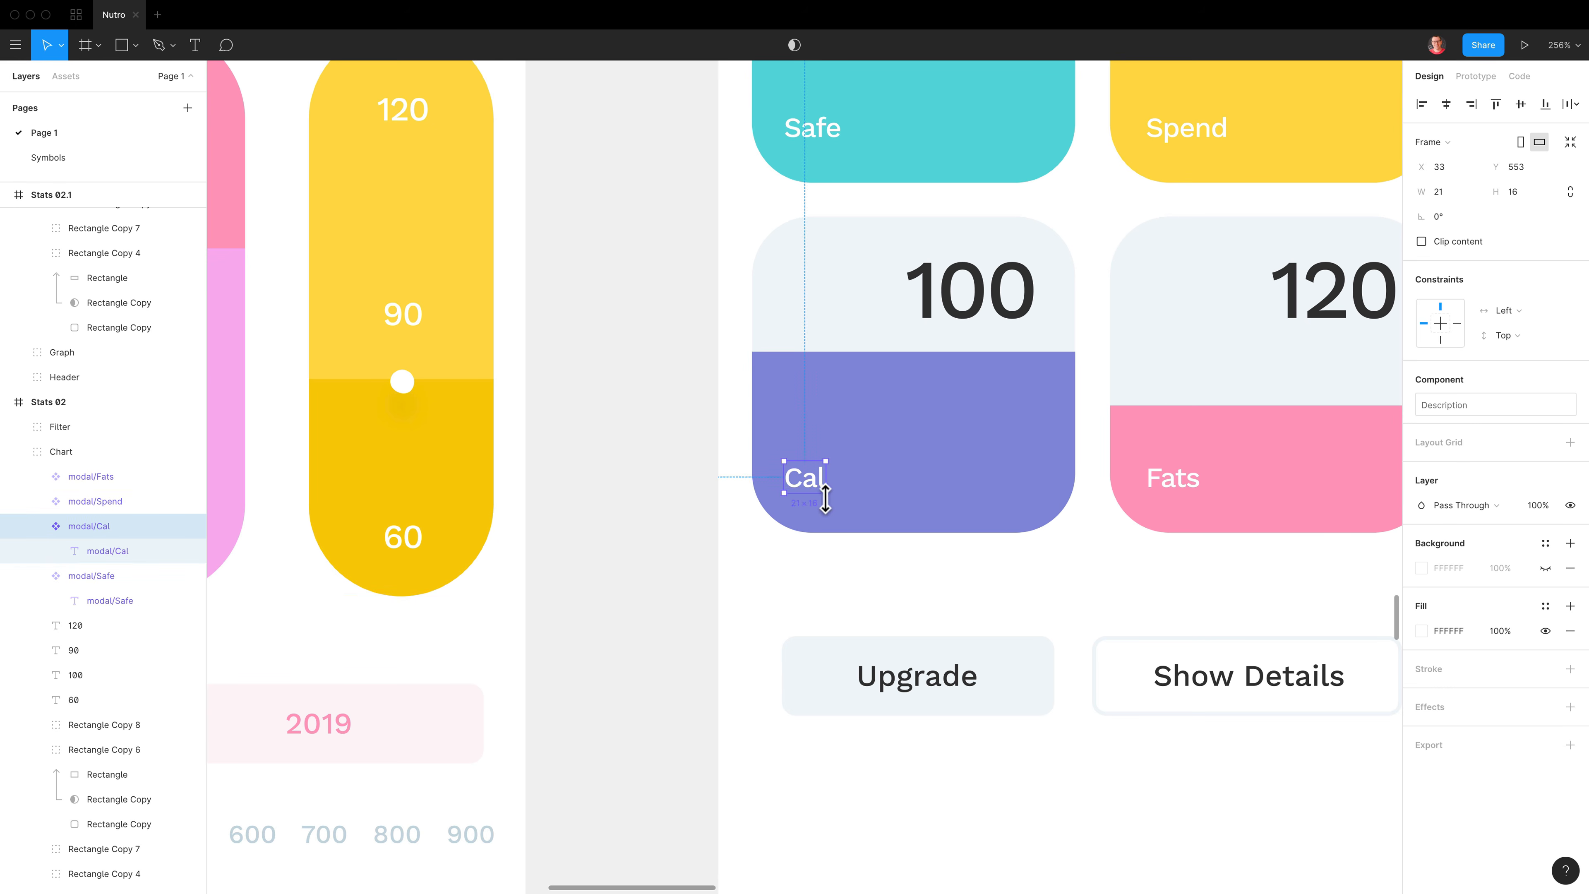
drag(816, 491, 640, 431)
- Draw a frame about 47 × 29 on the empty canvas and place the modal/Cal component inside it
key(f)
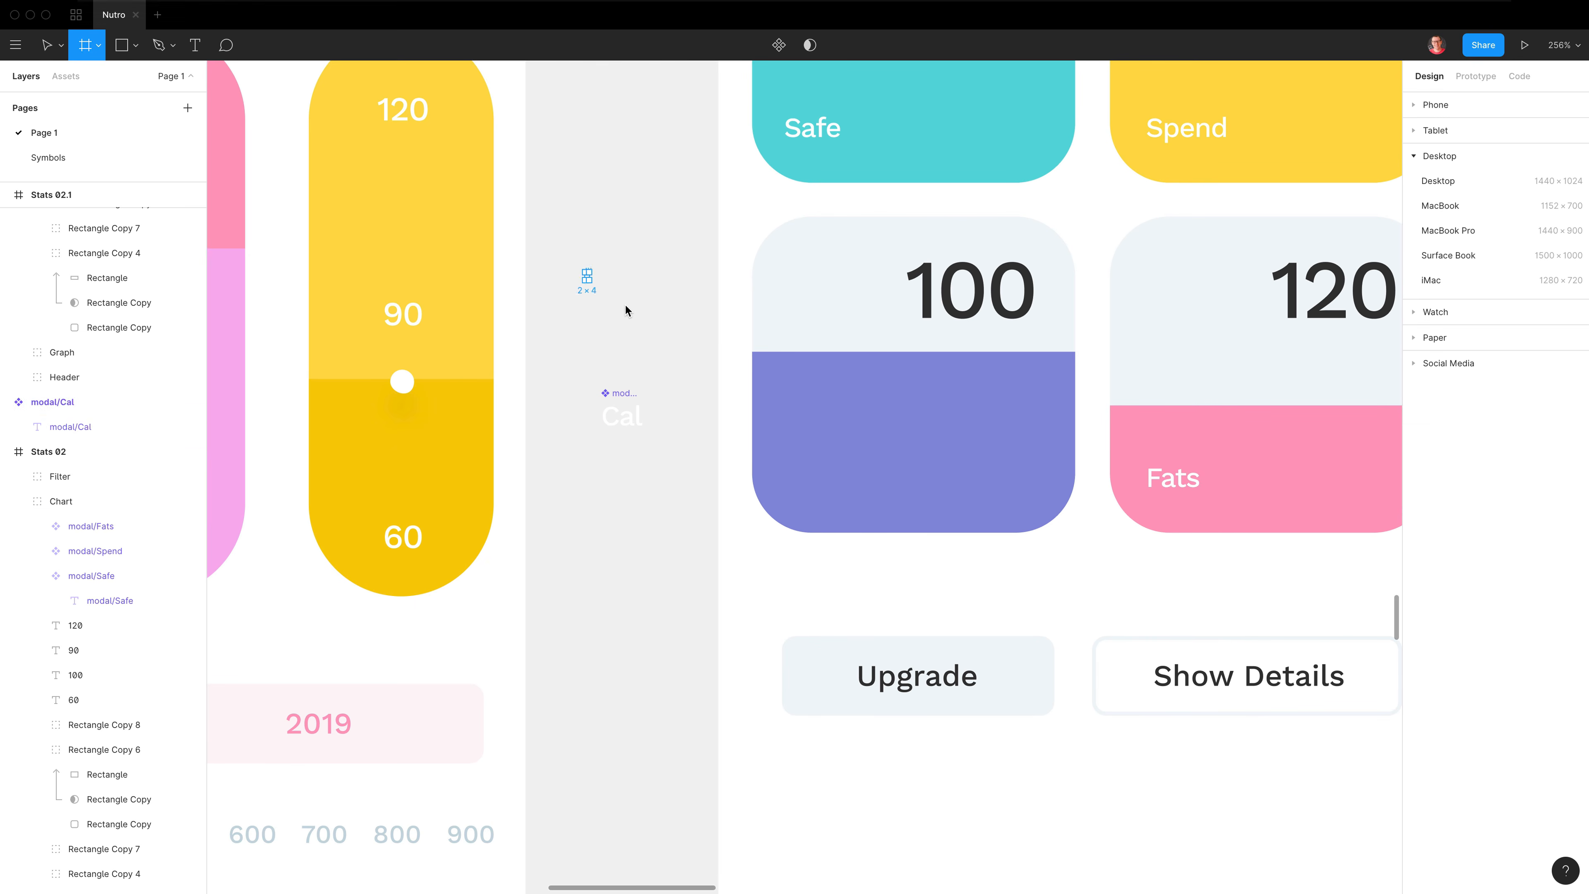
drag(586, 272, 679, 330)
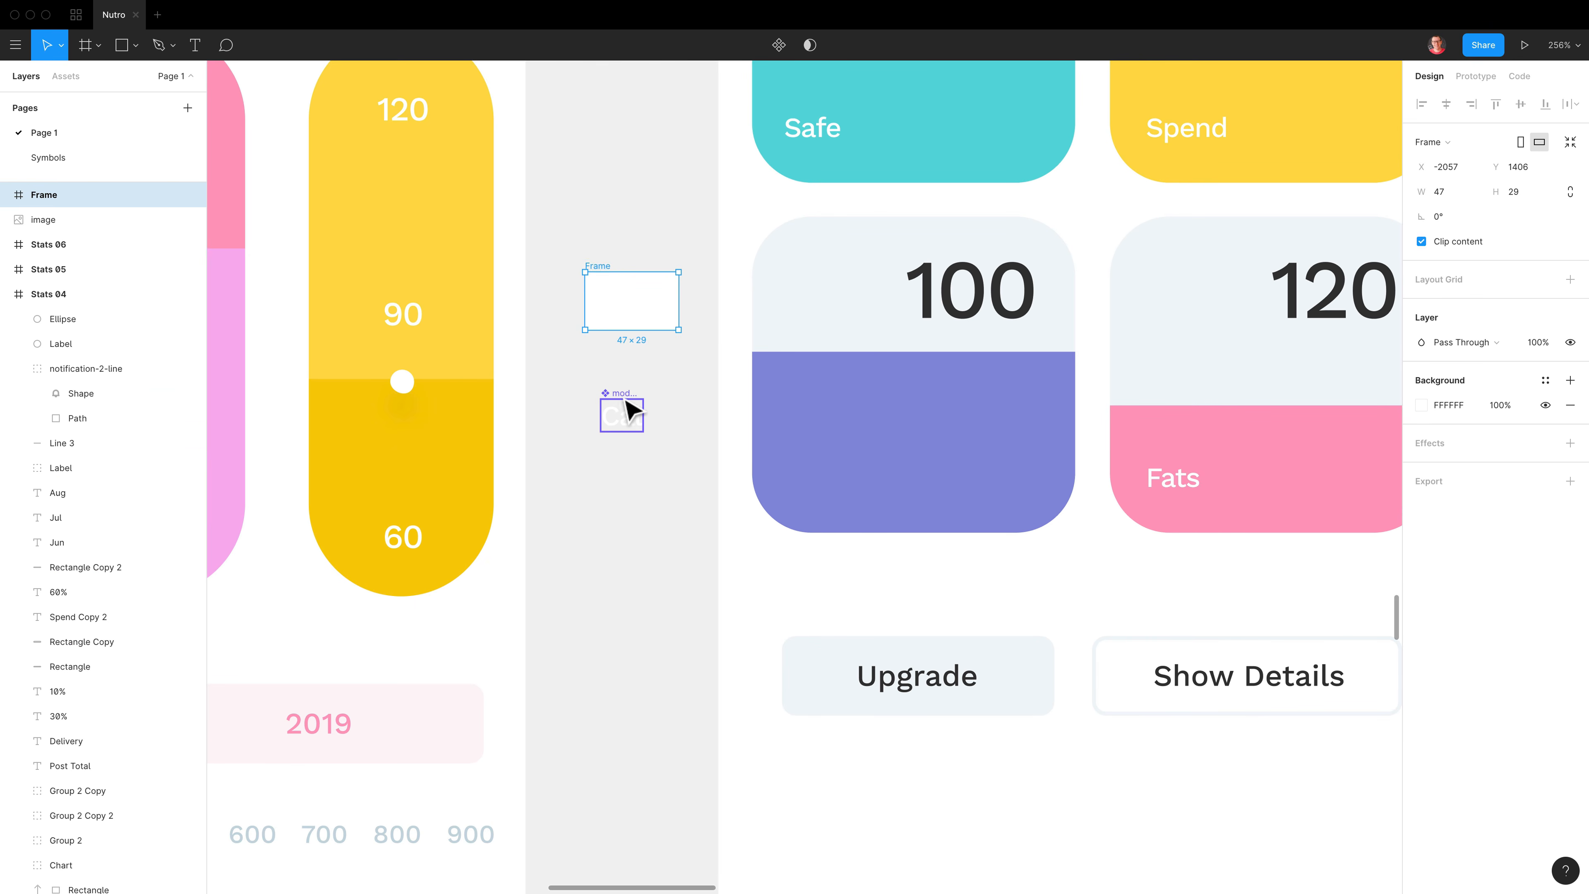
drag(624, 408, 638, 313)
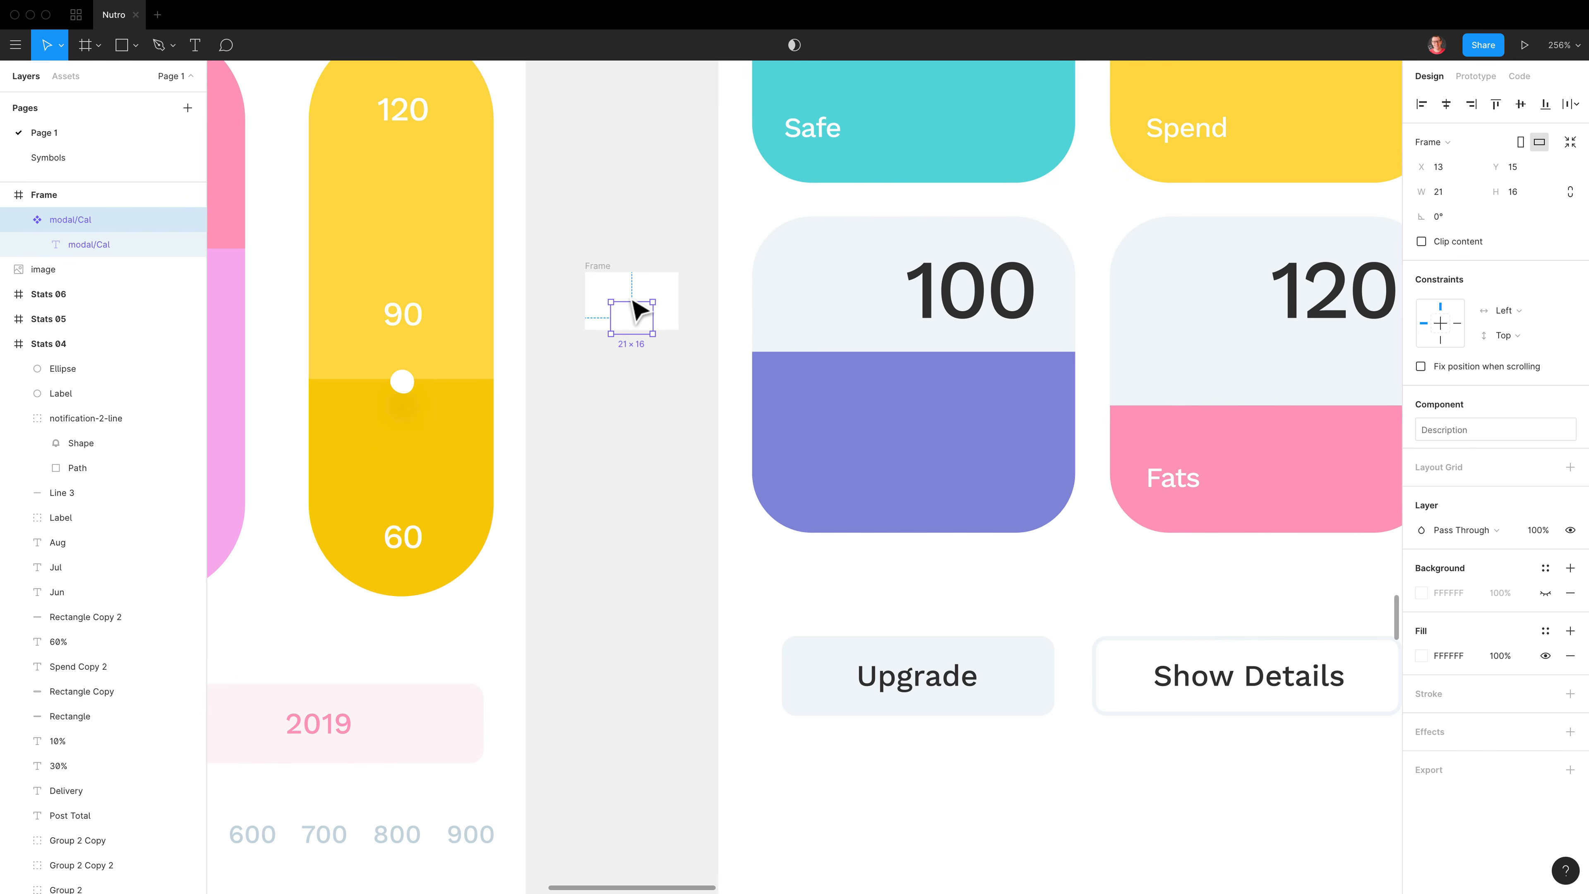
key(shift+Up)
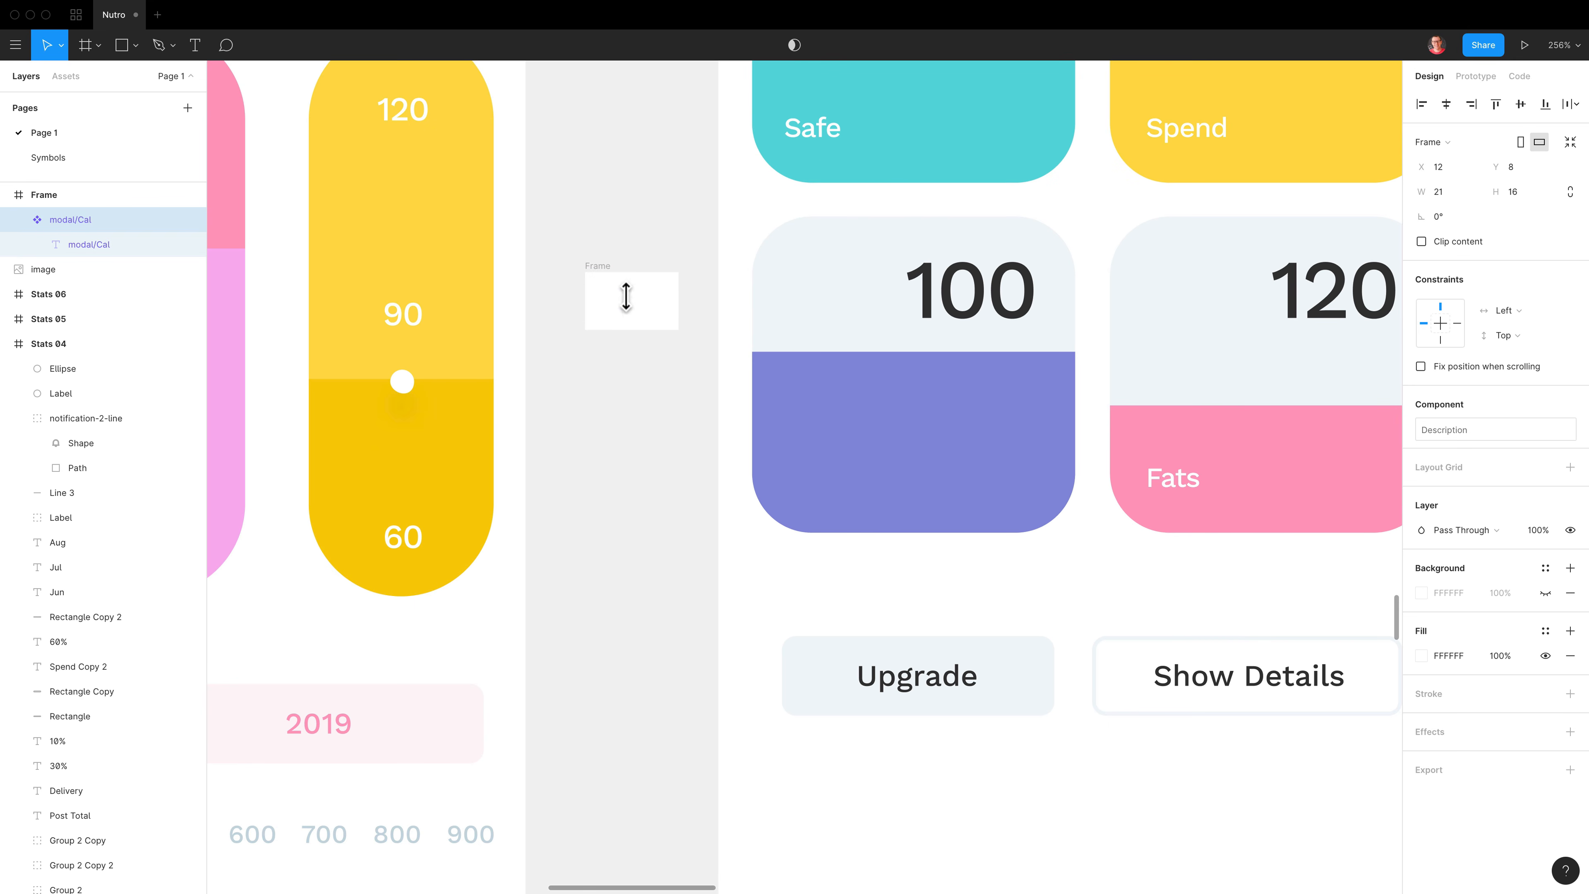
key(Left)
- Set the small frame's background to black and view the Cal component's preview among the assets
click(605, 280)
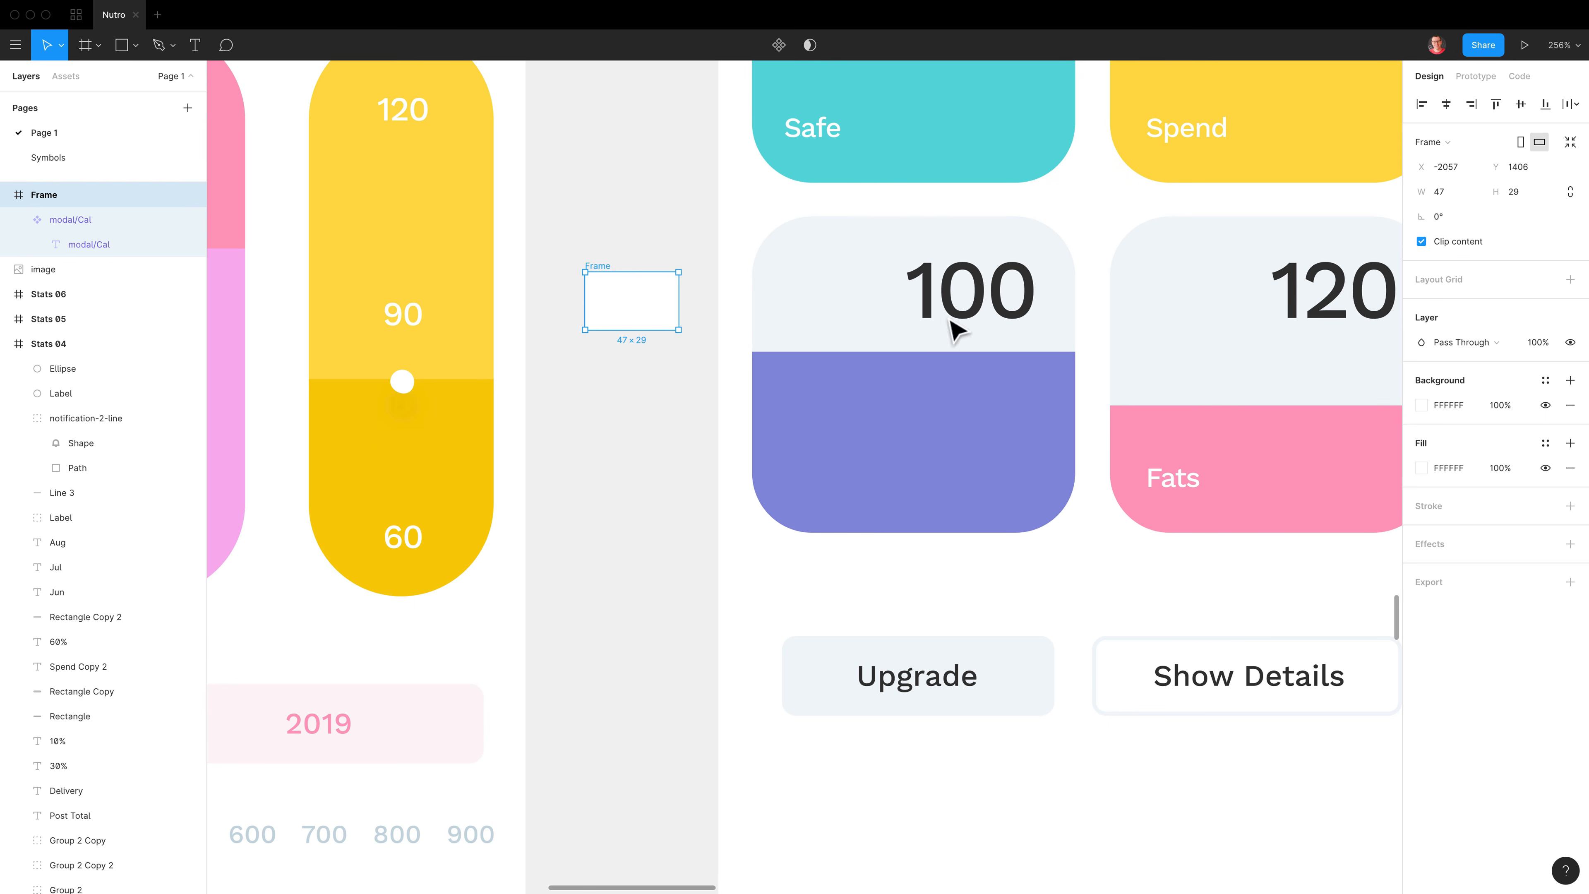
click(1422, 405)
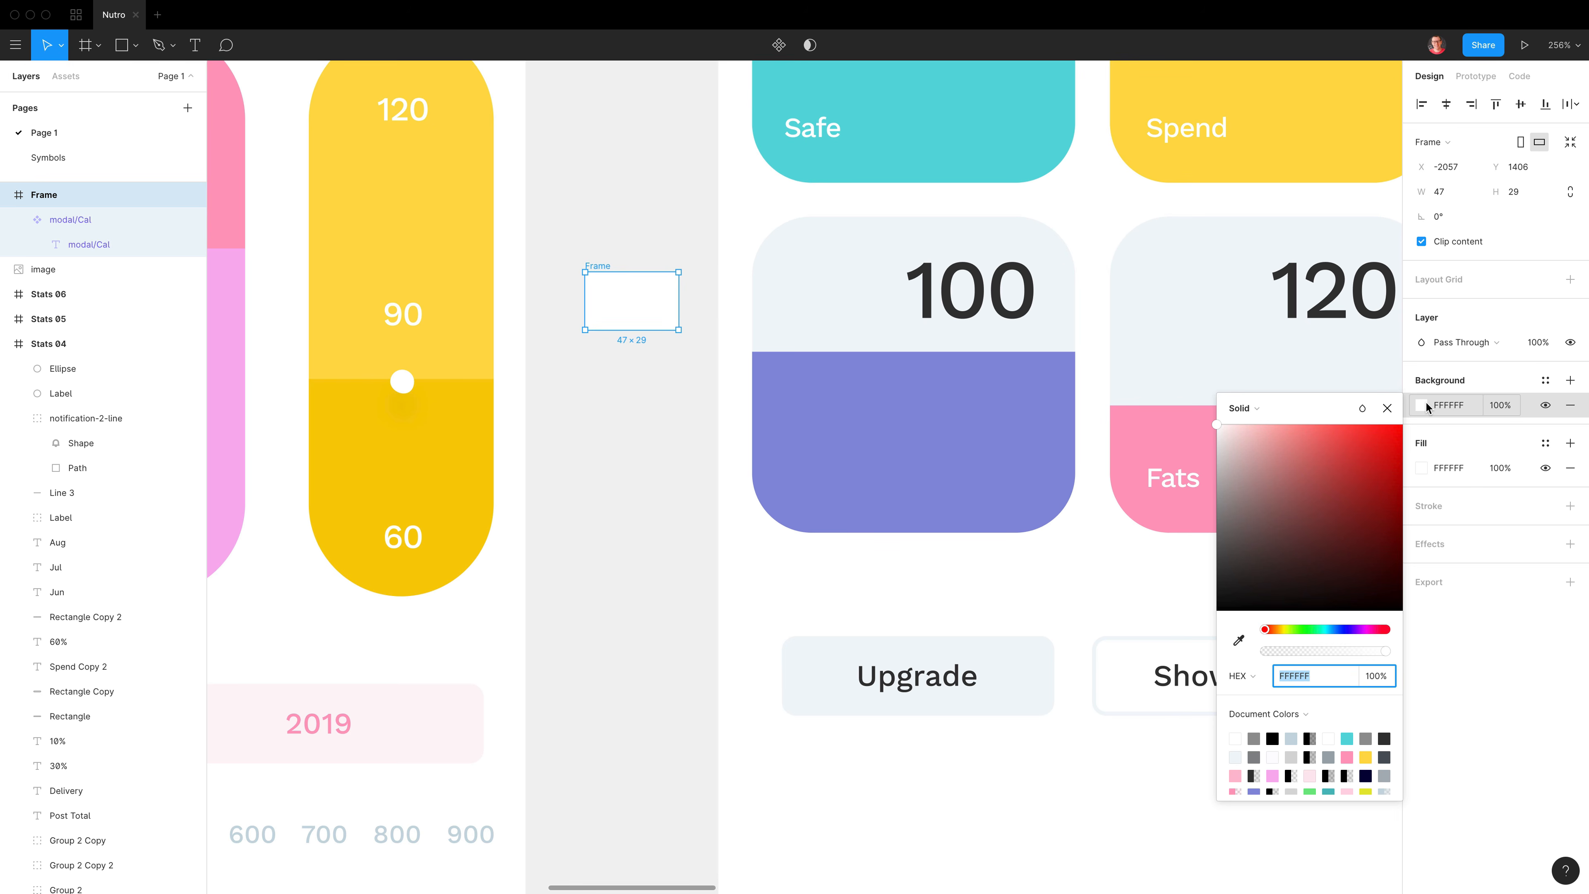
drag(1314, 467, 1161, 654)
click(649, 419)
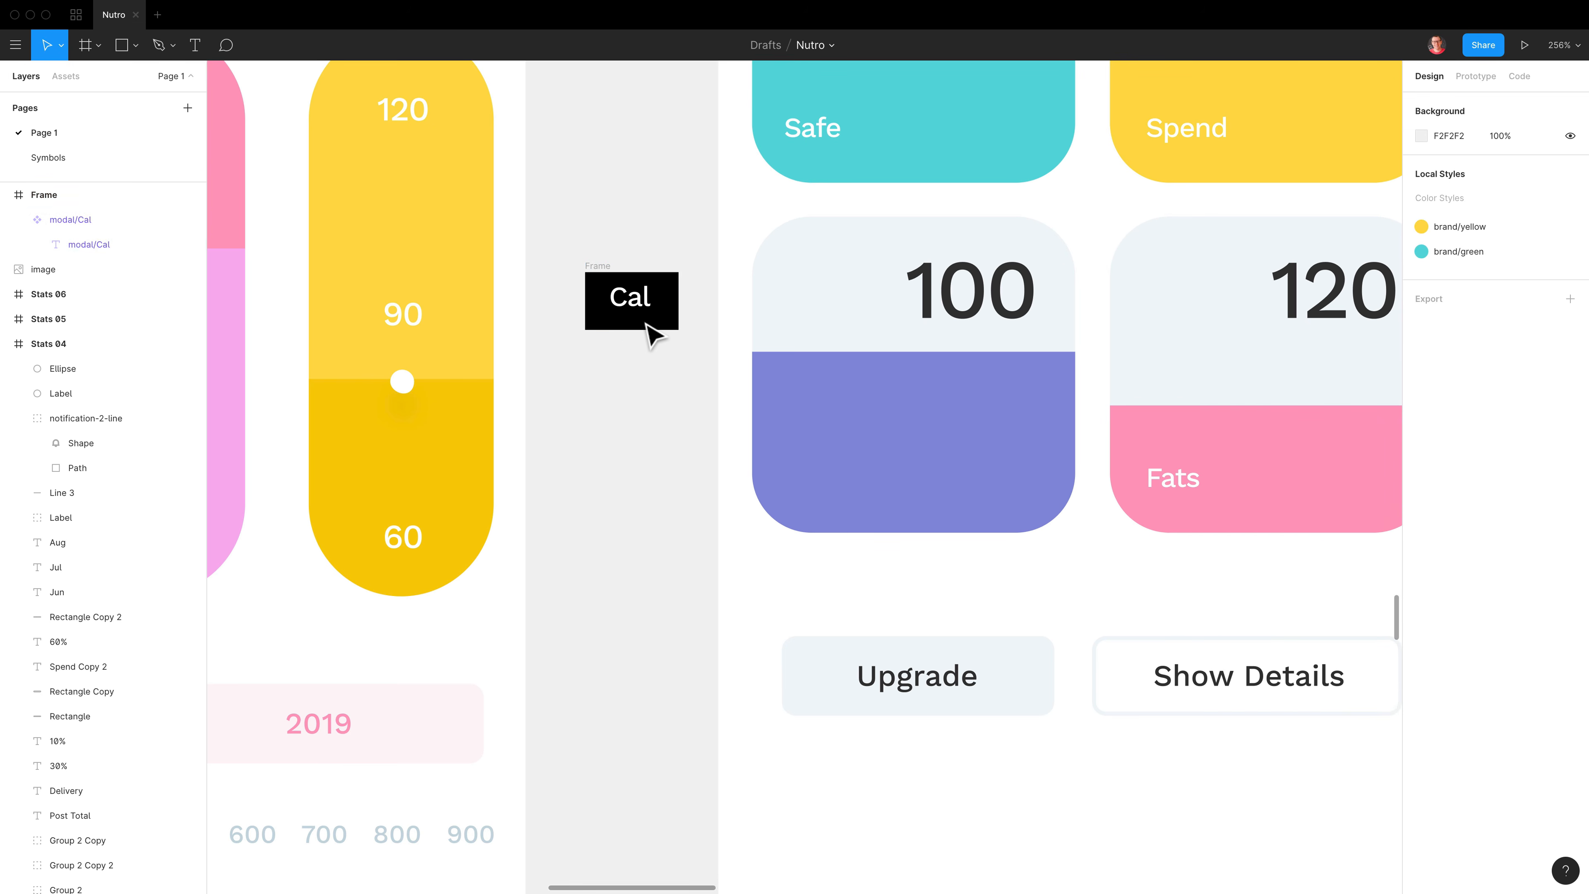
click(69, 76)
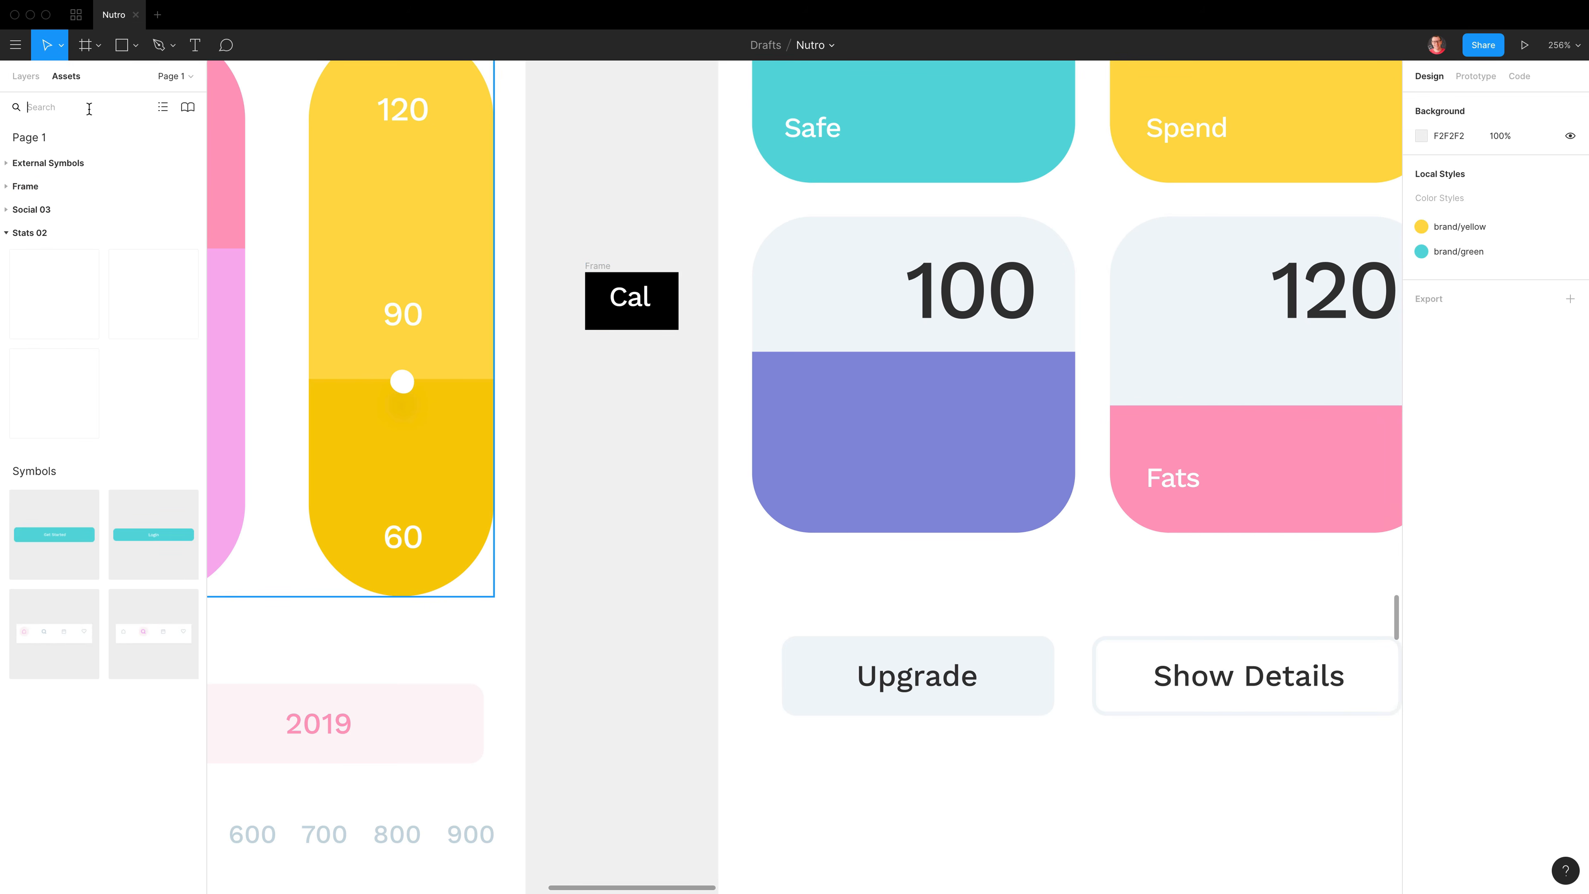
click(11, 188)
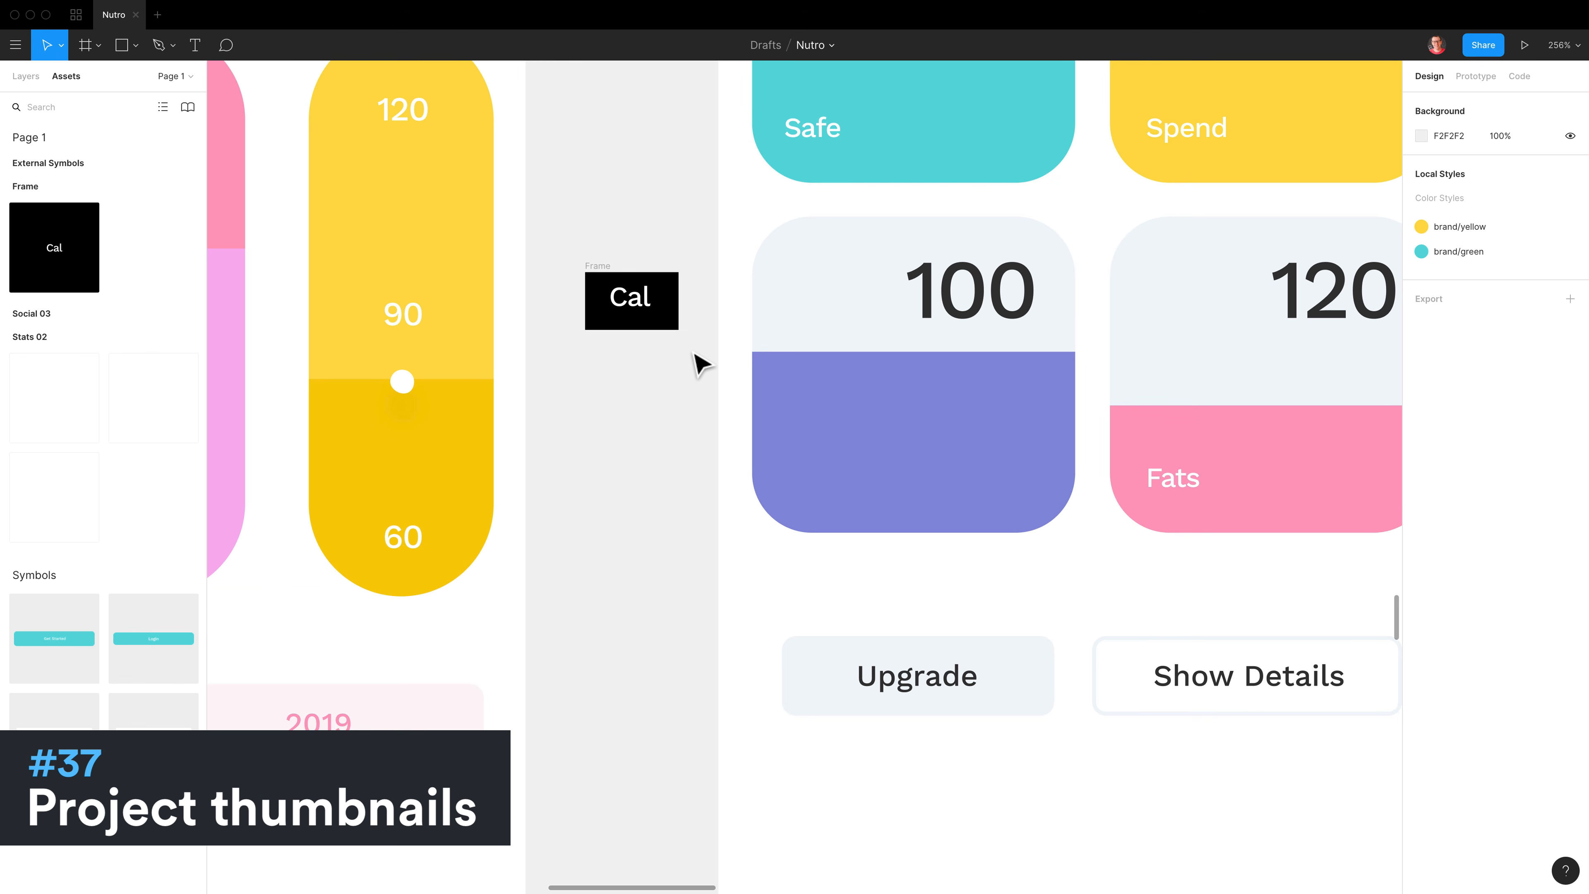
- Open the Home App - Apple Watch file from the Watch App project and examine its Cover frame and Page 2
click(76, 26)
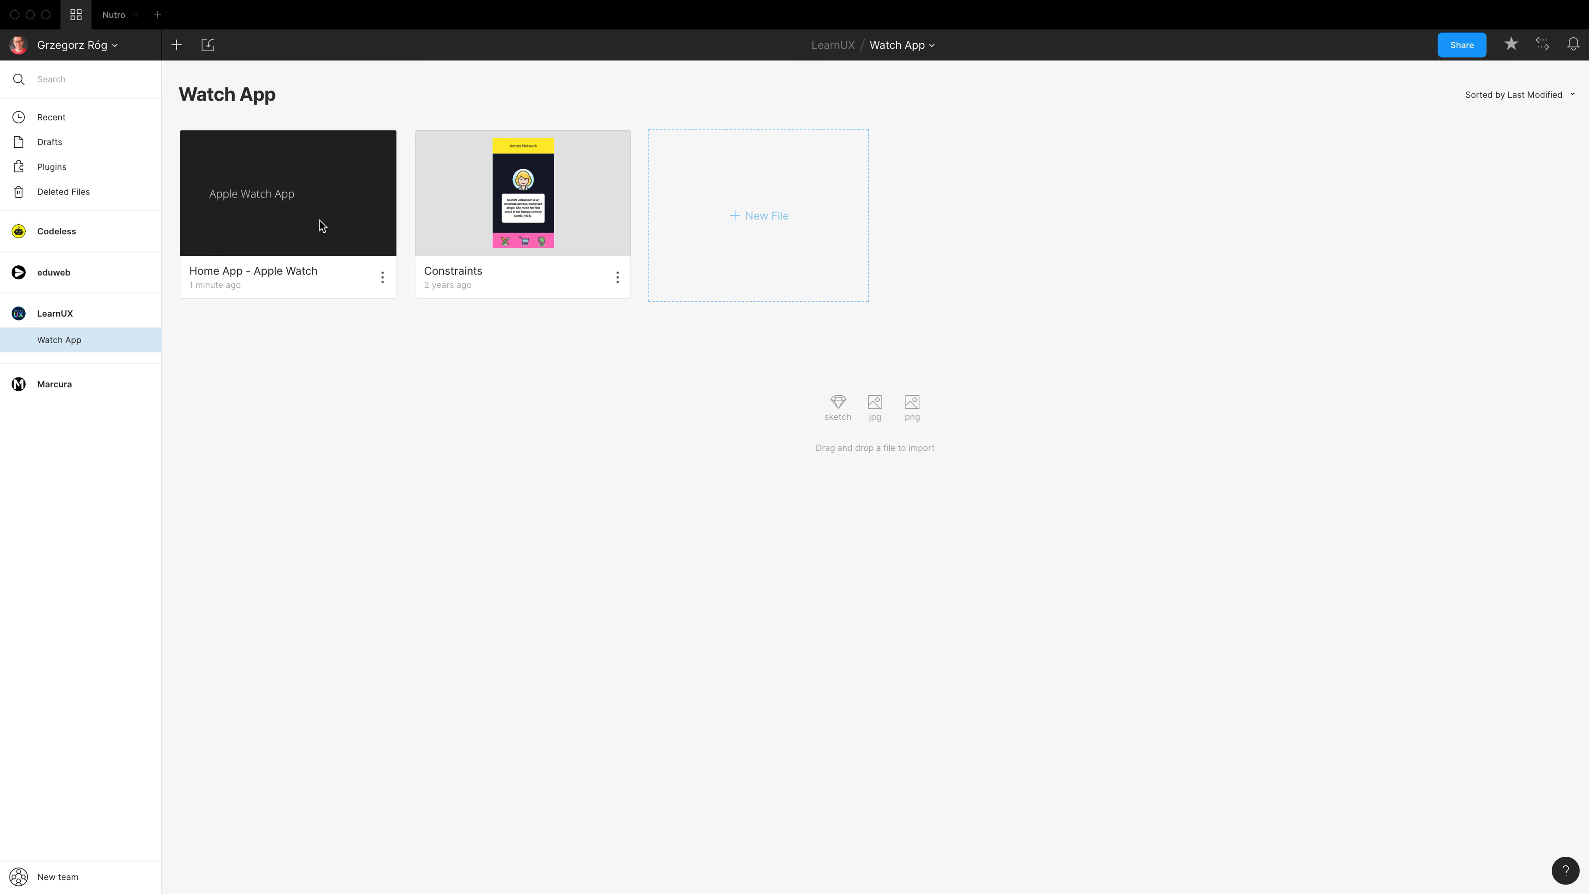
double_click(297, 199)
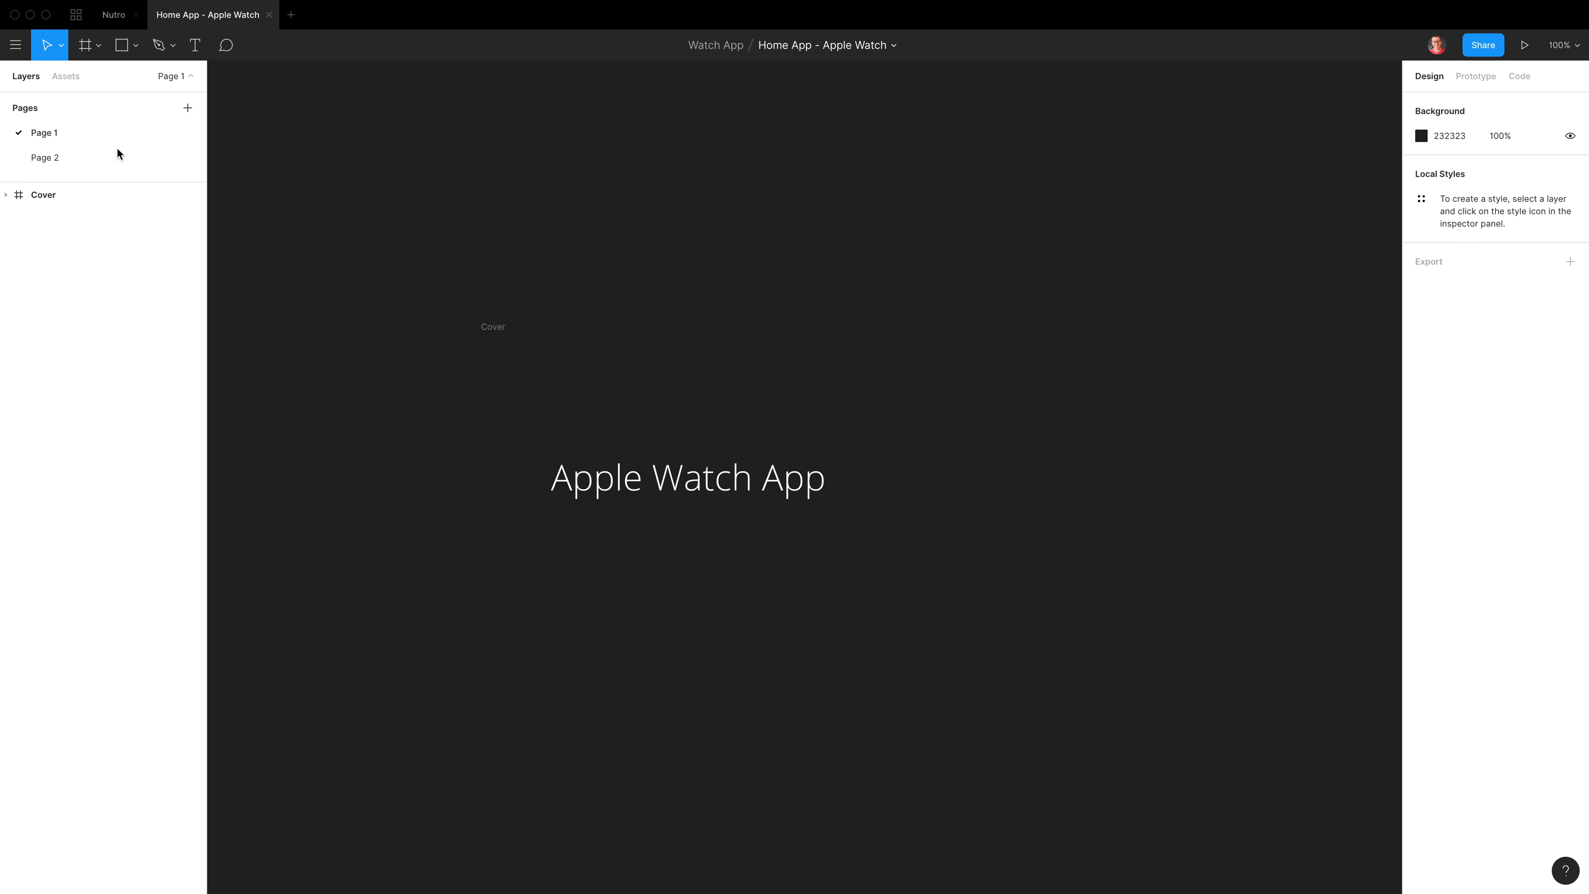
click(493, 332)
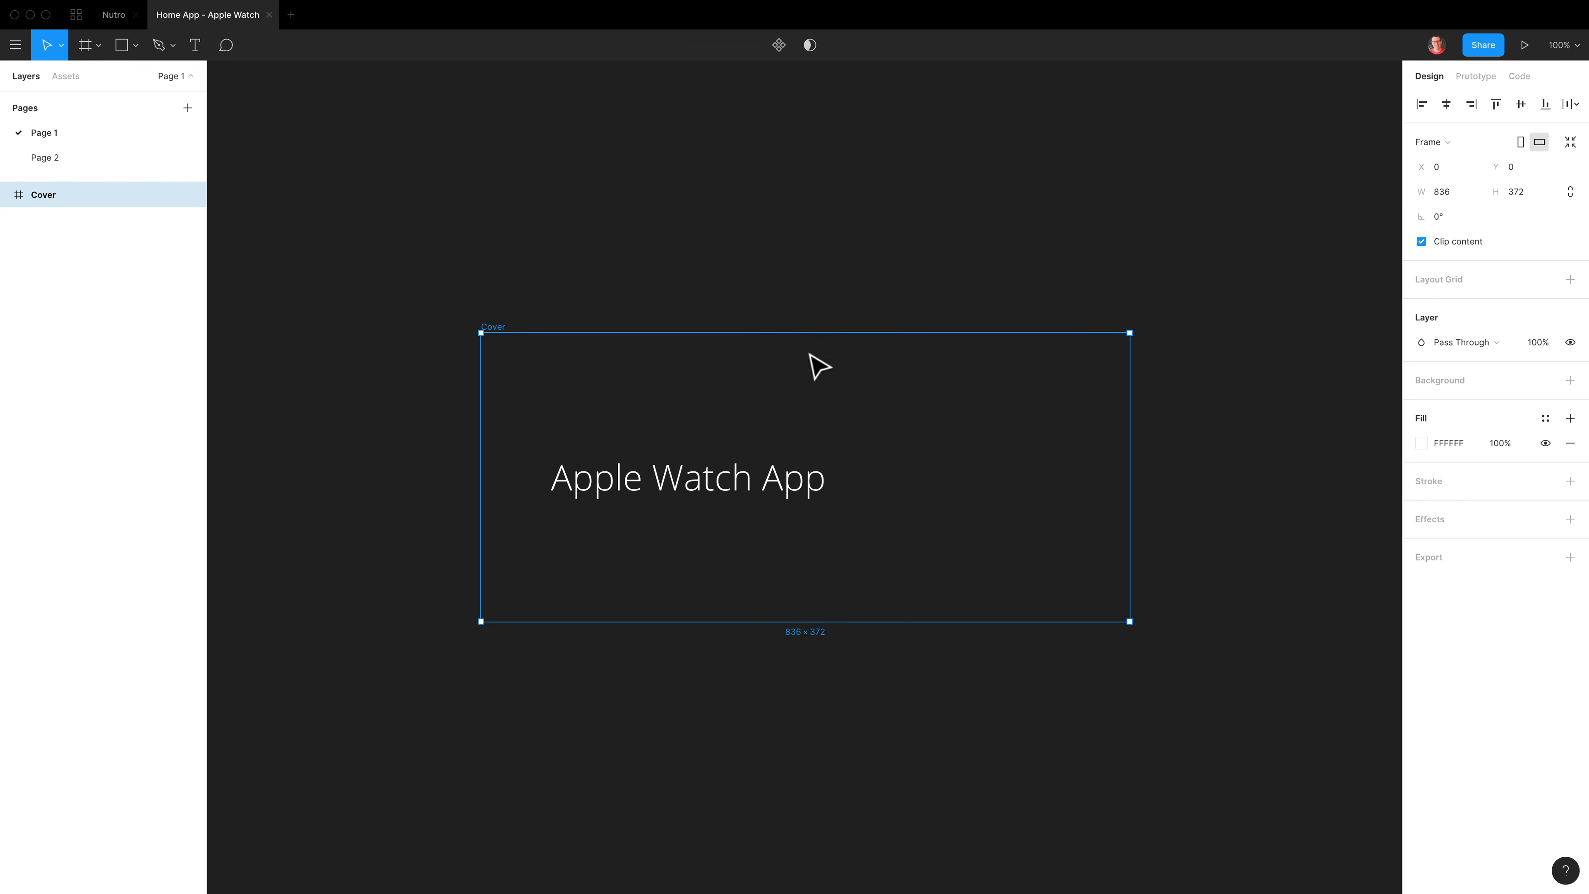
click(44, 158)
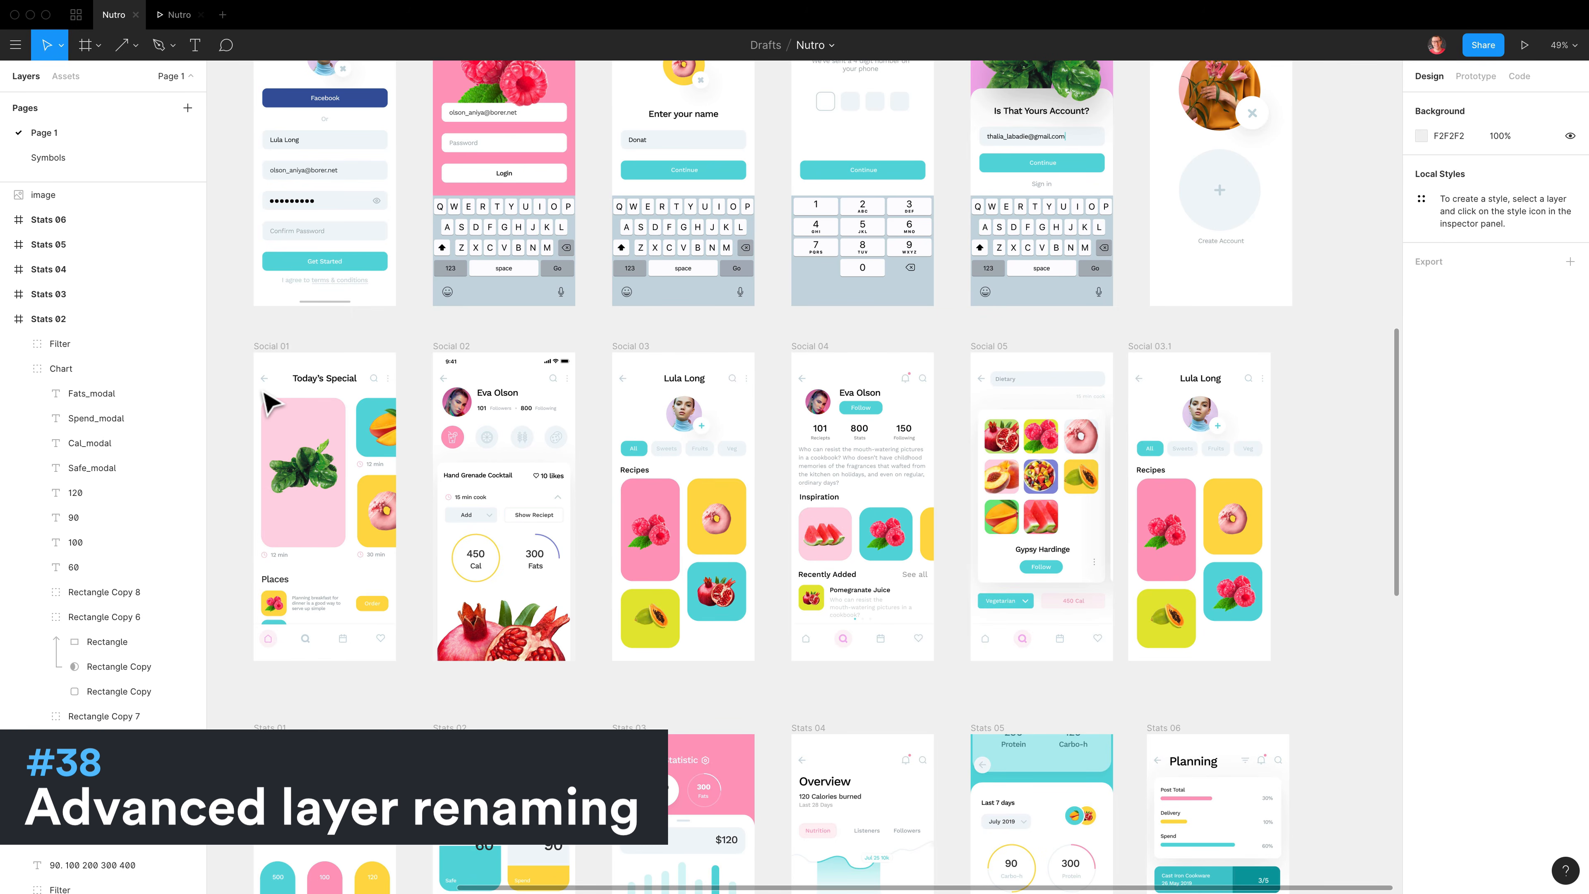
- Select the layers Fats_modal through Safe_modal in the Stats 02 Chart group and open batch renaming for them
click(91, 394)
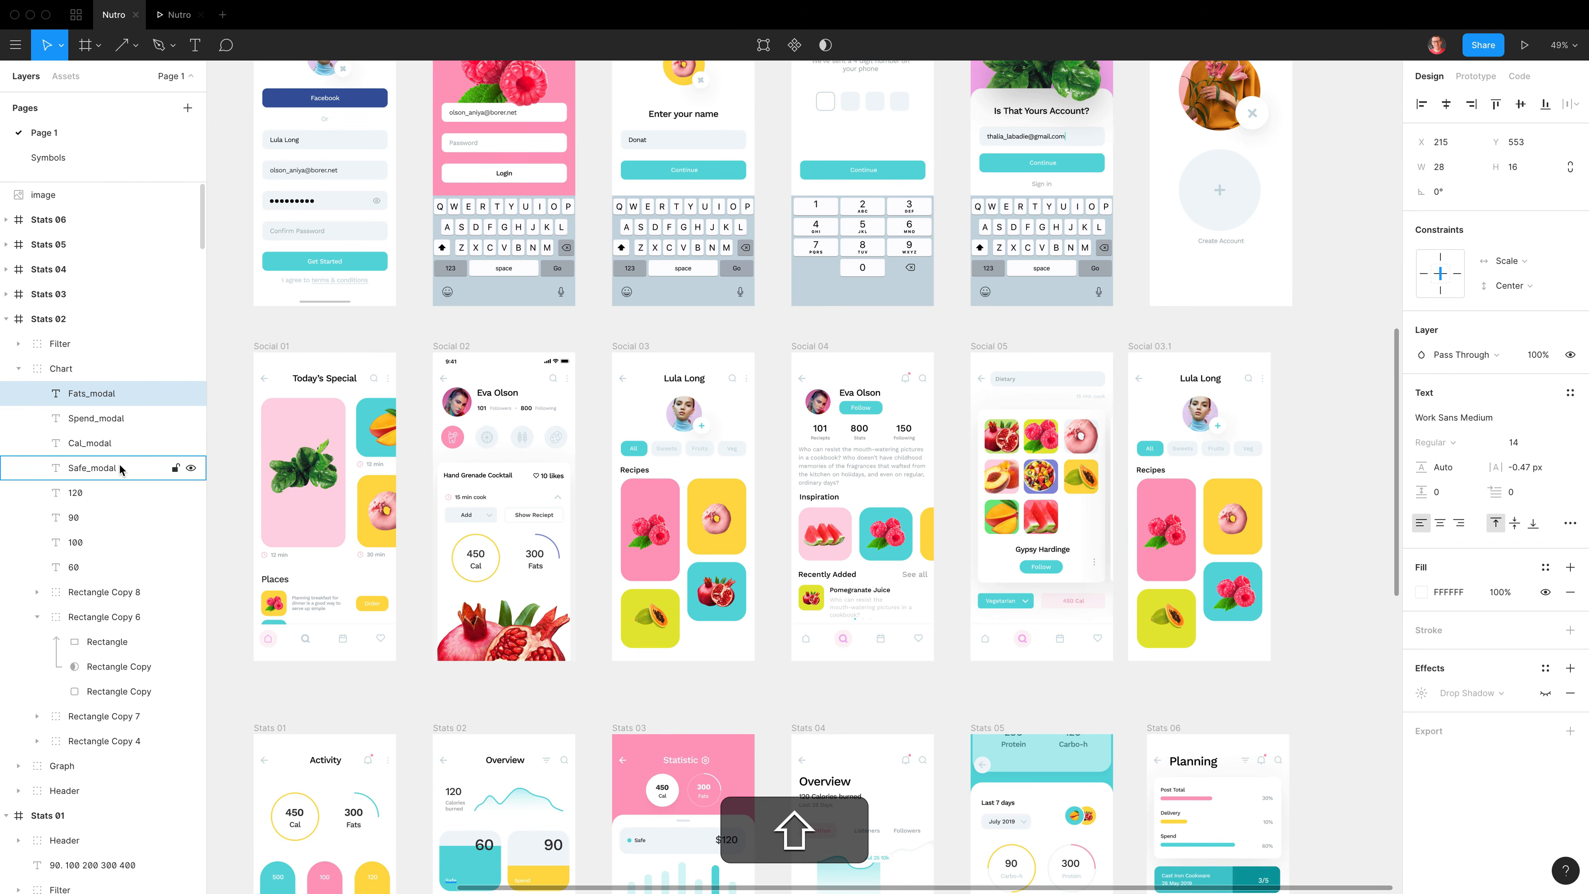
shift+click(94, 468)
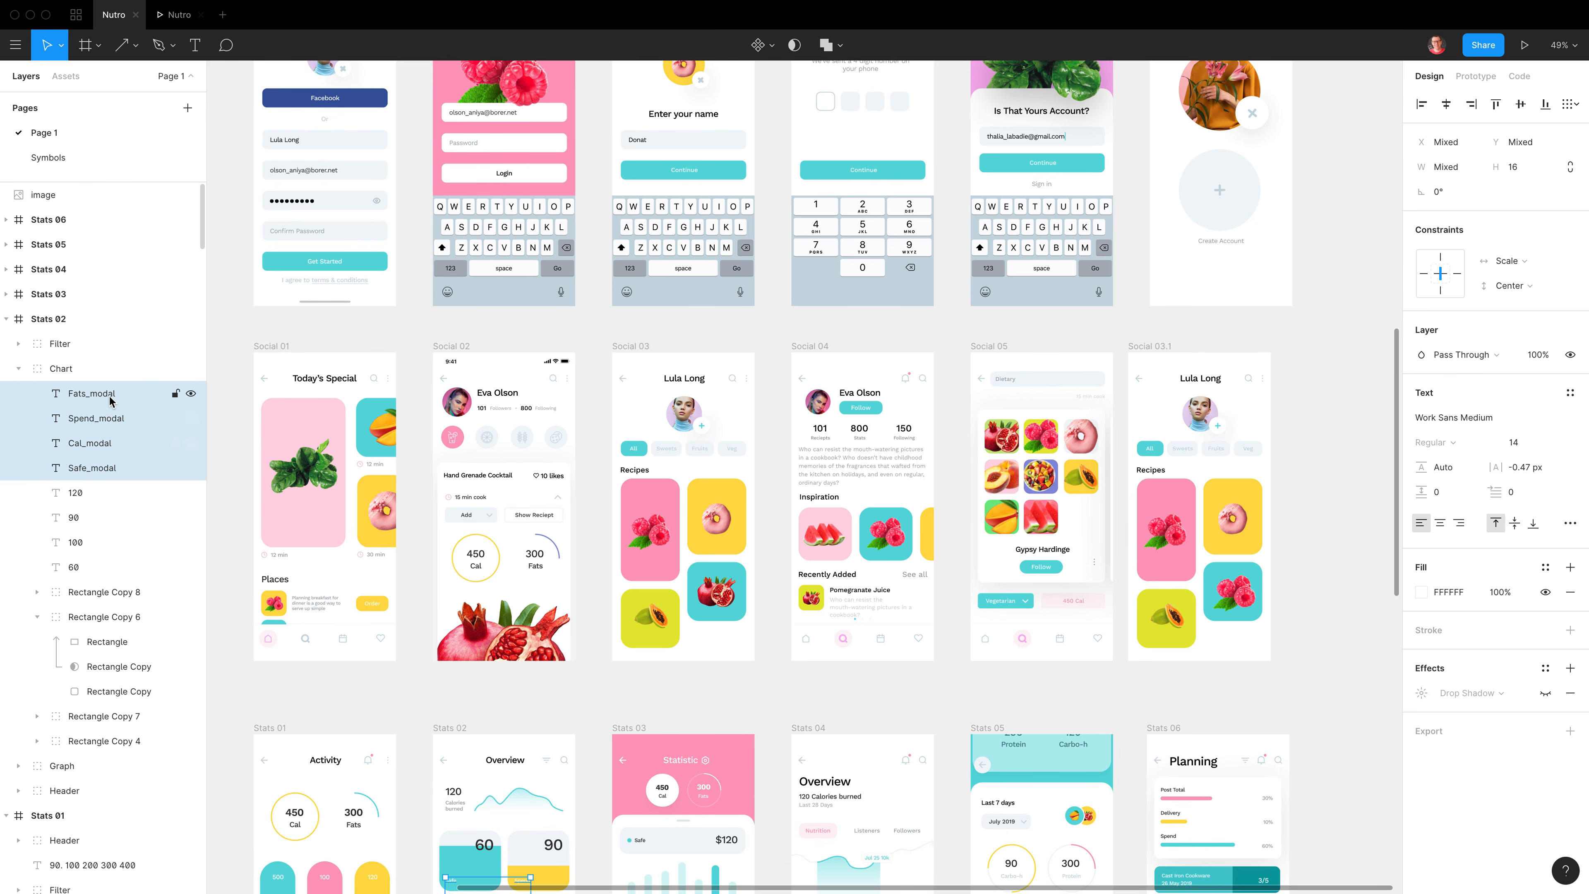
key(super)
key(super+r)
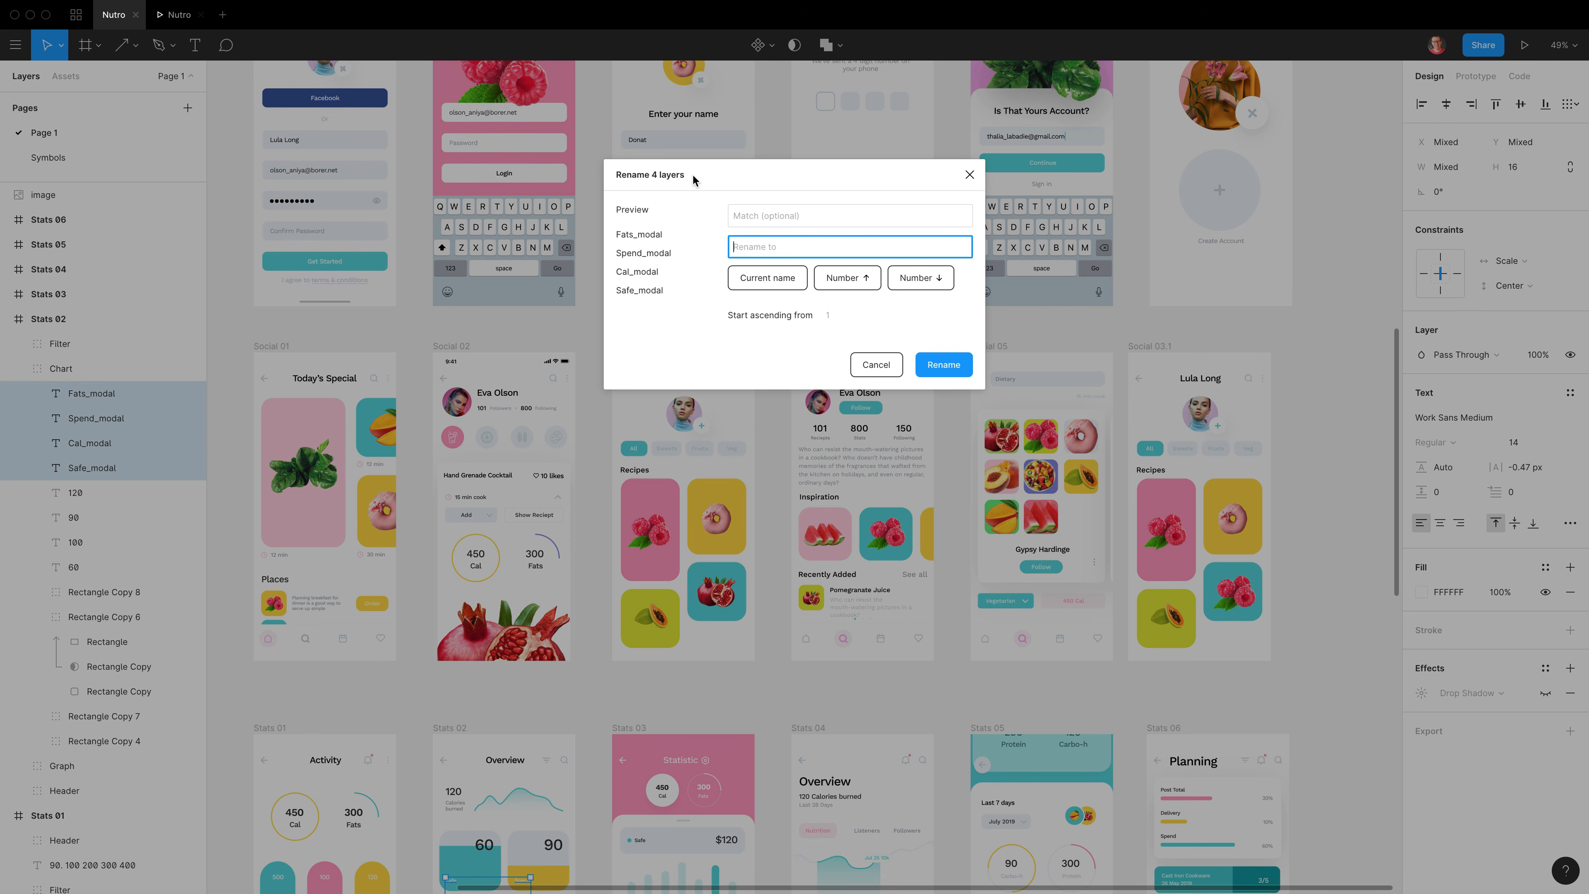
- Enter the regular expression ([a-zA-Z]+) as the match pattern for renaming the four layers
click(738, 217)
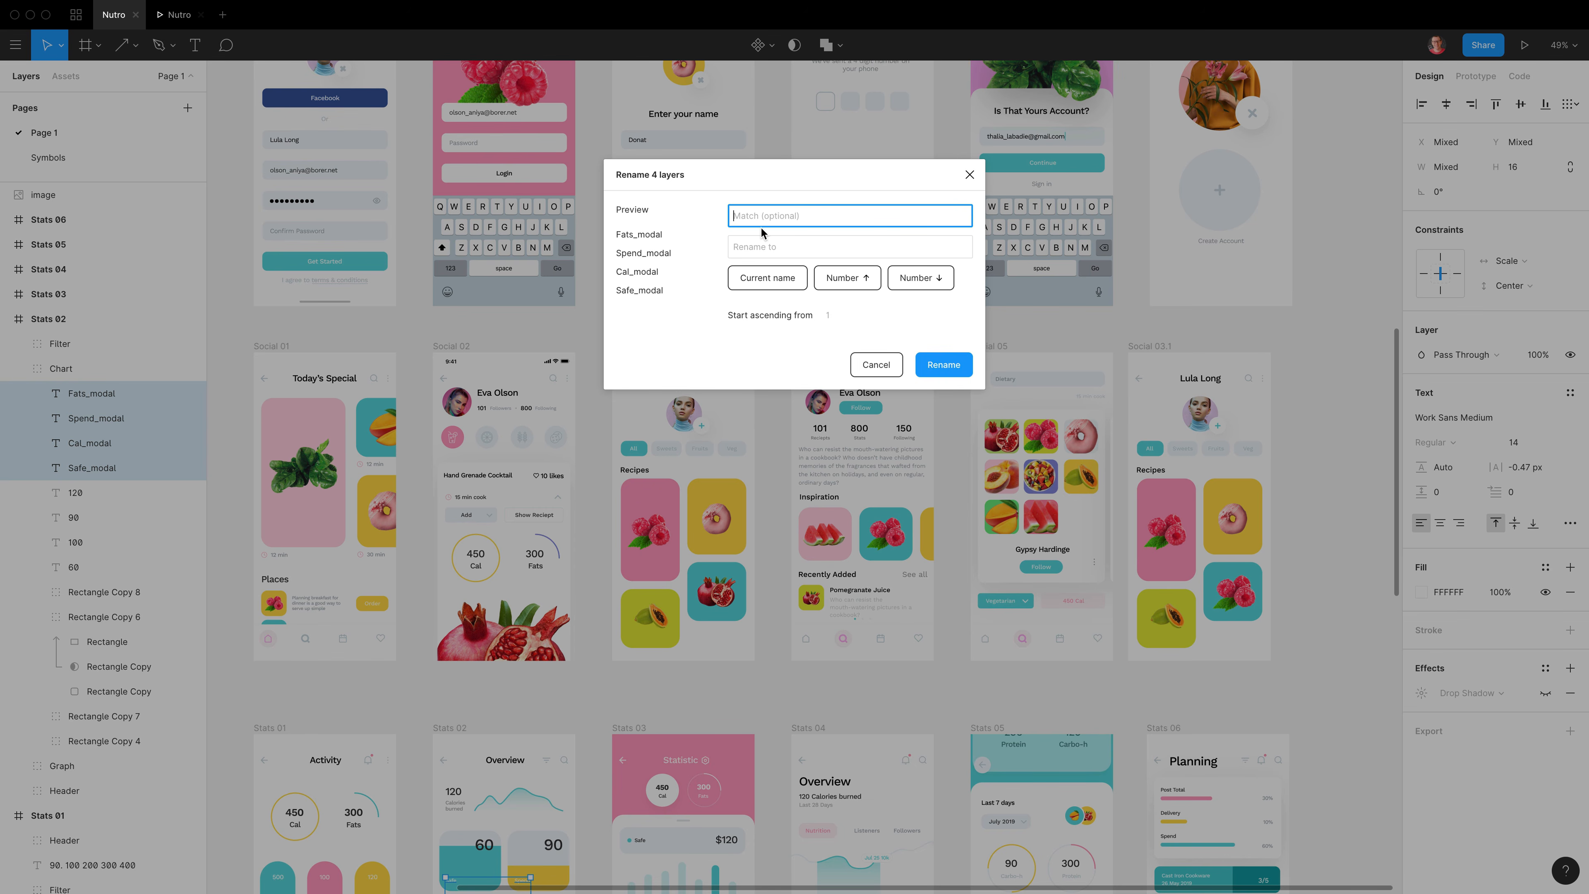
text([a-zA-Z])
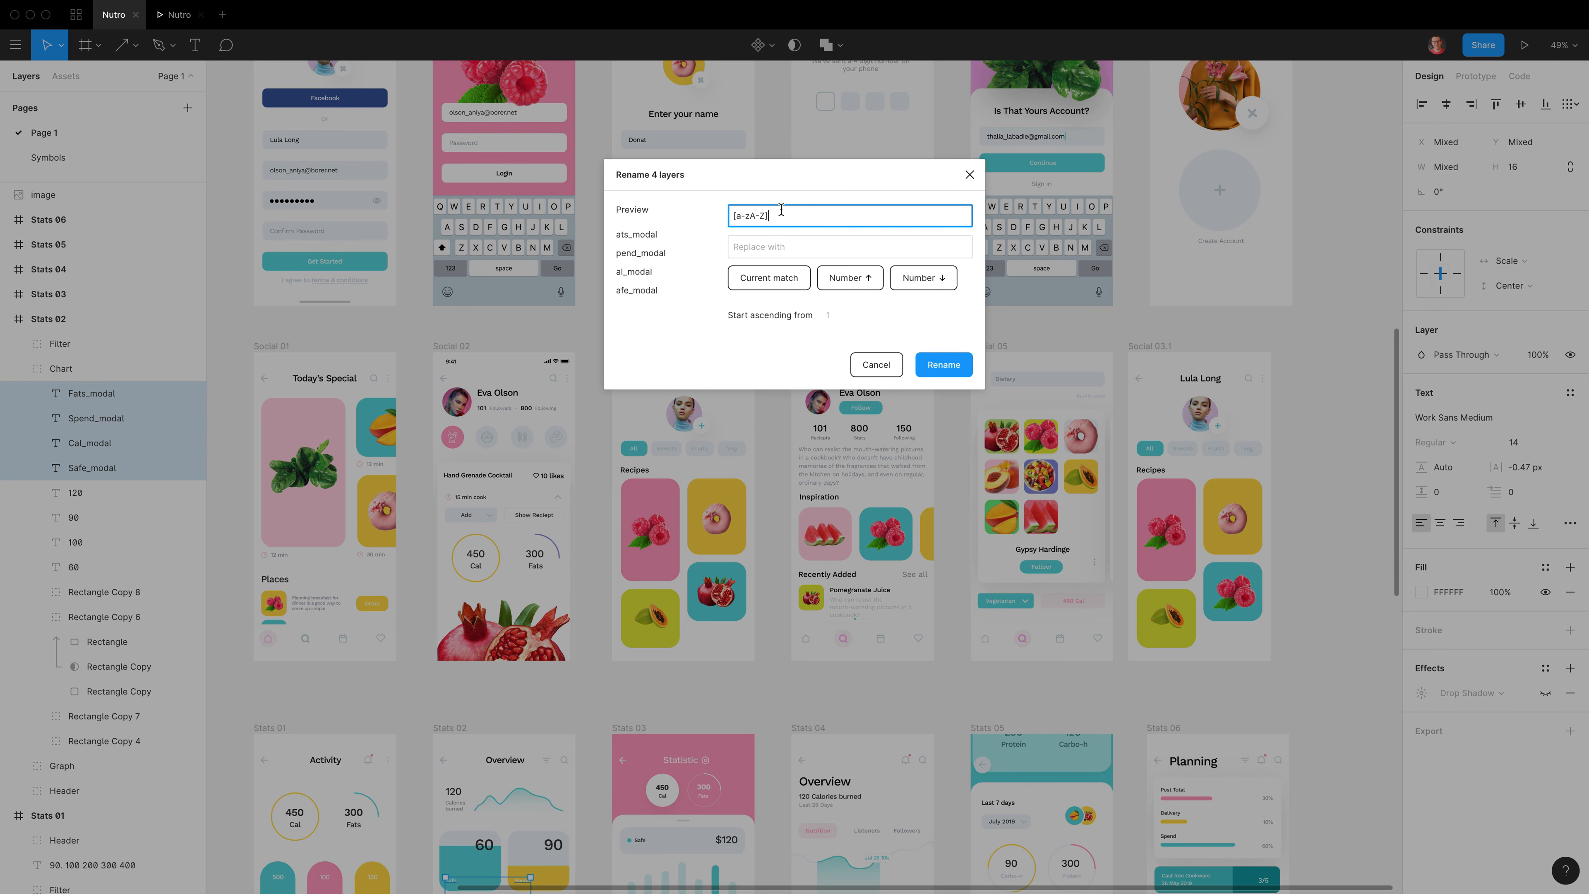
key(shift)
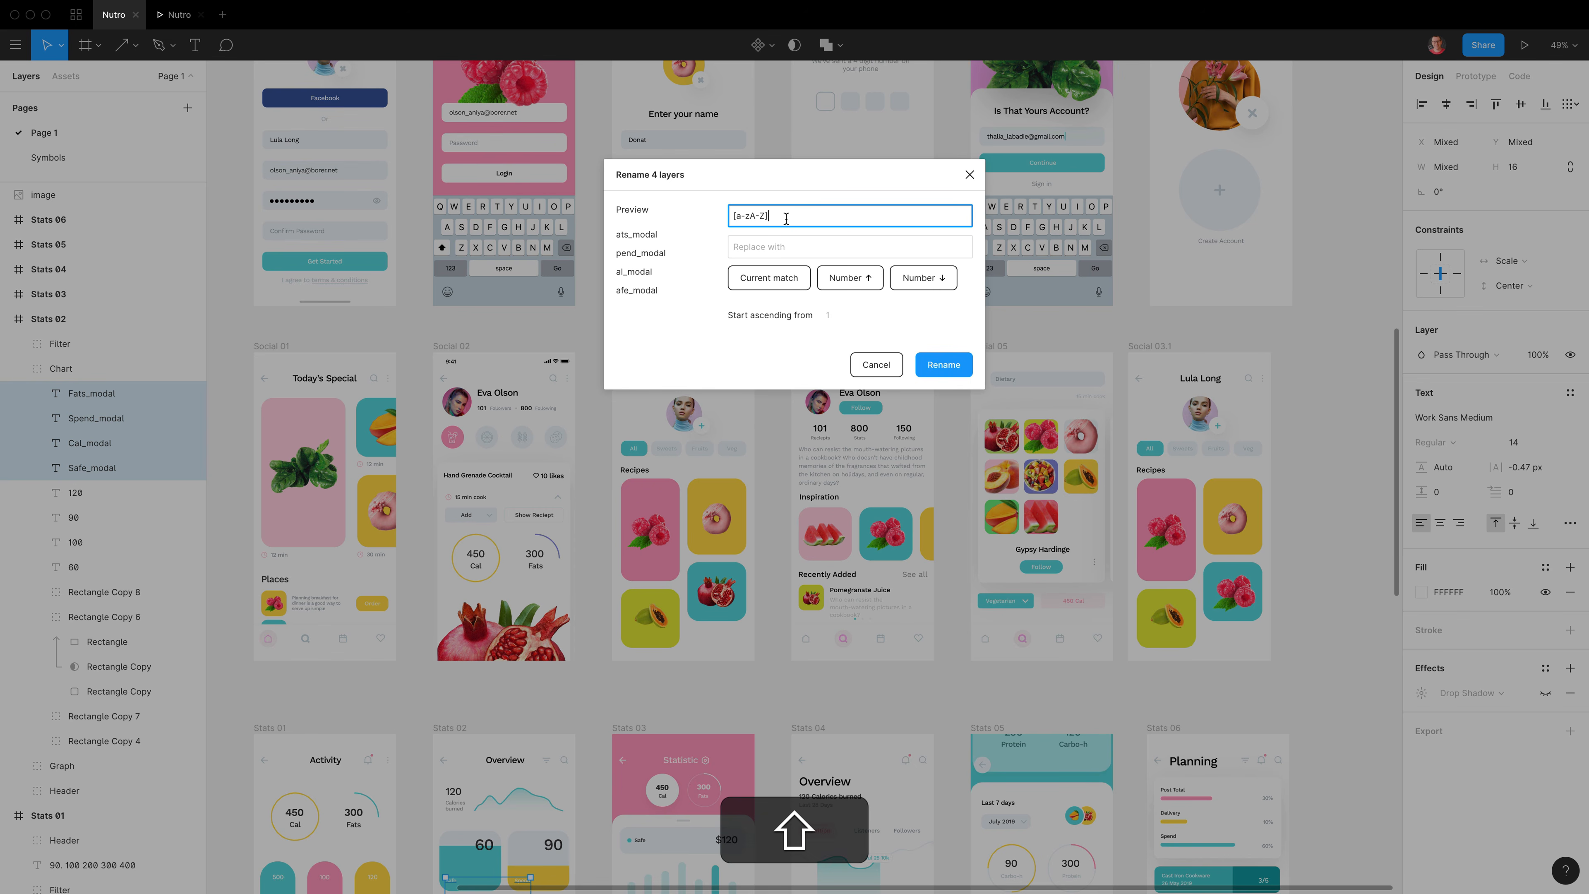
text(+)
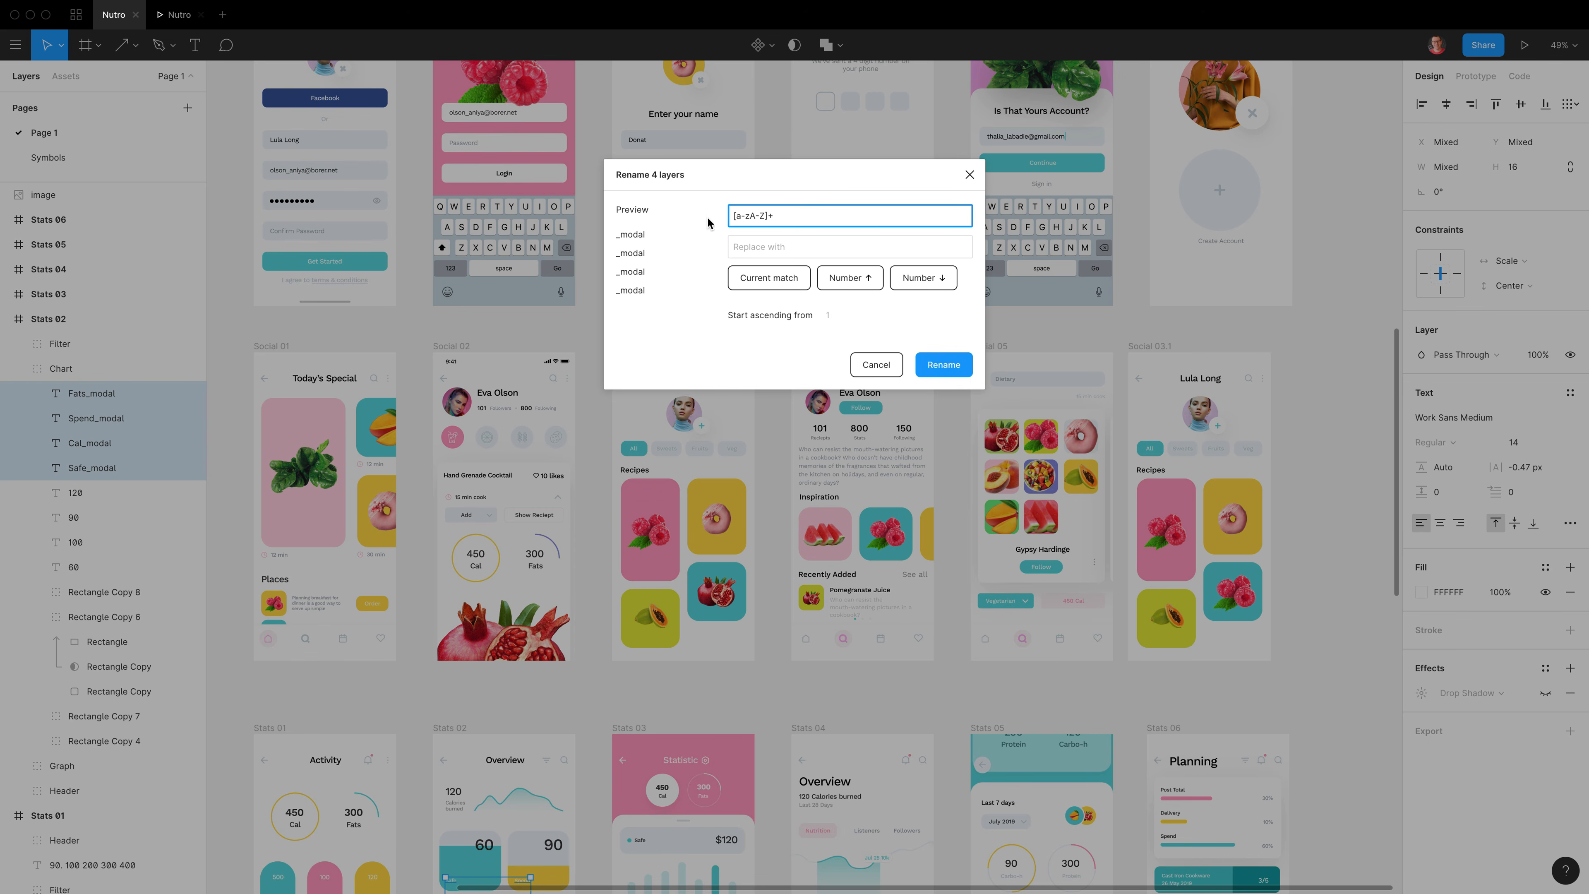
text())
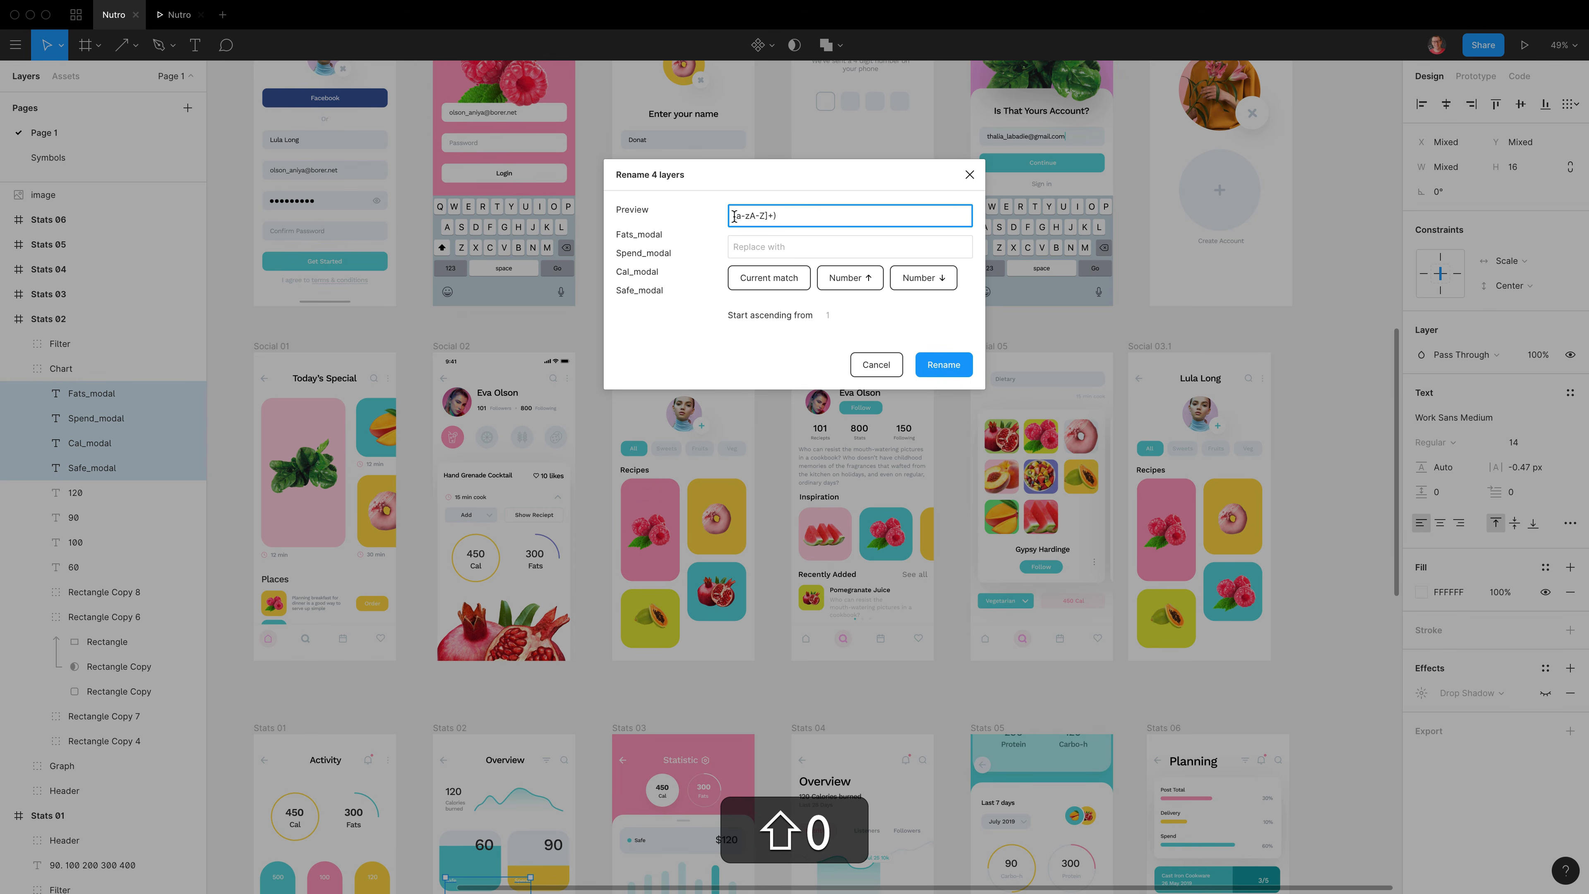
text(()
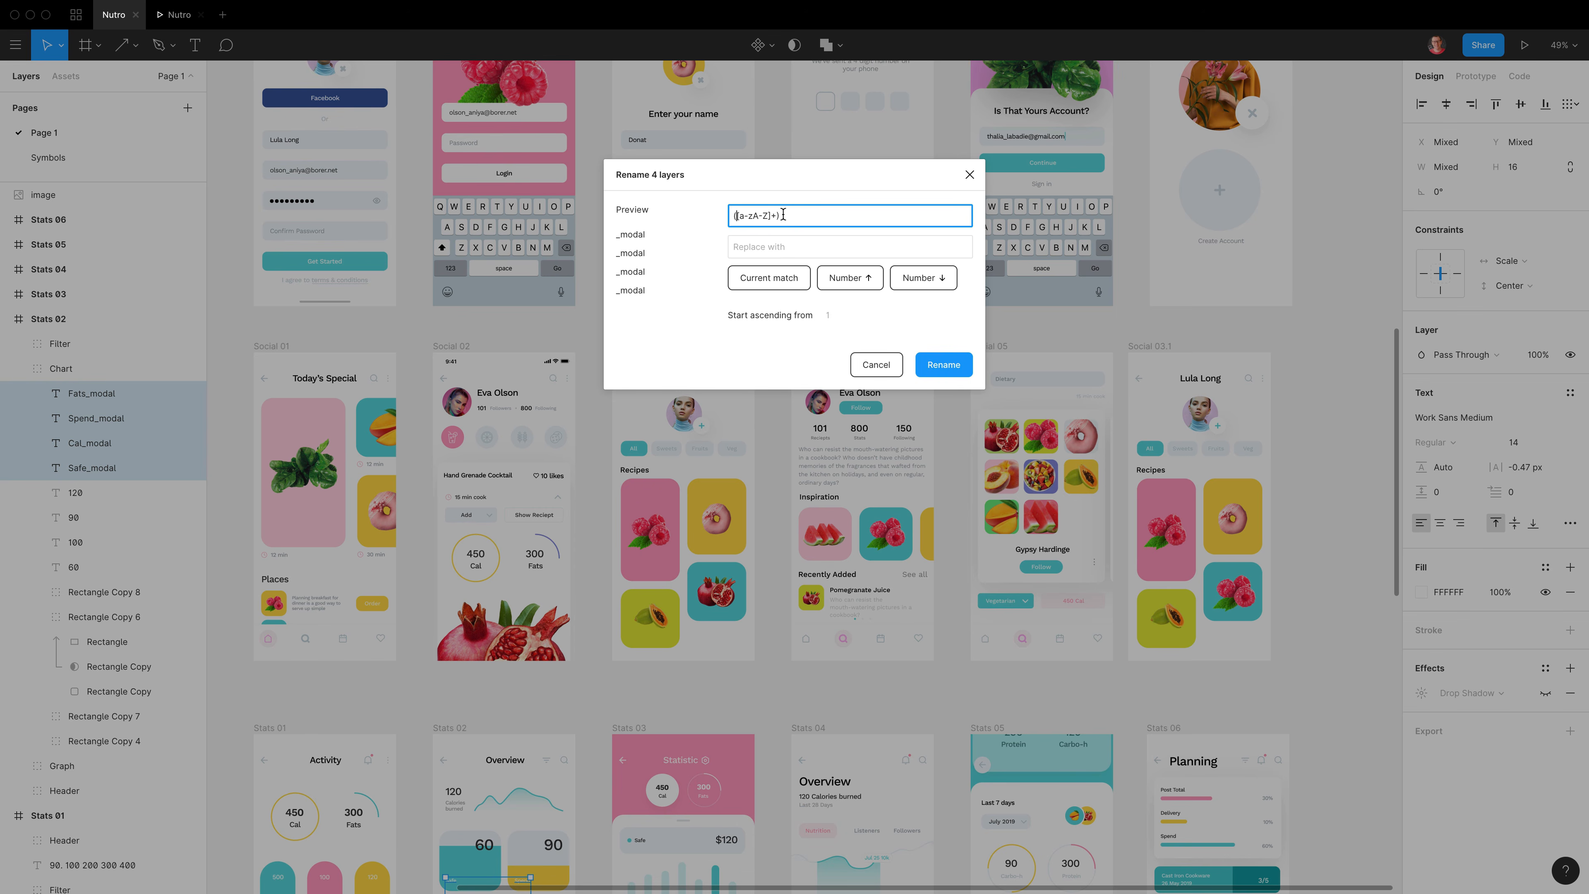
click(784, 215)
key(shift)
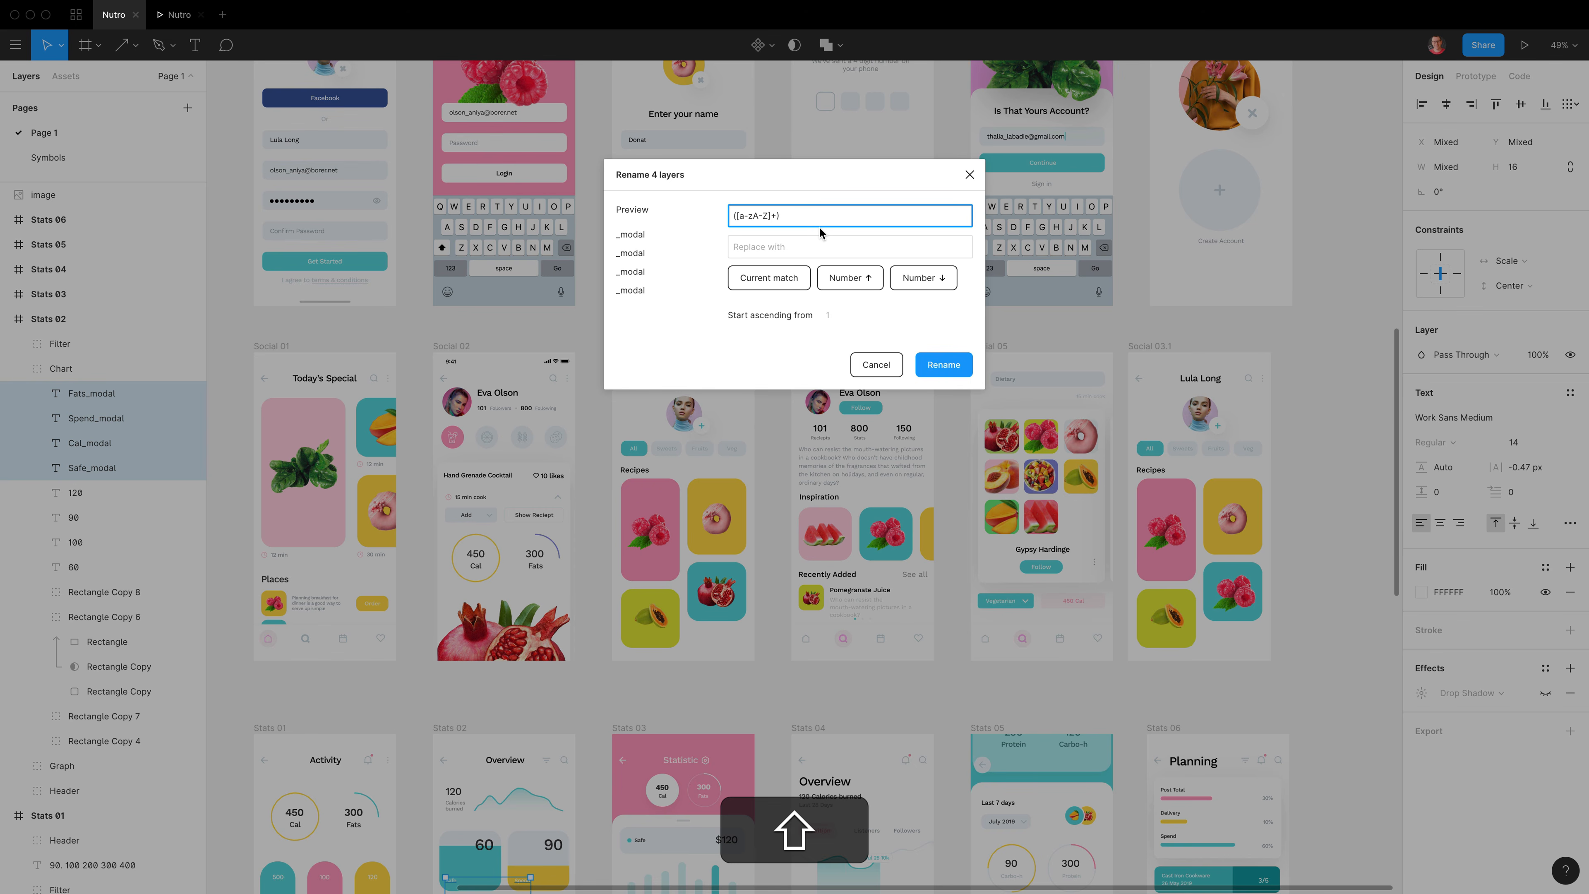
- Duplicate the capture group in the match pattern with an underscore between, giving ([a-zA-Z]+)_([a-zA-Z]+)
drag(805, 216, 710, 216)
key(super+c)
click(783, 215)
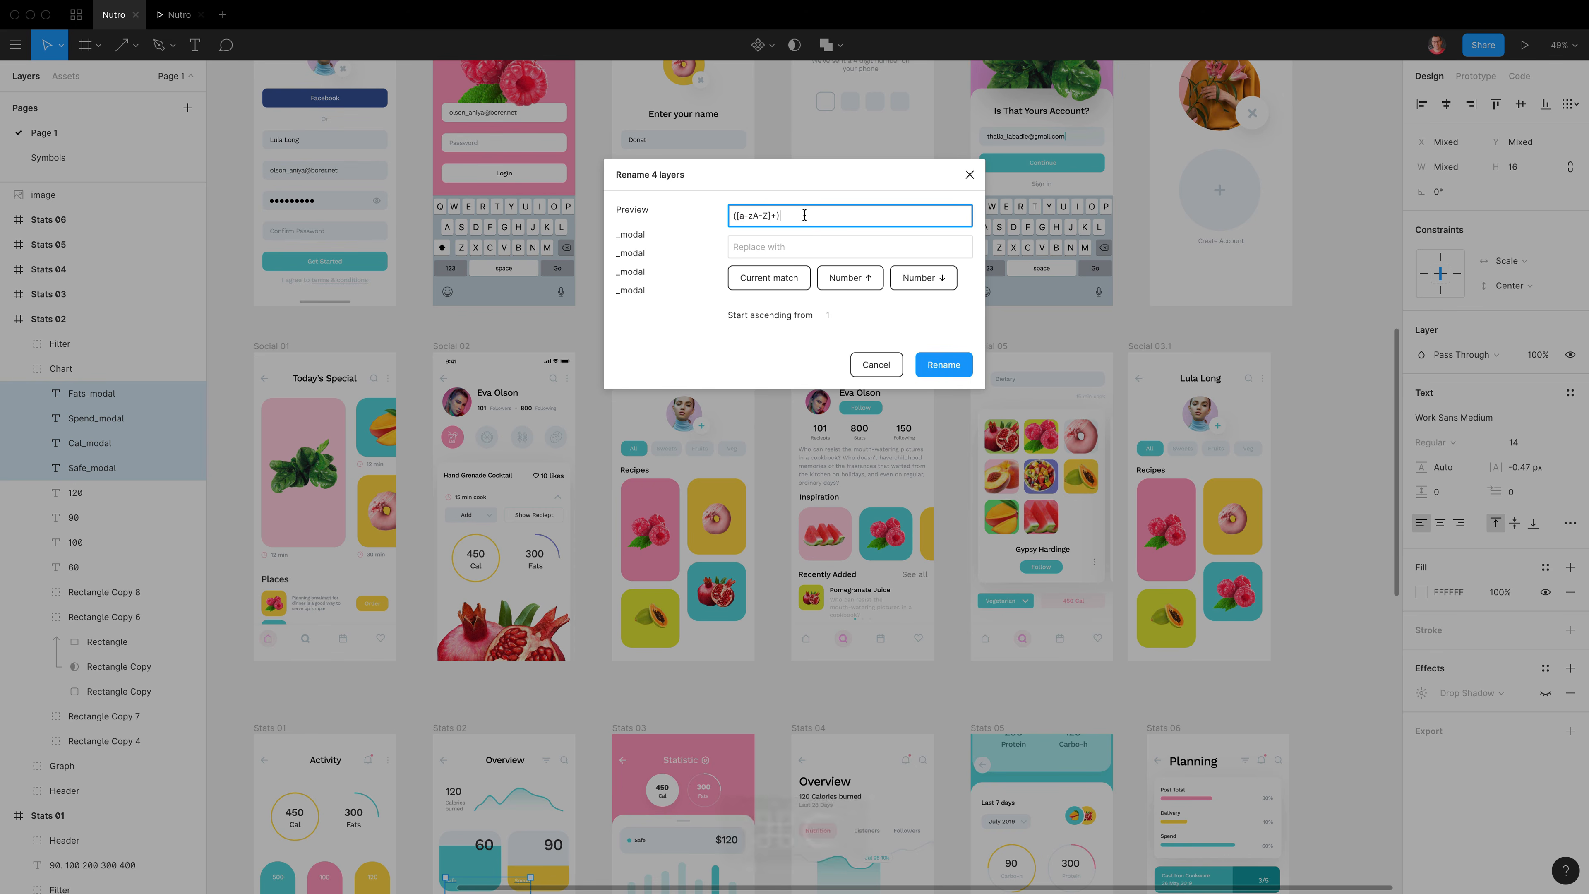
key(super+v)
text(_)
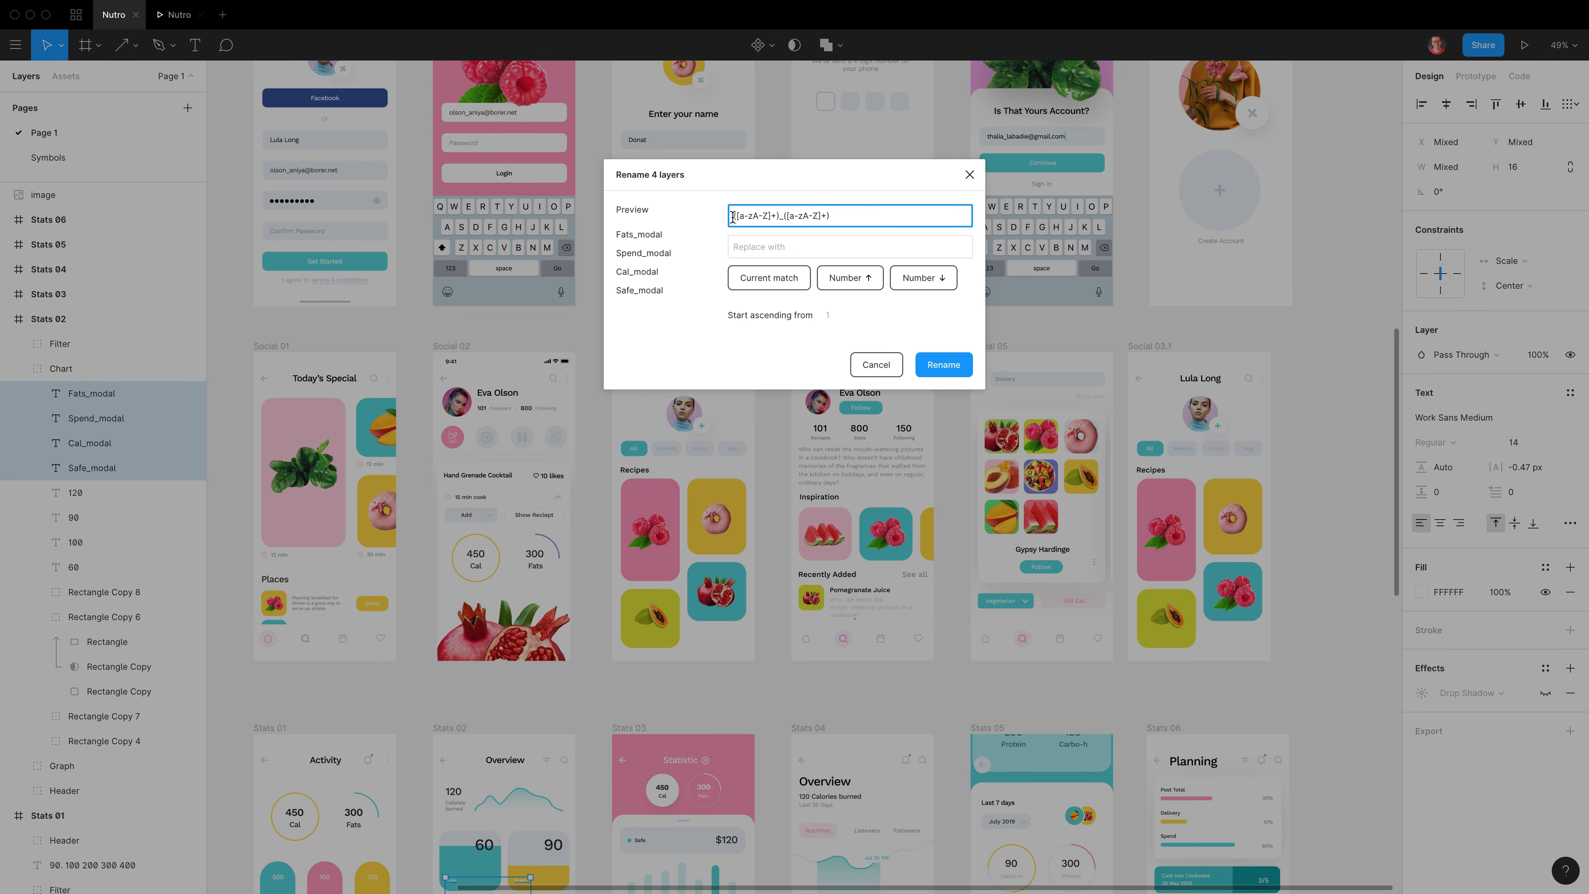
drag(733, 217, 780, 216)
click(790, 218)
- Enter $2$1 as the replacement so the two captured name parts swap places
click(775, 244)
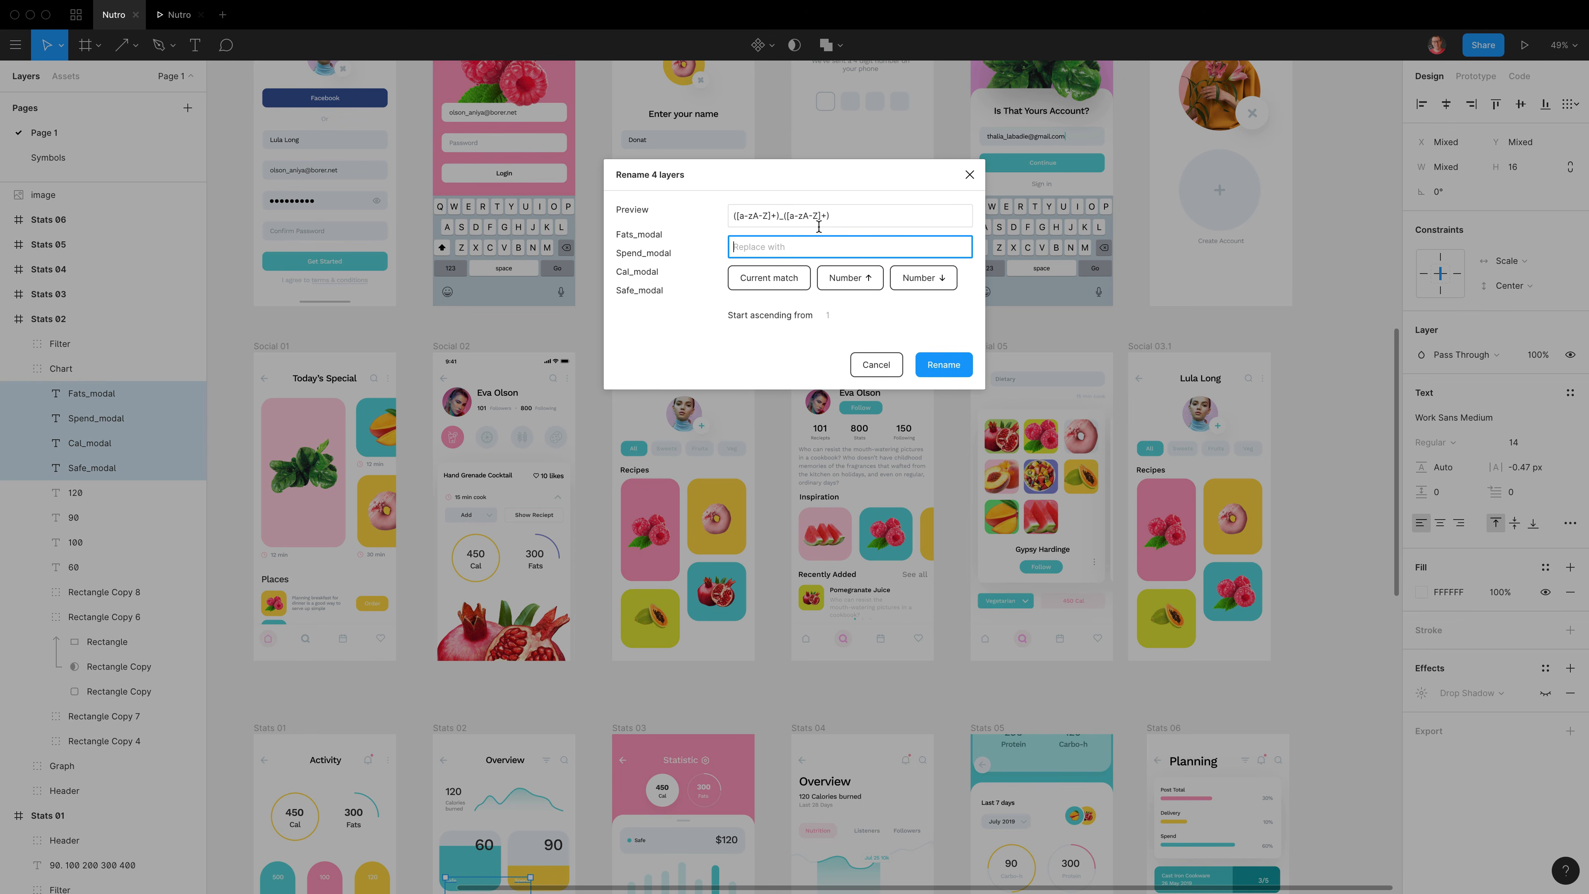
text($1)
key(BackSpace)
text(2)
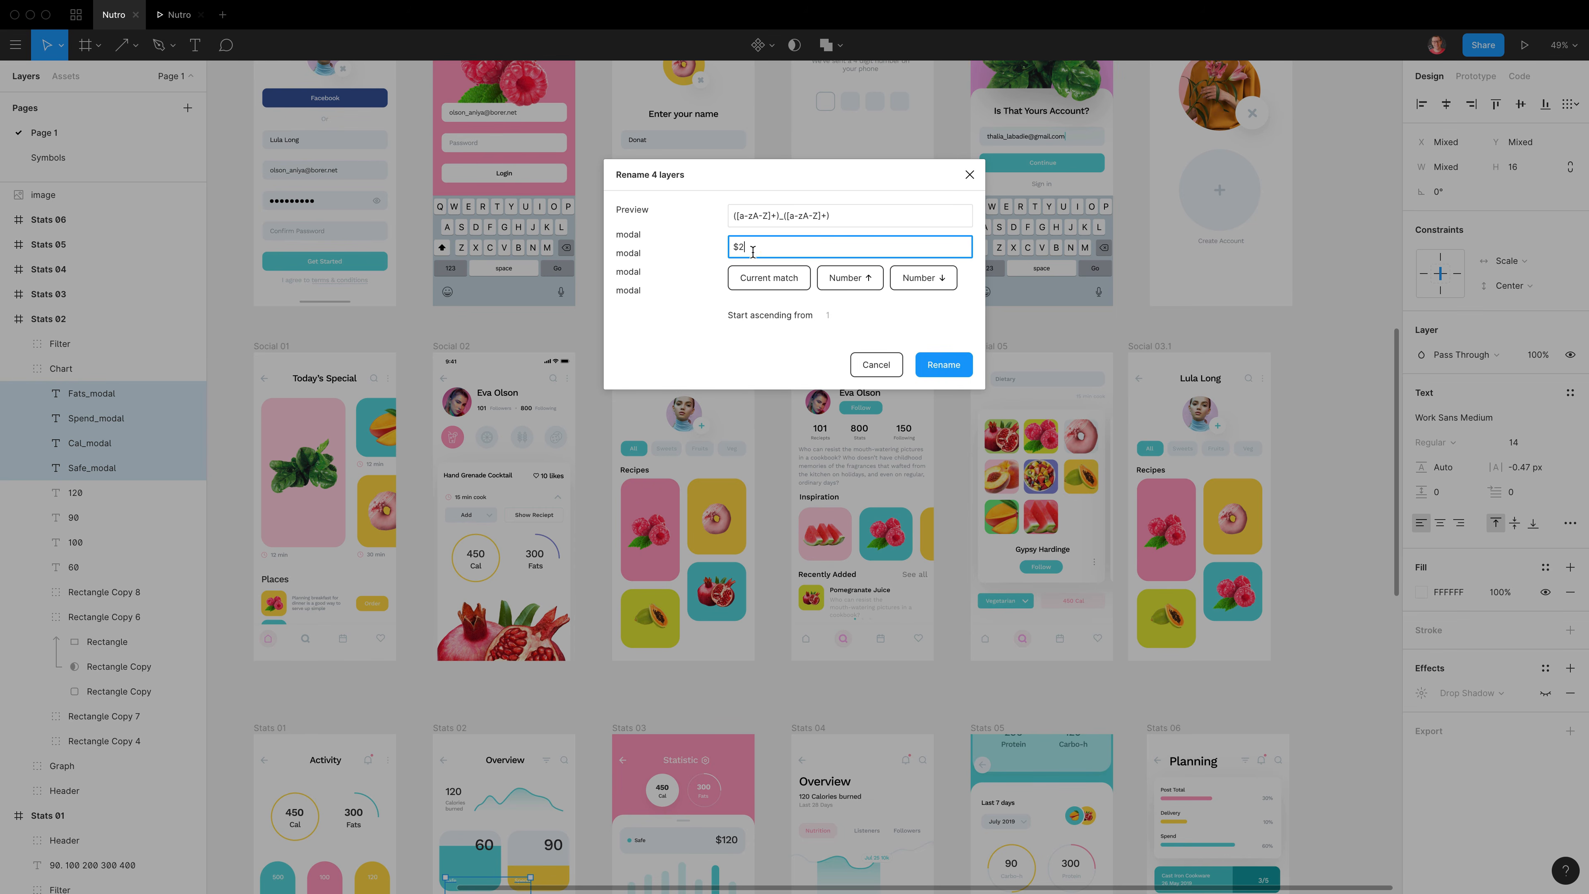
text($1)
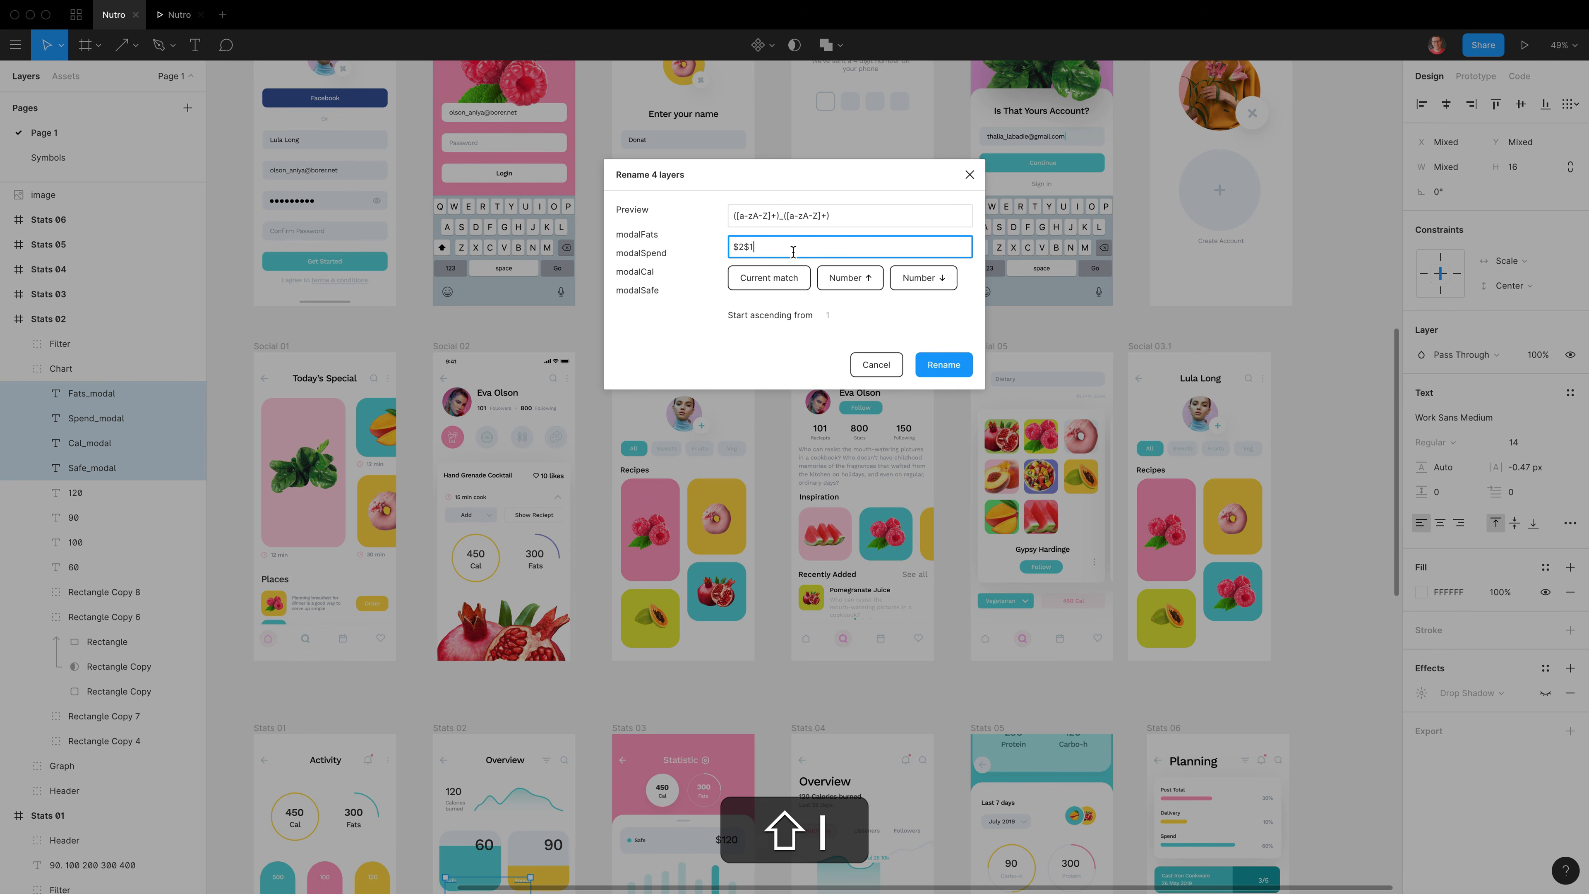
- Extend the replacement to assets/$2/$1 and apply the rename to the four layers
click(745, 249)
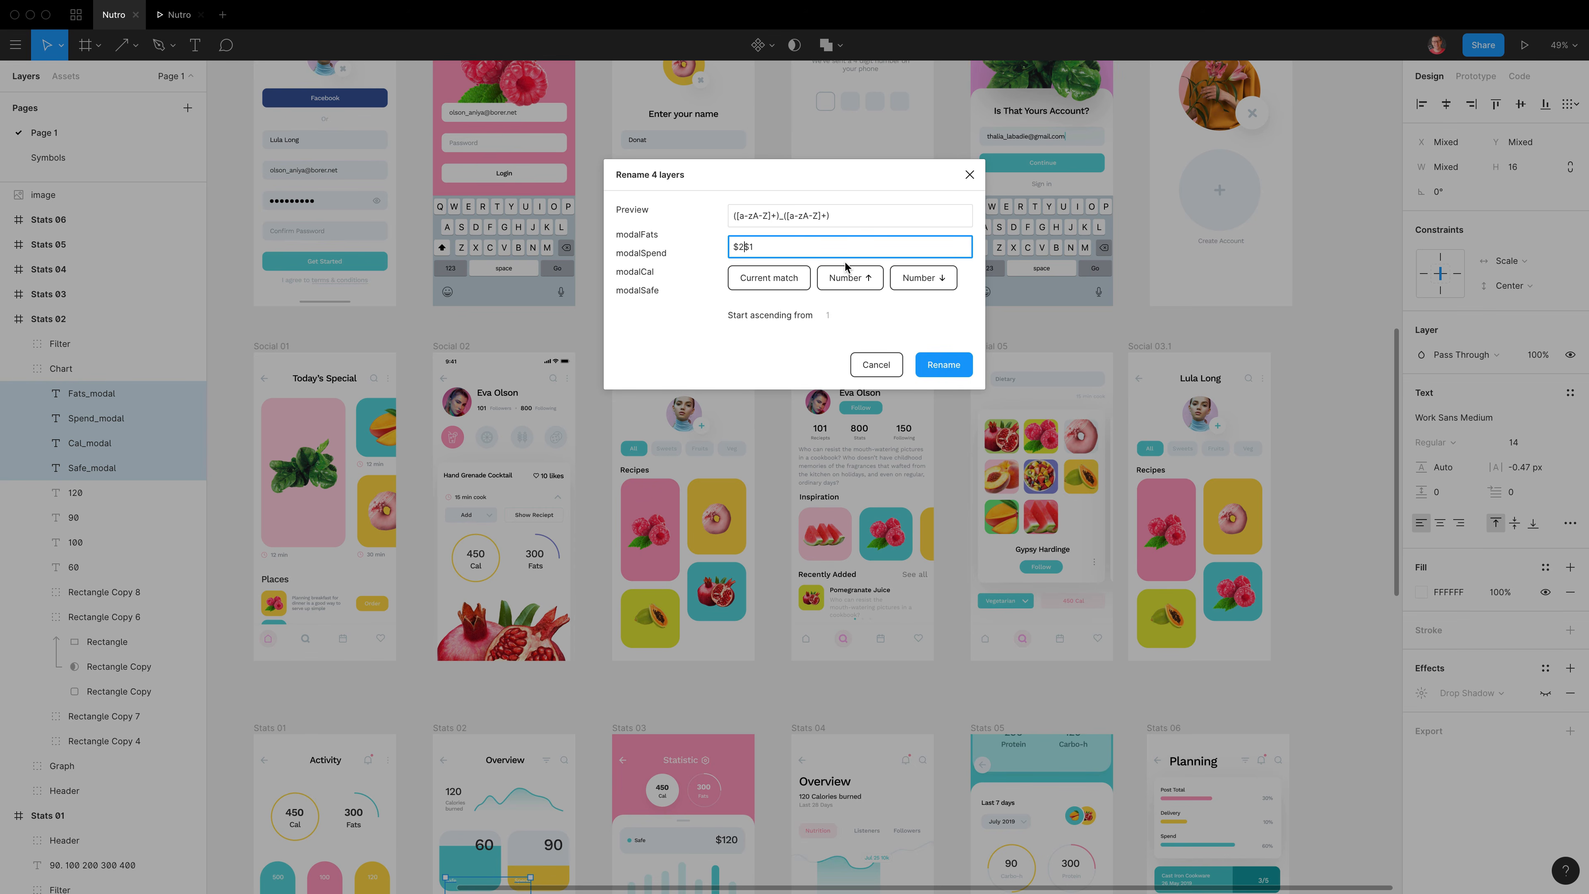
text(/)
text(assets/)
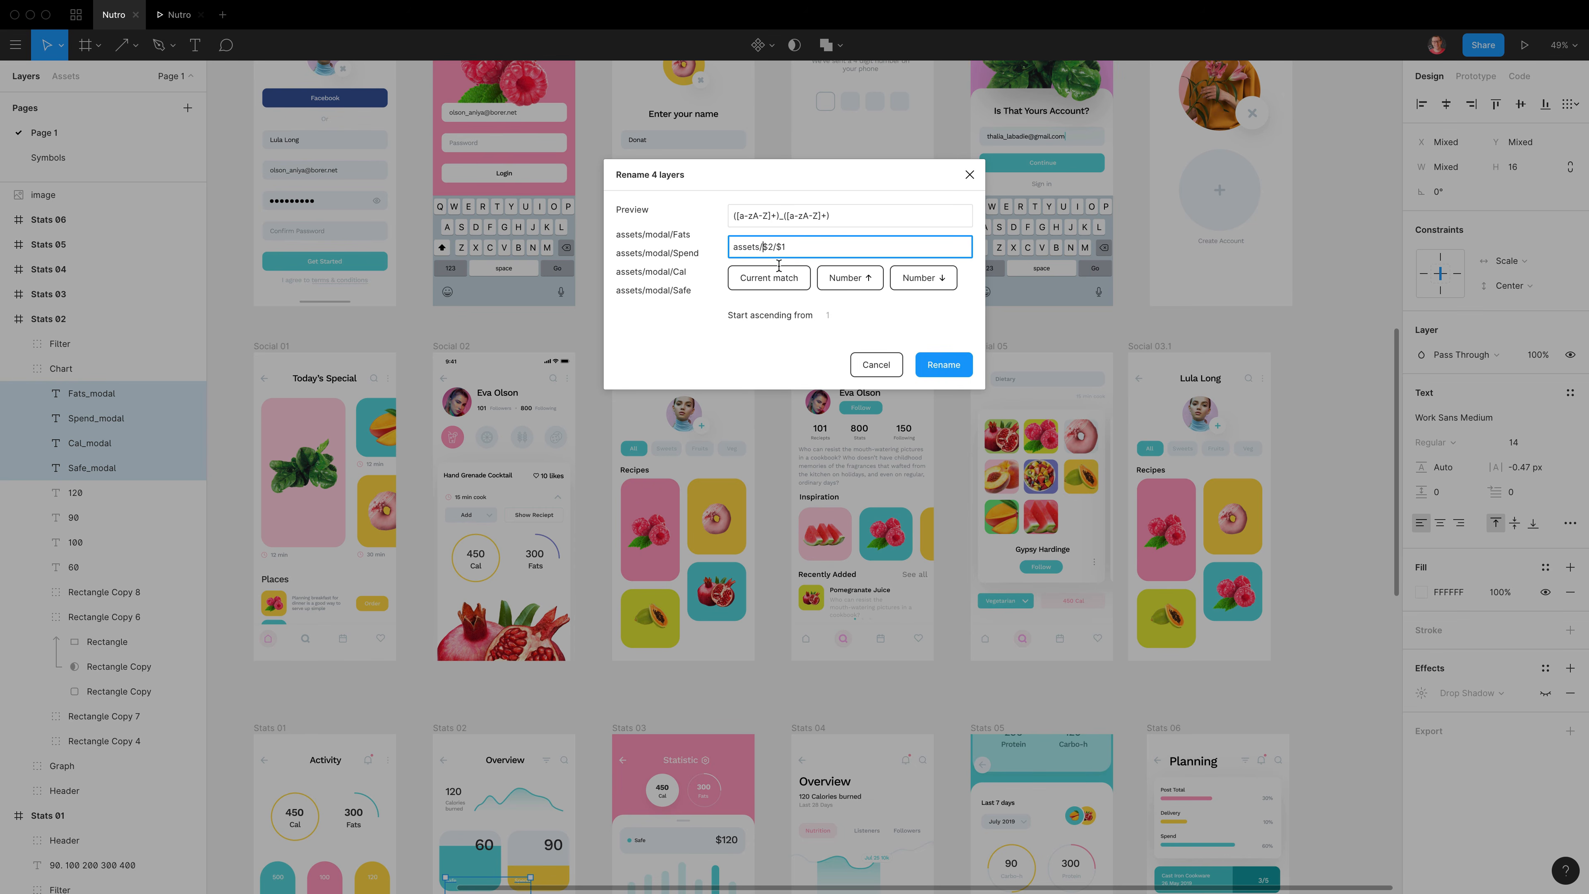
click(946, 366)
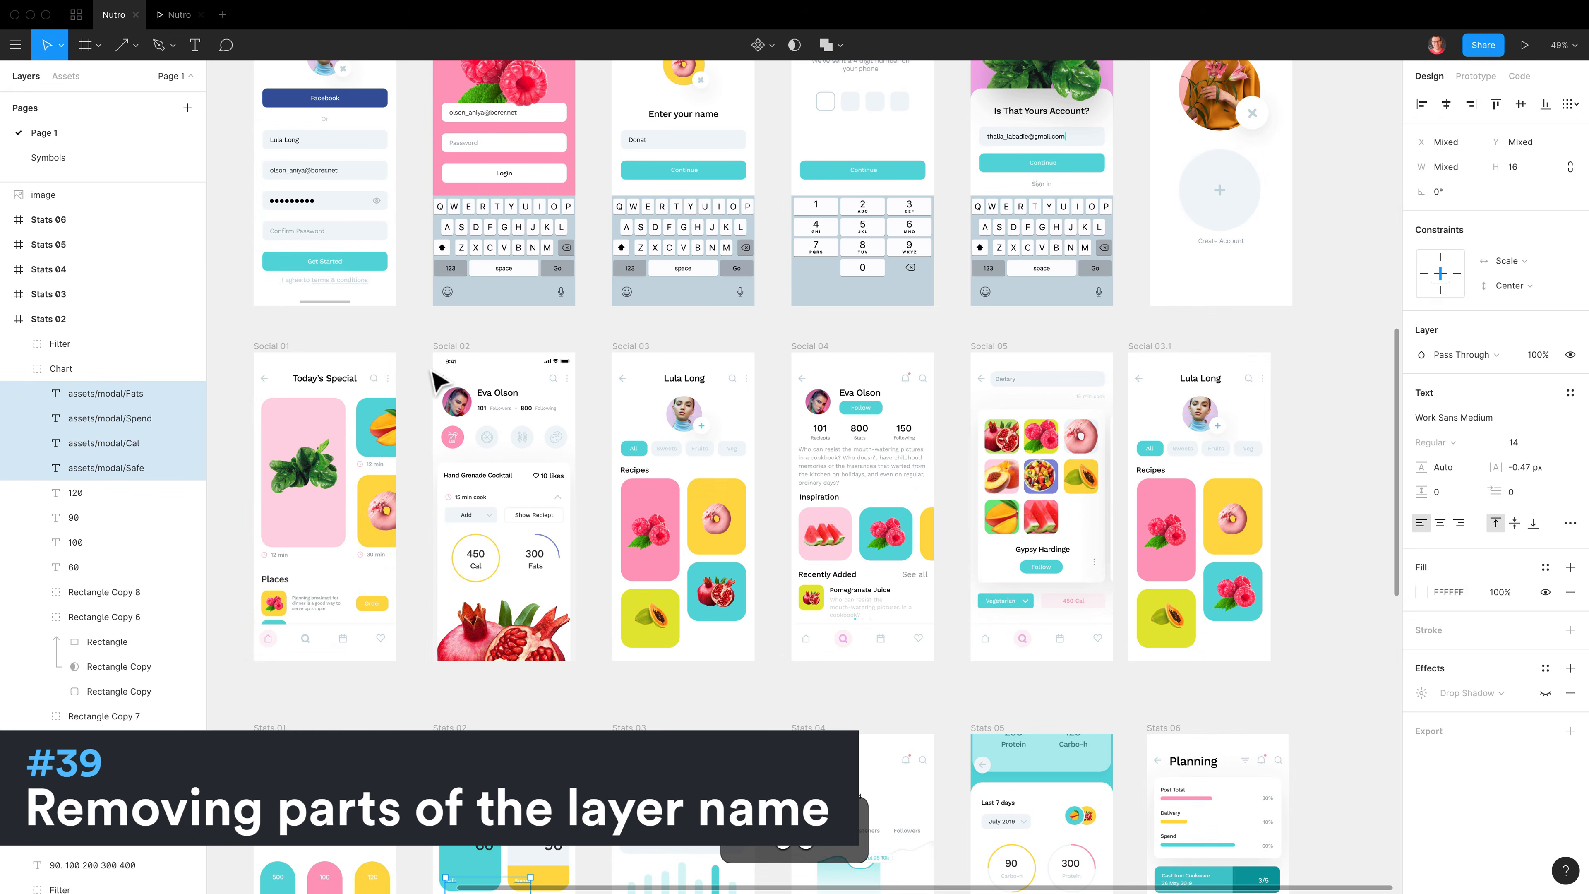
- Reopen batch renaming for the same four layers and try matching modal/ with an empty replacement
key(super+r)
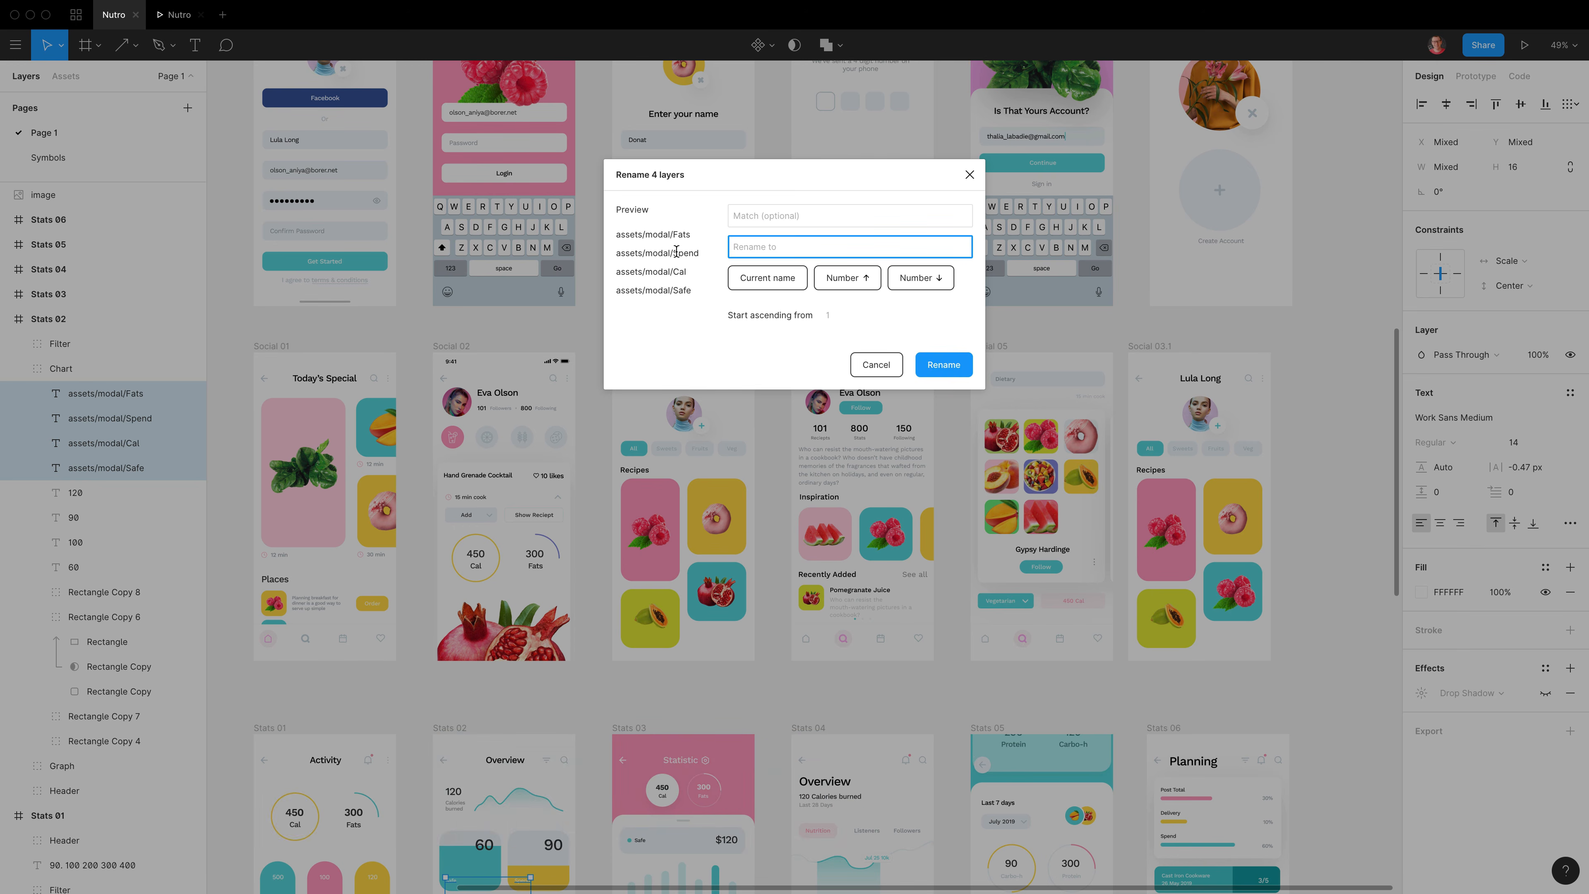
key(shift+Tab)
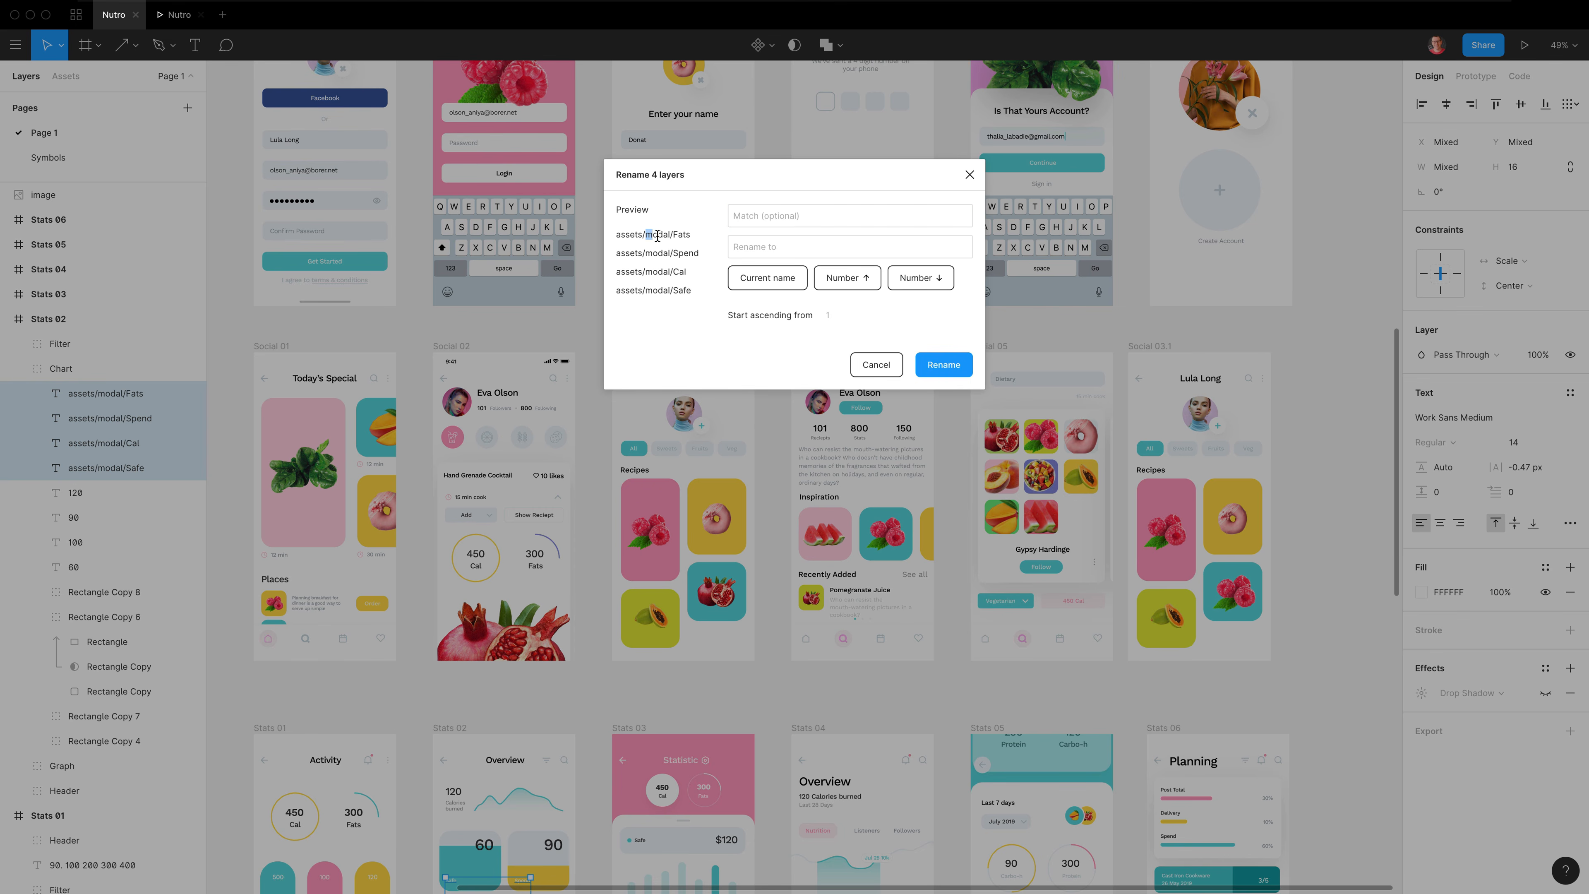
drag(649, 236, 672, 237)
key(super+c)
click(746, 212)
key(super+v)
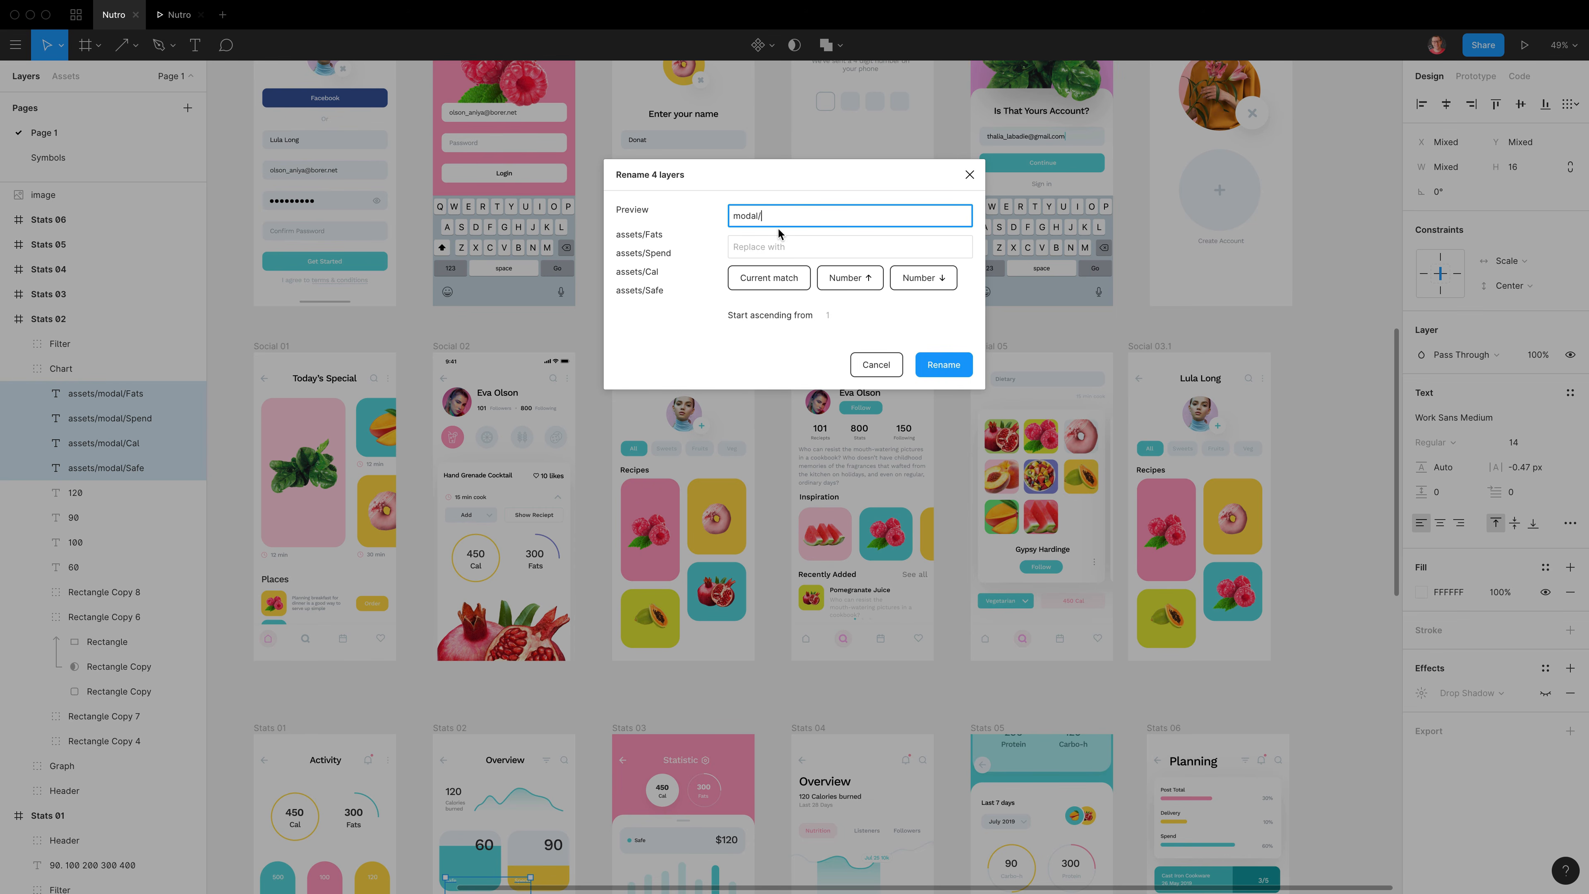
- Change the match text to assets/ with an empty replacement and apply the rename to the four layers
drag(785, 219, 715, 223)
key(BackSpace)
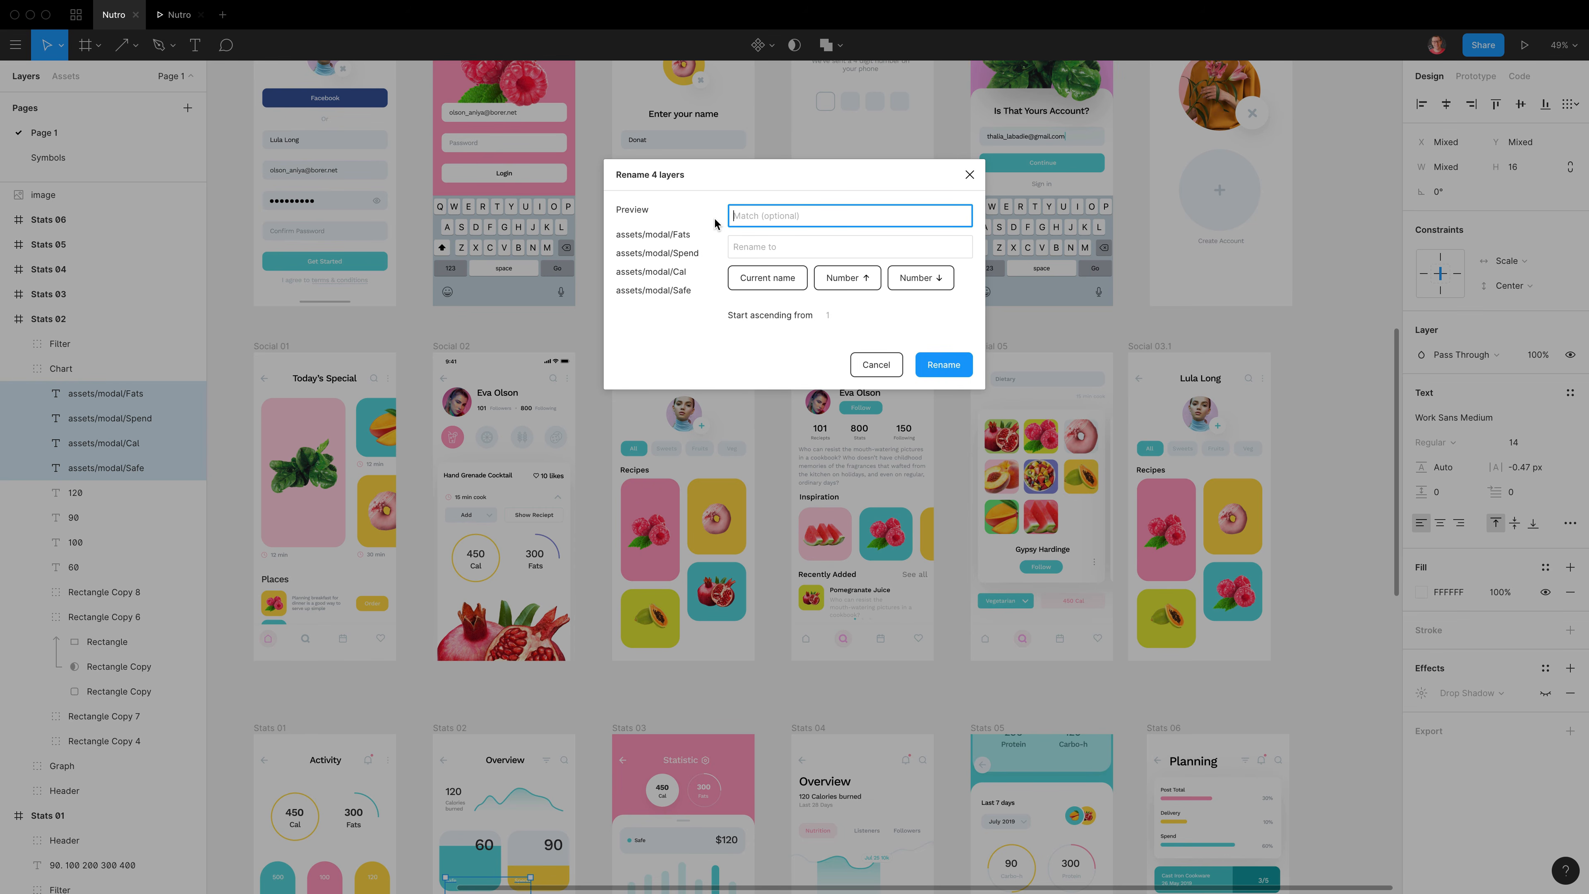
text(assets/)
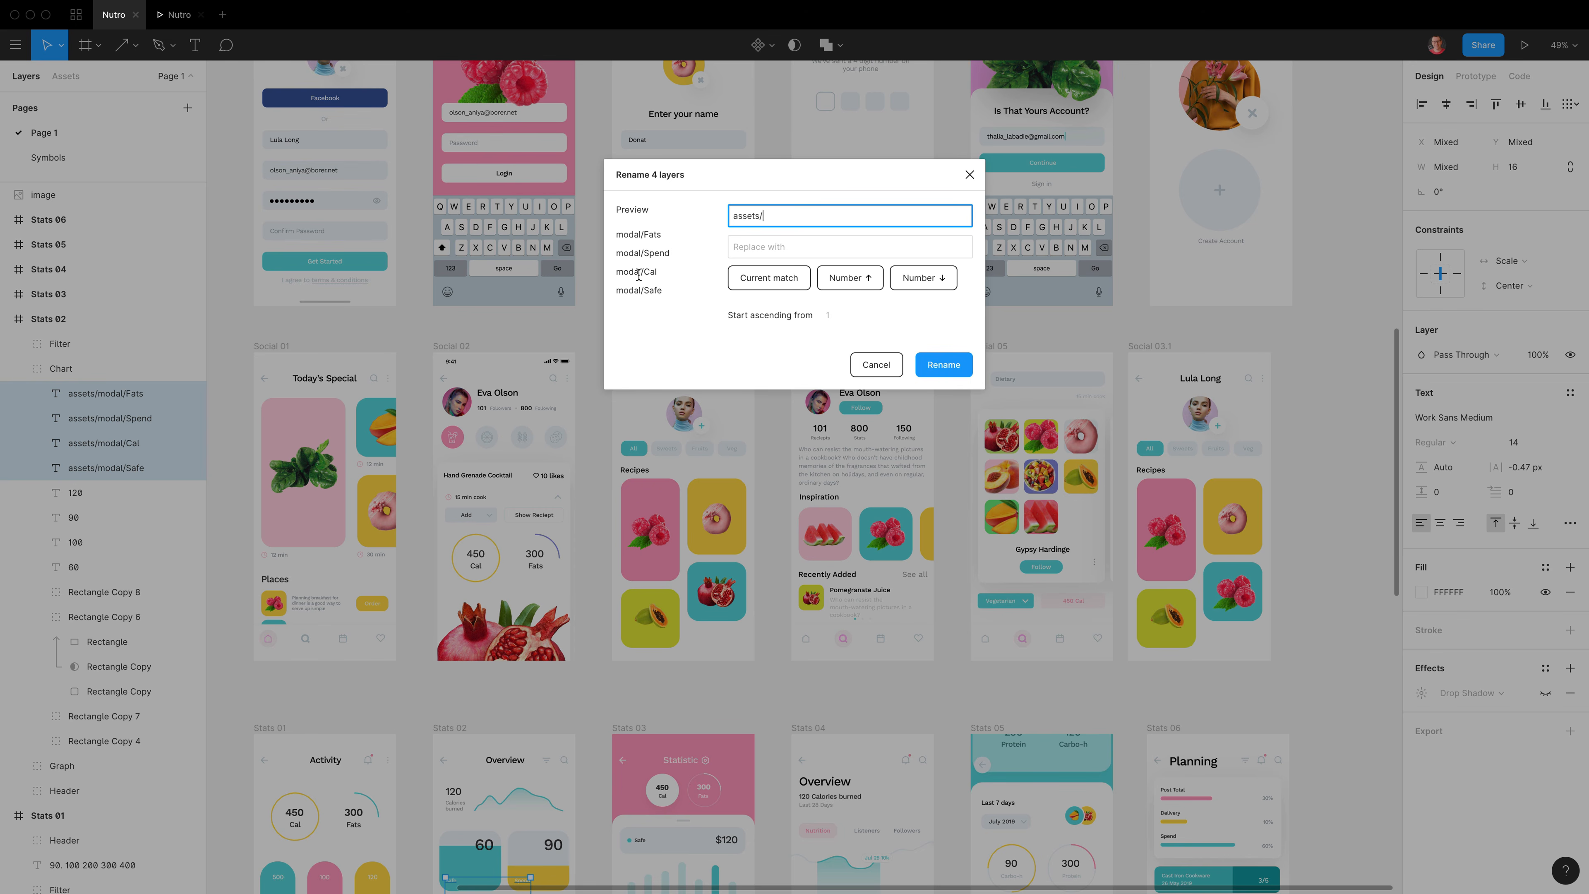
click(945, 363)
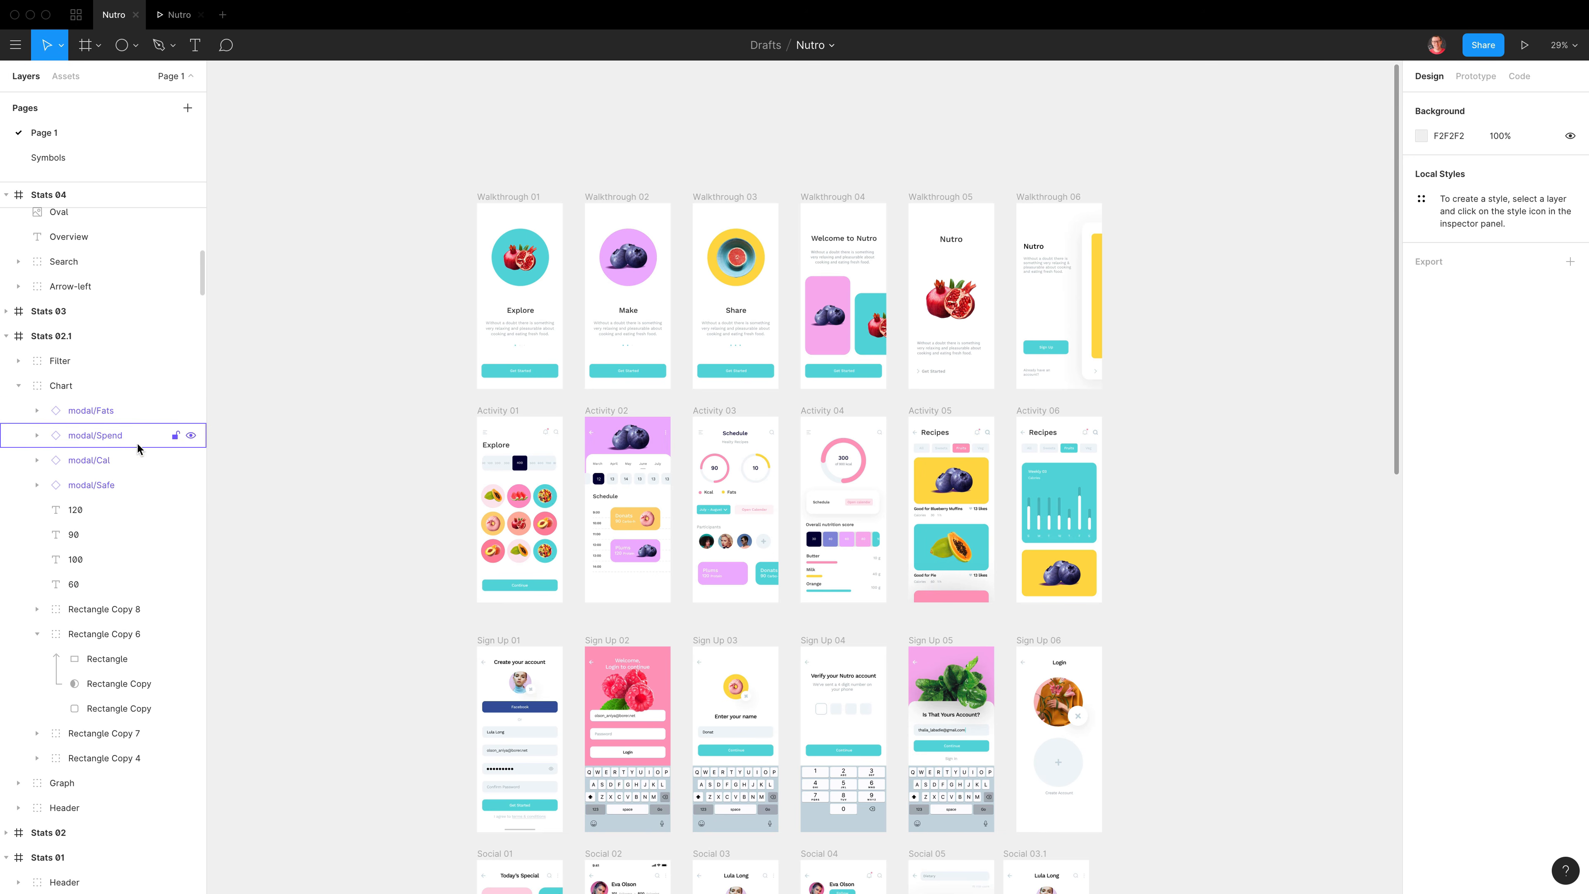
- Zoom to the modal/Spend instance in the Stats 02.1 Chart group and view its CSS code
click(92, 439)
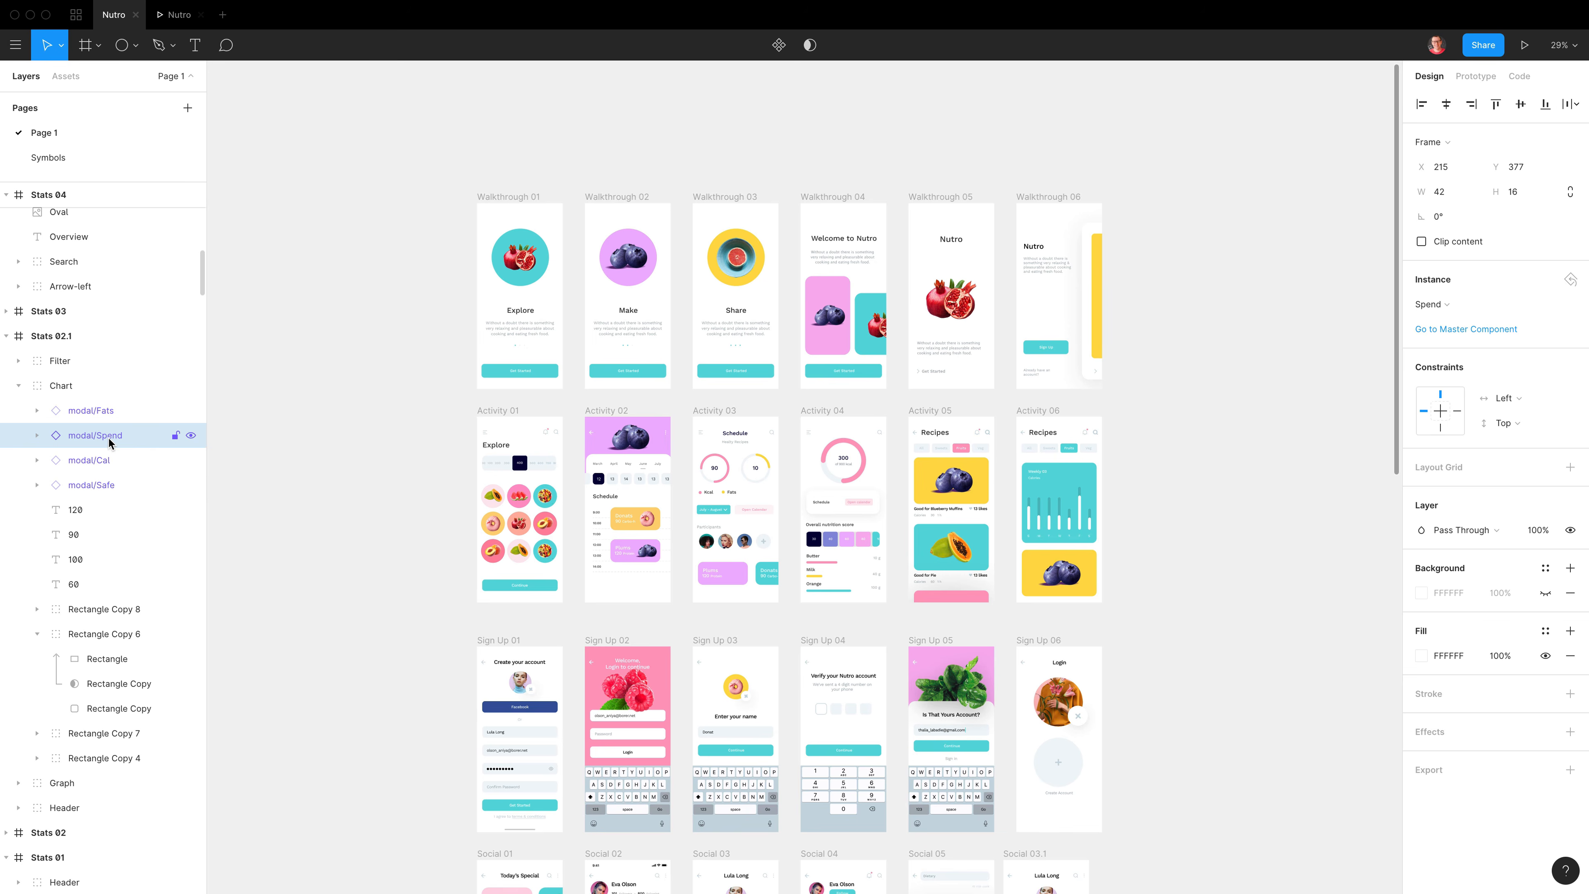
key(shift)
key(shift+2)
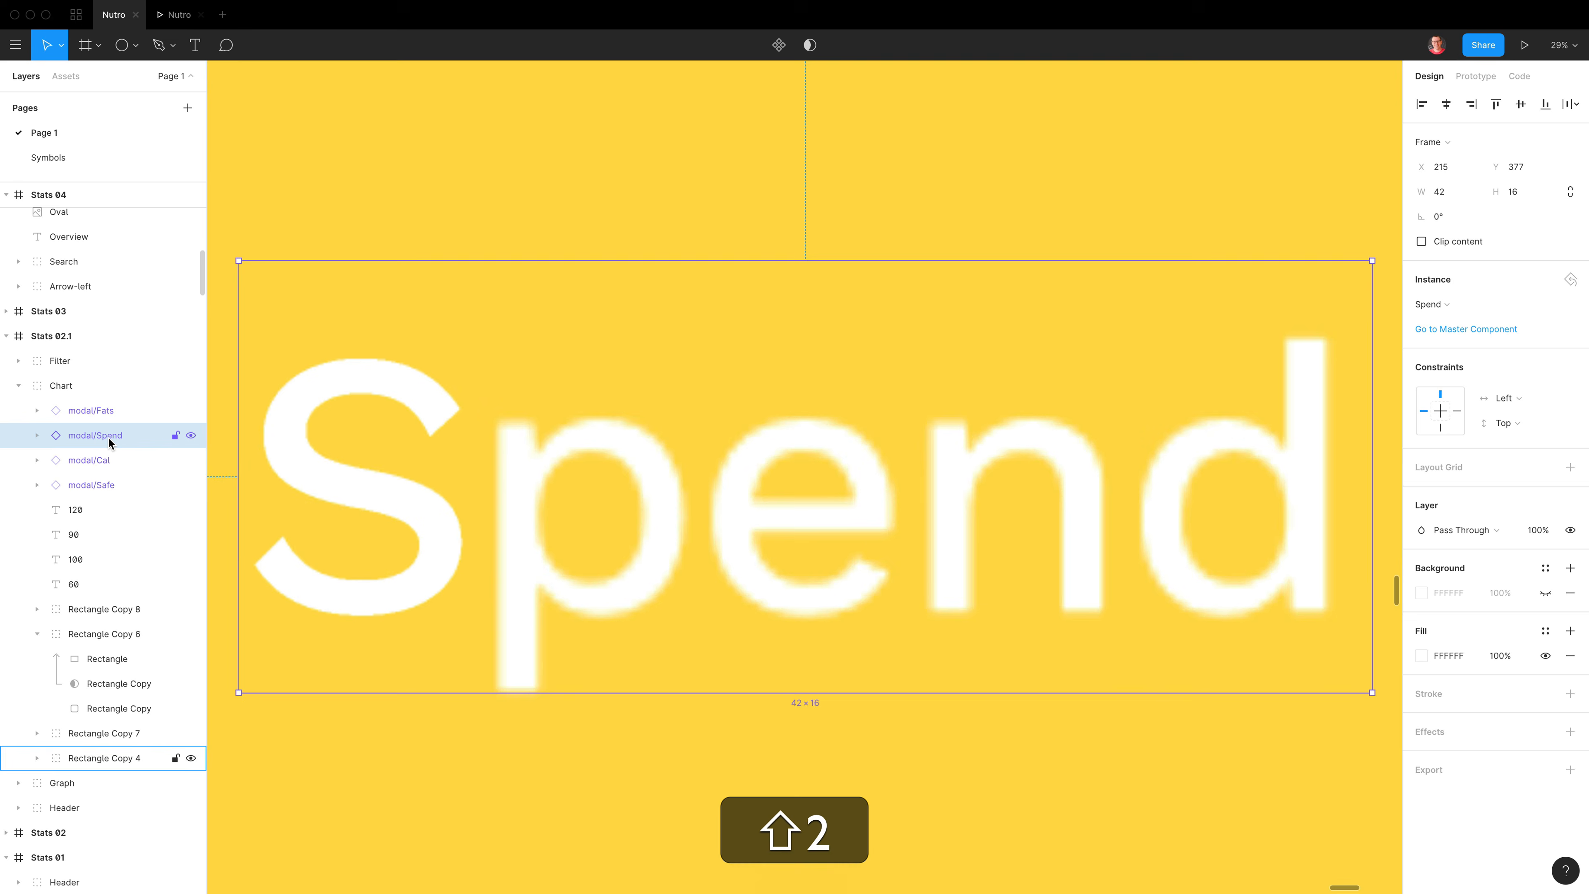
key(super+minus)
key(super+minus)
key(super+minus)
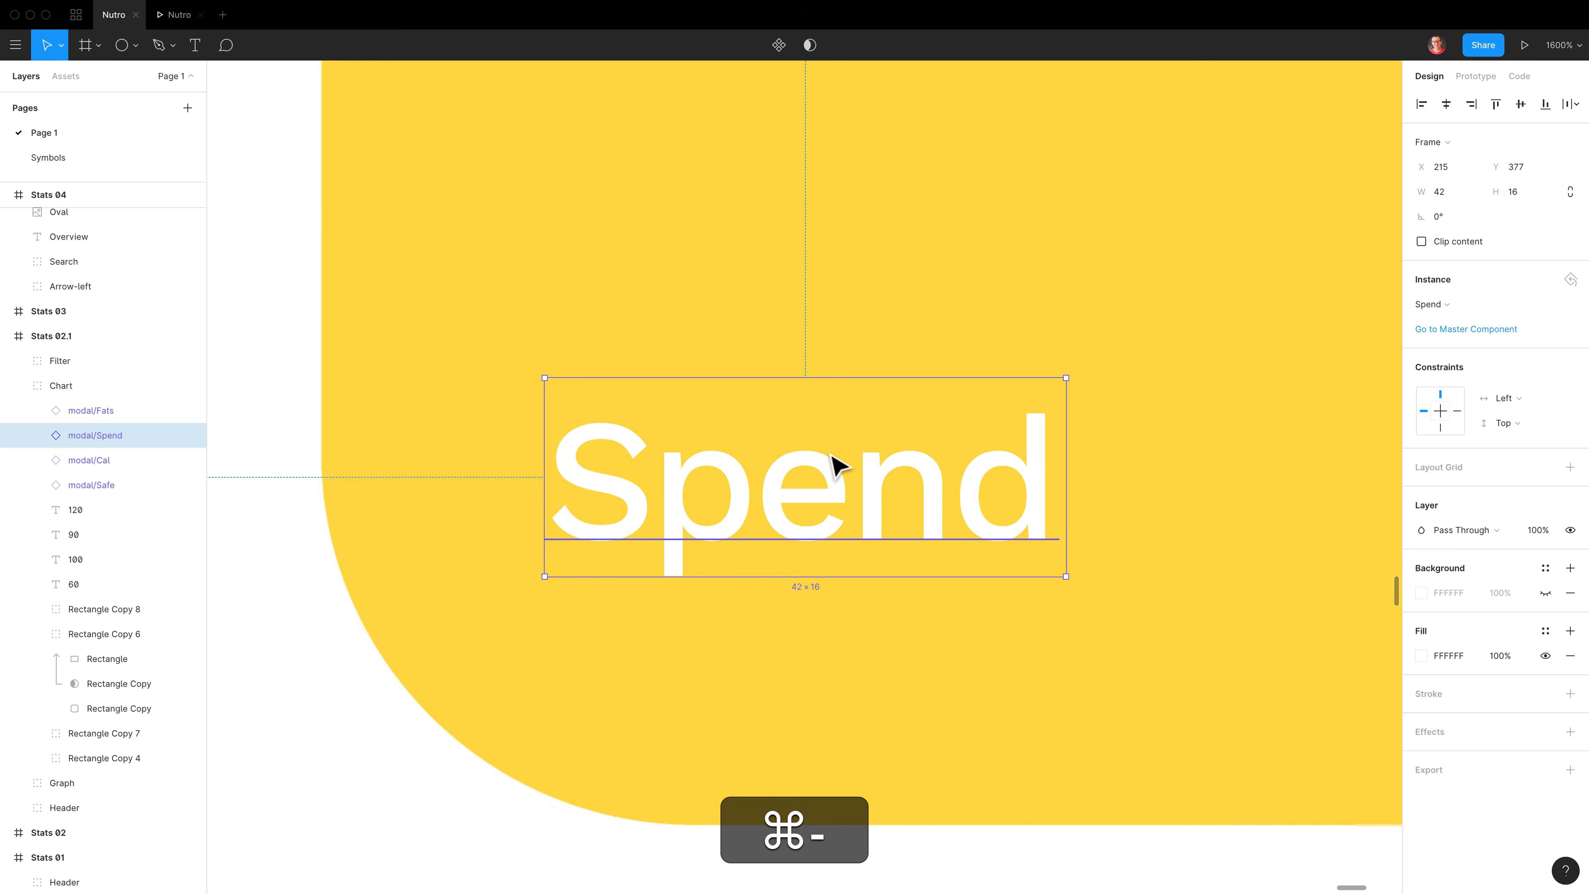
key(alt+0)
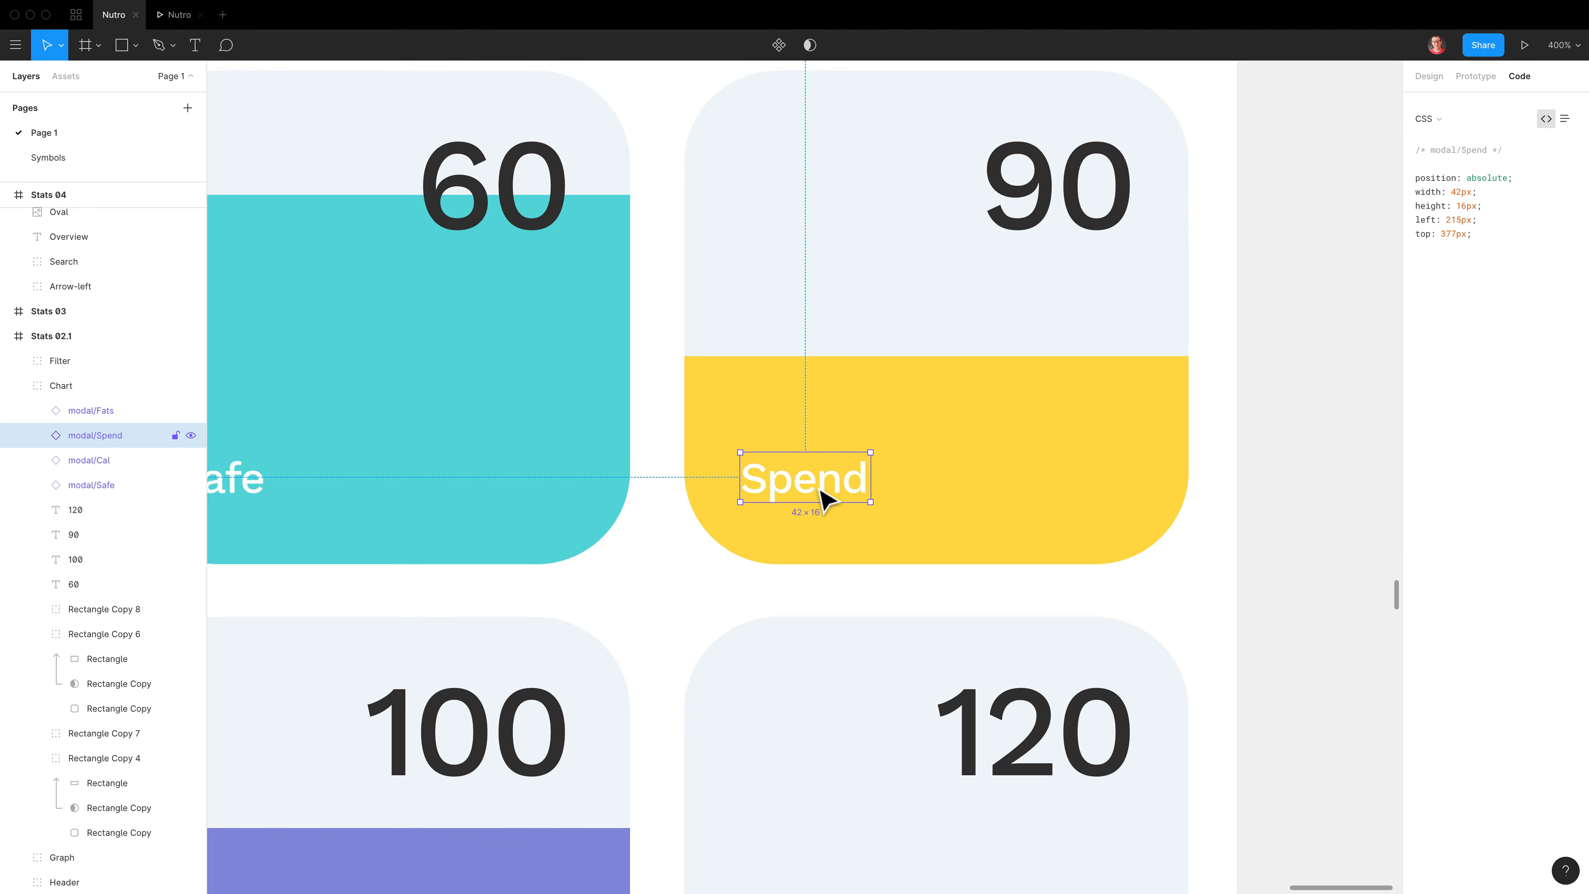
- Centre the view on the modal/Cal, modal/Safe and Overview layers in turn
click(51, 462)
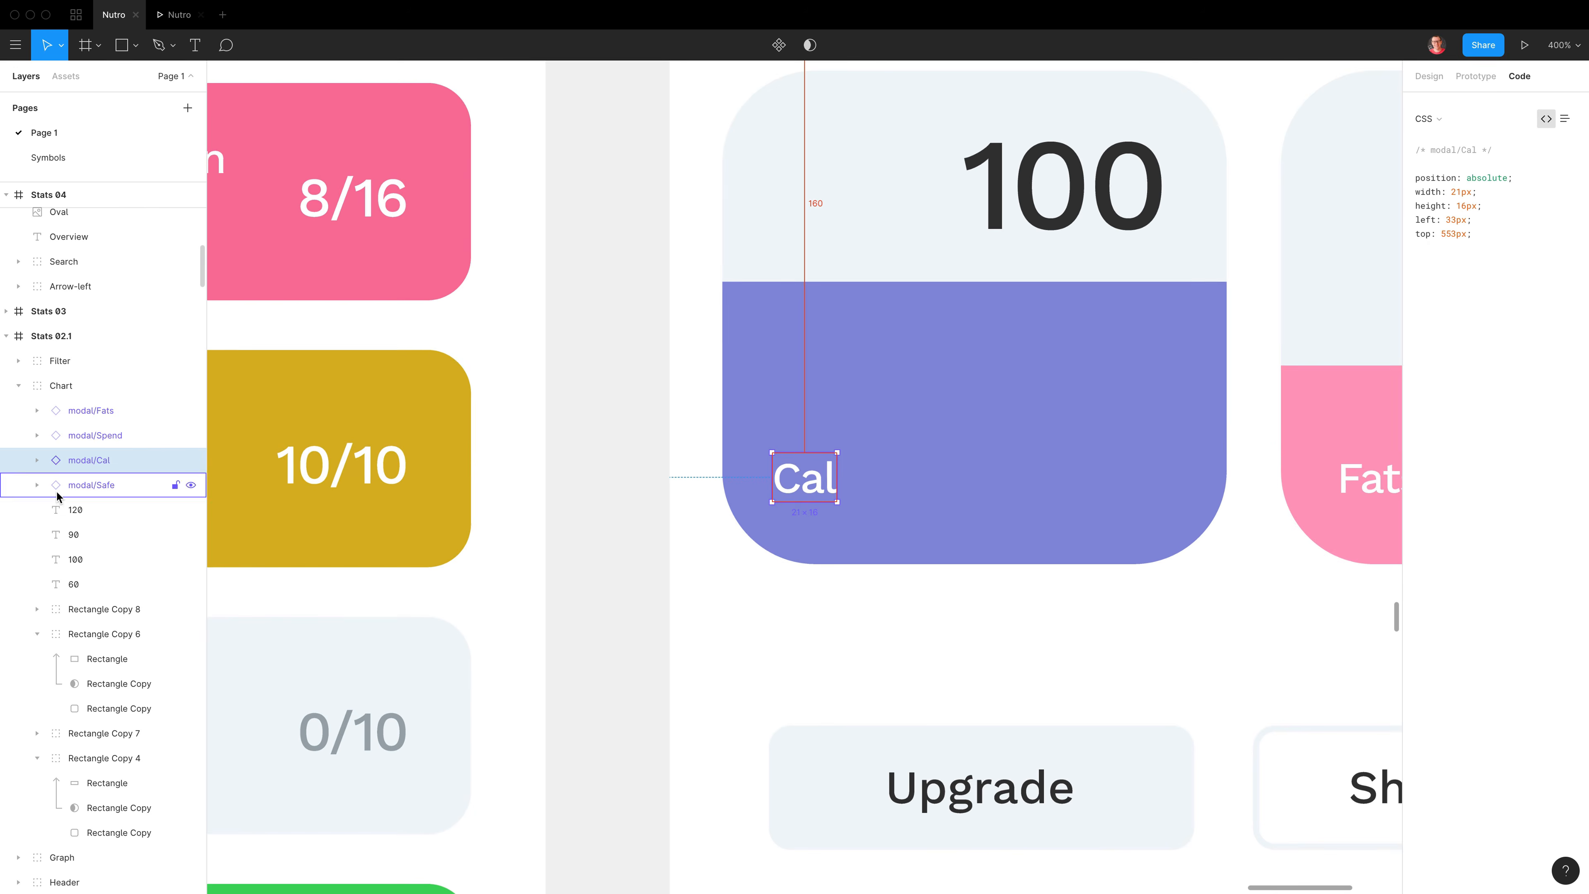
click(57, 487)
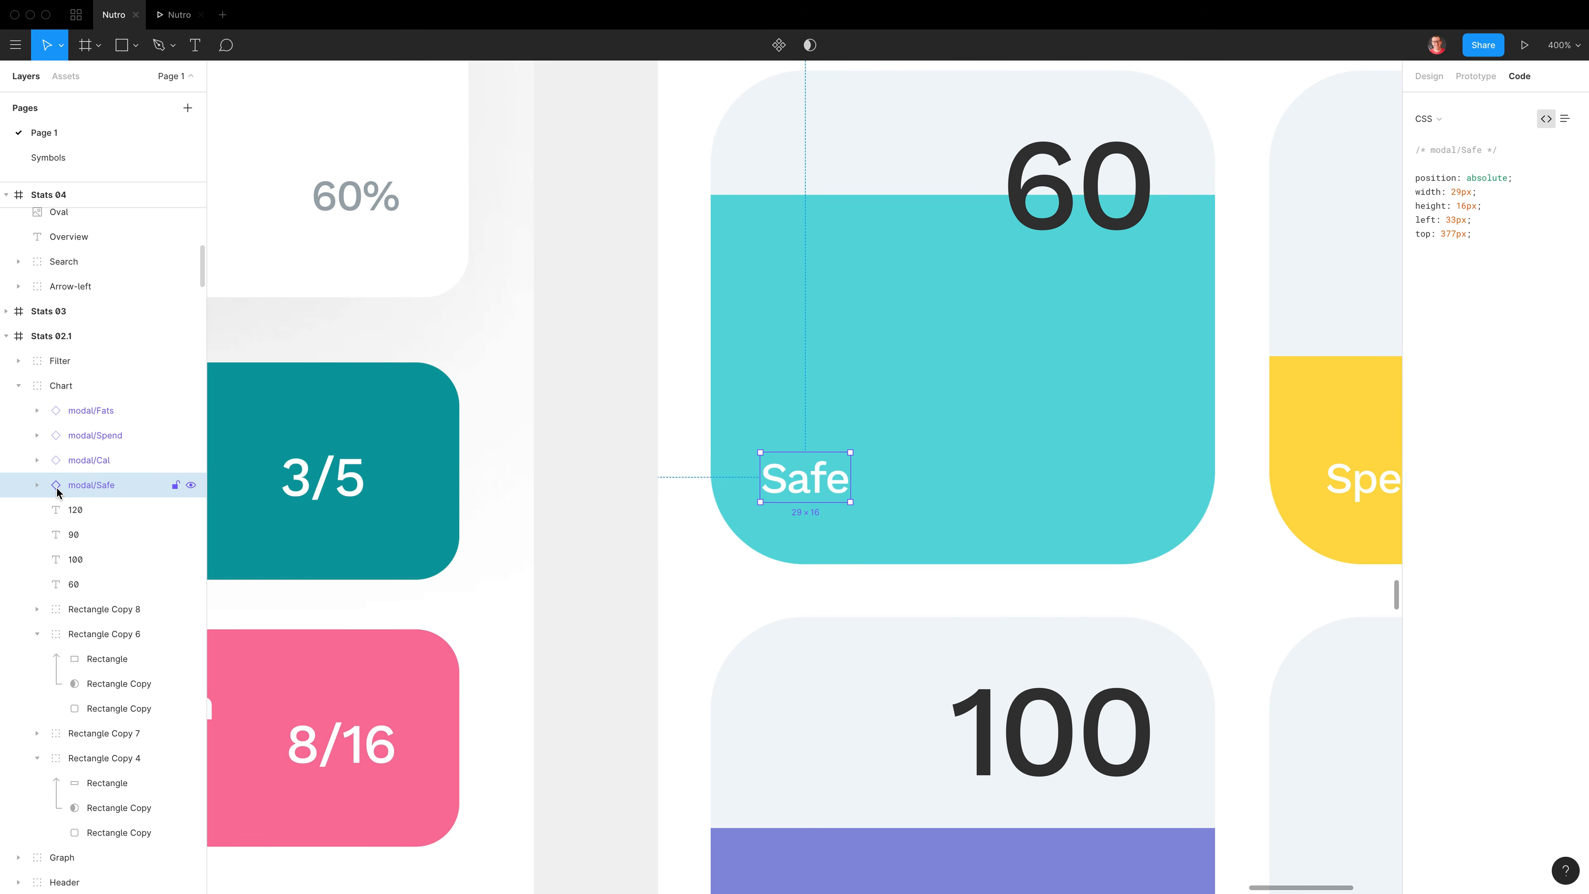
click(36, 237)
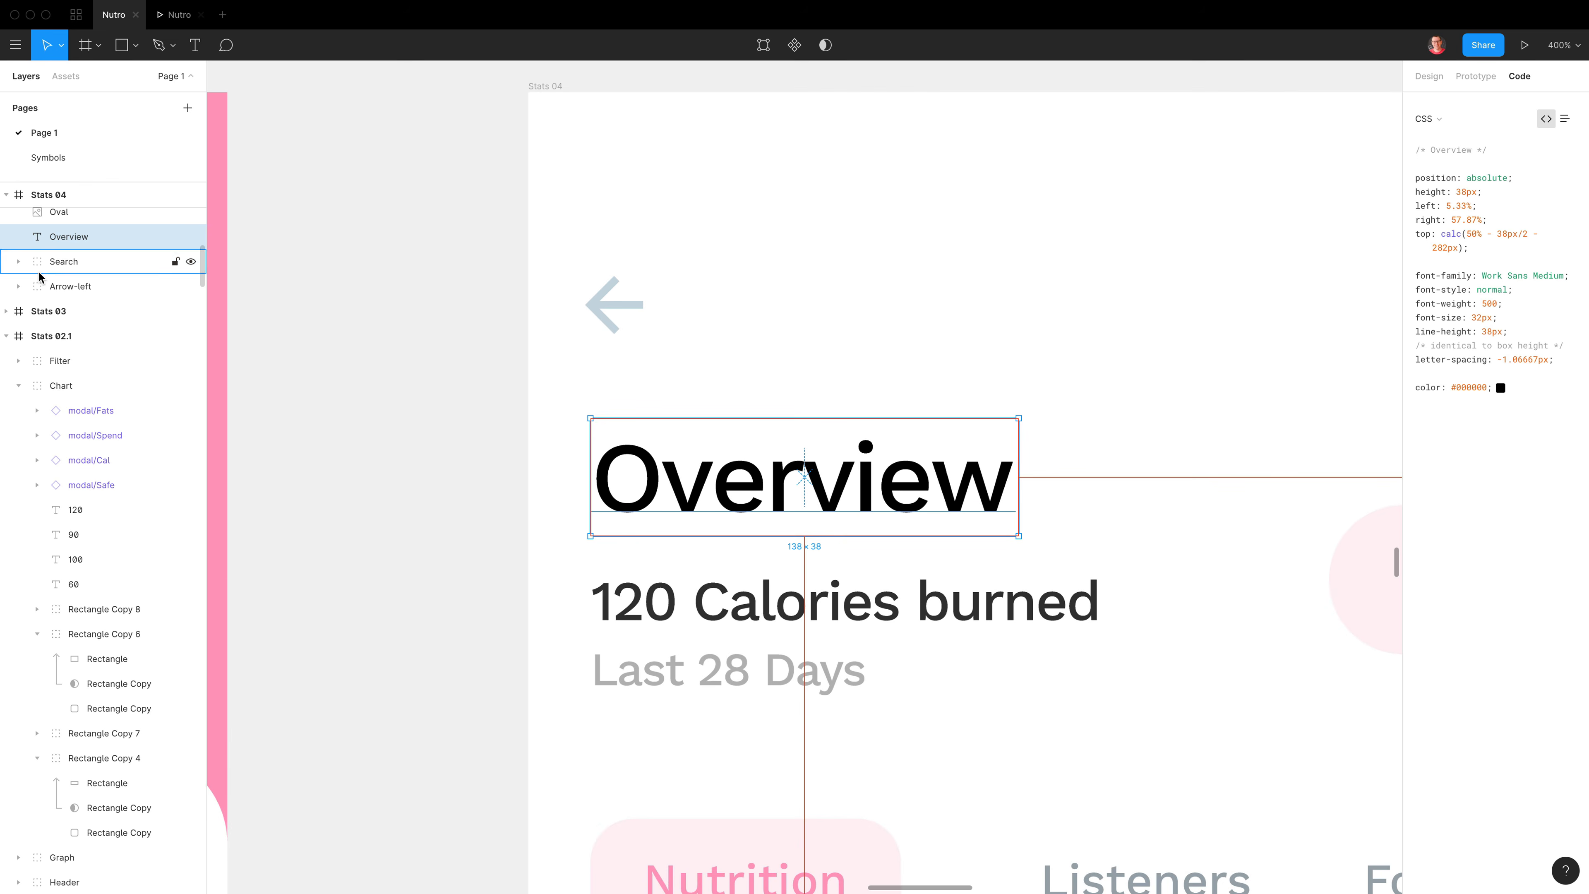
- Check which components the modal/Spend instance can be swapped for and open its layer name for editing
click(159, 435)
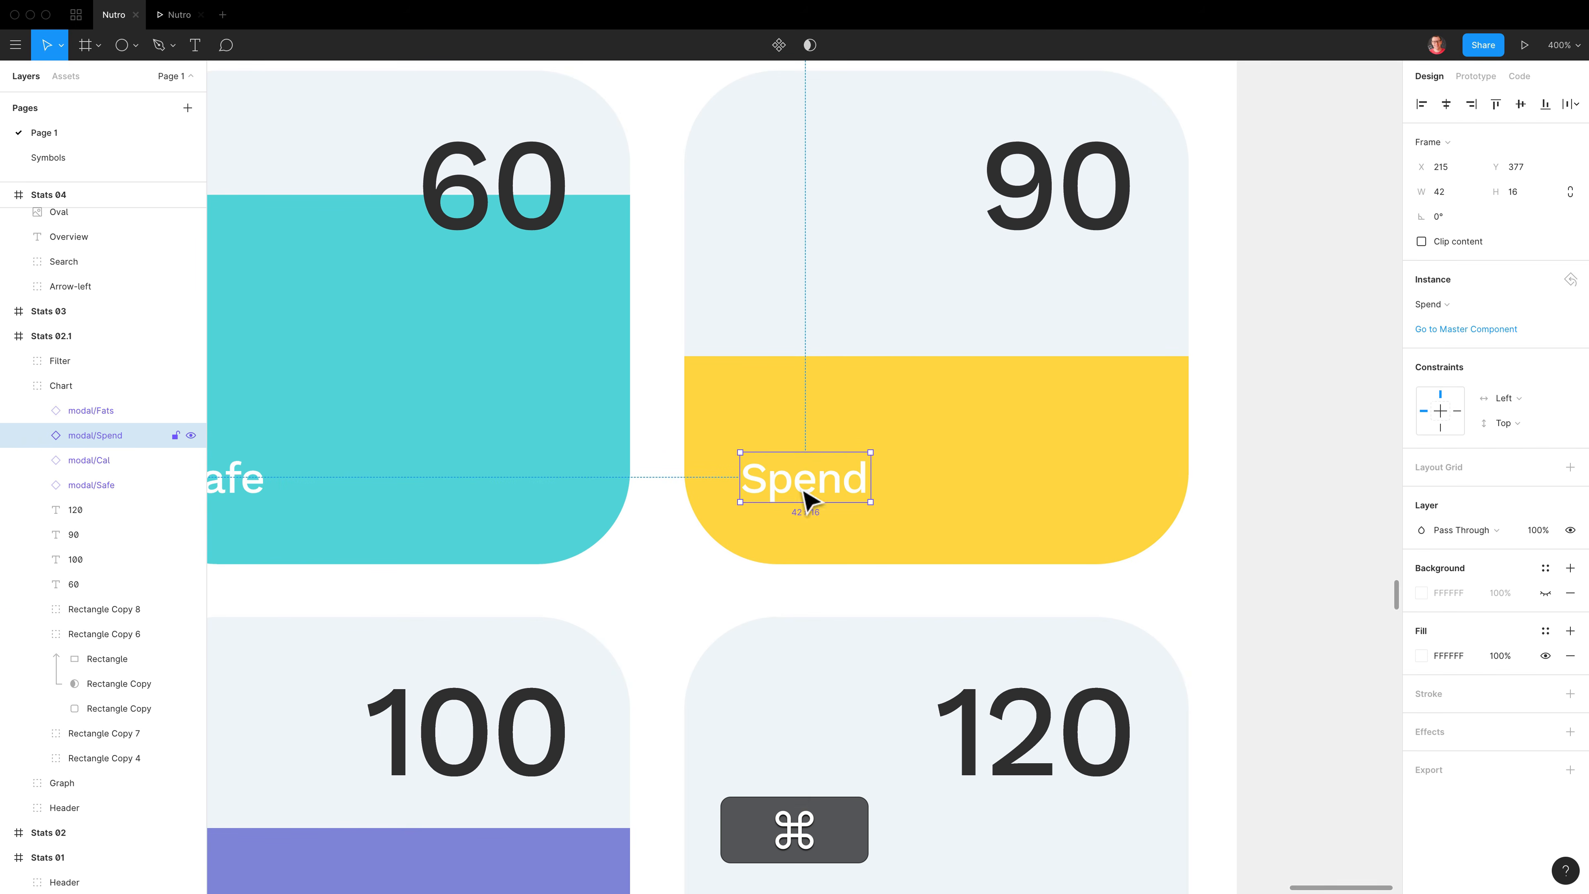
right_click(777, 494)
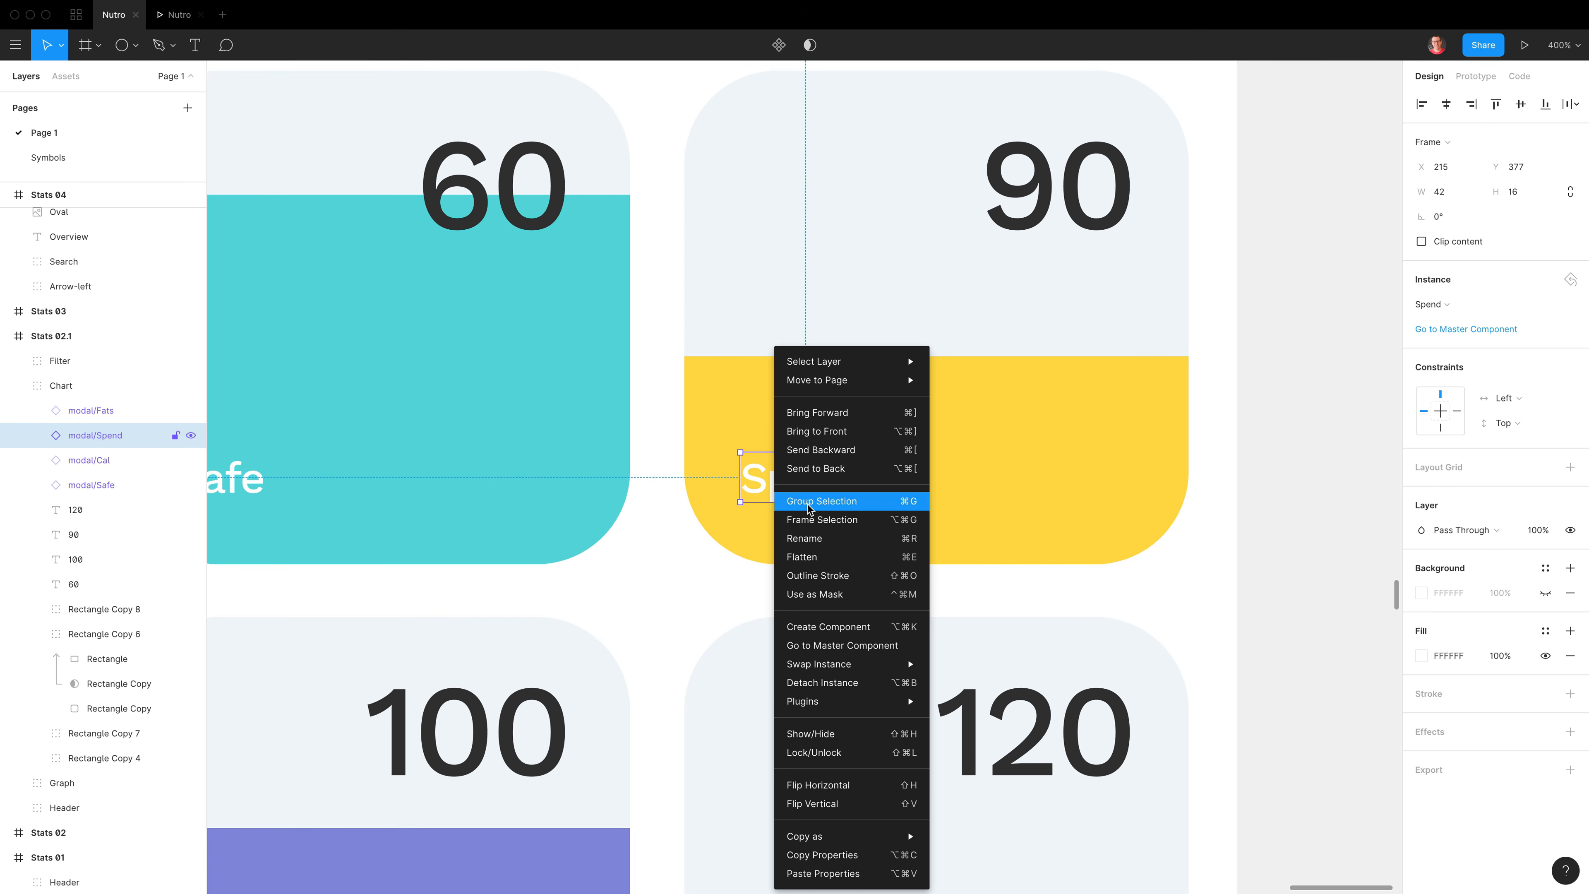
mouse_move(868, 668)
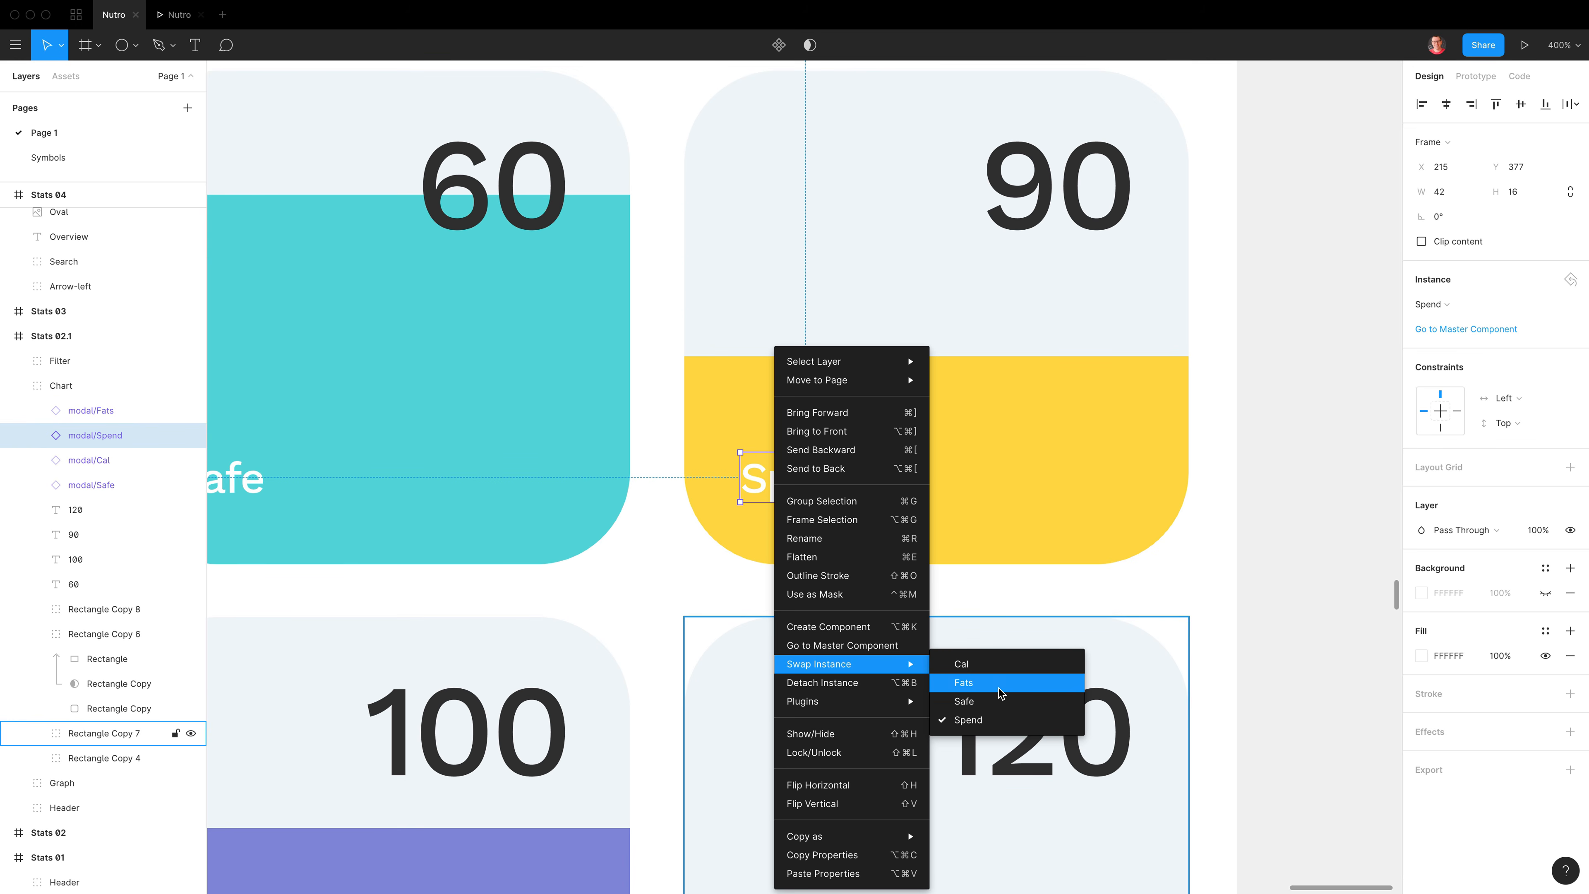
click(80, 436)
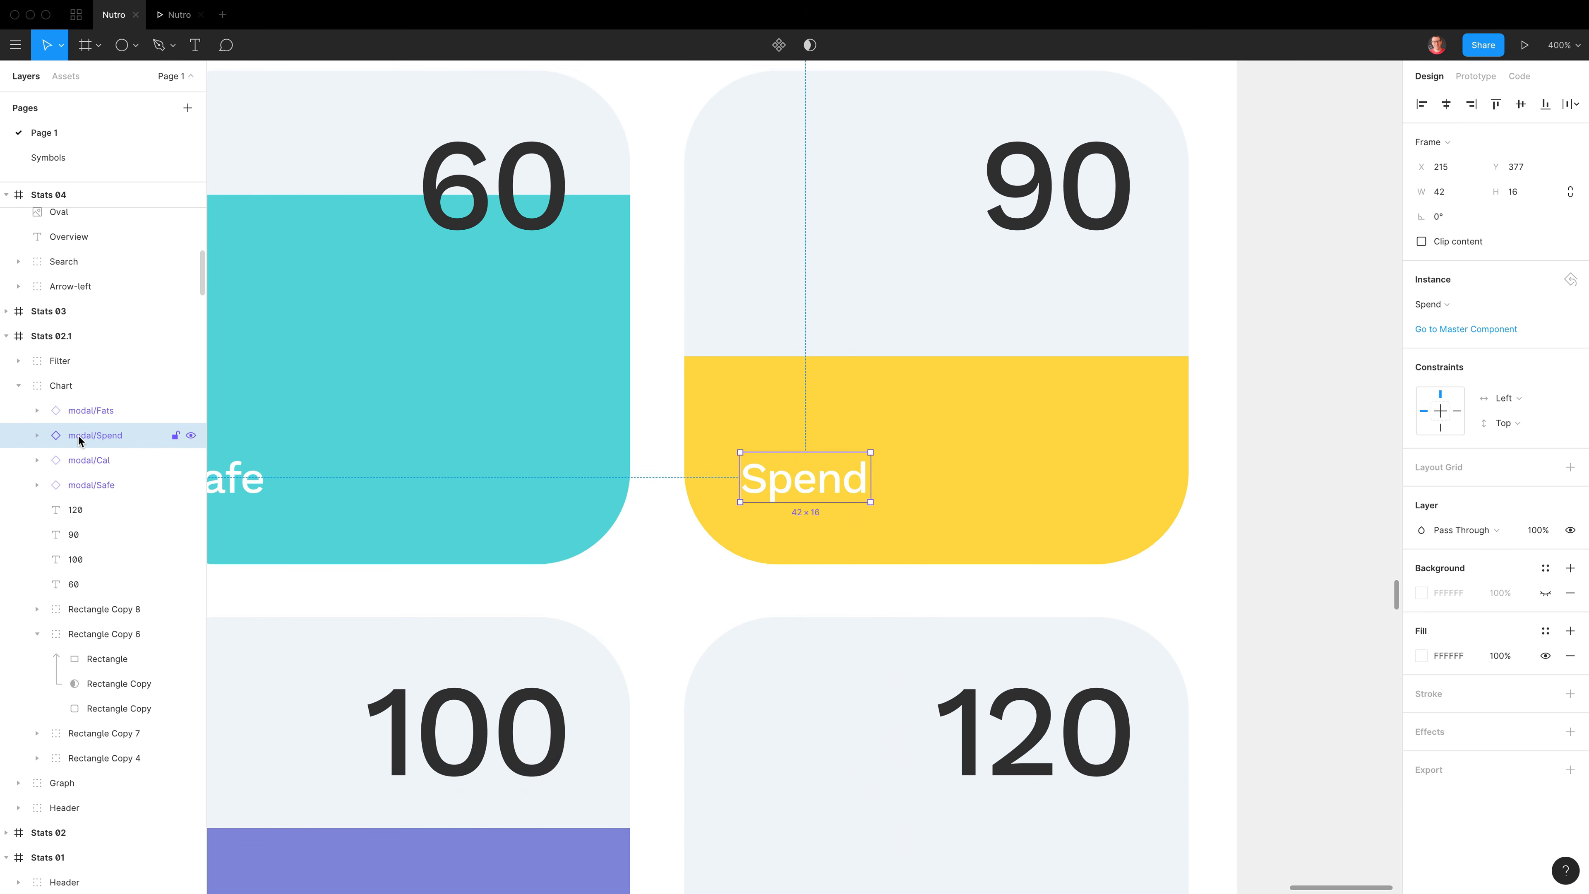
double_click(70, 439)
click(70, 438)
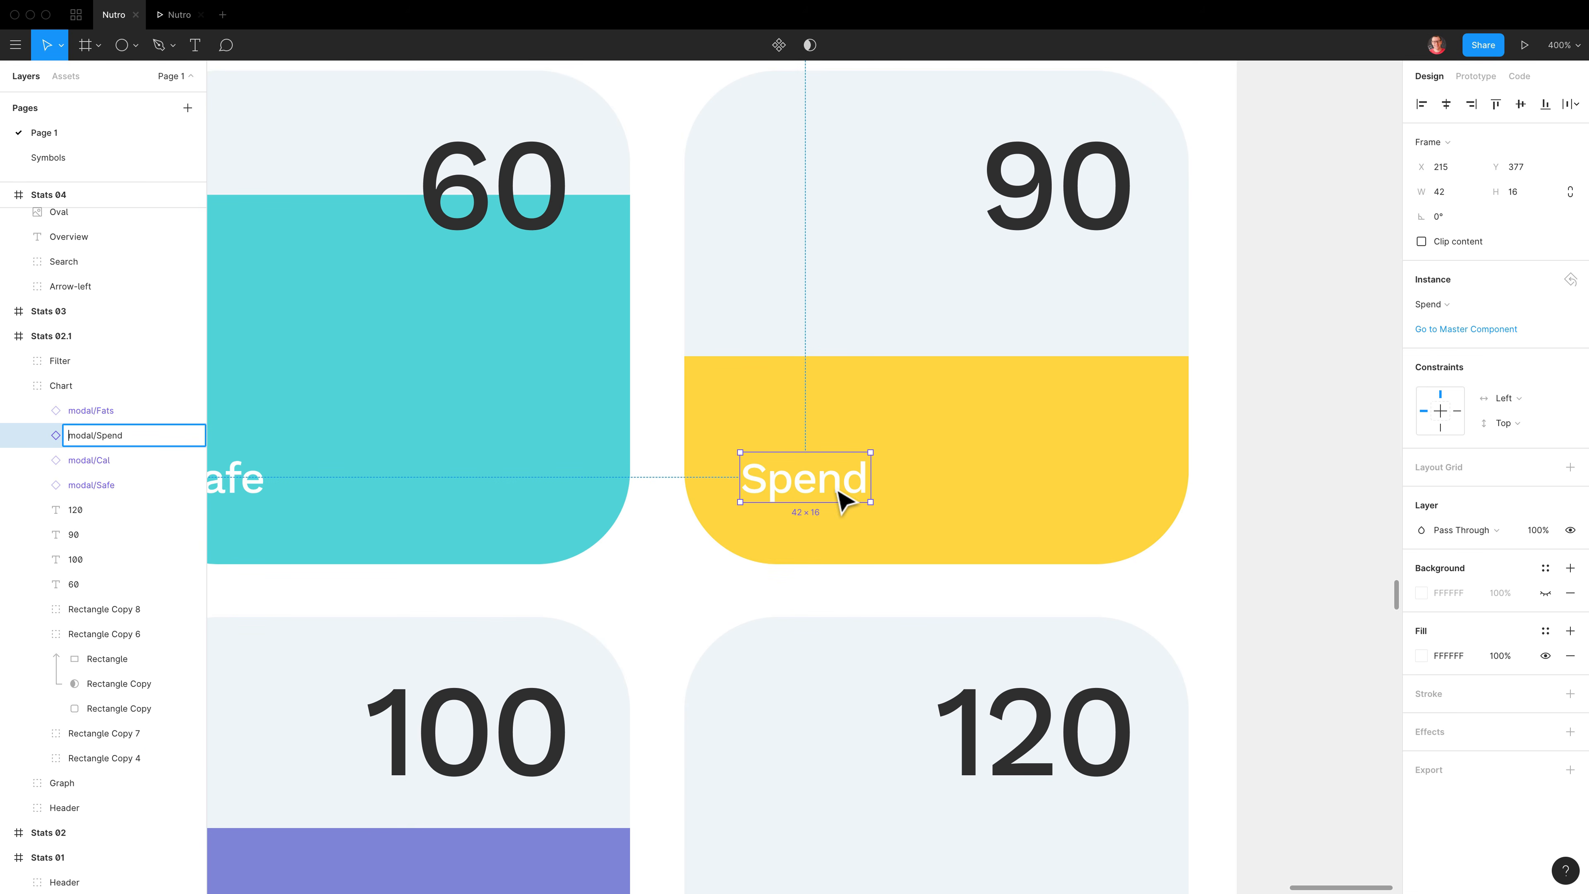
- Create a color style named brand/yellow from the fill of the yellow rectangle in the Spend card
super+click(965, 473)
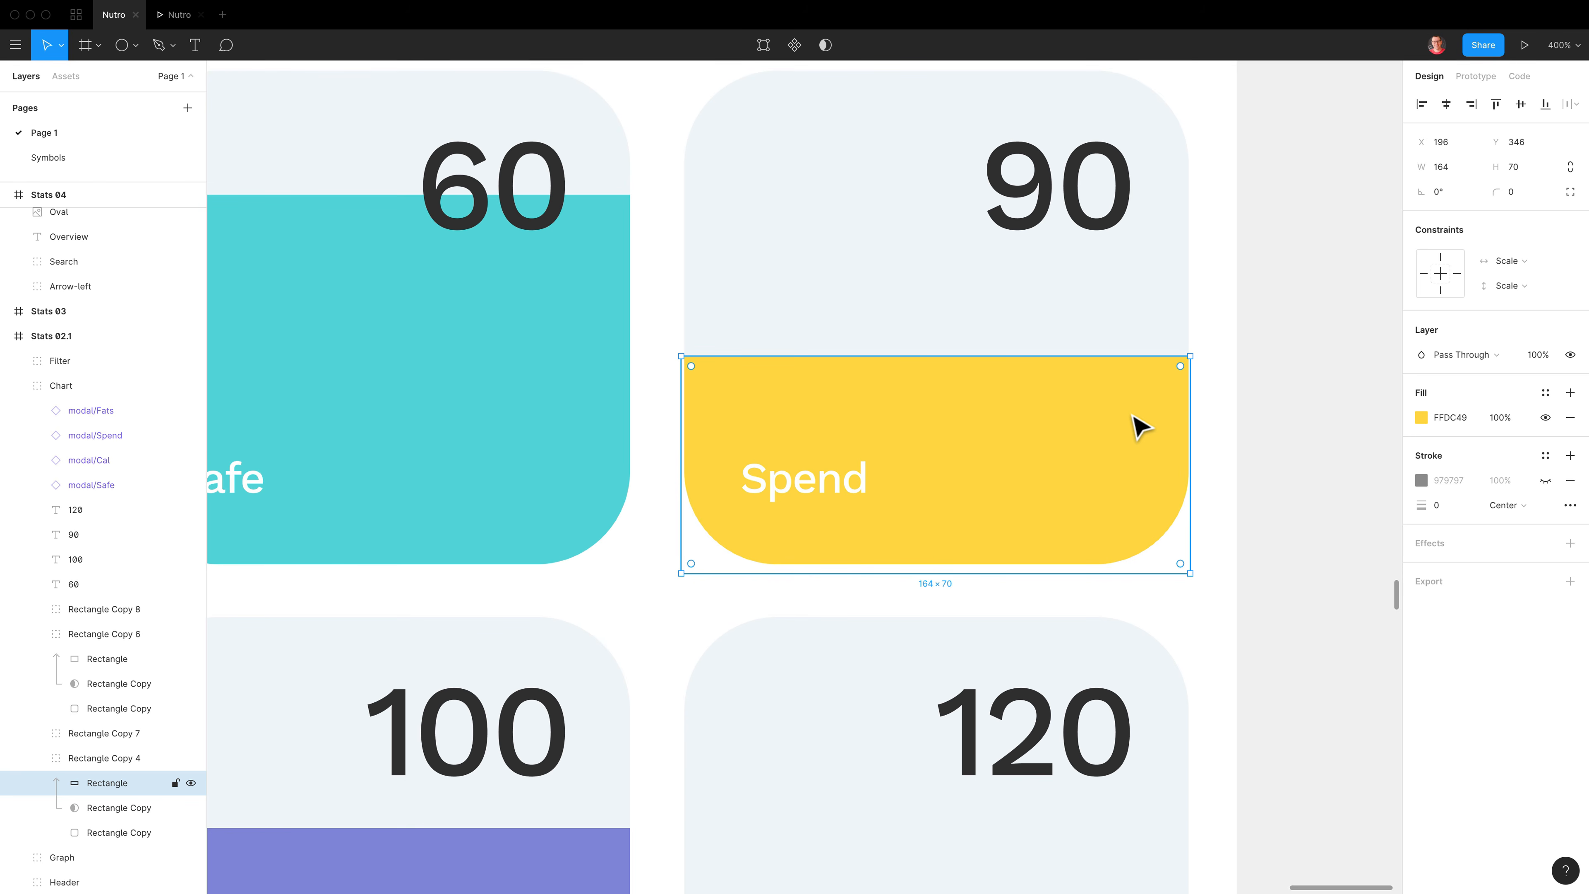
click(1546, 392)
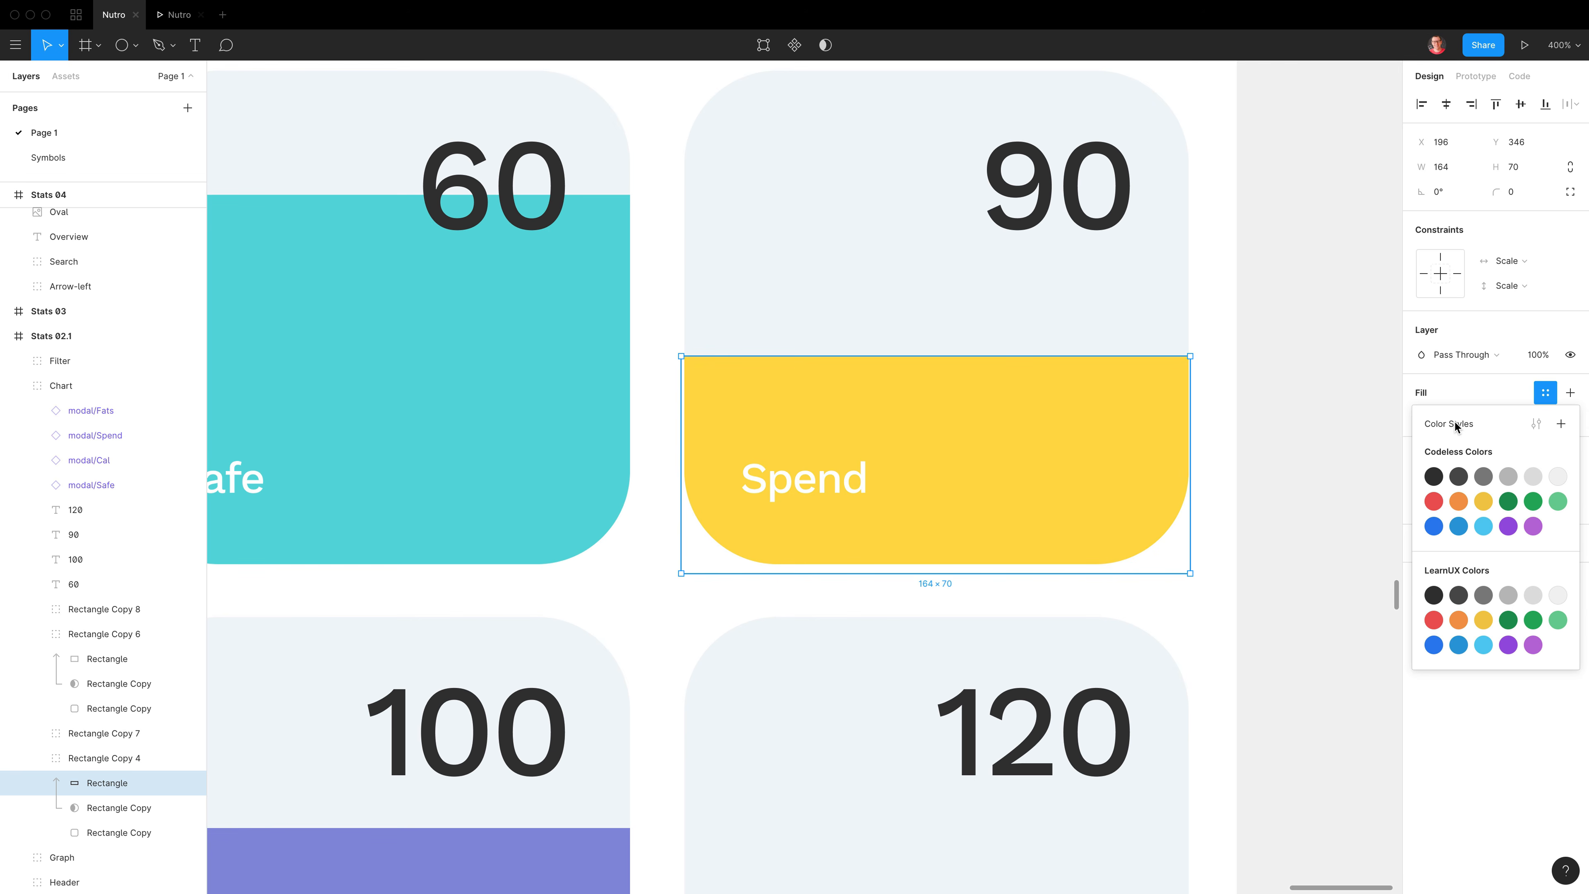
click(1561, 424)
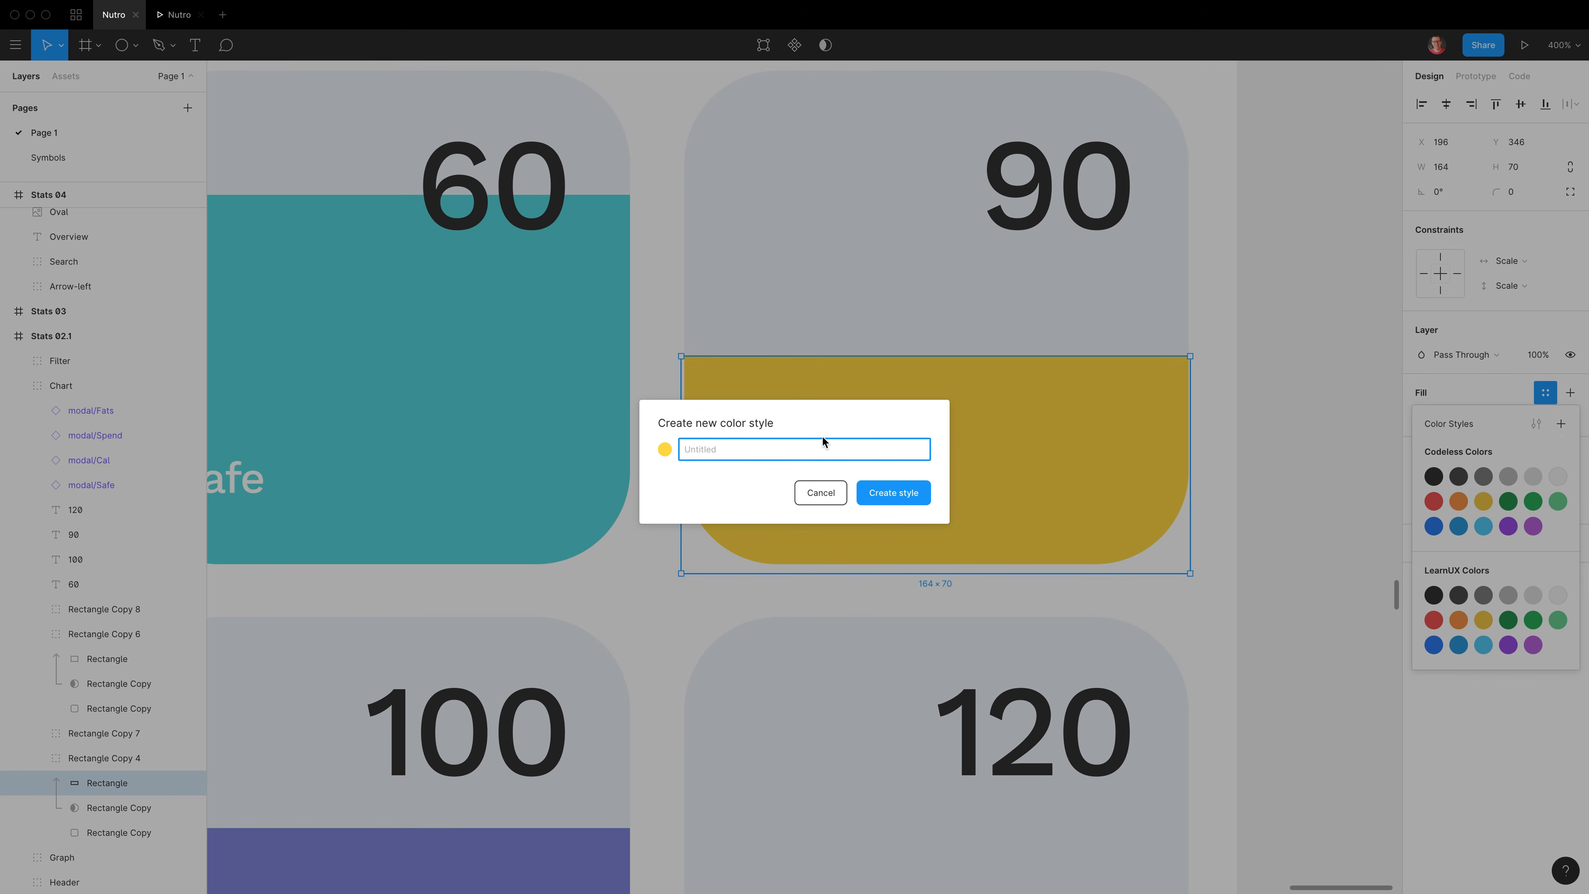
text(yellow)
text(brand/)
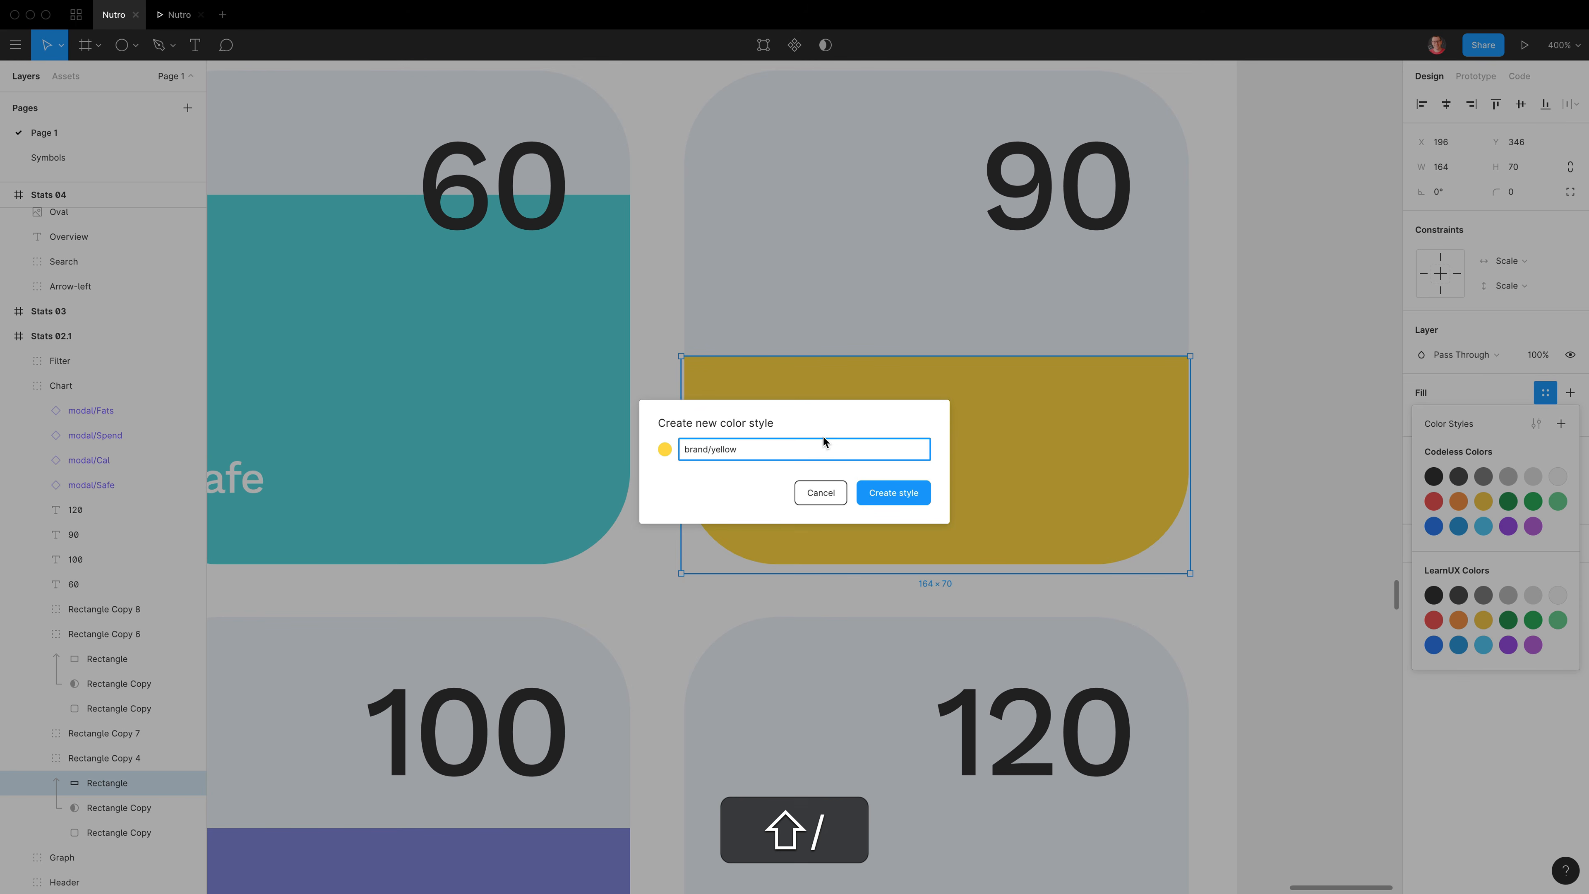
click(891, 493)
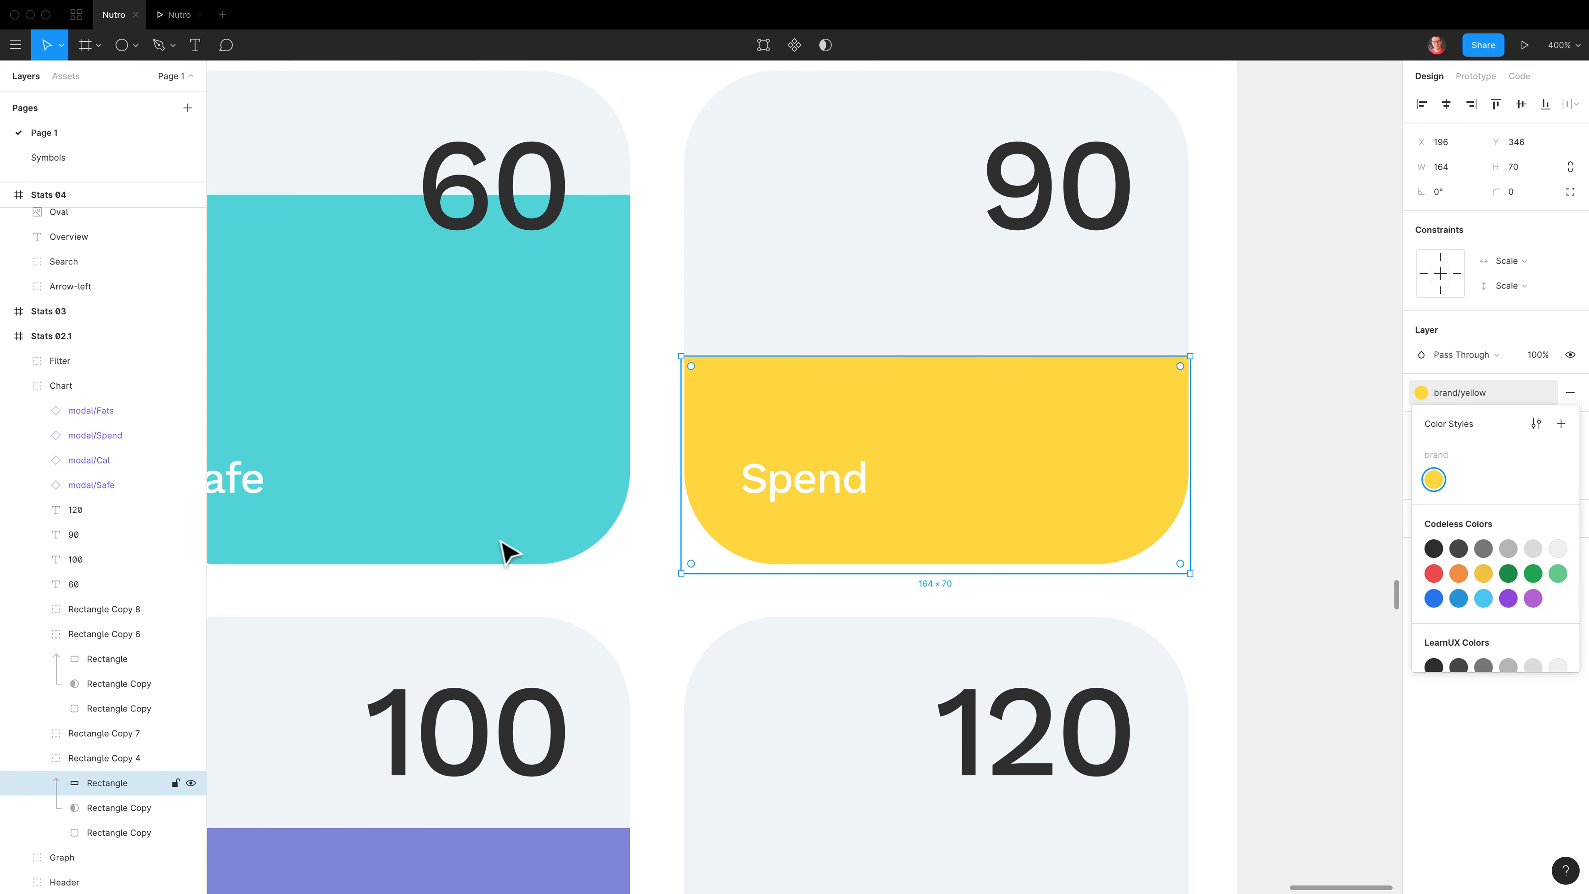
- Create a color style named brand/green from the fill of the teal rectangle in the Safe card
super+click(438, 457)
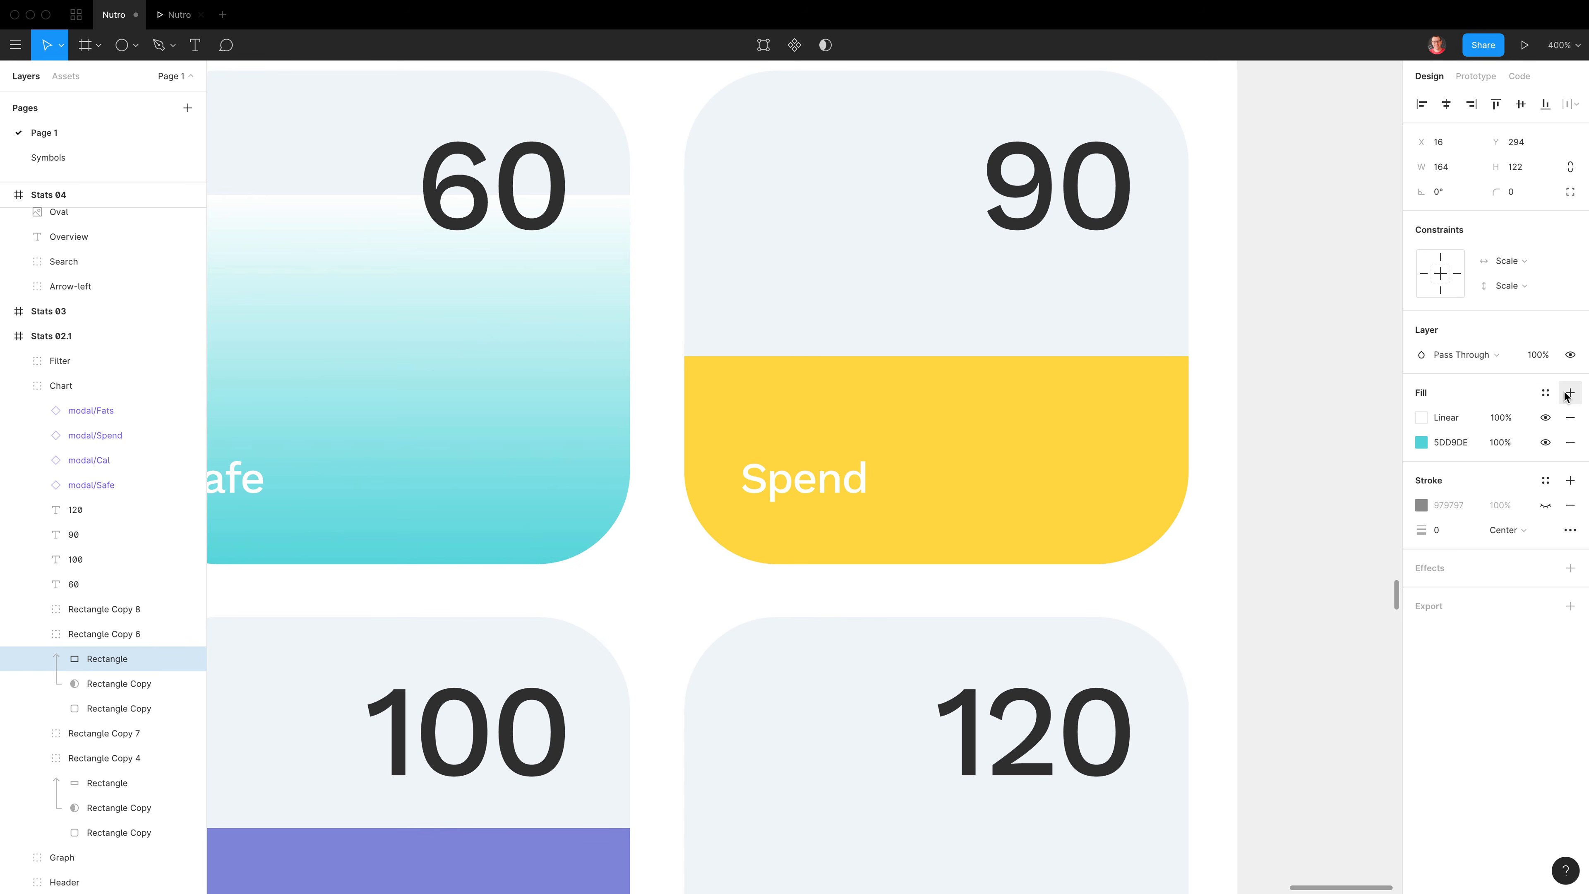
click(1545, 392)
click(1561, 424)
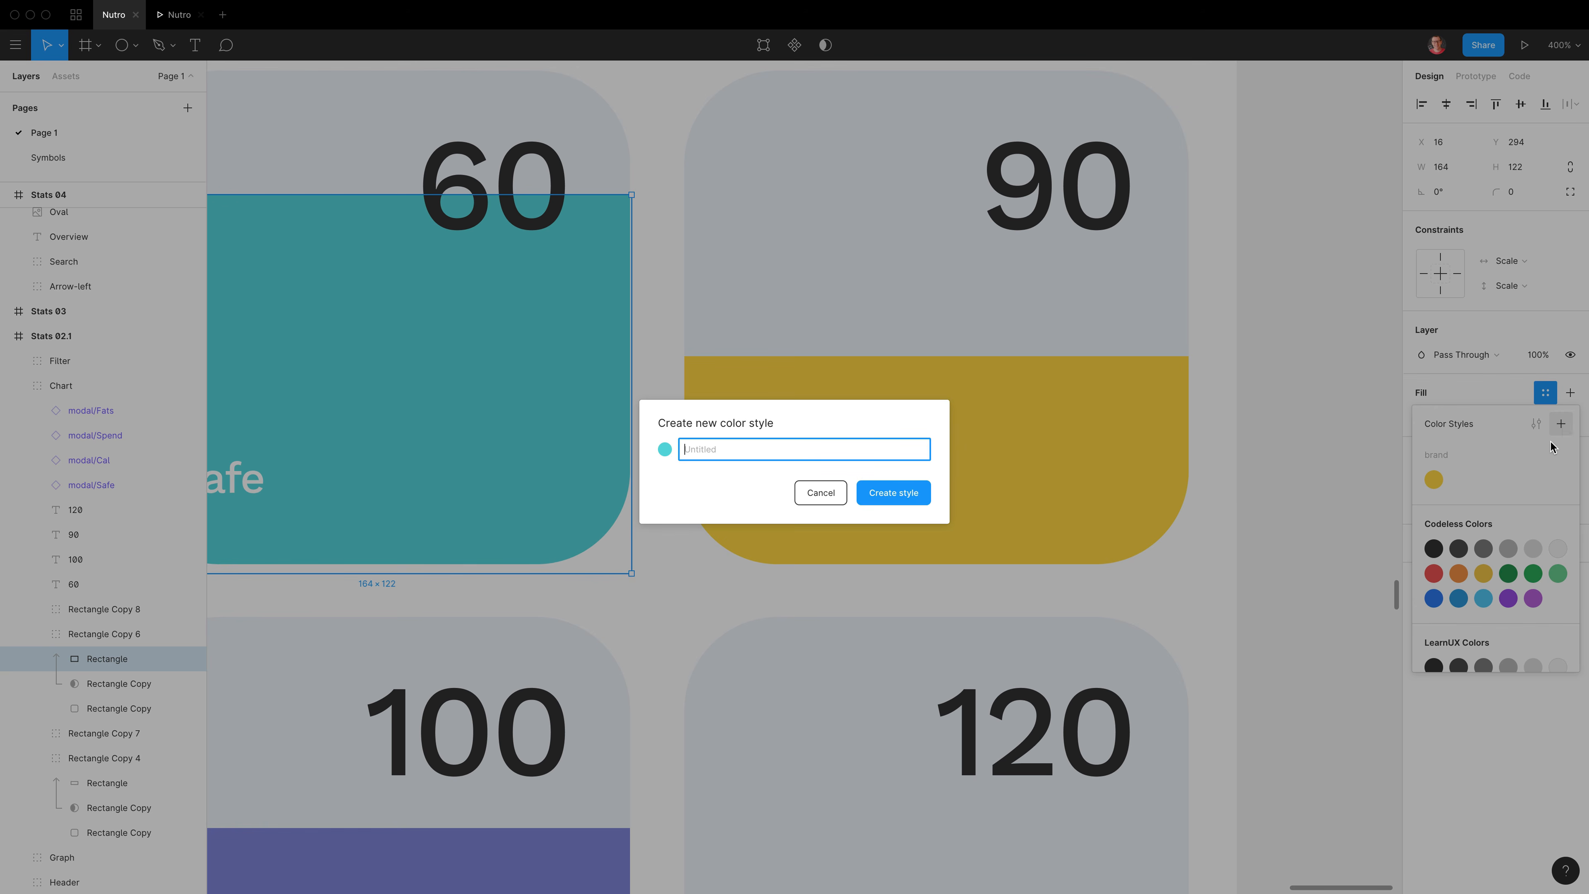
text(brand/green)
key(Return)
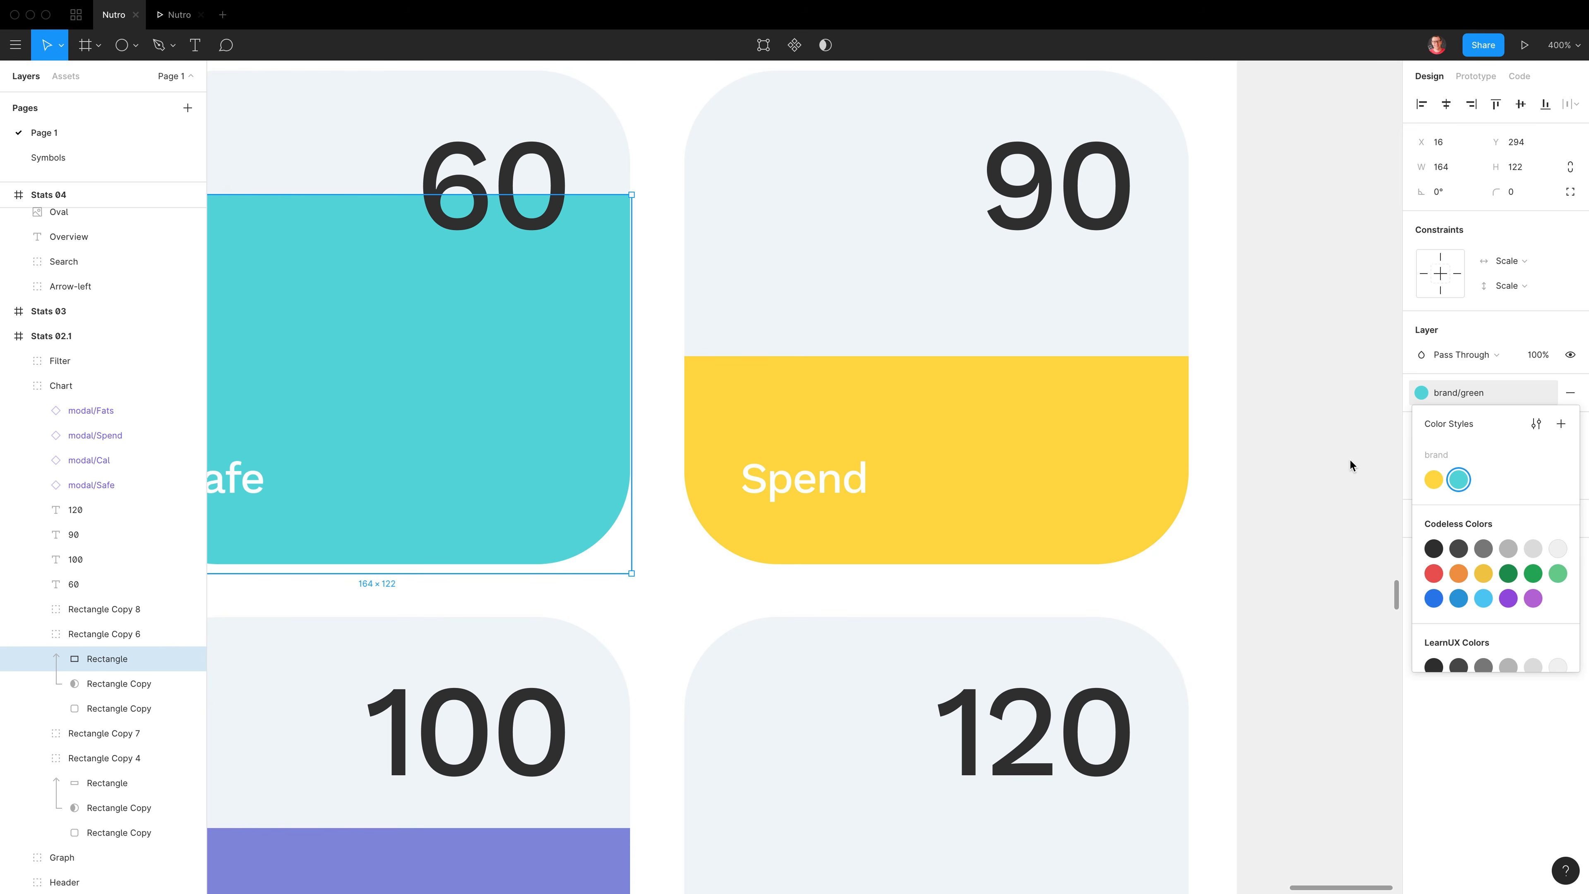
- Add the description "Heeey!" to the modal/Fats main component in the Stats 02 frame
scroll(578, 481, down, 10)
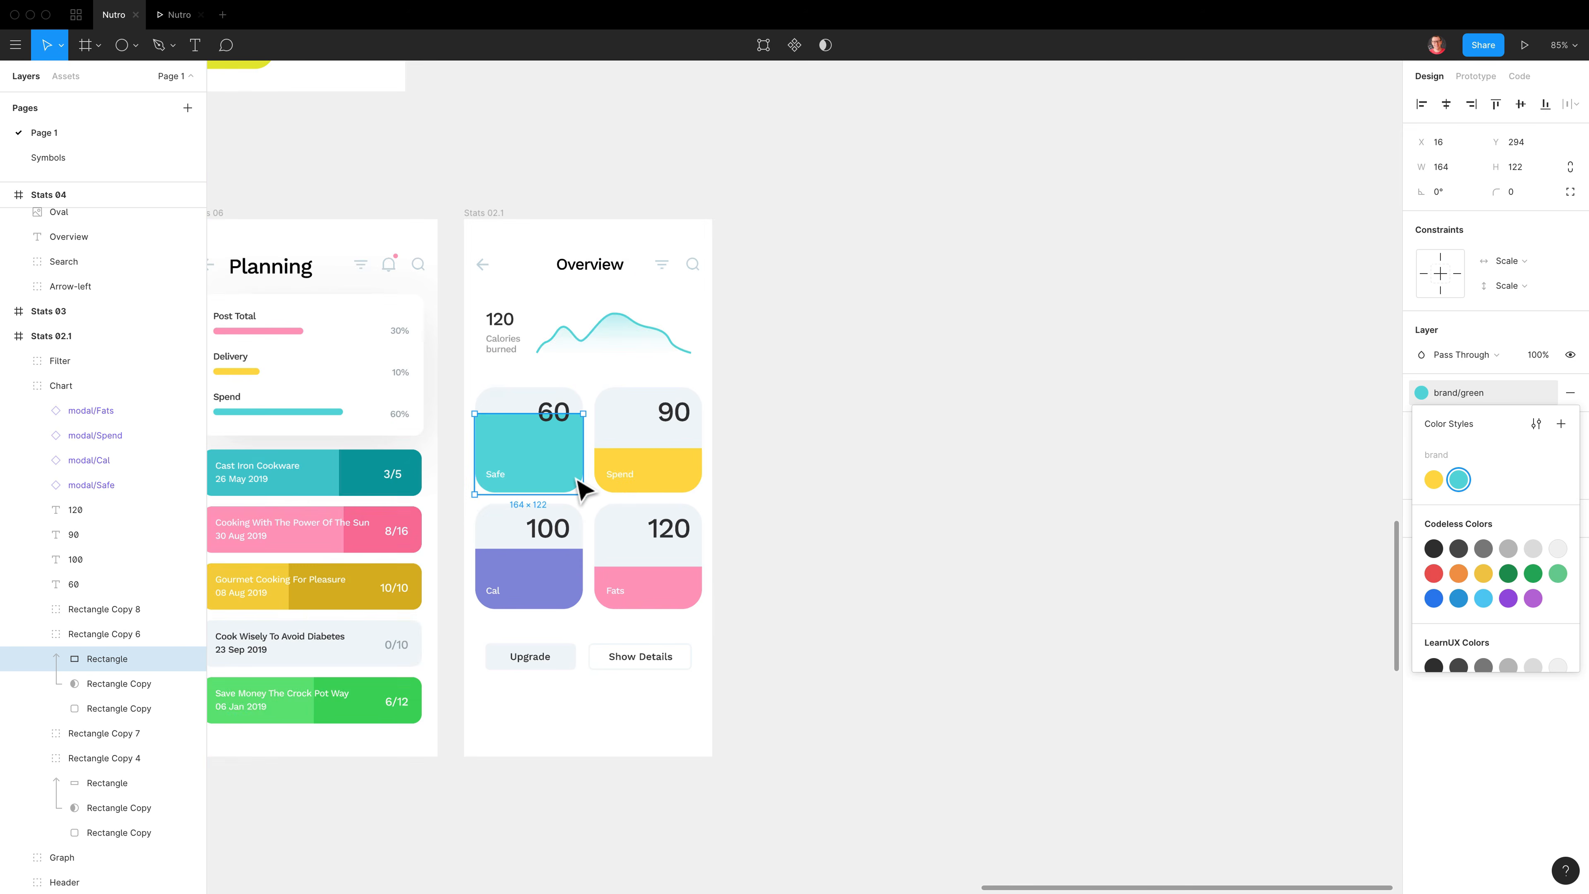
scroll(576, 480, left, 12)
scroll(578, 480, left, 15)
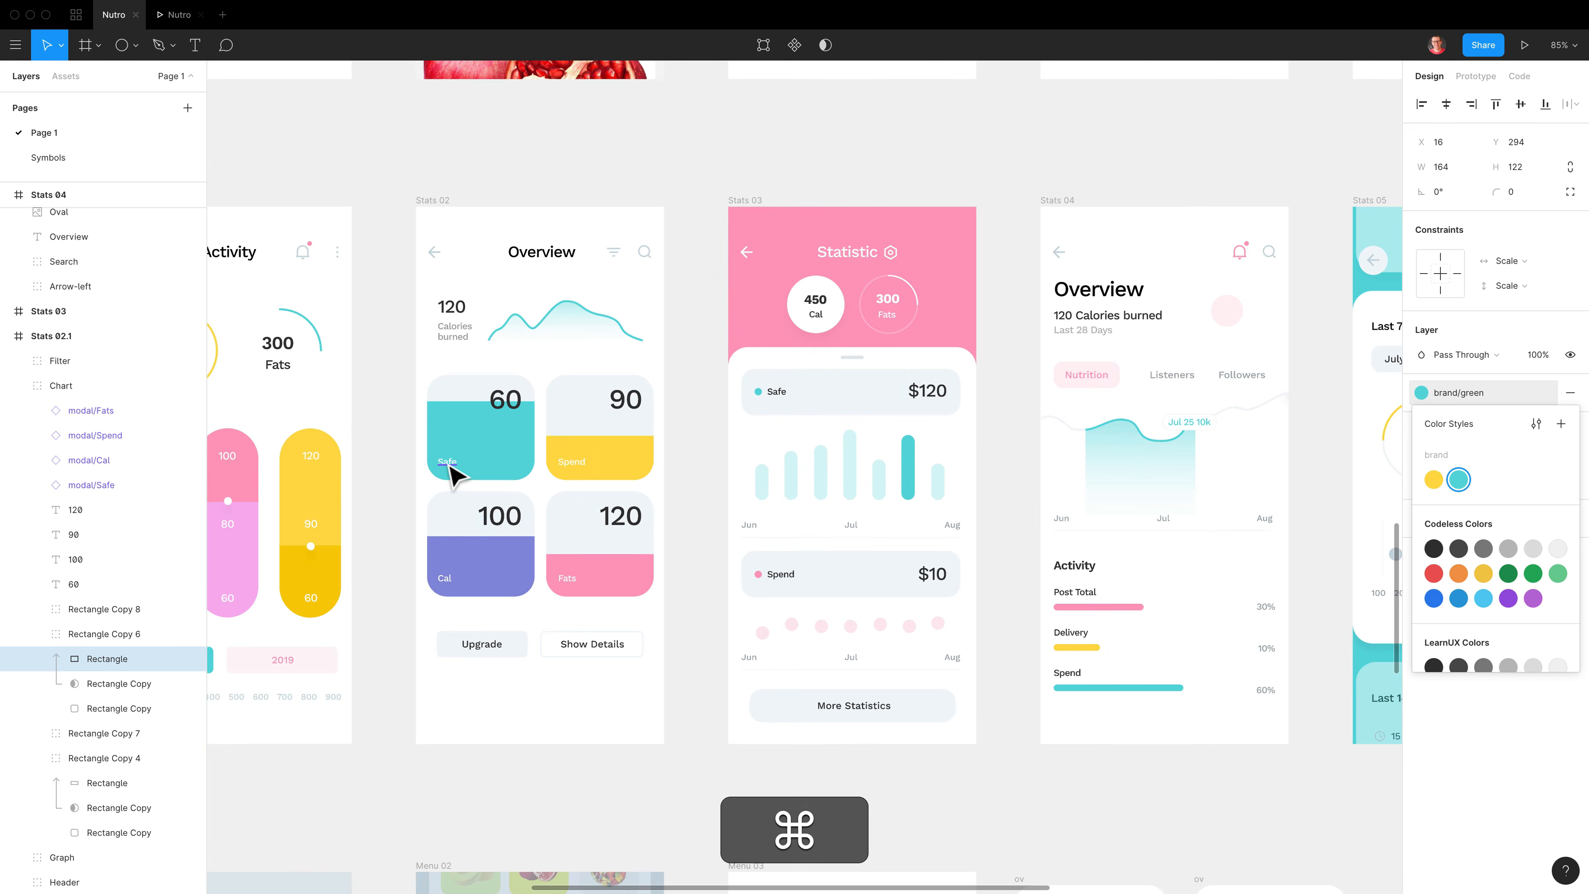
super+click(448, 464)
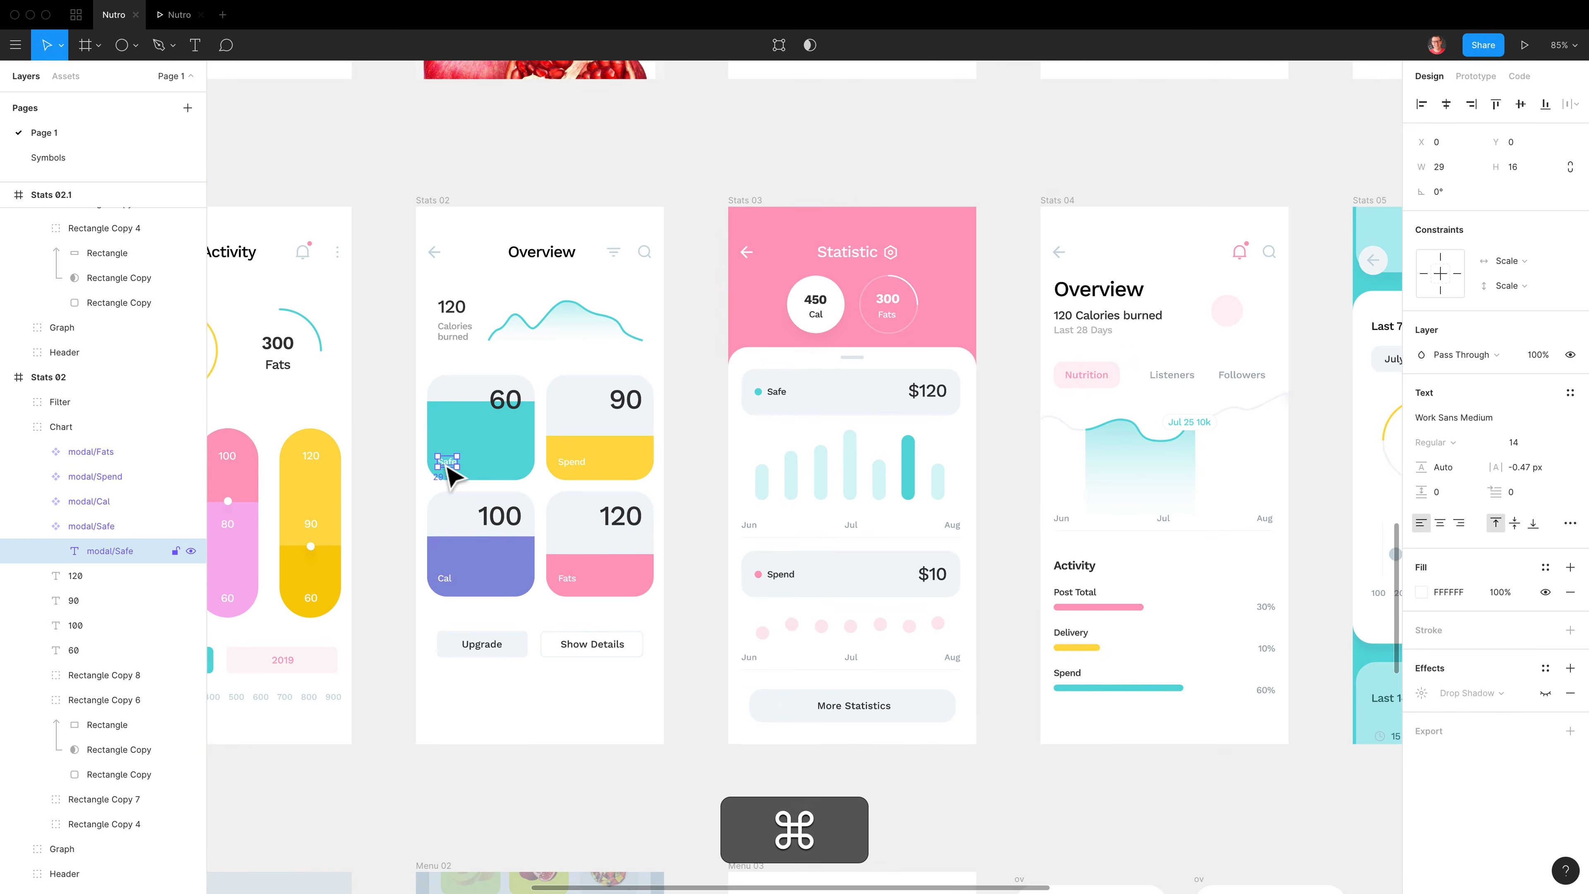
click(85, 453)
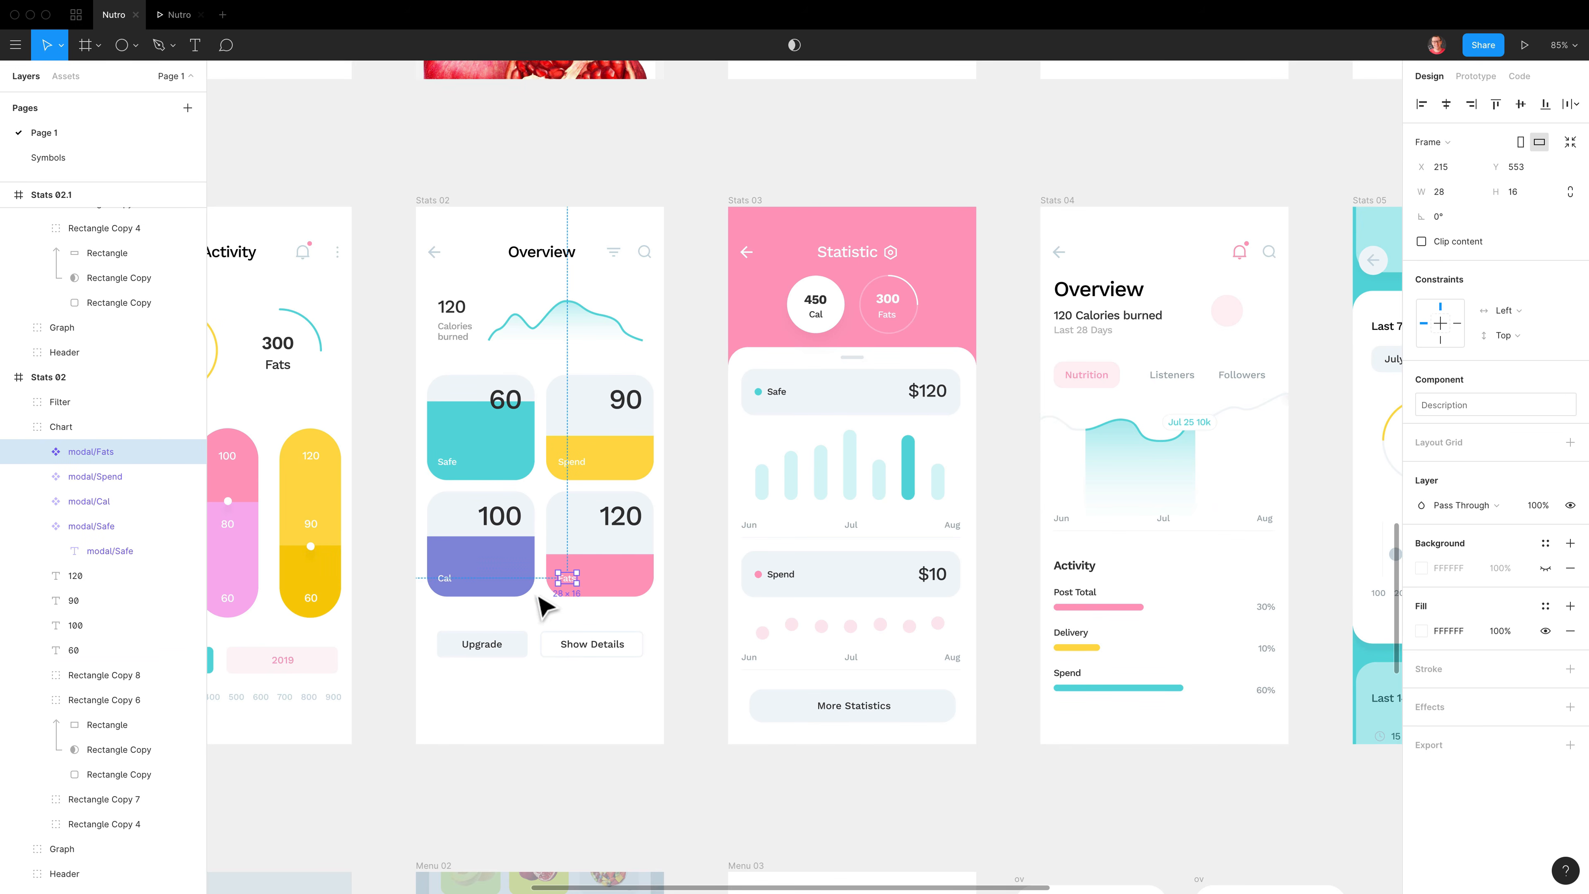
click(1434, 413)
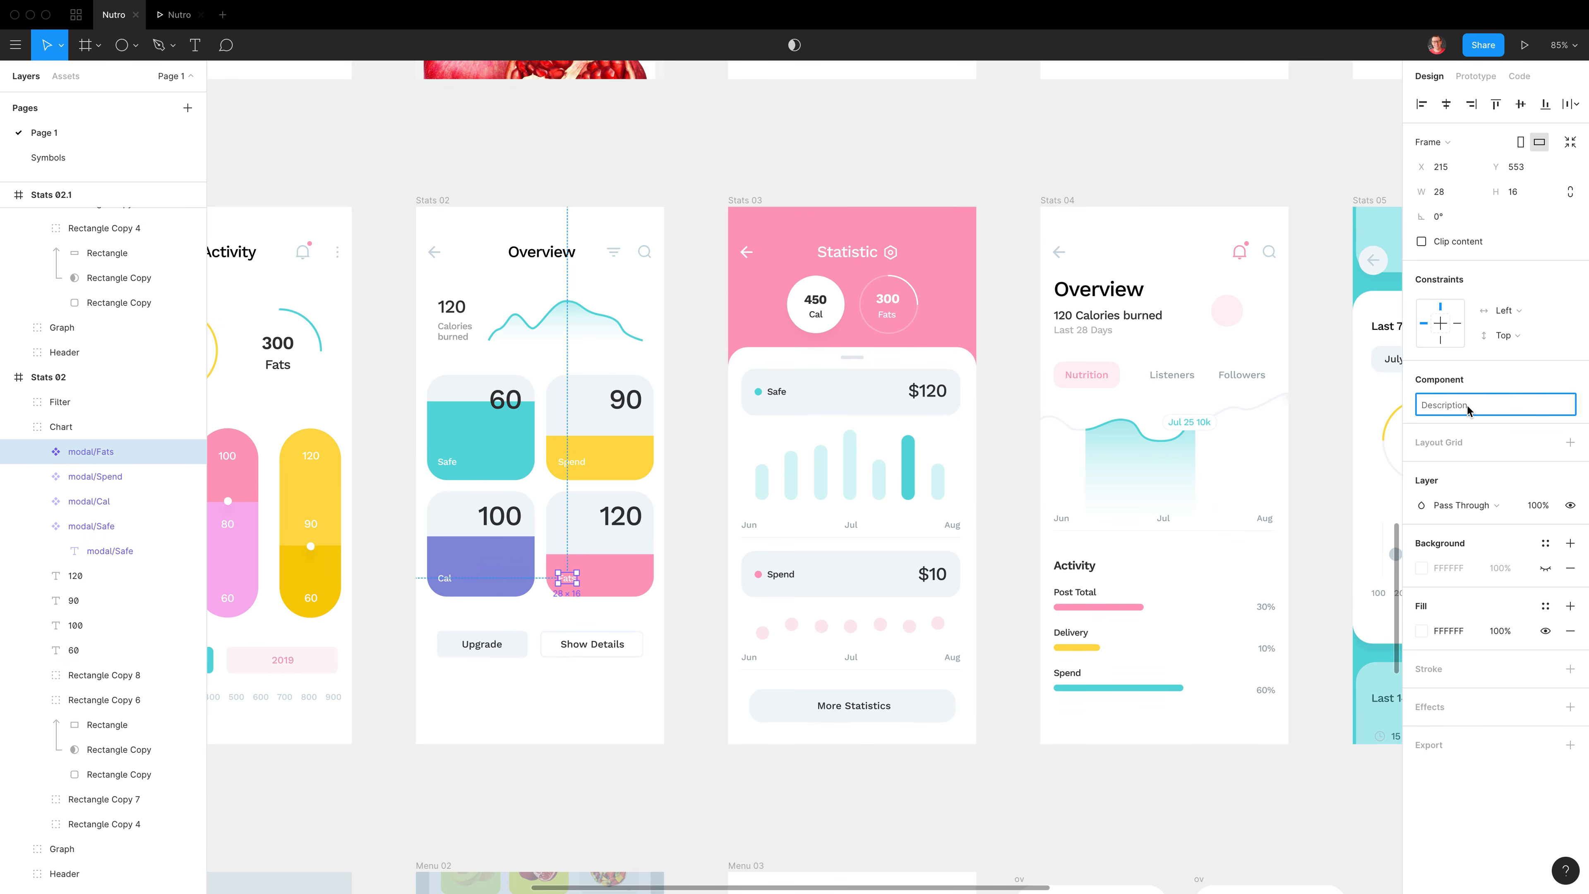
text(Heeey!)
- Inspect the CSS code of the modal/Fats component, highlighting the comment that carries its name and description
click(1519, 76)
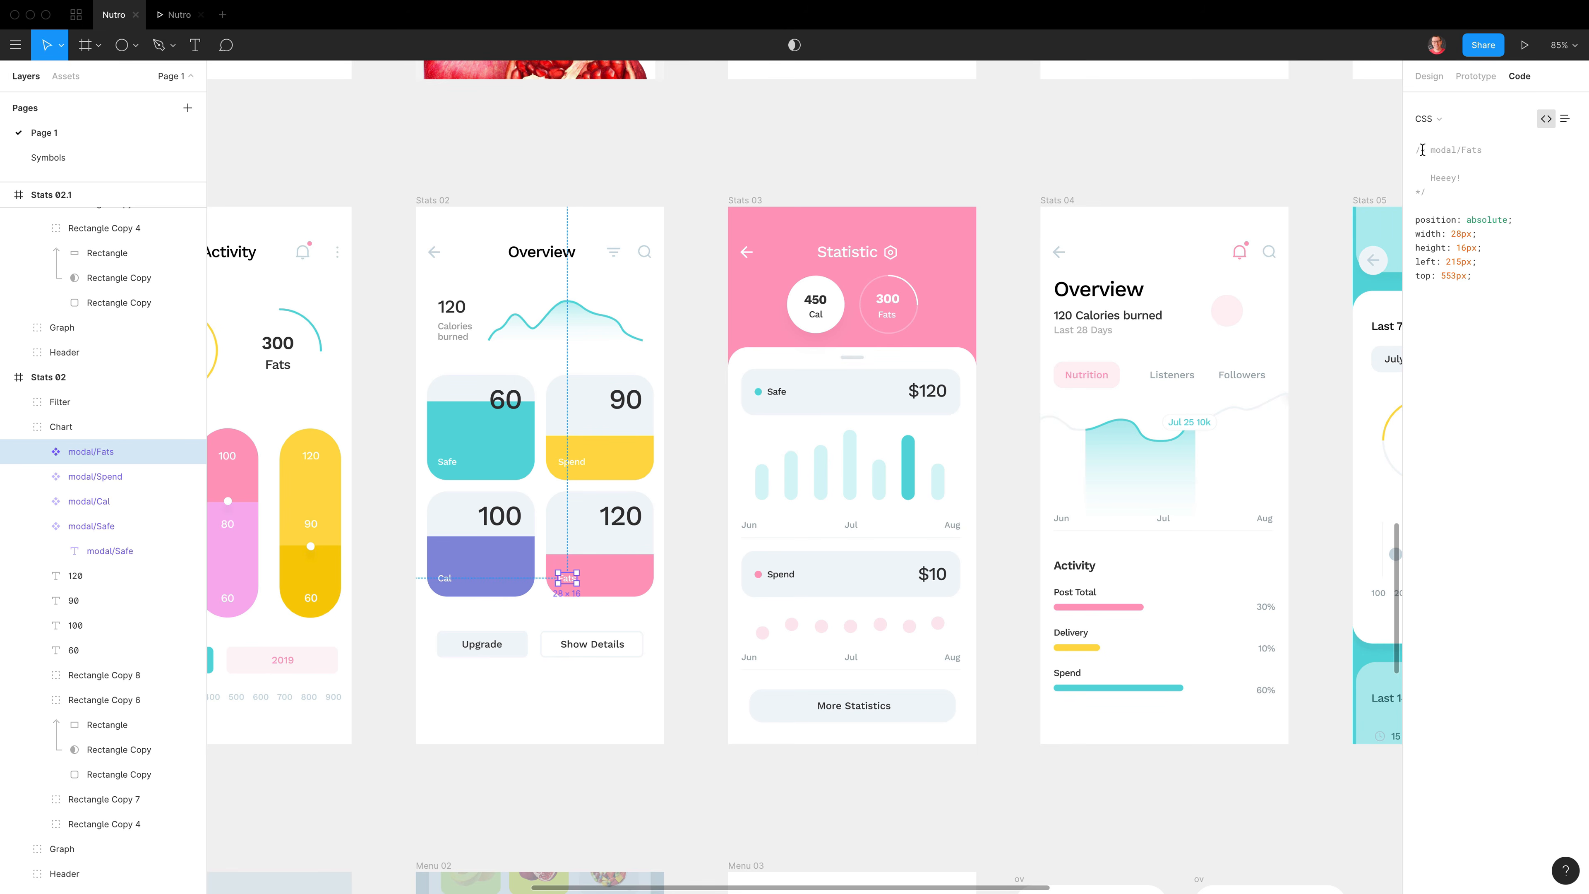
drag(1436, 192, 1412, 142)
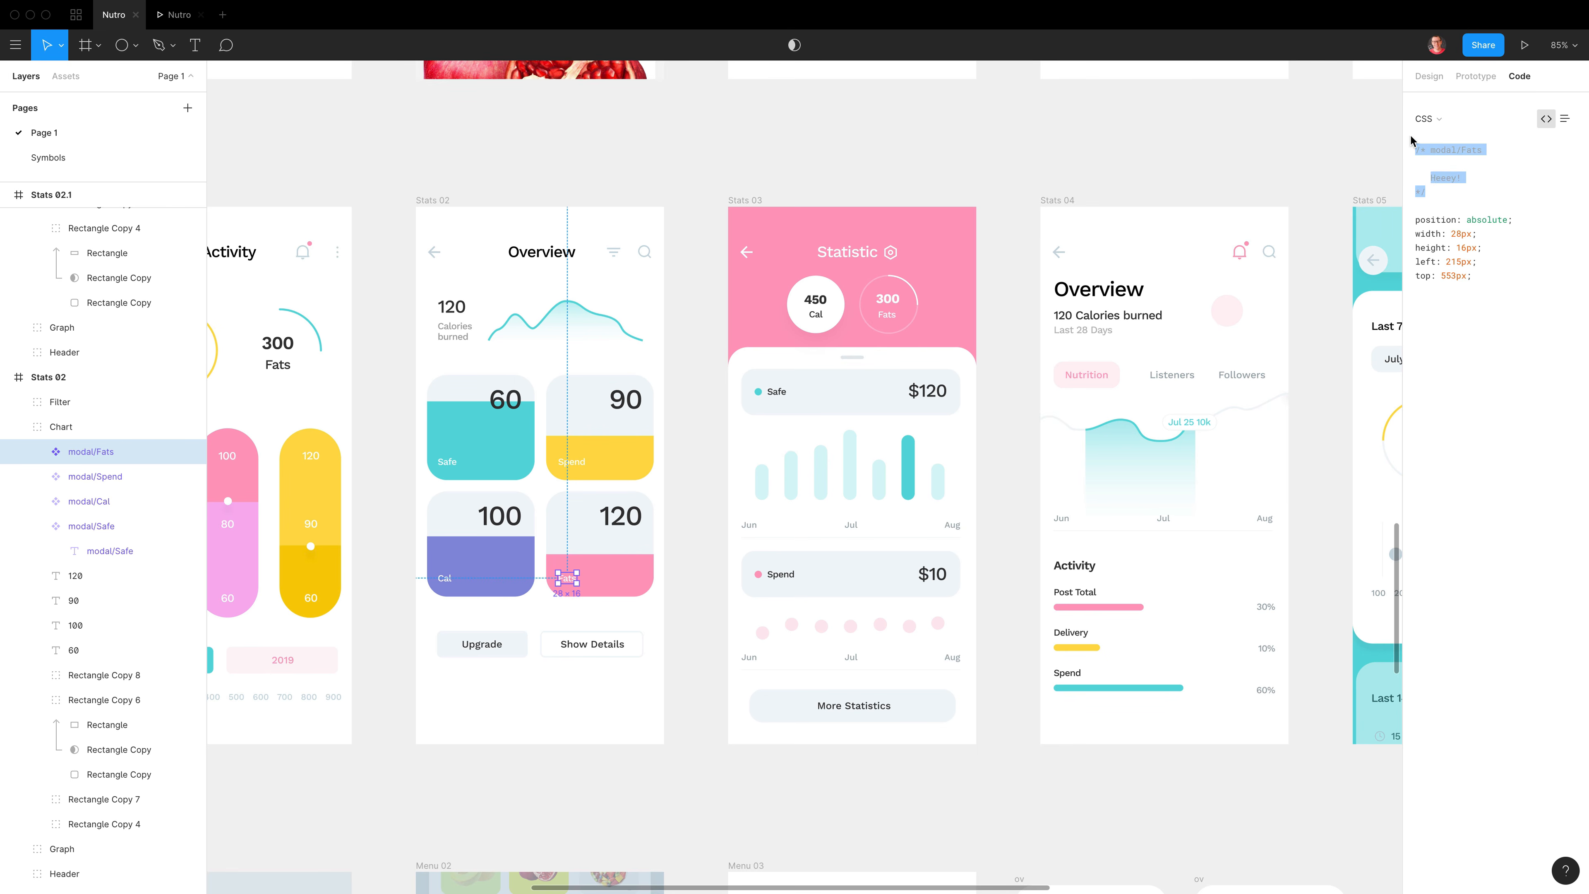
click(1440, 183)
double_click(1441, 183)
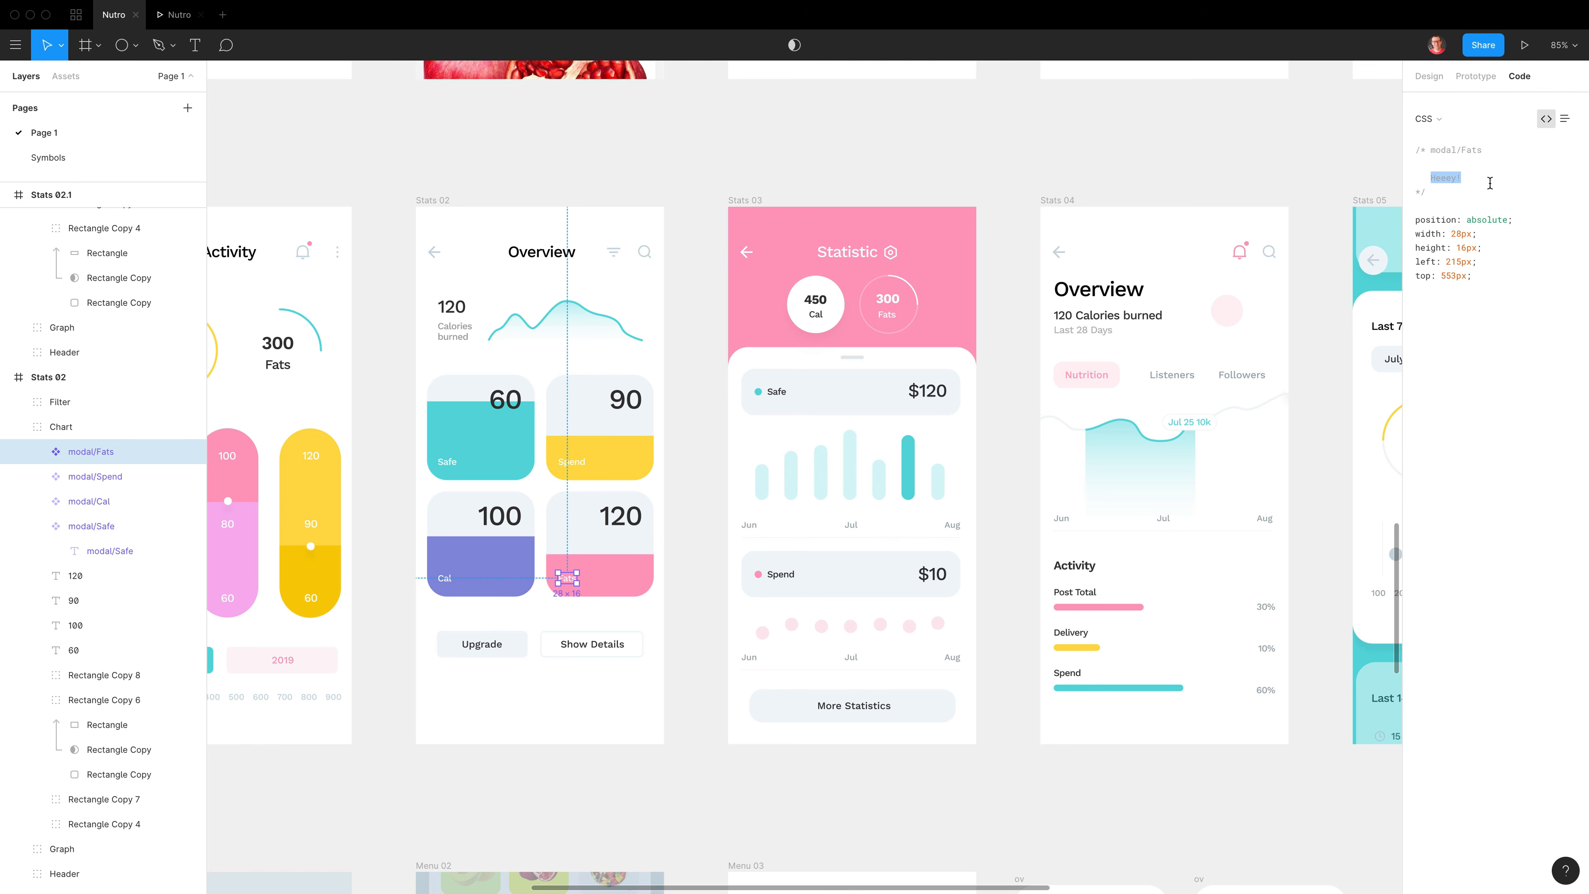
- Start a version history entry titled "icon udate" and go to the file's full version history instead of saving it
key(alt+super+s)
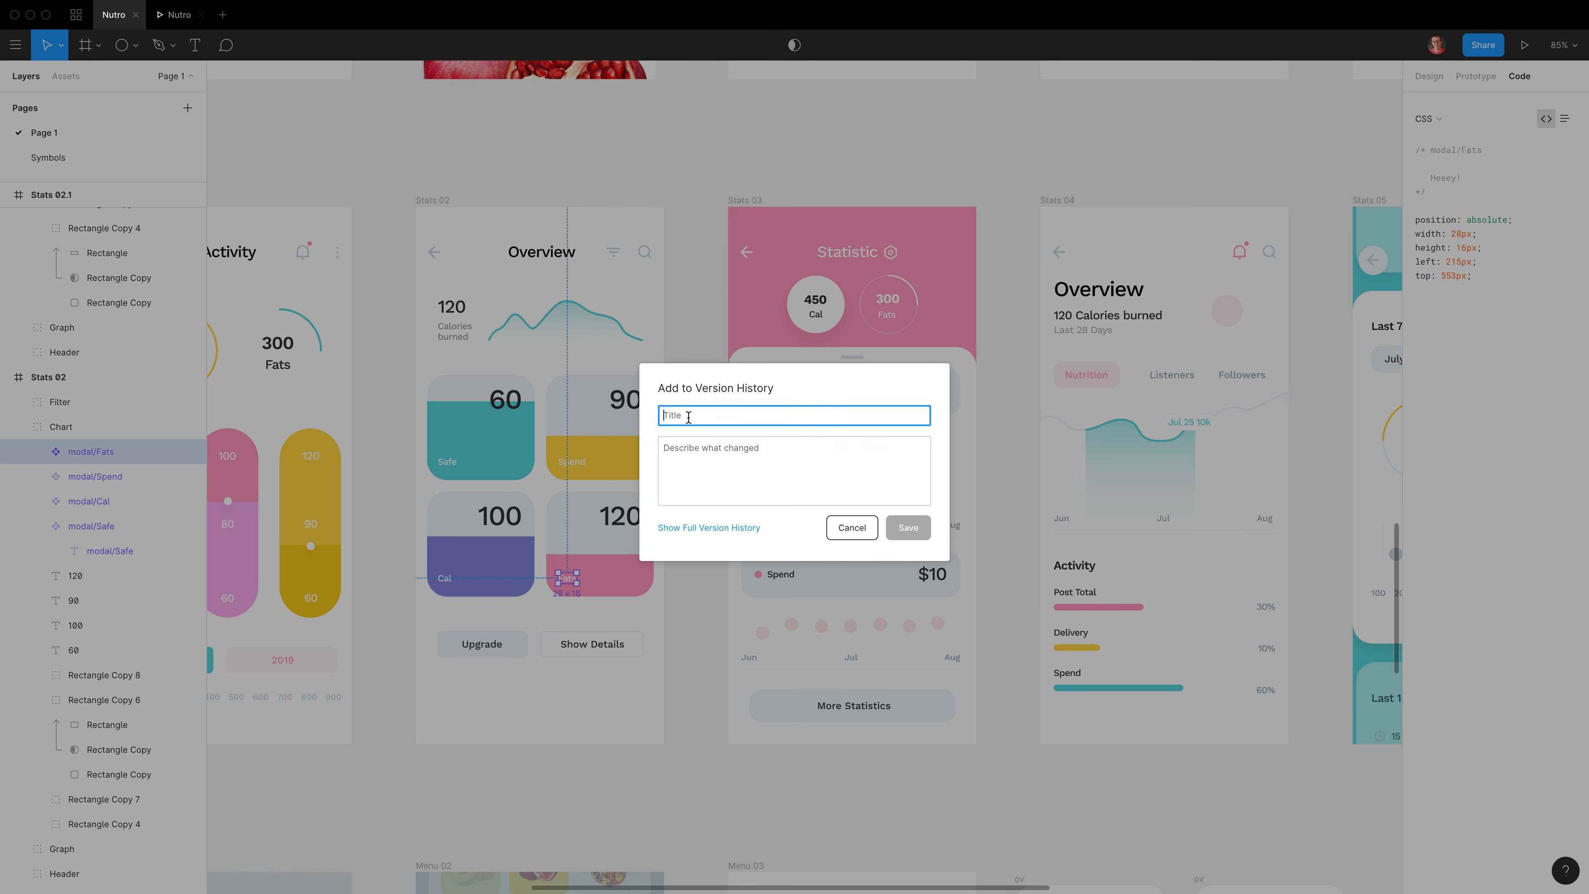
text(icon update)
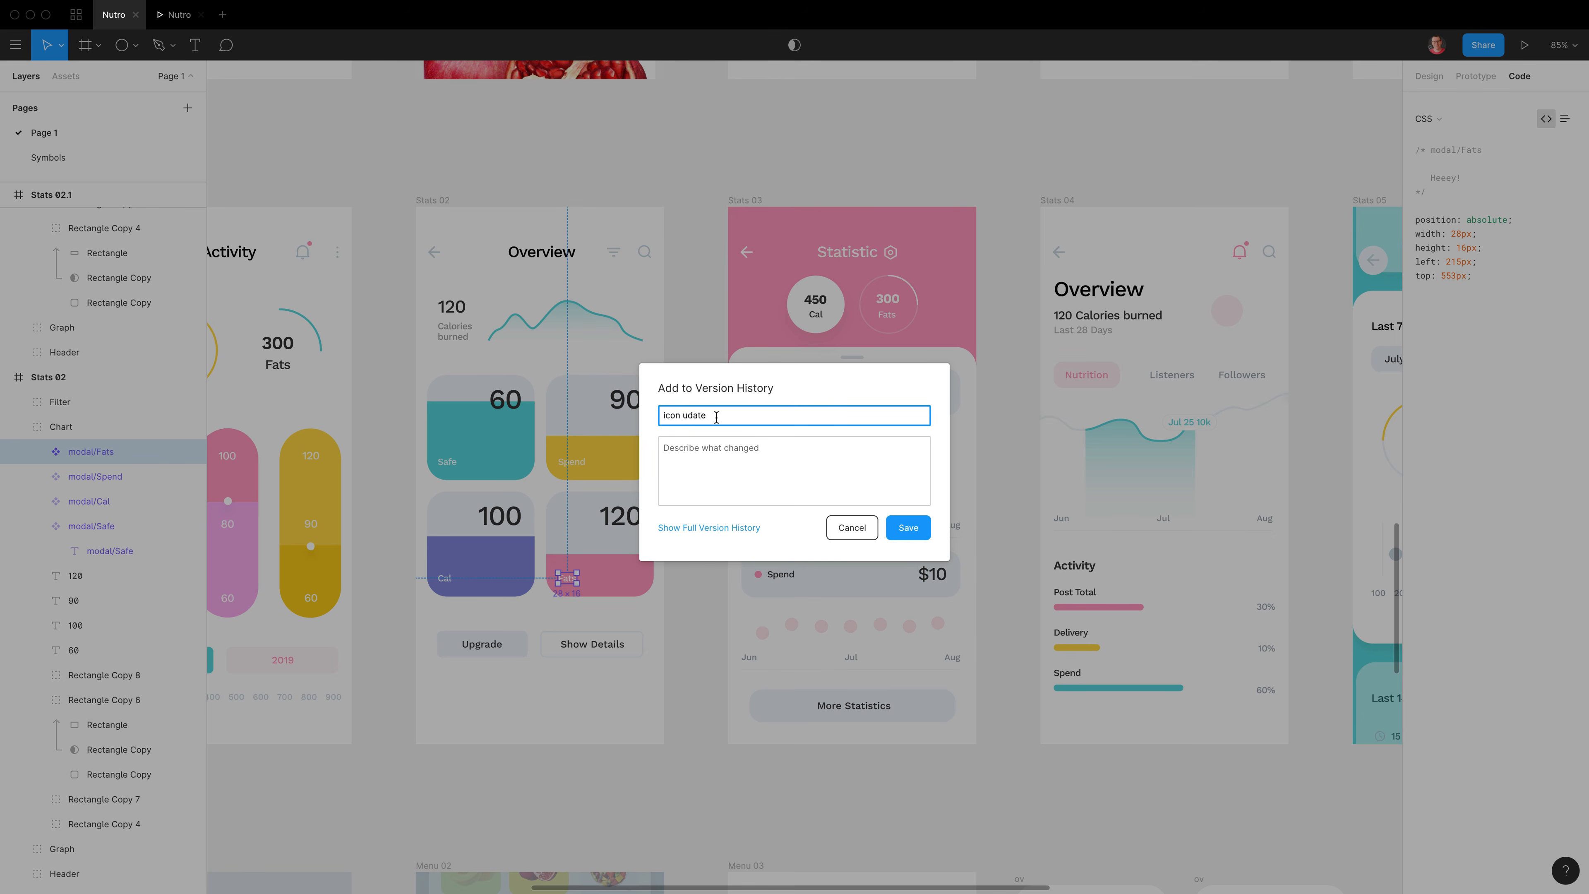
click(726, 527)
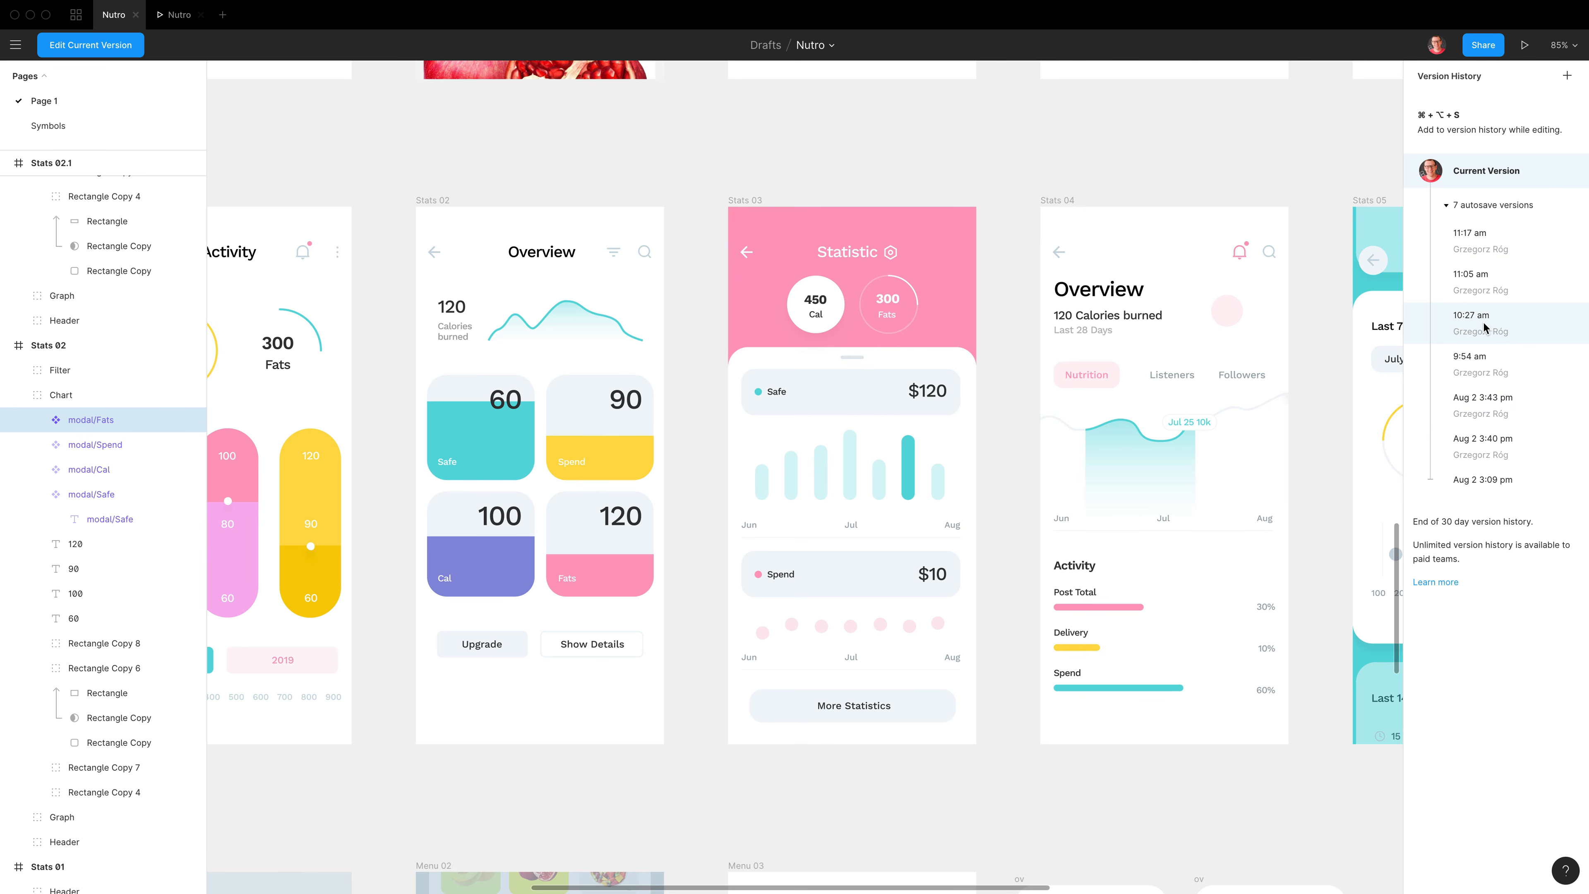
- Name the 10:27 am autosave version "icon udate" and bring up the options for that named version
right_click(1467, 321)
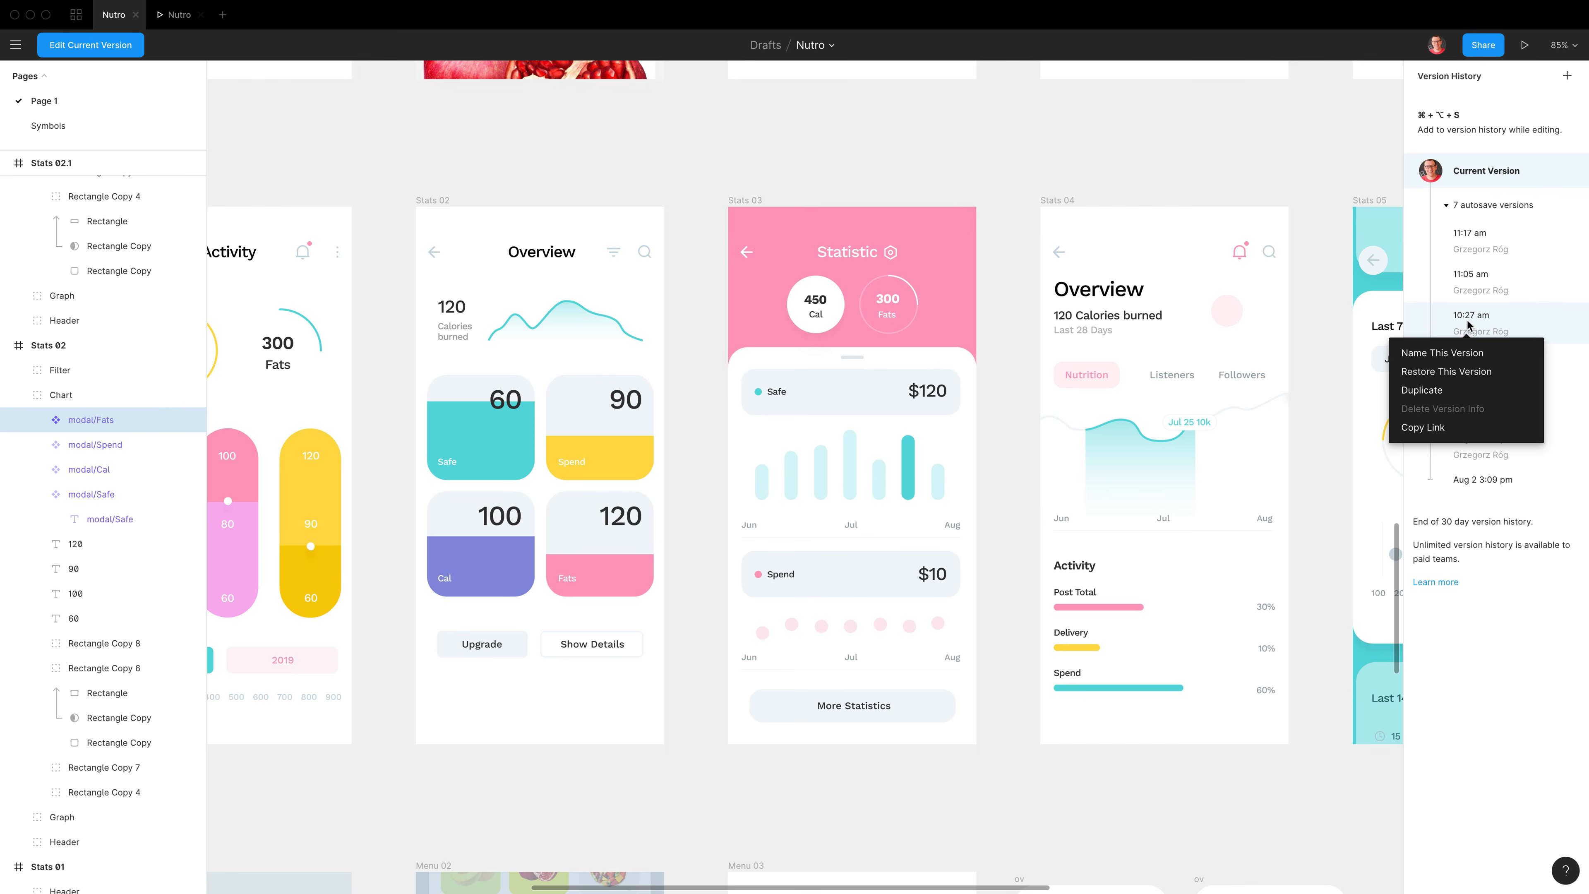
click(1449, 354)
text(icon udate)
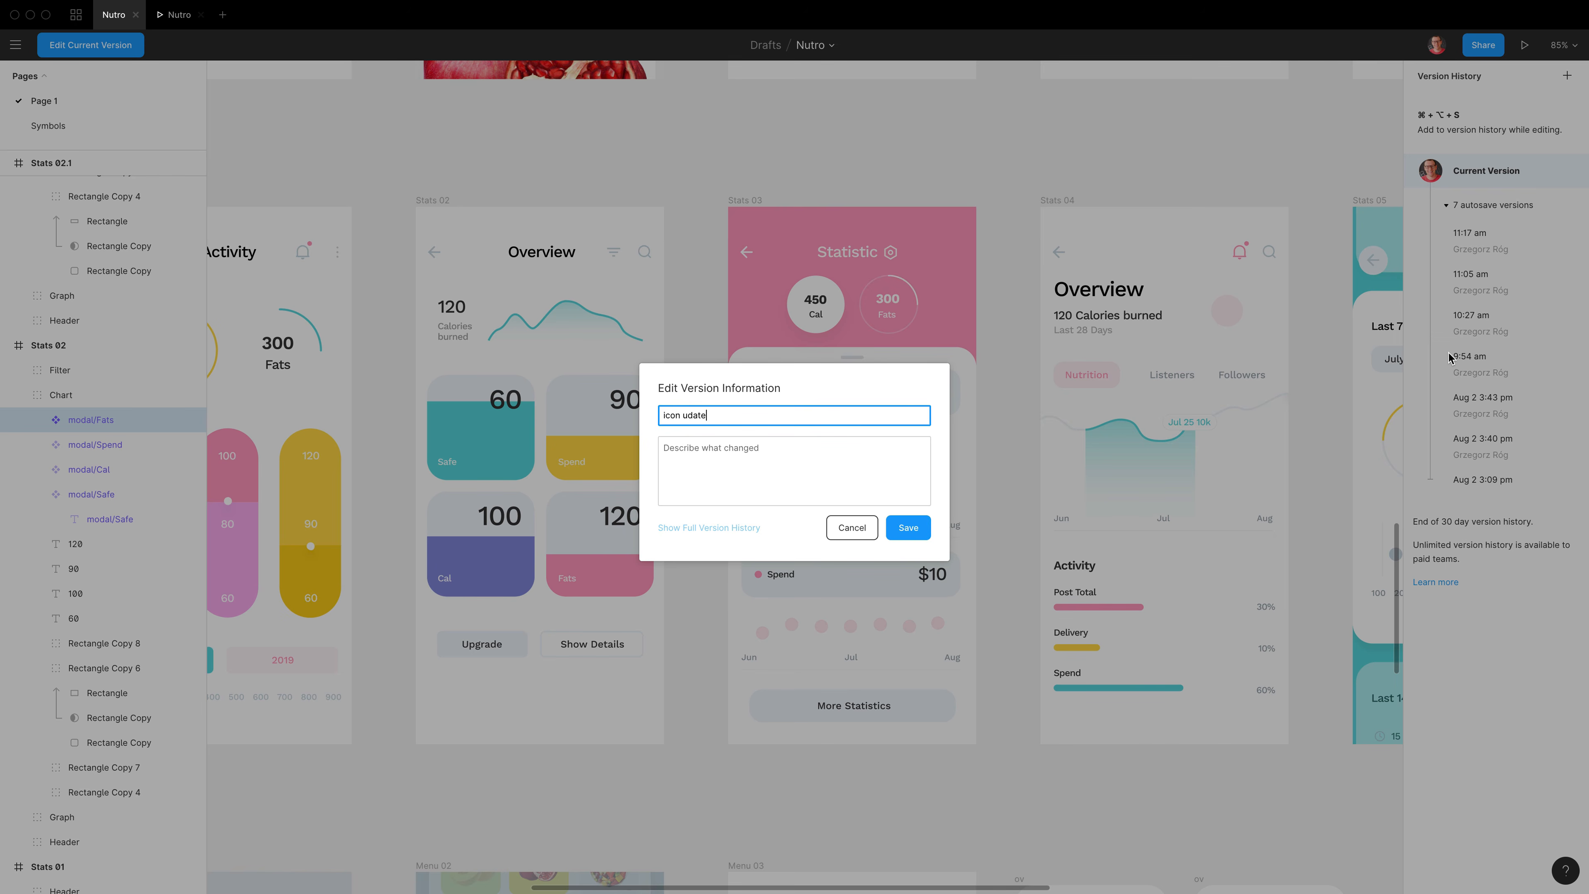
key(Return)
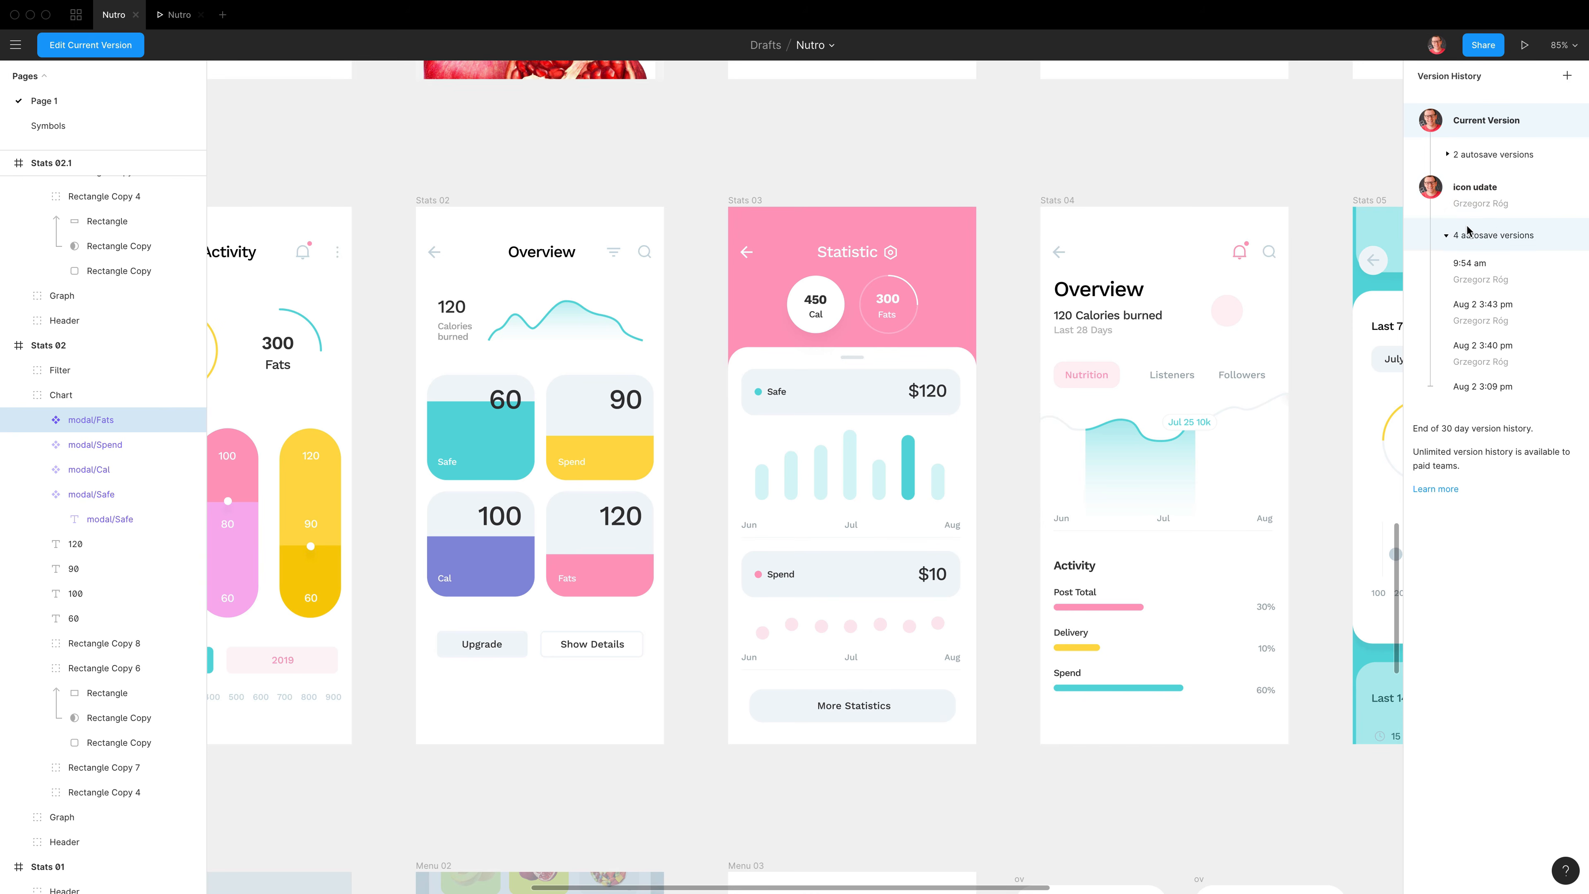
right_click(1474, 198)
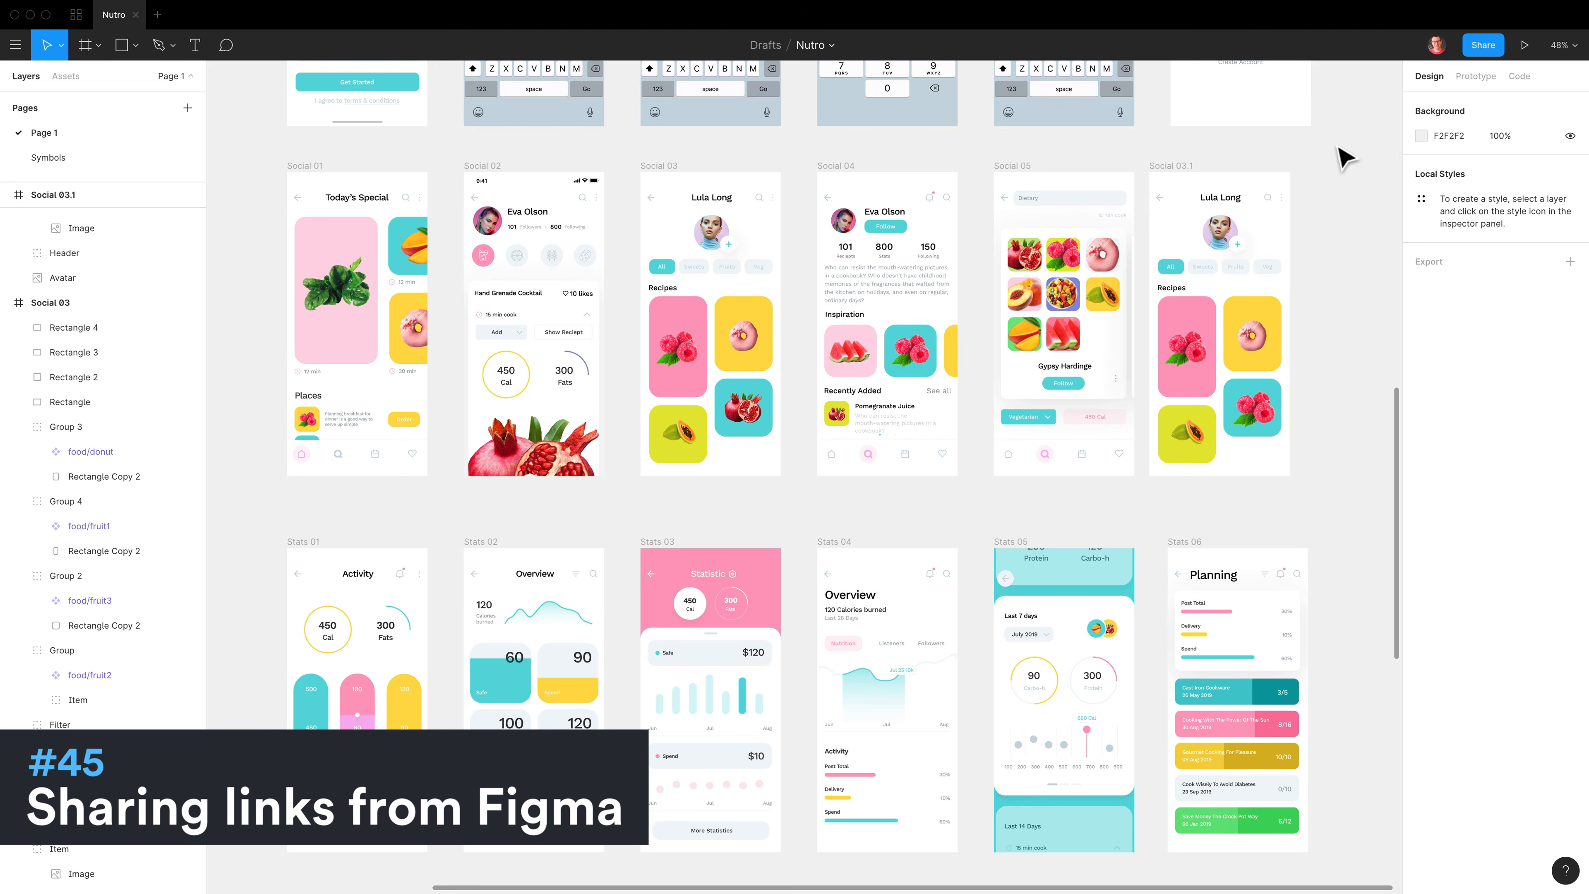
- View the sharing options of the Nutro file, close them, and copy the file's link from its open document tab
click(1483, 44)
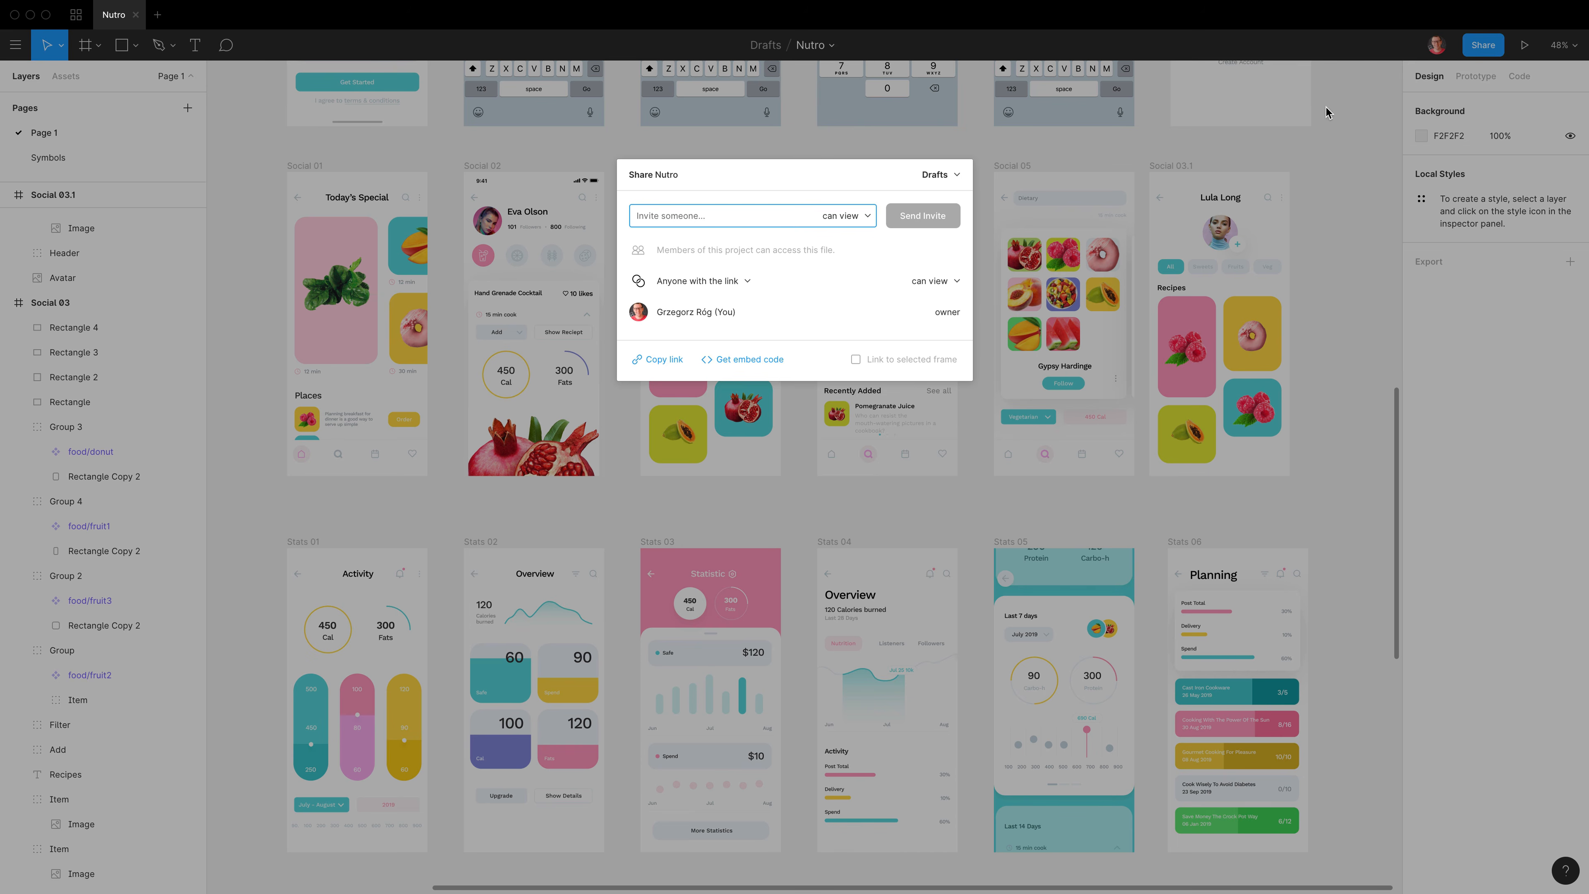
key(Escape)
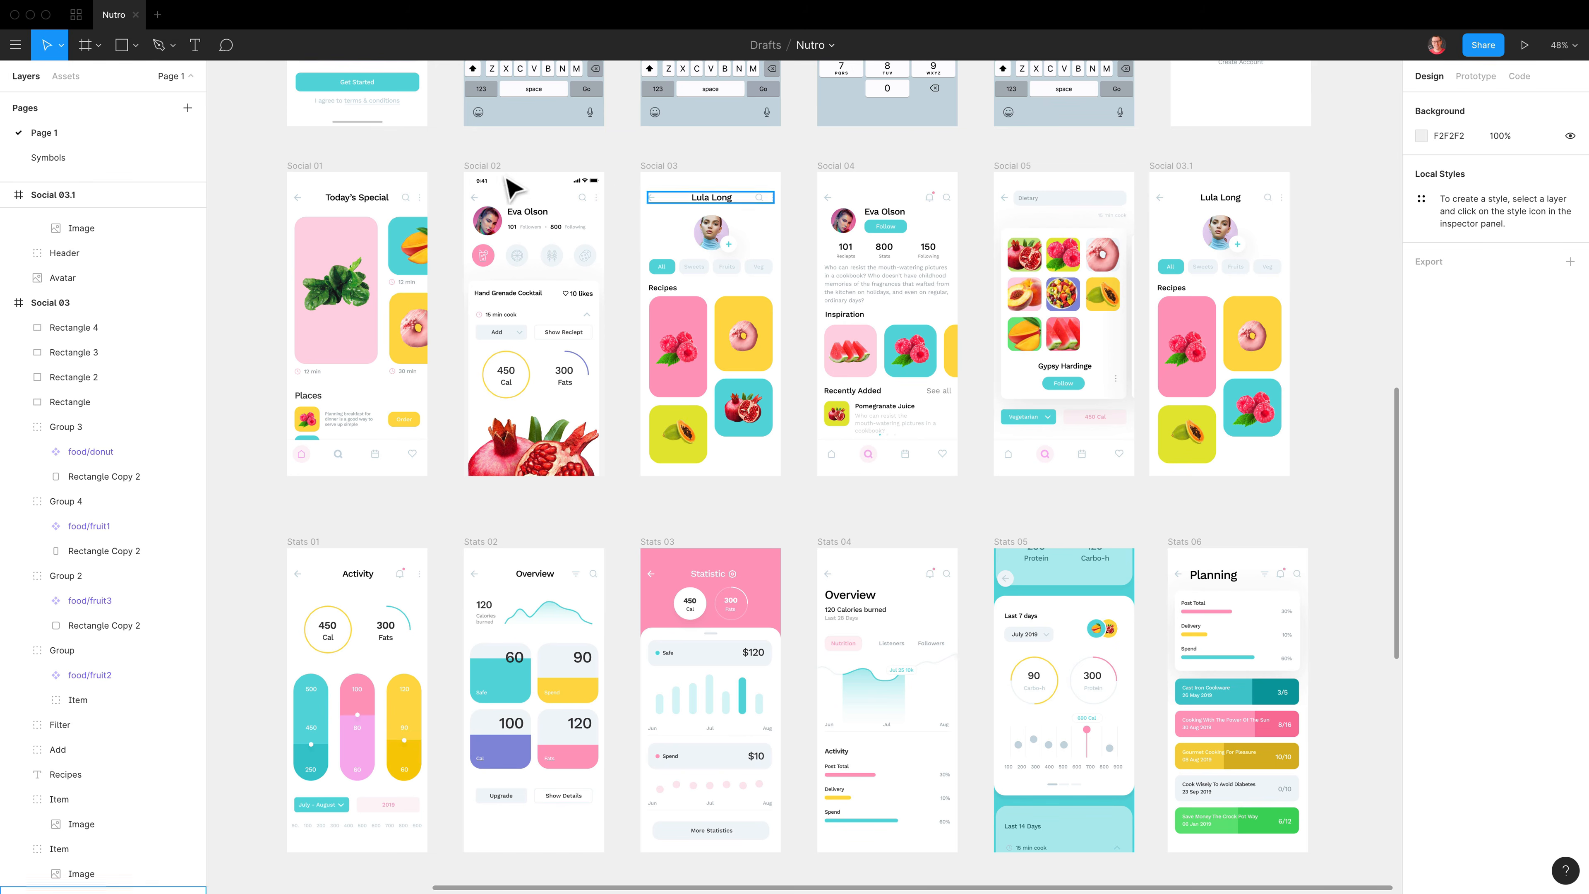
right_click(116, 19)
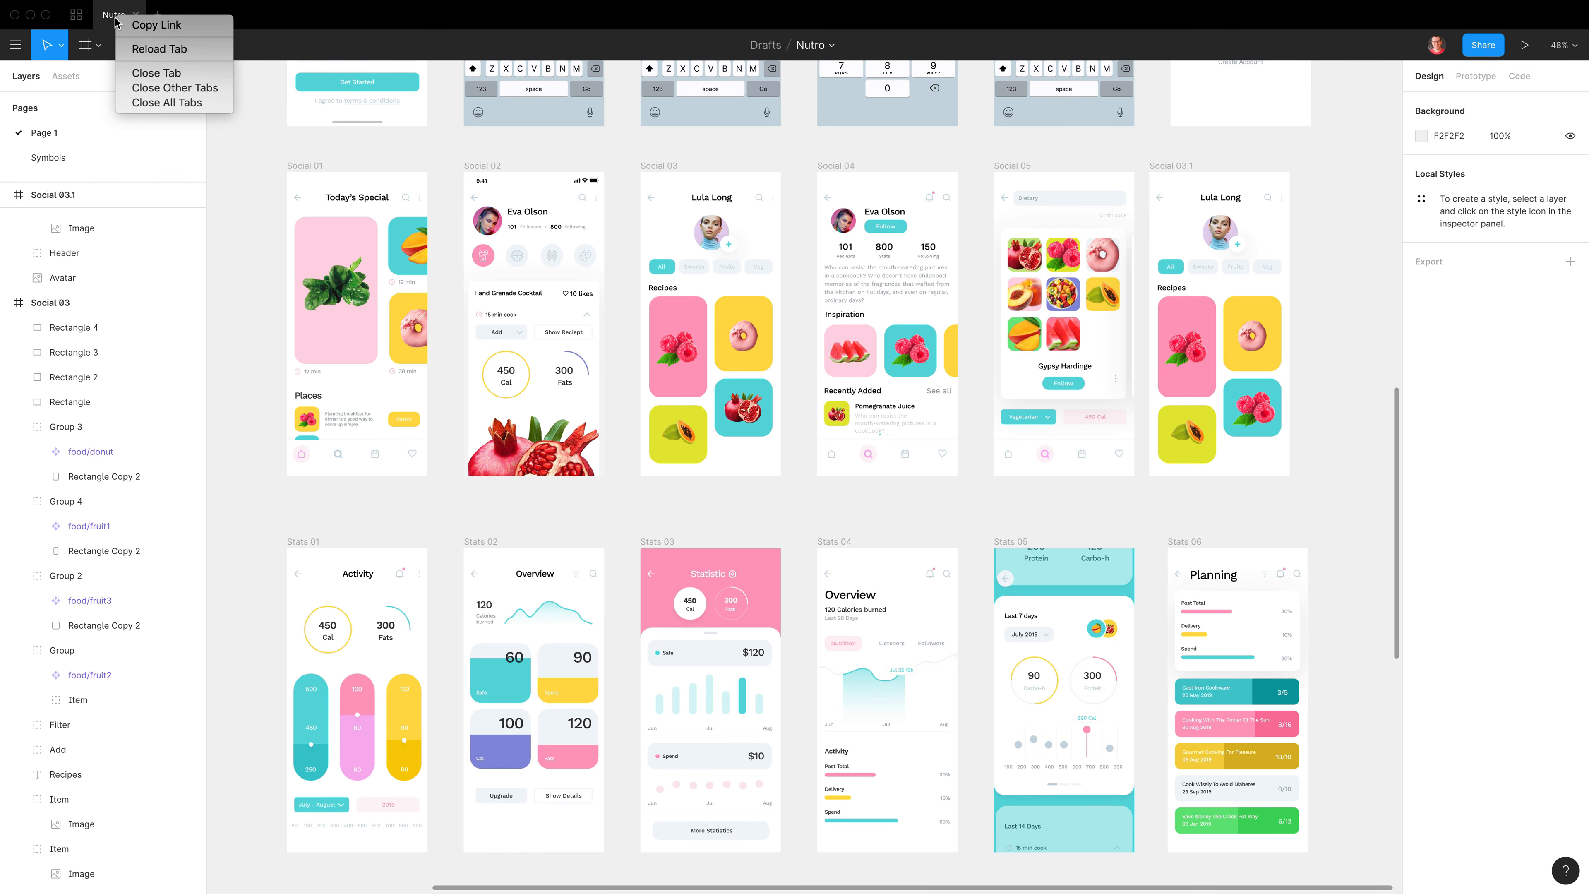
click(153, 25)
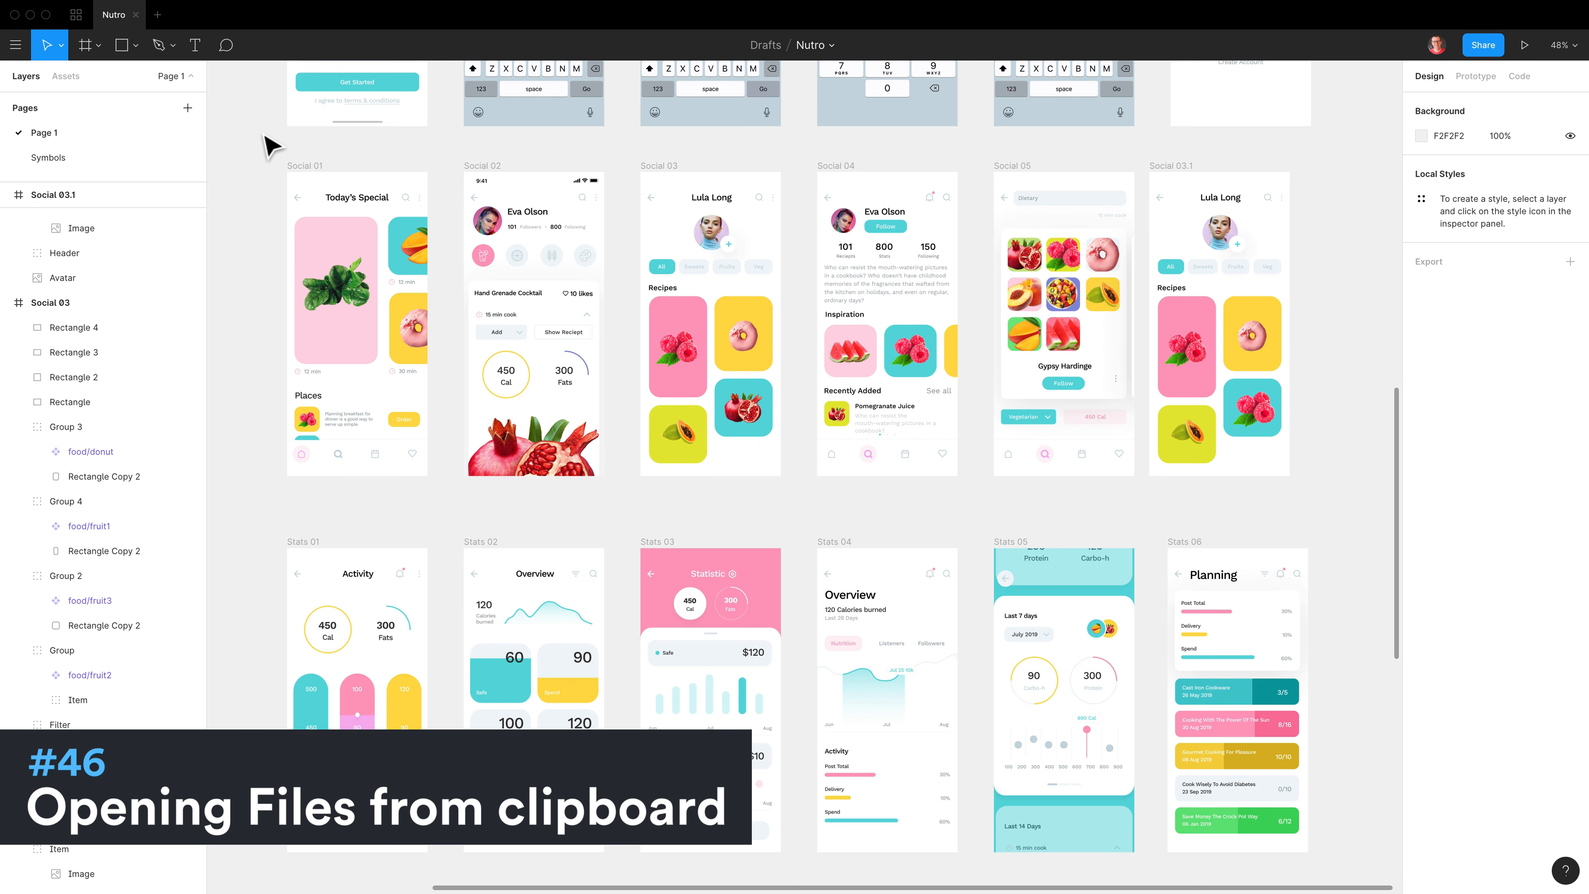
- Open the file from the URL held on the clipboard
click(97, 8)
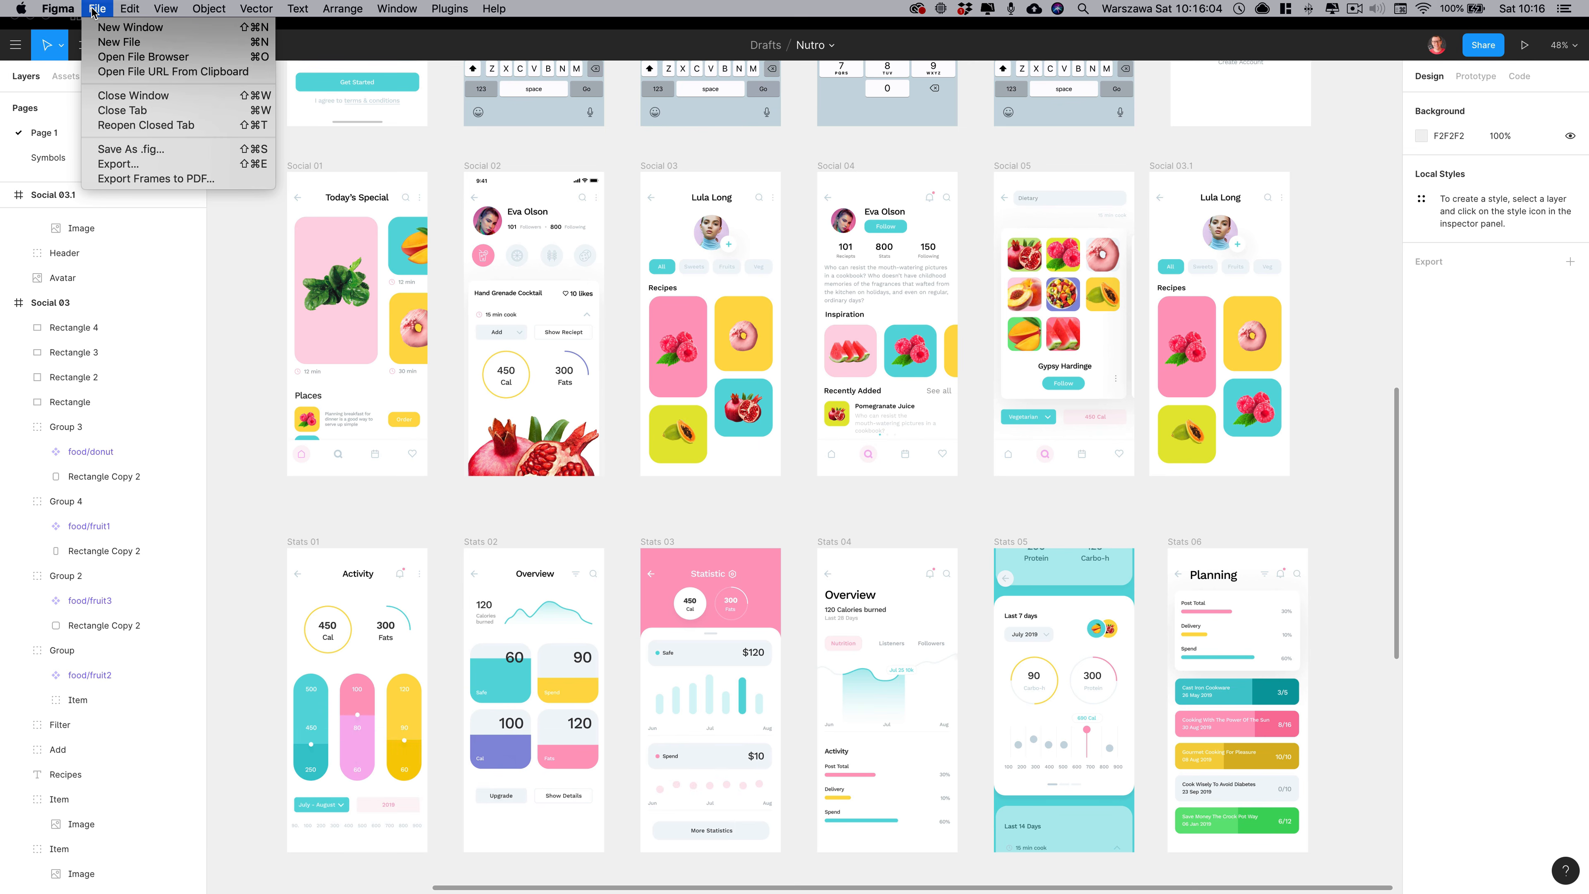
click(177, 72)
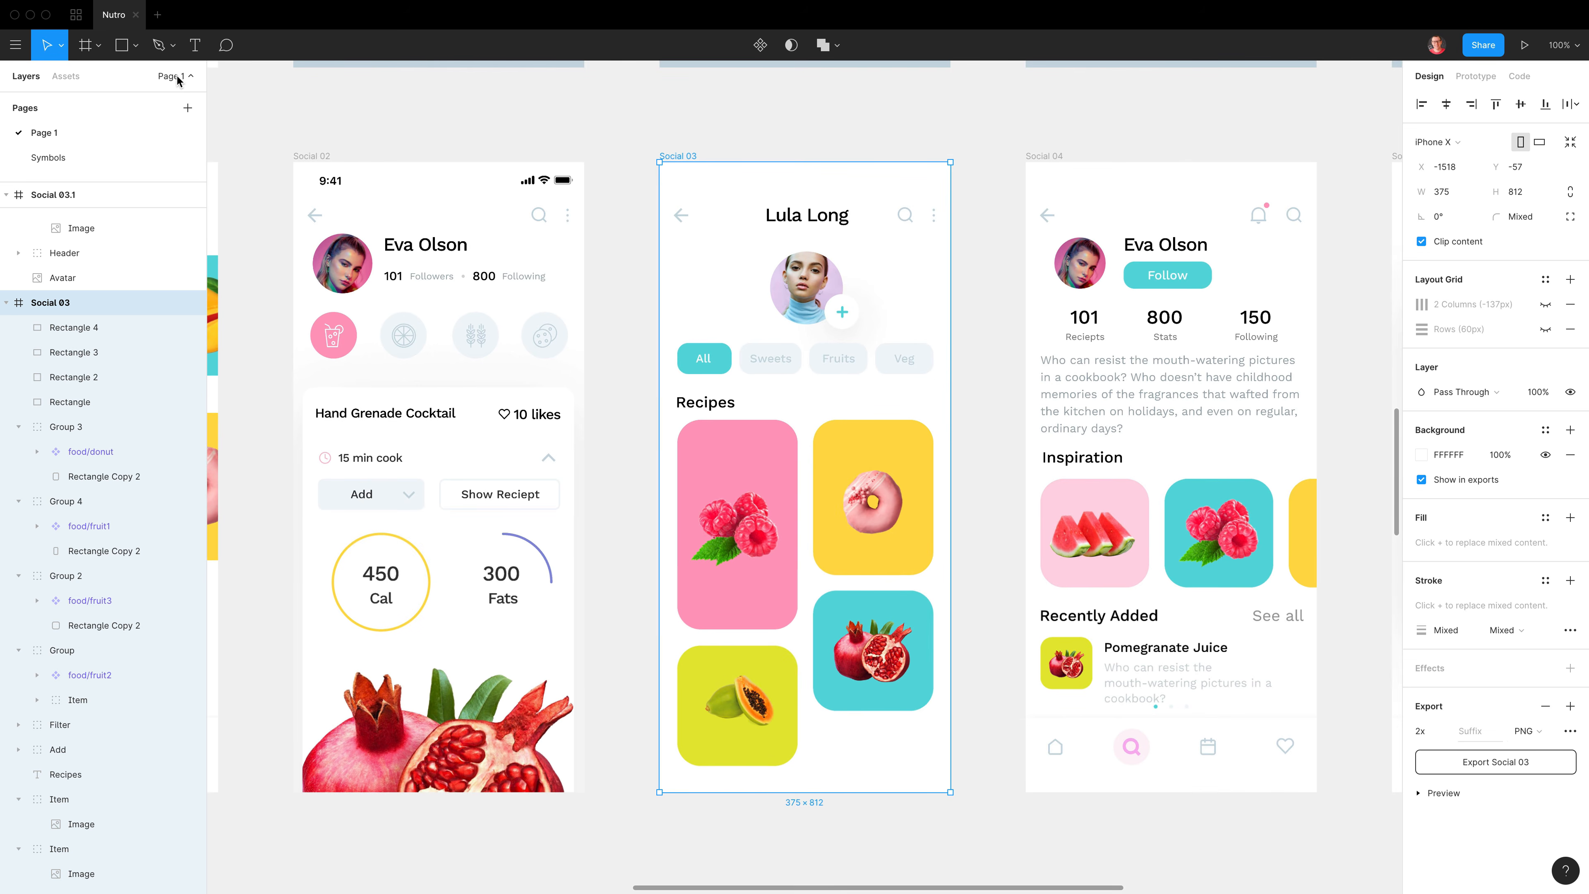